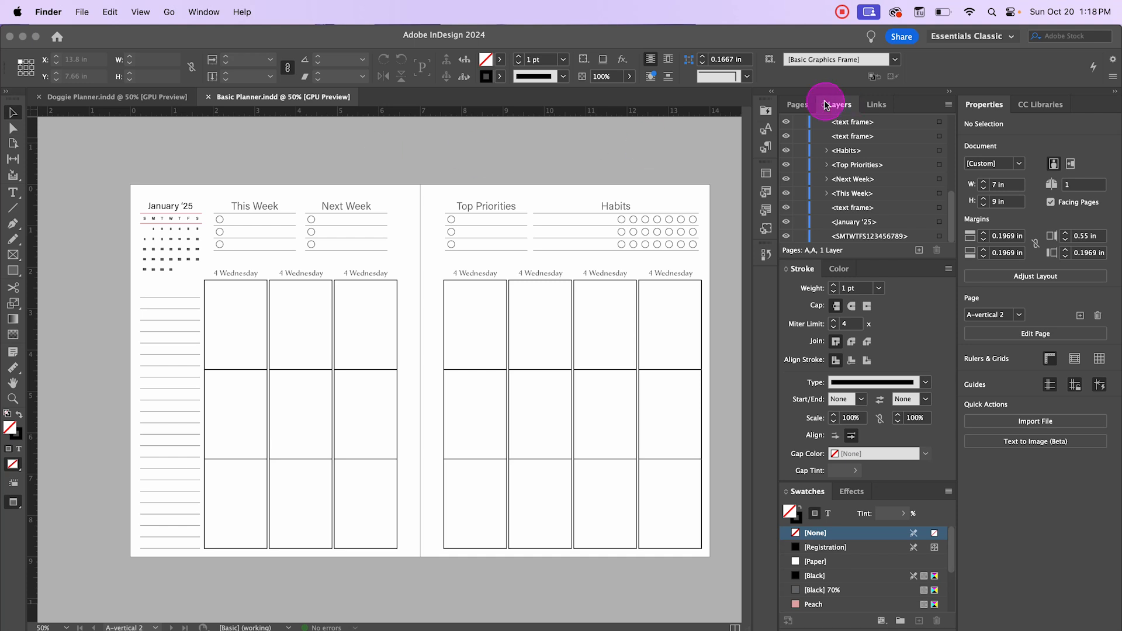
# - Add a new blank parent spread at the end of the parent pages list, following A-vertical 2
pyautogui.click(799, 103)
pyautogui.click(800, 103)
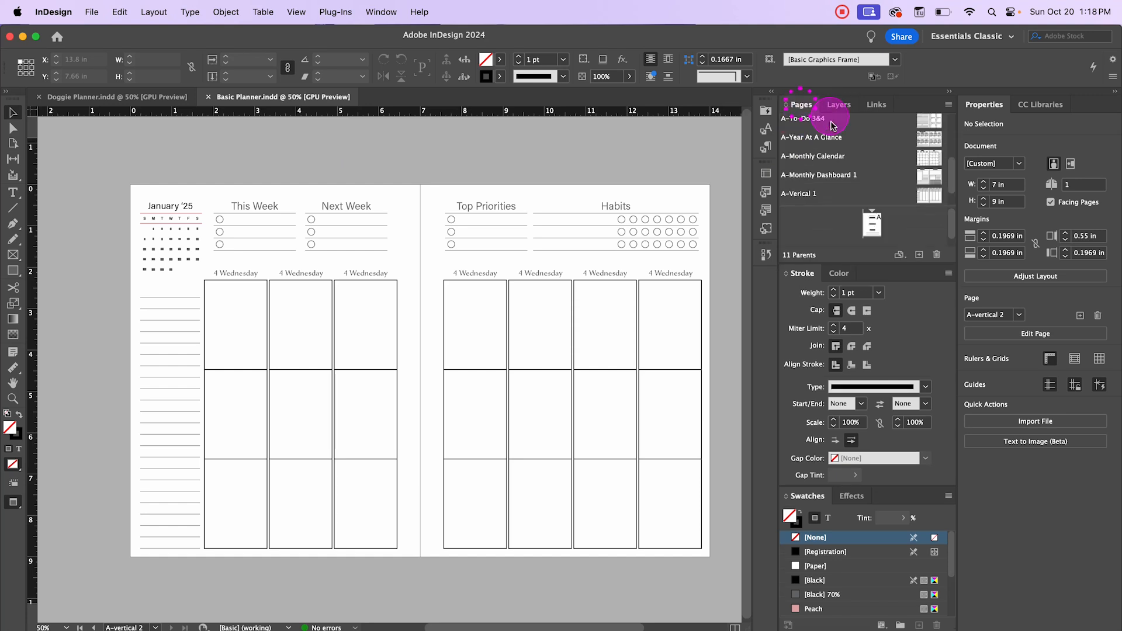
pyautogui.scroll(-1, 903, 197)
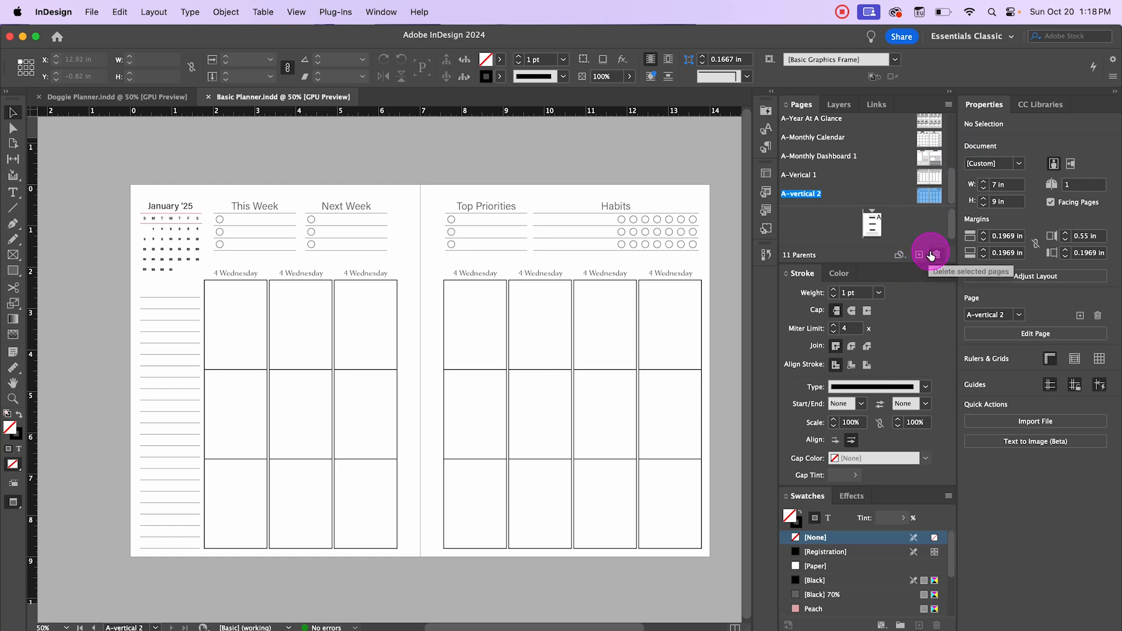
pyautogui.click(920, 256)
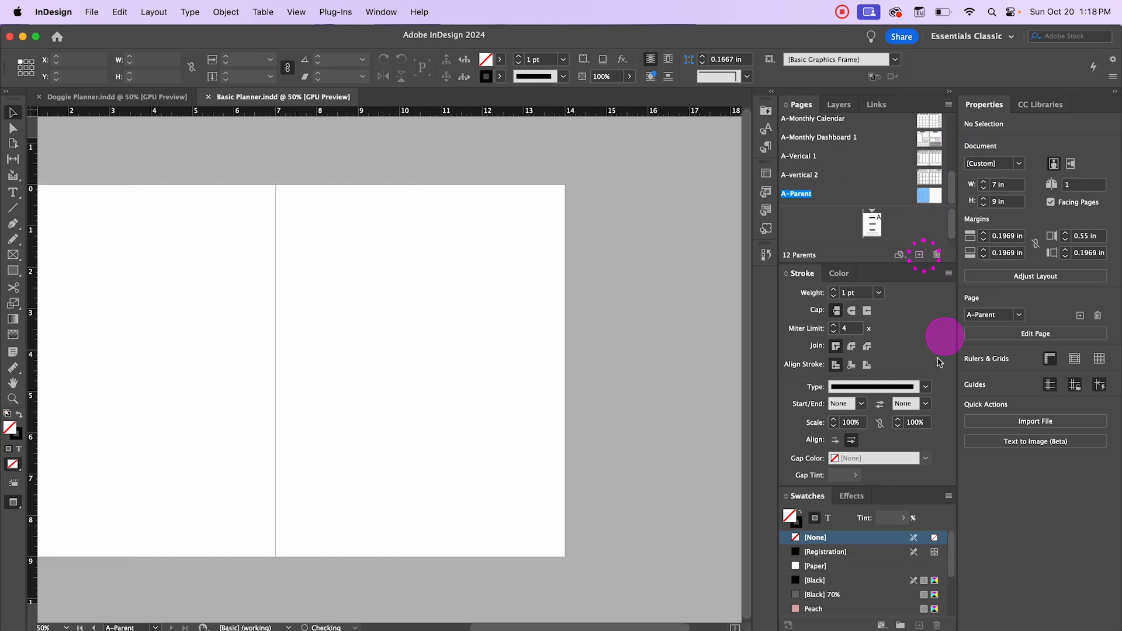
# - Rename the new parent spread as Horizontal 1, keeping the prefix A
pyautogui.rightClick(808, 194)
pyautogui.click(857, 296)
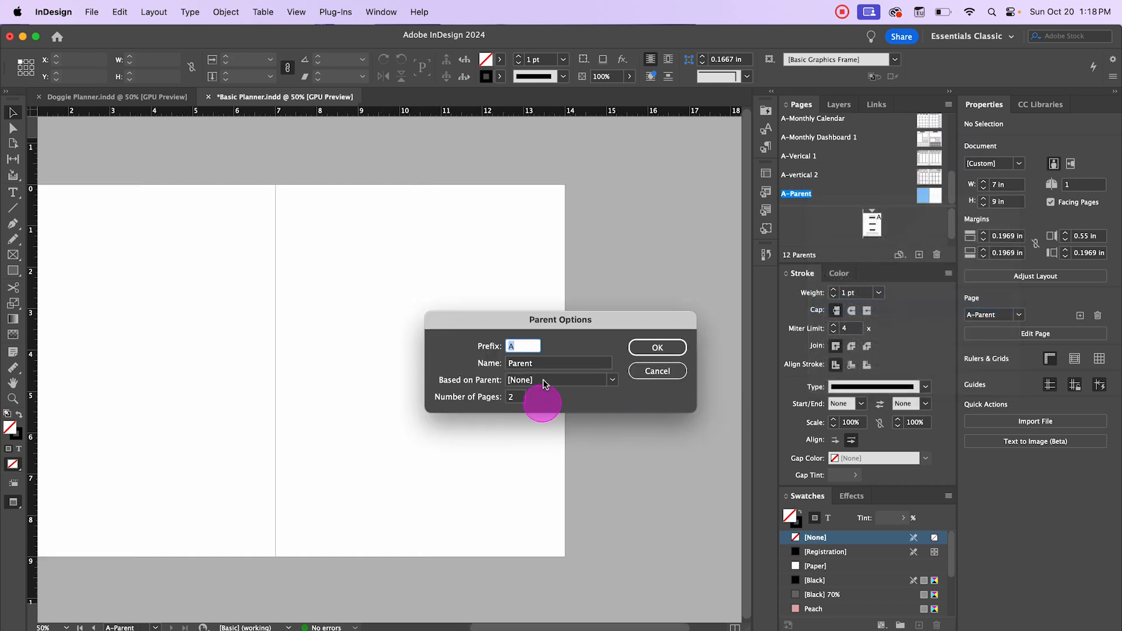
pyautogui.moveTo(541, 363); pyautogui.dragTo(501, 361)
pyautogui.write('Hor')
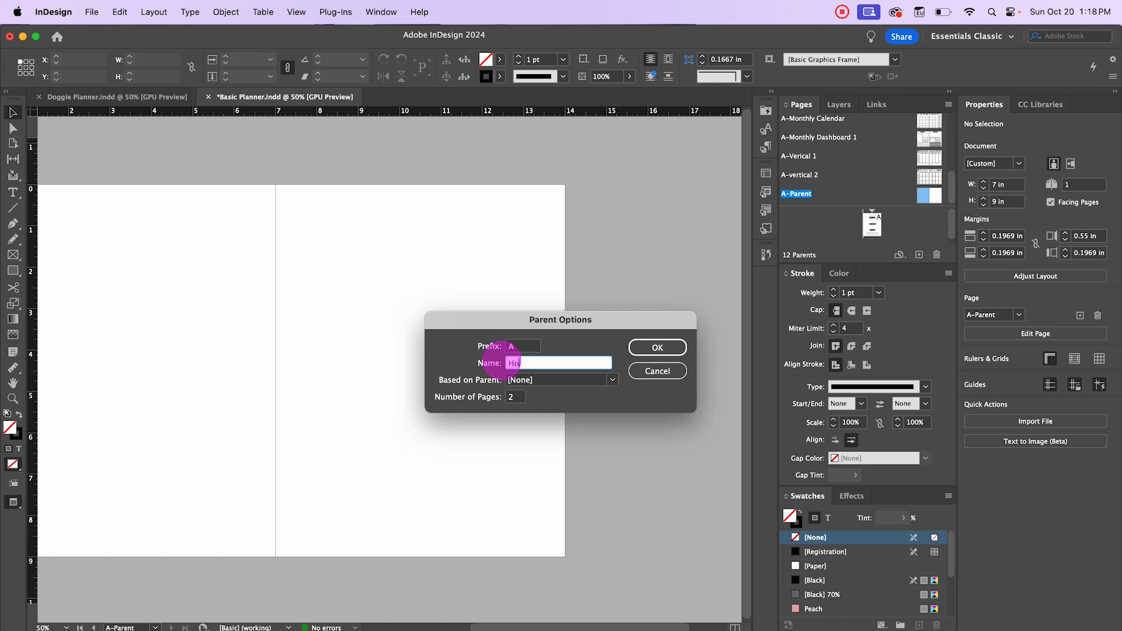
pyautogui.write('izontal 1')
pyautogui.click(657, 347)
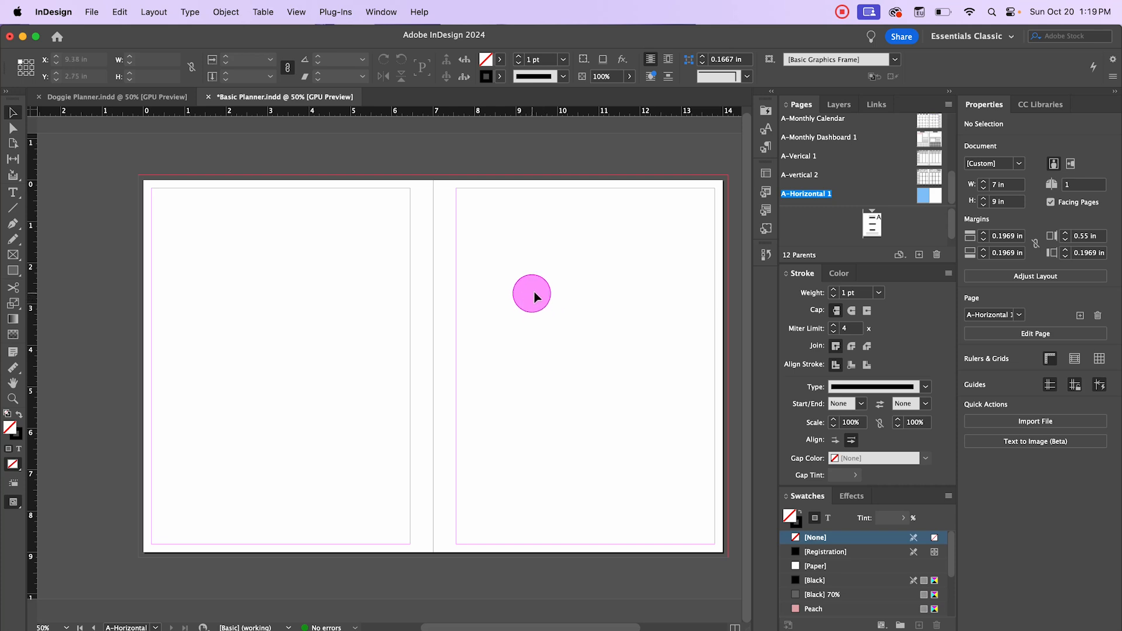
# - Draw a rectangle about 6.25 in wide and 2 in high across the right page, starting at its upper margin corner
pyautogui.moveTo(534, 293); pyautogui.dragTo(423, 298)
pyautogui.scroll(2, 423, 298)
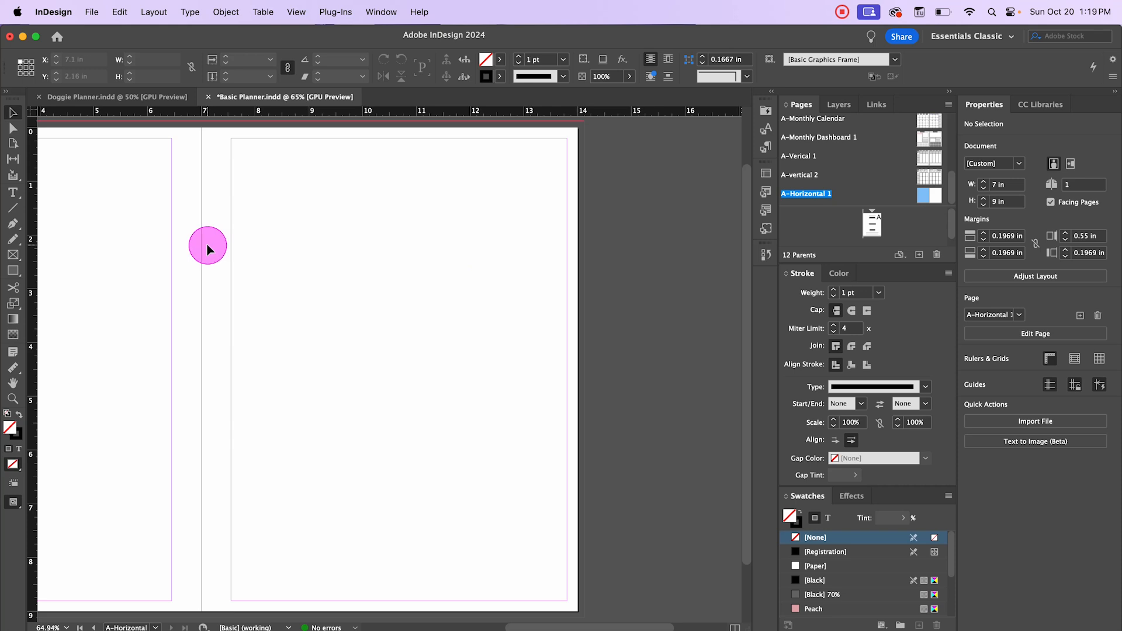
pyautogui.click(14, 271)
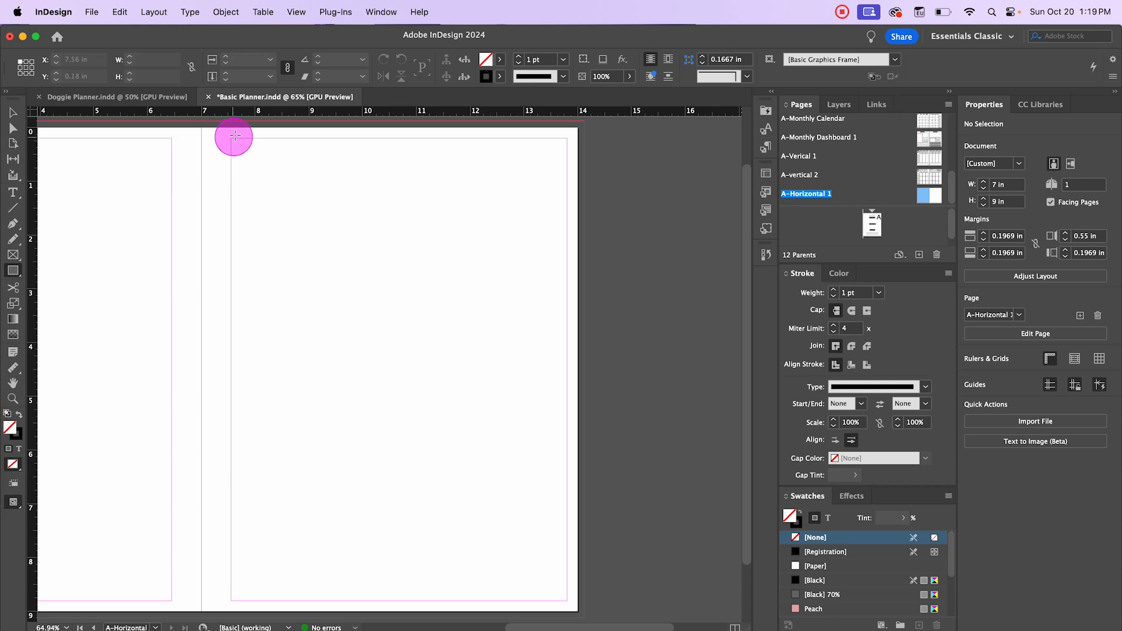
pyautogui.moveTo(231, 139); pyautogui.dragTo(566, 246)
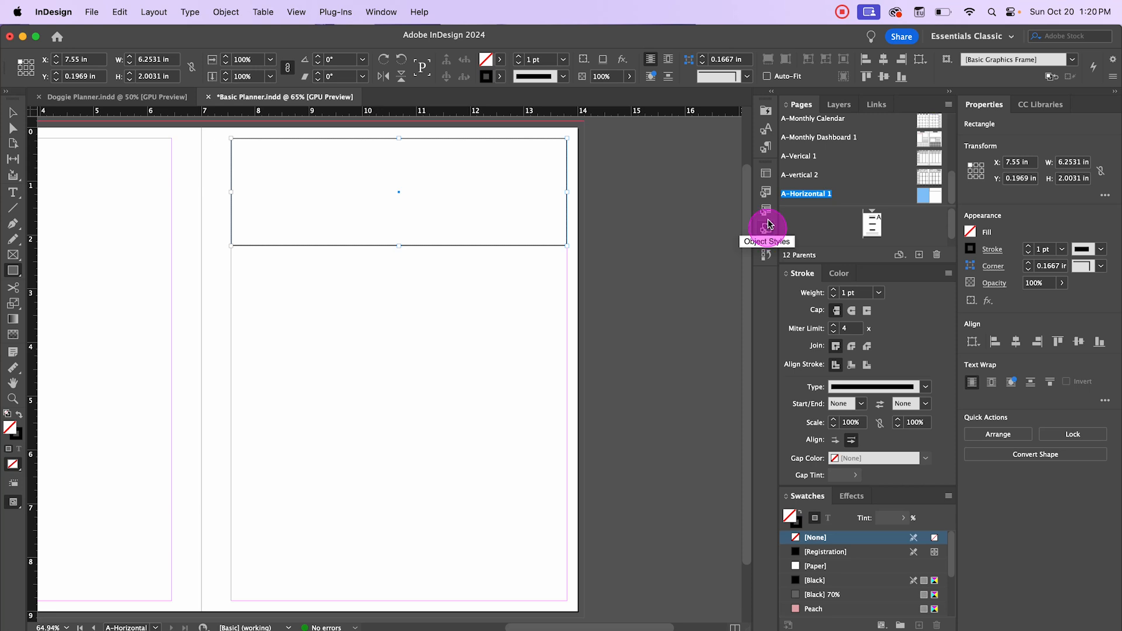
# - Apply the Boxes object style to the wide rectangle
pyautogui.click(382, 12)
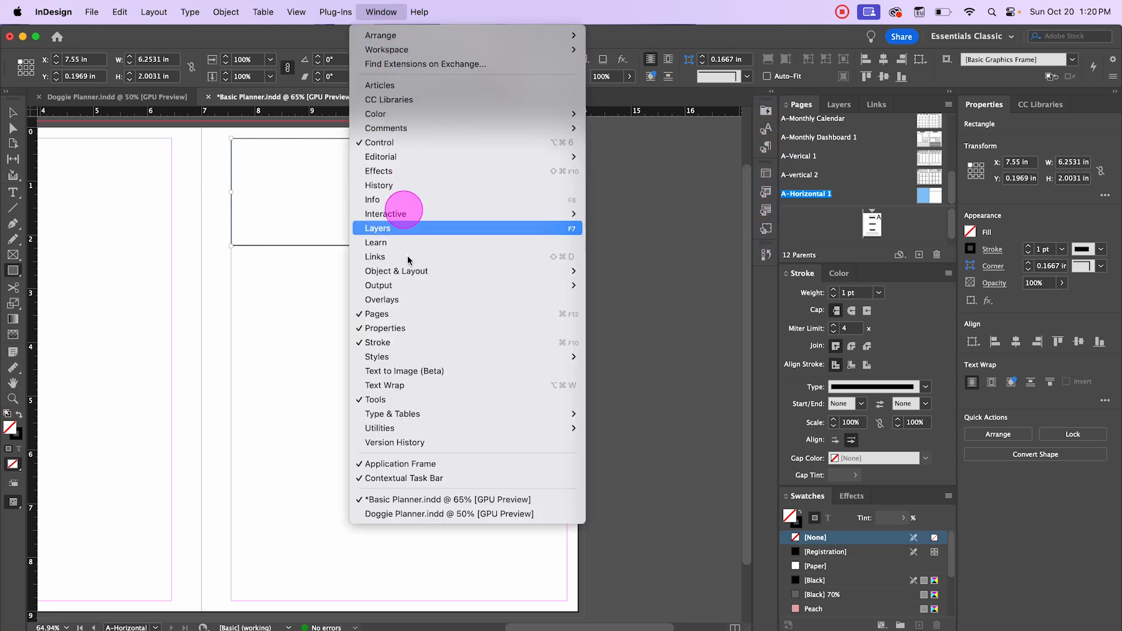
pyautogui.moveTo(410, 357)
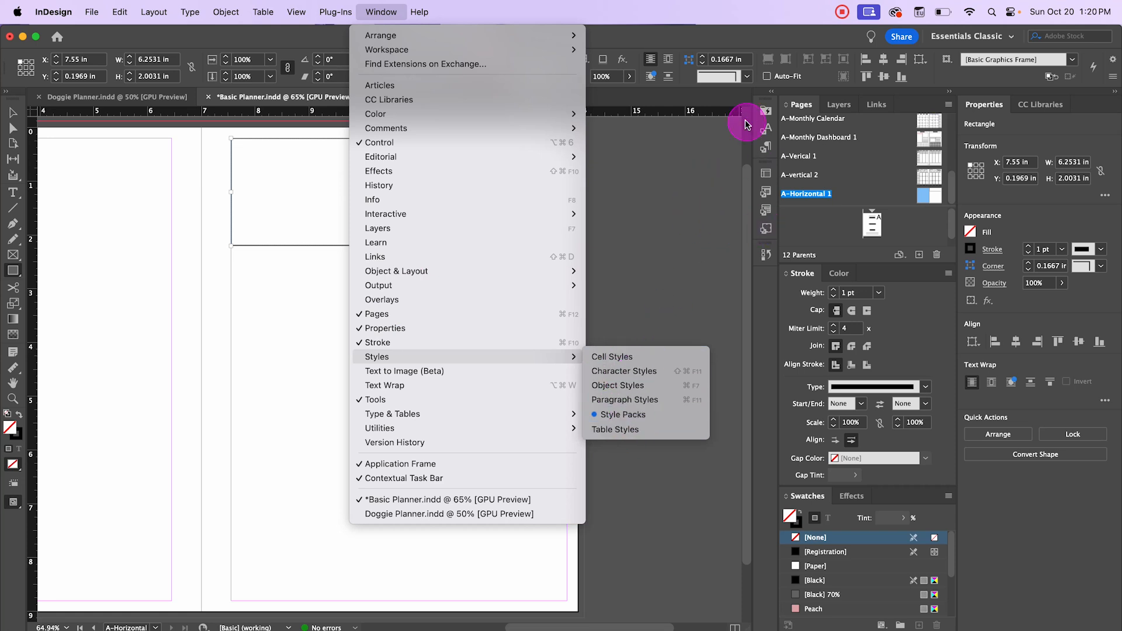
pyautogui.click(764, 226)
pyautogui.click(767, 229)
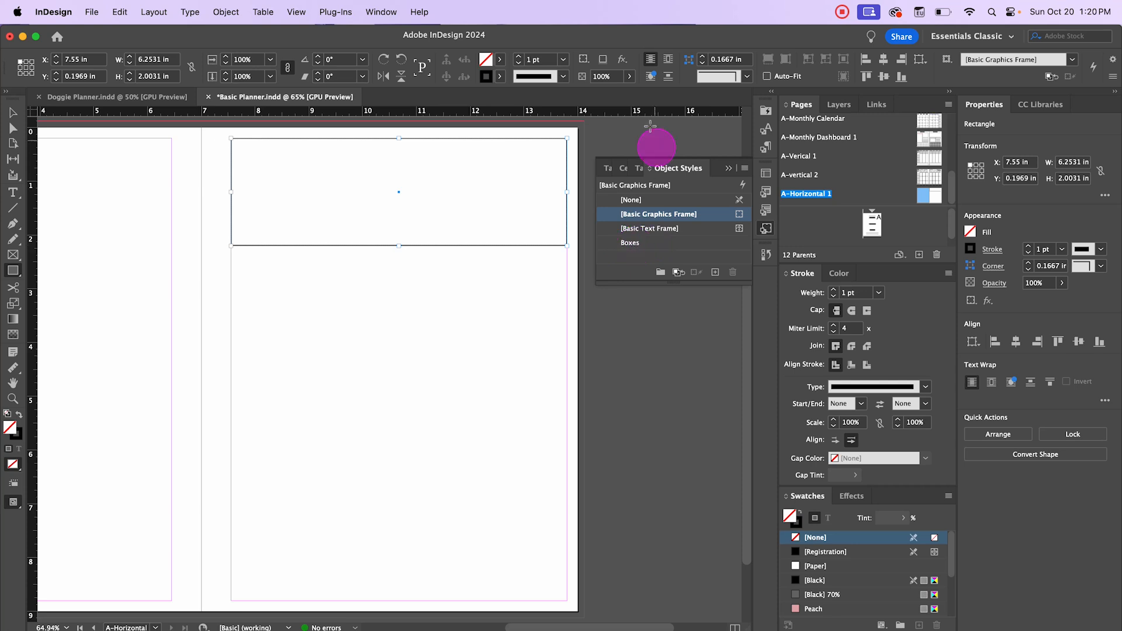
pyautogui.click(631, 242)
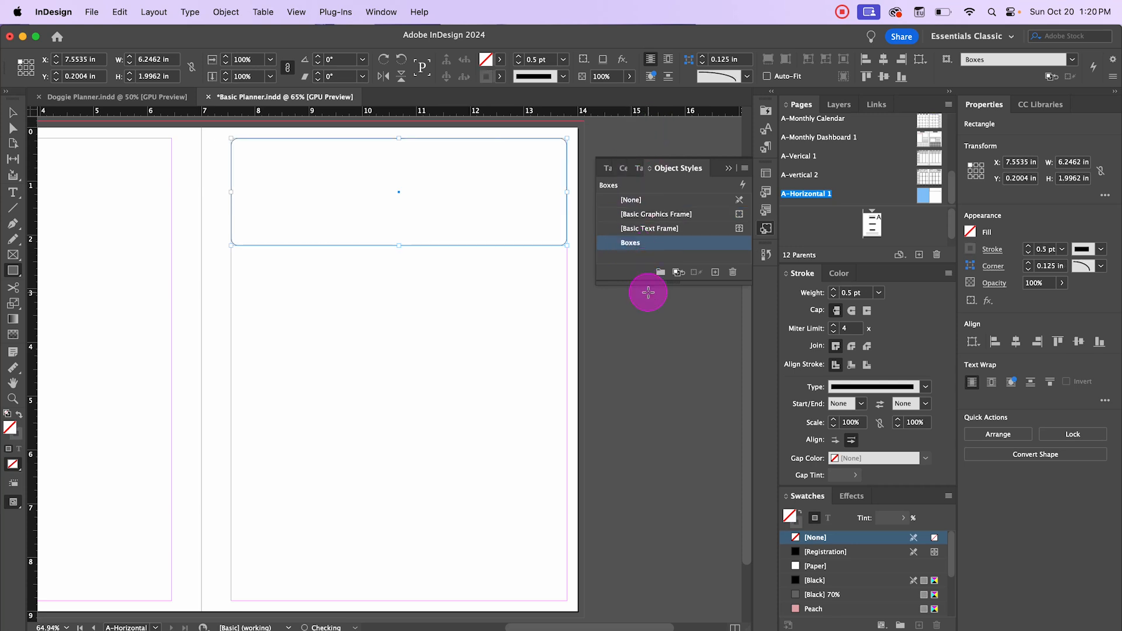
pyautogui.click(426, 278)
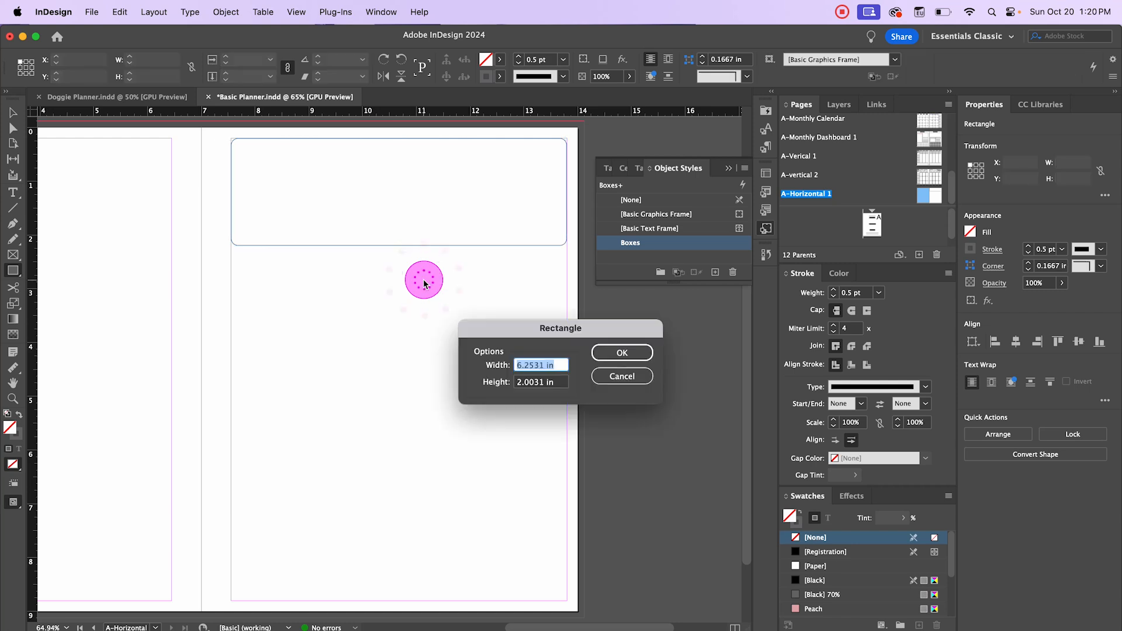
pyautogui.click(627, 378)
# - Check which swatch the wide box uses for its stroke
pyautogui.click(12, 112)
pyautogui.click(499, 162)
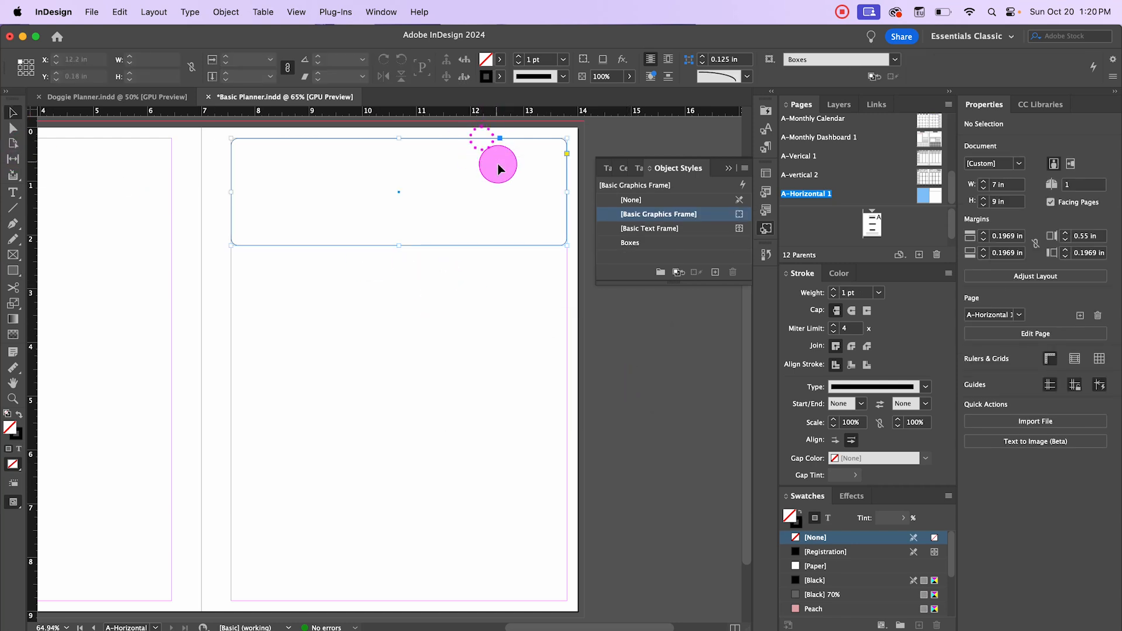
pyautogui.click(497, 77)
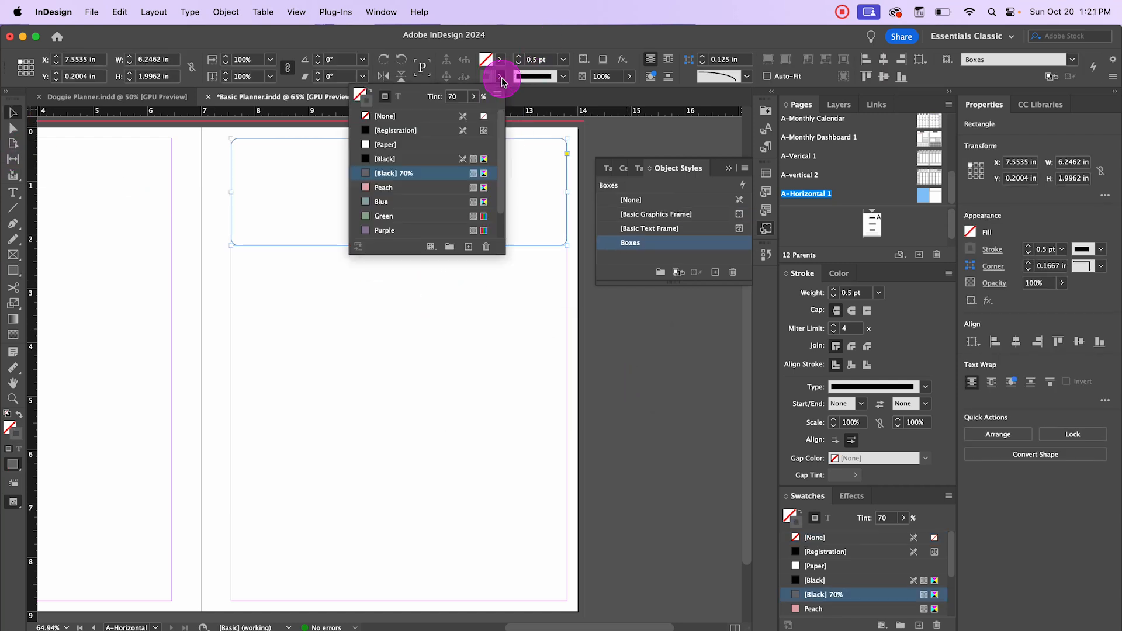
pyautogui.click(503, 80)
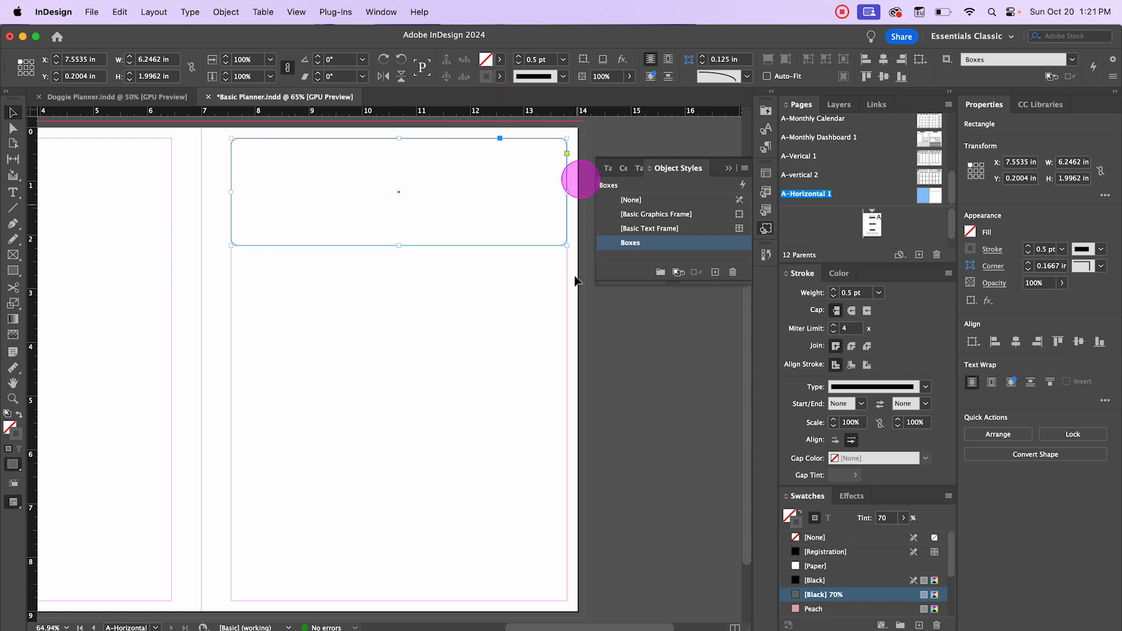
pyautogui.click(278, 186)
# - Create a 2 in by 2 in rectangle on the right page below the wide box
pyautogui.scroll(2, 291, 161)
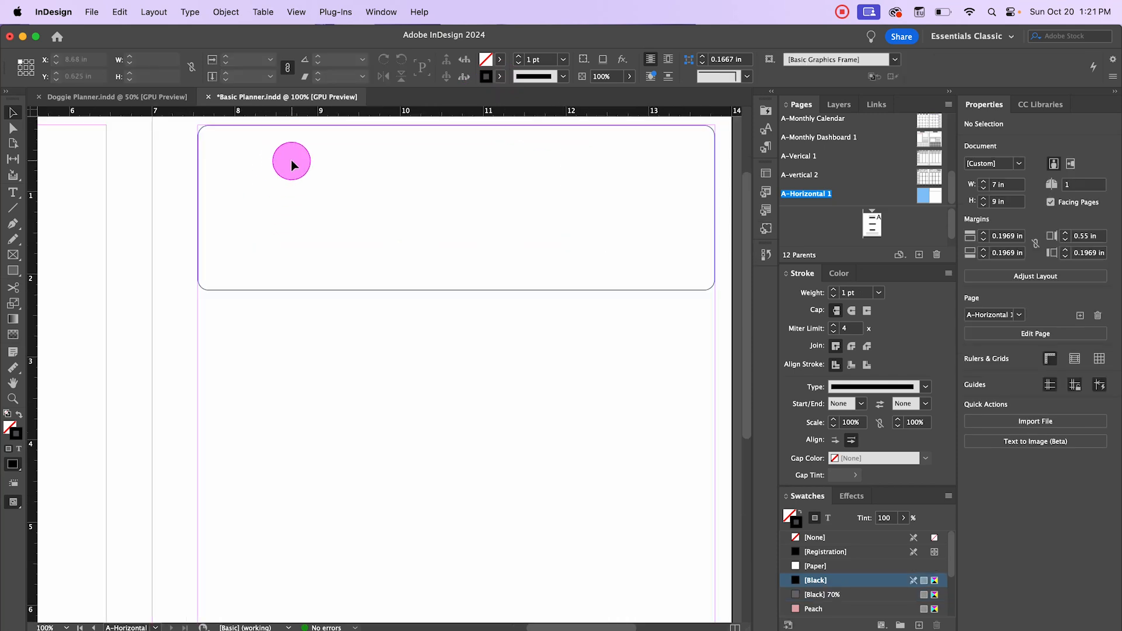
pyautogui.scroll(2, 370, 350)
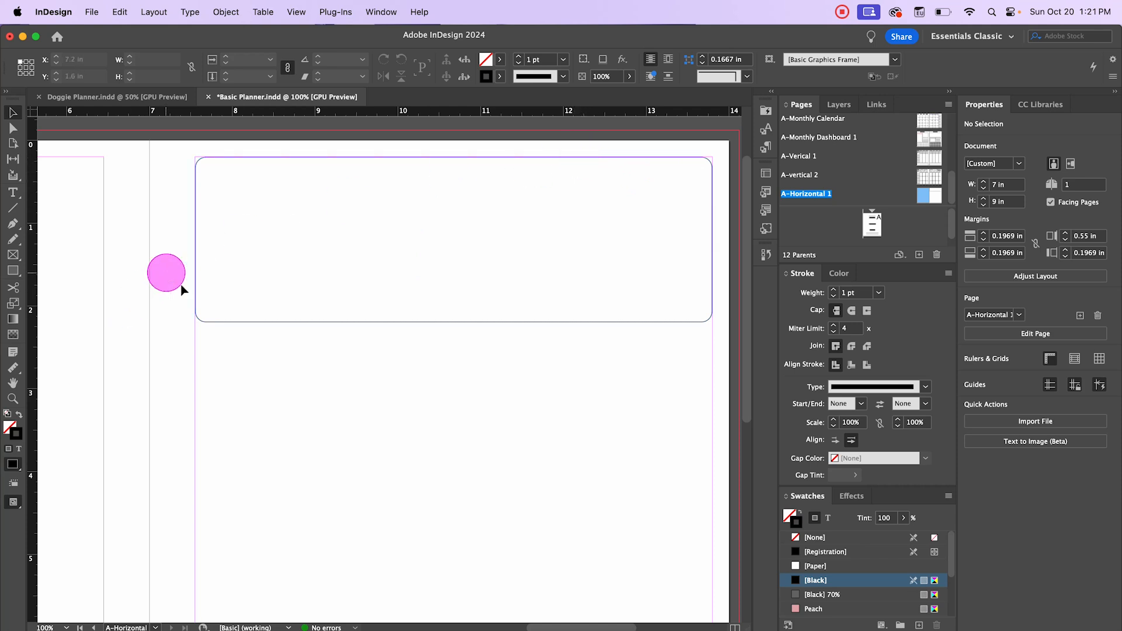
pyautogui.click(12, 271)
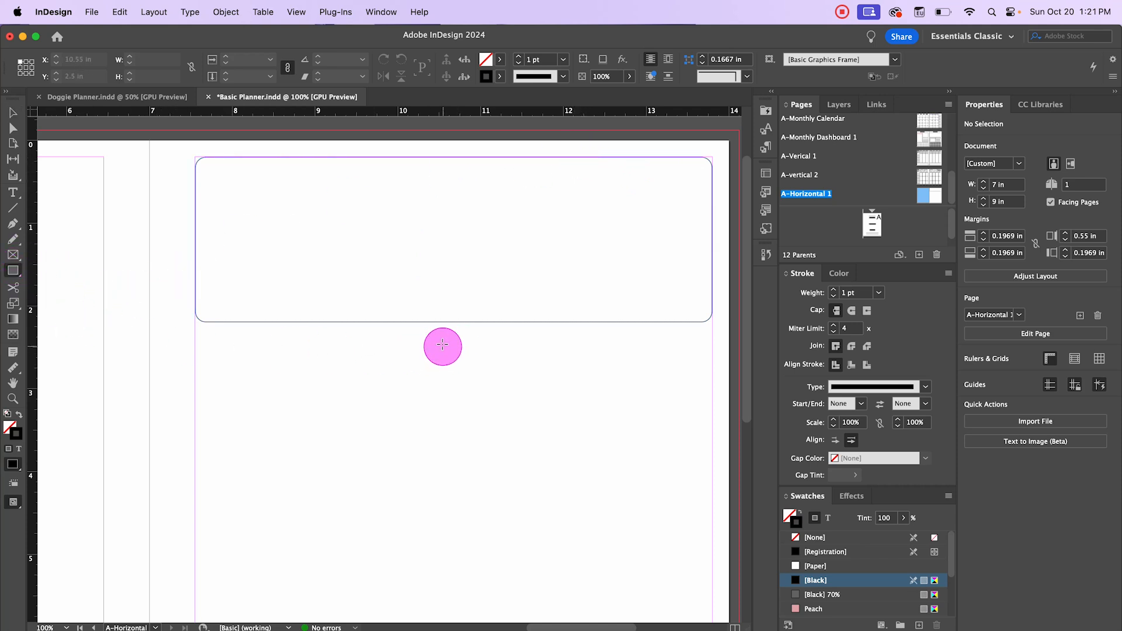
pyautogui.moveTo(440, 340); pyautogui.dragTo(464, 372)
pyautogui.press('Delete')
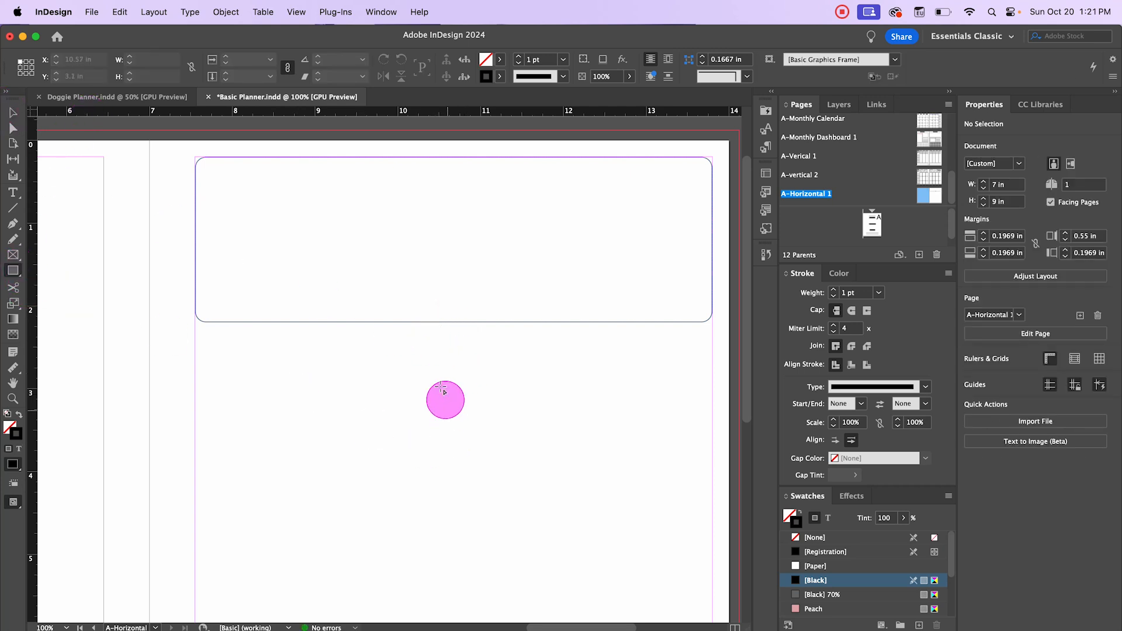
pyautogui.click(436, 378)
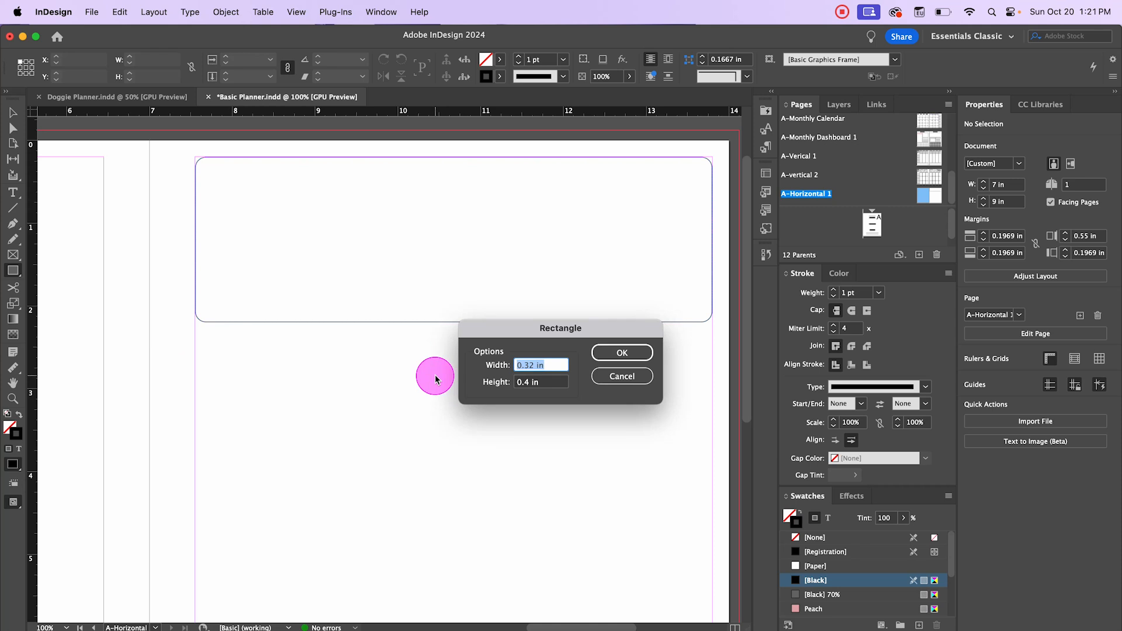
pyautogui.write('2')
pyautogui.press('Tab')
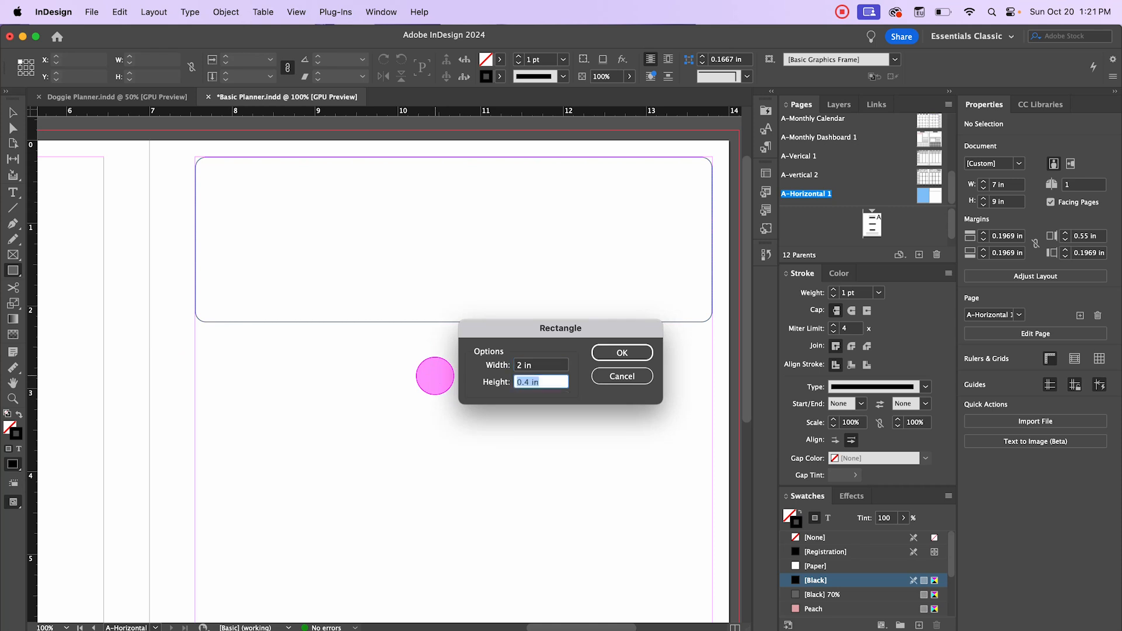
pyautogui.write('2')
pyautogui.press('Tab')
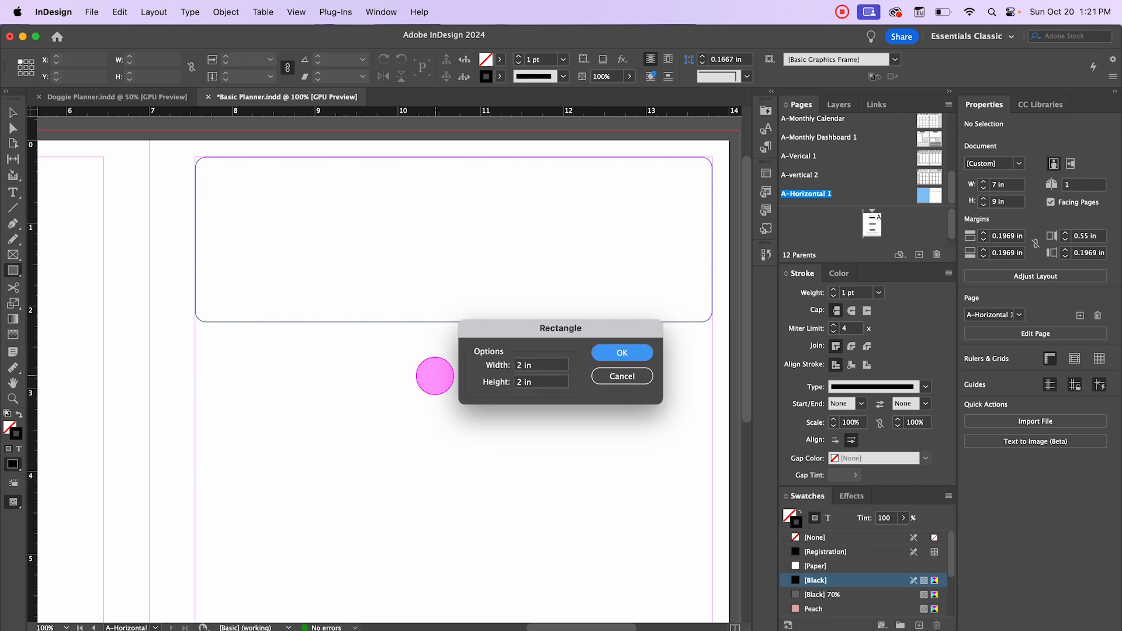
pyautogui.click(613, 349)
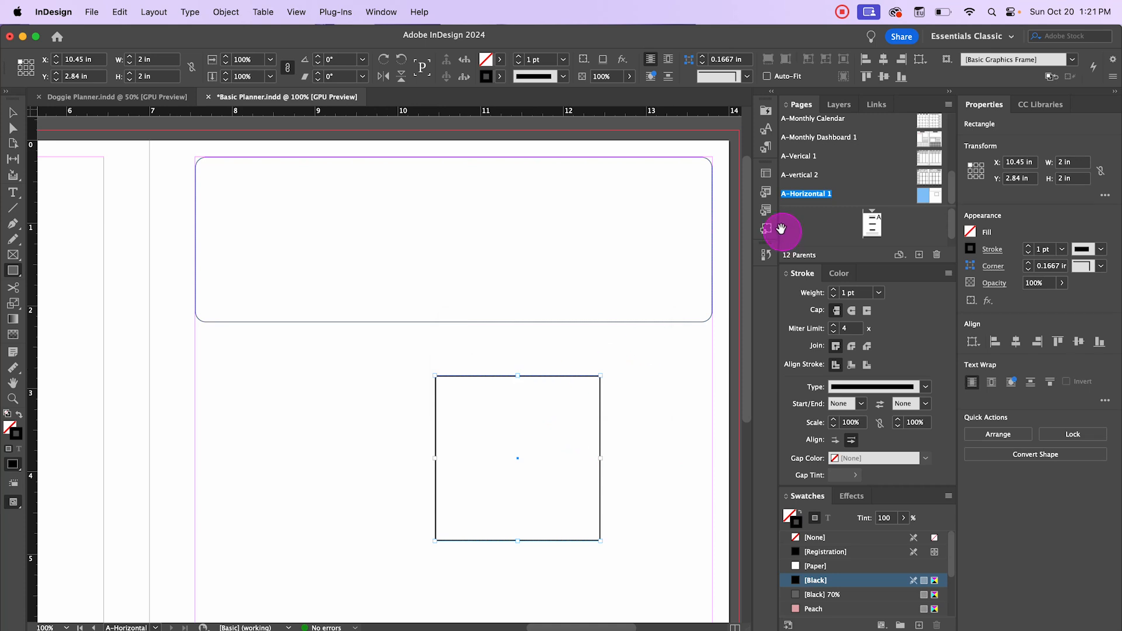
# - Apply the Boxes object style to the 2 in square
pyautogui.click(767, 229)
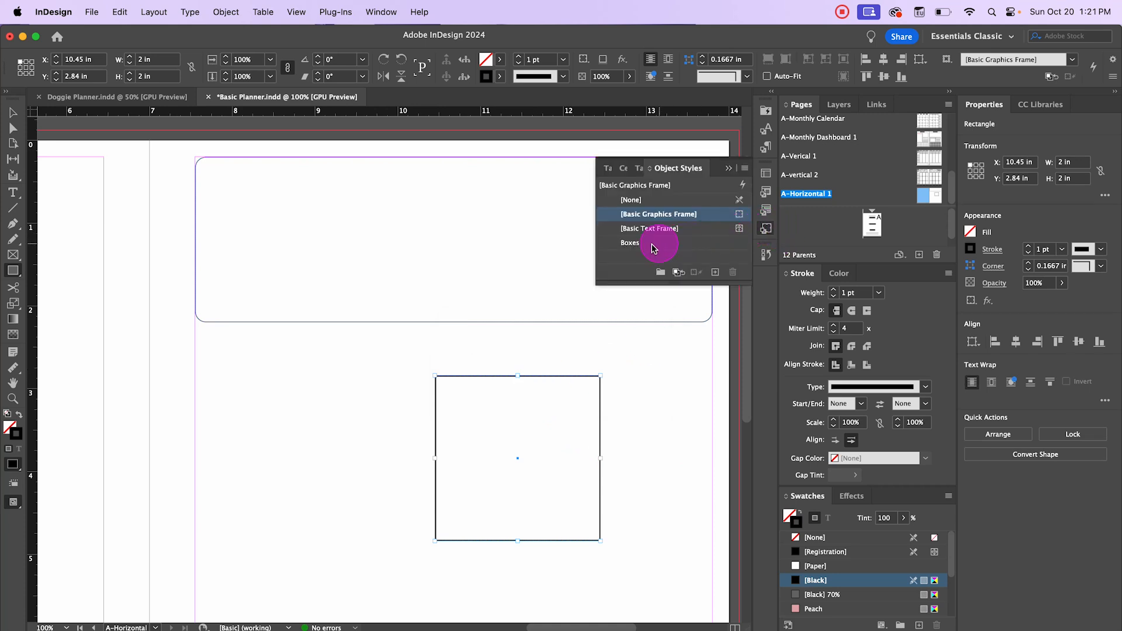
pyautogui.click(630, 242)
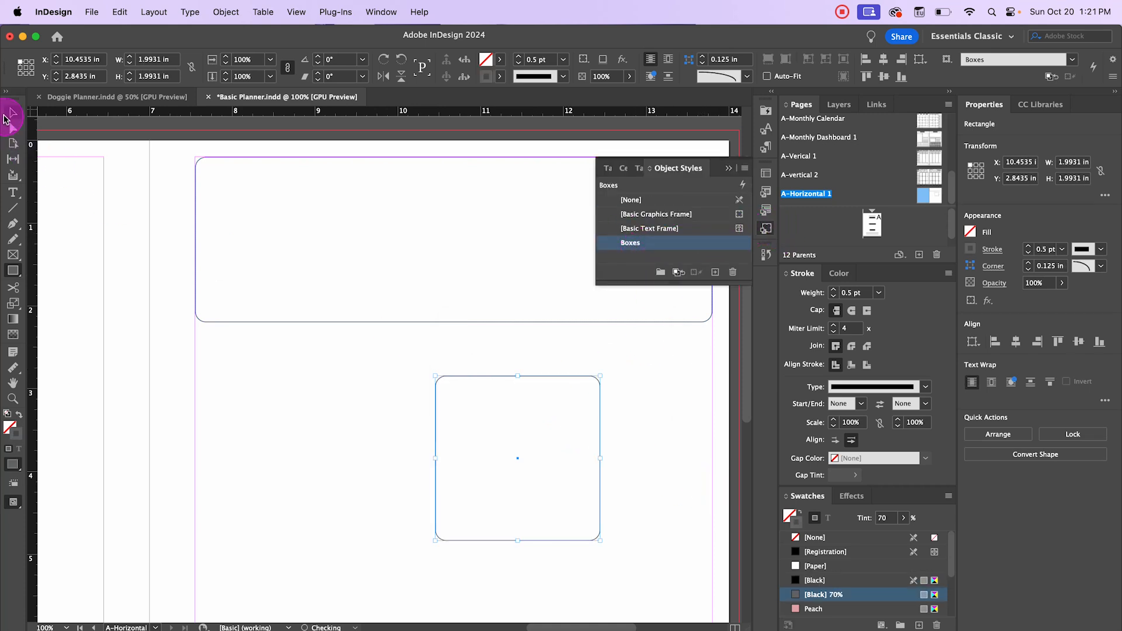
pyautogui.click(13, 112)
pyautogui.click(419, 529)
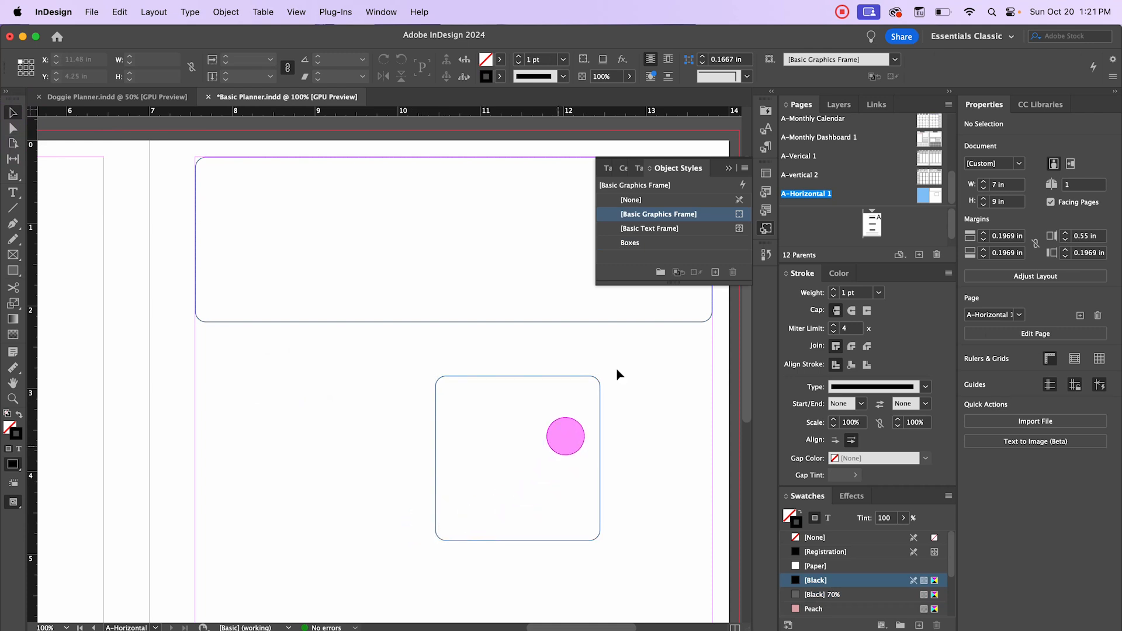
pyautogui.click(728, 168)
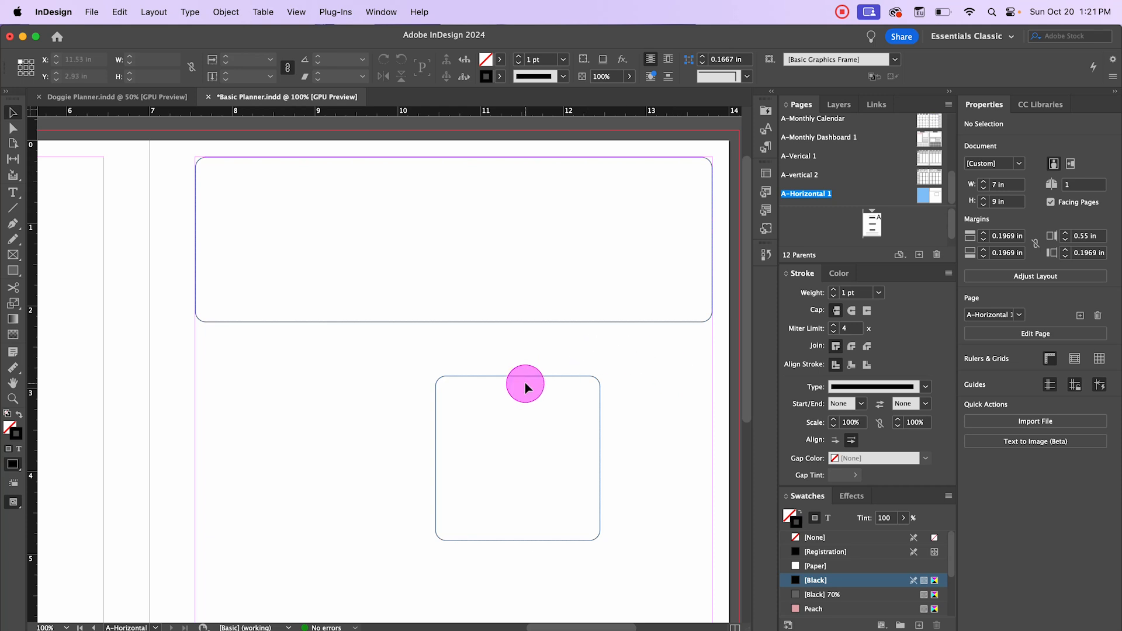
# - Move the square over the wide box and align their vertical centers and right edges, using the wide box as key object
pyautogui.moveTo(530, 381)
pyautogui.mouseDown()
pyautogui.moveTo(636, 165)
pyautogui.moveTo(608, 176)
pyautogui.moveTo(606, 216)
pyautogui.mouseUp()
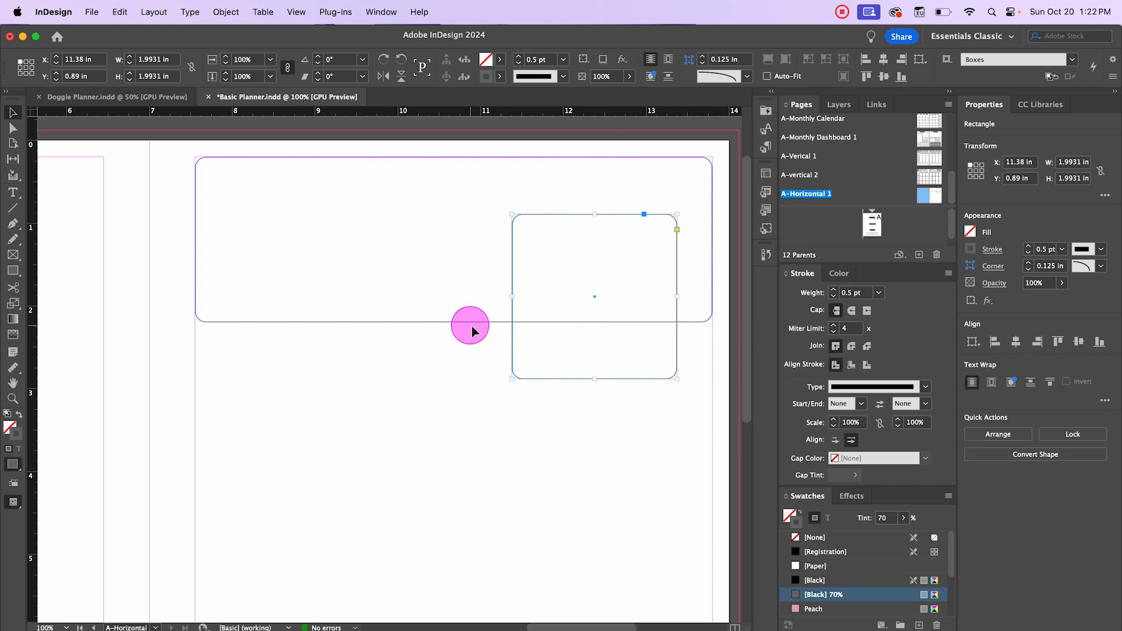
pyautogui.click(472, 363)
pyautogui.moveTo(476, 362); pyautogui.dragTo(565, 306)
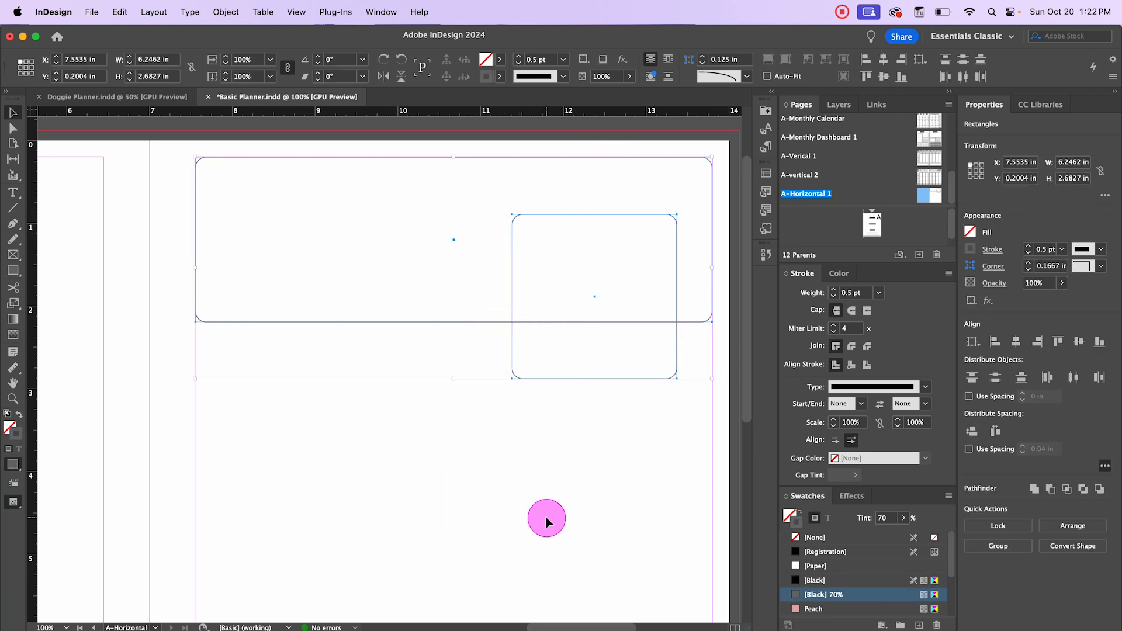
pyautogui.click(366, 322)
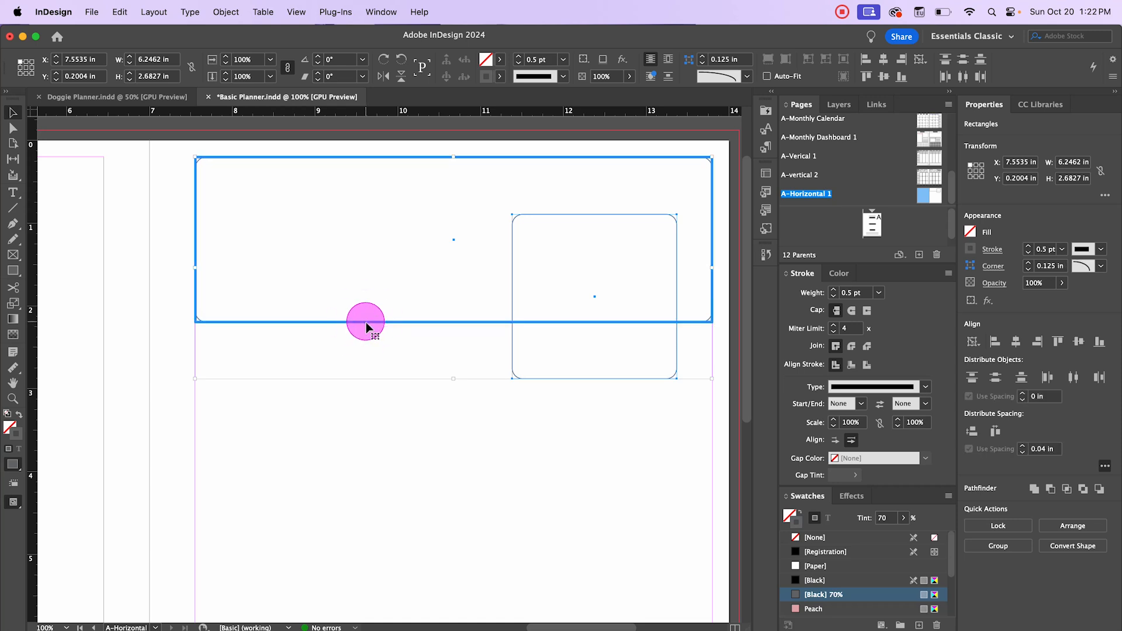
pyautogui.click(884, 77)
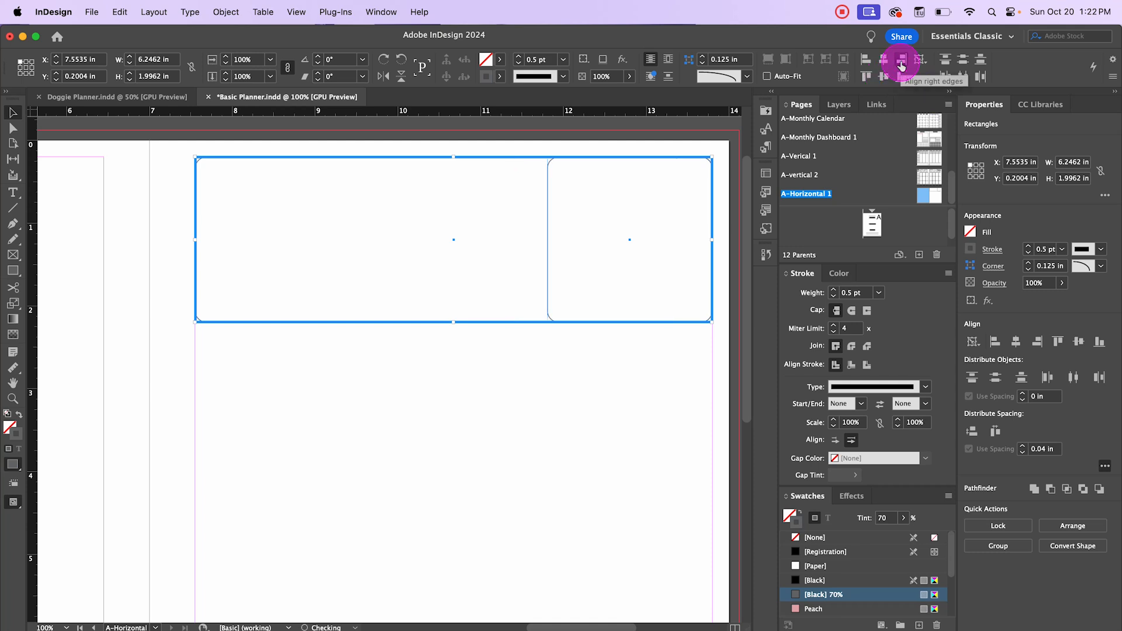
pyautogui.click(604, 372)
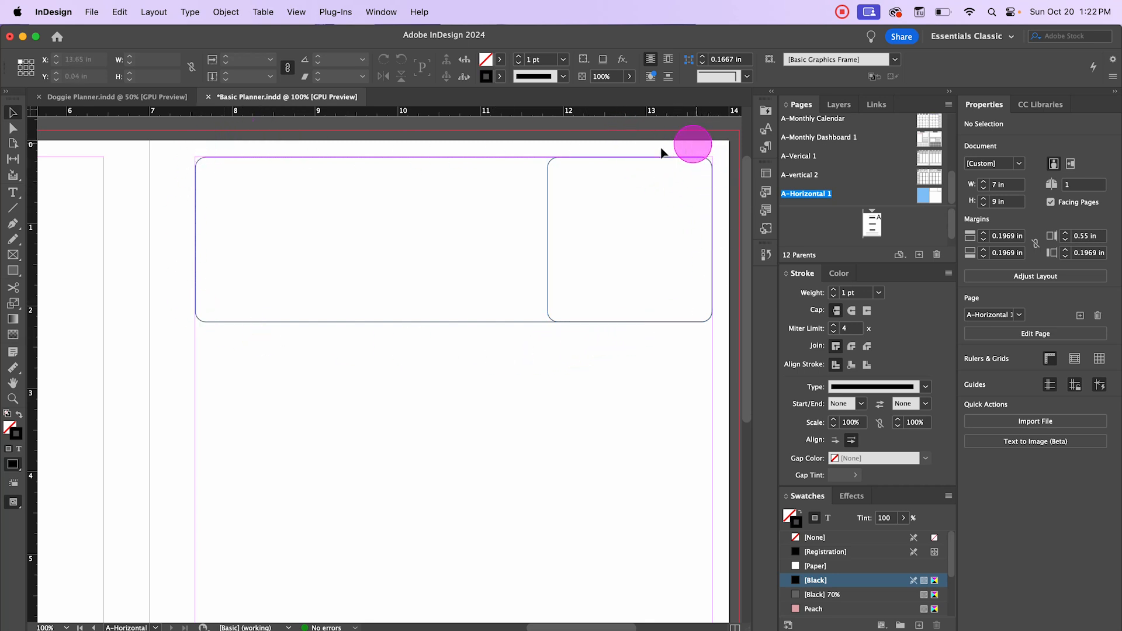
# - Move both boxes together slightly down from the right page's top margin
pyautogui.moveTo(643, 148); pyautogui.dragTo(525, 353)
pyautogui.moveTo(583, 318); pyautogui.dragTo(583, 326)
pyautogui.click(585, 428)
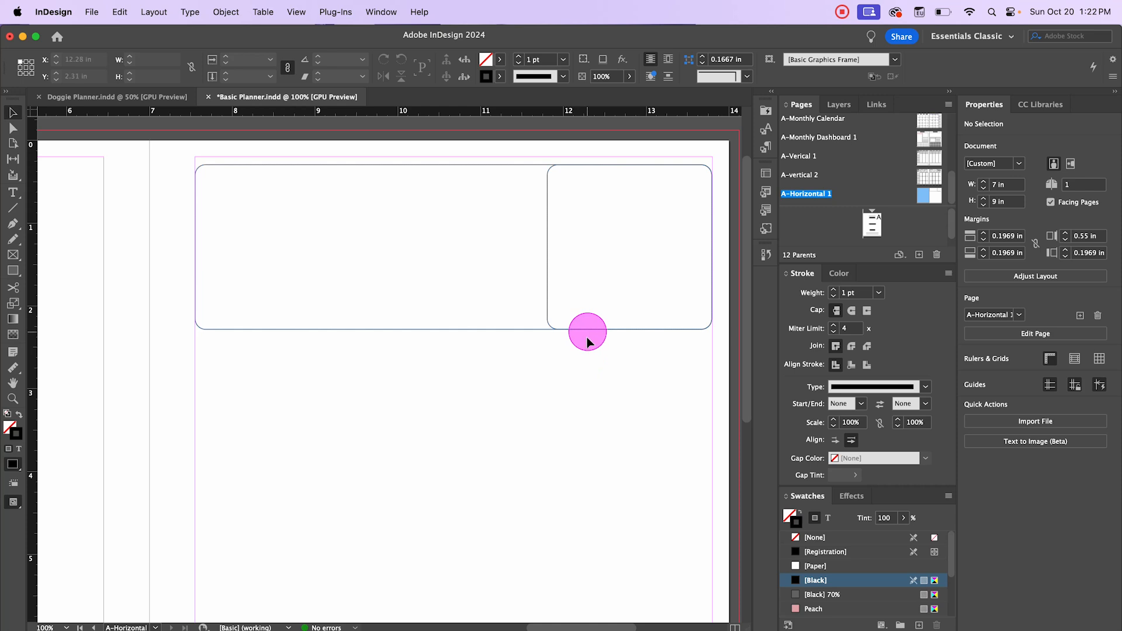
# - Square off the top-left corner of the 2 in square using live corner editing, leaving its other corners rounded
pyautogui.click(547, 222)
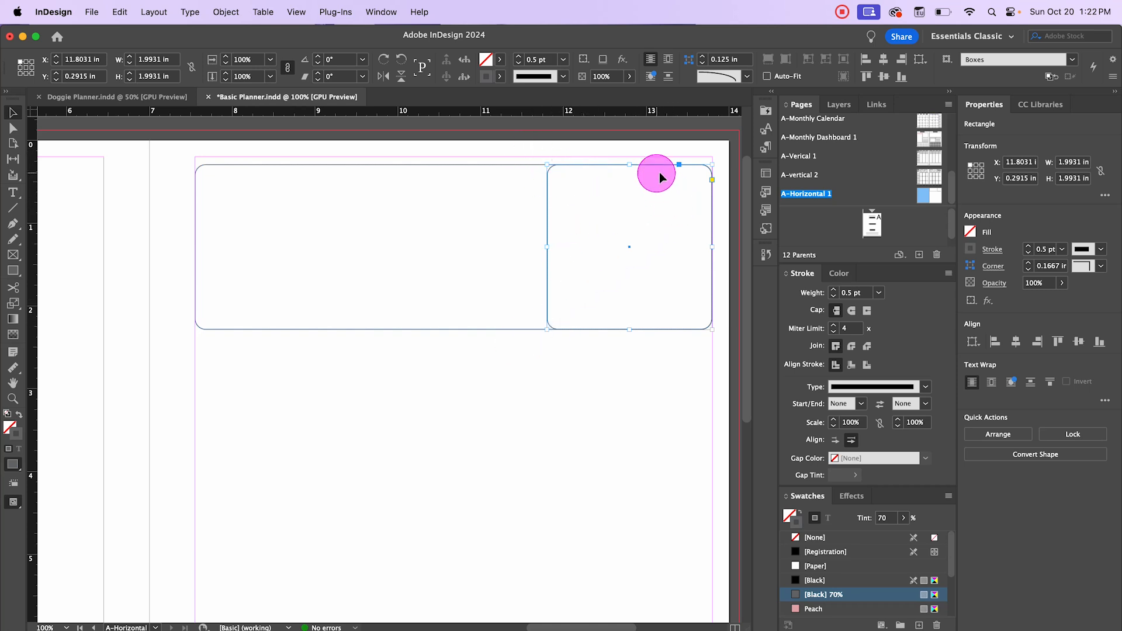
pyautogui.click(716, 171)
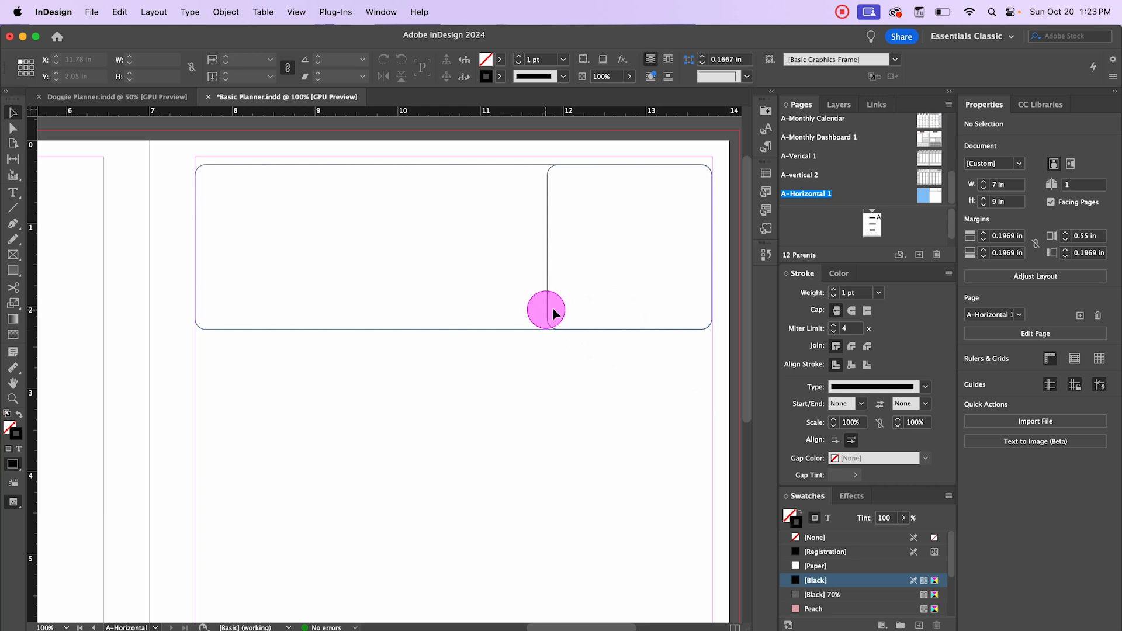
pyautogui.click(547, 304)
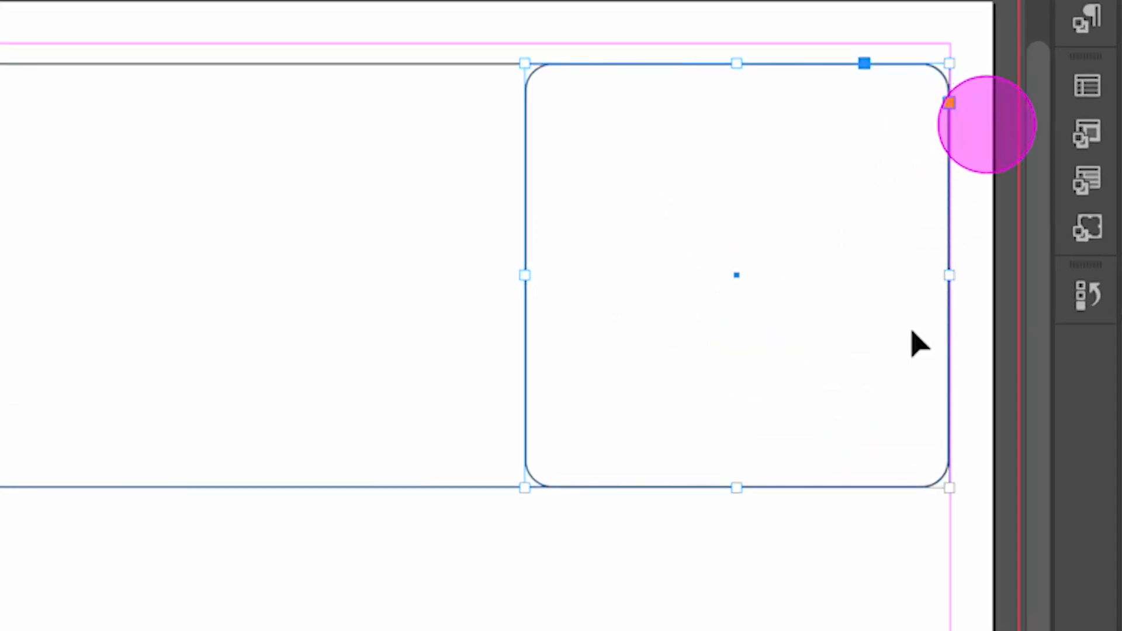
pyautogui.click(947, 104)
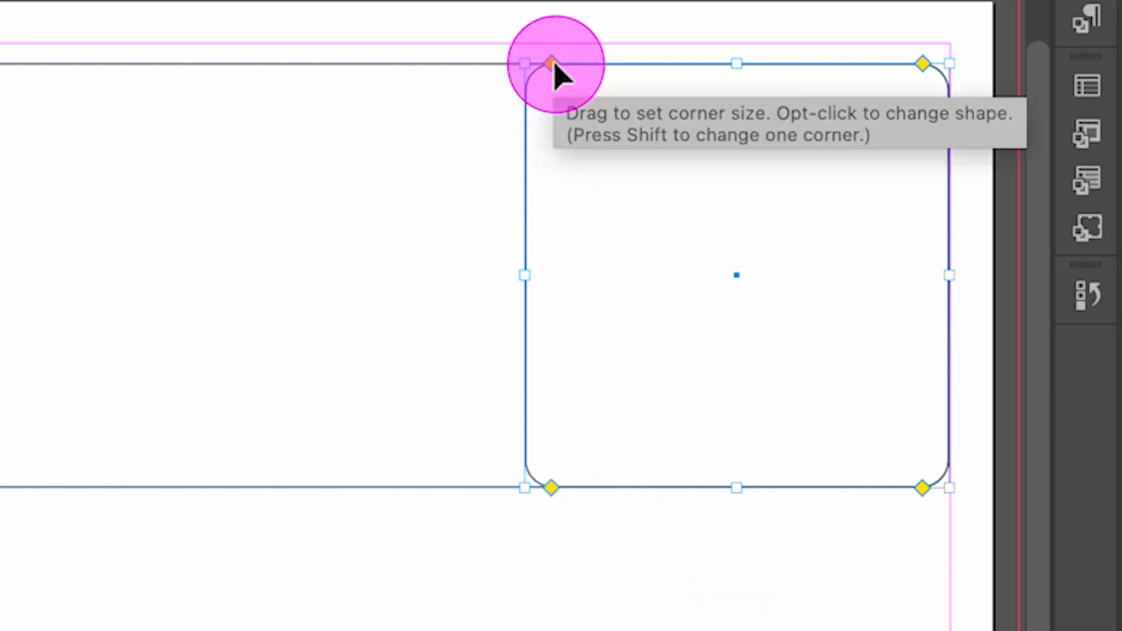
pyautogui.moveTo(552, 64); pyautogui.dragTo(453, 64)
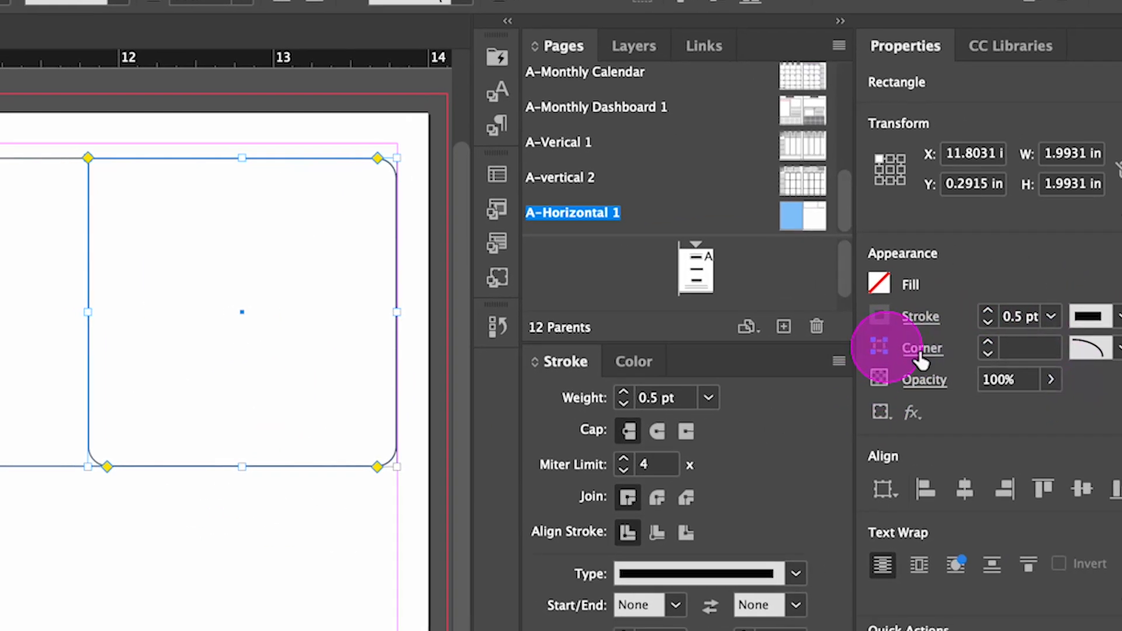
pyautogui.click(886, 359)
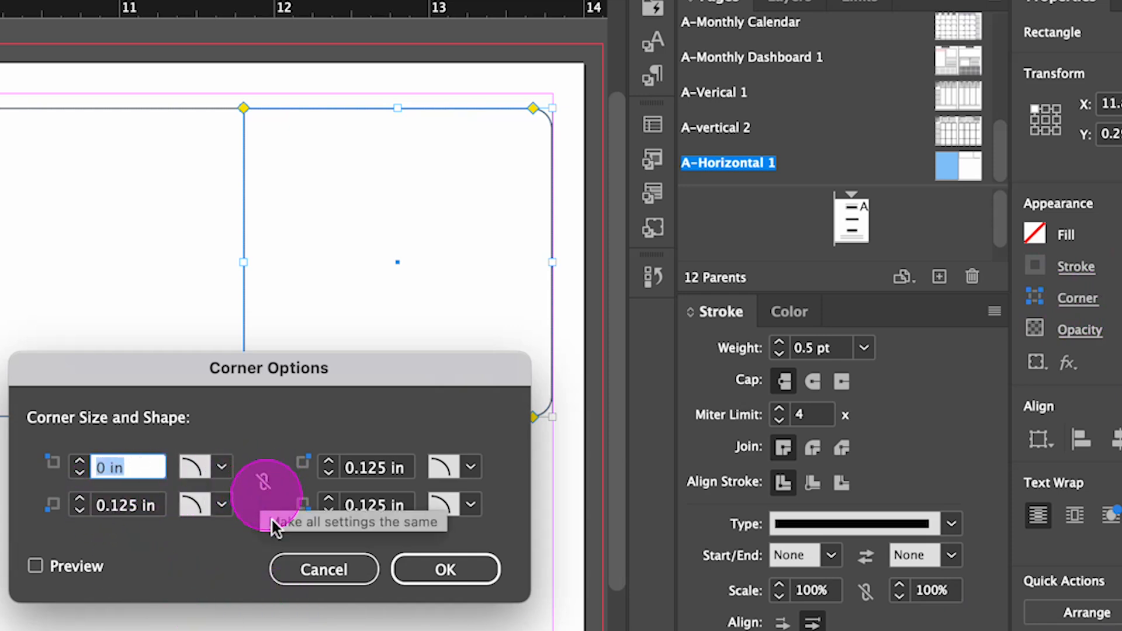
pyautogui.click(264, 484)
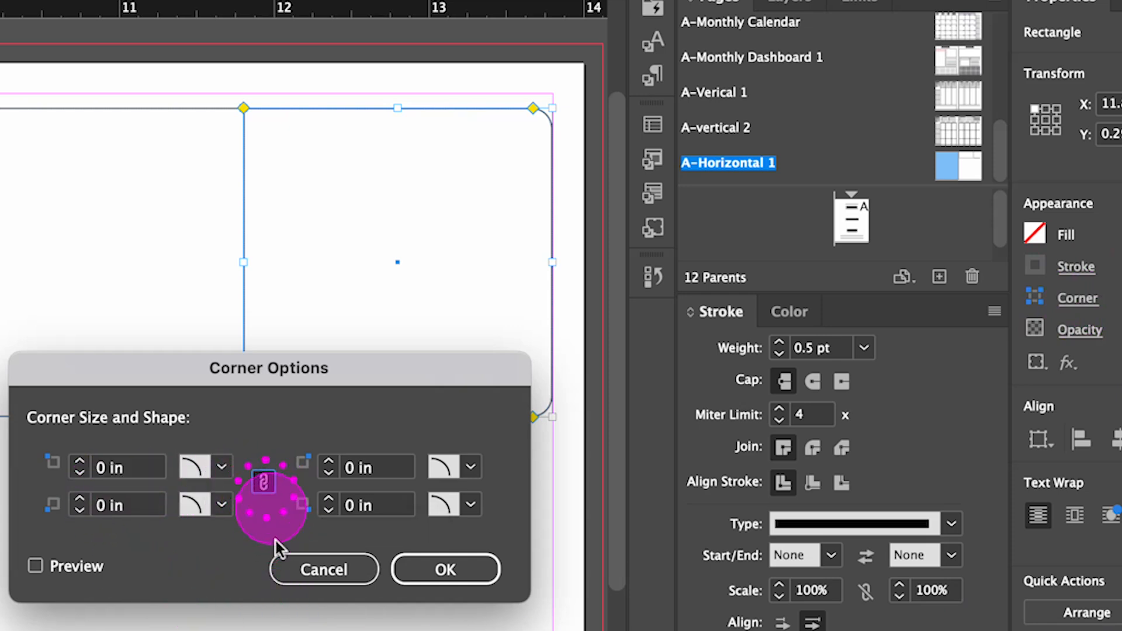
pyautogui.click(261, 486)
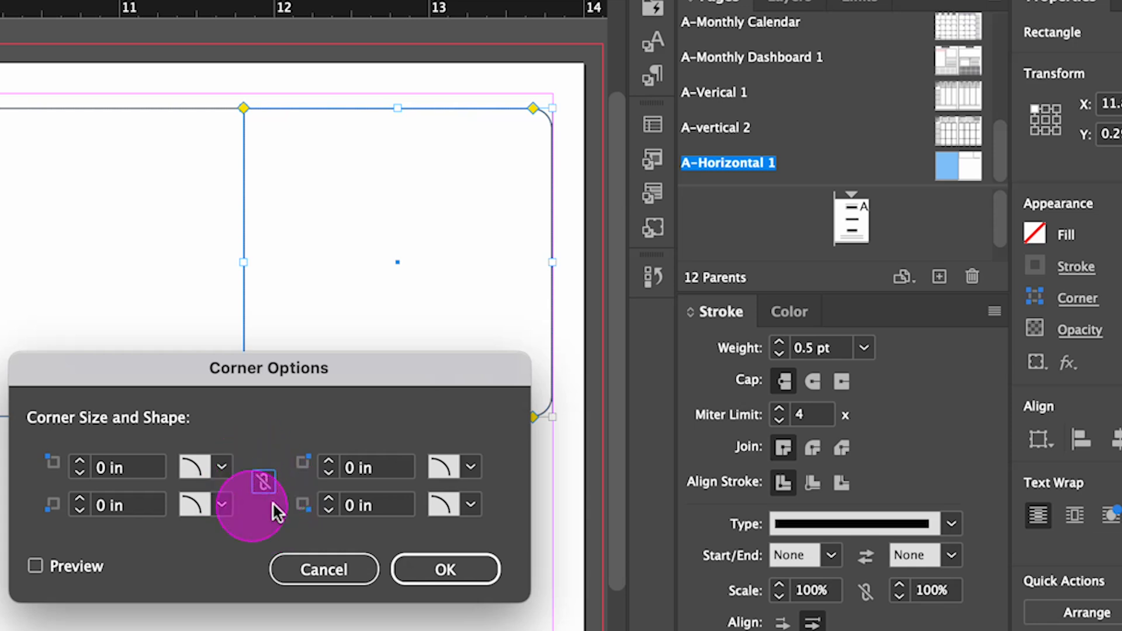
pyautogui.click(326, 566)
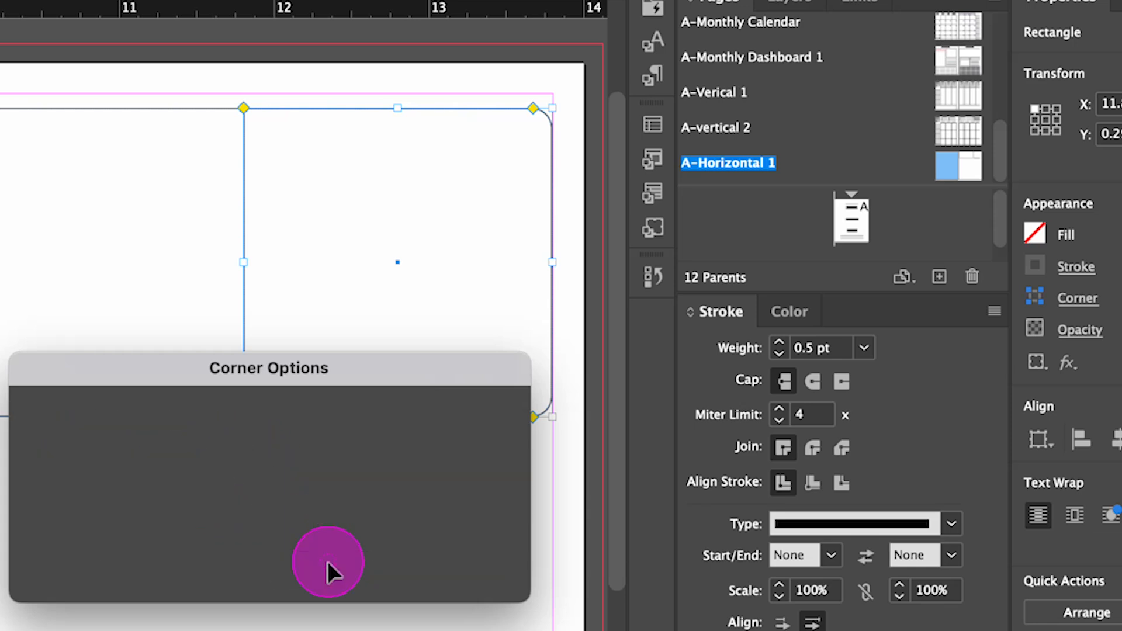
# - Set the square's bottom-left corner size to 0 in, independently of the other corners
pyautogui.click(1085, 298)
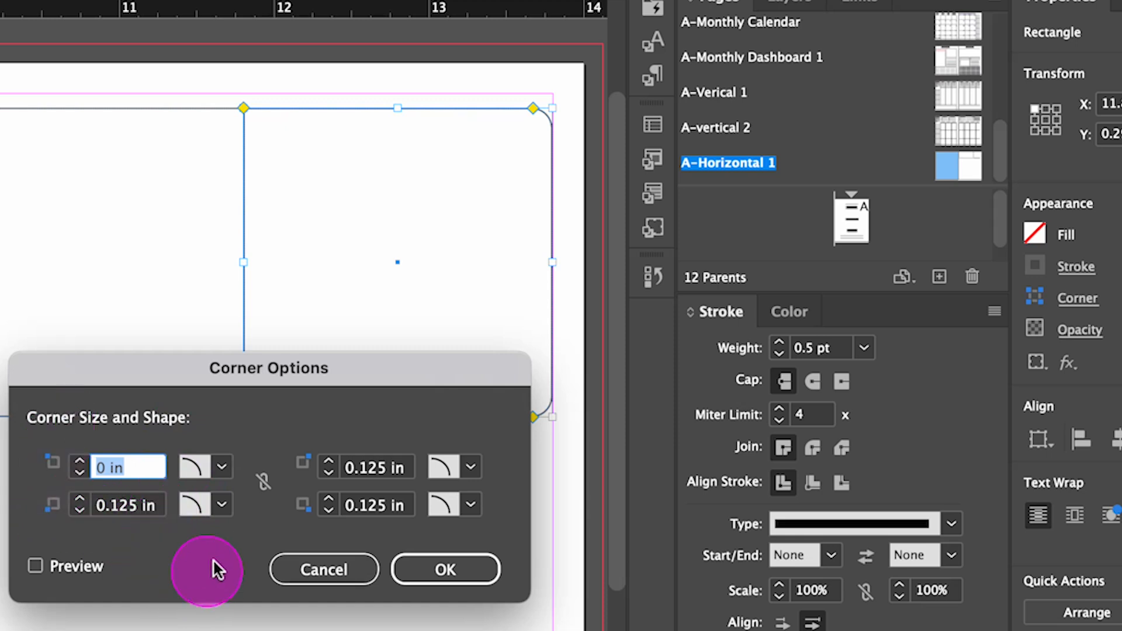
pyautogui.click(81, 513)
pyautogui.click(80, 511)
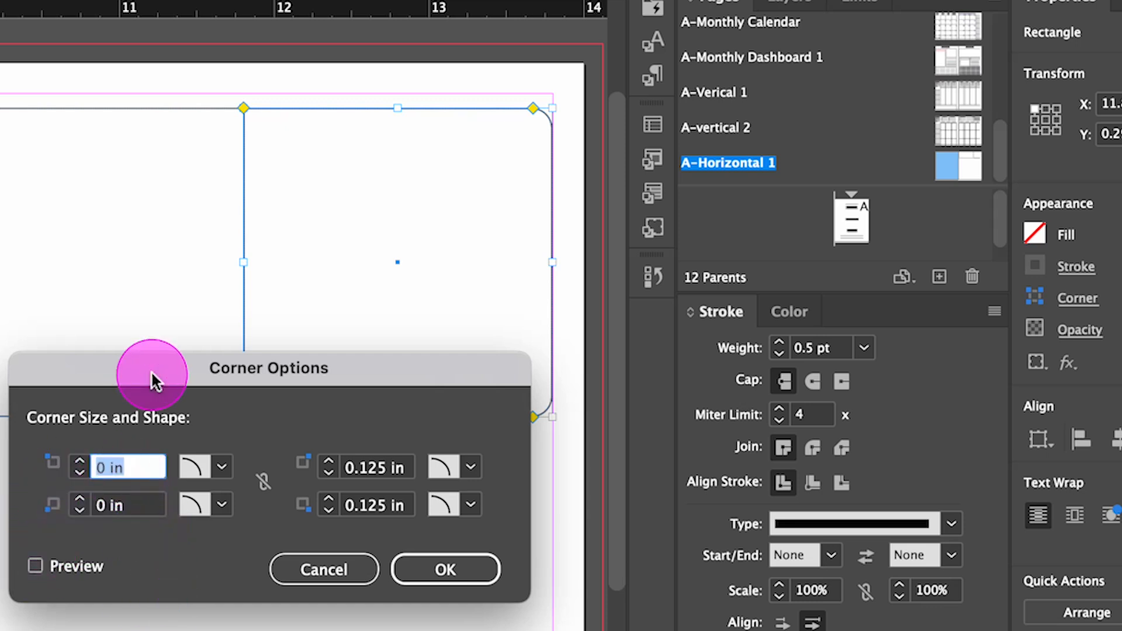
pyautogui.moveTo(153, 381); pyautogui.dragTo(88, 507)
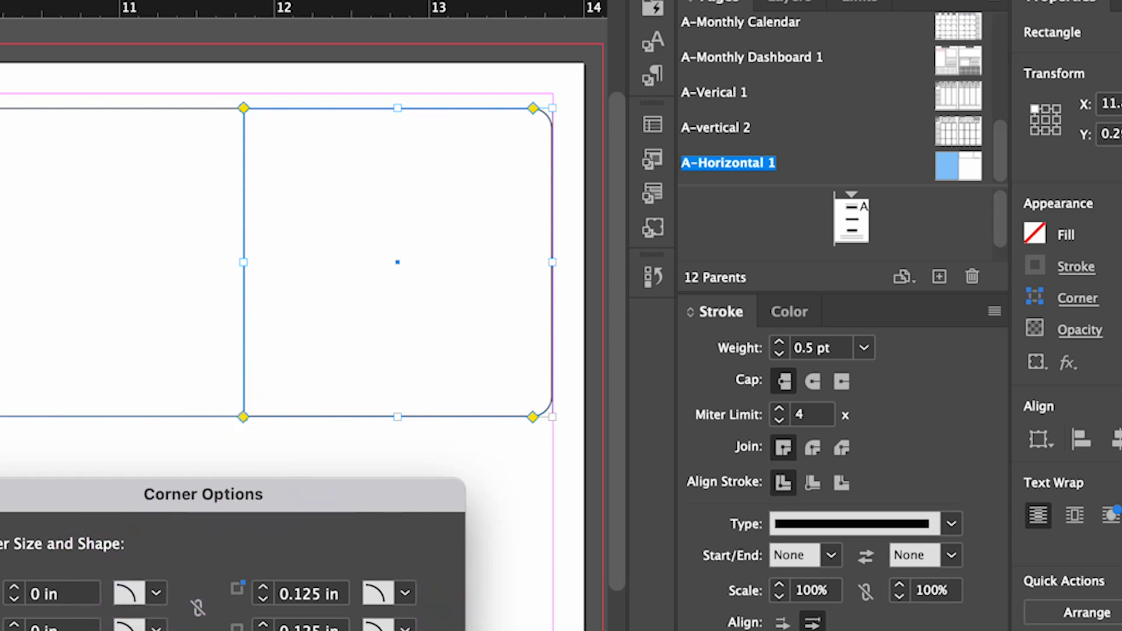
pyautogui.click(464, 626)
pyautogui.click(268, 511)
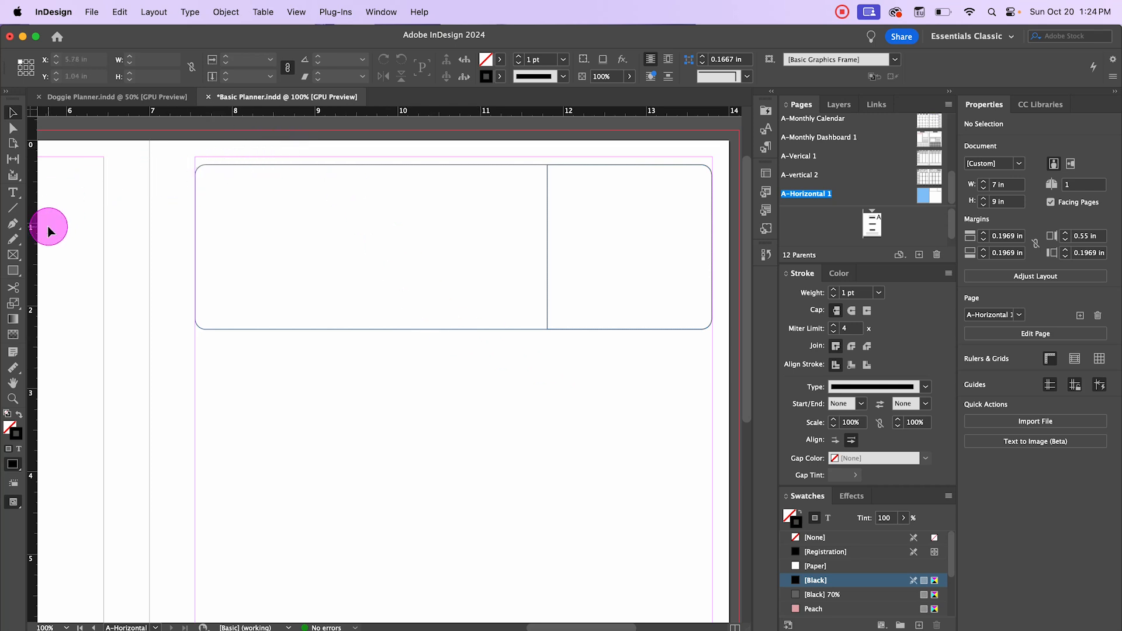
# - Add a text frame about 1.51 in by 0.33 in at the wide box's upper left, reading "1 Thursday" in the Weekly Layout Days style
pyautogui.click(15, 193)
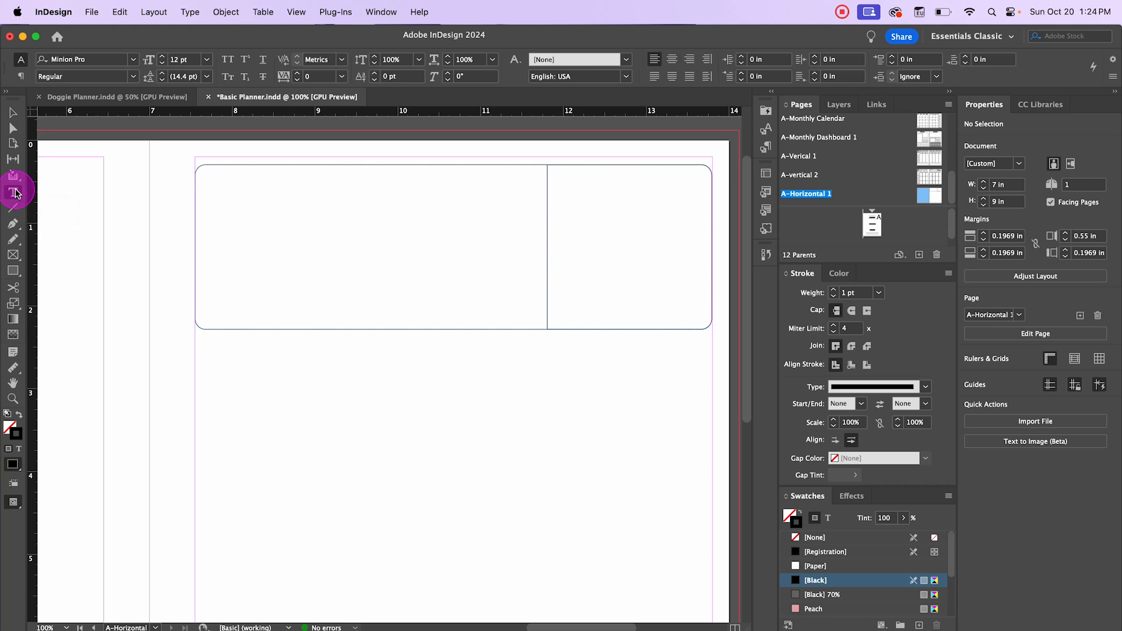
pyautogui.rightClick(16, 193)
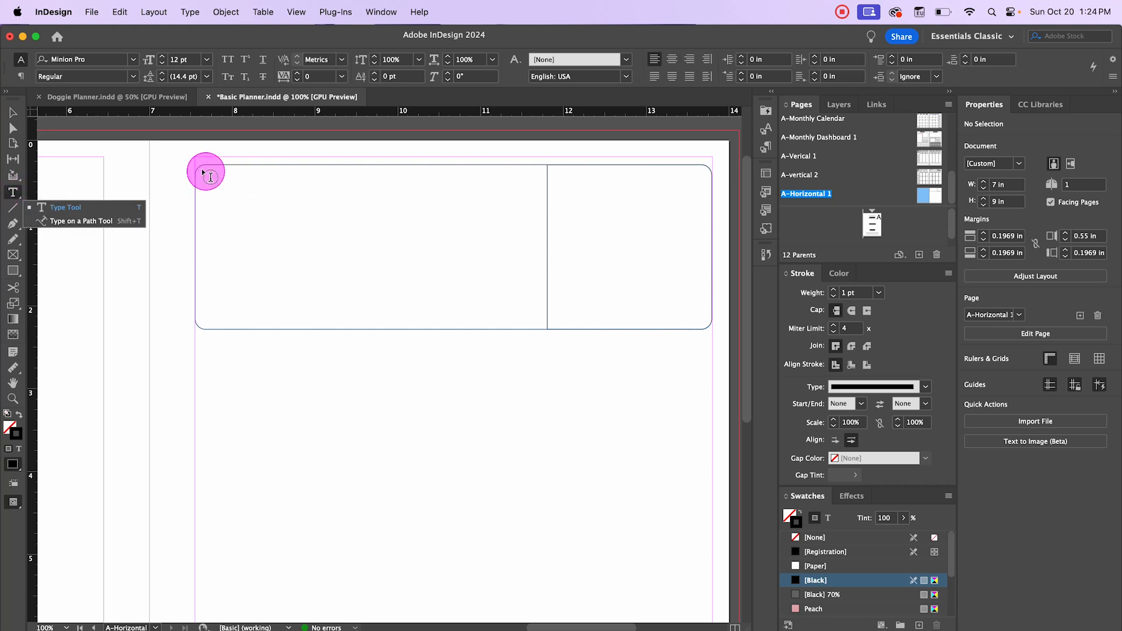
pyautogui.moveTo(202, 169); pyautogui.dragTo(327, 197)
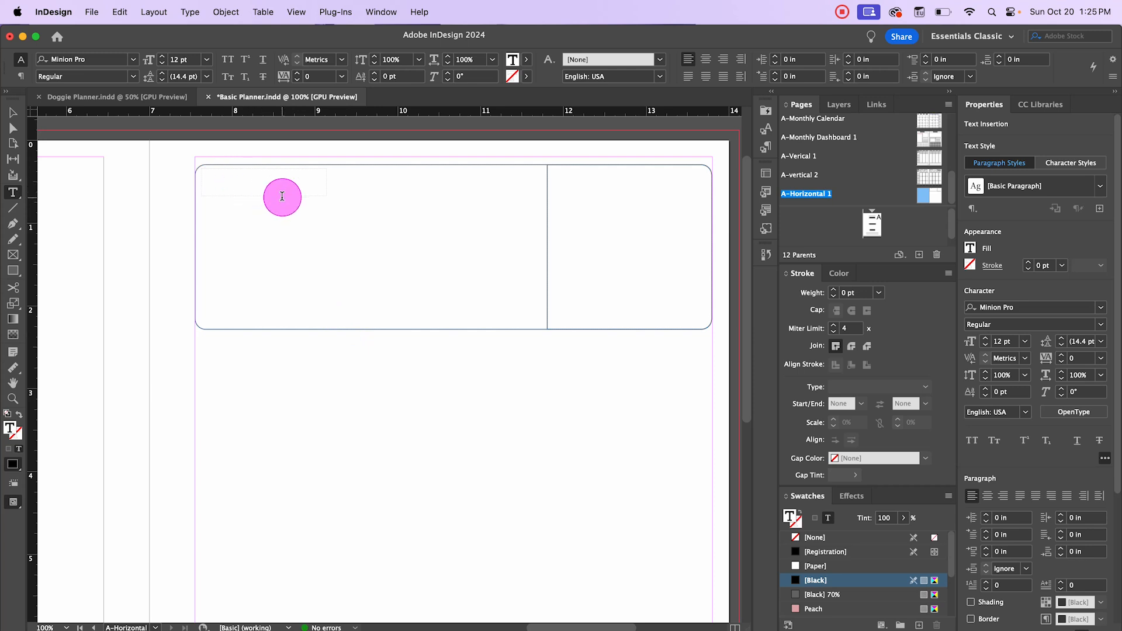
pyautogui.write('1 Thursday')
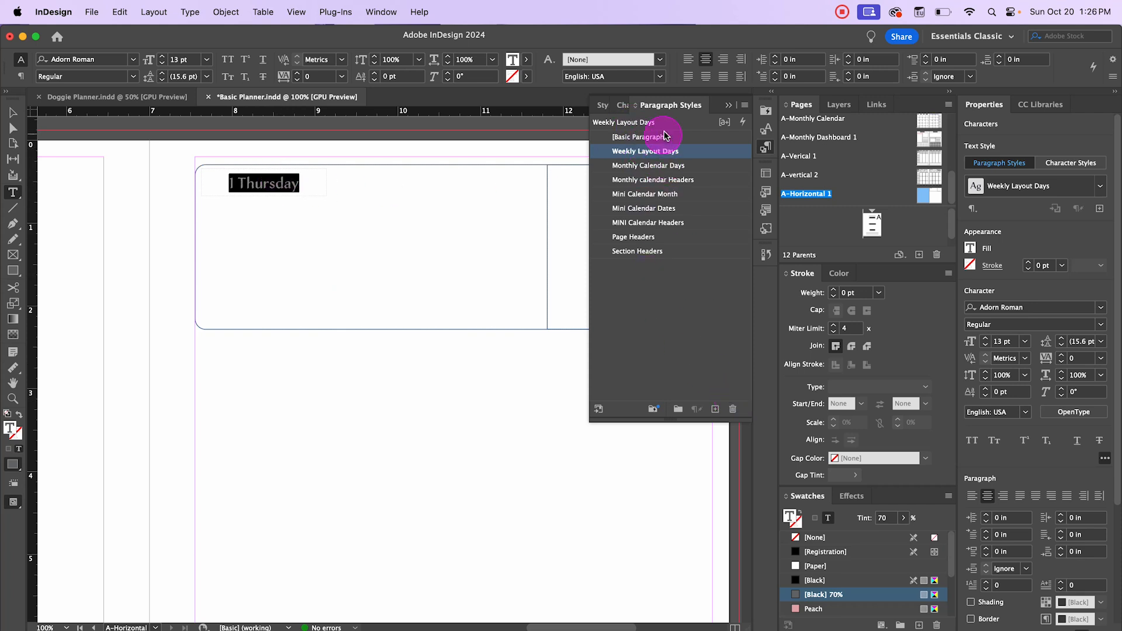
pyautogui.click(13, 115)
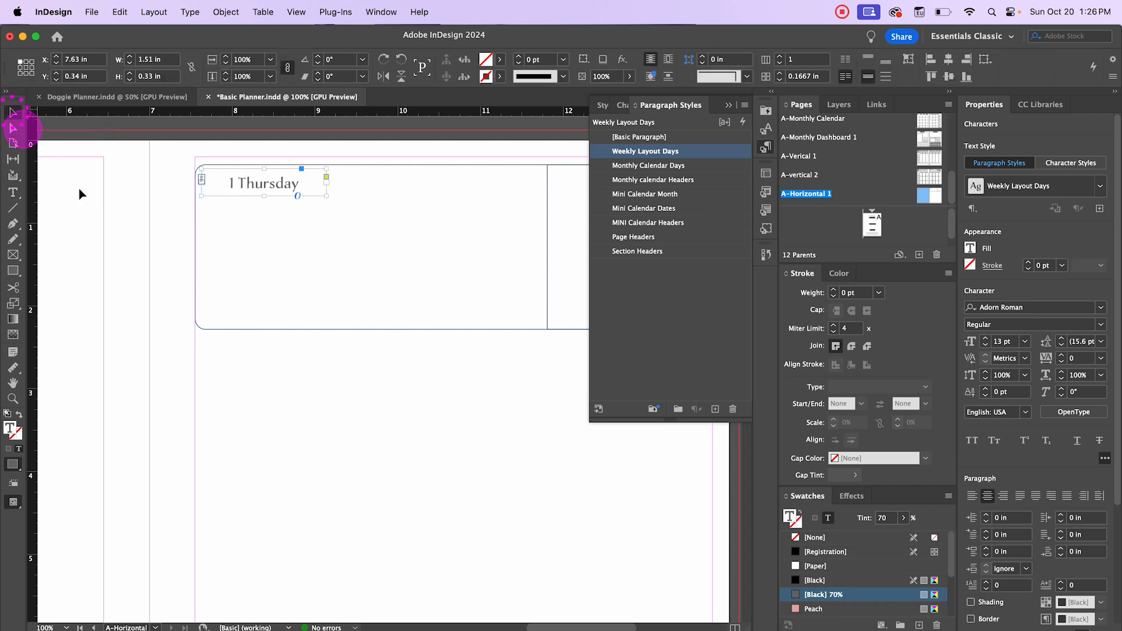
pyautogui.click(169, 202)
pyautogui.click(264, 186)
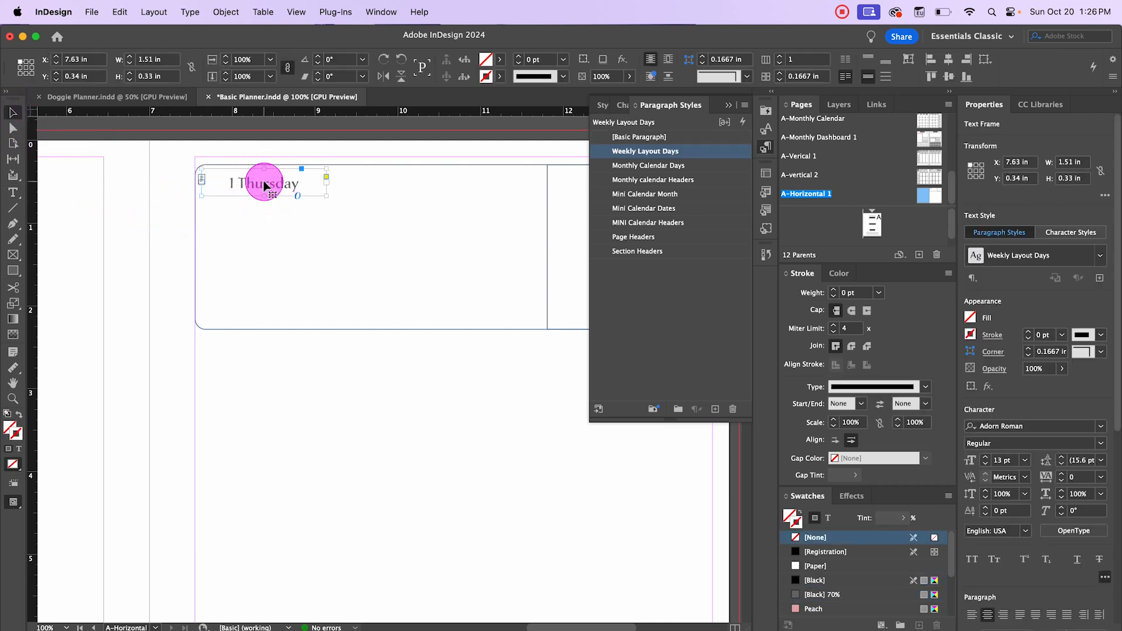
pyautogui.click(729, 106)
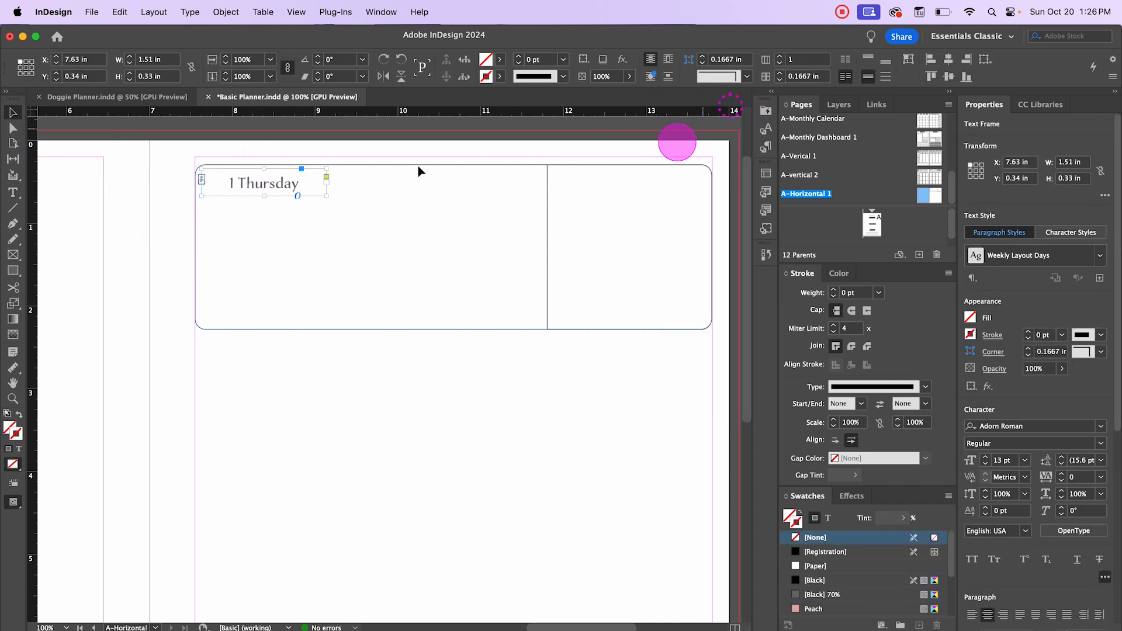
# - Left-align the "1 Thursday" text within its frame
pyautogui.doubleClick(226, 184)
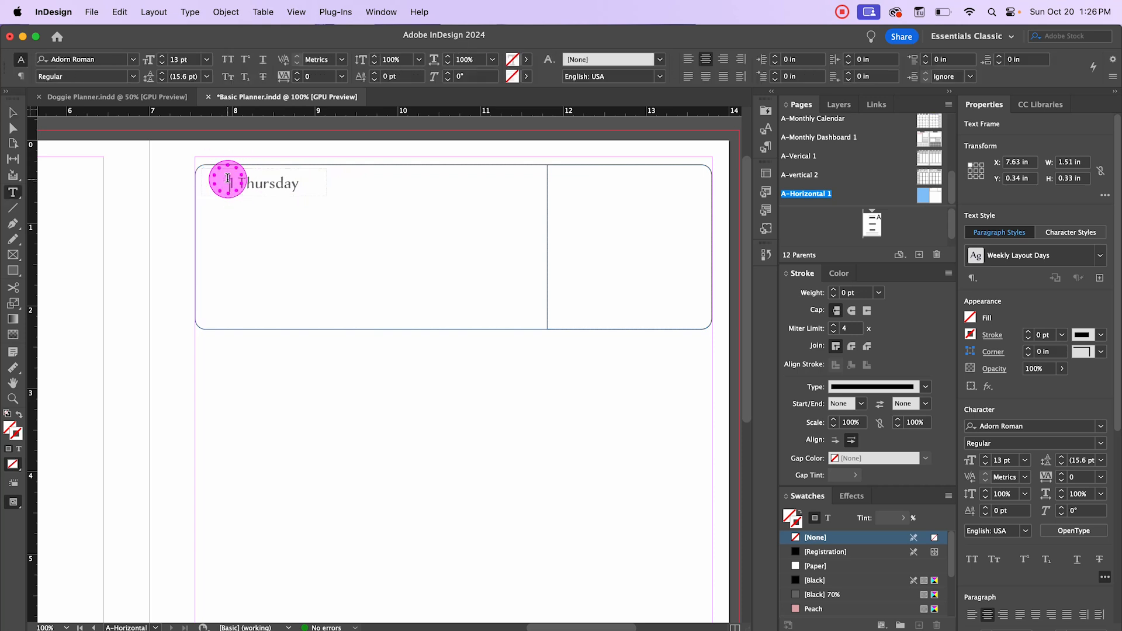
pyautogui.click(970, 498)
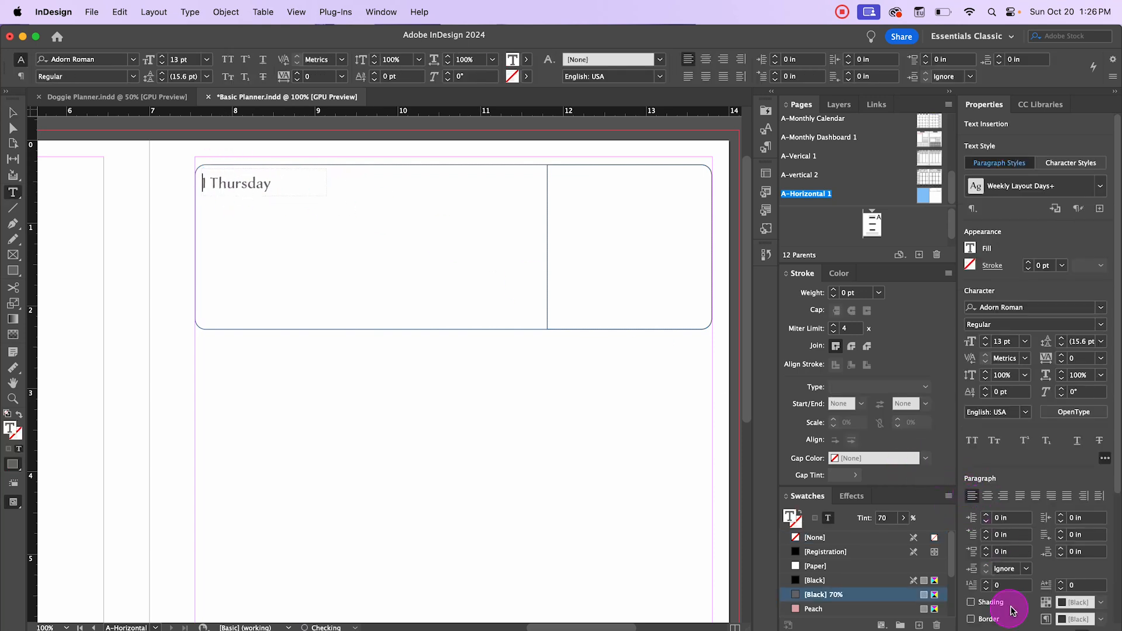
pyautogui.click(11, 114)
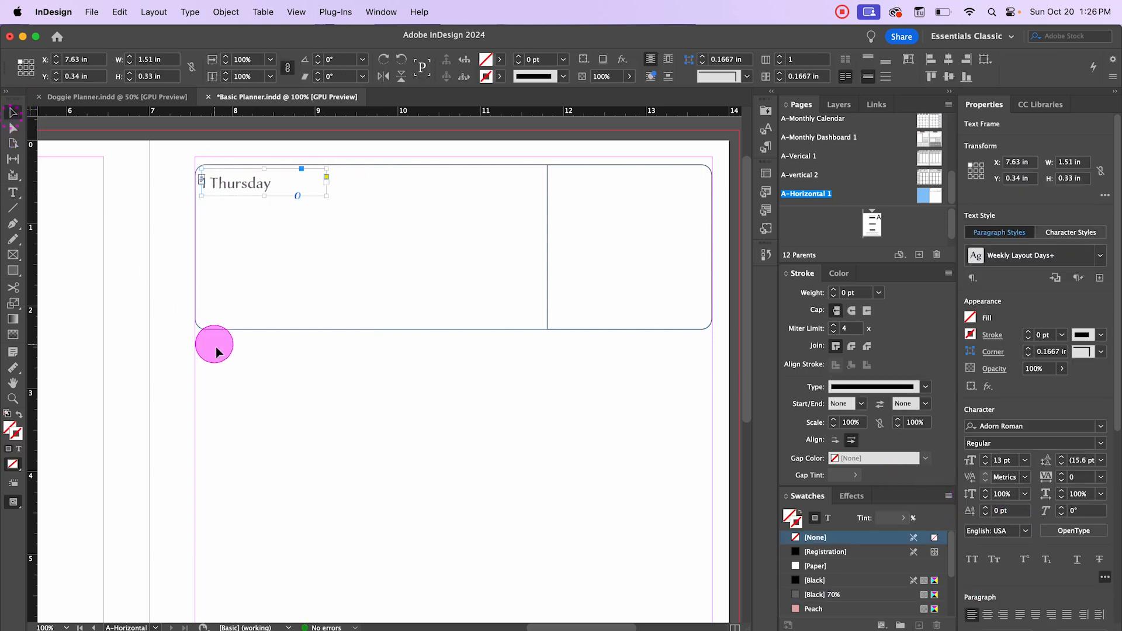
pyautogui.click(216, 350)
# - Move the "1 Thursday" frame to the wide box's upper-left corner and nudge it slightly to the right
pyautogui.moveTo(238, 186); pyautogui.dragTo(233, 186)
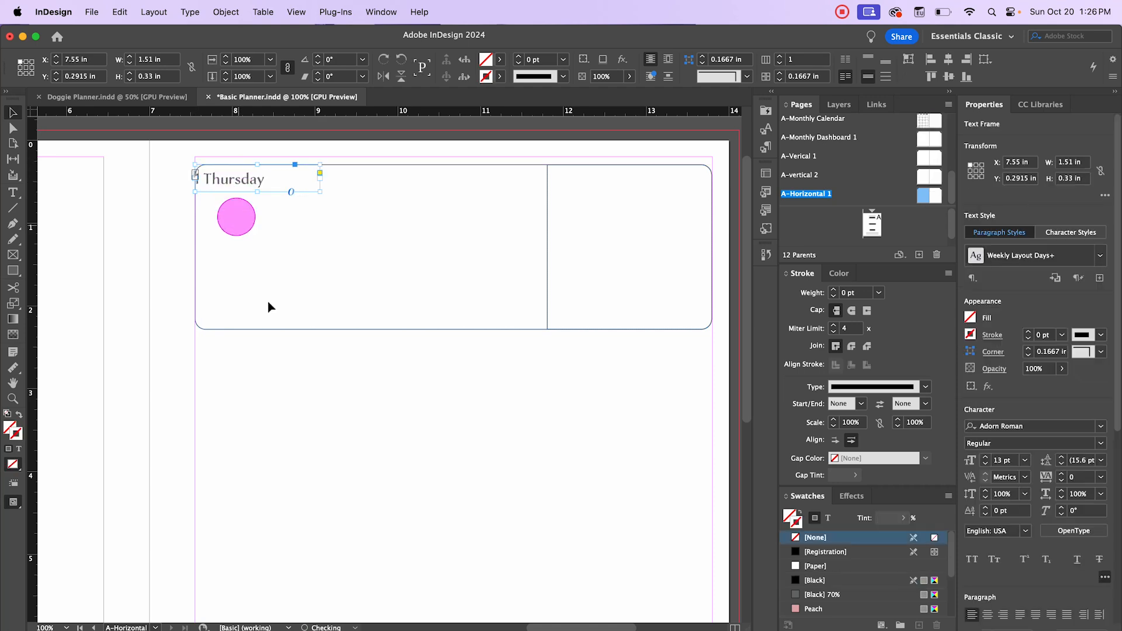
pyautogui.press('Right')
pyautogui.press('Right')
pyautogui.press('Right')
pyautogui.press('Right')
pyautogui.press('Right')
pyautogui.press('Right')
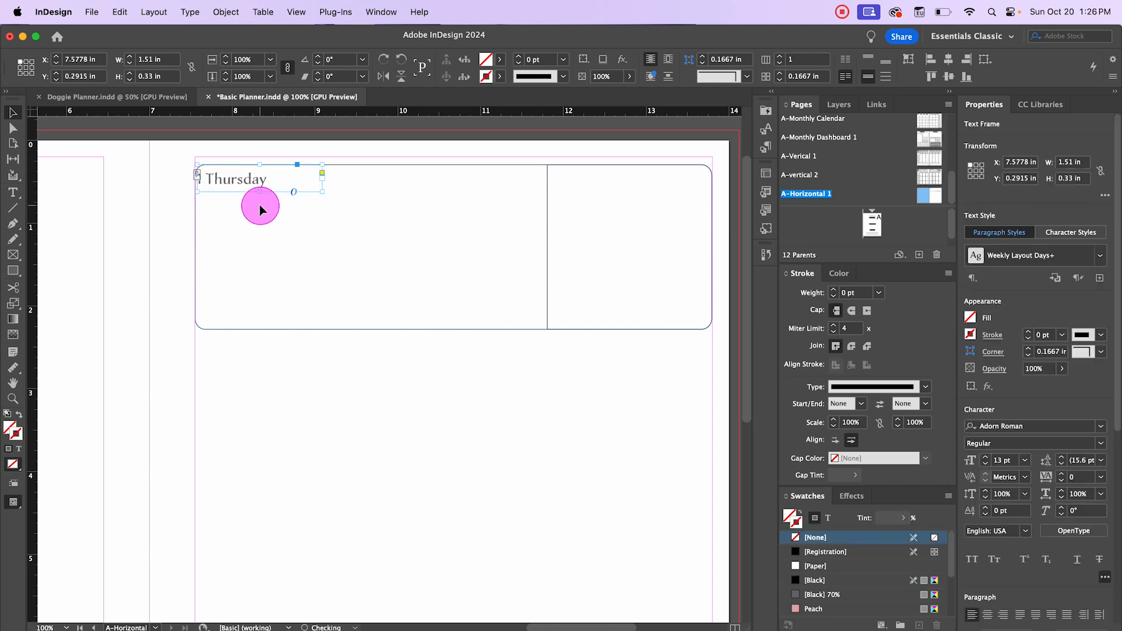
pyautogui.click(349, 196)
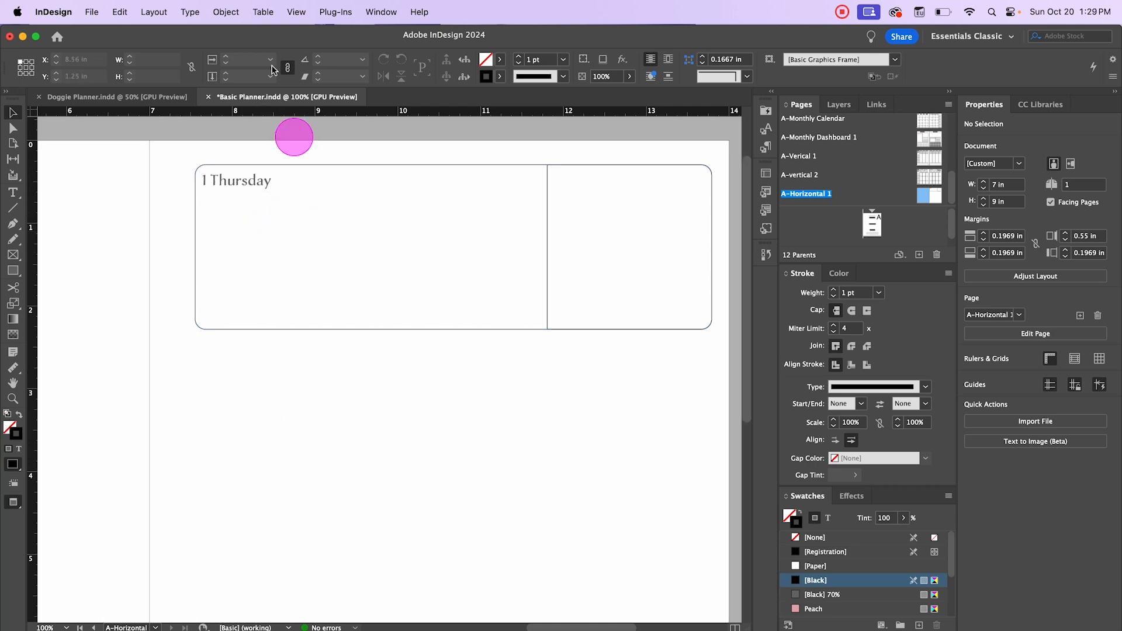
# - Create a table with 5 body rows and 1 column below "1 Thursday", about 4.07 in wide, filling the space up to the square
pyautogui.click(264, 11)
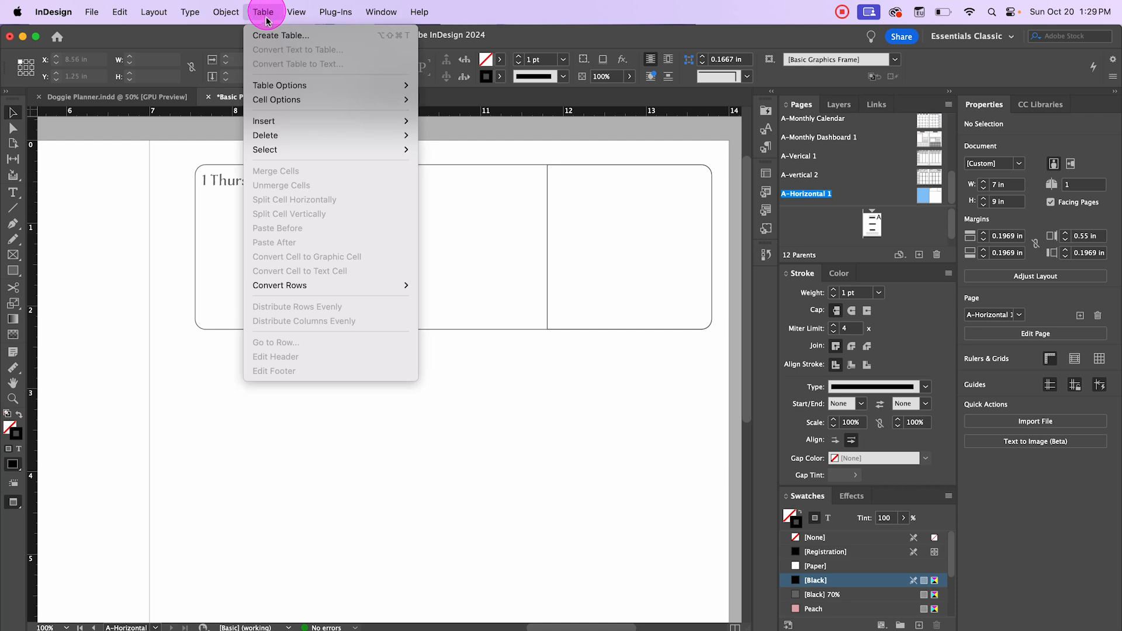
pyautogui.click(270, 35)
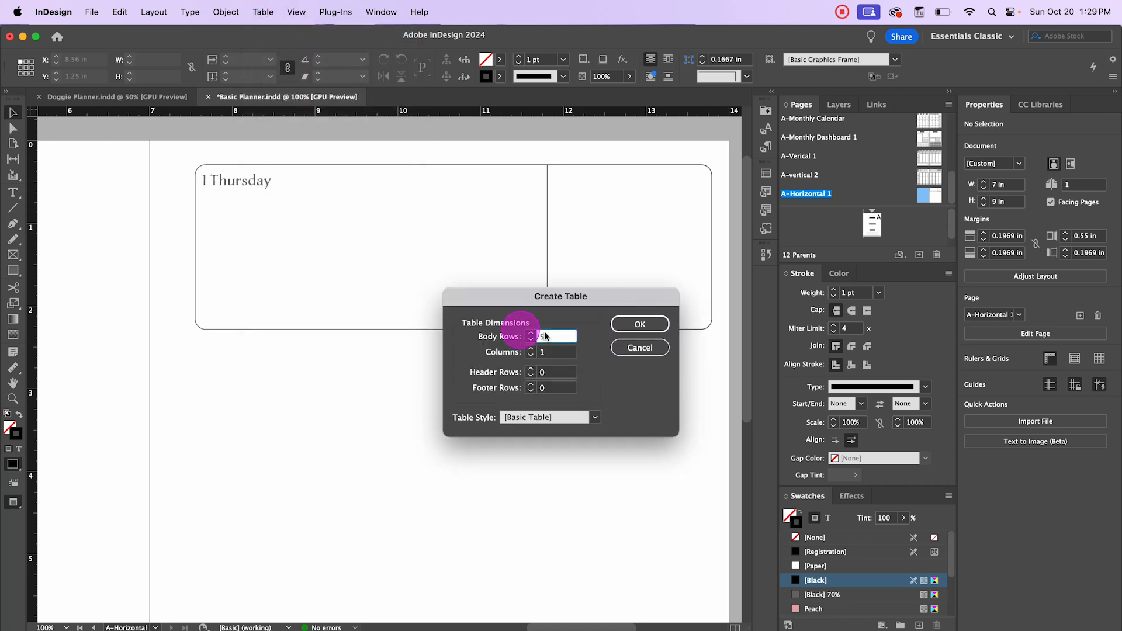
pyautogui.click(660, 323)
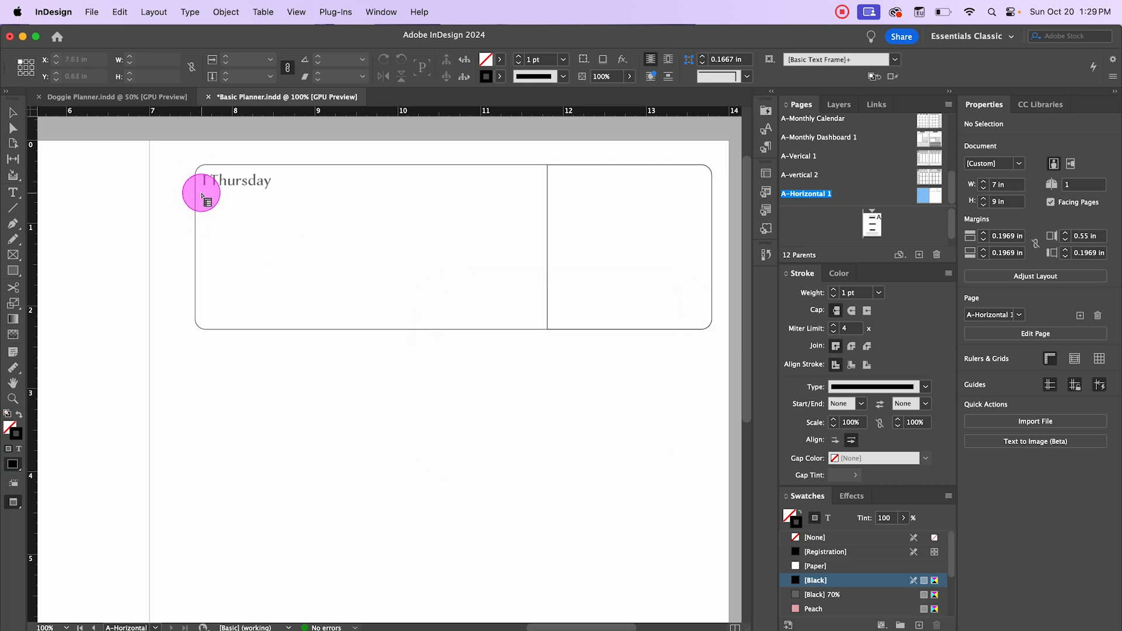
pyautogui.moveTo(202, 193); pyautogui.dragTo(540, 319)
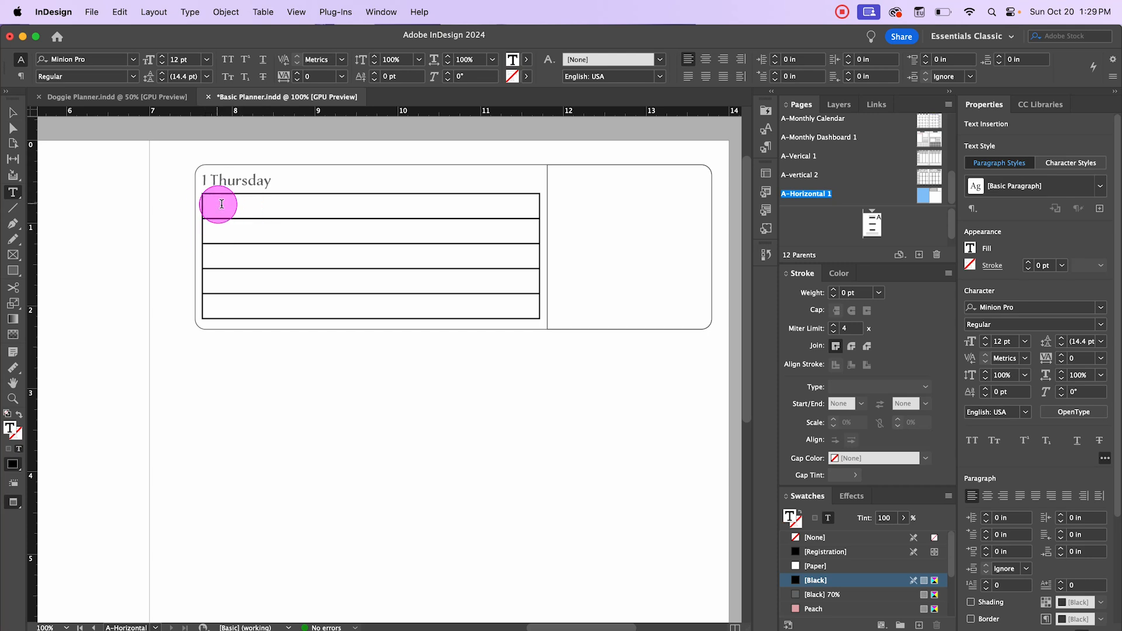
# - Apply the Lines cell style to the whole table below "1 Thursday"
pyautogui.rightClick(221, 204)
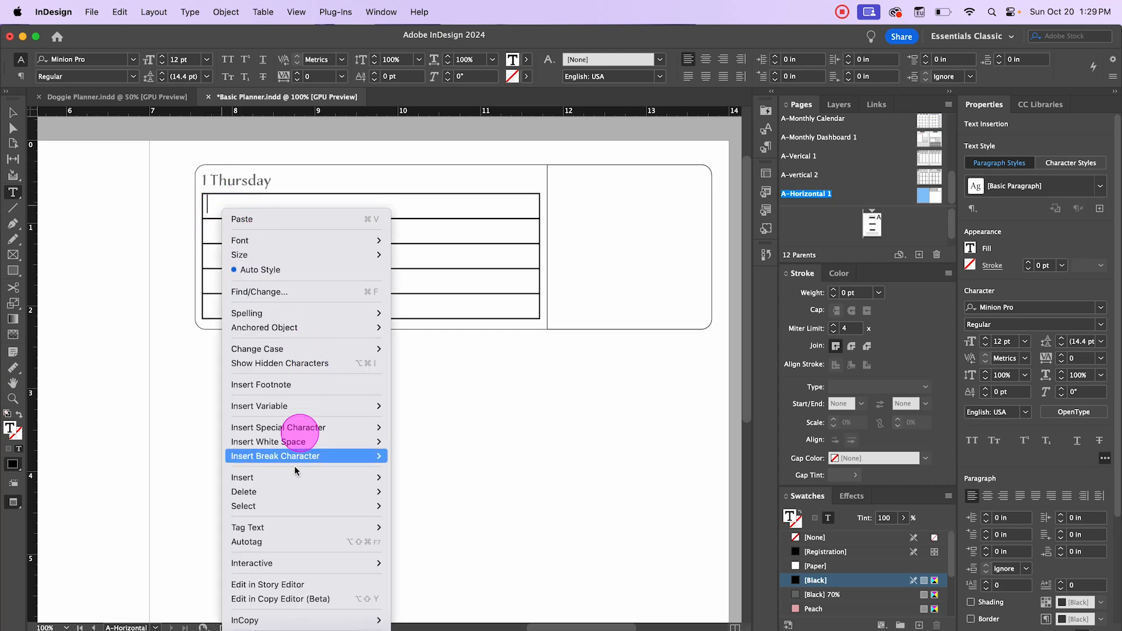
pyautogui.moveTo(293, 504)
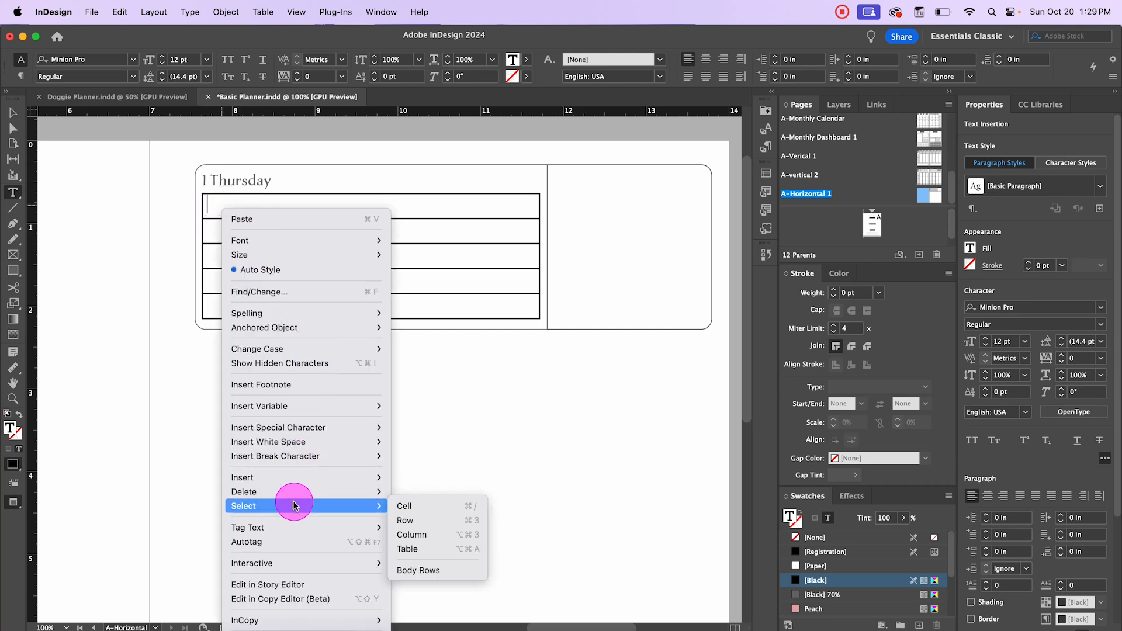
pyautogui.click(420, 548)
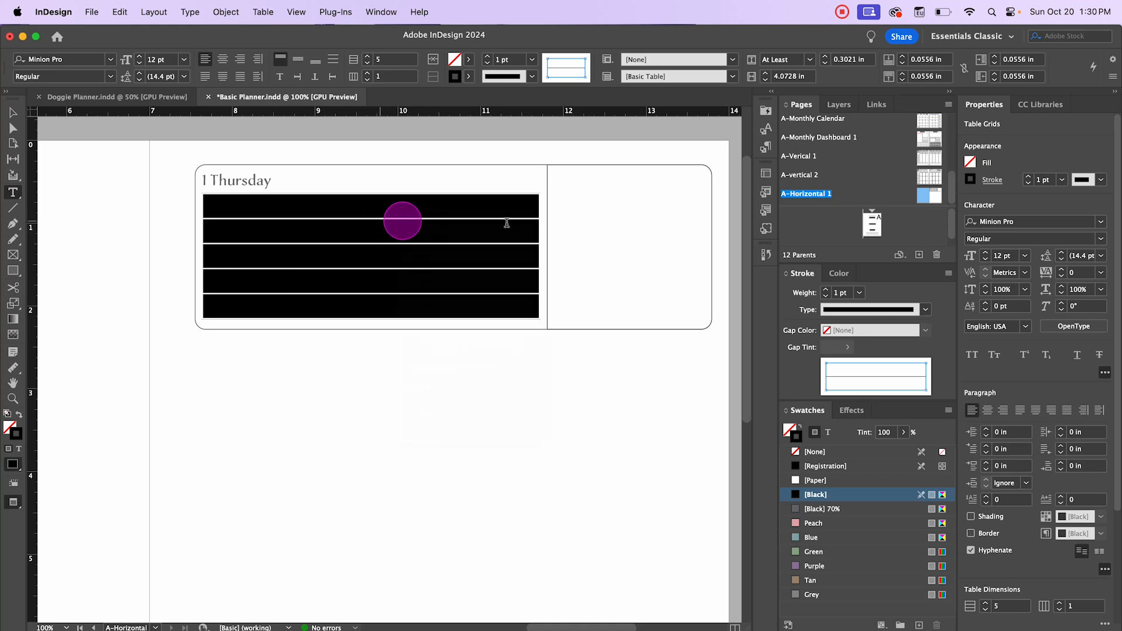
pyautogui.click(766, 193)
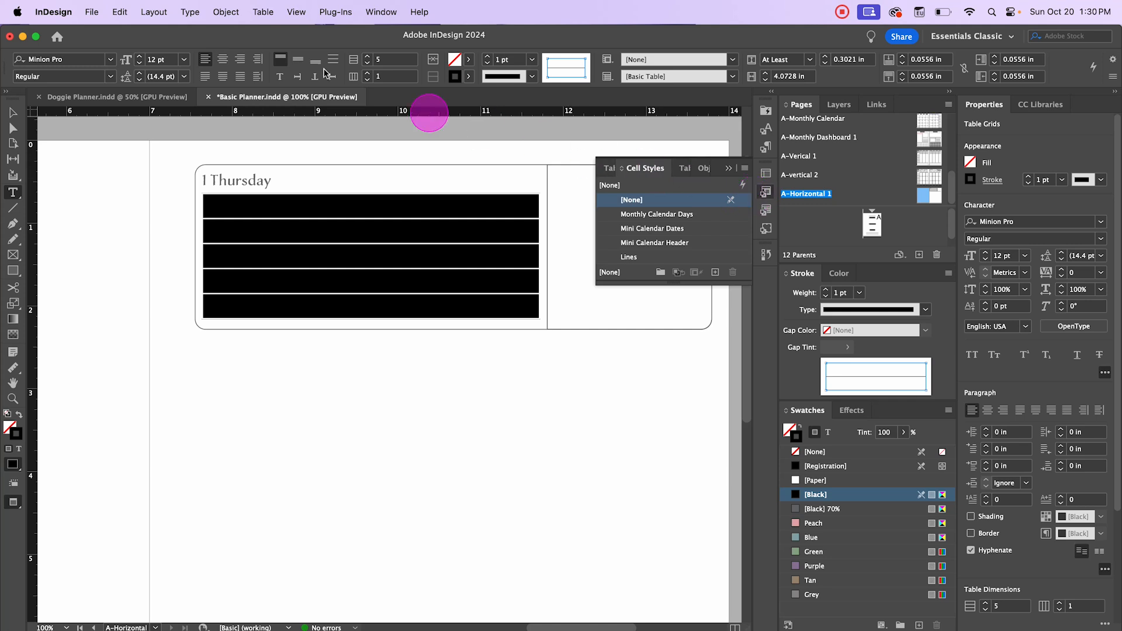
pyautogui.click(377, 13)
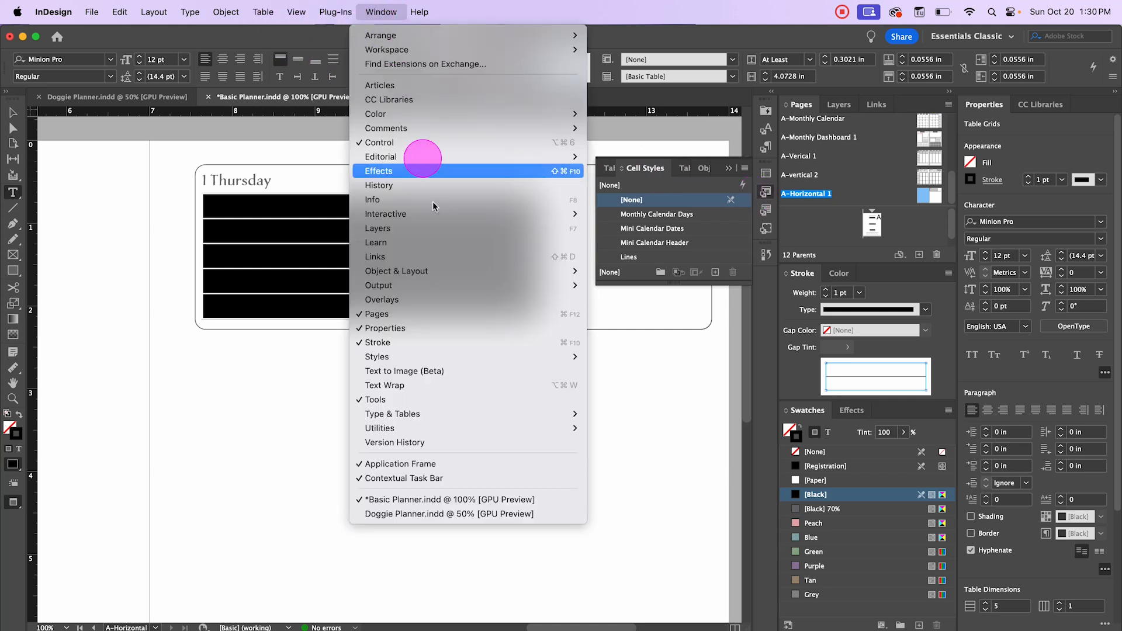
pyautogui.moveTo(438, 357)
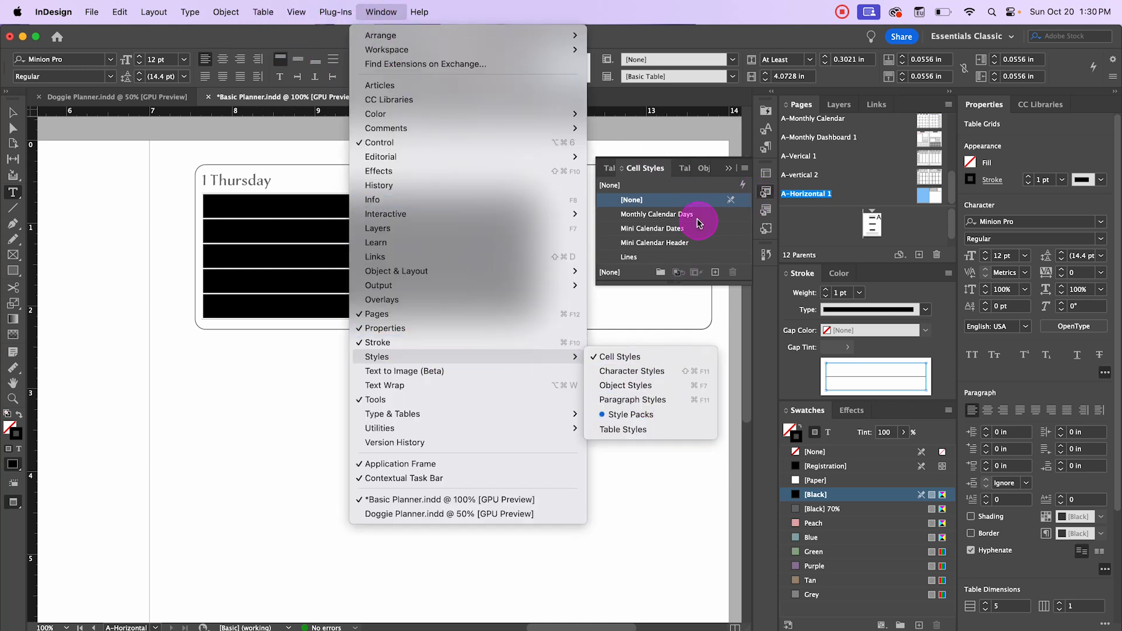
pyautogui.click(676, 186)
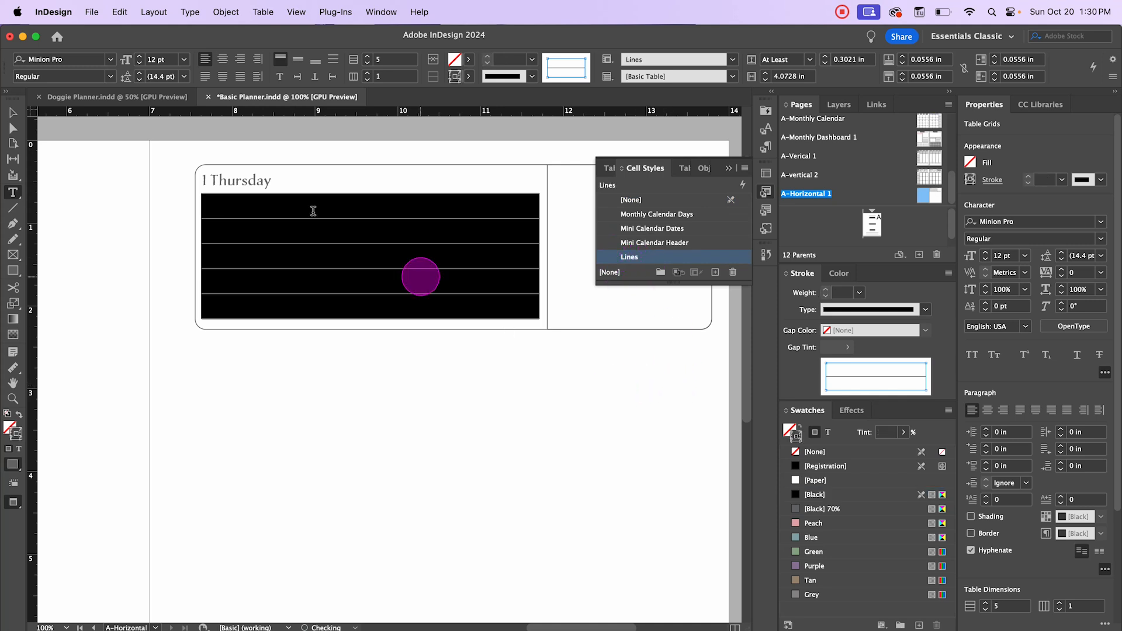
pyautogui.click(13, 112)
pyautogui.click(352, 398)
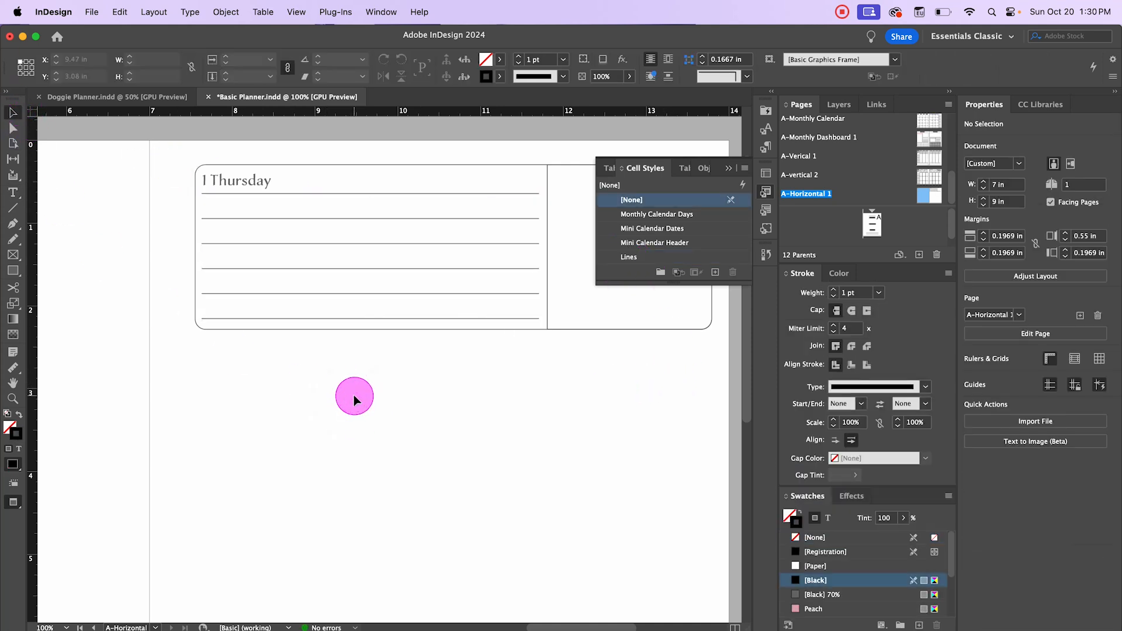
pyautogui.press('w')
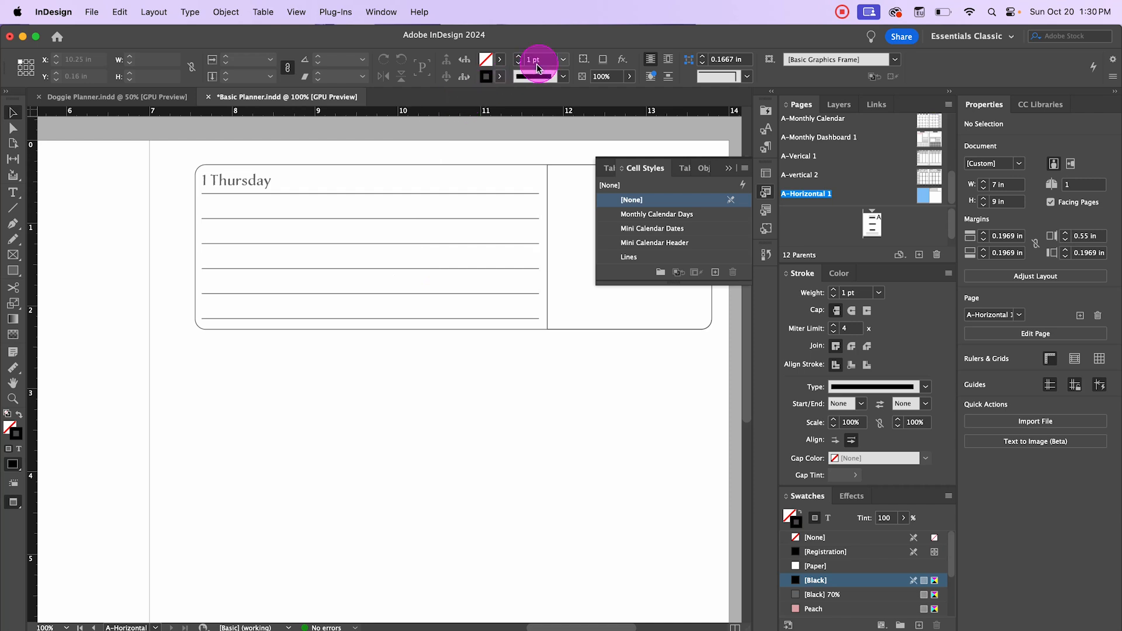
pyautogui.click(420, 195)
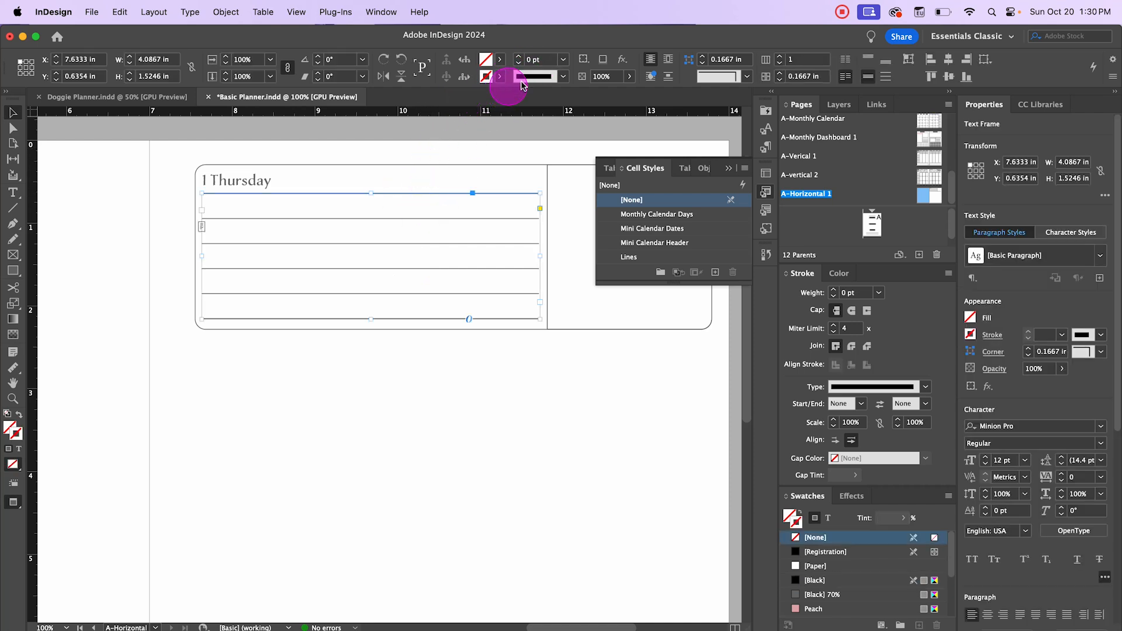
pyautogui.click(318, 336)
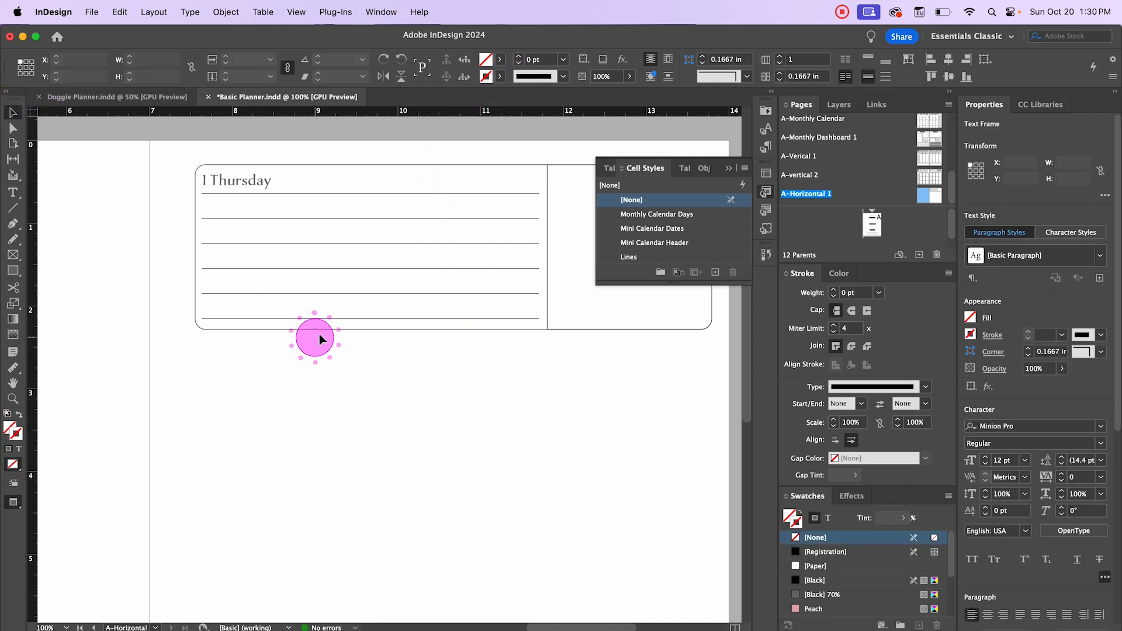
# - Set the row height of all rows in the lined table to exactly 7 mm
pyautogui.click(353, 281)
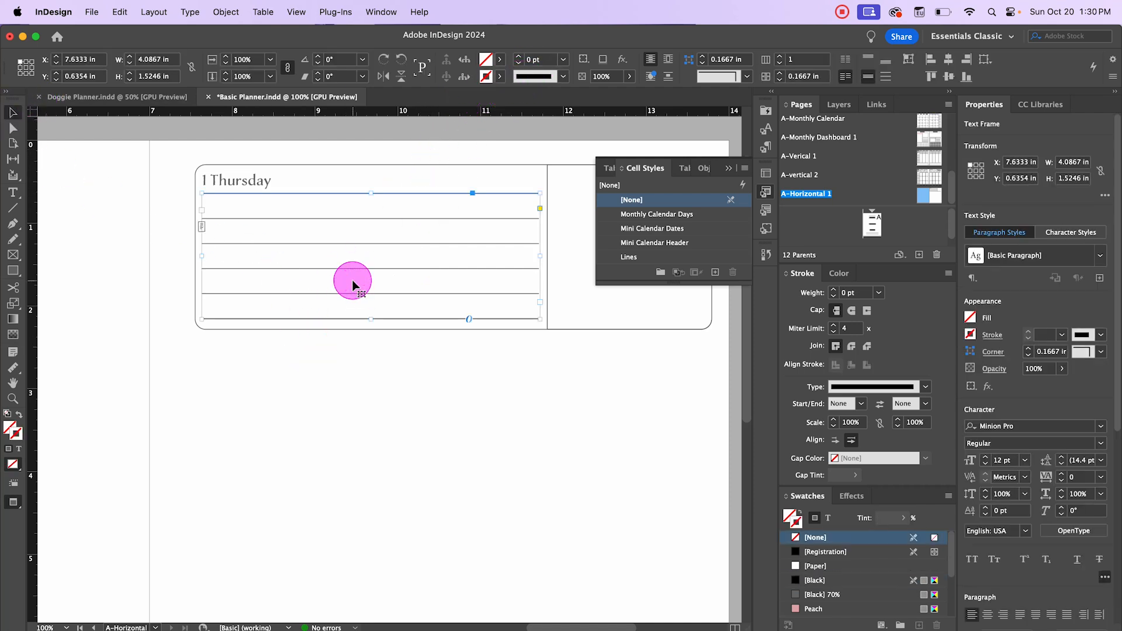
pyautogui.doubleClick(319, 233)
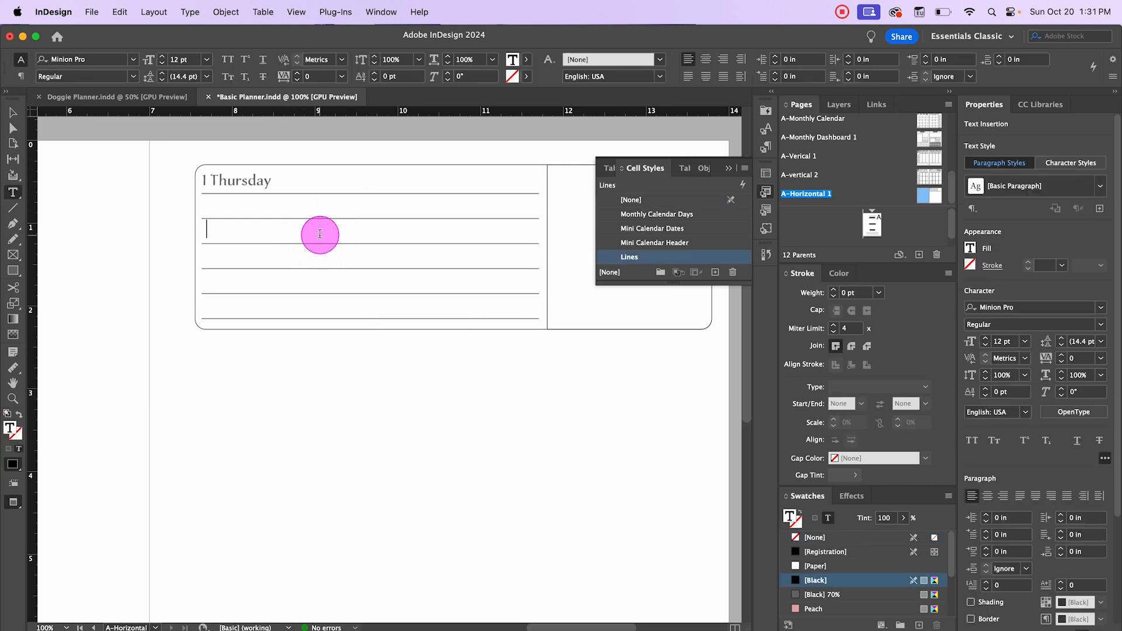
pyautogui.press('alt+super+a')
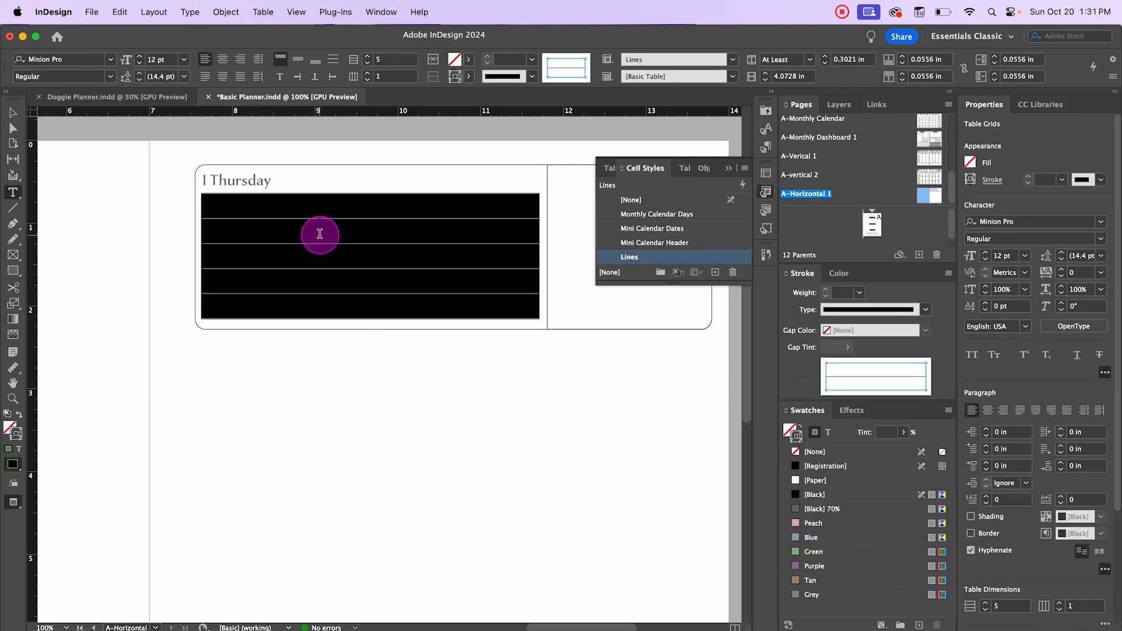
pyautogui.click(727, 170)
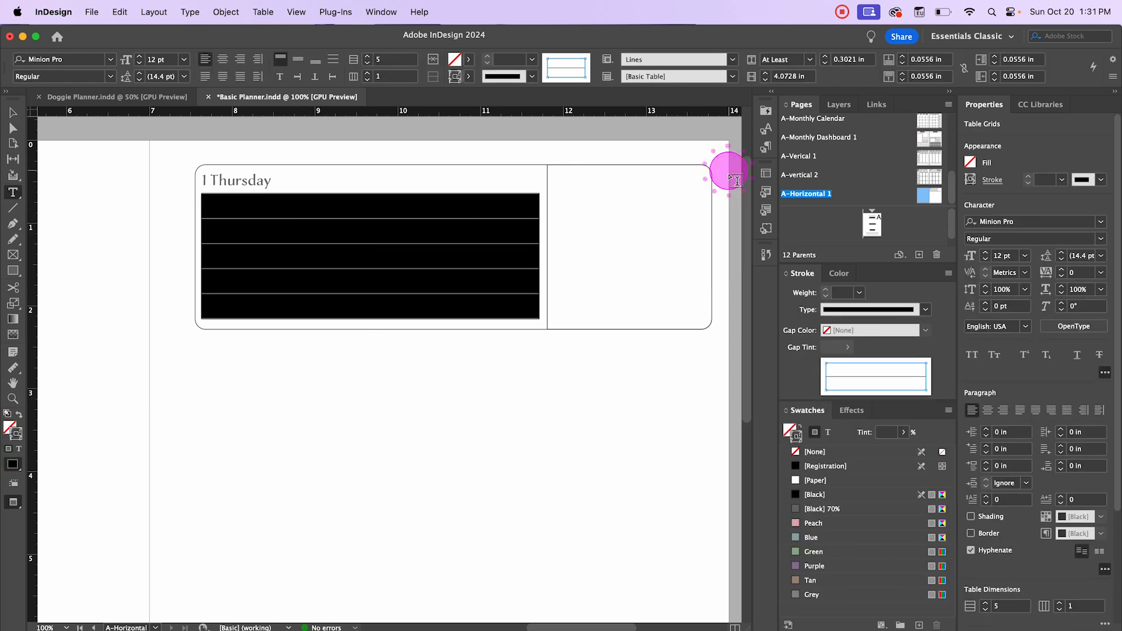
pyautogui.rightClick(391, 213)
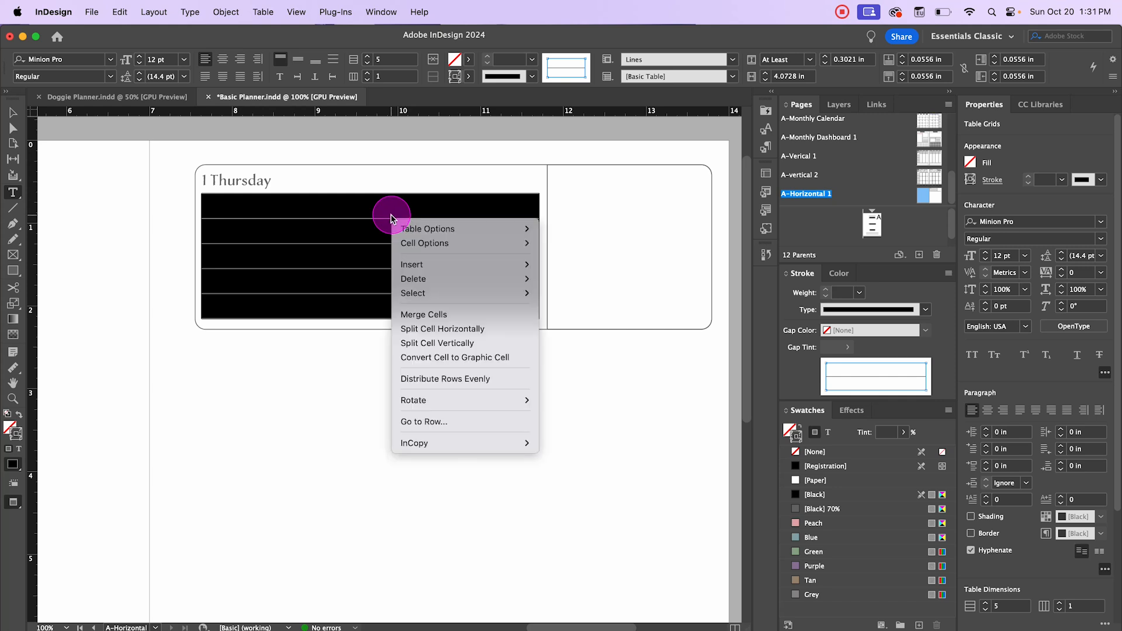
pyautogui.moveTo(416, 245)
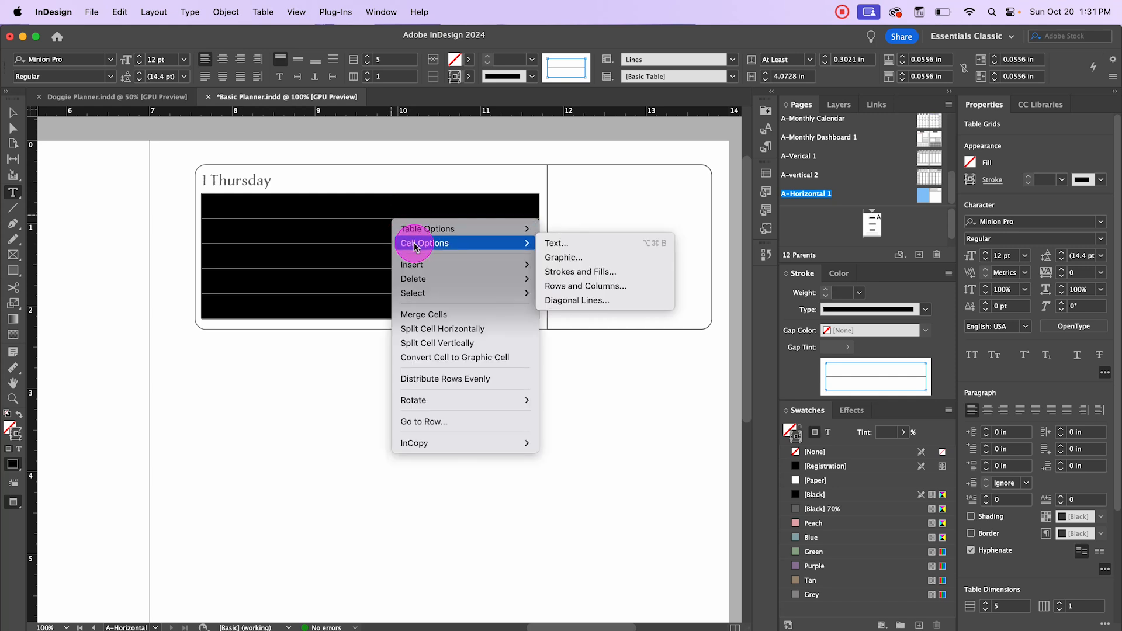
pyautogui.click(584, 286)
pyautogui.click(759, 207)
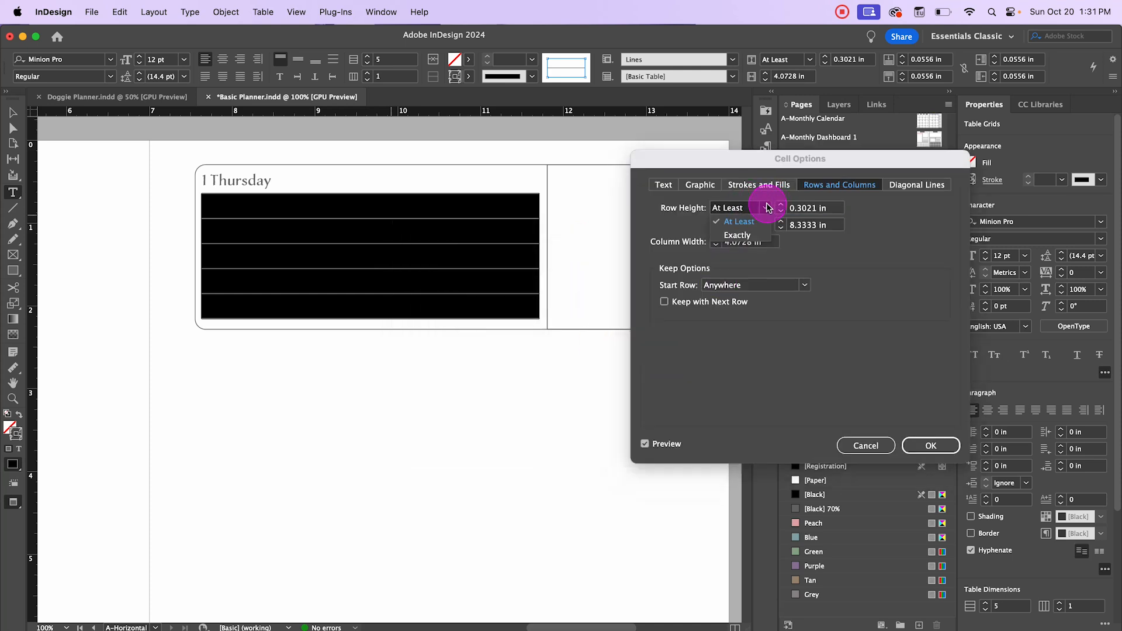
pyautogui.click(749, 230)
pyautogui.click(804, 209)
pyautogui.moveTo(804, 208); pyautogui.dragTo(780, 211)
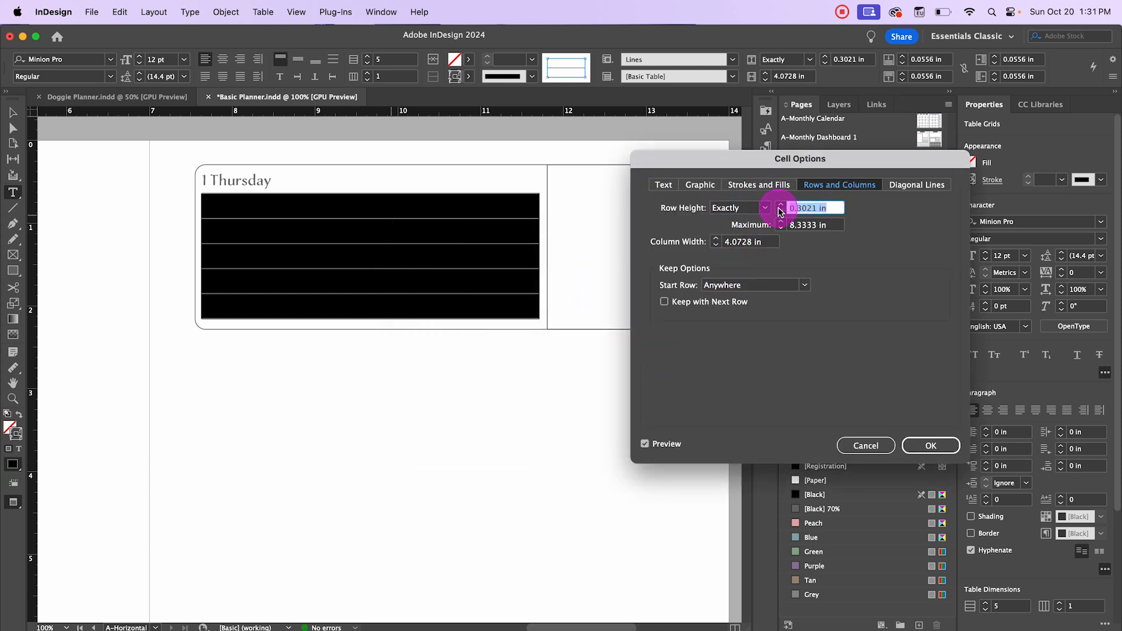
pyautogui.write('7mm')
pyautogui.press('Tab')
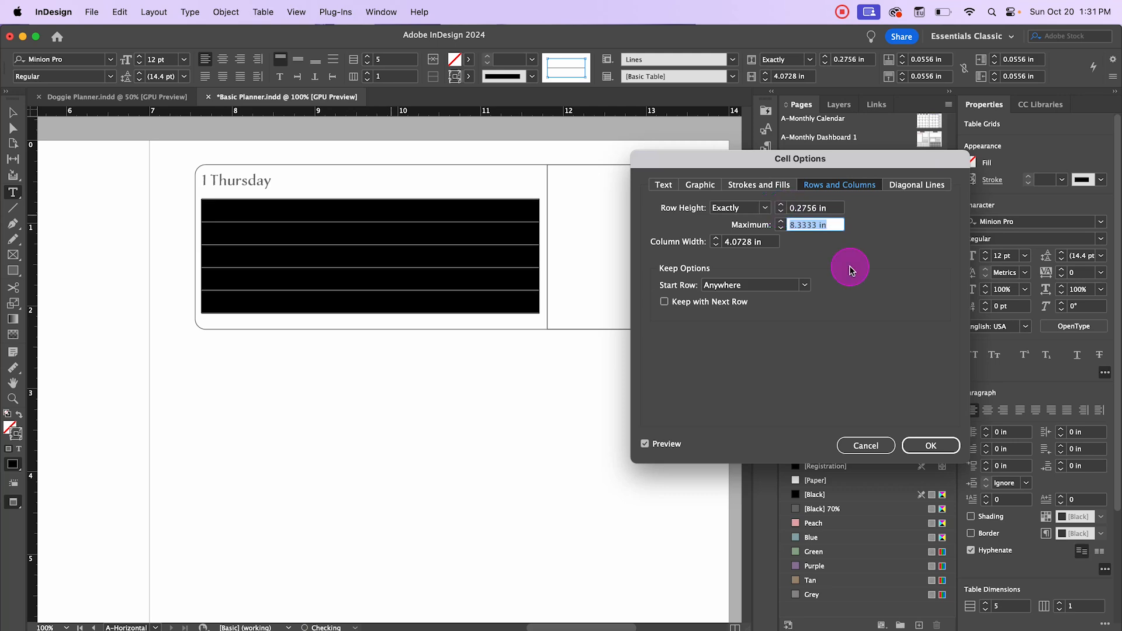
pyautogui.click(929, 445)
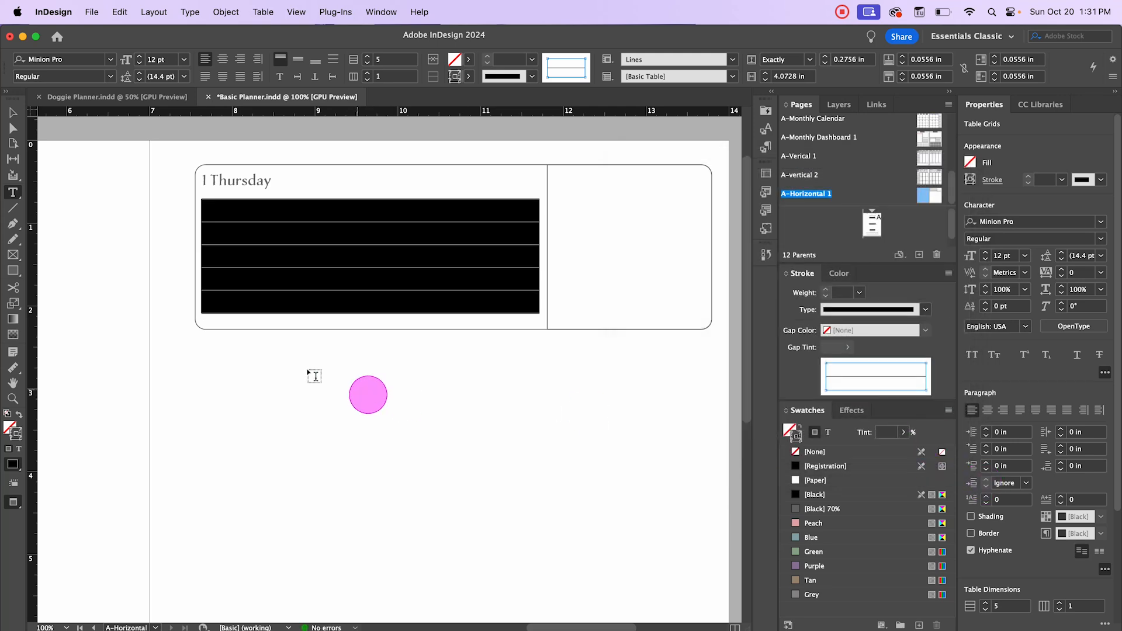
pyautogui.click(12, 112)
pyautogui.click(267, 363)
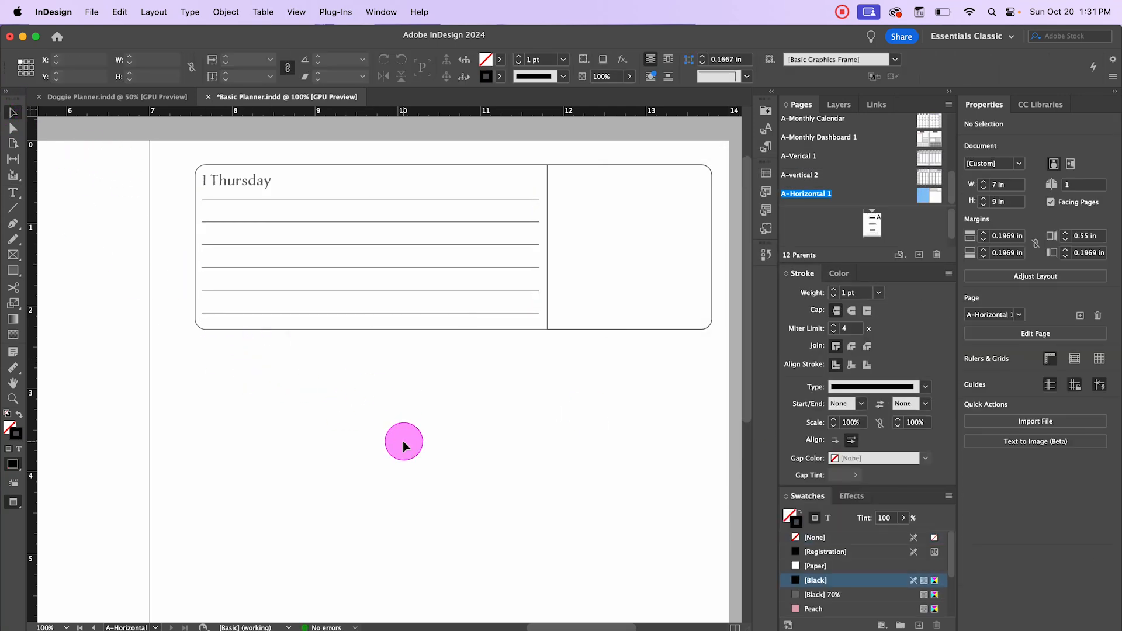
# - Nudge the lined table frame up to a Y position of 0.5799 in, closer to the "1 Thursday" heading
pyautogui.click(377, 242)
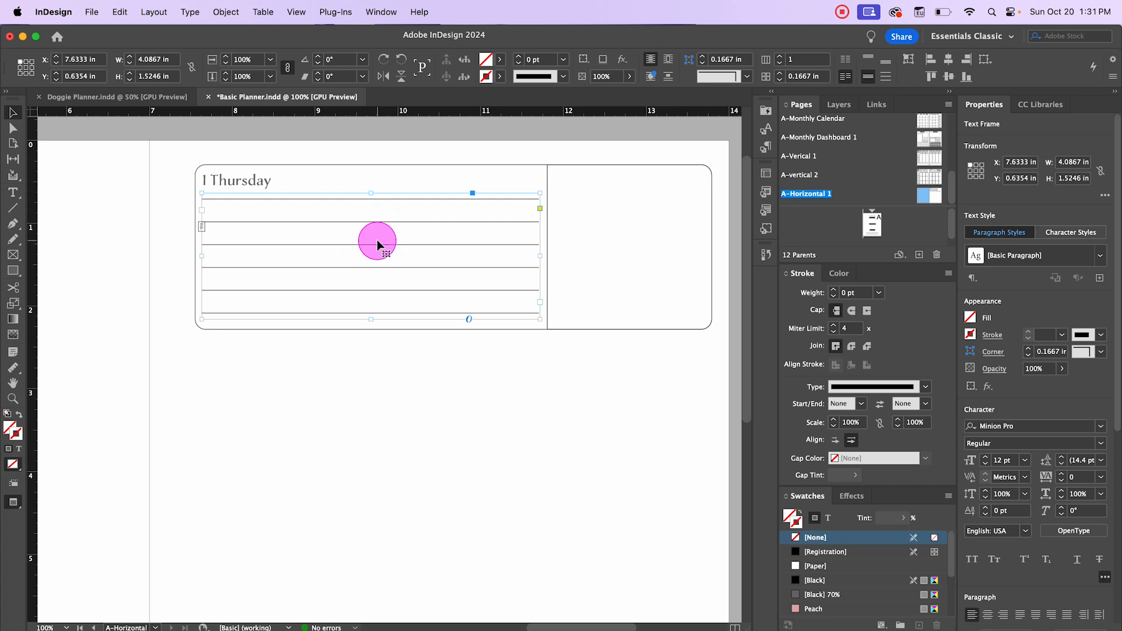
pyautogui.press('Up')
pyautogui.press('Up')
pyautogui.press('Up')
pyautogui.press('Up')
pyautogui.press('Up')
pyautogui.press('Up')
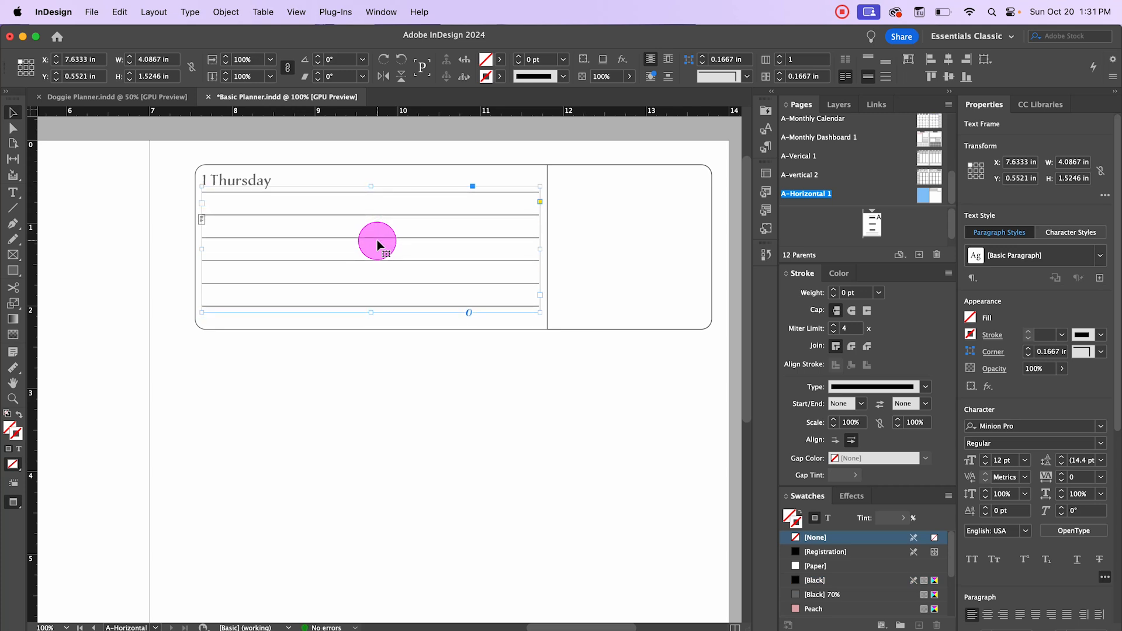
pyautogui.press('Down')
pyautogui.press('Down')
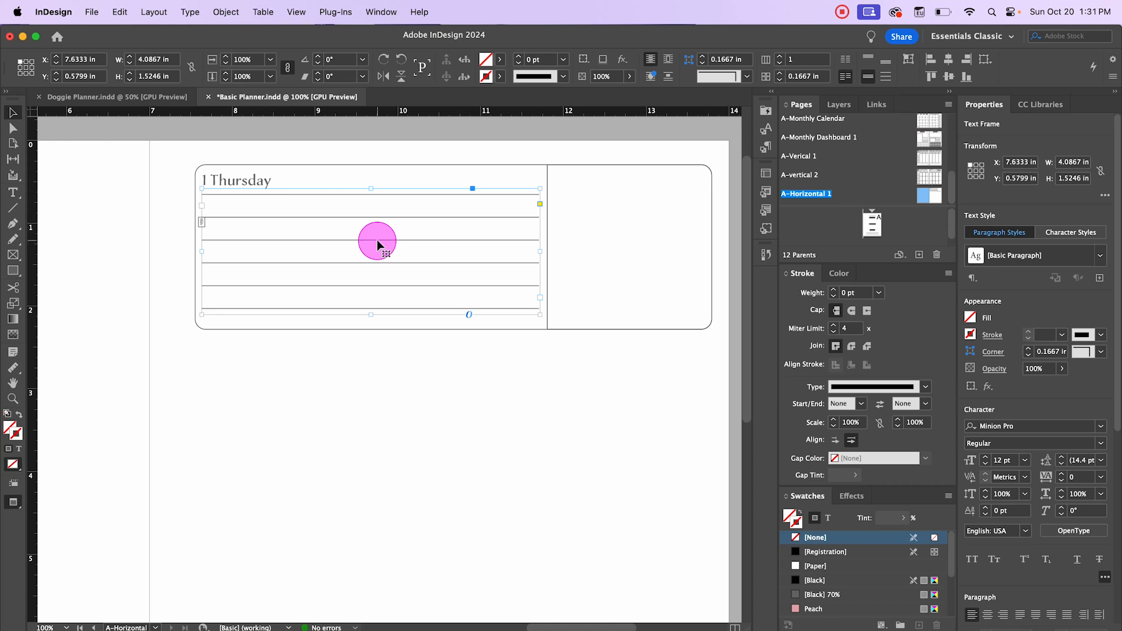
pyautogui.click(464, 416)
# - Try nudging the lined table frame slightly to the right, to X 7.6472 in
pyautogui.press('w')
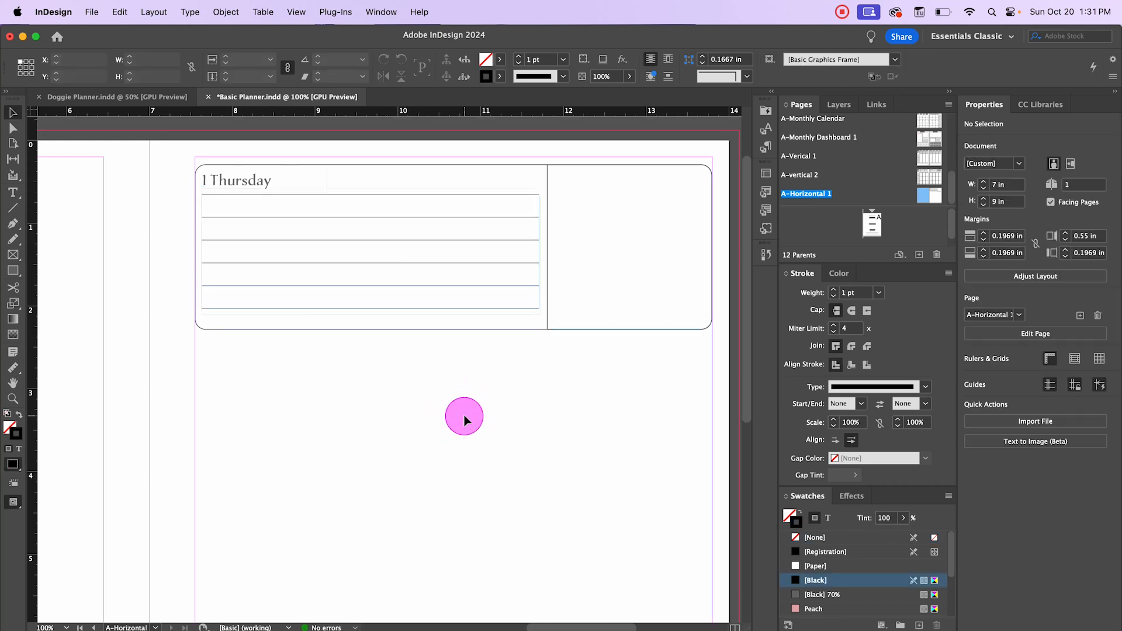
pyautogui.press('w')
pyautogui.click(452, 249)
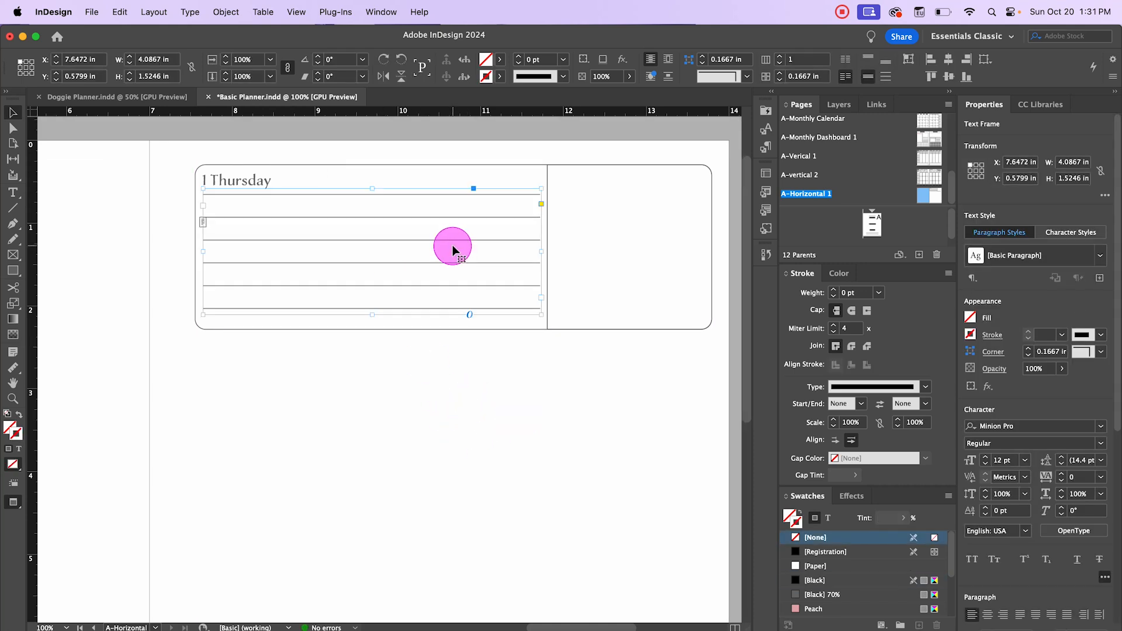
pyautogui.click(515, 429)
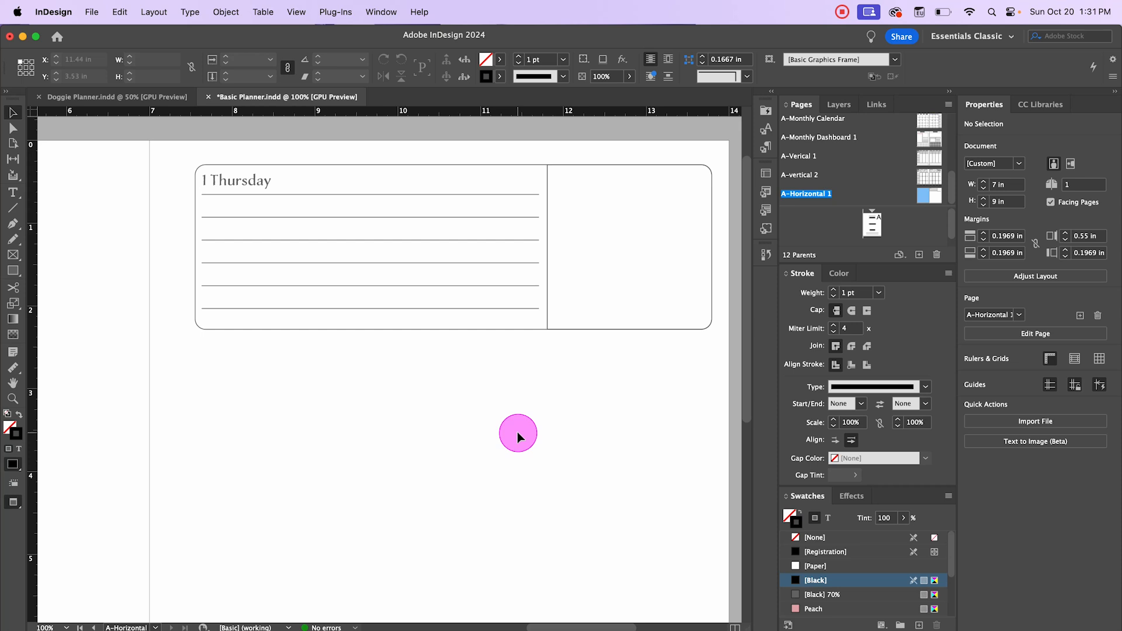
# - Show the page guides and group the rounded box, its side square, the "1 Thursday" heading and the lined table
pyautogui.scroll(-1, 518, 435)
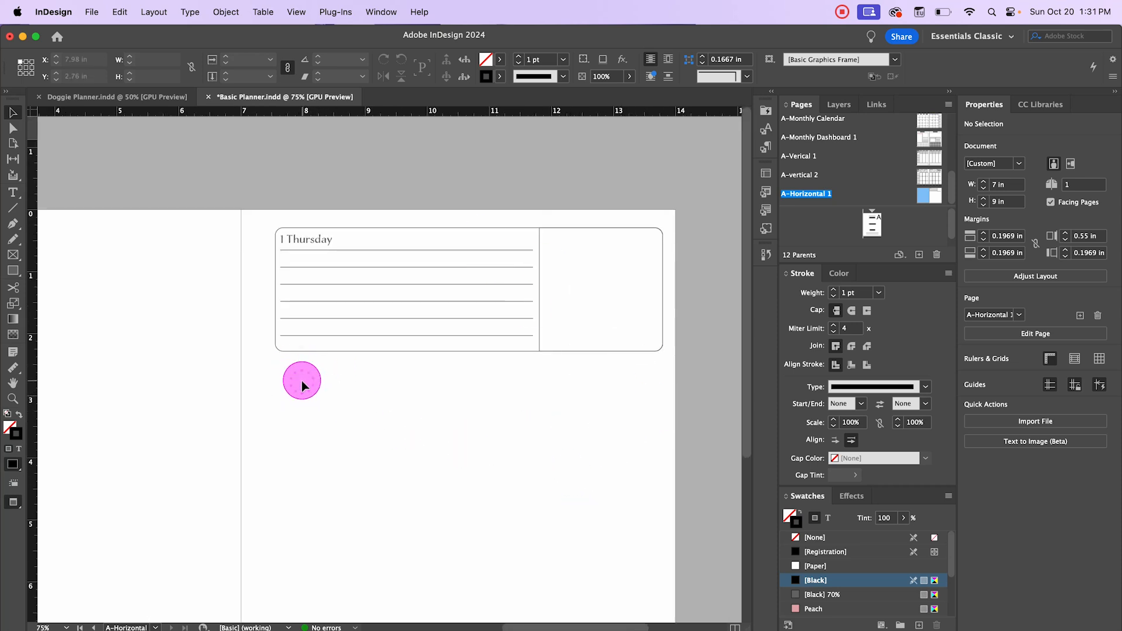
pyautogui.press('w')
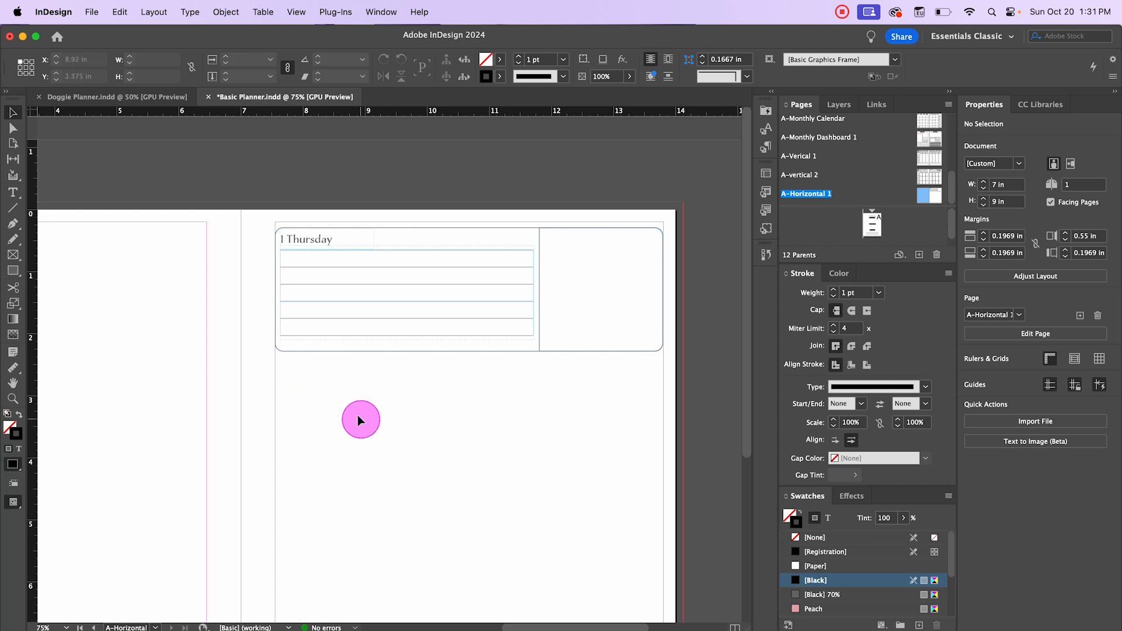
pyautogui.moveTo(264, 191); pyautogui.dragTo(705, 390)
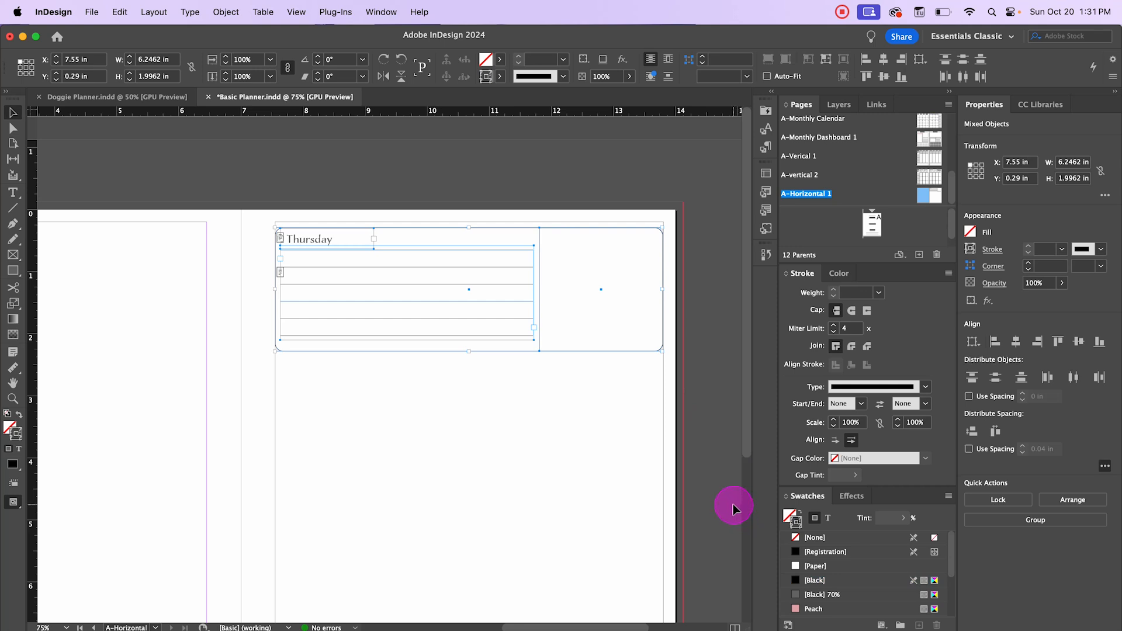
pyautogui.click(512, 451)
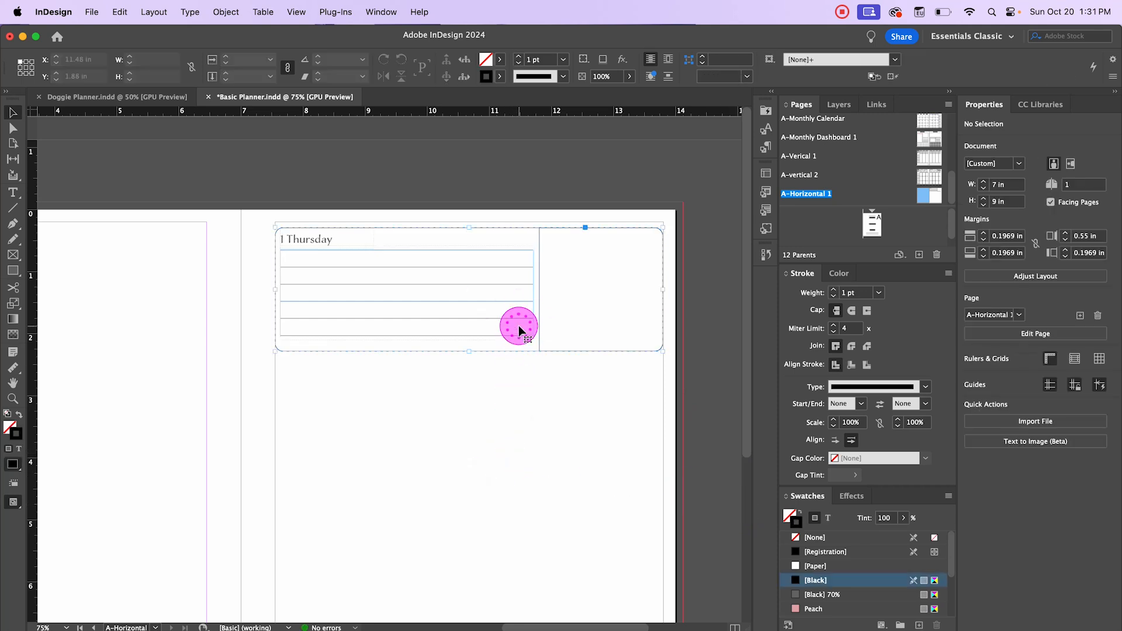
# - Nudge the Thursday group up to a Y position of 0.2067 in, near the page's top margin
pyautogui.scroll(-2, 507, 415)
pyautogui.click(443, 248)
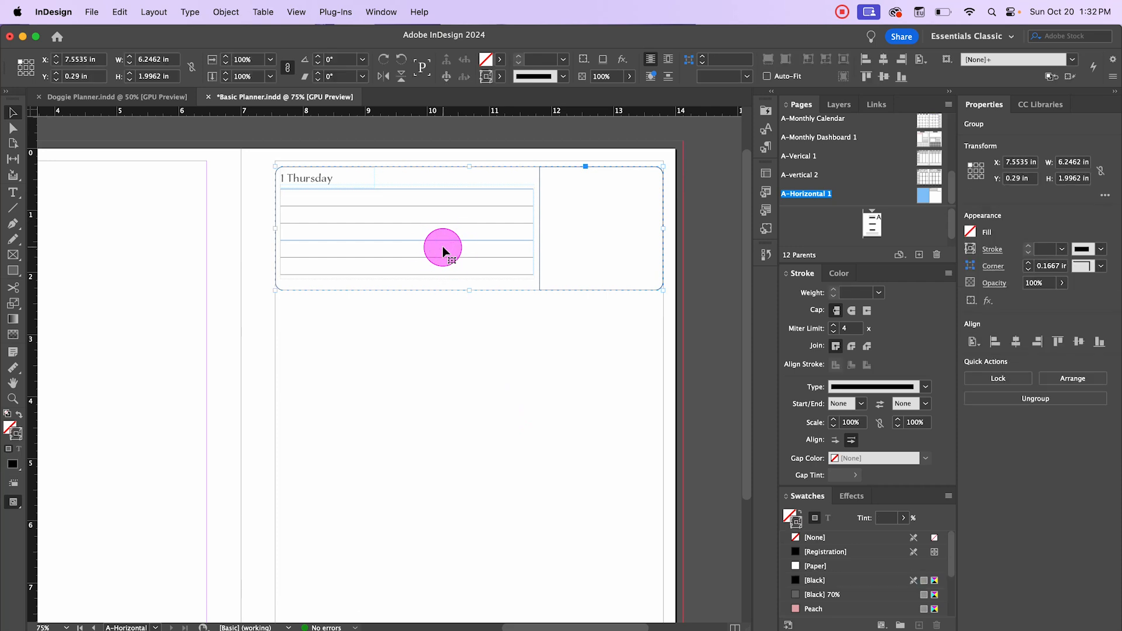
pyautogui.press('Up')
pyautogui.press('Up')
pyautogui.press('Up')
pyautogui.press('Up')
pyautogui.press('Up')
pyautogui.press('Up')
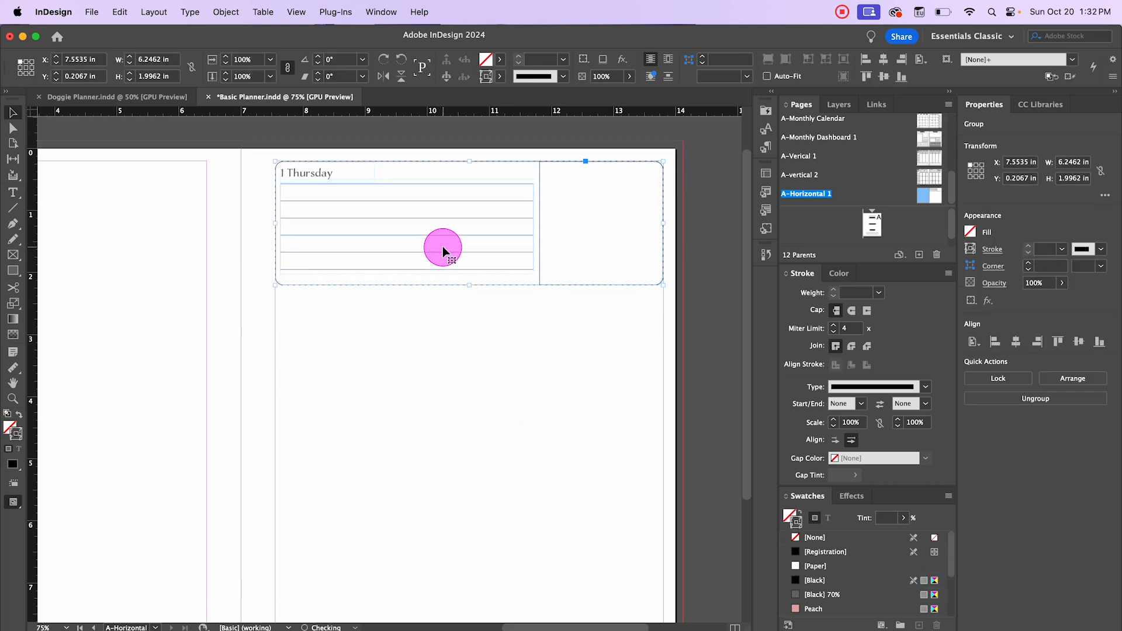
pyautogui.click(451, 348)
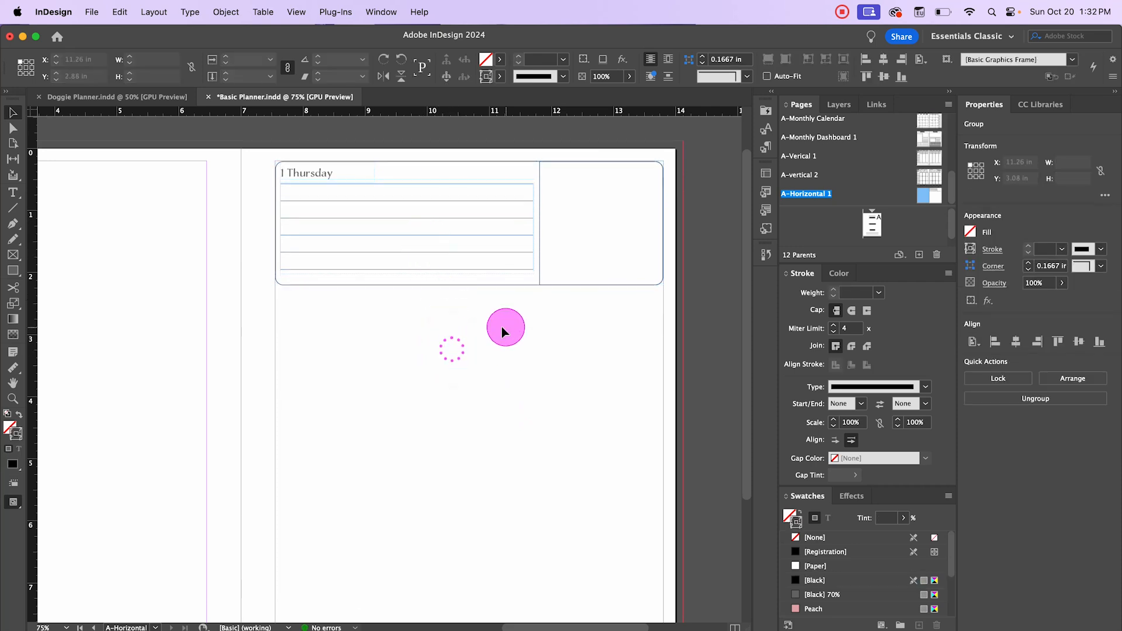
# - Duplicate the Thursday group straight down, directly beneath the original, at a Y position of 2.26 in
pyautogui.click(442, 225)
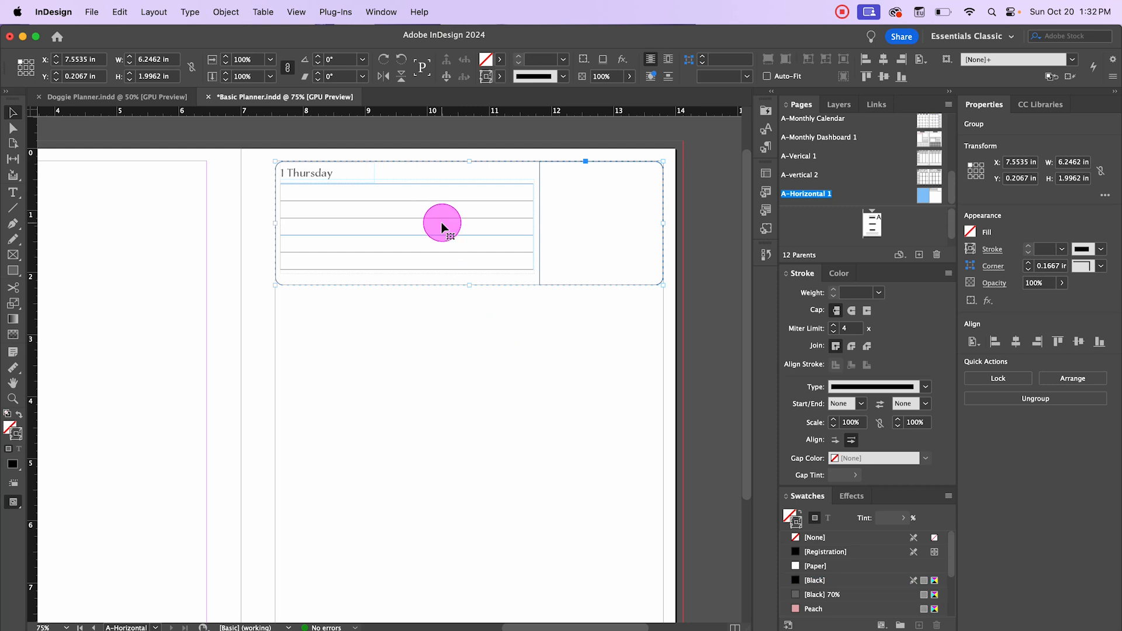
pyautogui.moveTo(442, 223); pyautogui.dragTo(450, 355)
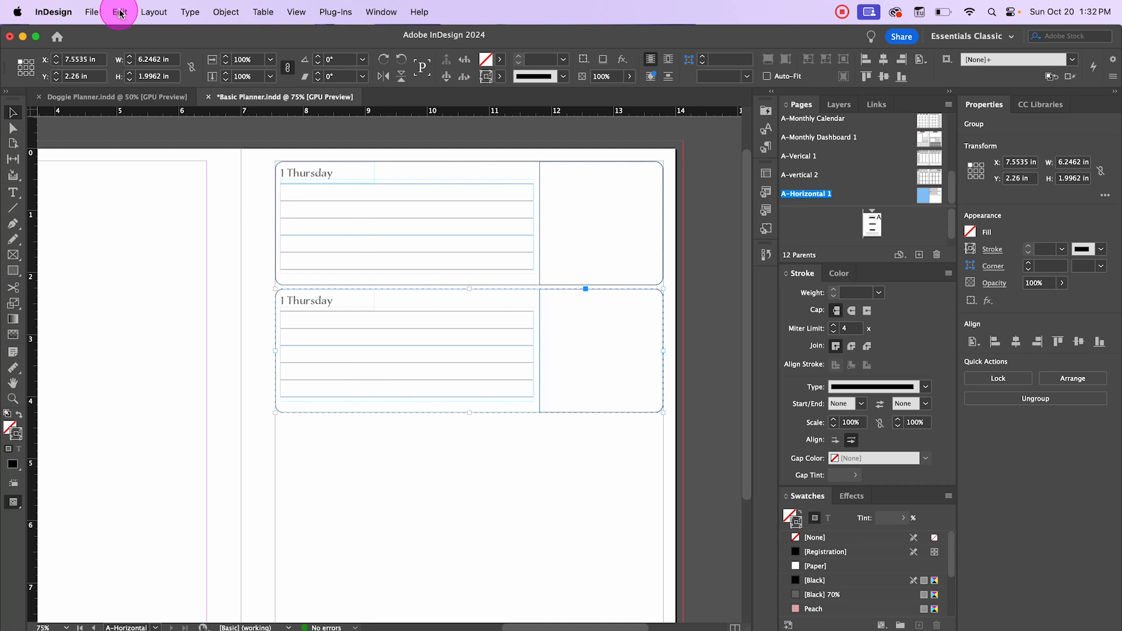
pyautogui.scroll(-3, 391, 531)
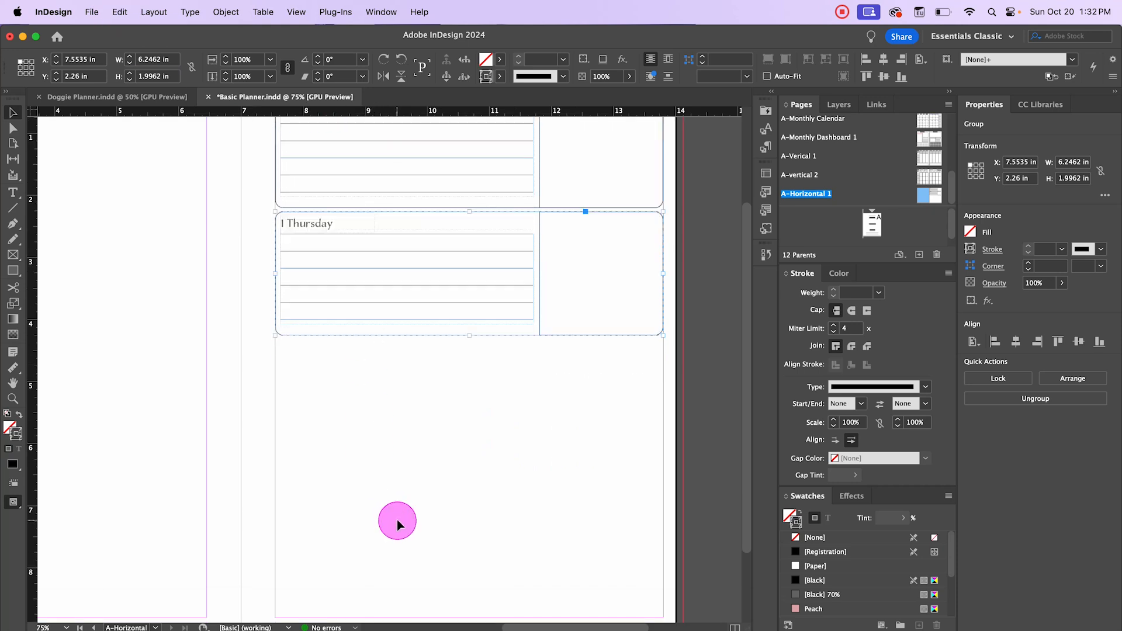
pyautogui.scroll(5, 397, 518)
pyautogui.scroll(-1, 401, 517)
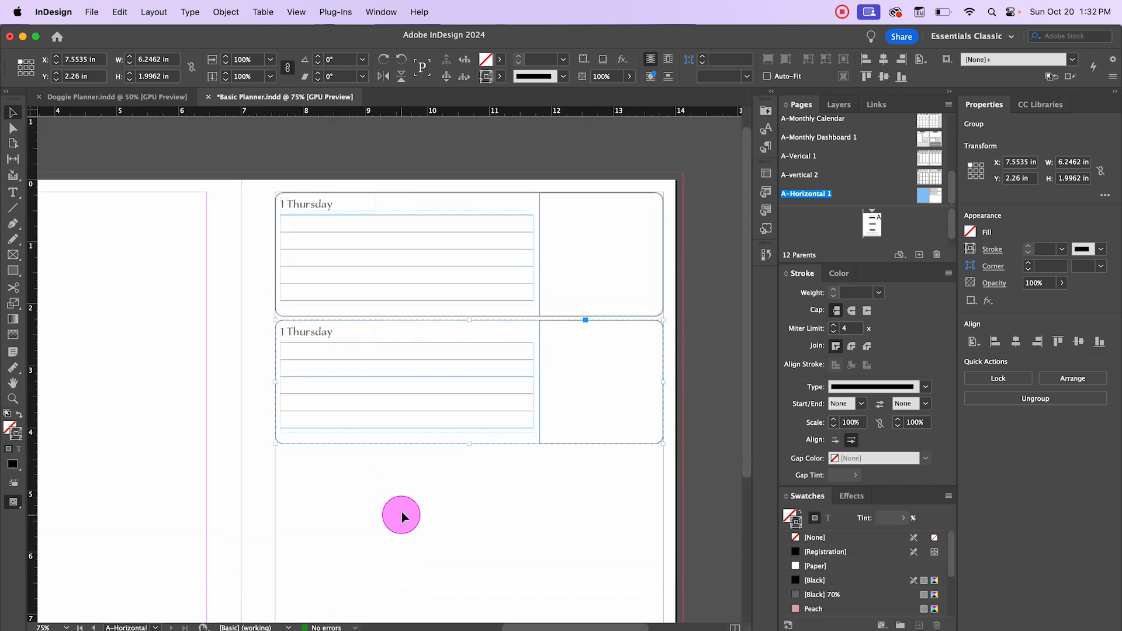
# - Step and repeat the second Thursday group with a count of 2, a vertical offset of 2.0533 in and a horizontal offset of 0 in
pyautogui.click(120, 12)
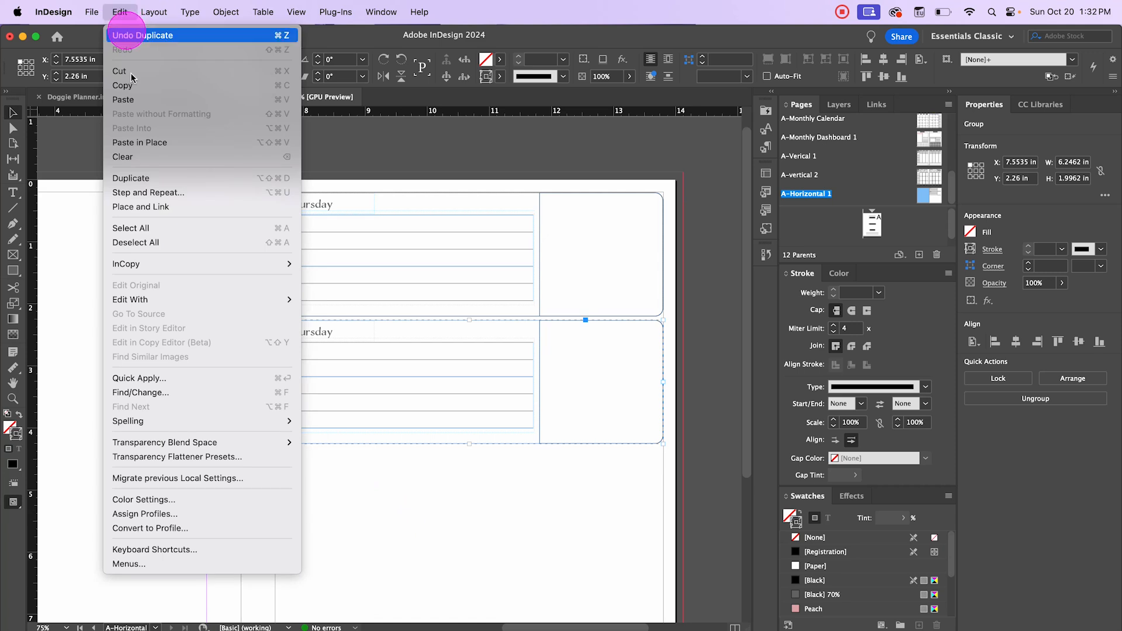
pyautogui.click(140, 192)
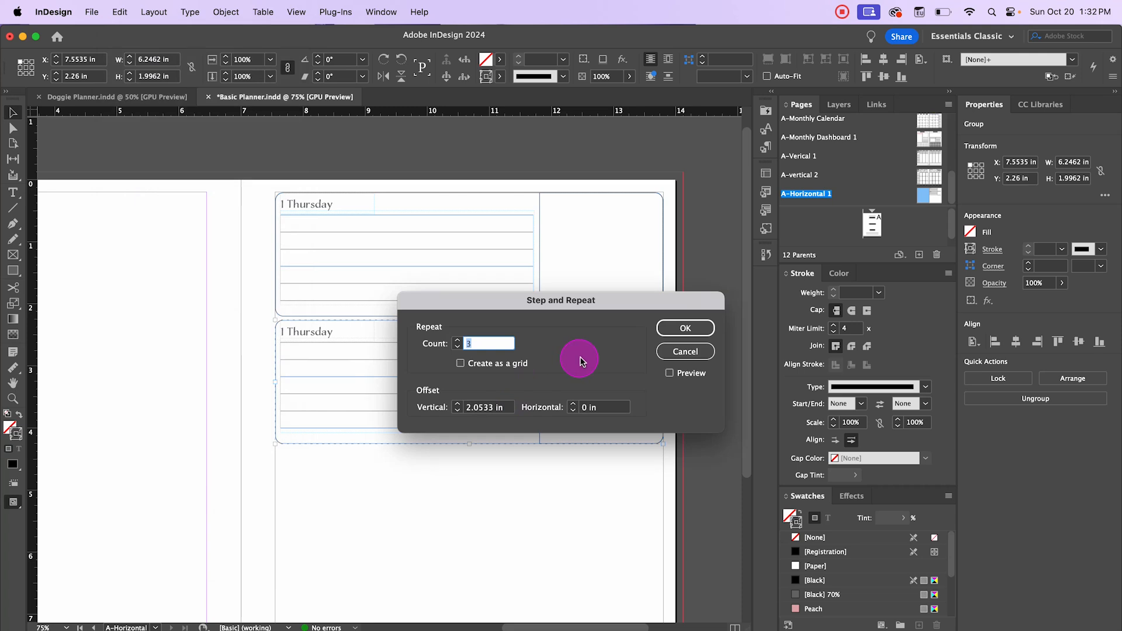
pyautogui.write('2')
pyautogui.click(671, 328)
pyautogui.scroll(-3, 711, 433)
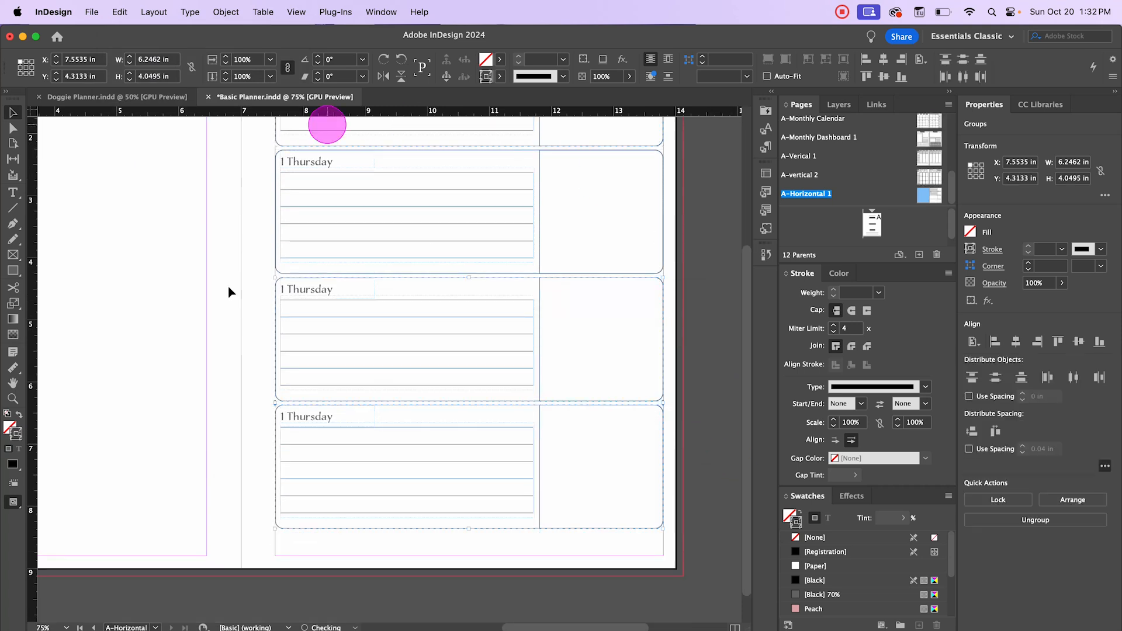
pyautogui.scroll(2, 202, 416)
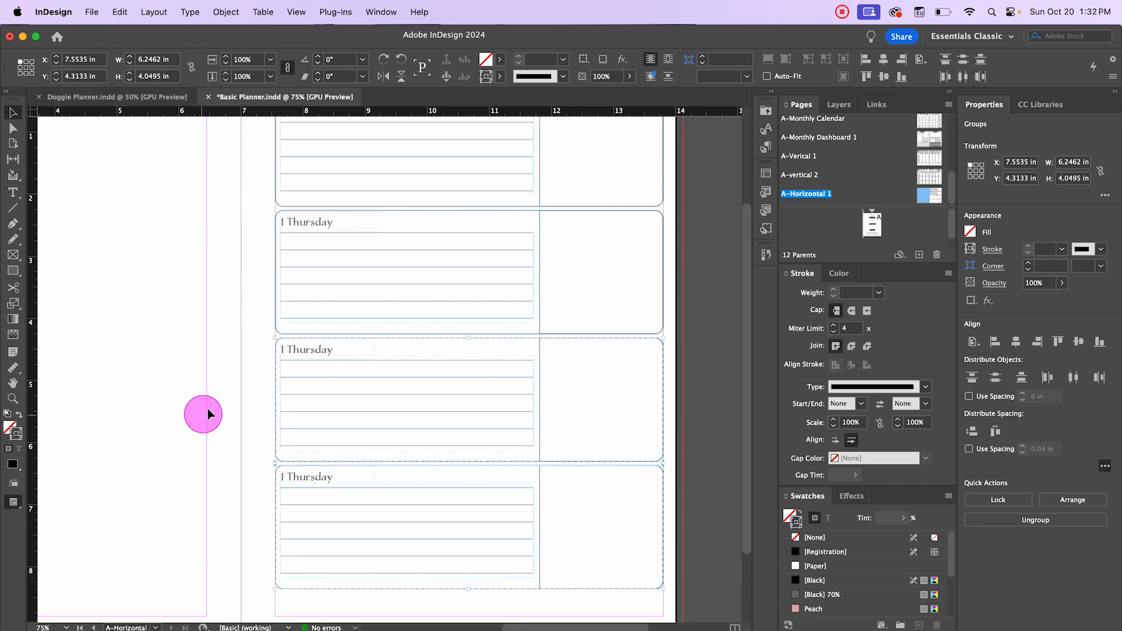
# - Select all four Thursday groups and stretch them down to the page's bottom margin, for a combined height of 8.5964 in
pyautogui.press('super+minus')
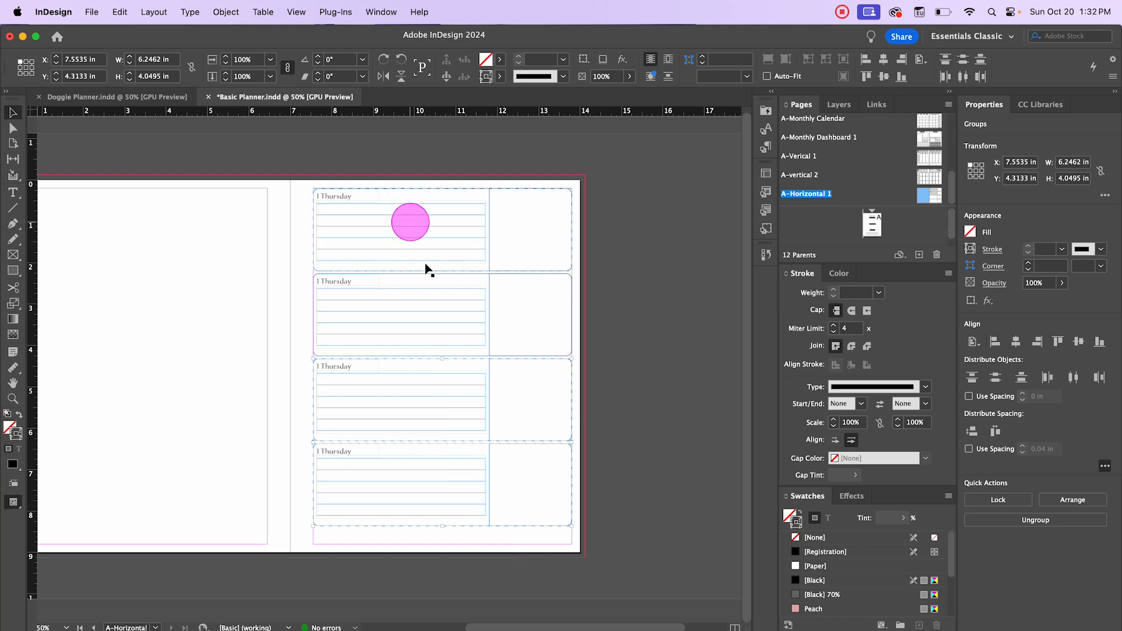
pyautogui.press('super+equal')
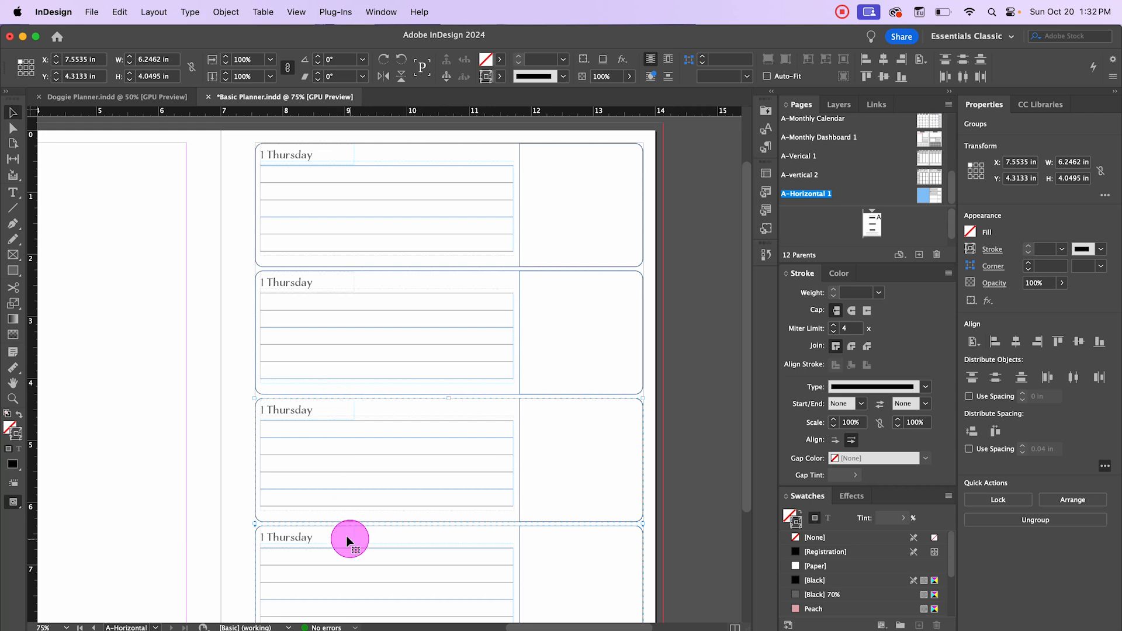
pyautogui.scroll(-2, 345, 611)
pyautogui.scroll(-3, 246, 463)
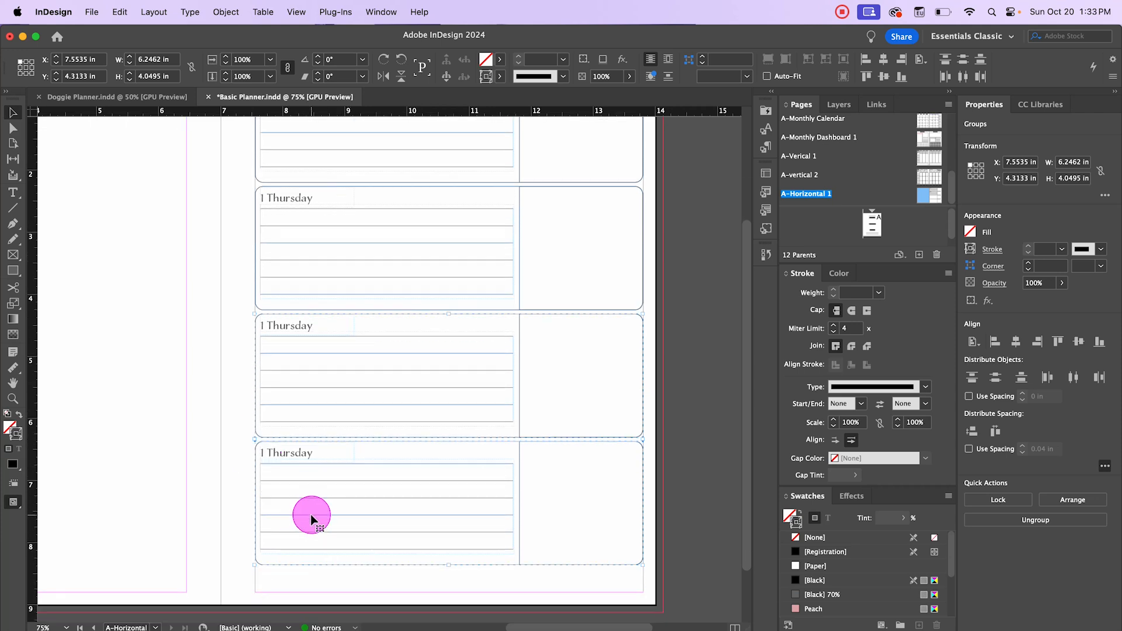
pyautogui.scroll(6, 310, 513)
pyautogui.scroll(-3, 312, 517)
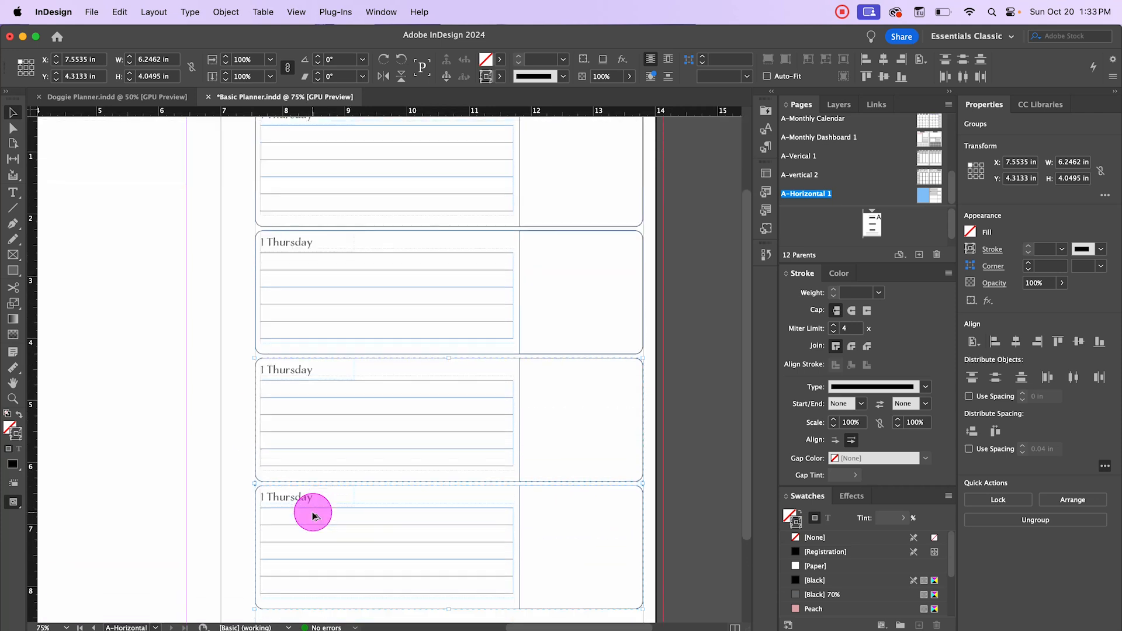
pyautogui.press('super+minus')
pyautogui.moveTo(338, 168); pyautogui.dragTo(475, 561)
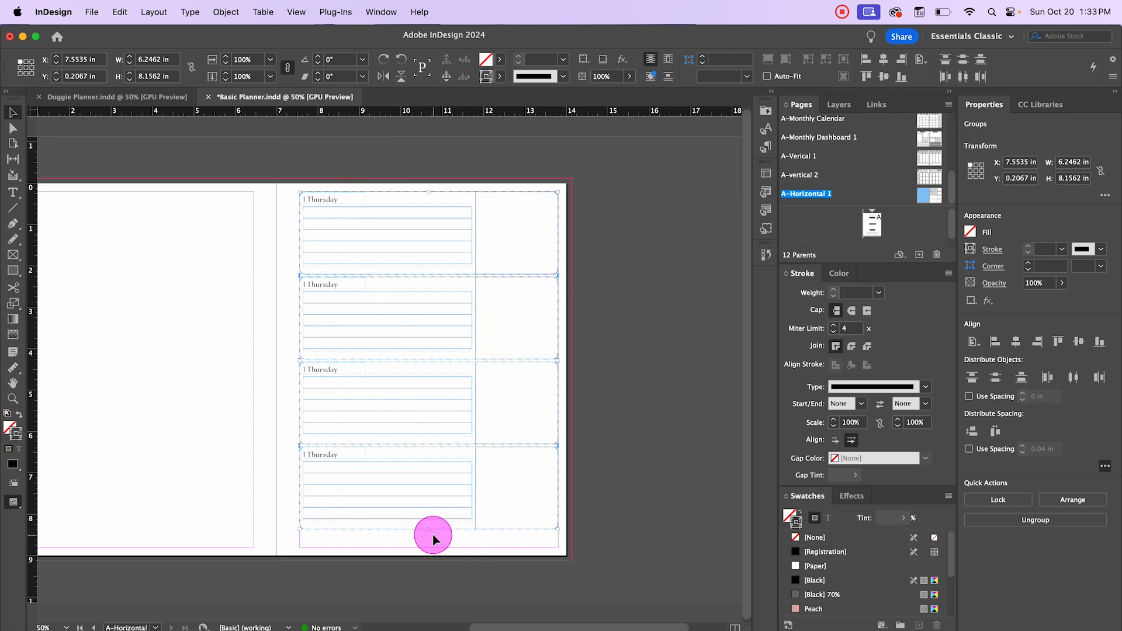
pyautogui.scroll(2, 434, 535)
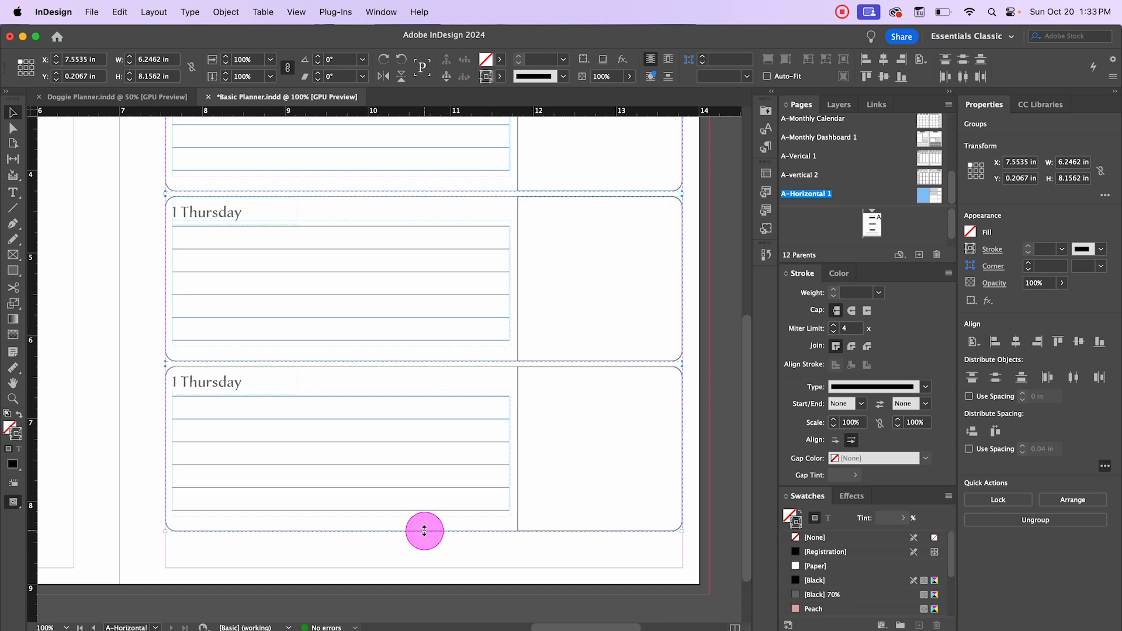
pyautogui.scroll(-1, 424, 530)
pyautogui.moveTo(426, 489); pyautogui.dragTo(429, 518)
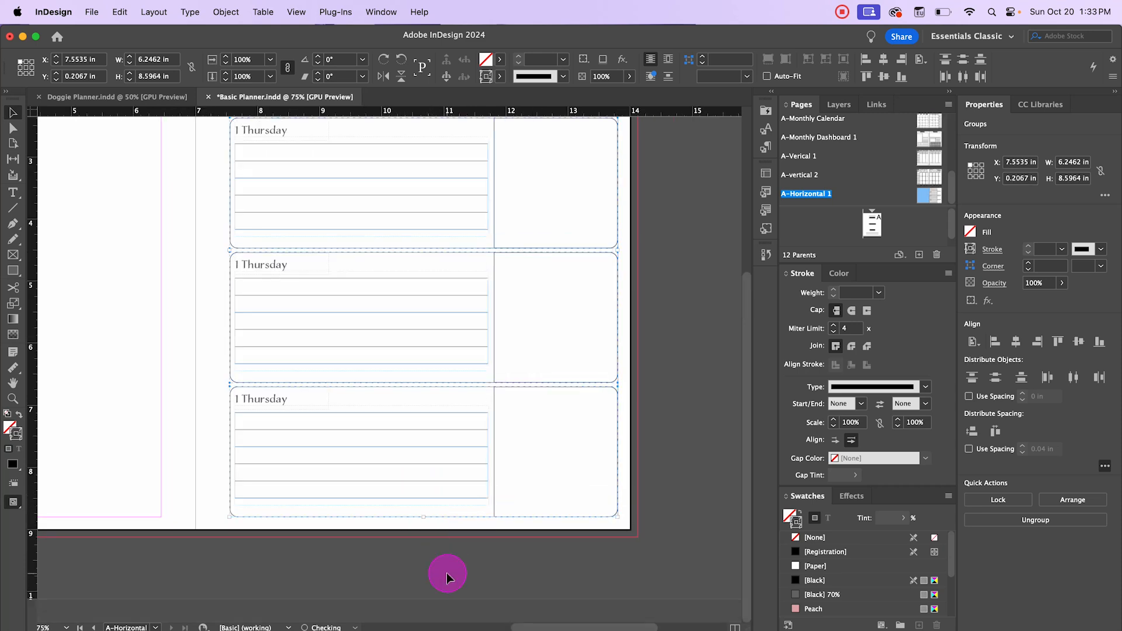
pyautogui.click(401, 547)
pyautogui.scroll(-1, 391, 543)
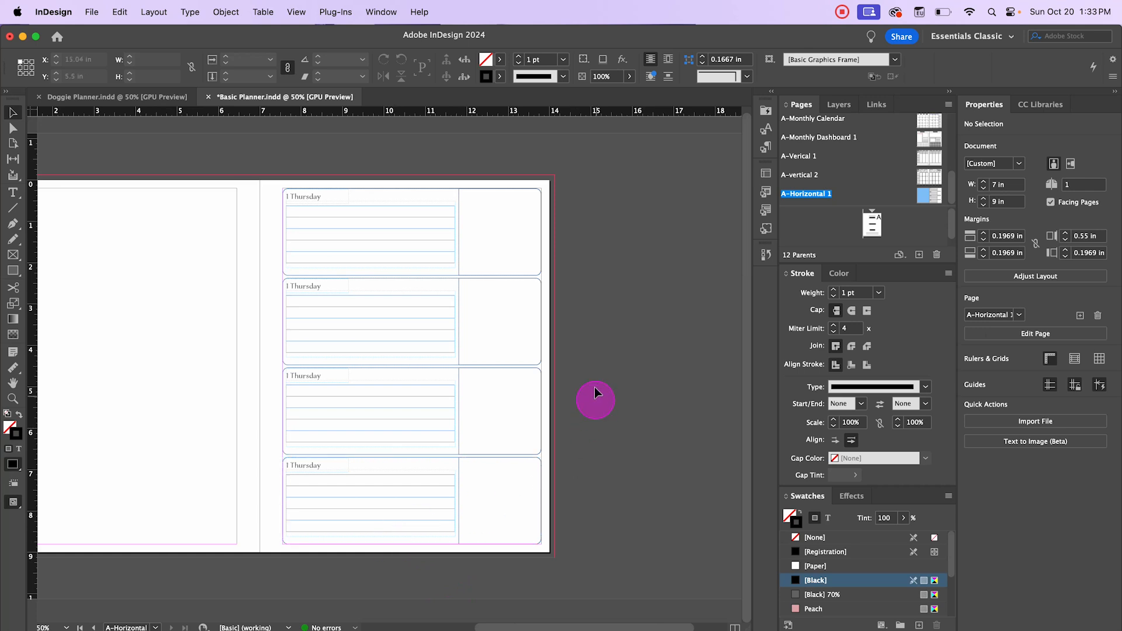
# - Preview the spread without guides and frame edges, and return to the normal view
pyautogui.moveTo(594, 388); pyautogui.dragTo(657, 387)
pyautogui.press('w')
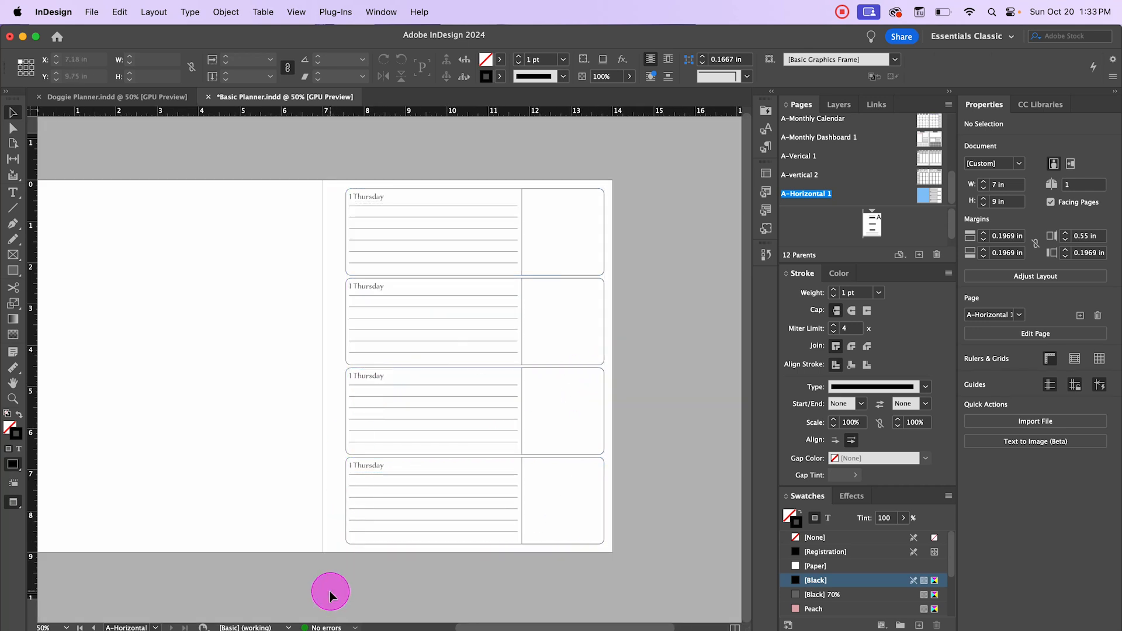
pyautogui.press('w')
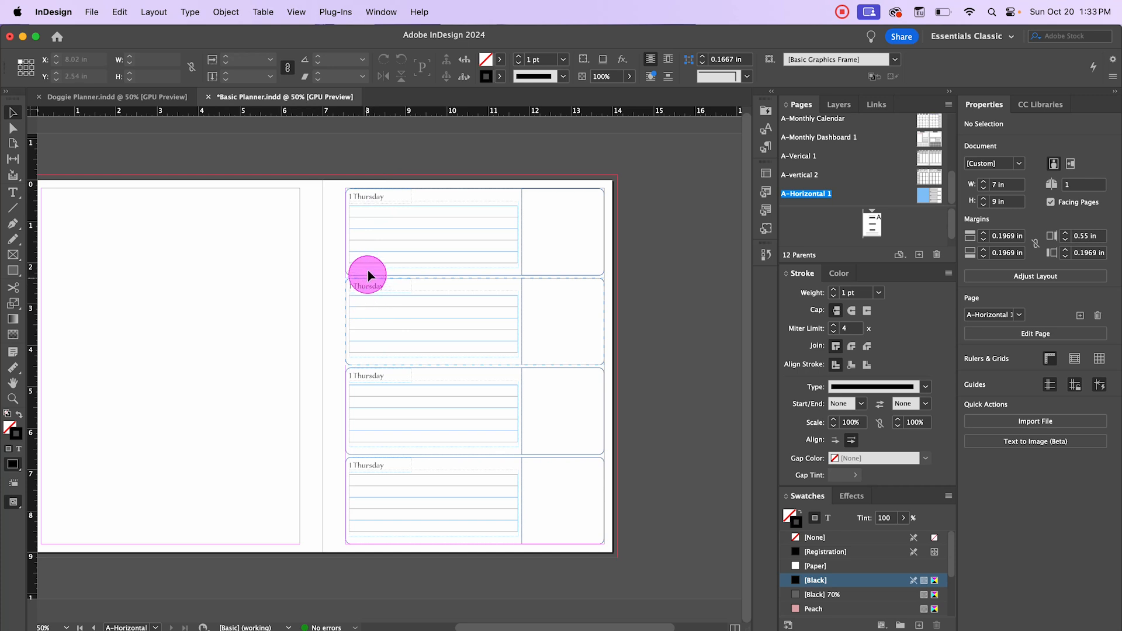
# - Duplicate the lower three Thursday groups onto the left page, aligned to its margins and level with the originals
pyautogui.moveTo(255, 331); pyautogui.dragTo(302, 332)
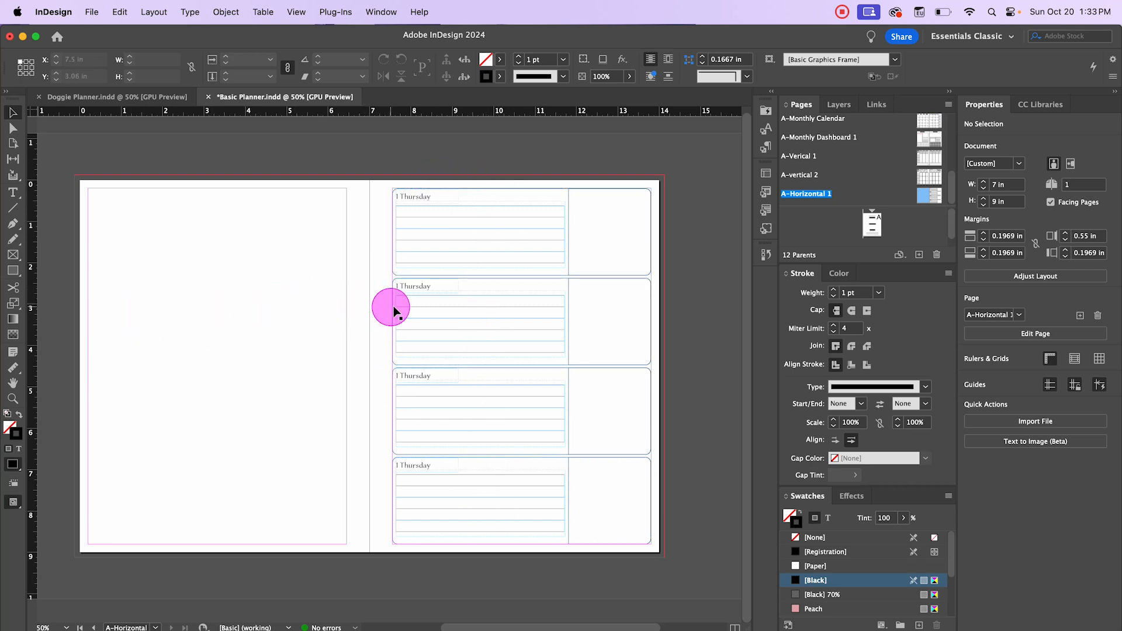
pyautogui.moveTo(383, 303); pyautogui.dragTo(722, 527)
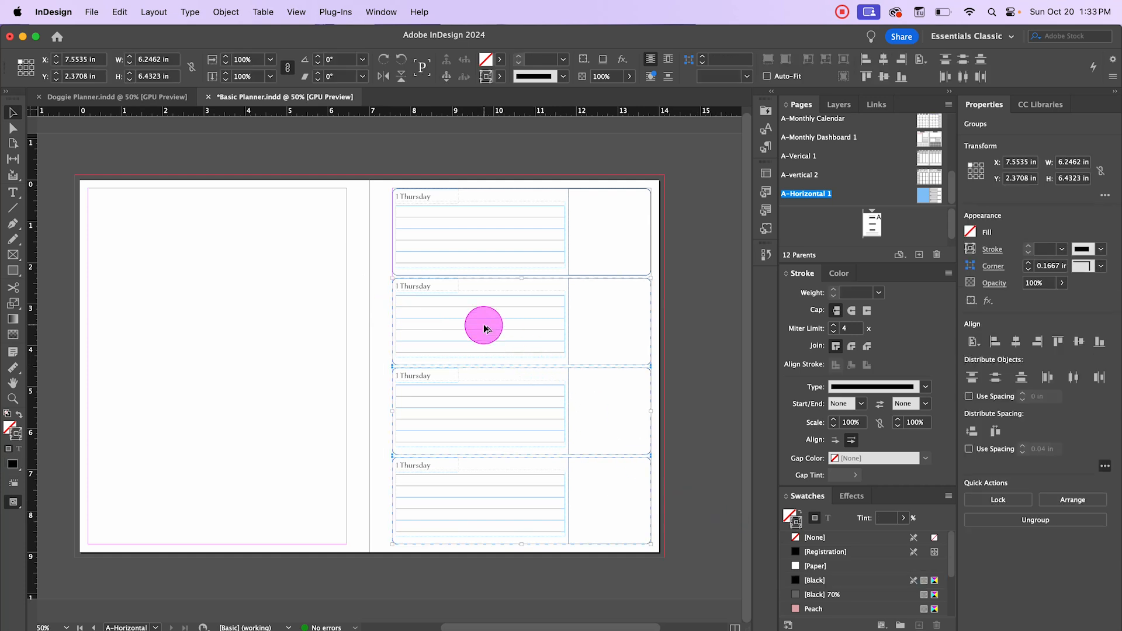
pyautogui.moveTo(484, 328); pyautogui.dragTo(180, 350)
pyautogui.click(354, 233)
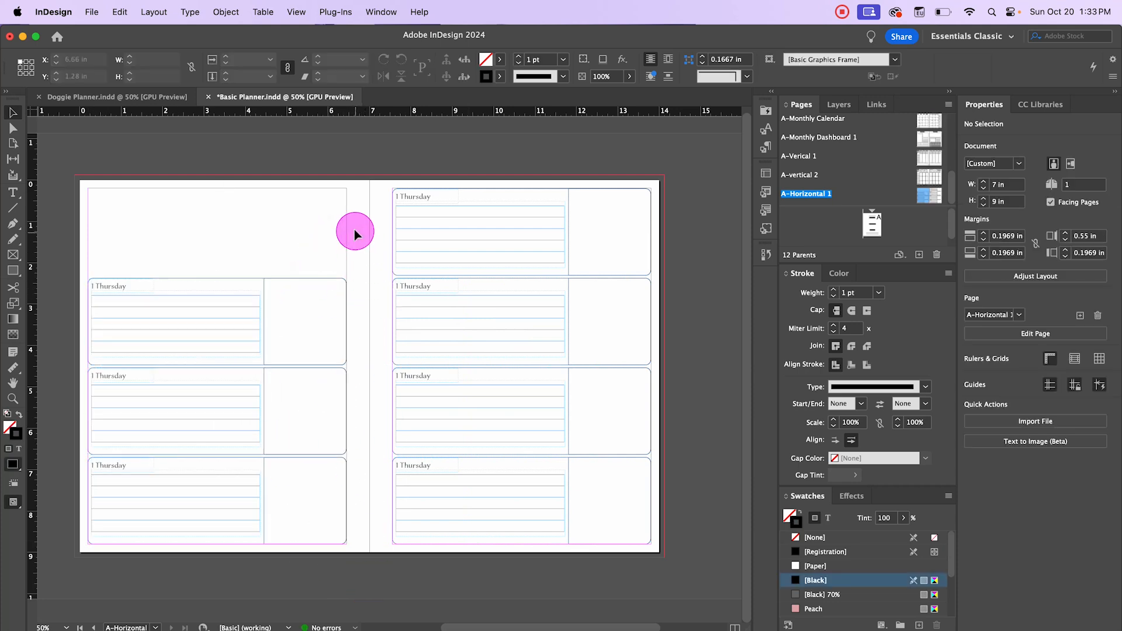
# - Create a table of 7 body rows and 7 columns, about 1.5 in wide, in the left page's empty top area against the left margin
pyautogui.moveTo(351, 243); pyautogui.dragTo(501, 250)
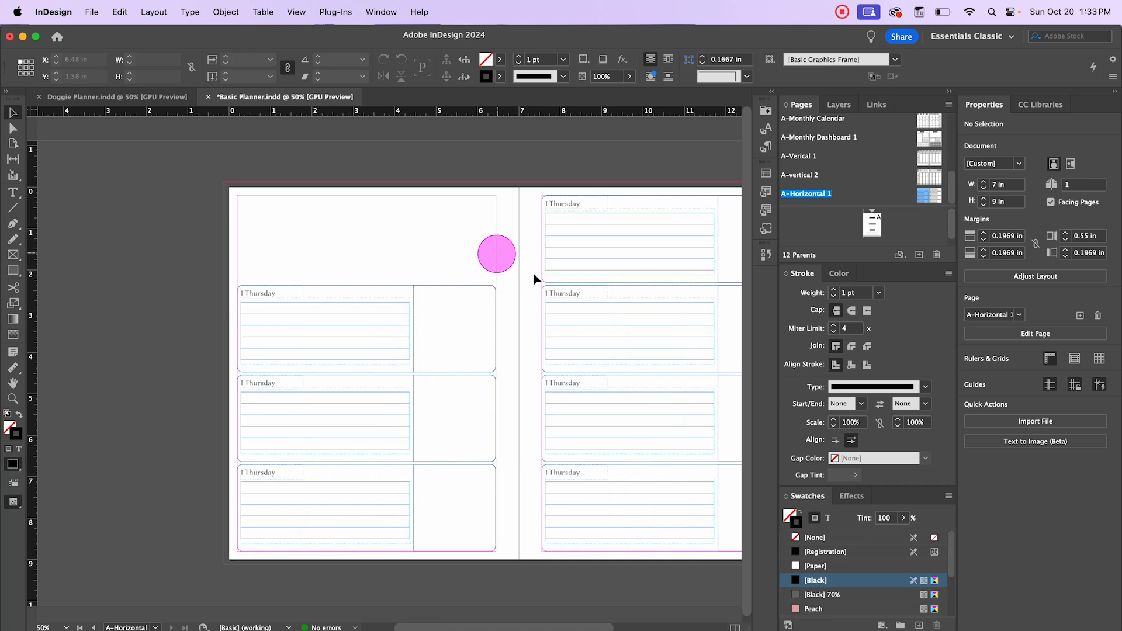
pyautogui.scroll(1, 314, 209)
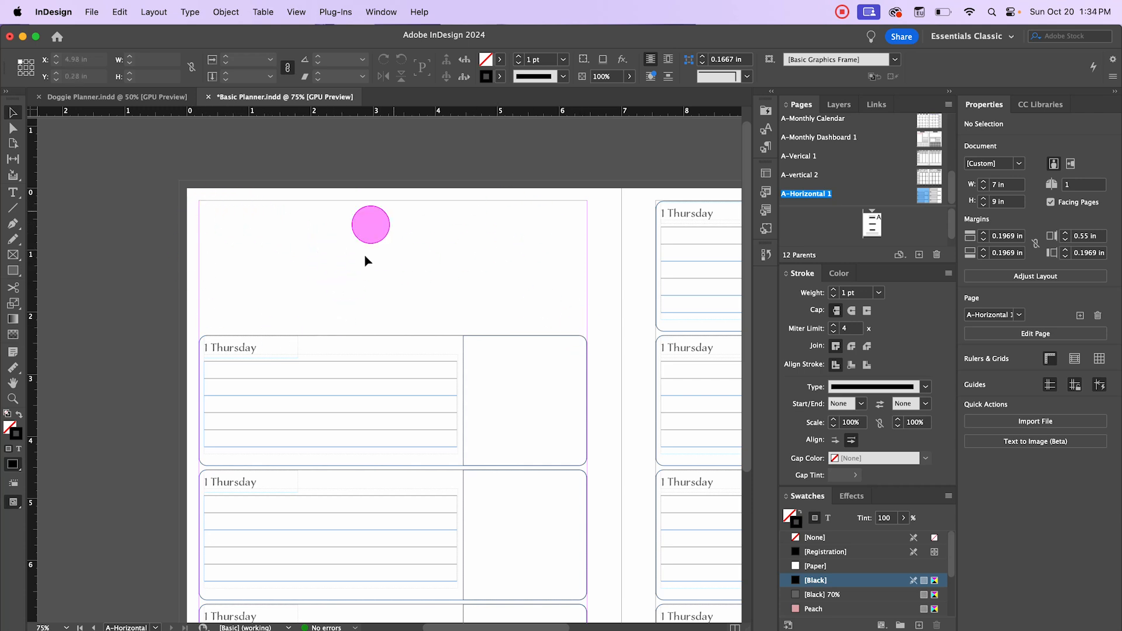
pyautogui.scroll(1, 290, 240)
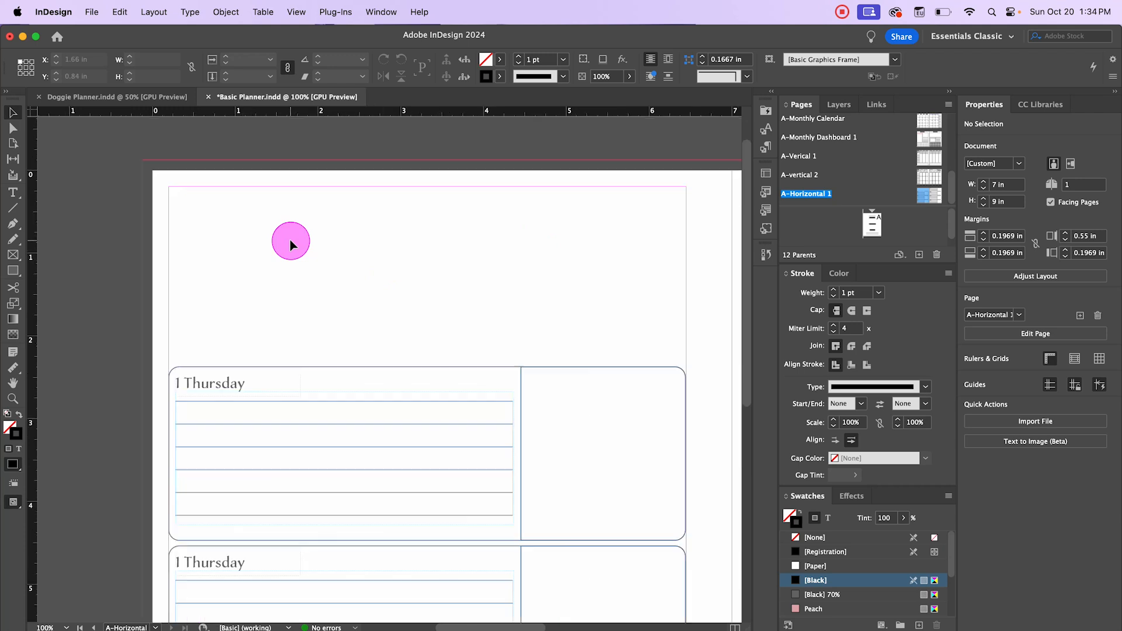
pyautogui.scroll(-1, 291, 240)
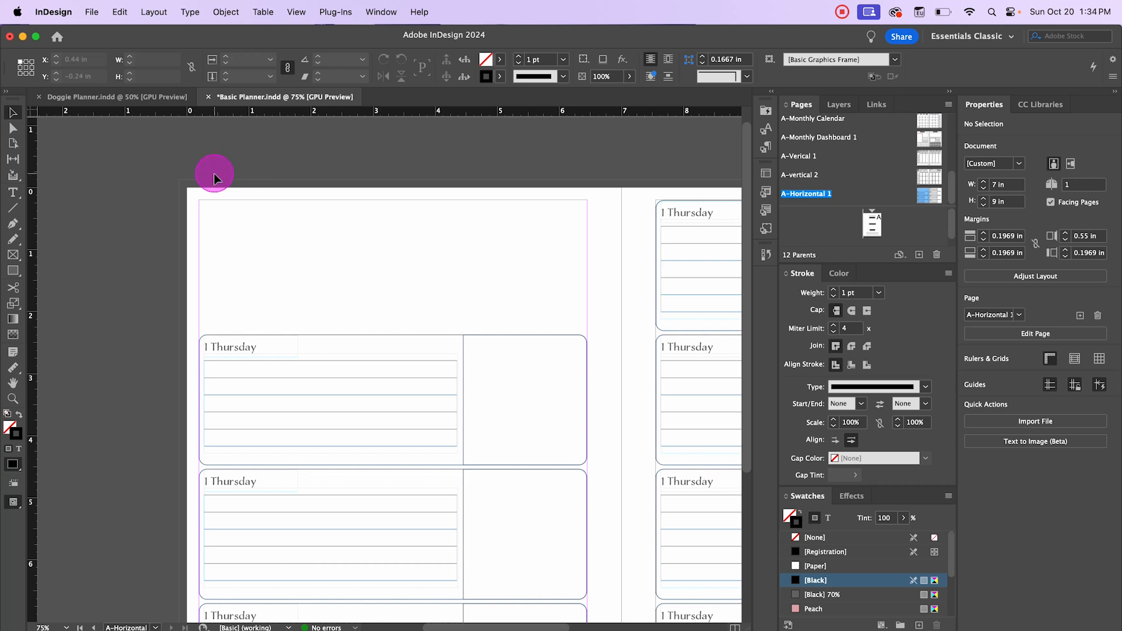
pyautogui.click(264, 12)
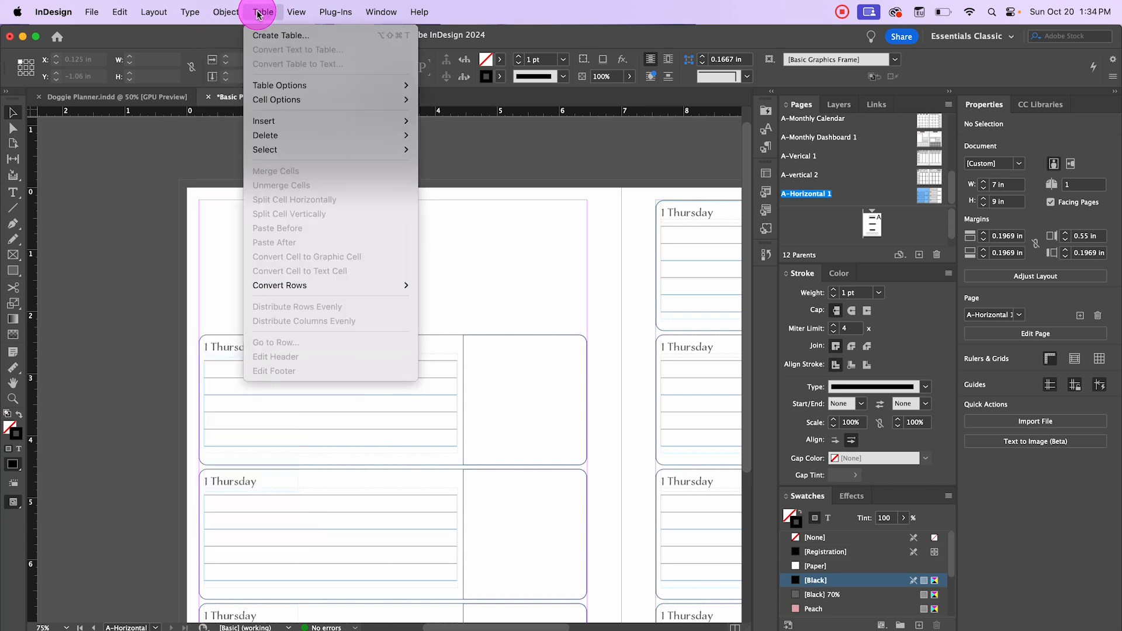
pyautogui.click(267, 35)
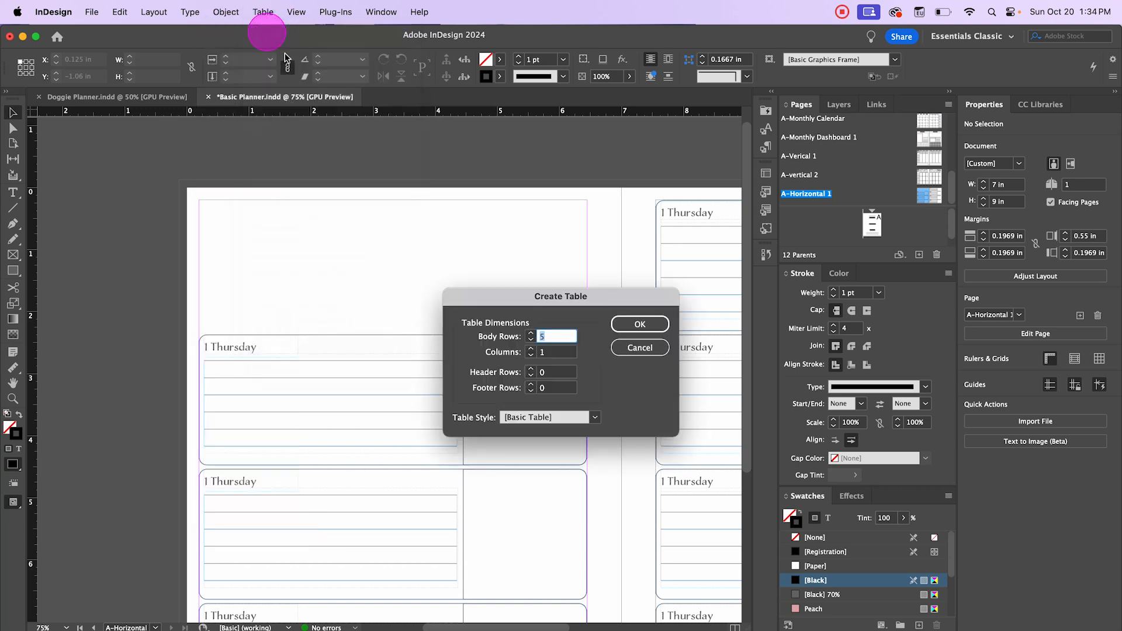
pyautogui.write('7')
pyautogui.press('Tab')
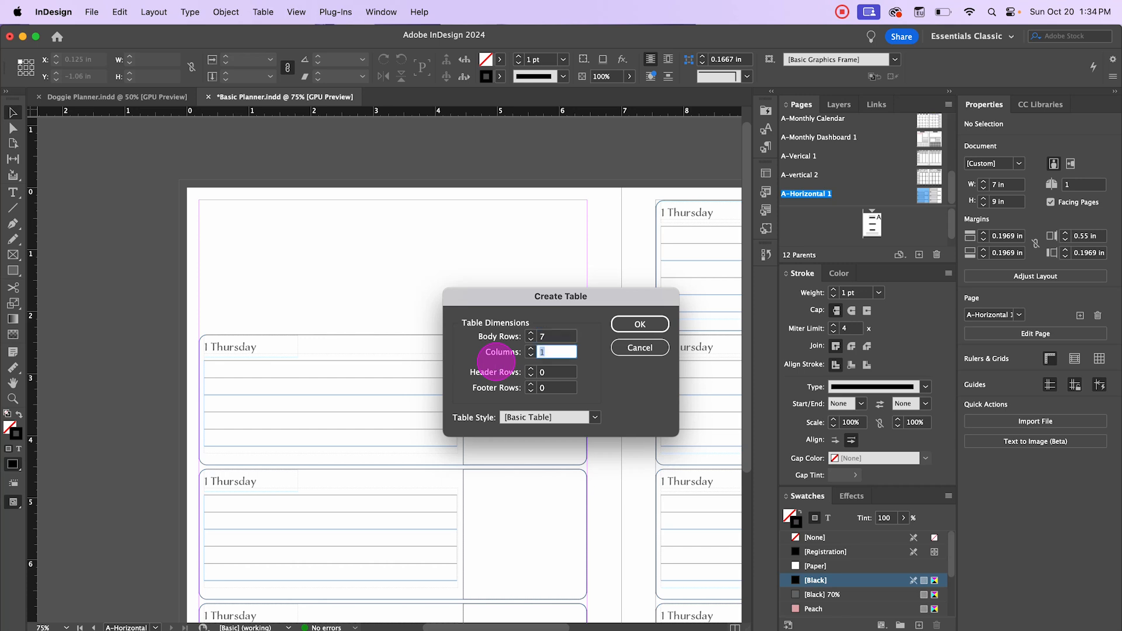
pyautogui.write('7')
pyautogui.click(643, 325)
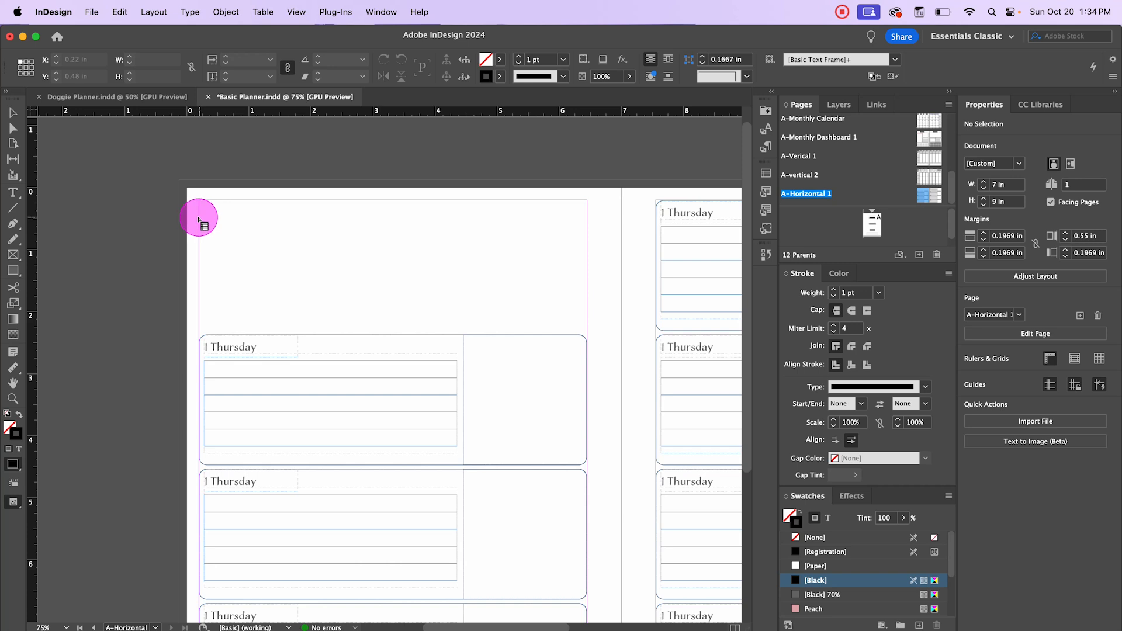
pyautogui.moveTo(199, 217); pyautogui.dragTo(293, 325)
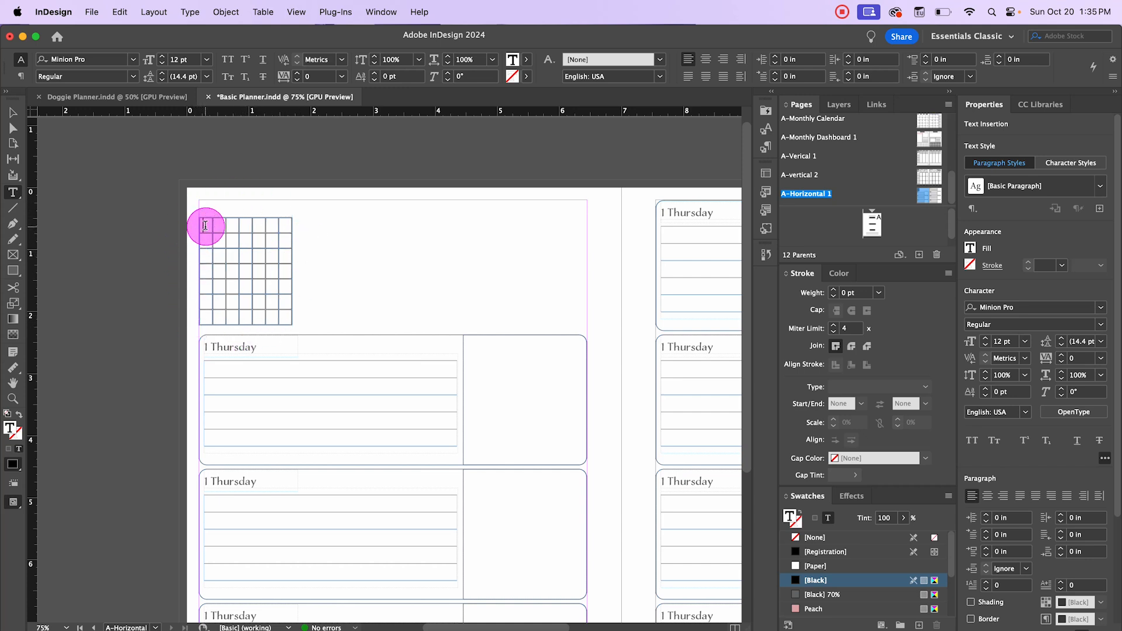
# - Select the whole mini calendar table and set the stroke weight of all its cell borders to 0 pt
pyautogui.rightClick(206, 229)
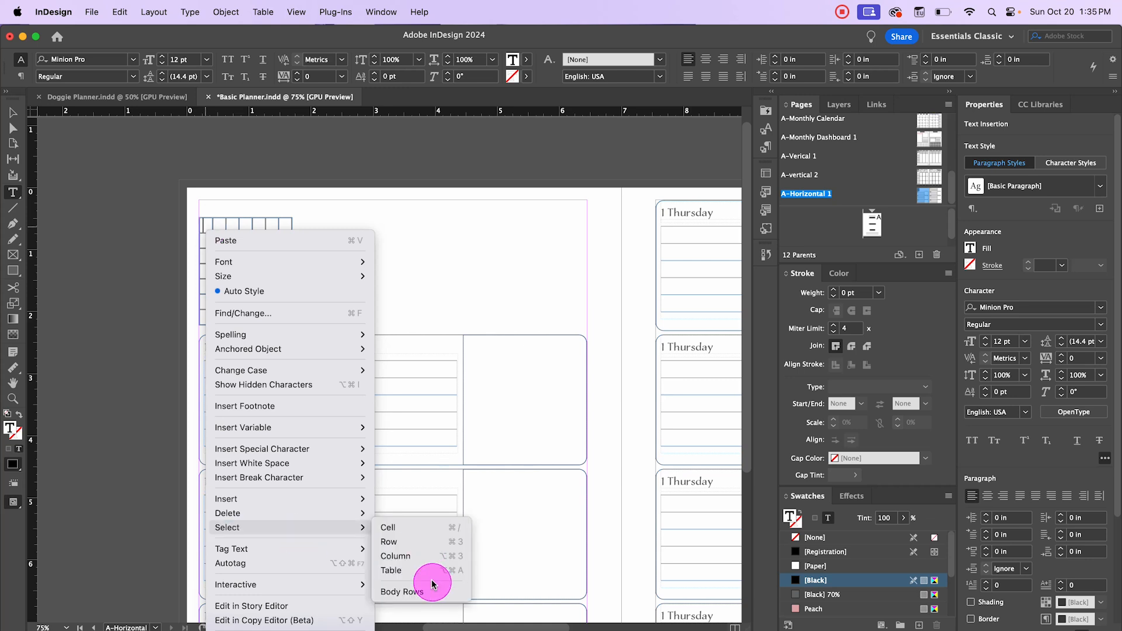
pyautogui.moveTo(289, 559)
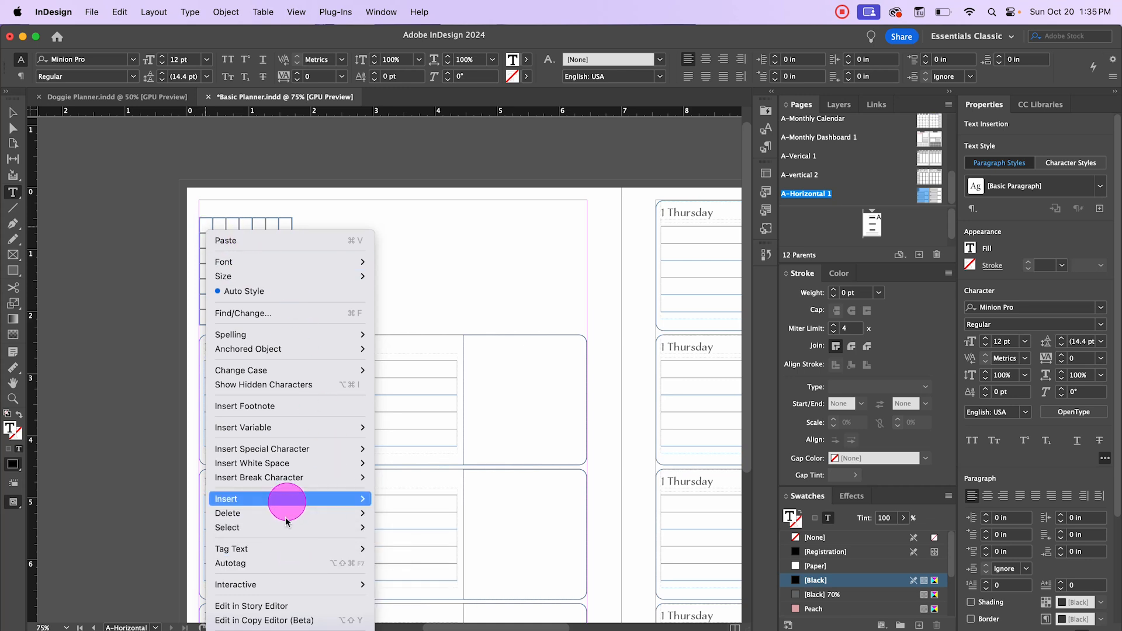
pyautogui.moveTo(288, 528)
pyautogui.click(403, 566)
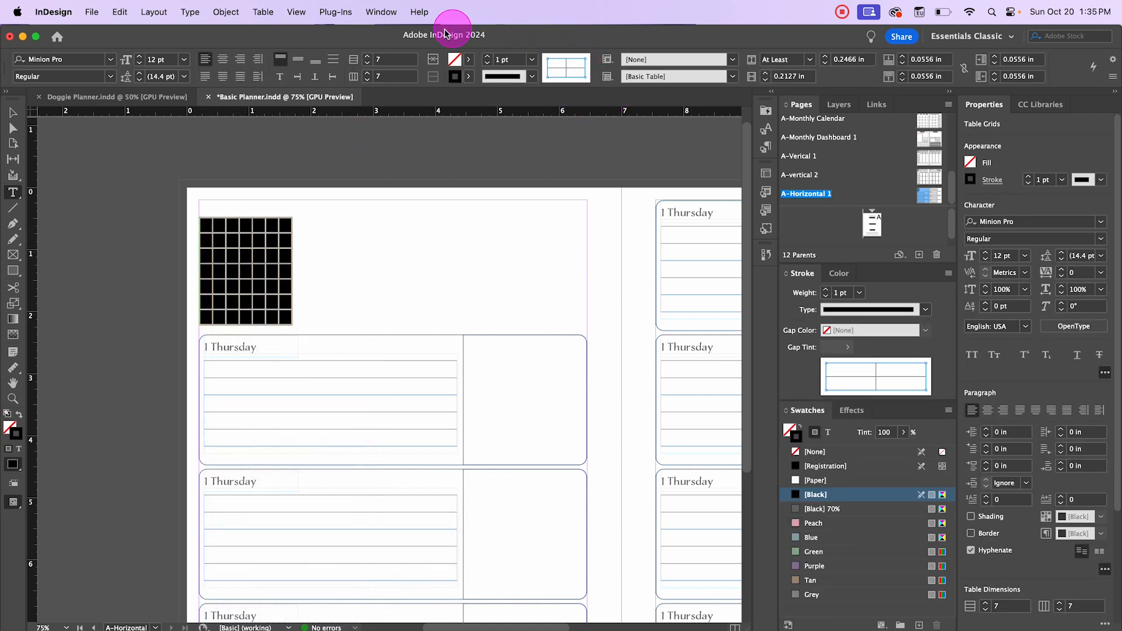
pyautogui.click(566, 62)
pyautogui.click(578, 68)
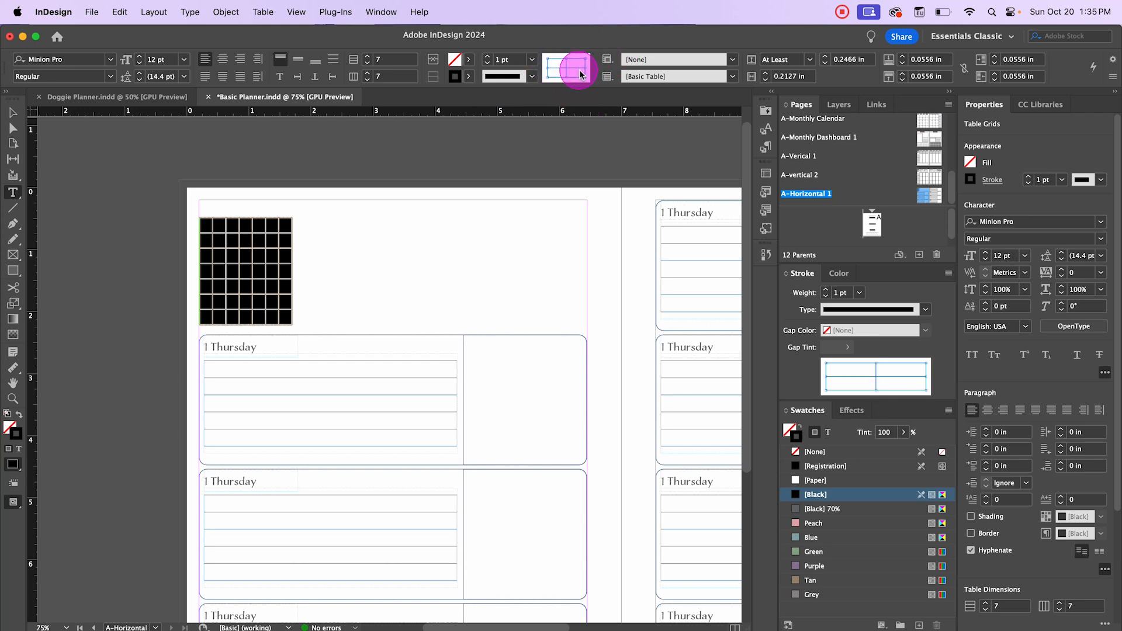
pyautogui.click(532, 59)
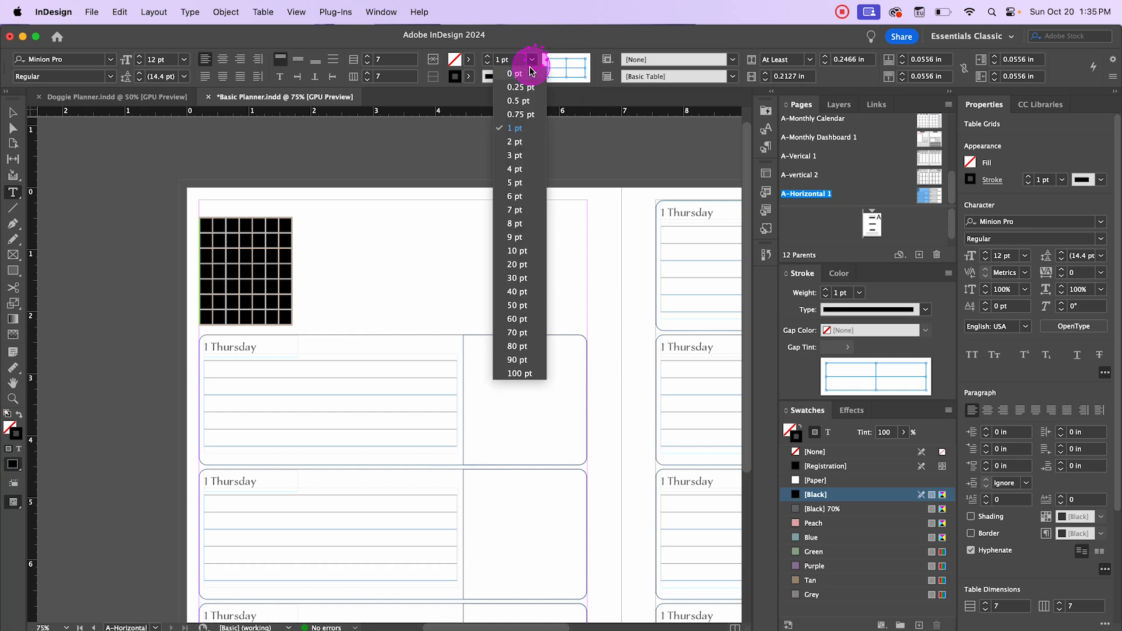
pyautogui.click(526, 70)
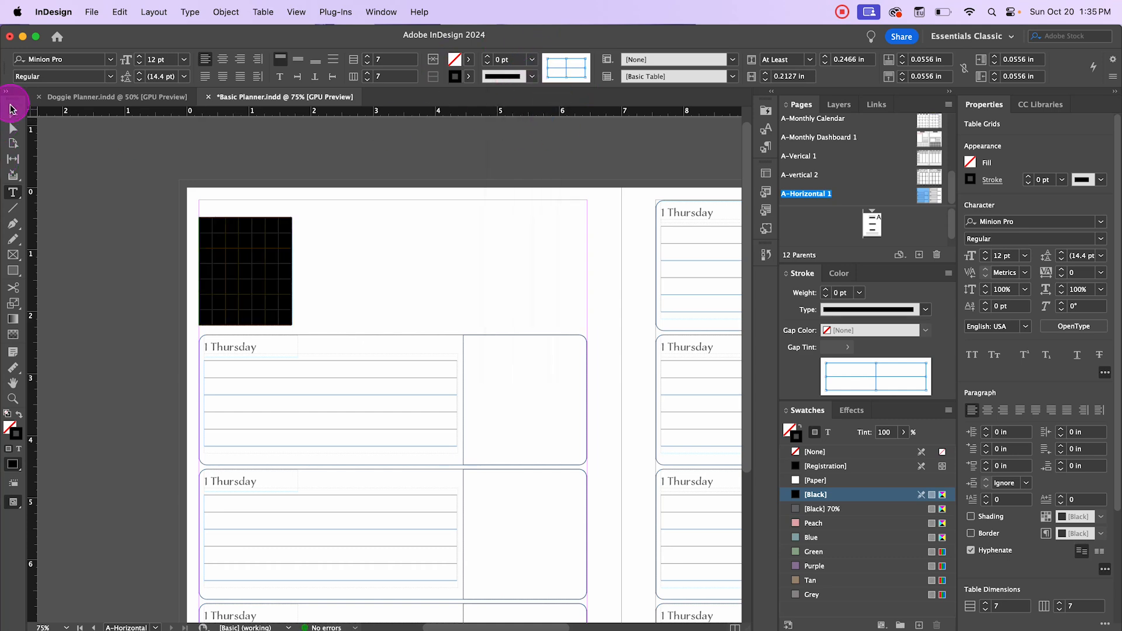
# - Deselect the table, preview the spread without guides and frame edges, and return to the normal view
pyautogui.click(12, 110)
pyautogui.click(130, 232)
pyautogui.press('w')
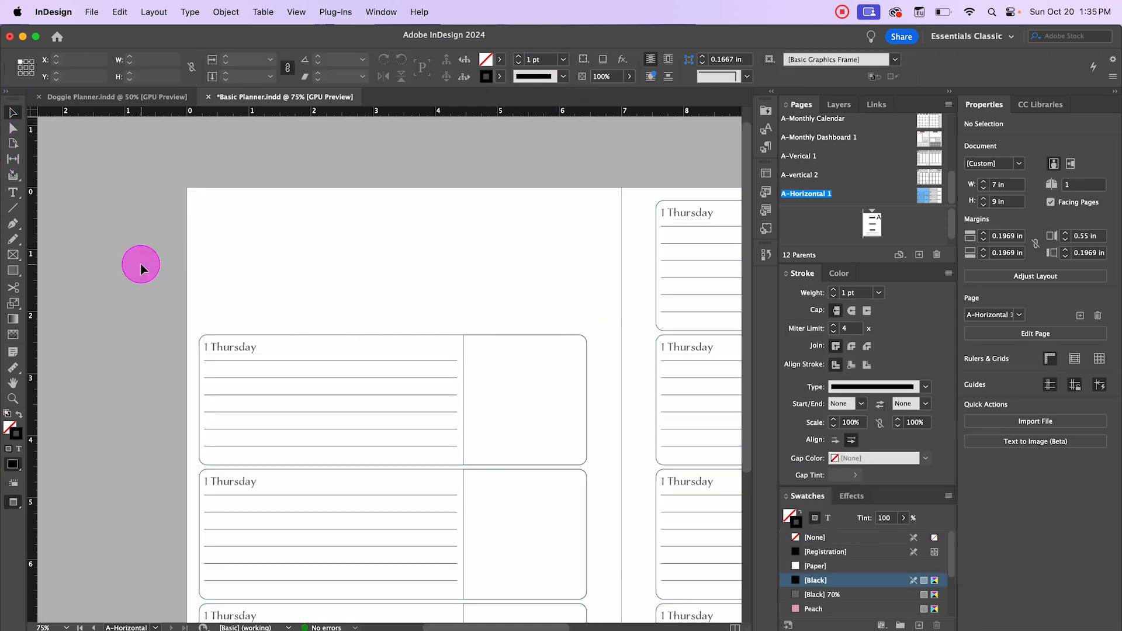
pyautogui.press('w')
# - Fill the mini calendar's first row with the weekday initials S, M, T, W, T, F, S, one per cell
pyautogui.doubleClick(202, 222)
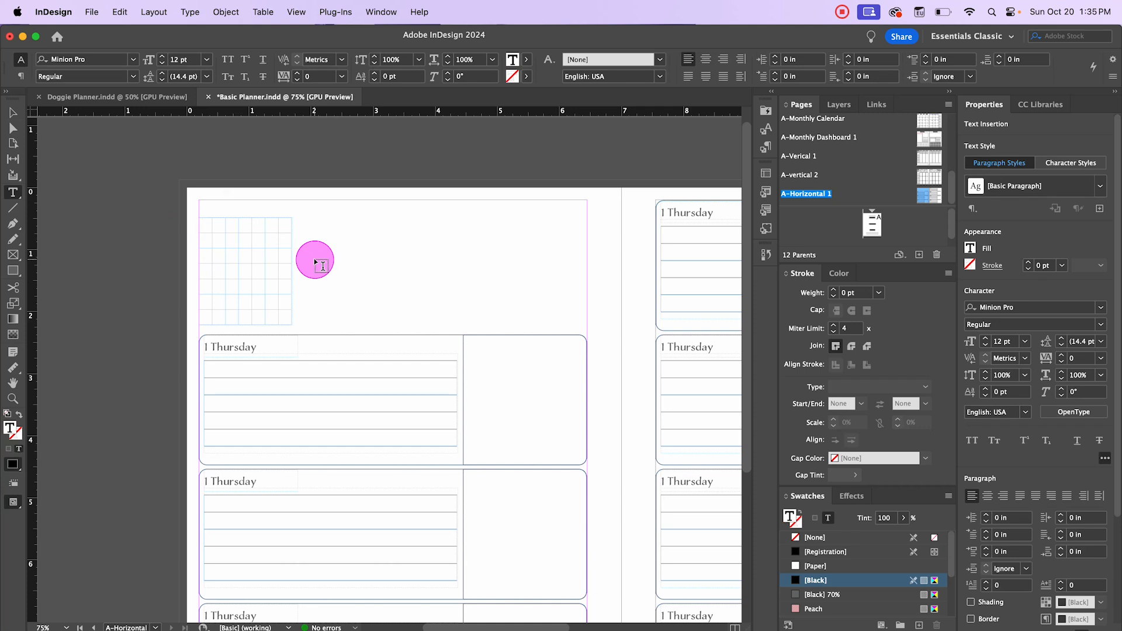
pyautogui.write('S')
pyautogui.press('Tab')
pyautogui.write('F')
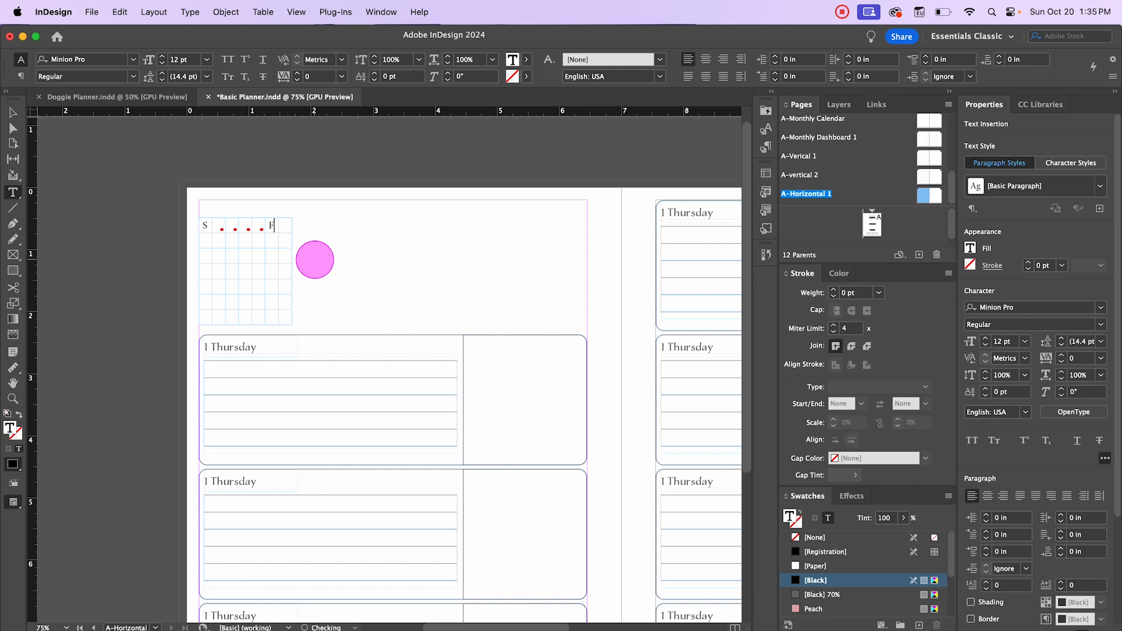
pyautogui.press('Tab')
pyautogui.write('S')
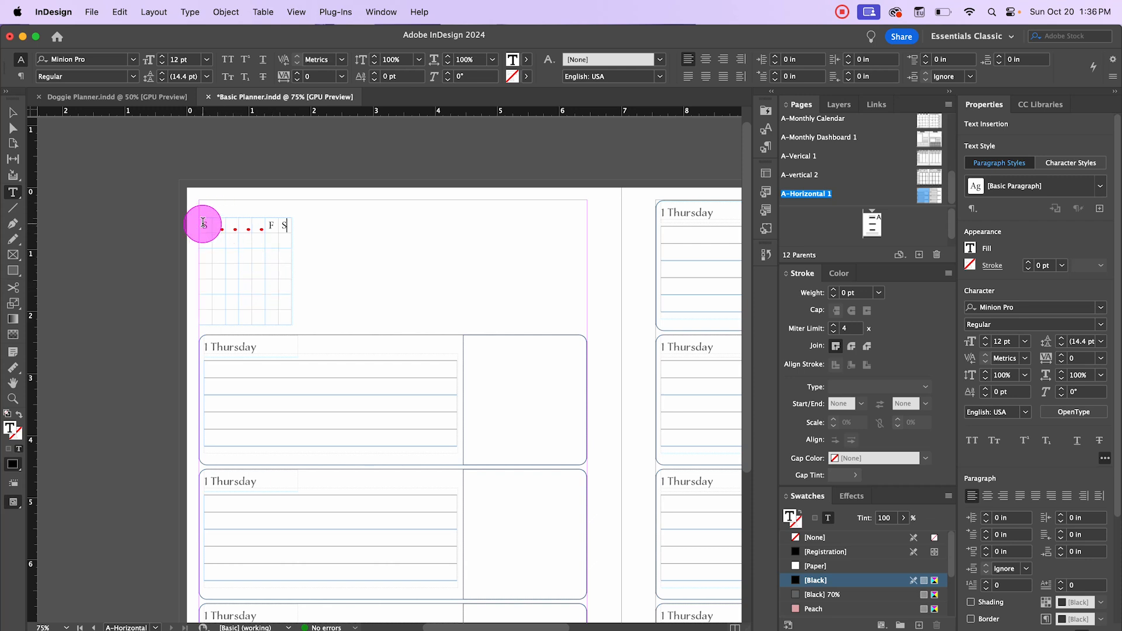
# - Apply the MINI Calendar Headers paragraph style to the weekday initials row and reduce its text size to 7 pt
pyautogui.moveTo(203, 223); pyautogui.dragTo(273, 224)
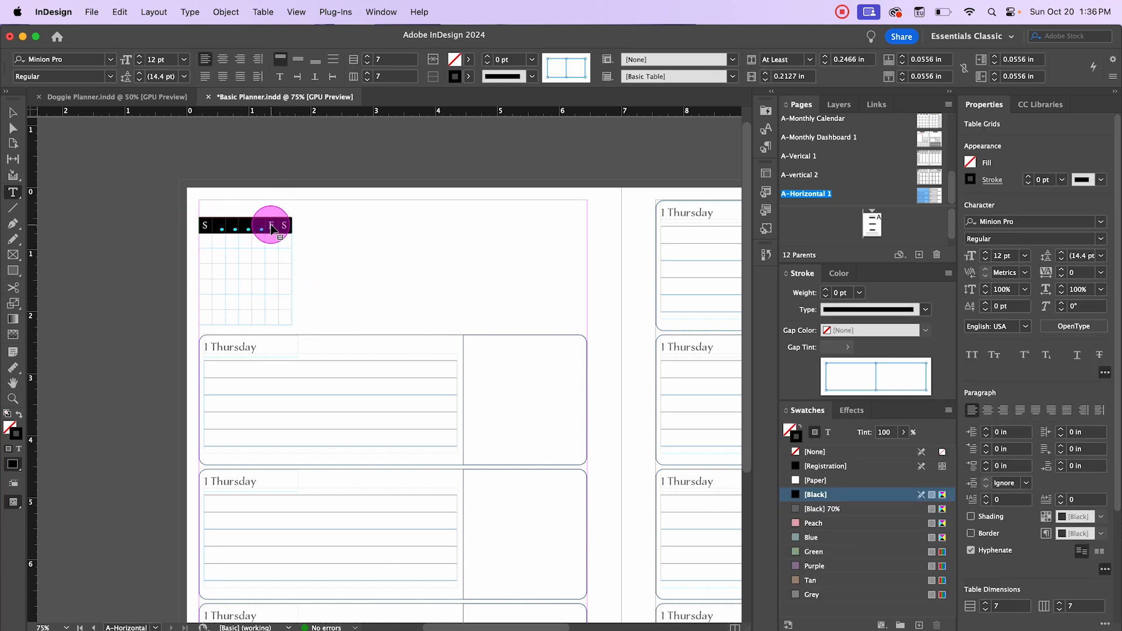
pyautogui.click(766, 149)
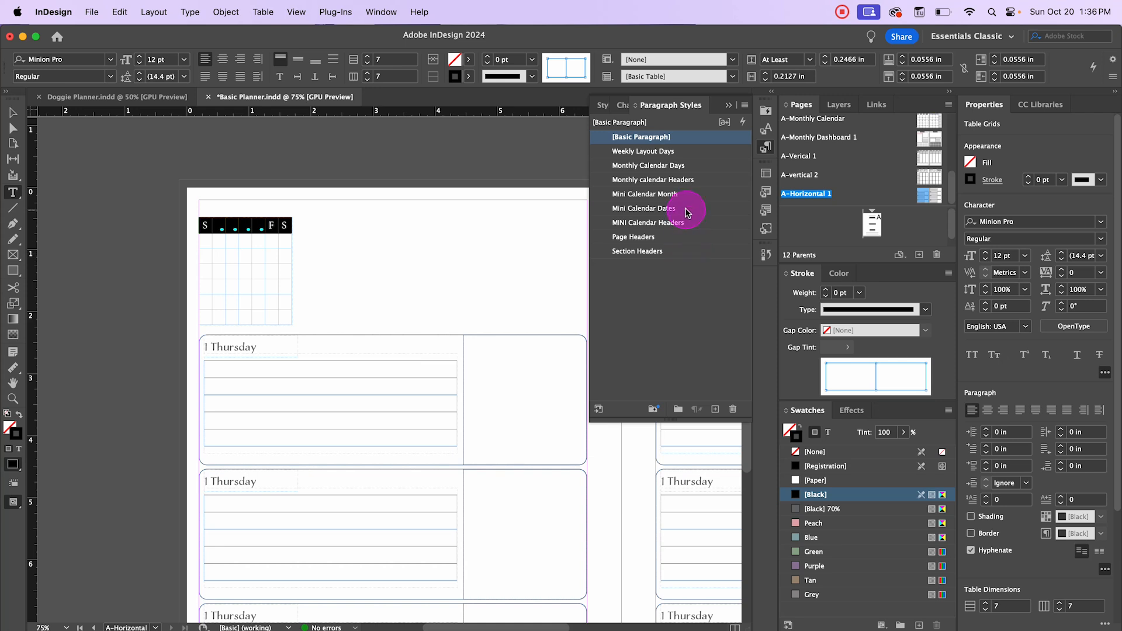
pyautogui.click(672, 222)
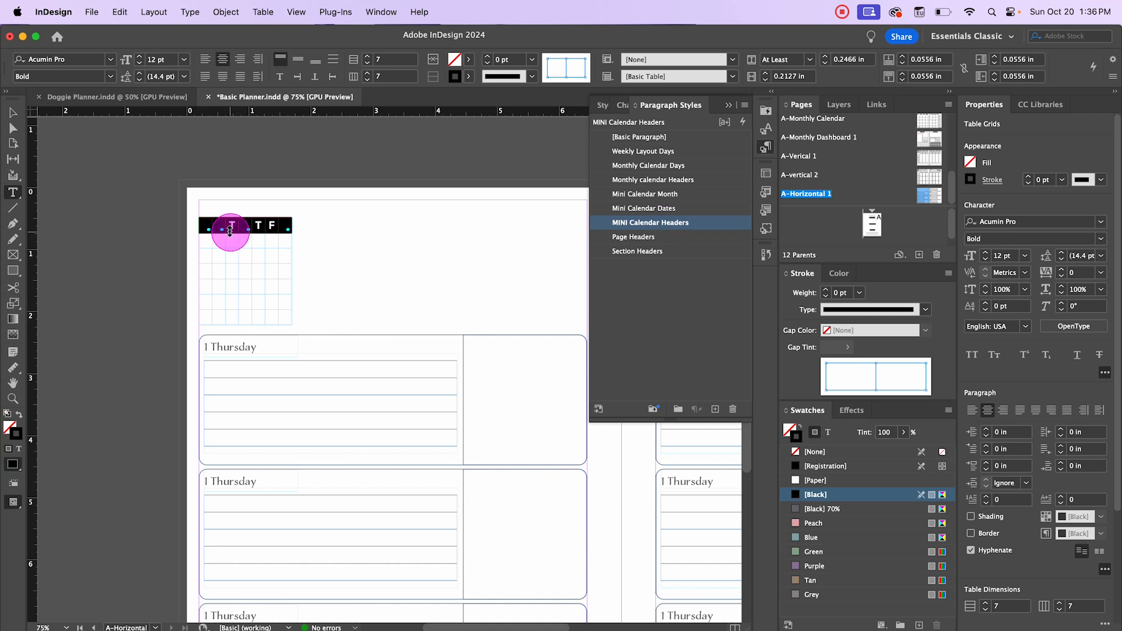
pyautogui.click(986, 262)
pyautogui.click(986, 262)
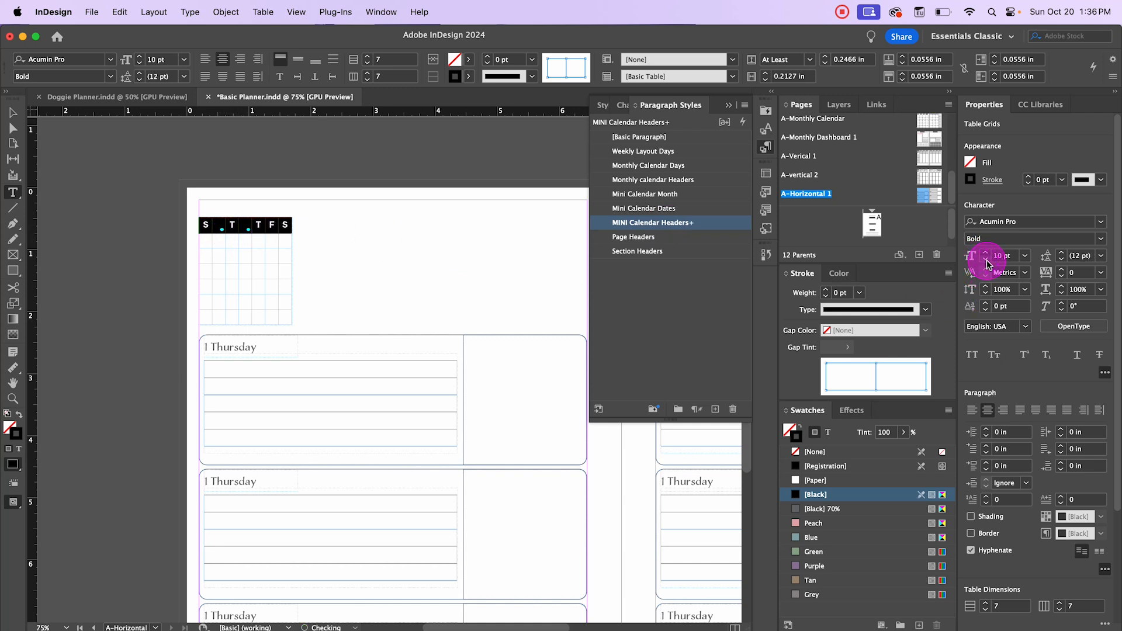
pyautogui.click(986, 262)
pyautogui.click(986, 262)
pyautogui.click(986, 262)
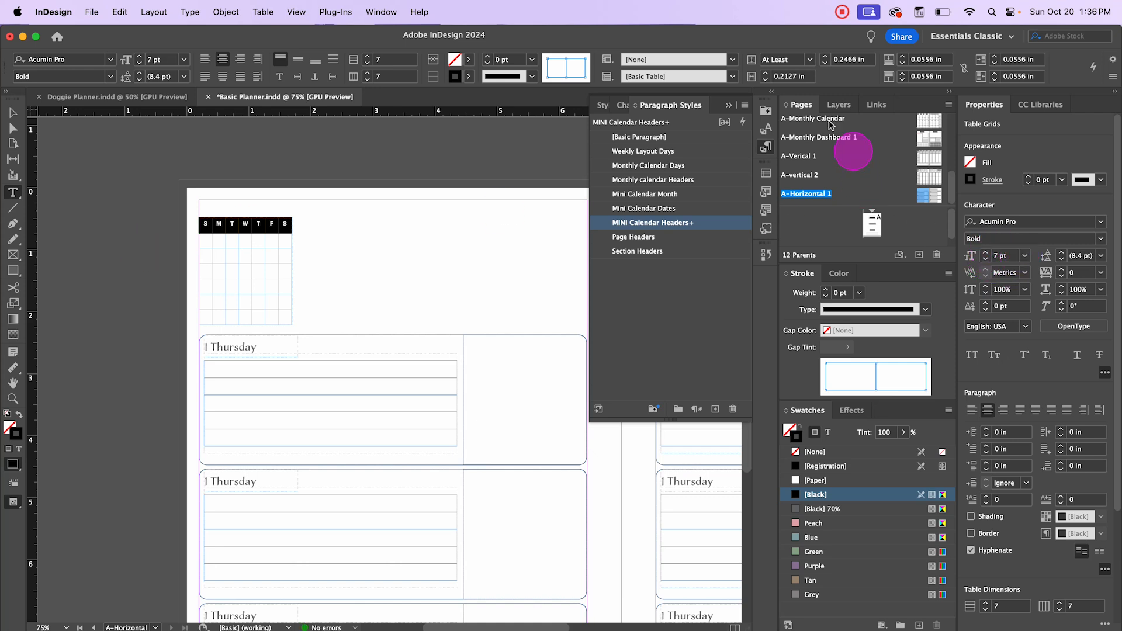
pyautogui.click(729, 105)
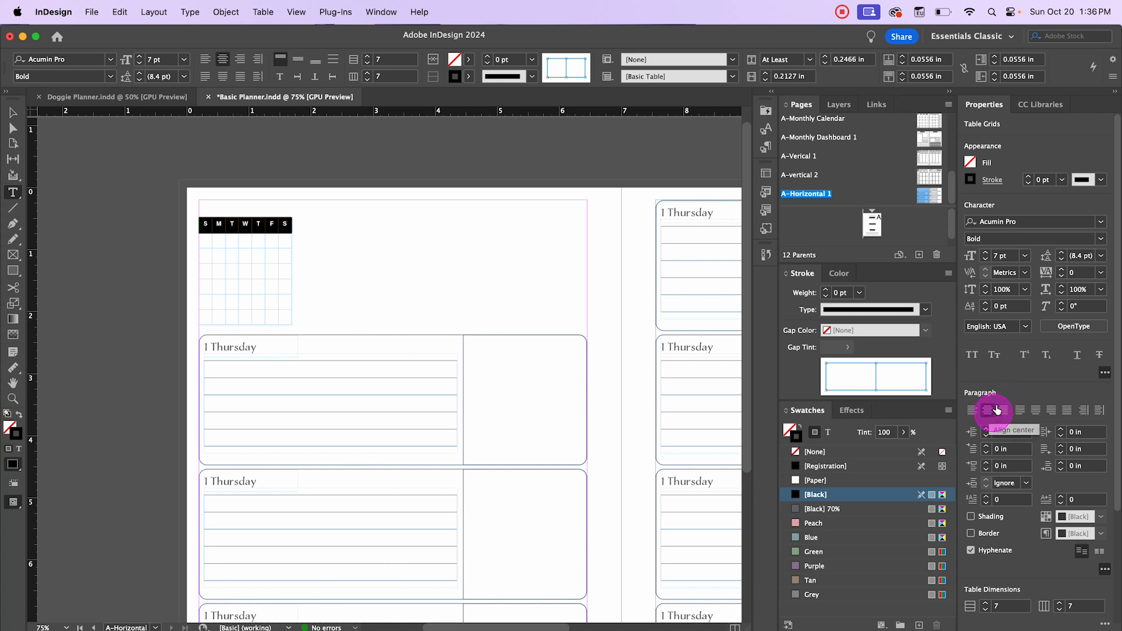
# - Set the vertical justification of the weekday header cells to Align Center, and deselect the table
pyautogui.rightClick(248, 228)
pyautogui.moveTo(288, 252)
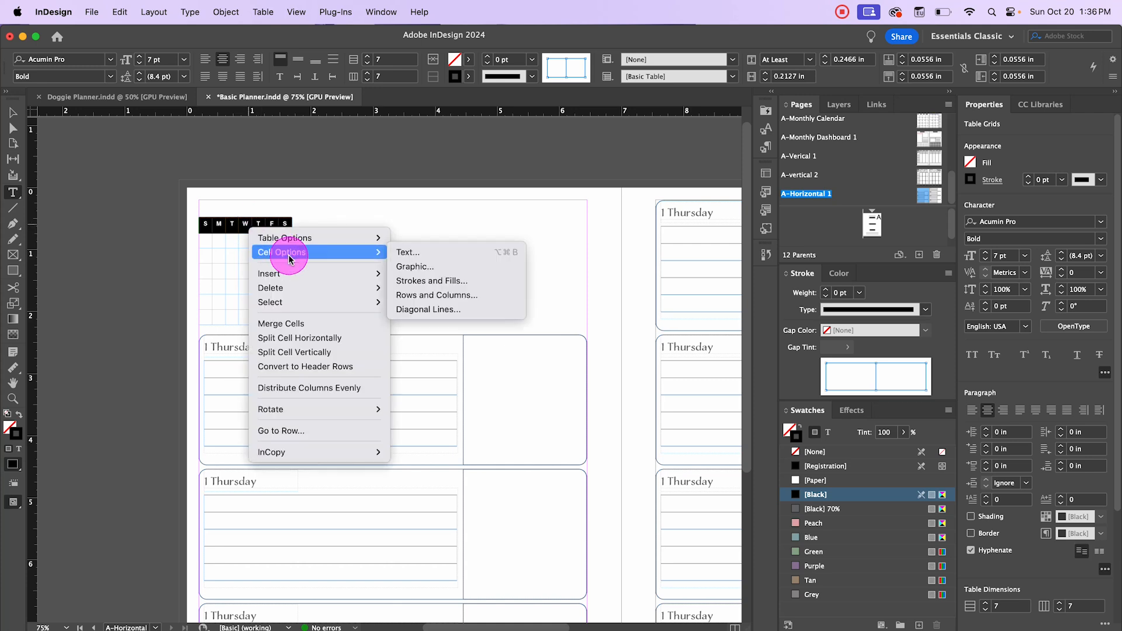
pyautogui.click(432, 260)
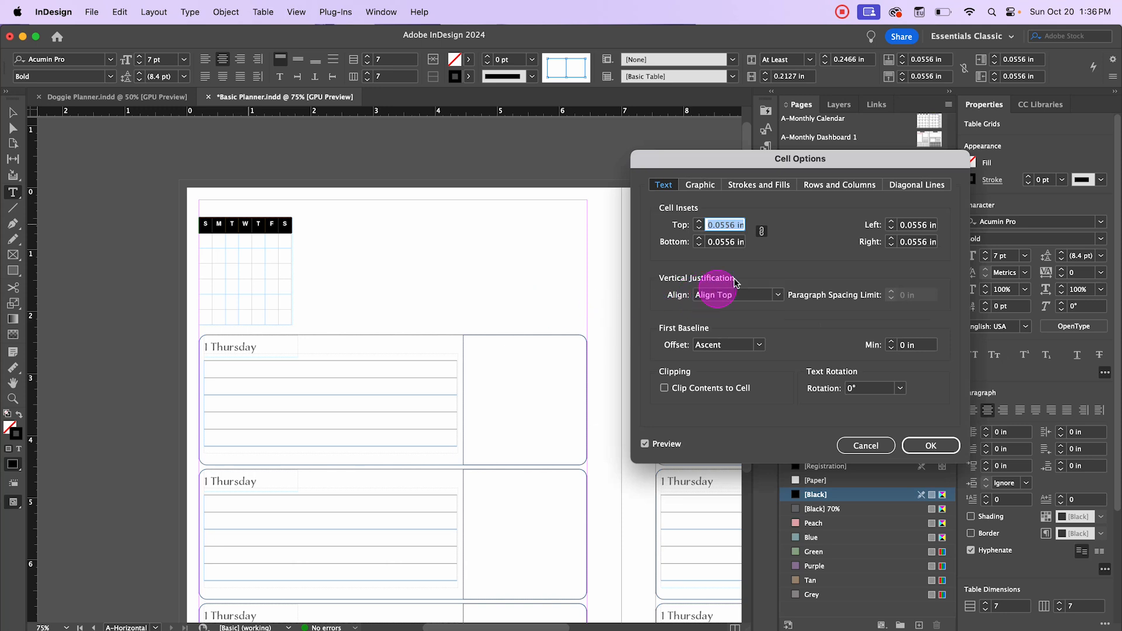
pyautogui.click(758, 299)
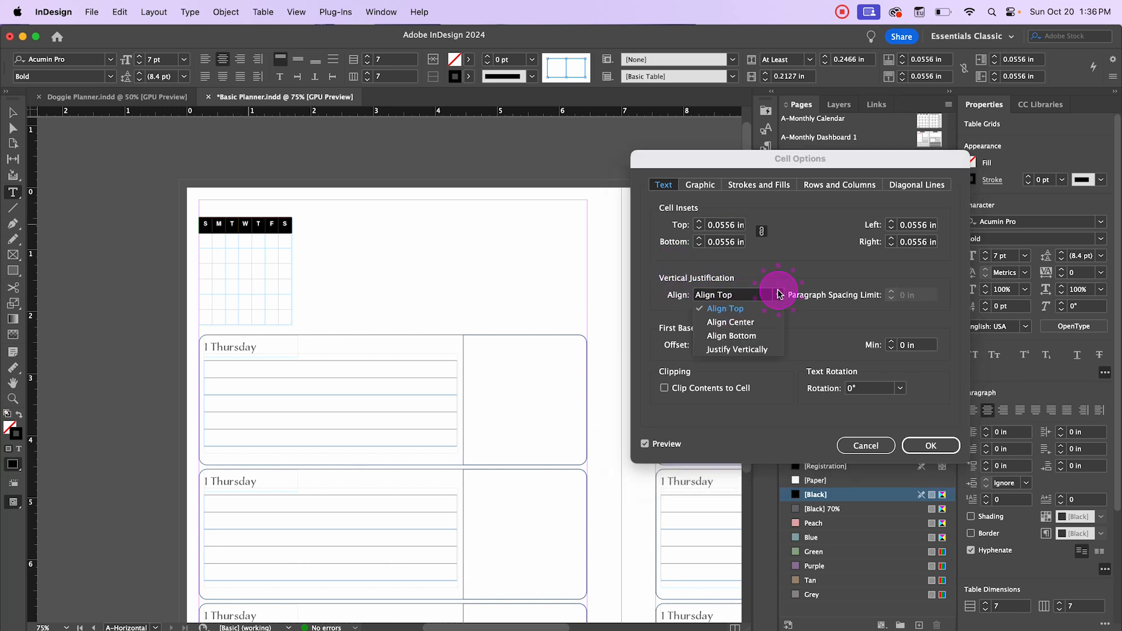
pyautogui.click(770, 321)
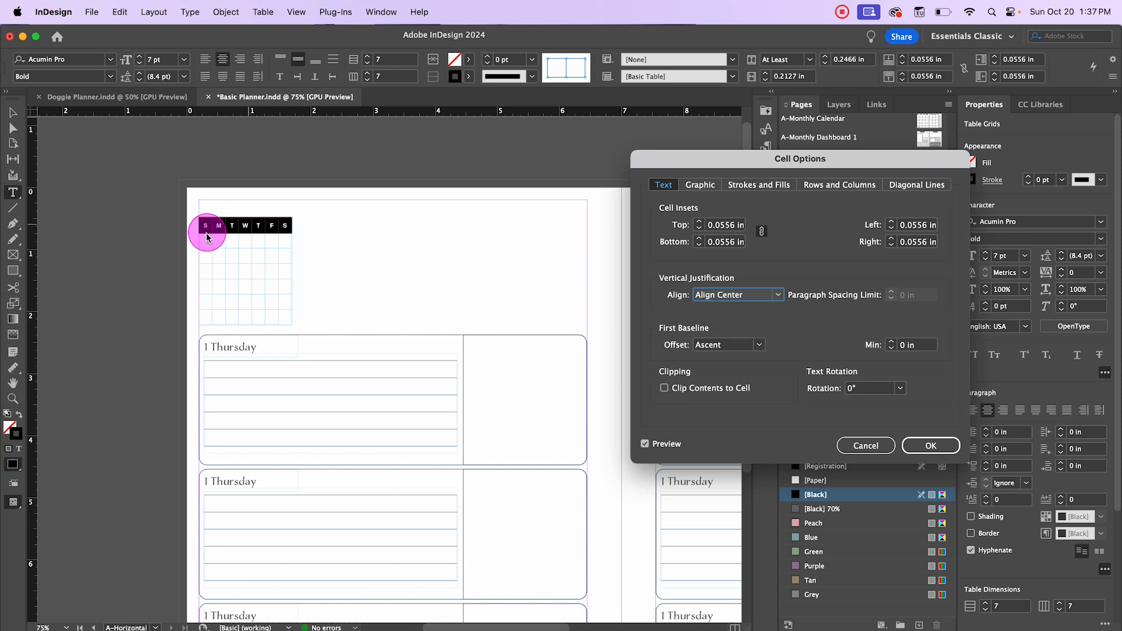
pyautogui.click(929, 444)
pyautogui.click(13, 112)
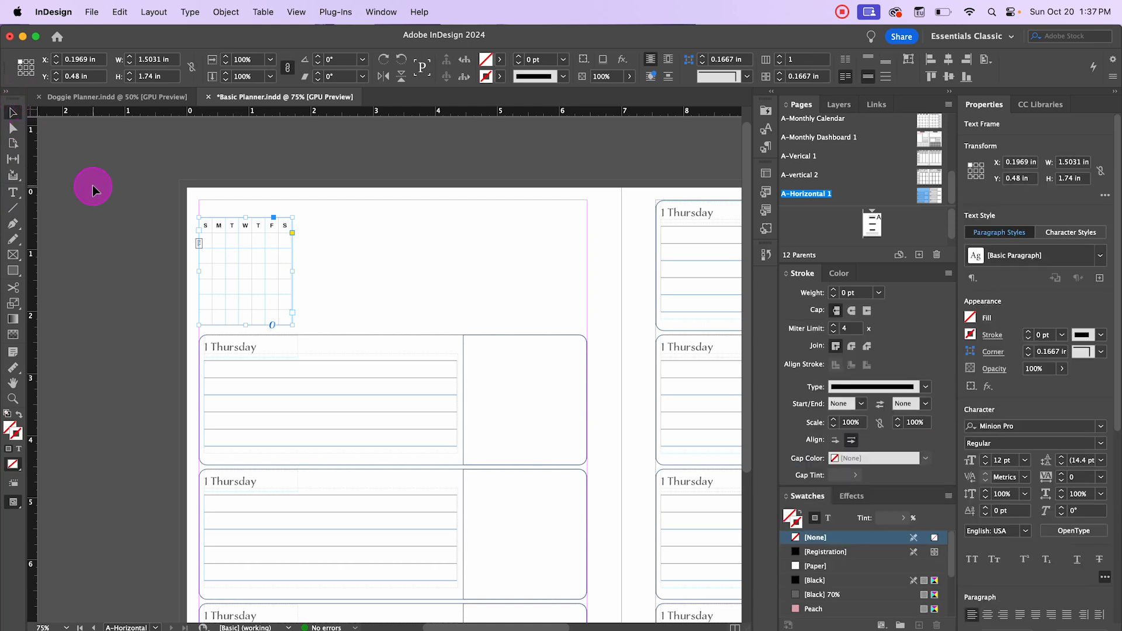
pyautogui.click(95, 209)
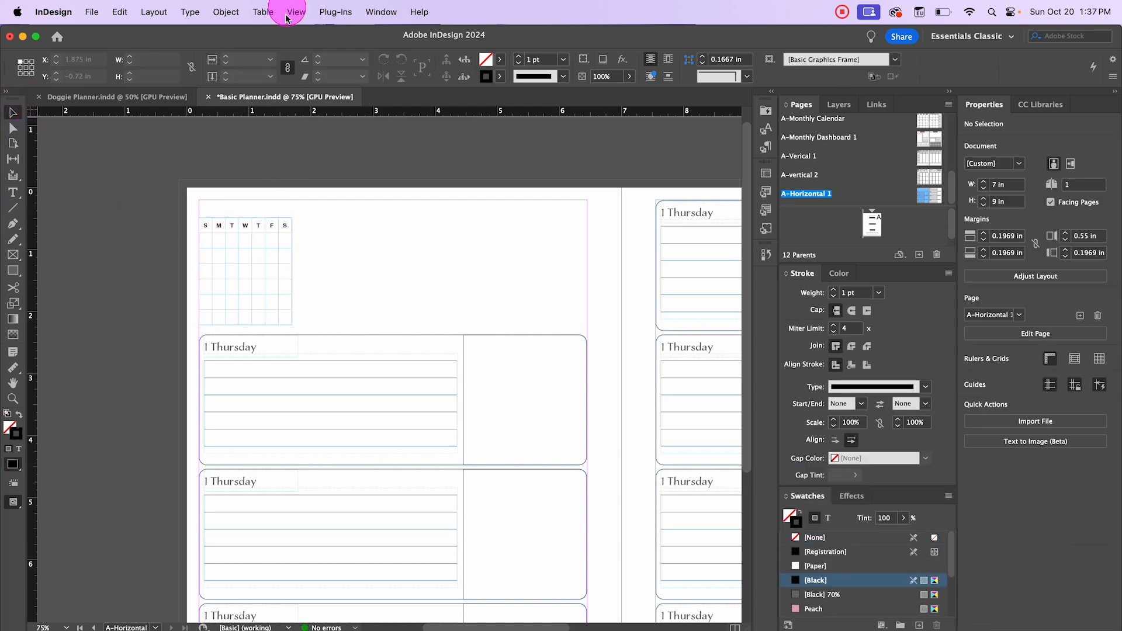
# - Apply the Mini Calendar Dates paragraph style to all cells in the six rows below the weekday initials
pyautogui.scroll(2, 243, 192)
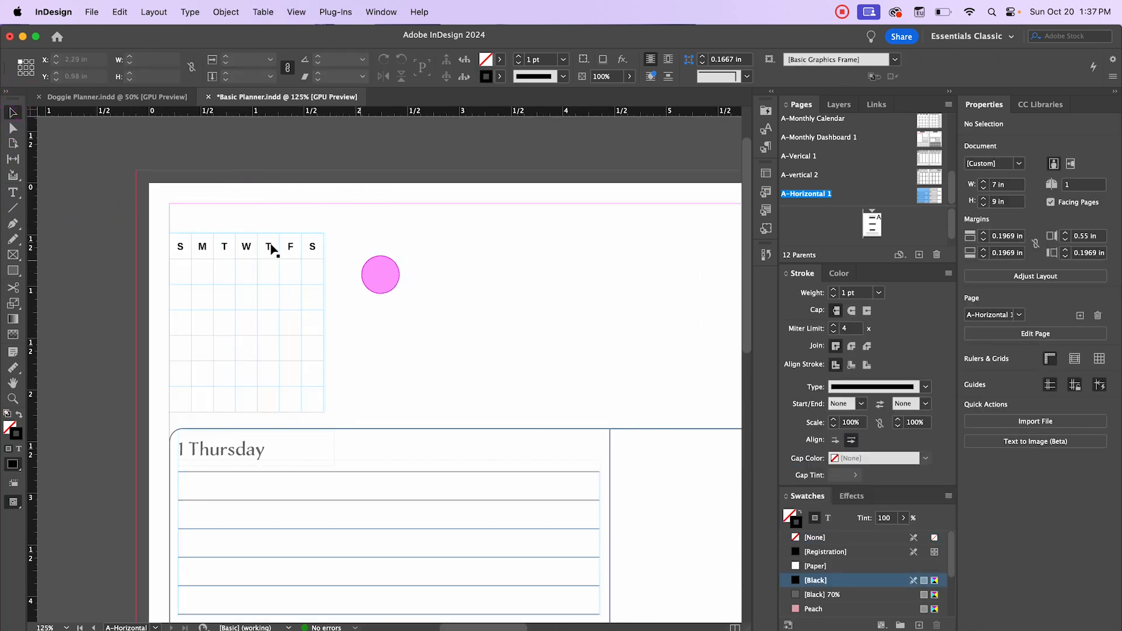
pyautogui.scroll(-3, 201, 247)
pyautogui.scroll(2, 201, 246)
pyautogui.doubleClick(212, 246)
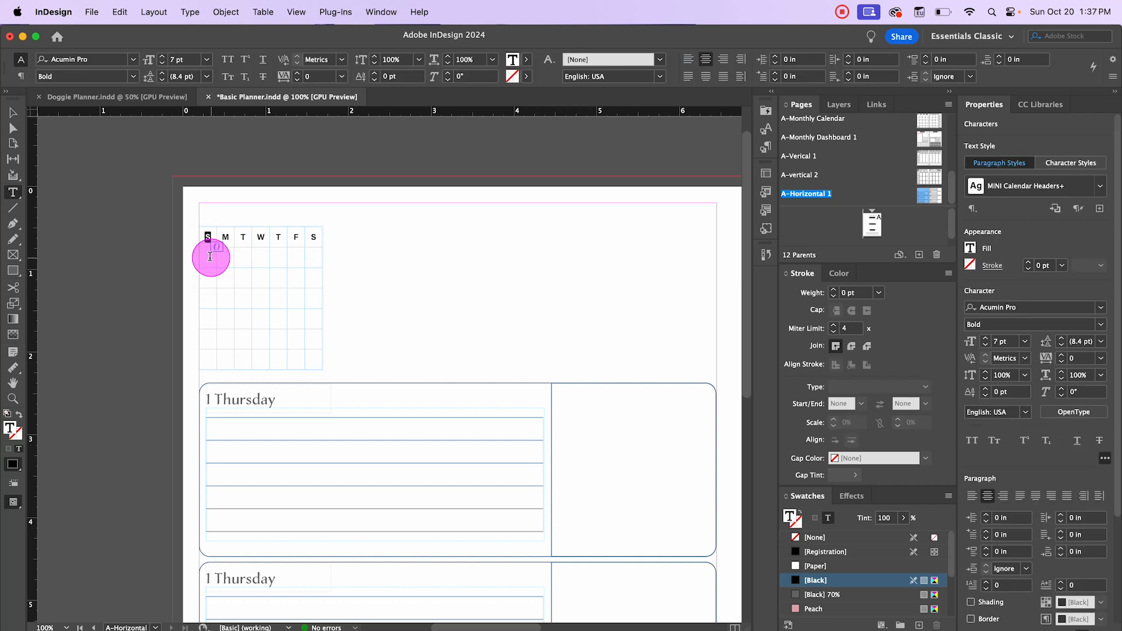
pyautogui.moveTo(205, 258); pyautogui.dragTo(310, 333)
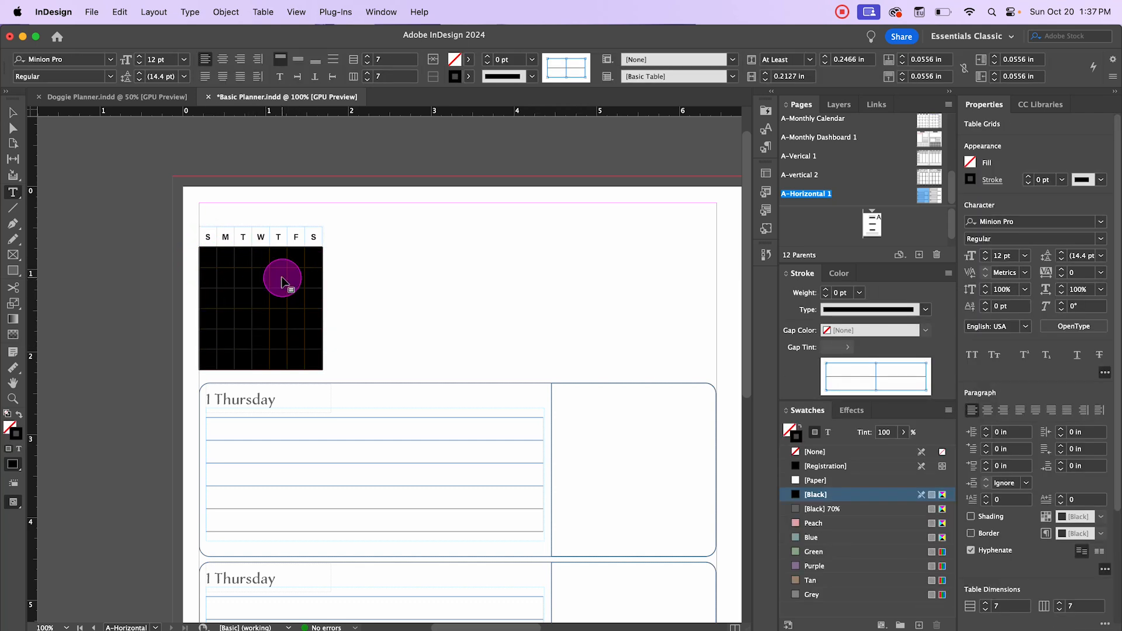
pyautogui.click(768, 150)
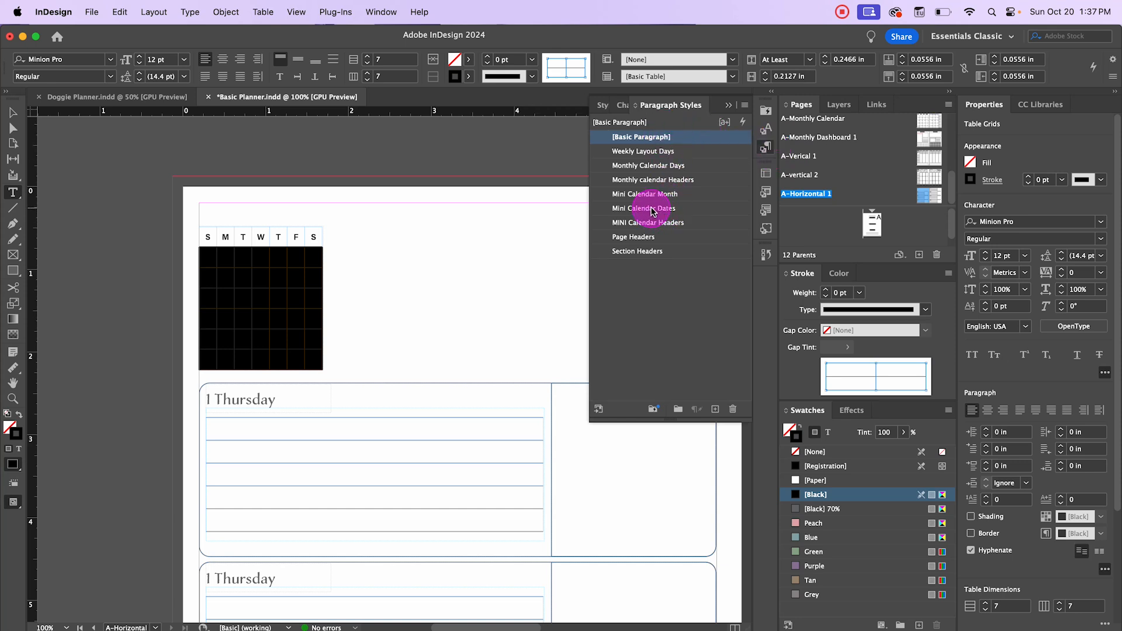
pyautogui.click(652, 208)
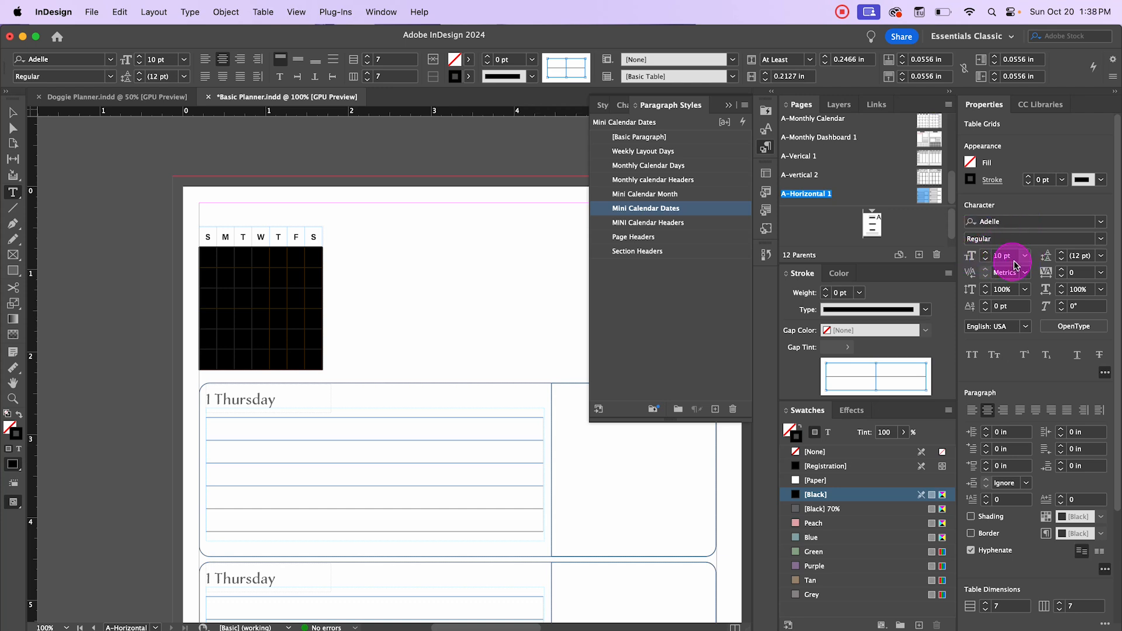
pyautogui.click(251, 267)
pyautogui.click(533, 295)
pyautogui.click(247, 258)
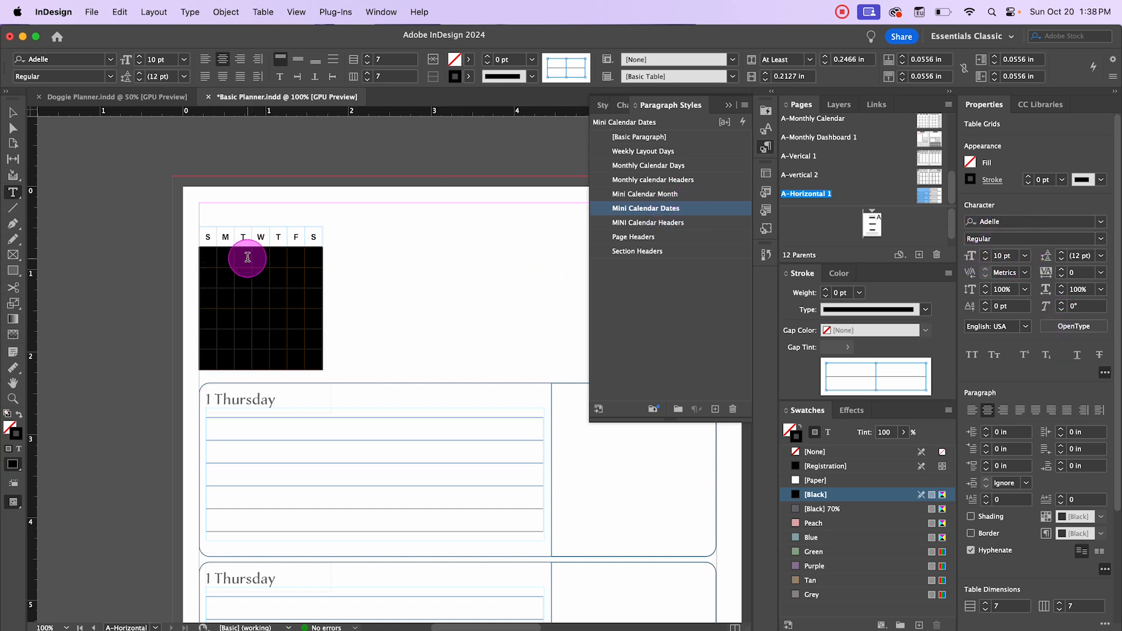
# - Enter the month's dates one per cell, starting with 1 under Monday in the first date row and continuing through the fifth
pyautogui.click(226, 257)
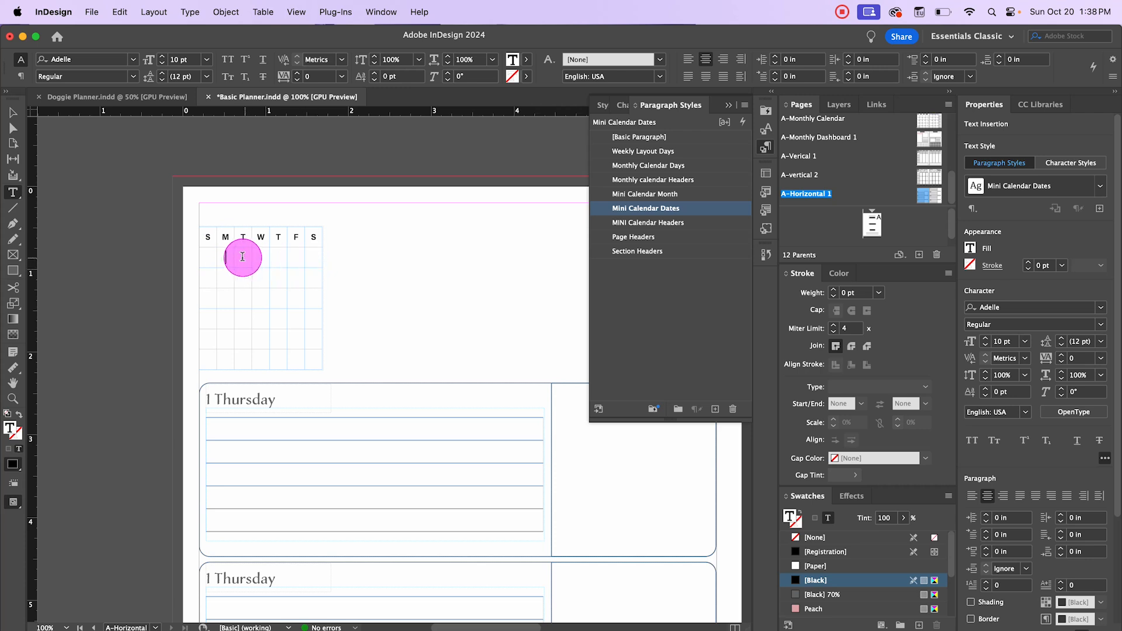
pyautogui.write('1')
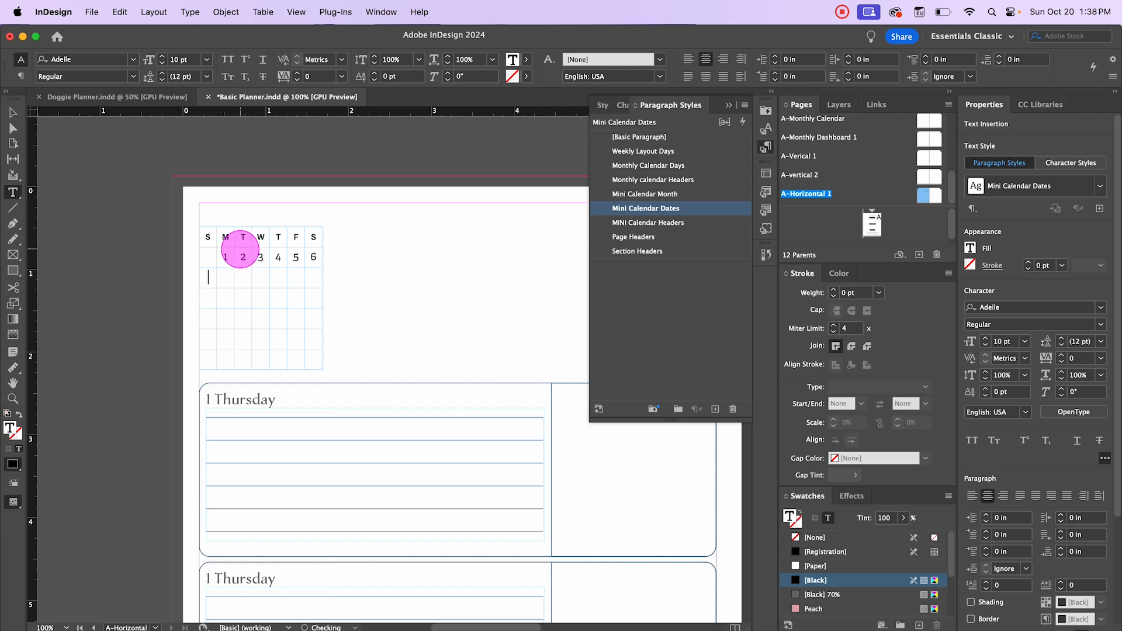
pyautogui.write('8')
pyautogui.press('Tab')
pyautogui.write('91216')
pyautogui.press('Tab')
pyautogui.write('17')
pyautogui.press('Tab')
pyautogui.write('18')
pyautogui.press('Tab')
pyautogui.write('20')
pyautogui.press('Tab')
pyautogui.write('1')
pyautogui.press('Tab')
pyautogui.write('26')
pyautogui.press('Tab')
pyautogui.write('2')
pyautogui.write('7')
pyautogui.press('Tab')
pyautogui.write('28')
pyautogui.press('Tab')
pyautogui.write('29')
pyautogui.press('Tab')
pyautogui.write('31')
pyautogui.press('Tab')
pyautogui.write('32')
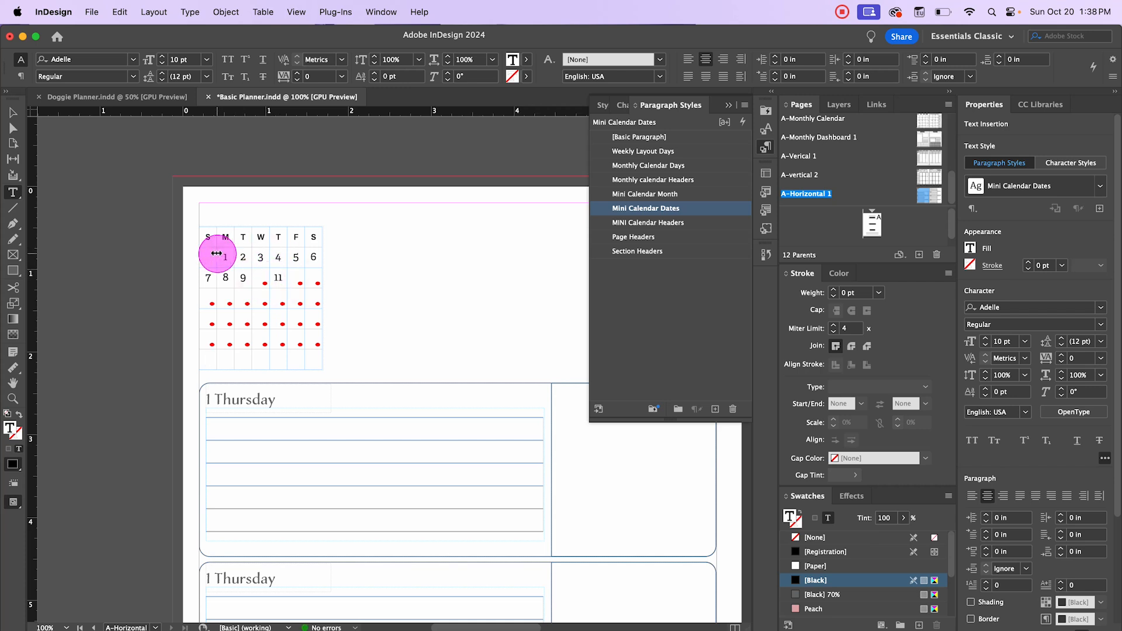
# - Select all the date cells in the mini calendar and reduce their text size to 7 pt
pyautogui.moveTo(214, 254); pyautogui.dragTo(311, 354)
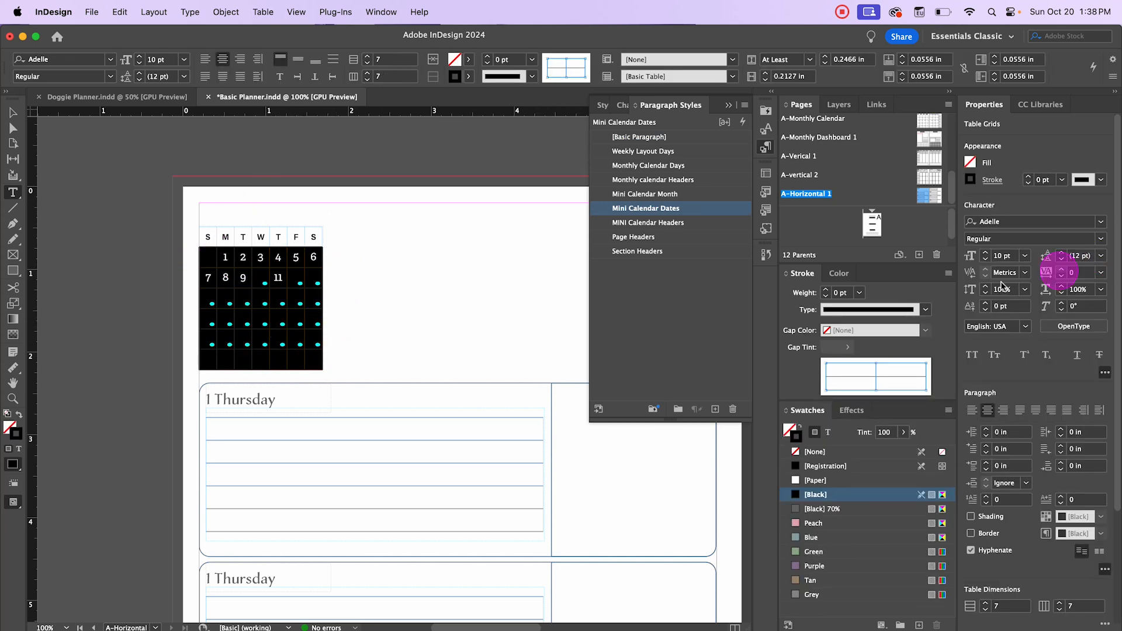
pyautogui.click(986, 259)
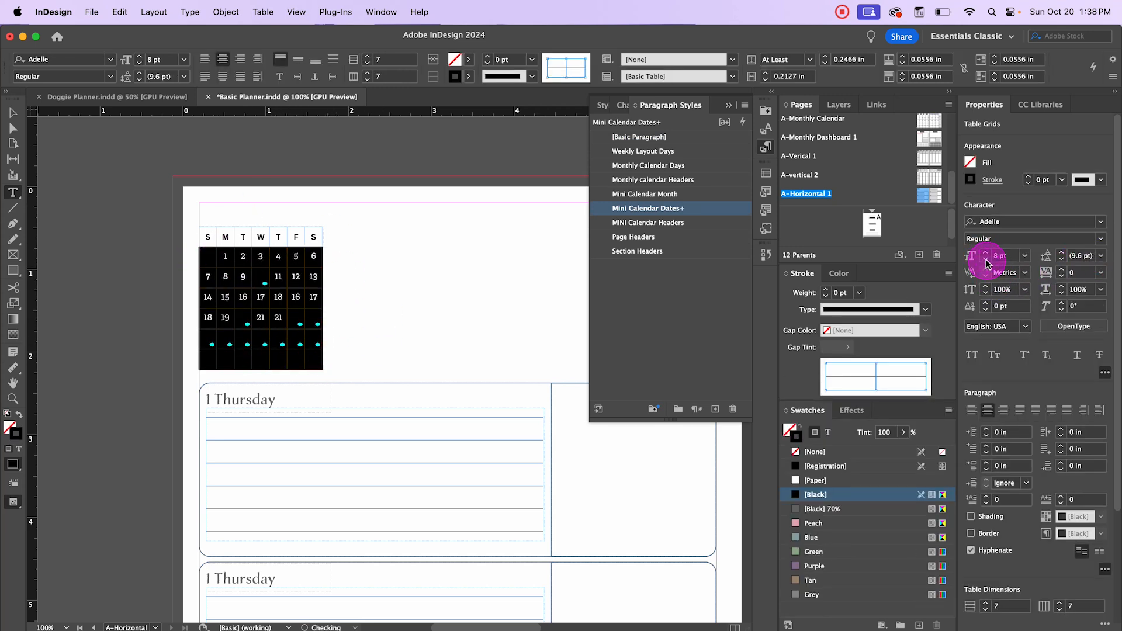
pyautogui.click(986, 258)
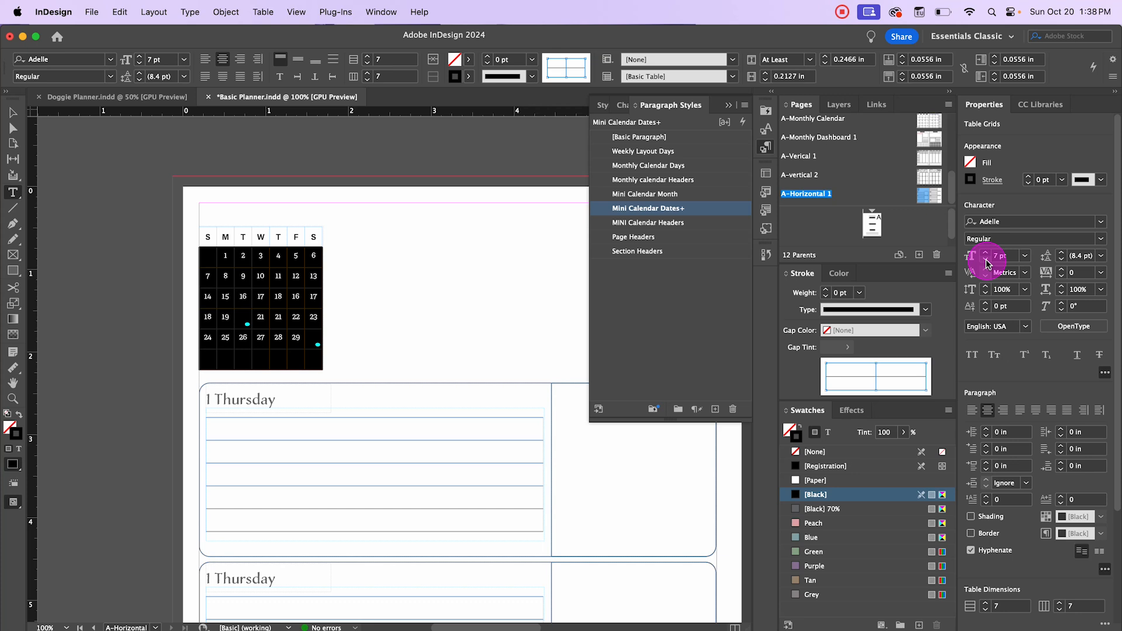
# - Set the vertical justification of the date cells to Align Center, reduce their text size to 6 pt, and deselect the table
pyautogui.rightClick(269, 305)
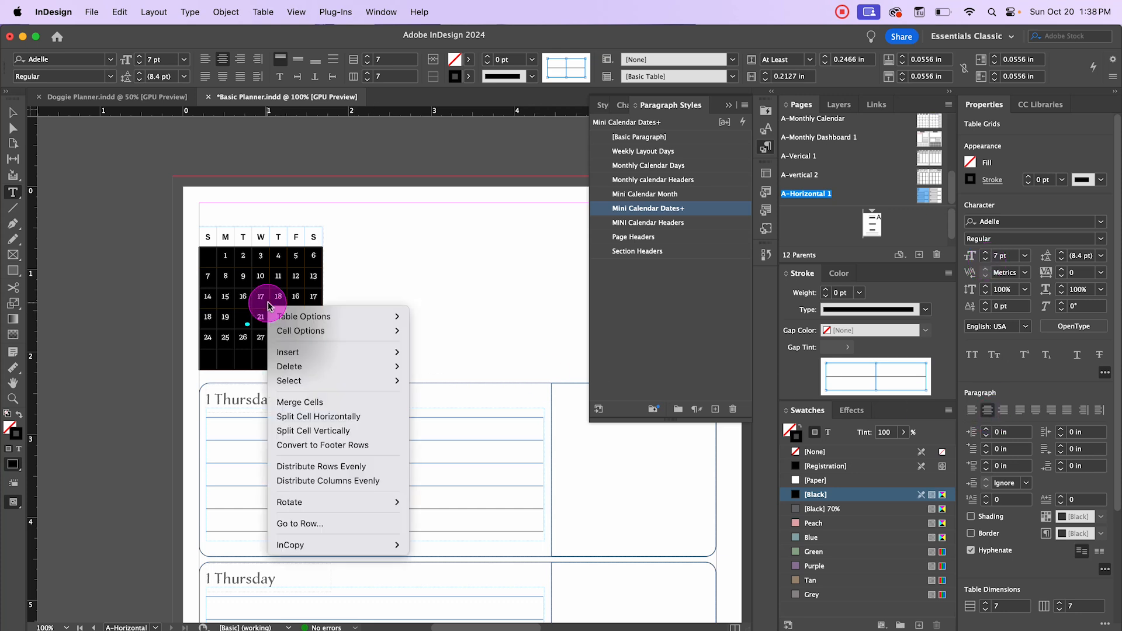
pyautogui.click(311, 336)
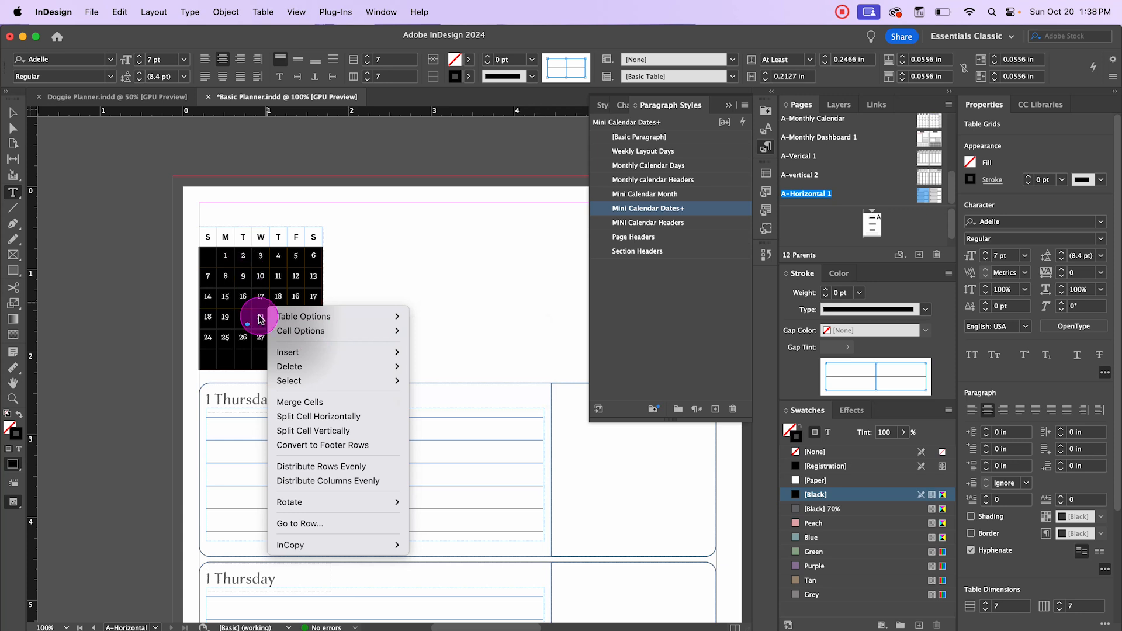
pyautogui.moveTo(292, 330)
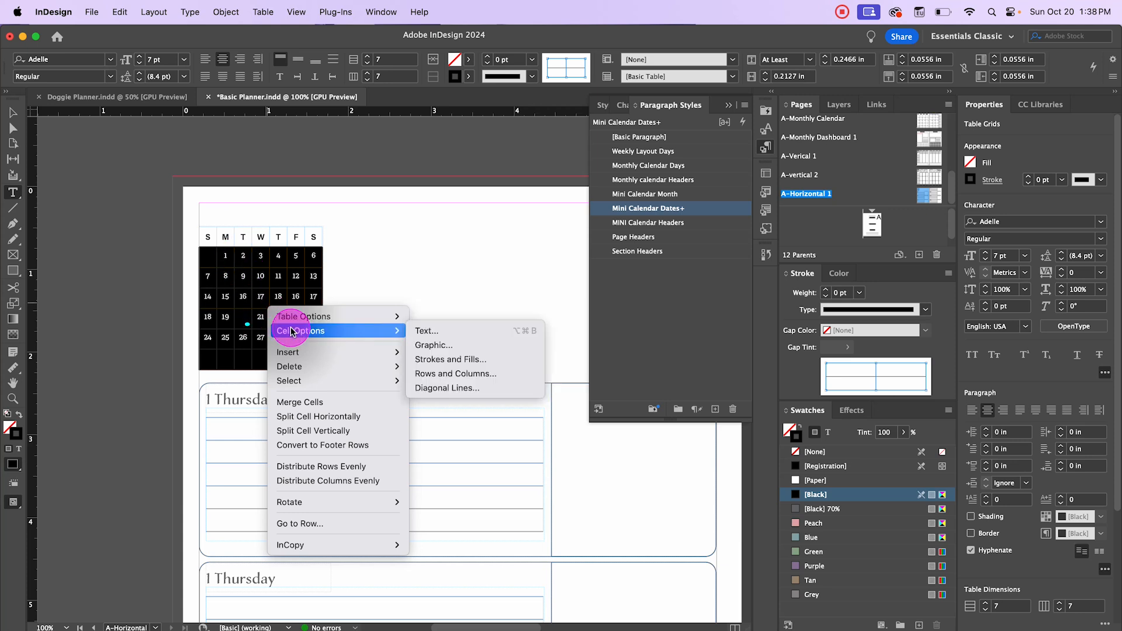
pyautogui.click(437, 333)
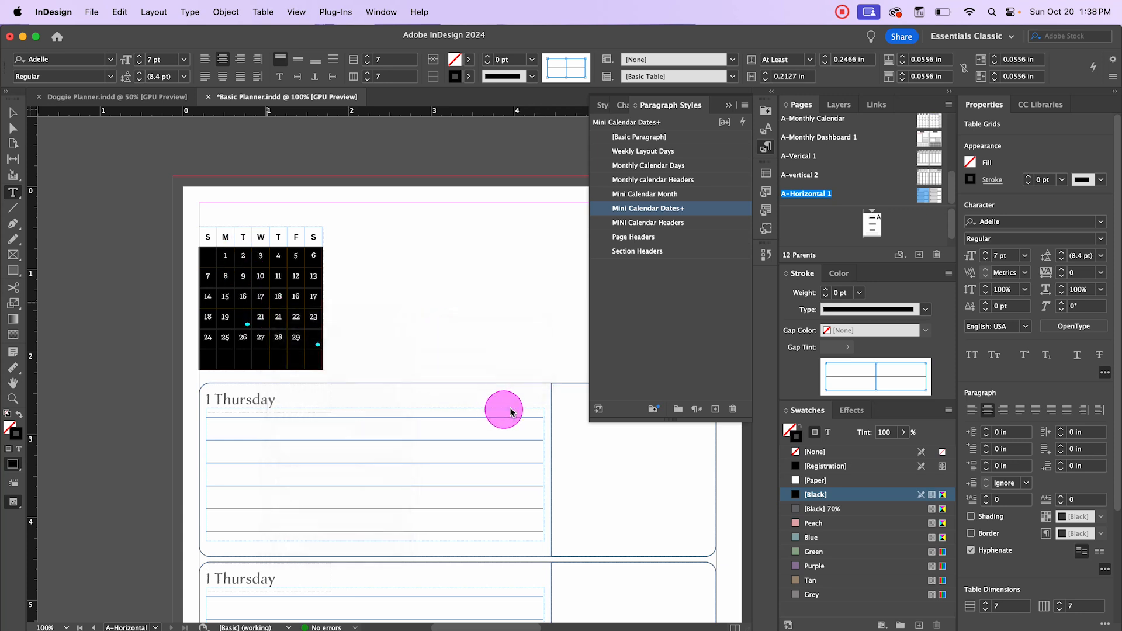
pyautogui.click(776, 295)
pyautogui.click(767, 325)
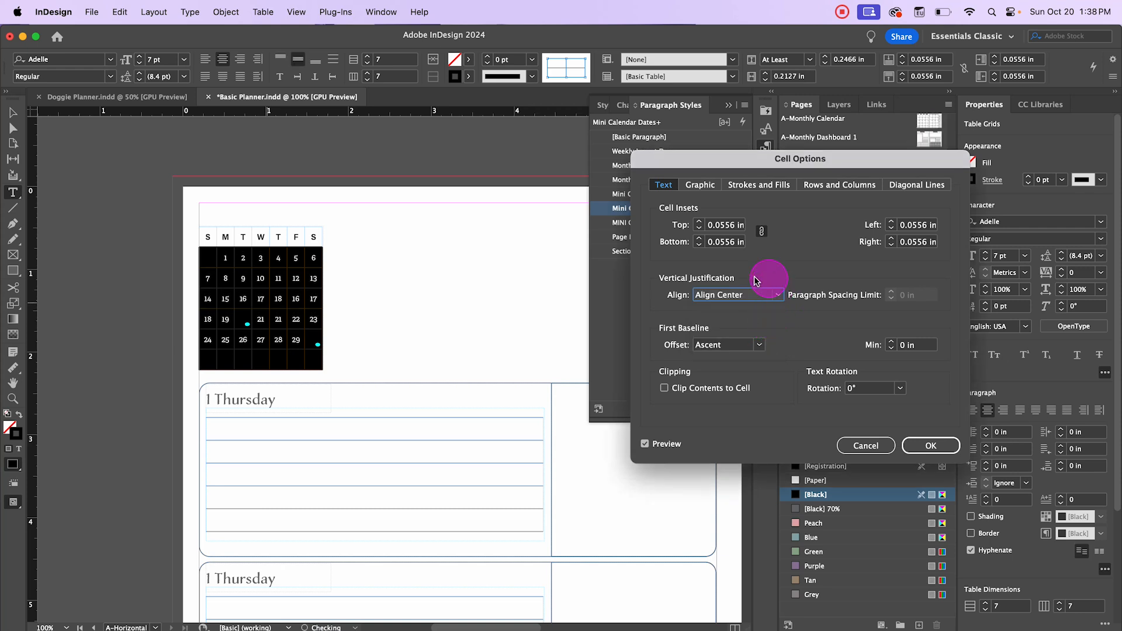
pyautogui.click(930, 445)
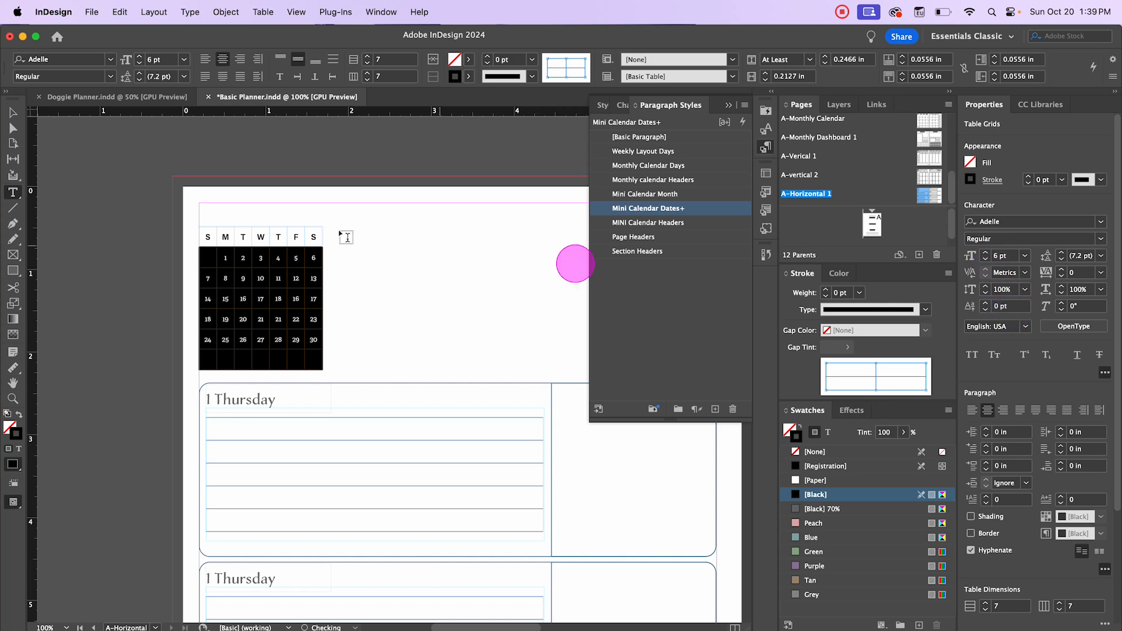
pyautogui.click(12, 112)
pyautogui.click(118, 228)
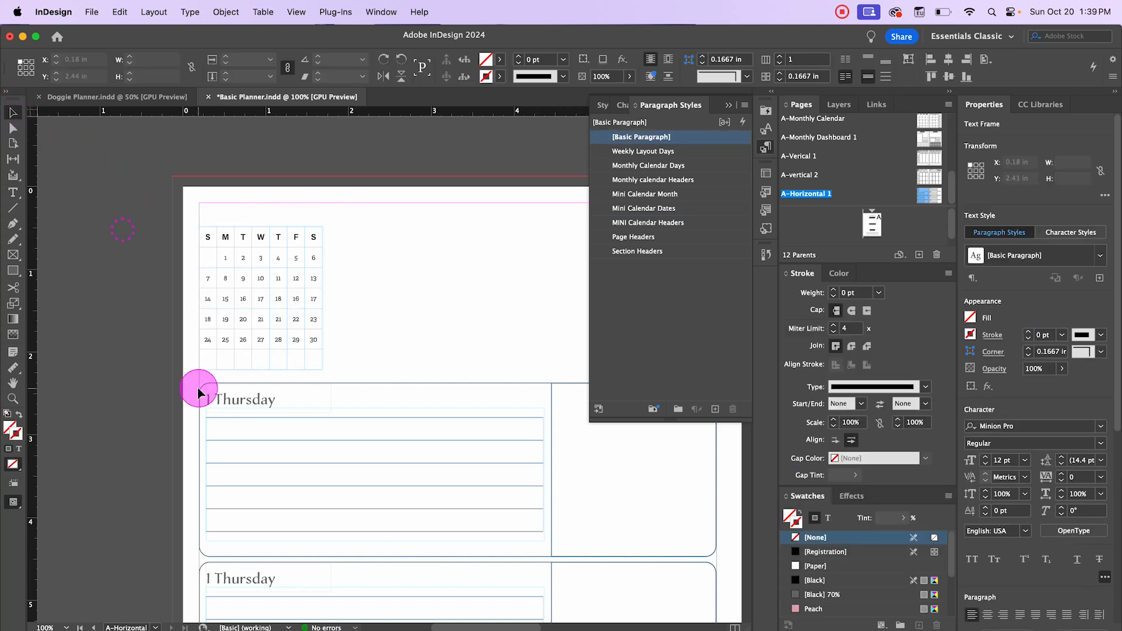
# - Correct the mini calendar's dates so they run consecutively through 31, and check the page in preview mode
pyautogui.doubleClick(248, 321)
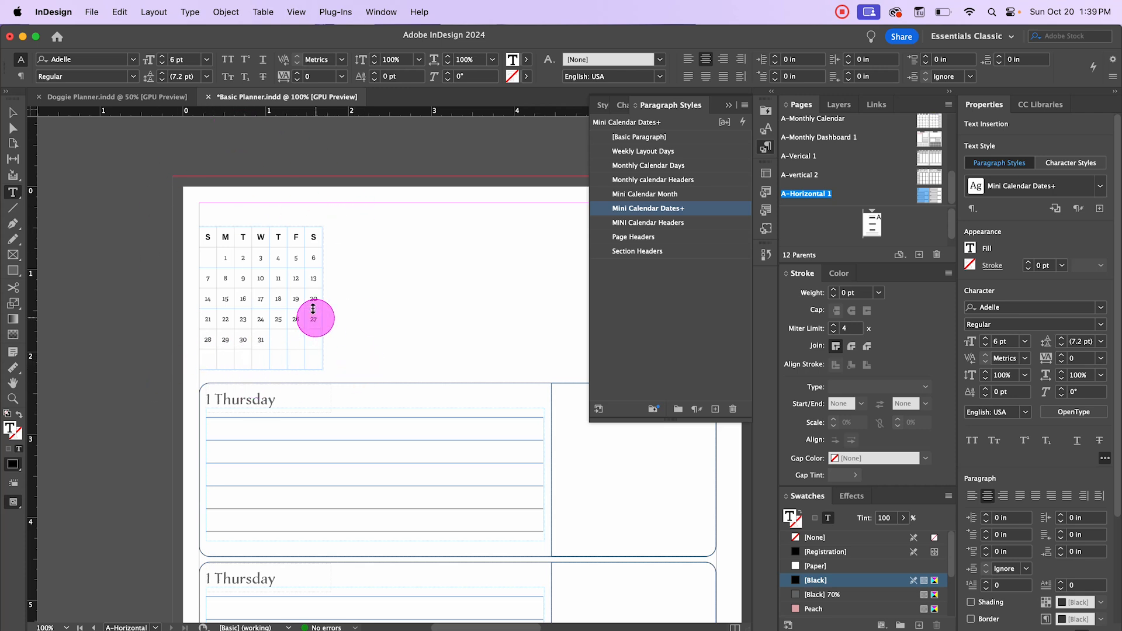
pyautogui.click(12, 113)
pyautogui.click(125, 233)
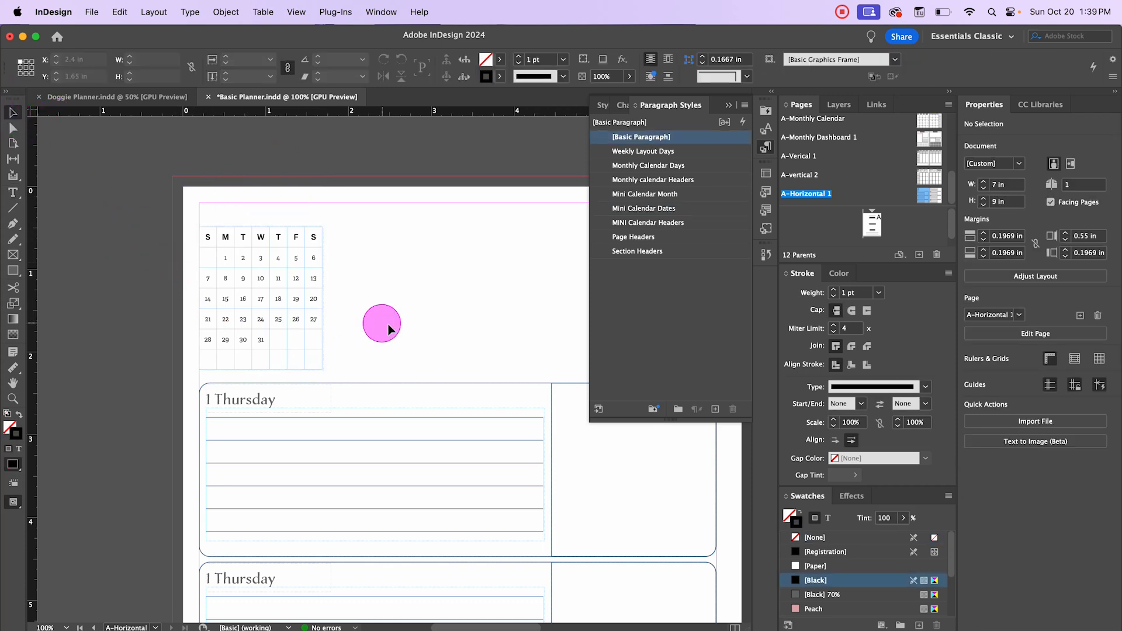
pyautogui.press('w')
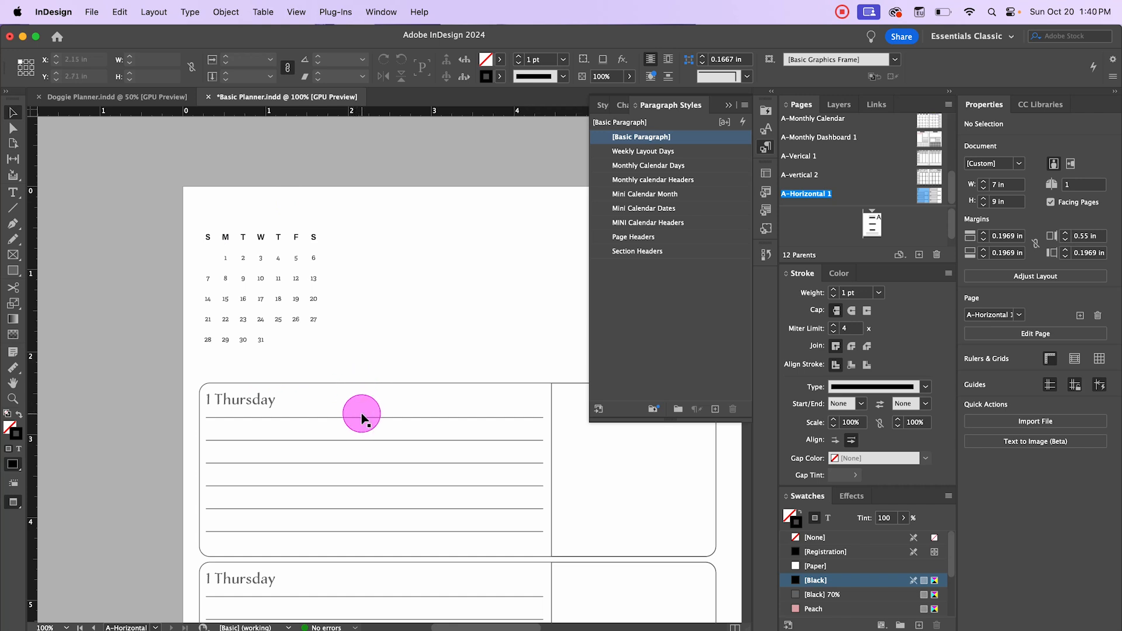
pyautogui.press('w')
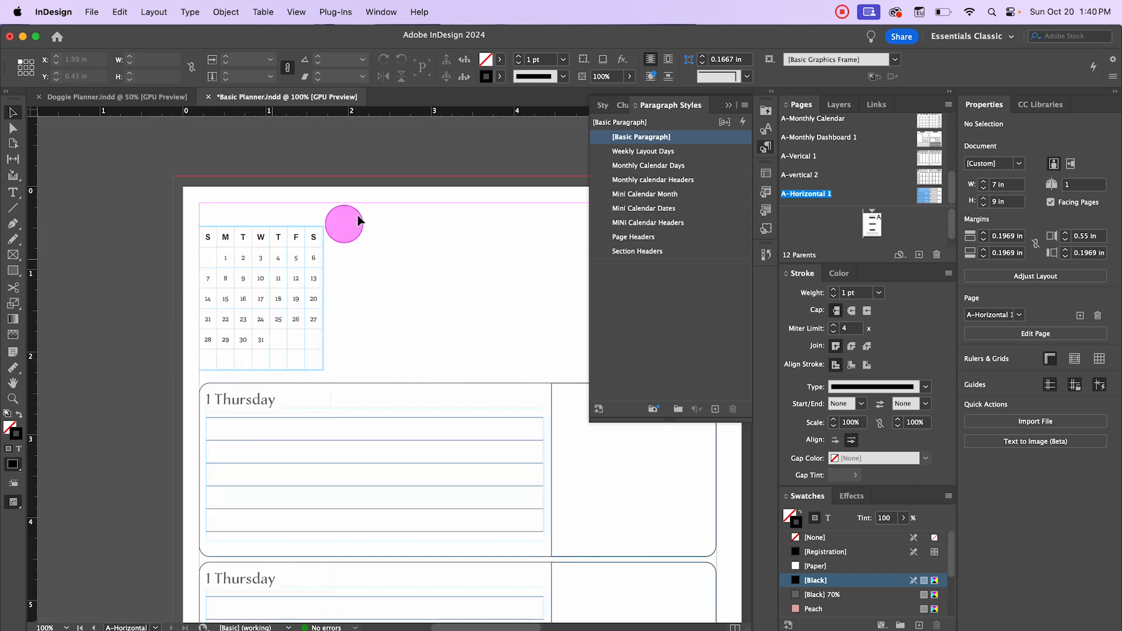
# - Create a text frame about 1.5 by 0.28 in directly above the mini calendar and enter the month title JANUARY '25
pyautogui.moveTo(407, 179); pyautogui.dragTo(341, 219)
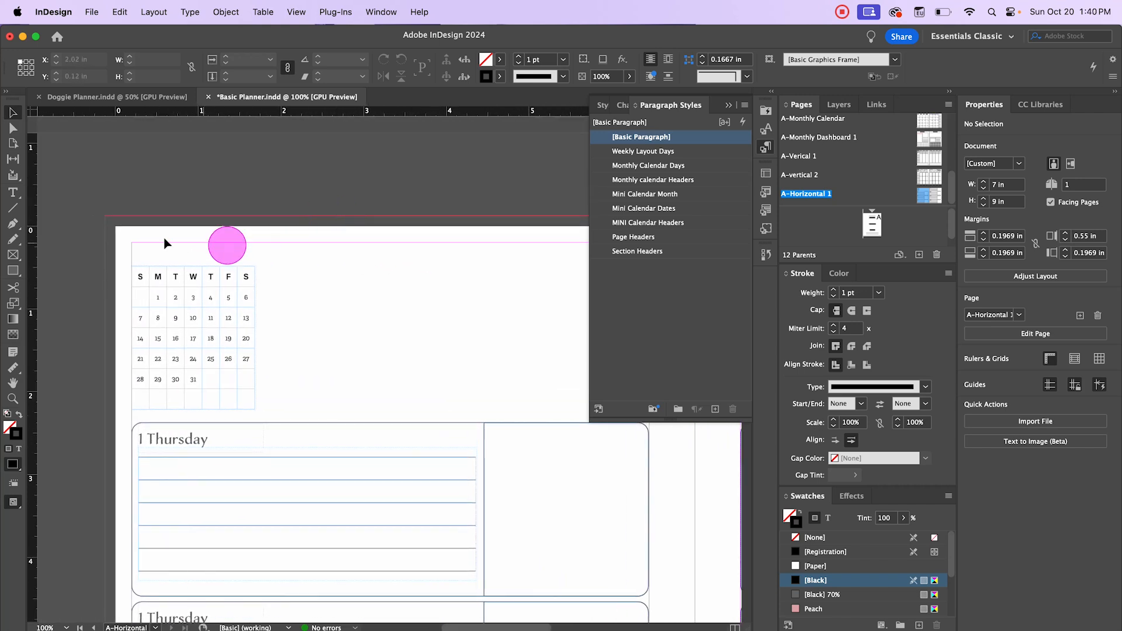
pyautogui.click(16, 192)
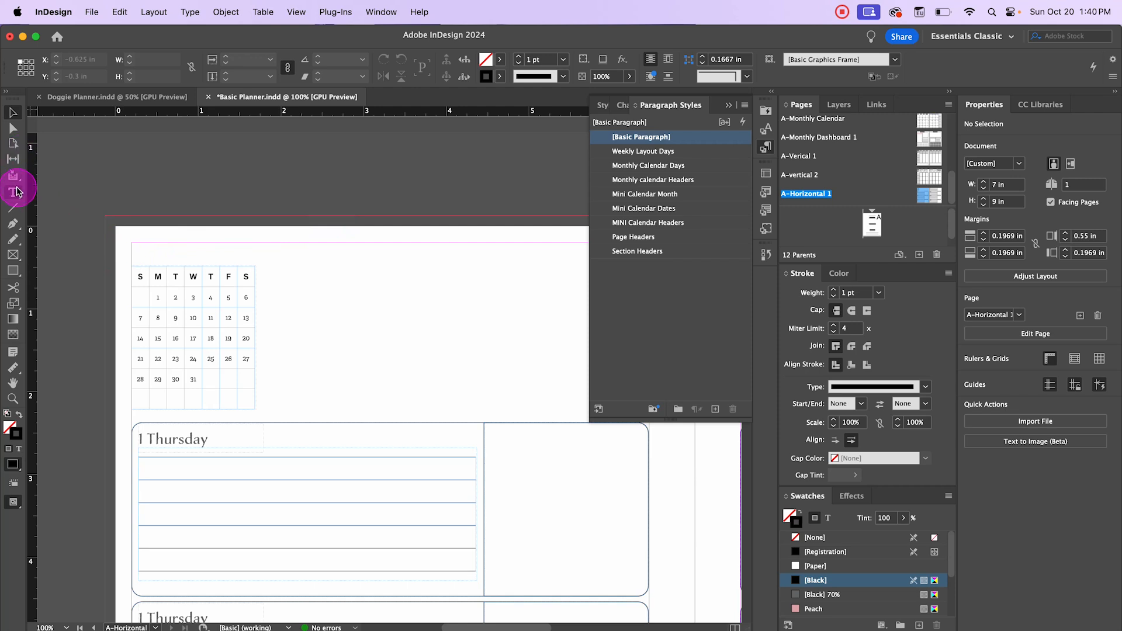
pyautogui.click(15, 193)
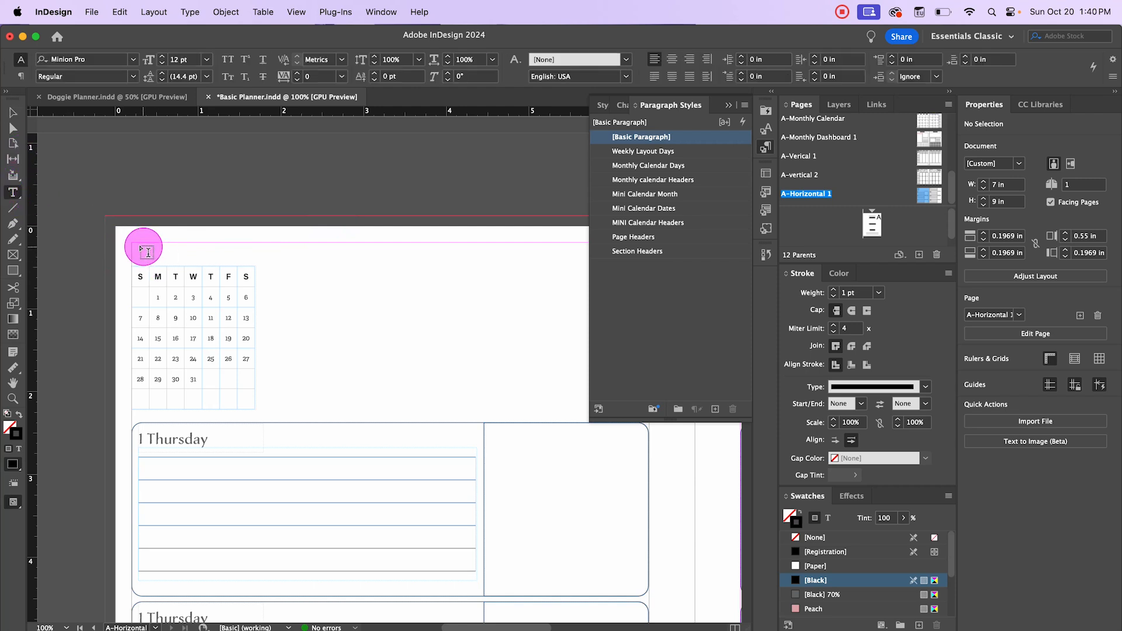
pyautogui.moveTo(136, 246); pyautogui.dragTo(258, 268)
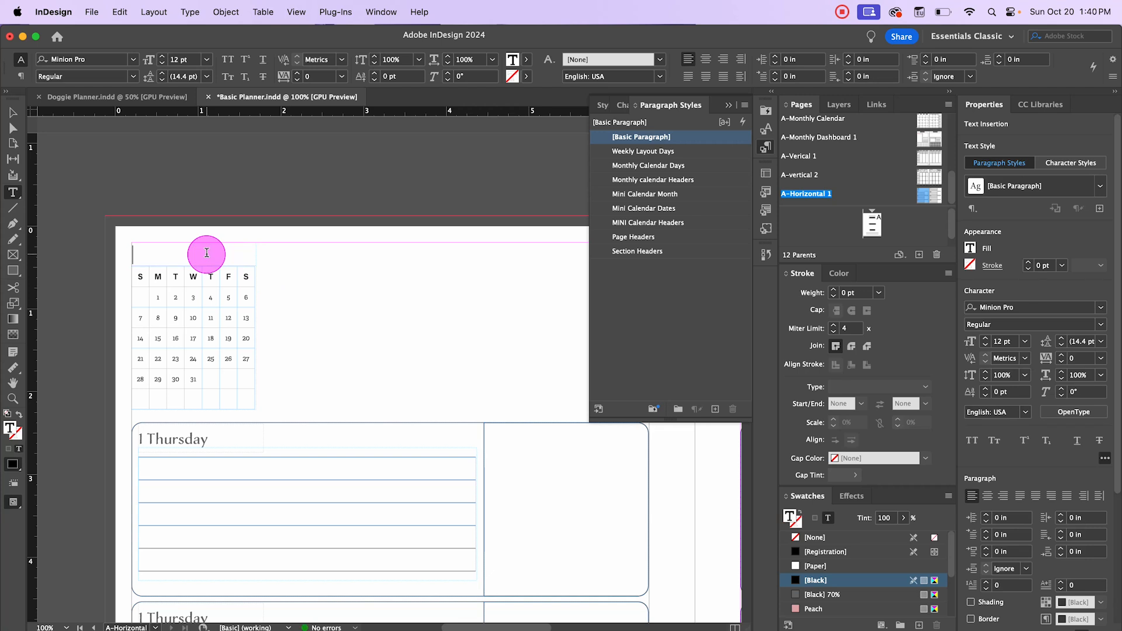
pyautogui.write('Ja')
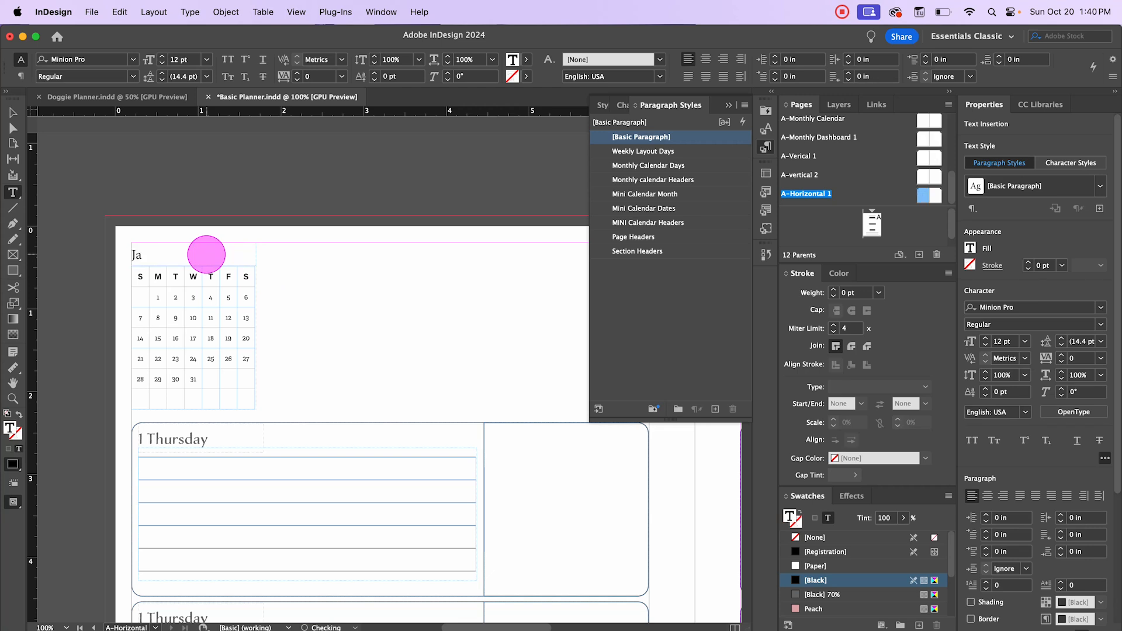
pyautogui.press('BackSpace')
pyautogui.press('BackSpace')
pyautogui.write('JANUA')
pyautogui.click(12, 112)
pyautogui.click(168, 200)
pyautogui.click(282, 274)
# - Center the JANUARY '25 title, apply the Mini Calendar Month paragraph style to it, and deselect it
pyautogui.click(182, 251)
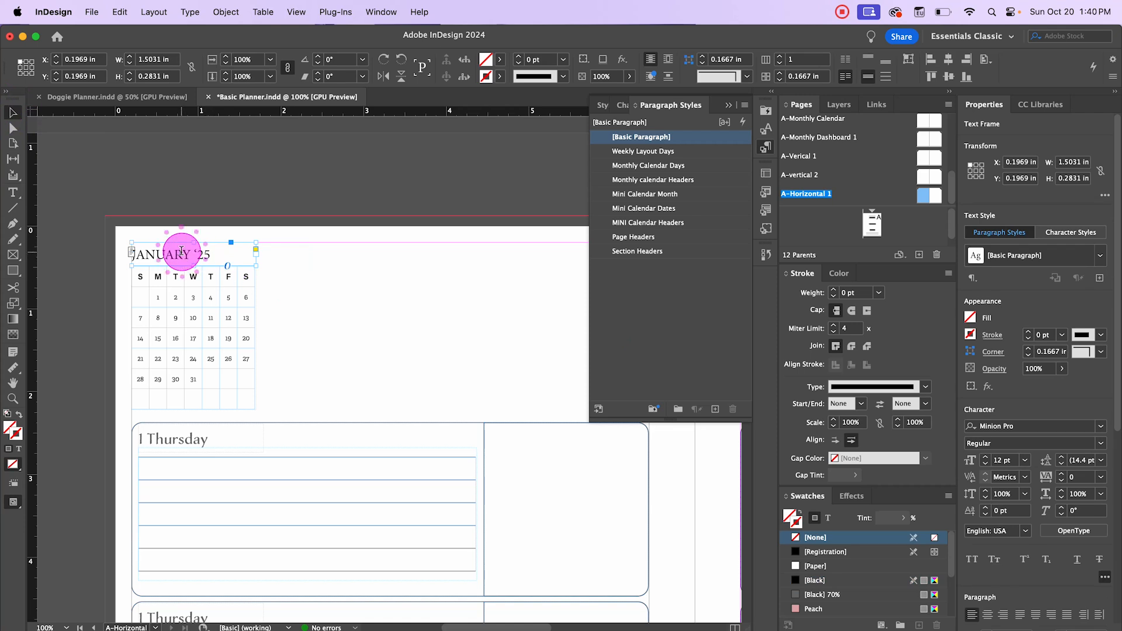
pyautogui.doubleClick(182, 251)
pyautogui.moveTo(213, 255); pyautogui.dragTo(131, 256)
pyautogui.click(993, 496)
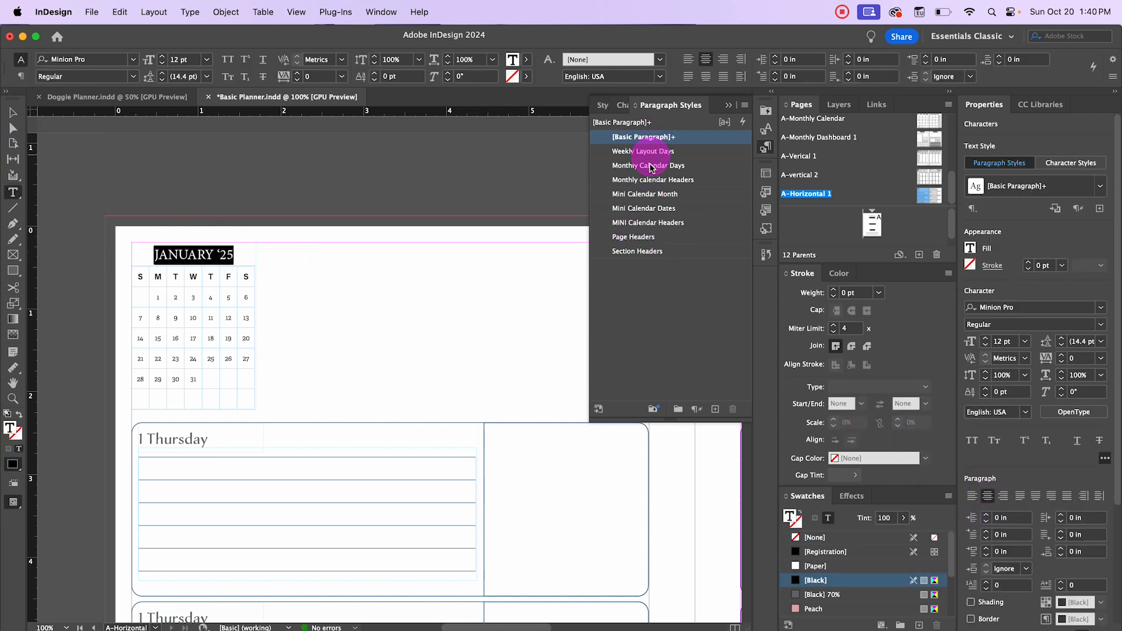
pyautogui.click(647, 193)
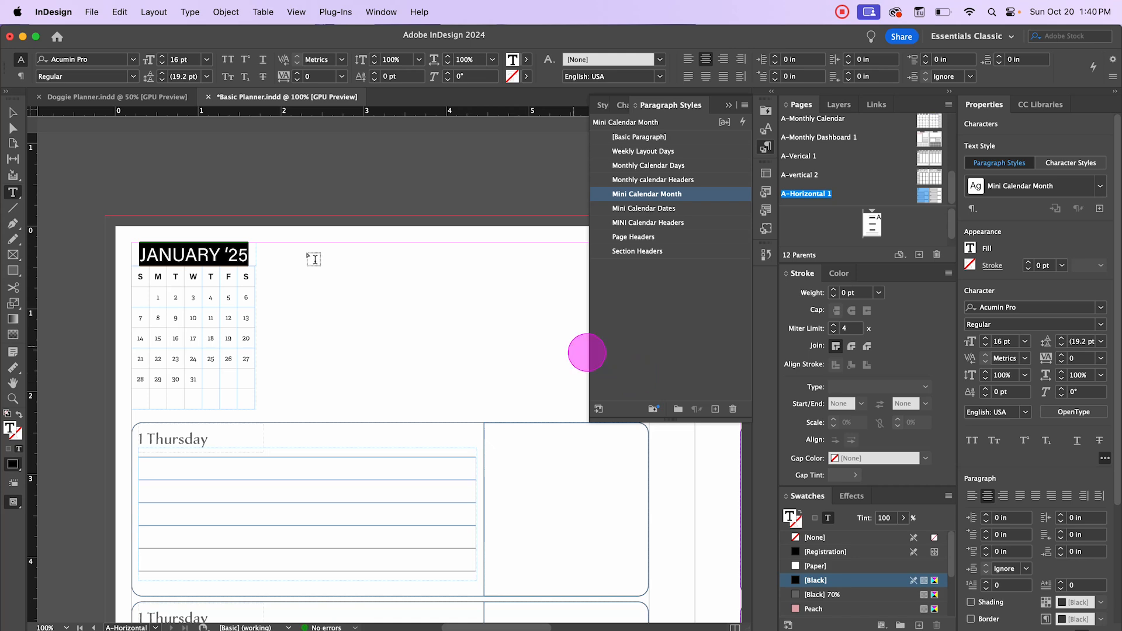
pyautogui.click(13, 112)
pyautogui.click(130, 150)
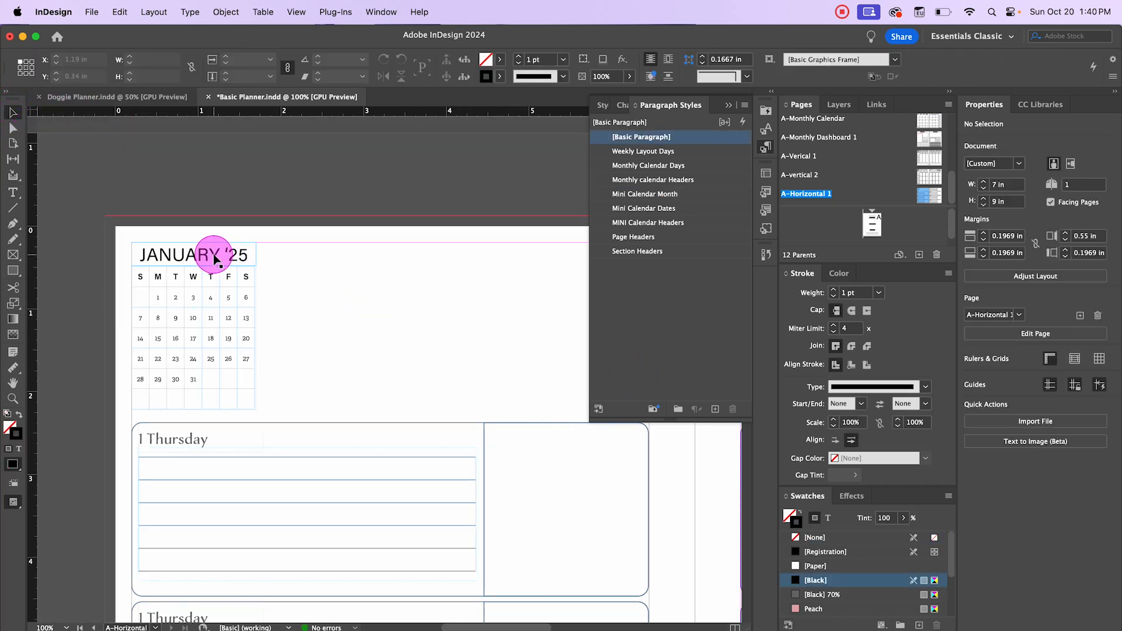
# - Reduce the text size of the JANUARY '25 title to 13 pt and deselect it
pyautogui.doubleClick(214, 257)
pyautogui.click(12, 112)
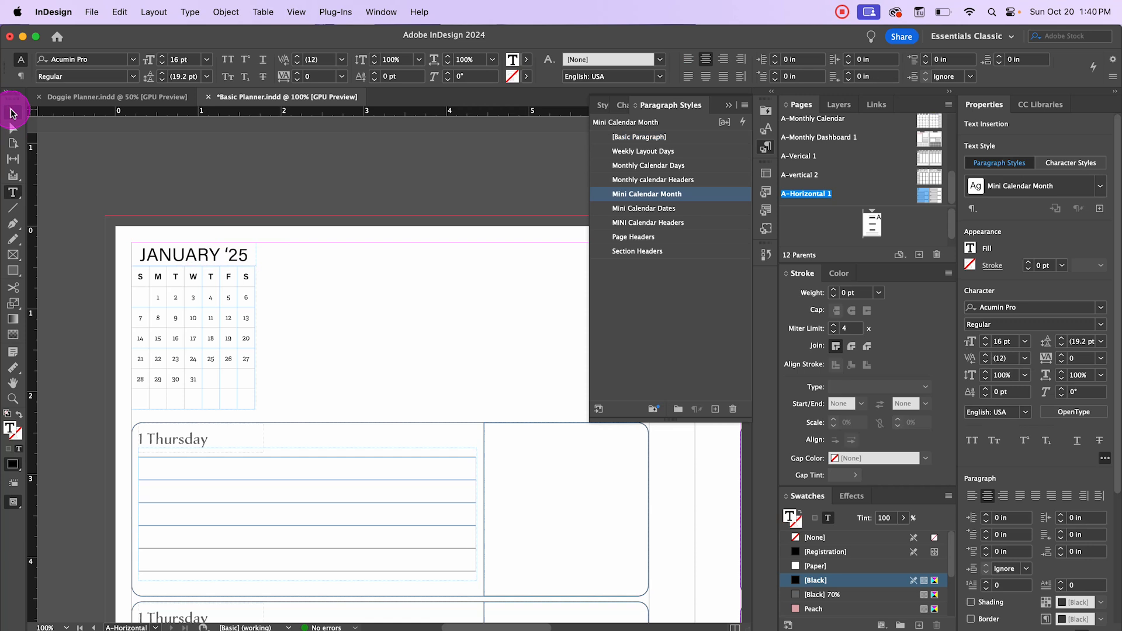
pyautogui.click(142, 173)
pyautogui.press('w')
pyautogui.press('w')
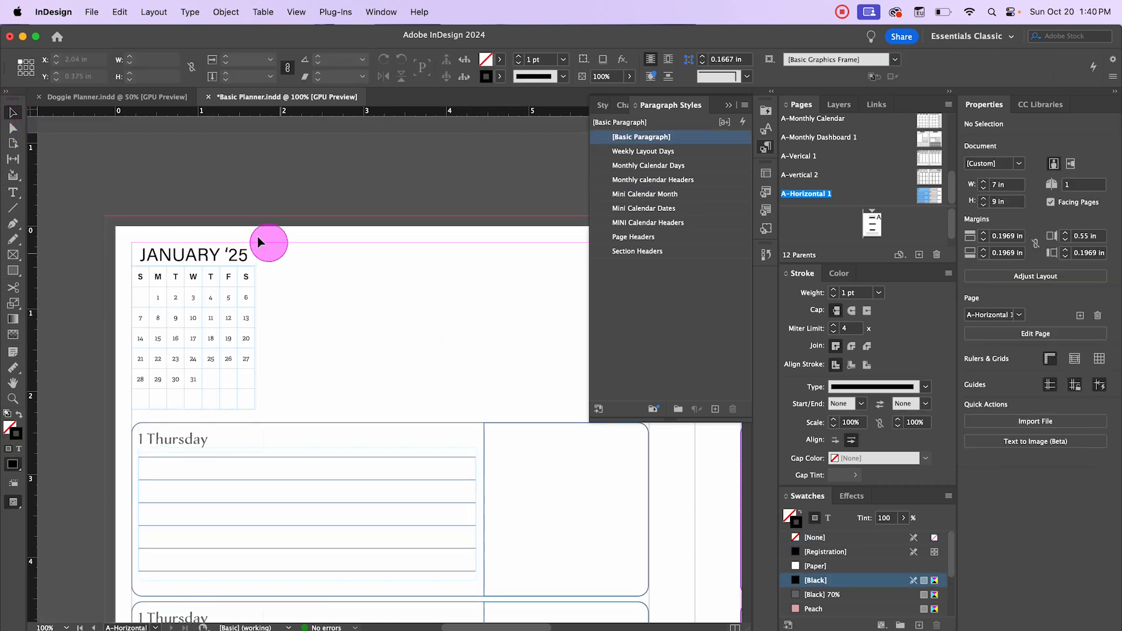
pyautogui.doubleClick(200, 258)
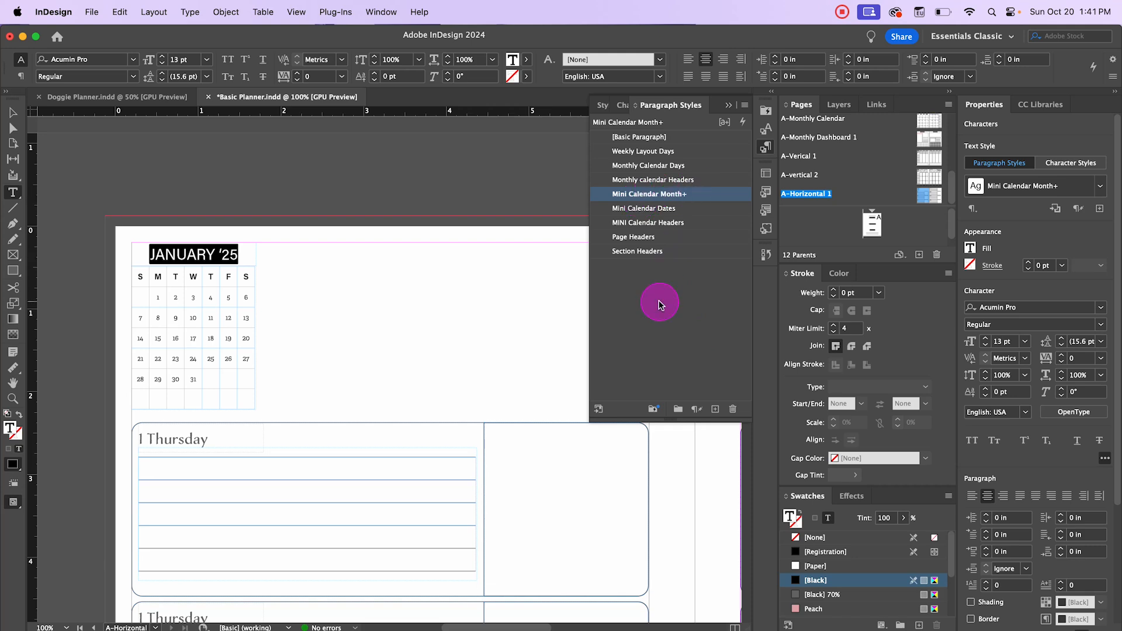
pyautogui.click(13, 113)
pyautogui.click(201, 176)
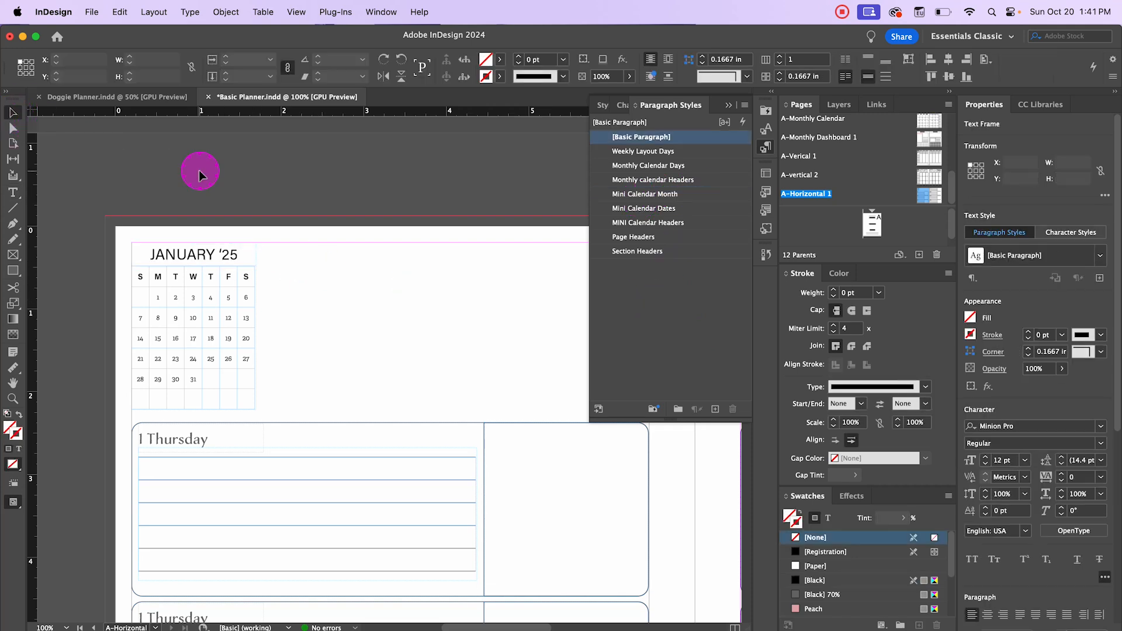
# - Preview alternative active Adobe fonts on the JANUARY '25 title
pyautogui.doubleClick(236, 254)
pyautogui.moveTo(237, 254); pyautogui.dragTo(146, 253)
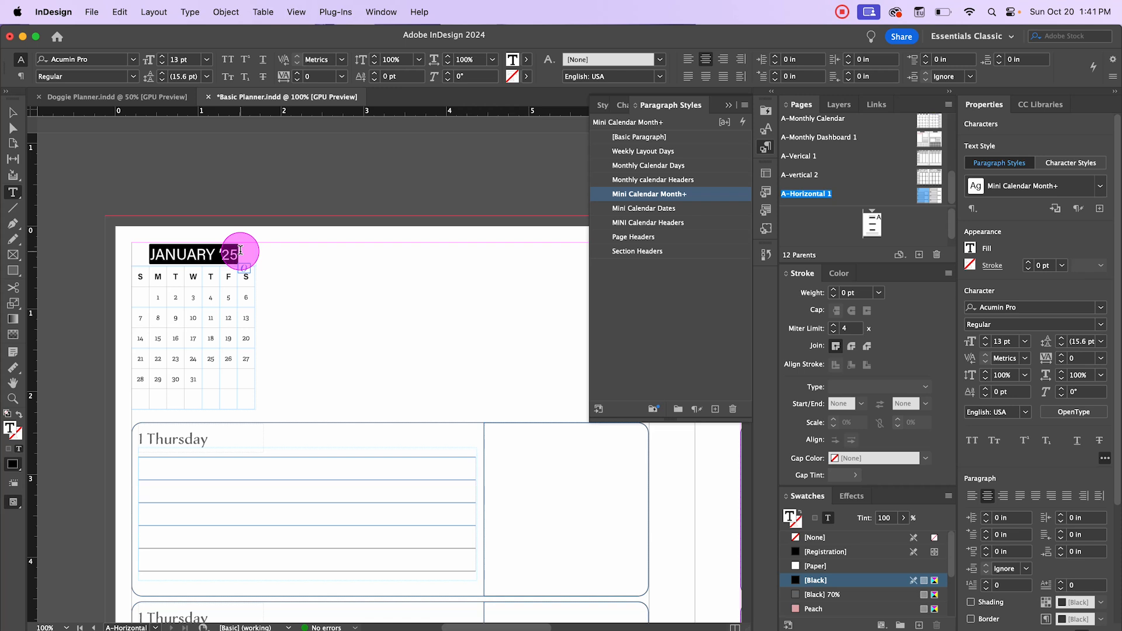
pyautogui.click(1100, 307)
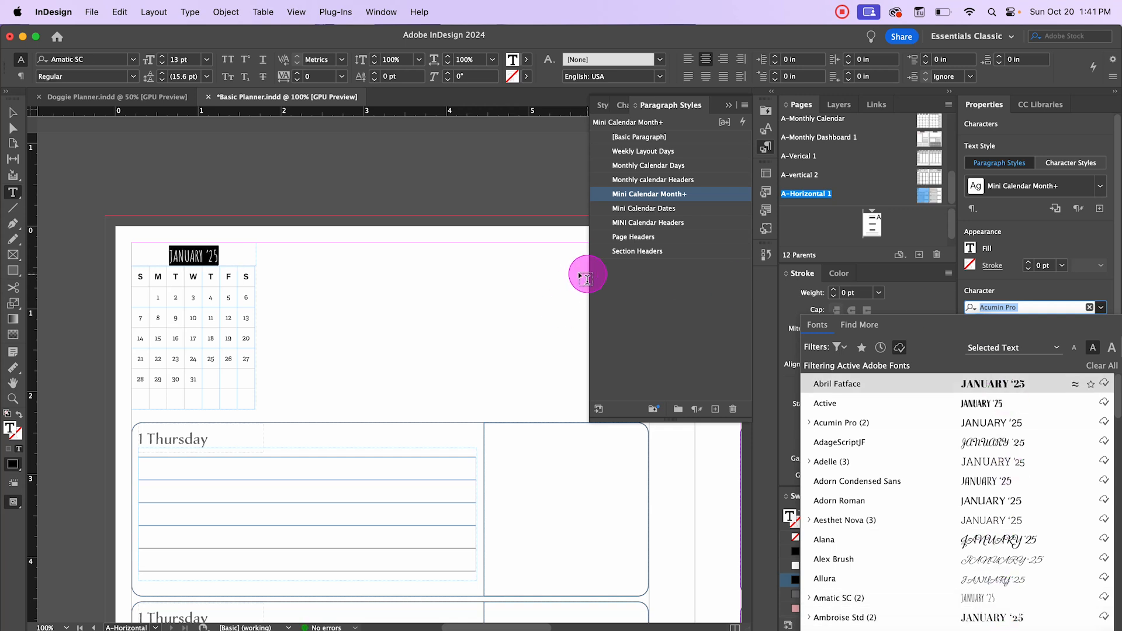
pyautogui.click(1090, 237)
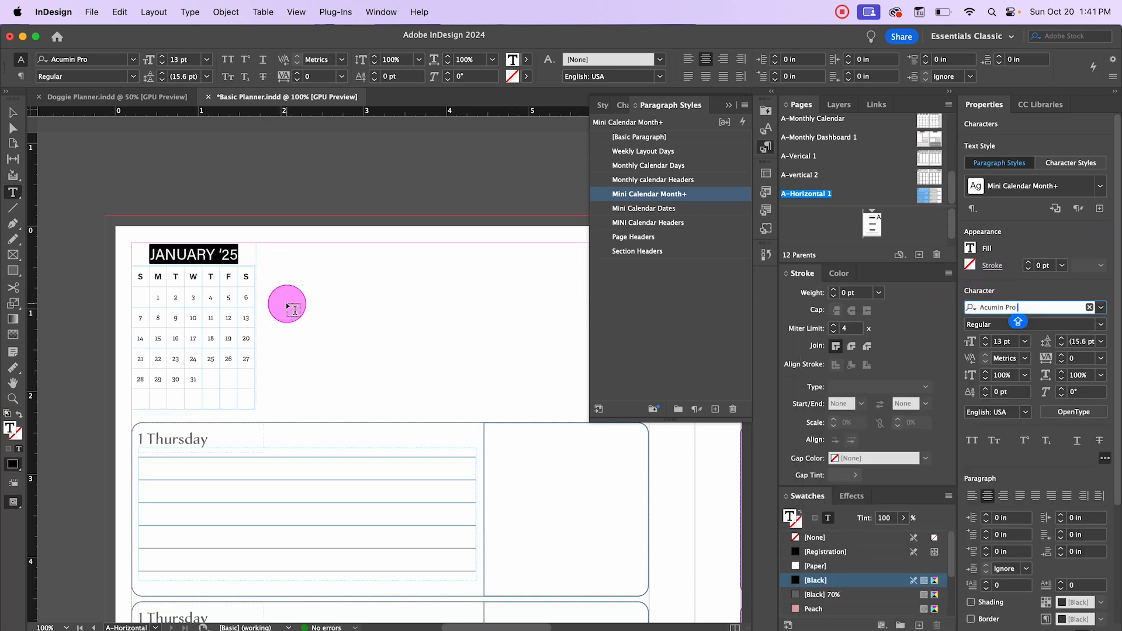
pyautogui.click(286, 303)
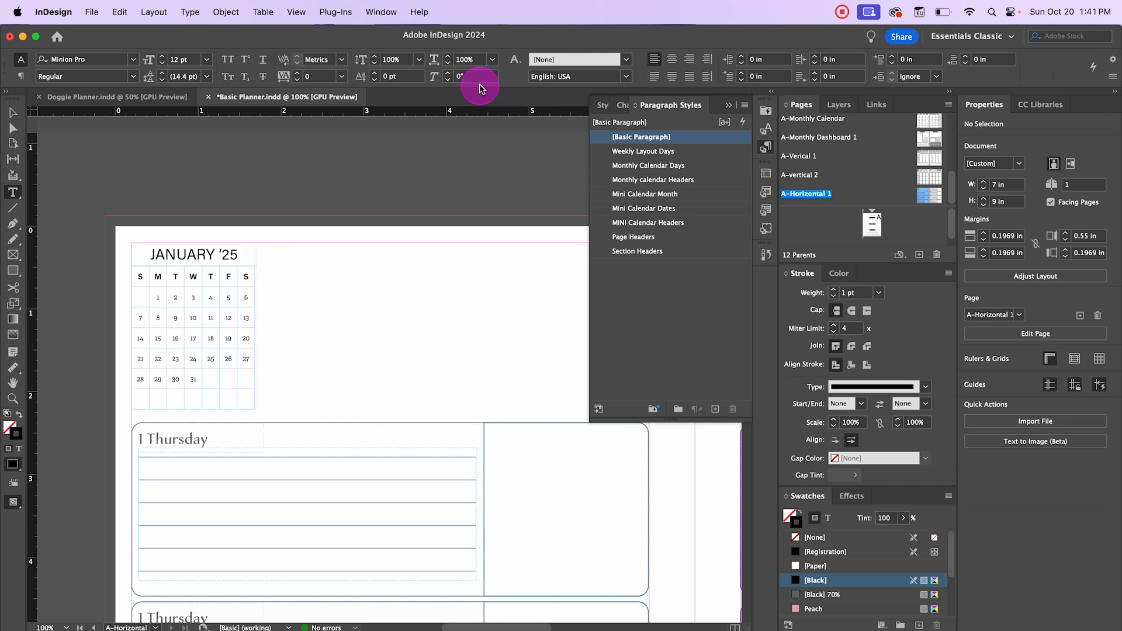
pyautogui.click(212, 244)
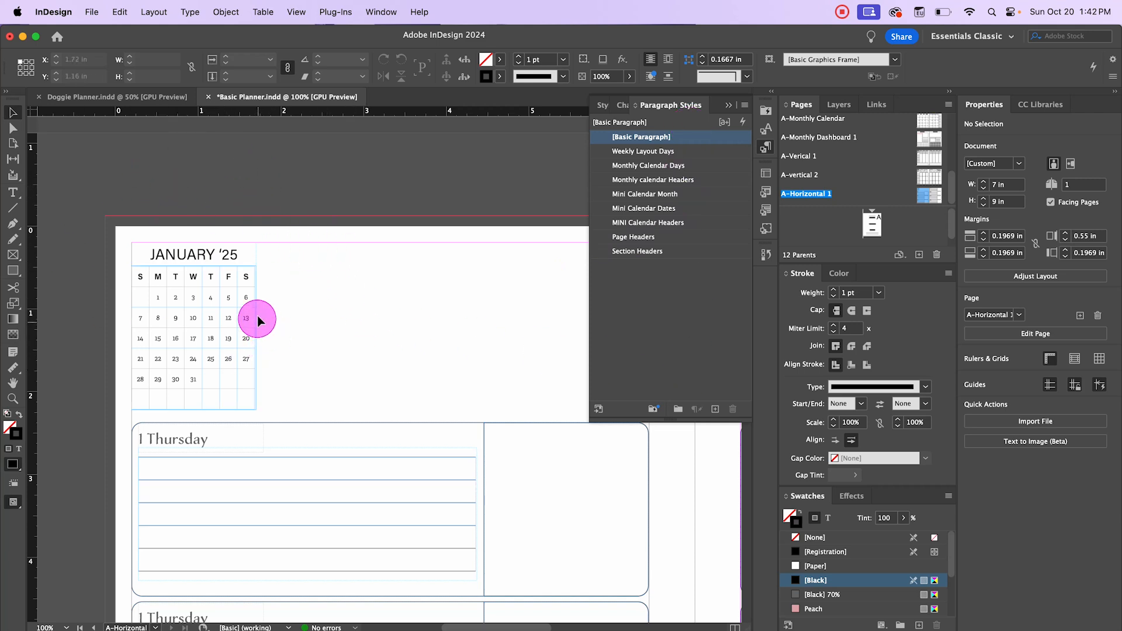
# - Collapse the paragraph styles list and display the page in preview mode without frame edges and guides
pyautogui.click(728, 105)
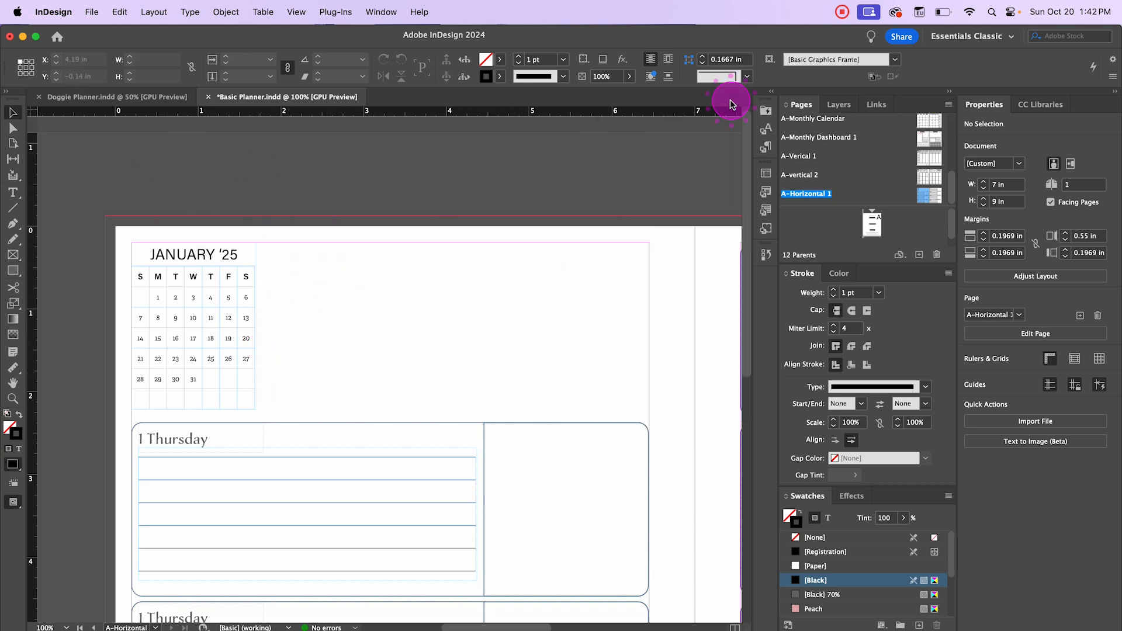
pyautogui.doubleClick(142, 281)
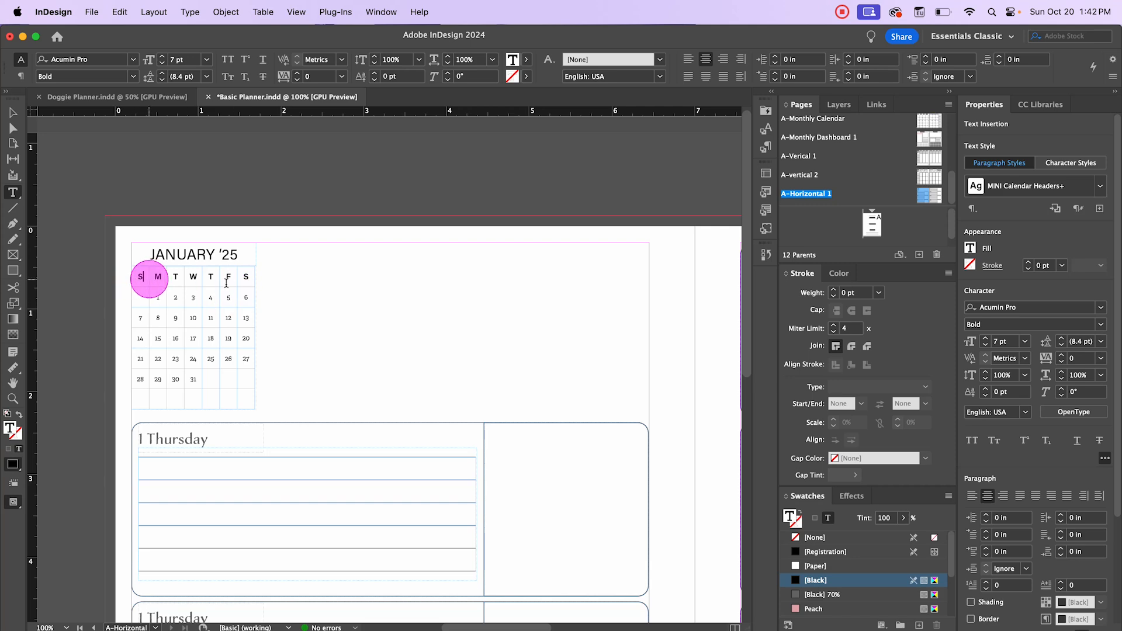
pyautogui.click(12, 112)
pyautogui.click(290, 528)
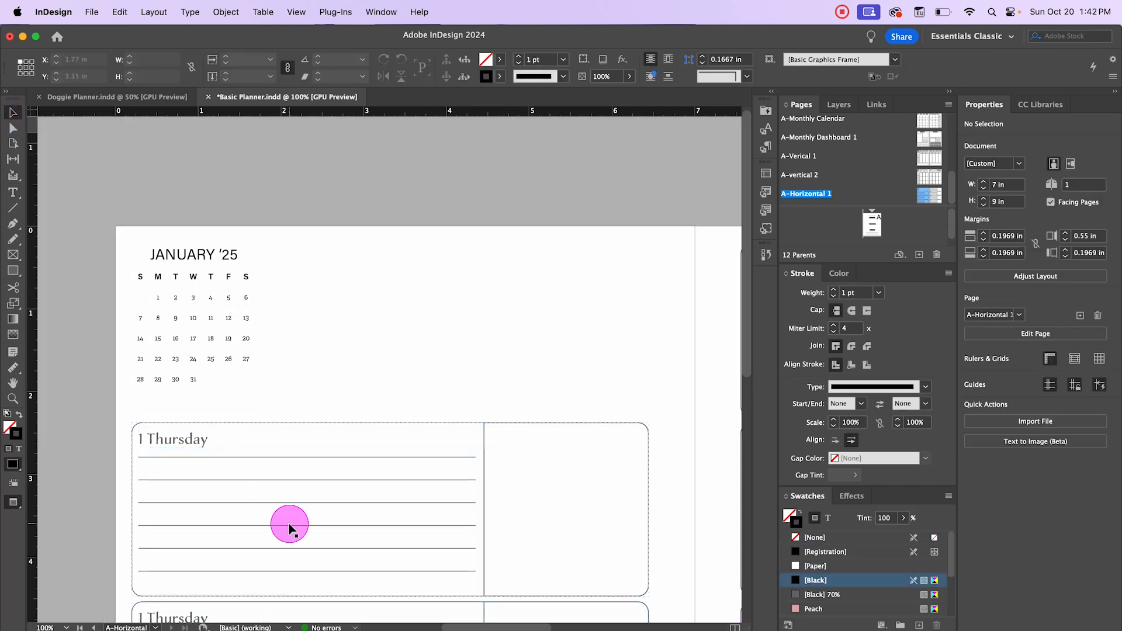
# - Set the stroke color of the weekday initial cells to the Blue swatch, deselect the table, and check the page in preview mode
pyautogui.doubleClick(140, 277)
pyautogui.moveTo(140, 277); pyautogui.dragTo(478, 134)
pyautogui.click(468, 76)
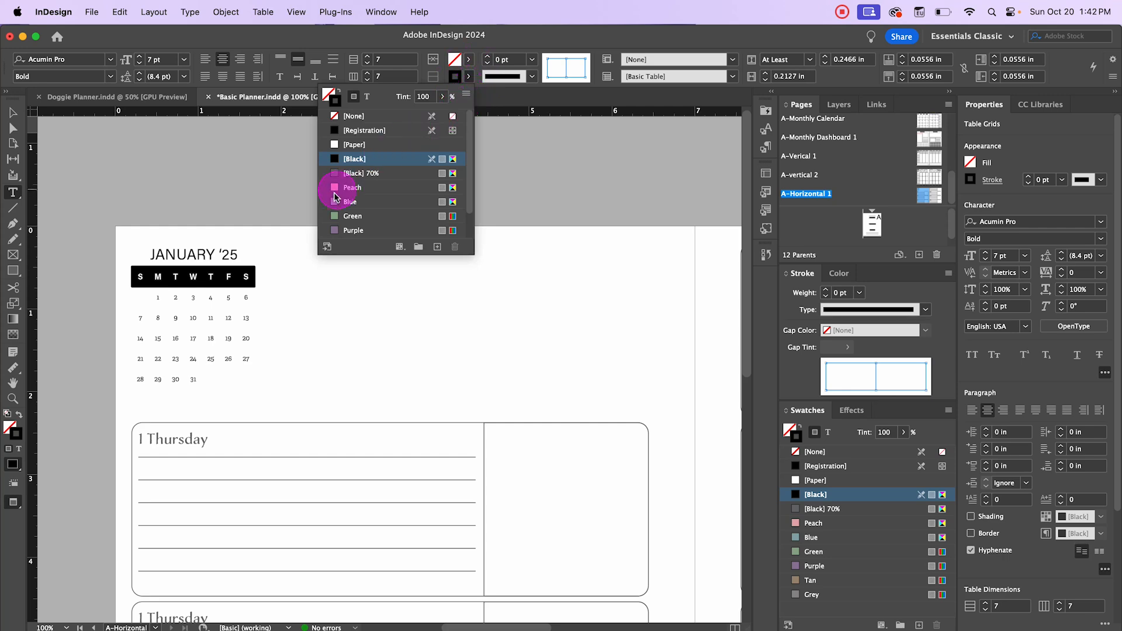
pyautogui.click(352, 202)
pyautogui.click(16, 113)
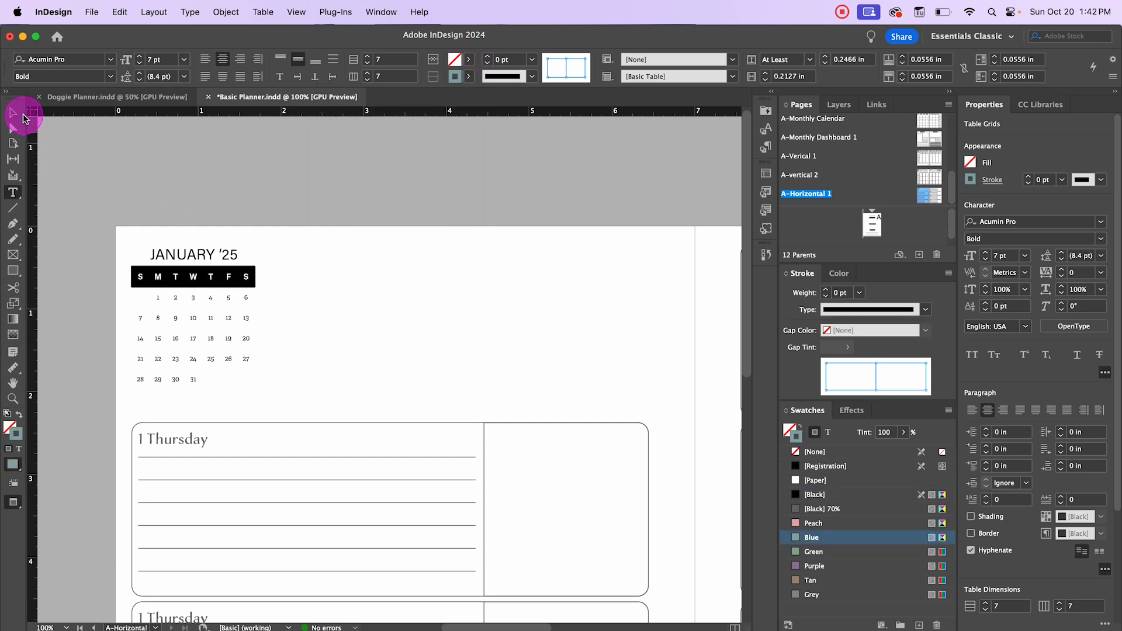
pyautogui.click(18, 113)
pyautogui.click(151, 146)
pyautogui.press('w')
pyautogui.press('w')
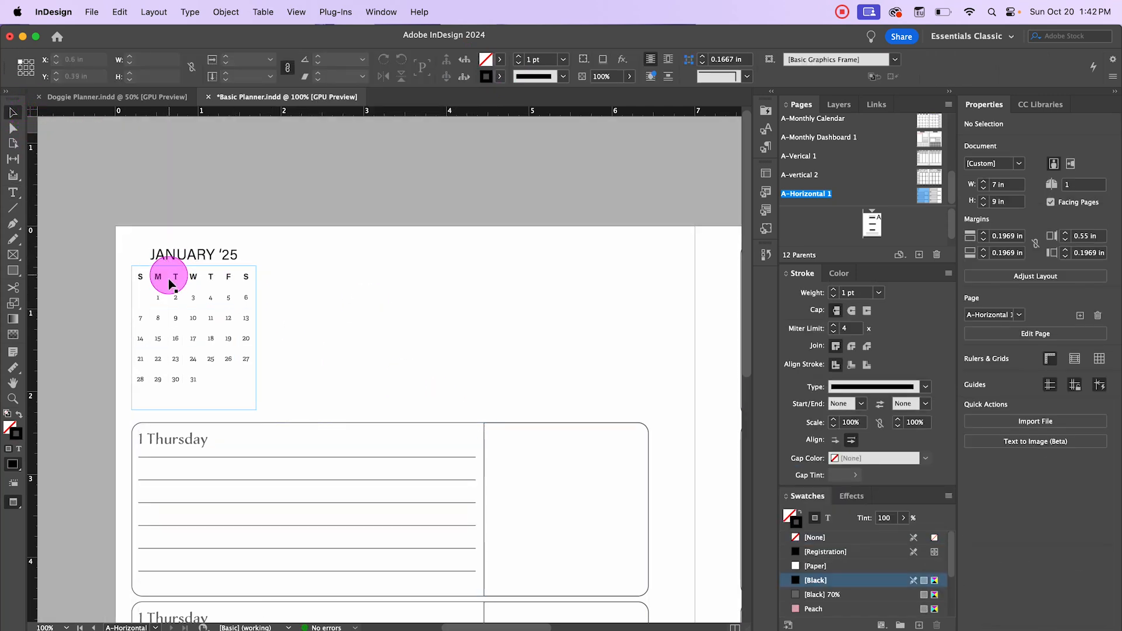
# - Remove the stroke color from the weekday initial cells of the mini calendar by applying the [None] swatch
pyautogui.doubleClick(168, 278)
pyautogui.moveTo(139, 278); pyautogui.dragTo(242, 276)
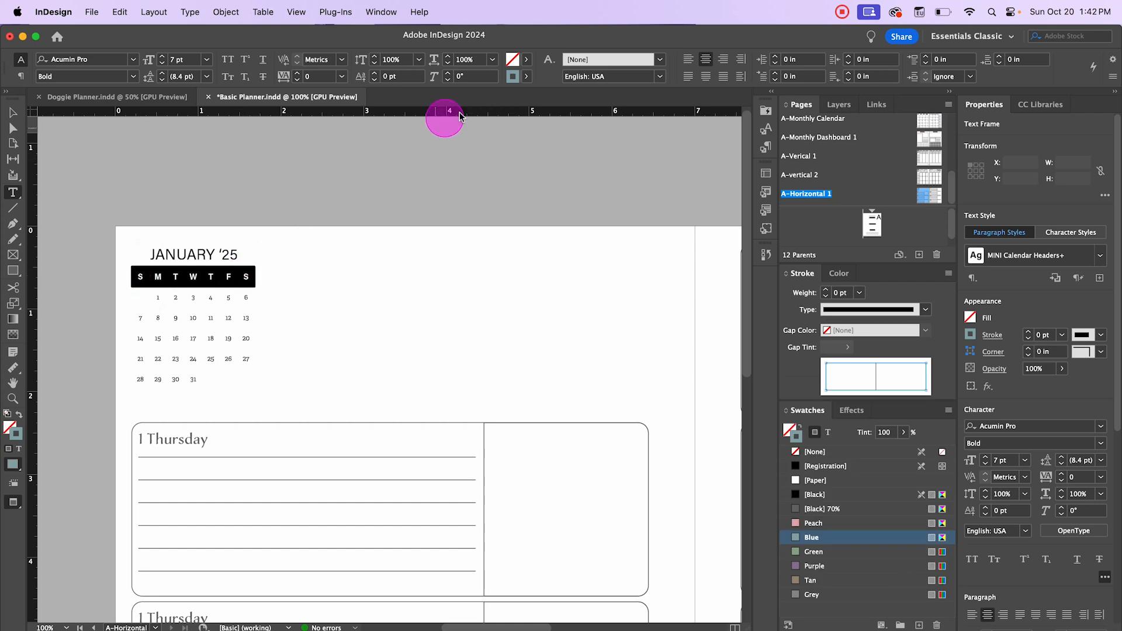
pyautogui.click(471, 77)
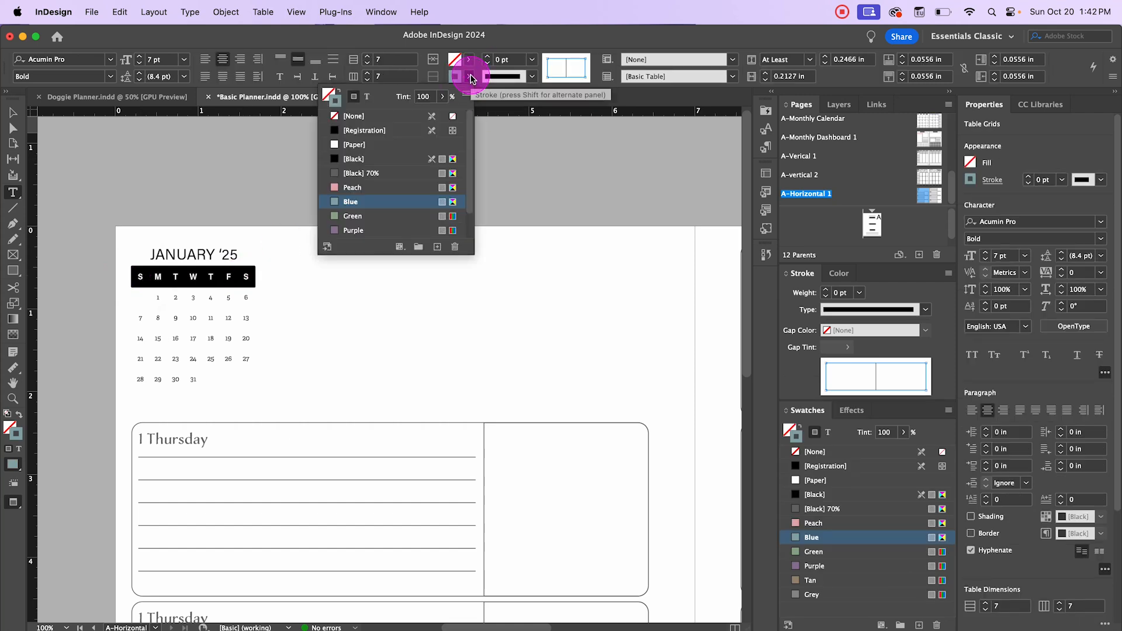
pyautogui.click(354, 116)
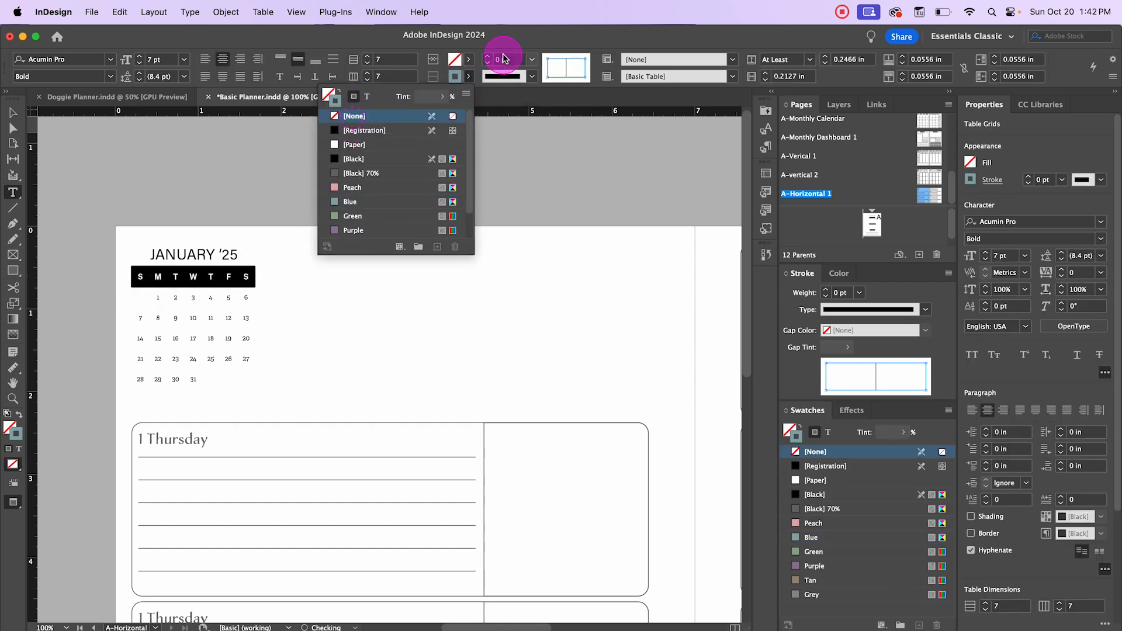
# - Color the weekday initials' text with the Blue swatch and deselect the table
pyautogui.click(471, 59)
pyautogui.click(367, 80)
pyautogui.click(353, 142)
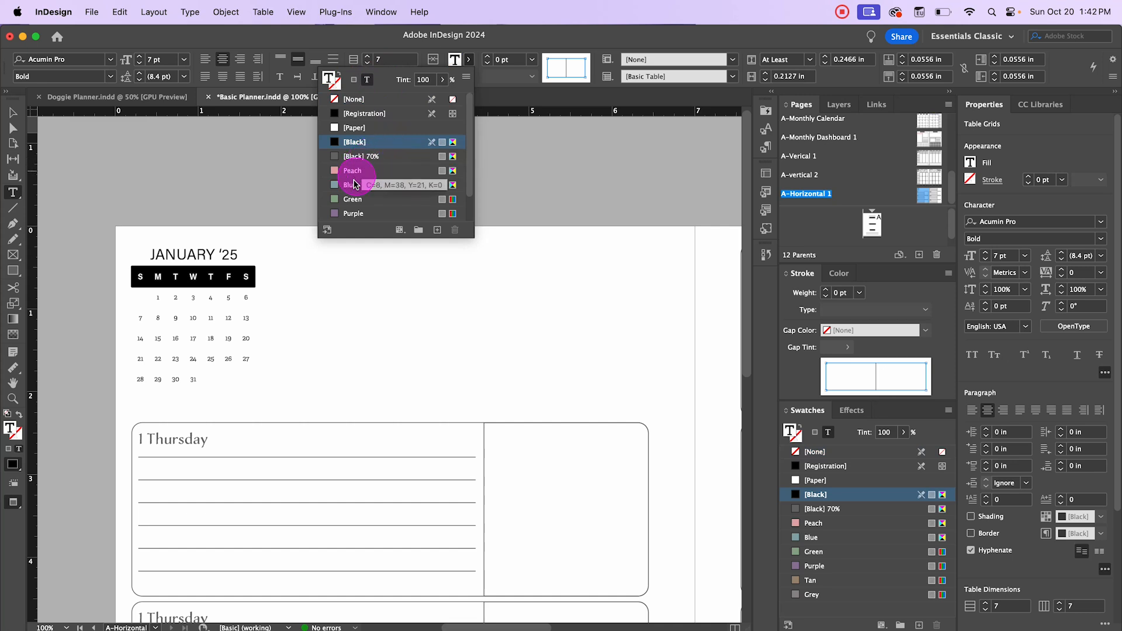
pyautogui.click(353, 184)
pyautogui.click(16, 118)
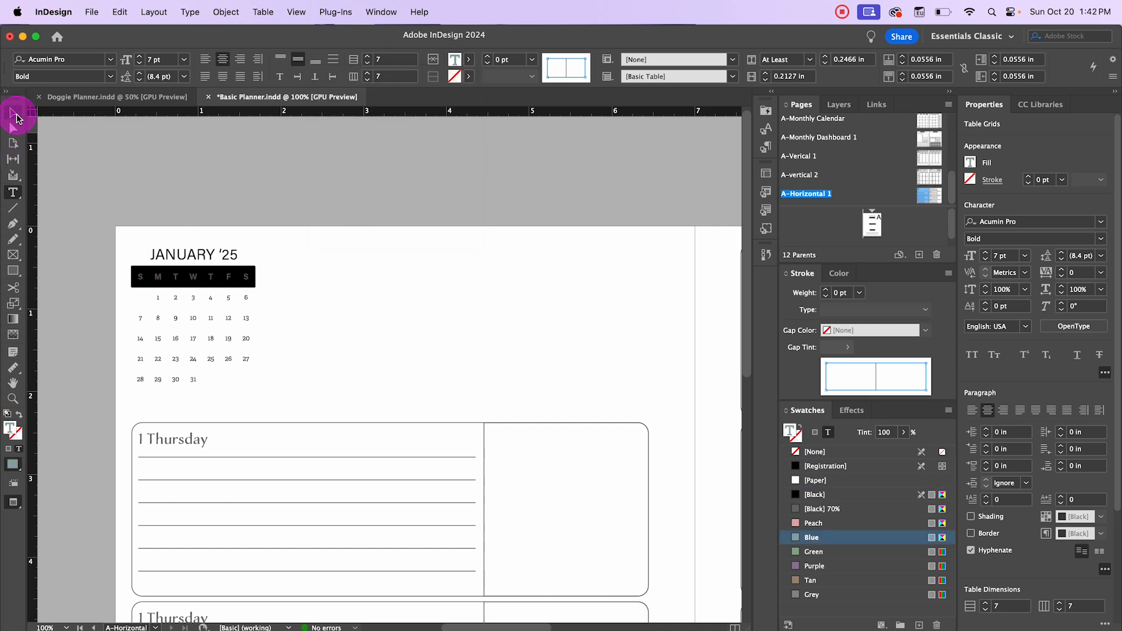
pyautogui.click(153, 170)
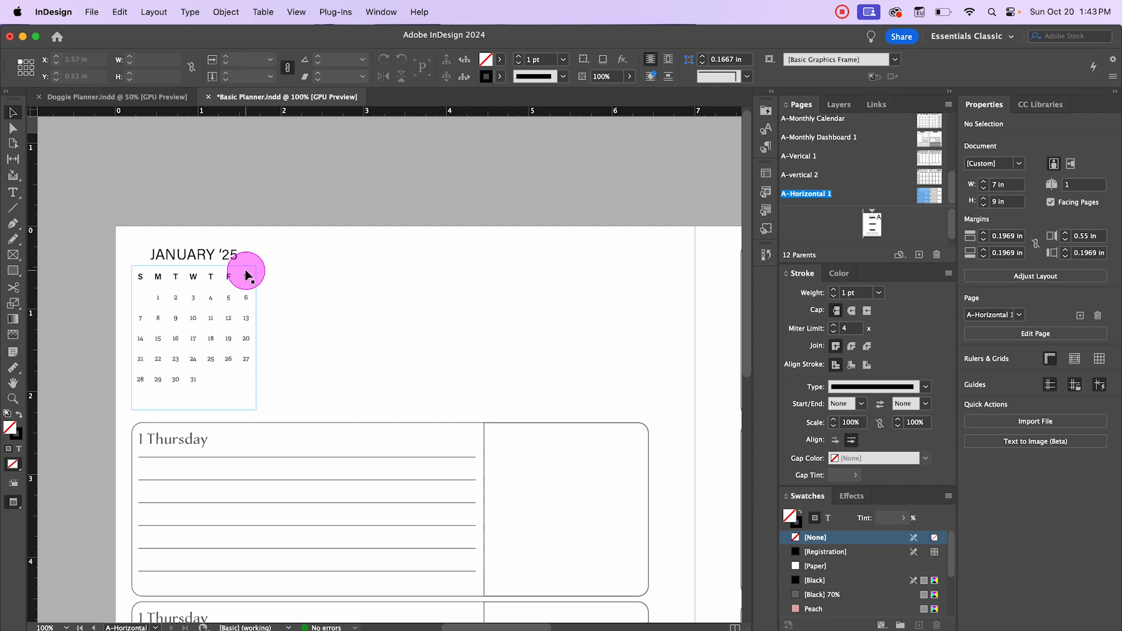
# - Give the weekday initial cells of the mini calendar a 1 pt stroke in the Peach swatch and deselect the table
pyautogui.doubleClick(199, 275)
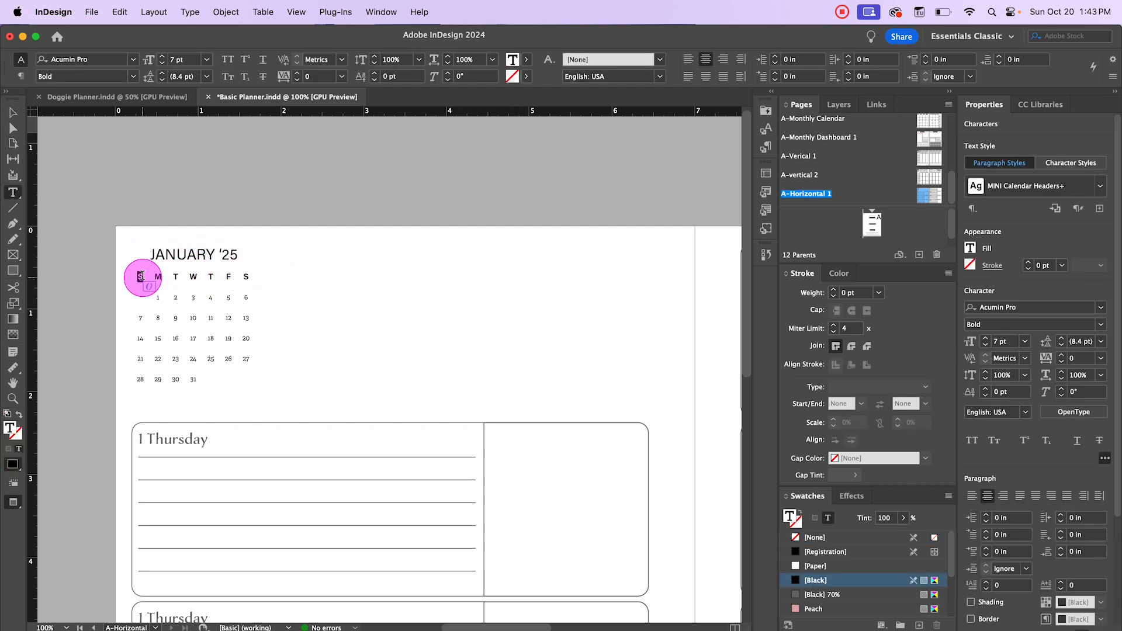
pyautogui.moveTo(138, 276); pyautogui.dragTo(290, 276)
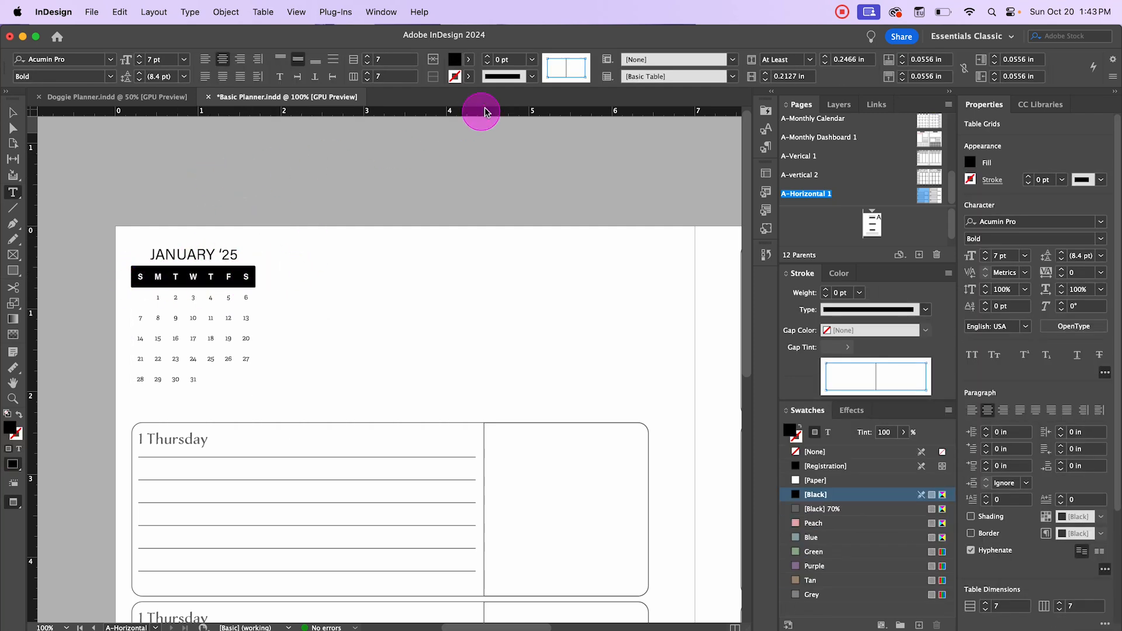
pyautogui.click(546, 67)
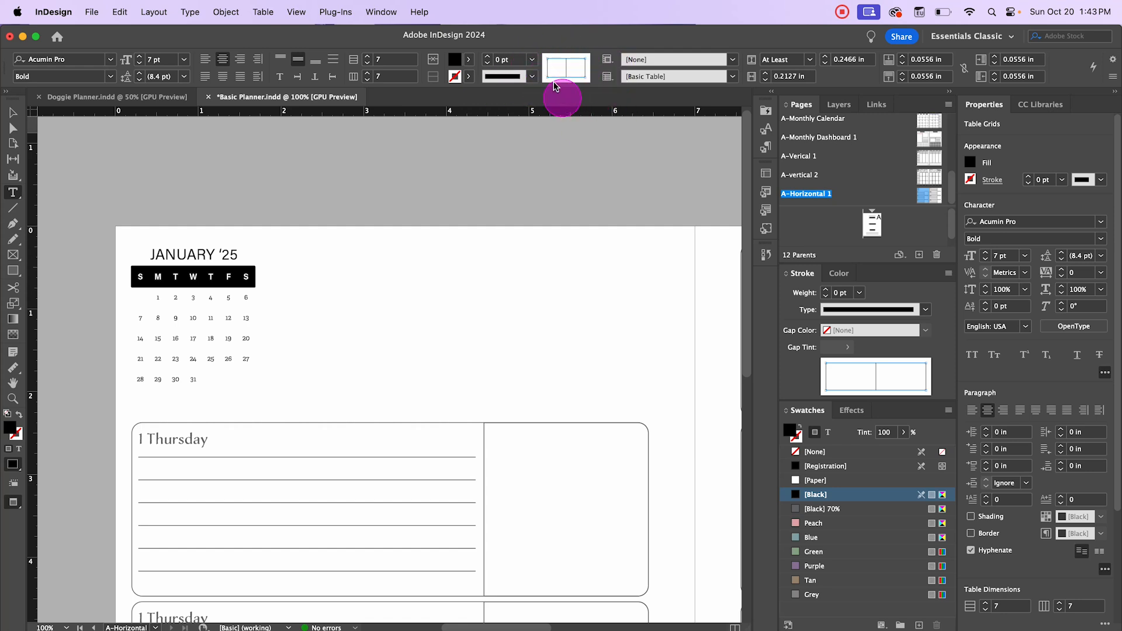
pyautogui.click(531, 59)
pyautogui.click(498, 133)
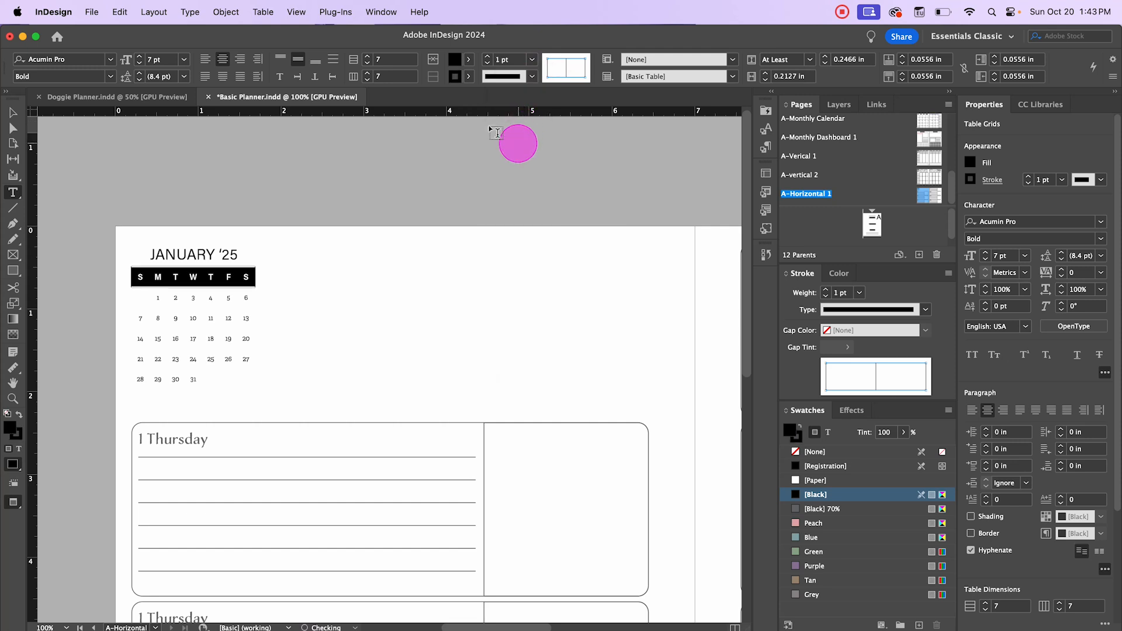
pyautogui.click(469, 76)
pyautogui.click(353, 187)
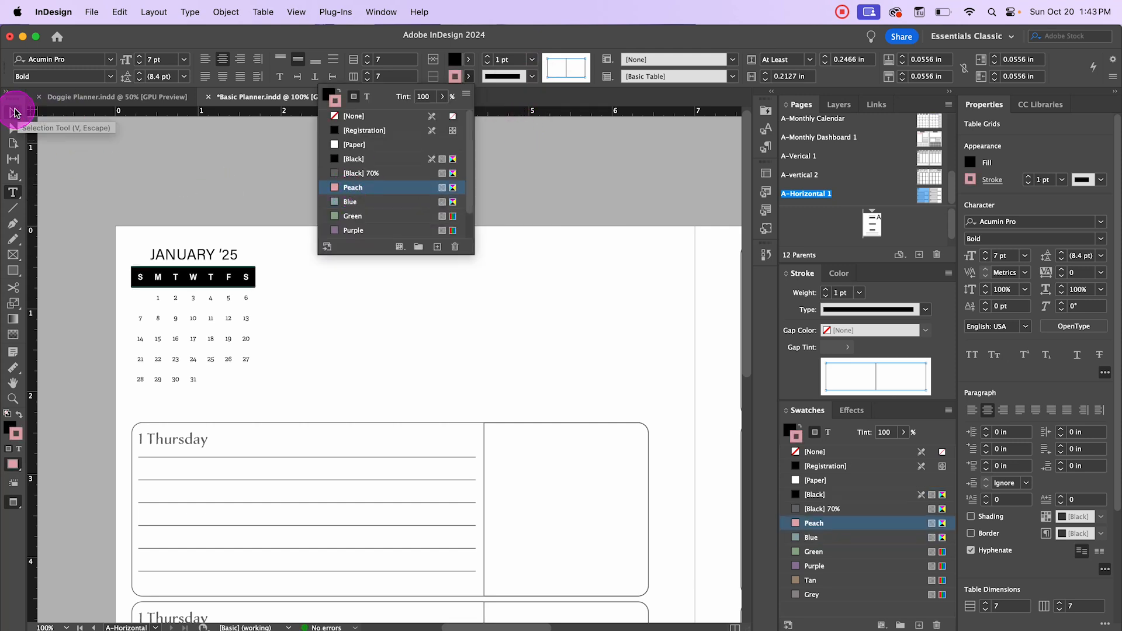
pyautogui.click(14, 112)
pyautogui.click(202, 187)
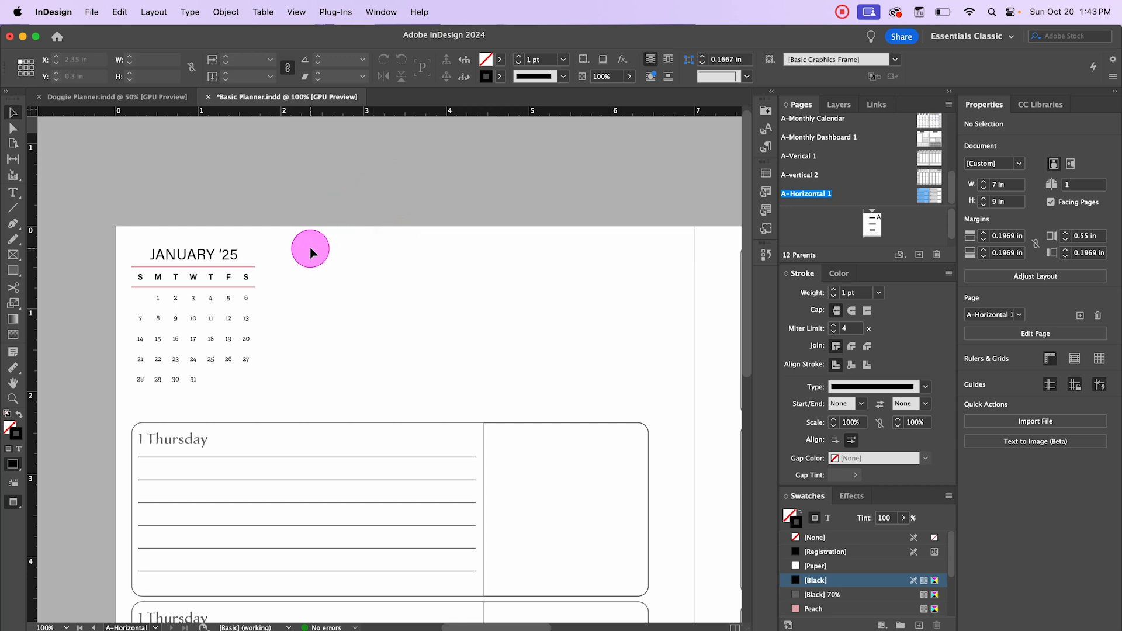
# - Show the frame edges and guides, and draw a rectangle about 4.55 in by 2.1 in between the mini calendar and the page's right margin
pyautogui.press('w')
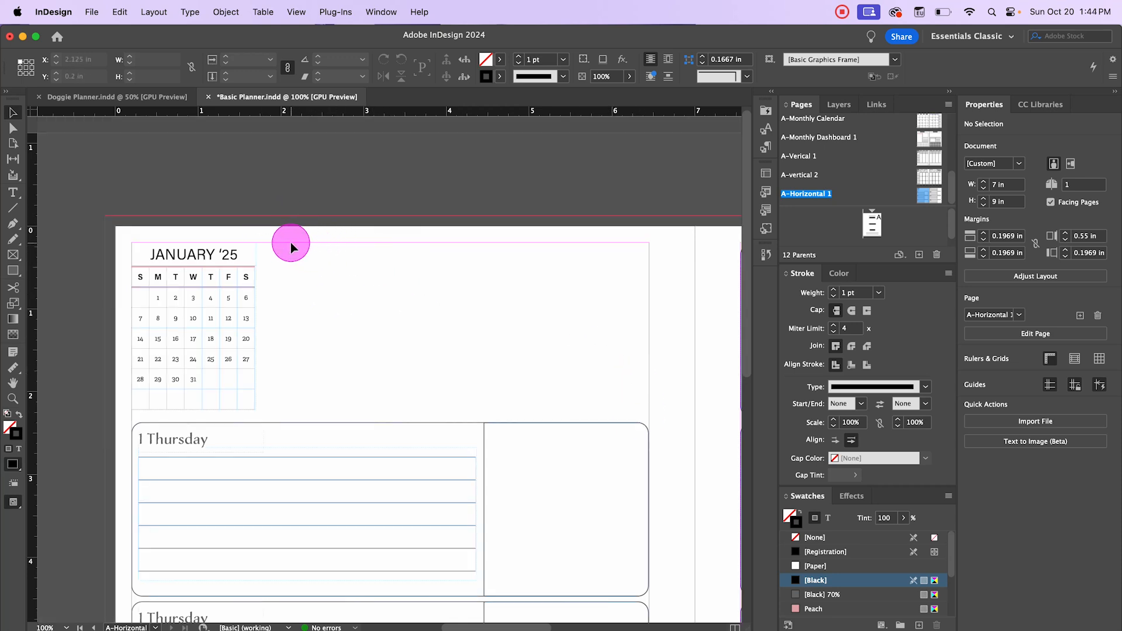
pyautogui.click(15, 272)
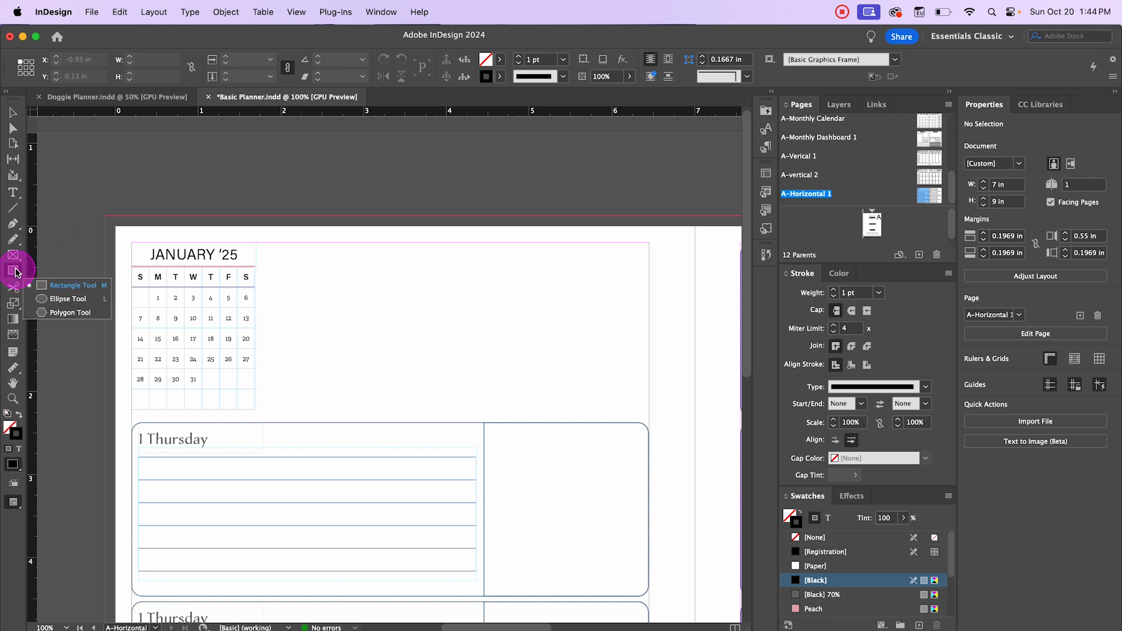
pyautogui.click(44, 285)
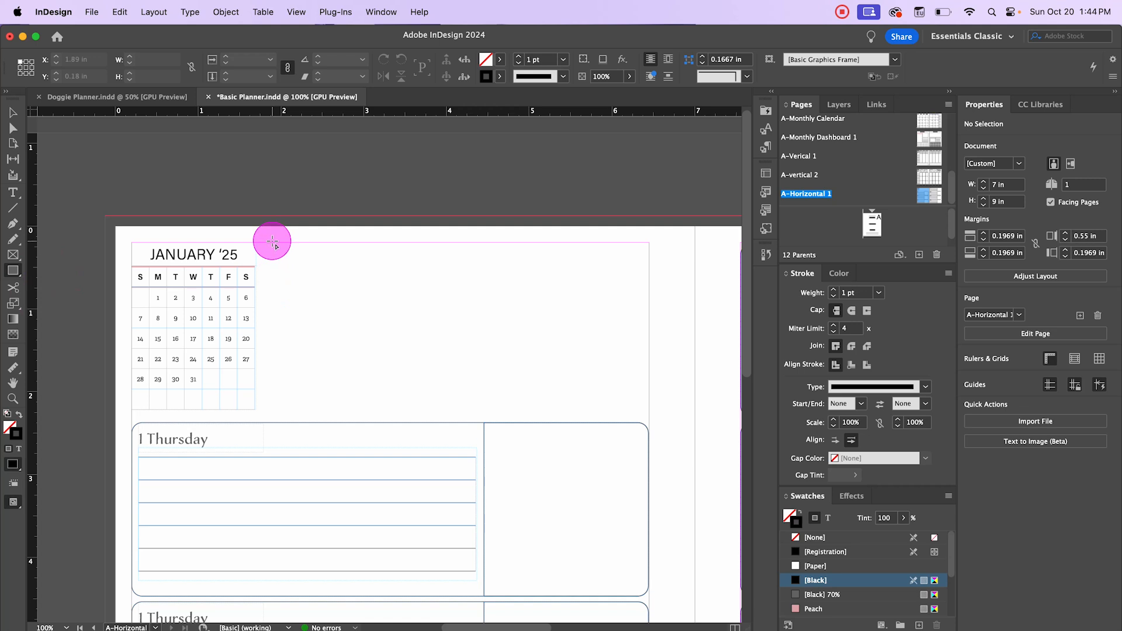
pyautogui.moveTo(272, 241); pyautogui.dragTo(648, 416)
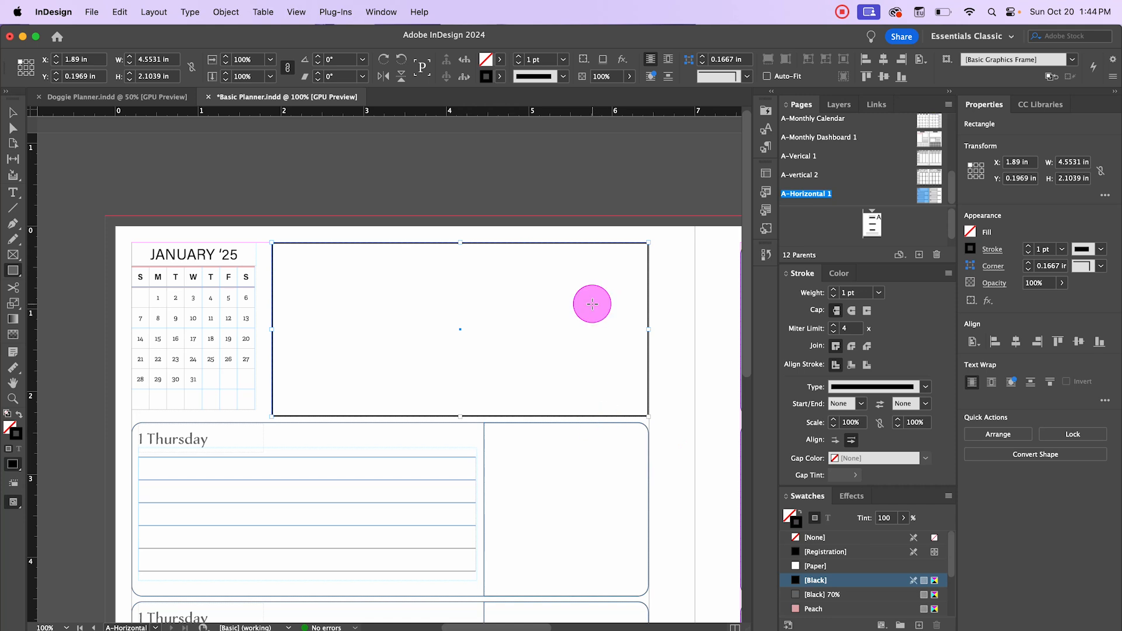
# - Apply the Boxes object style to the new rectangle, deselect it, and collapse the object styles list
pyautogui.click(766, 228)
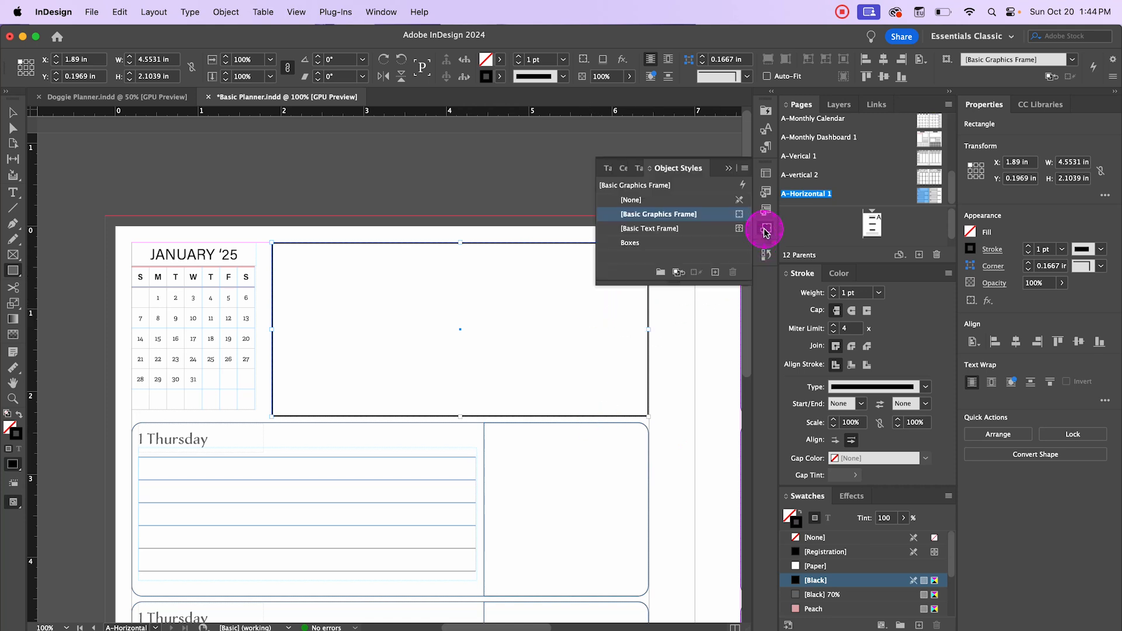
pyautogui.click(630, 242)
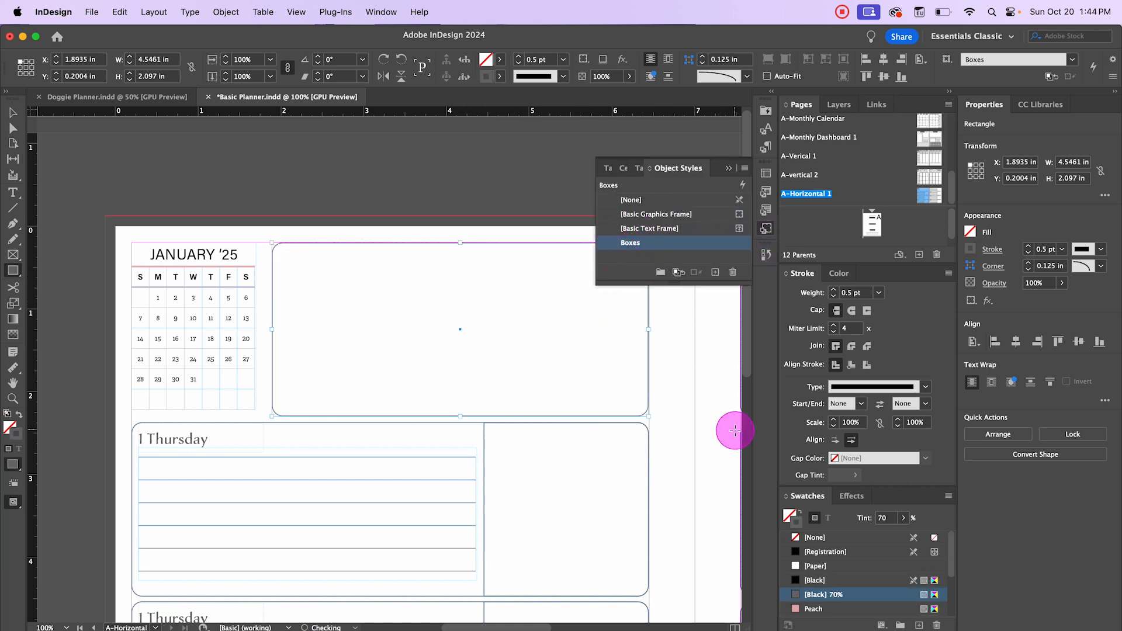
pyautogui.click(13, 112)
pyautogui.click(193, 184)
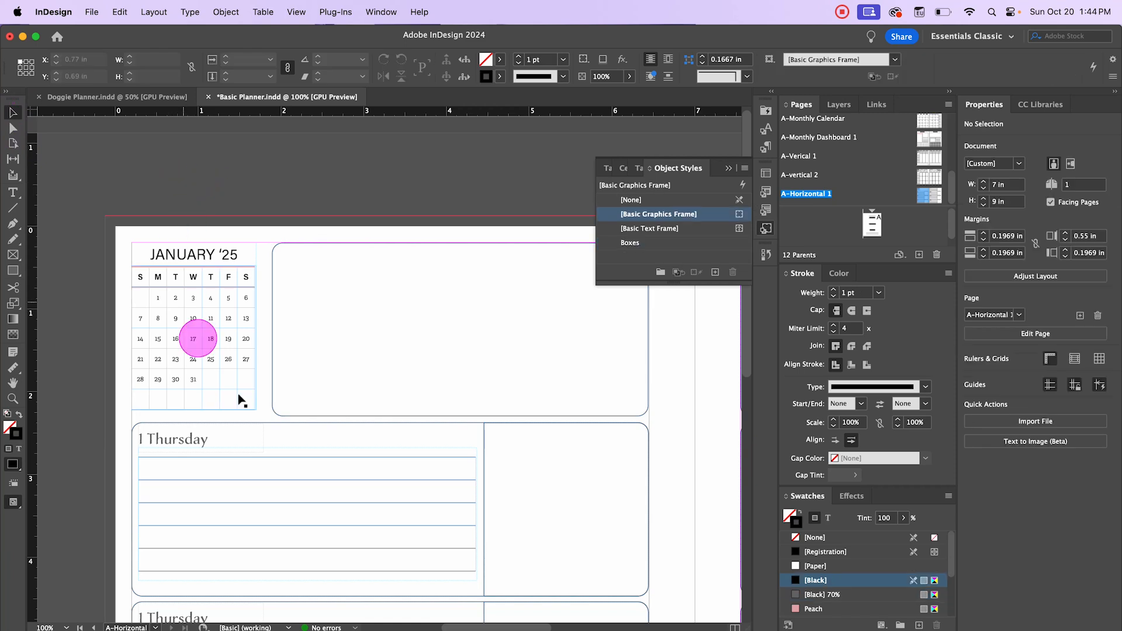
pyautogui.click(728, 171)
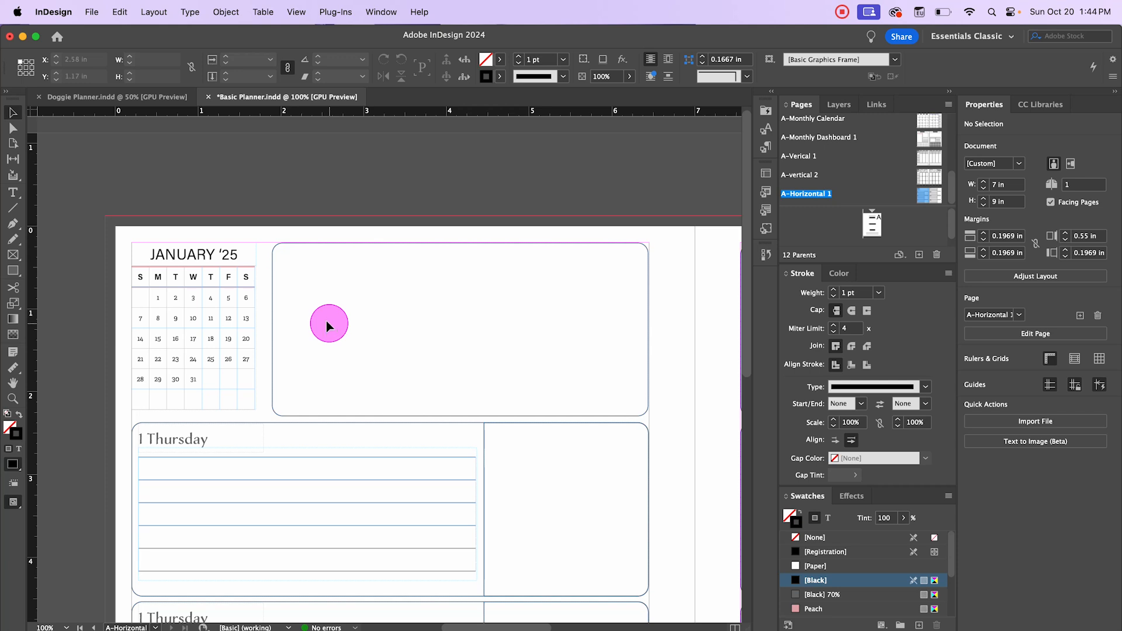
# - Create a circle 0.1939 in wide and 0.1939 in high with the Ellipse tool inside the new box
pyautogui.click(12, 271)
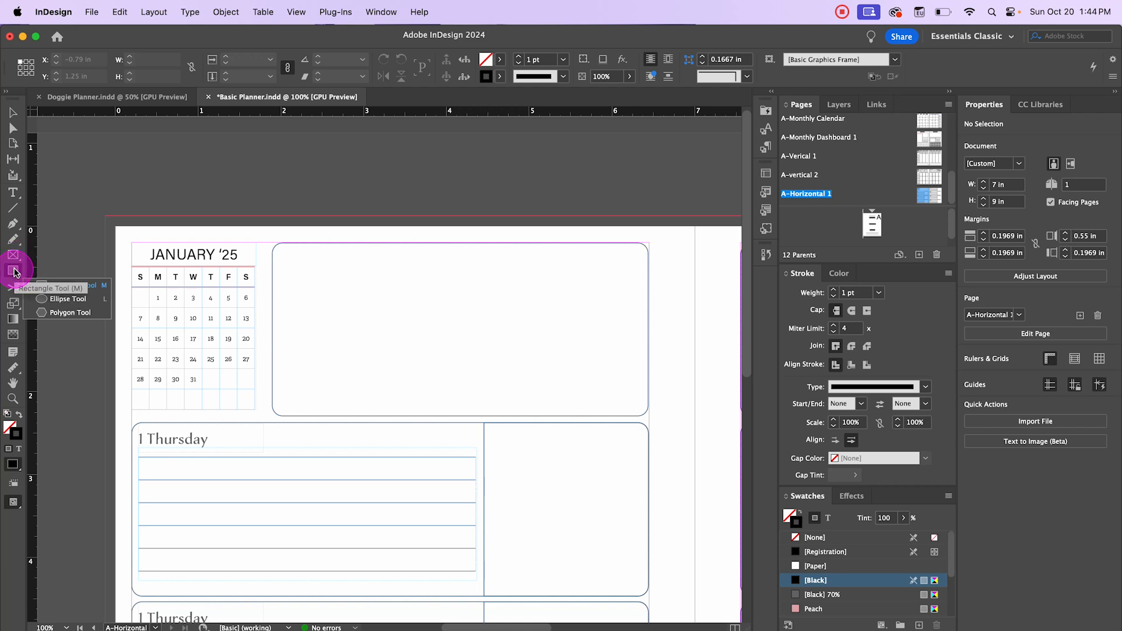
pyautogui.click(15, 270)
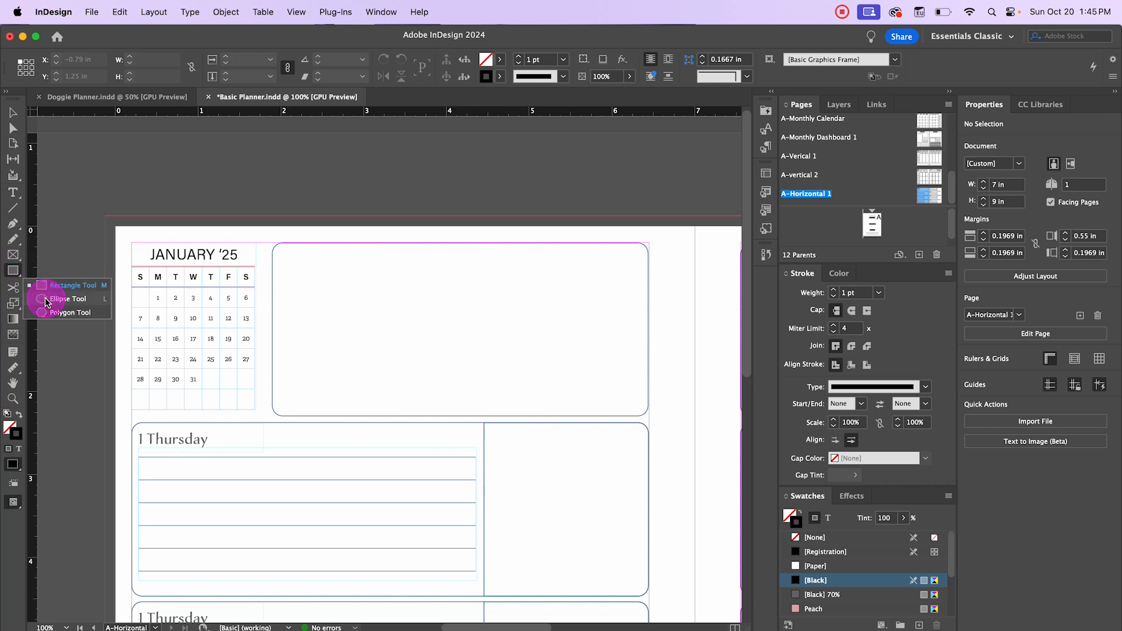
pyautogui.click(46, 299)
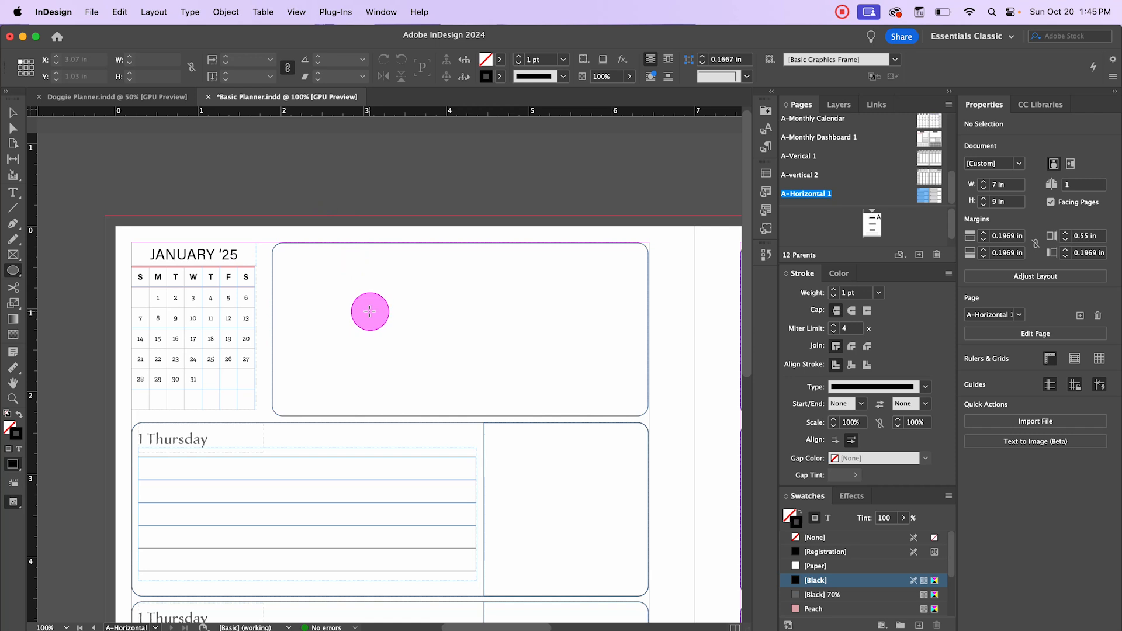
pyautogui.click(370, 311)
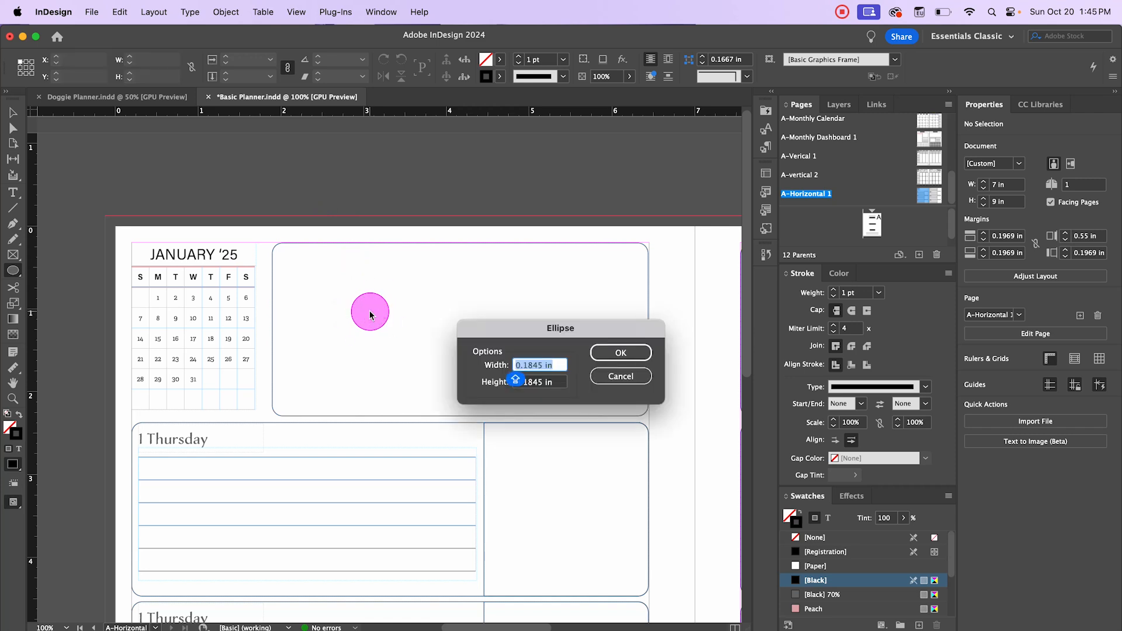
pyautogui.press('BackSpace')
pyautogui.press('Tab')
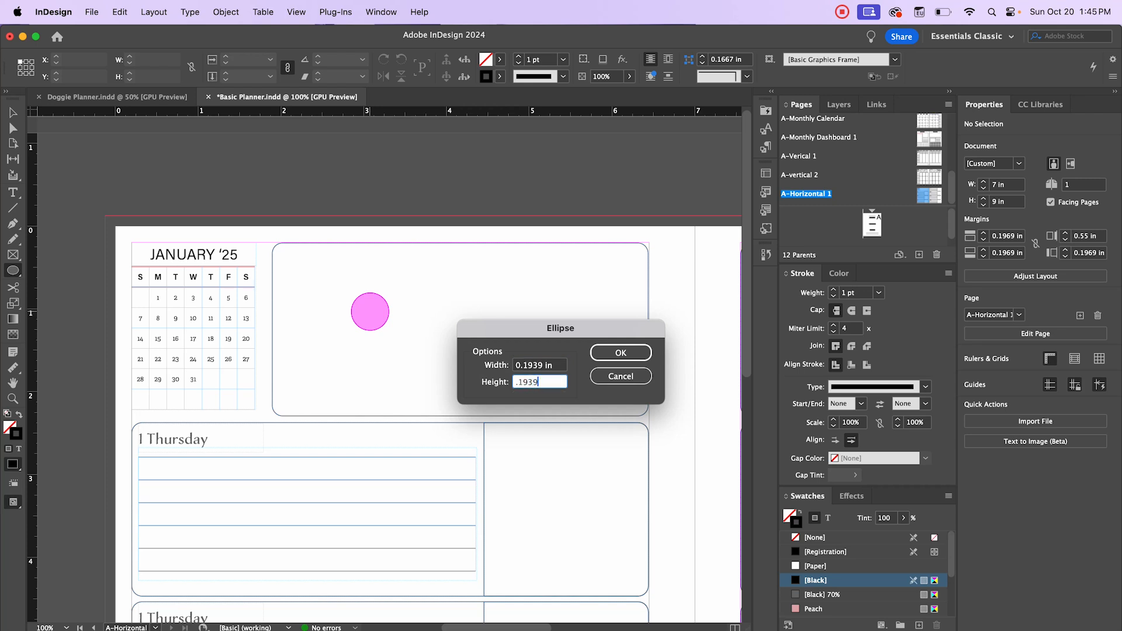
pyautogui.press('Tab')
pyautogui.click(619, 354)
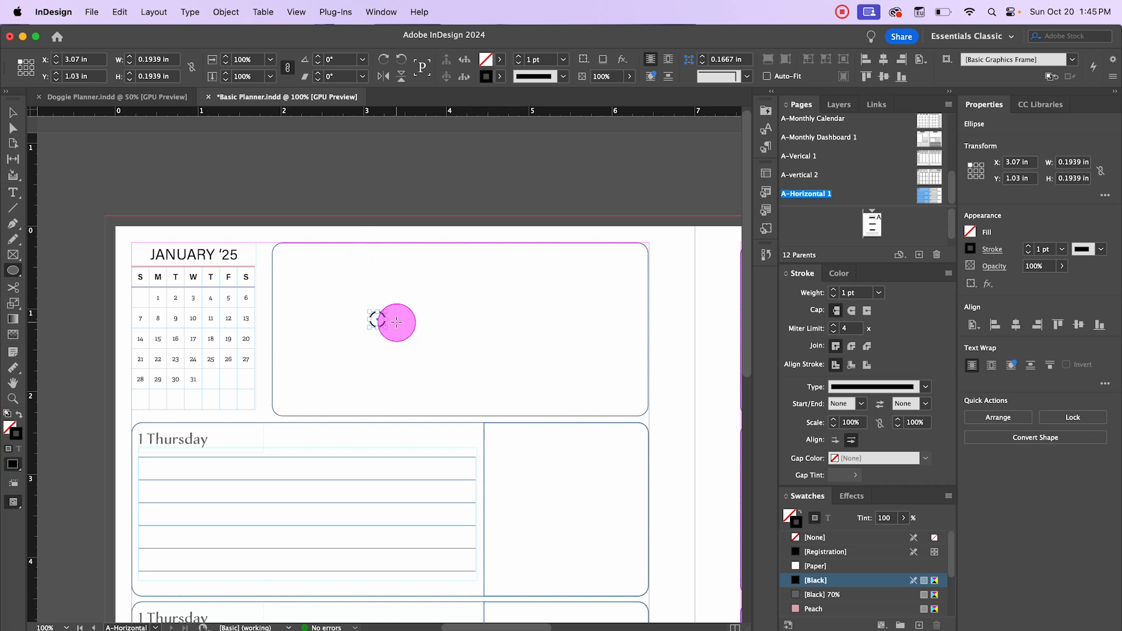
# - Set the circle's stroke to 2 pt in the Peach swatch and deselect it
pyautogui.click(564, 61)
pyautogui.click(548, 141)
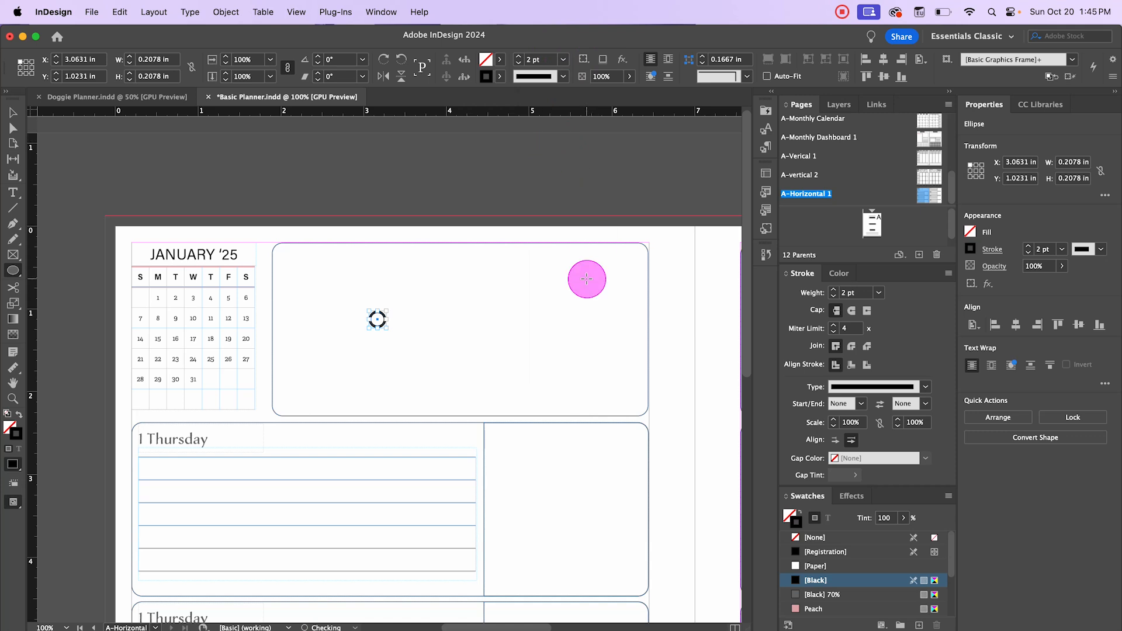
pyautogui.click(501, 77)
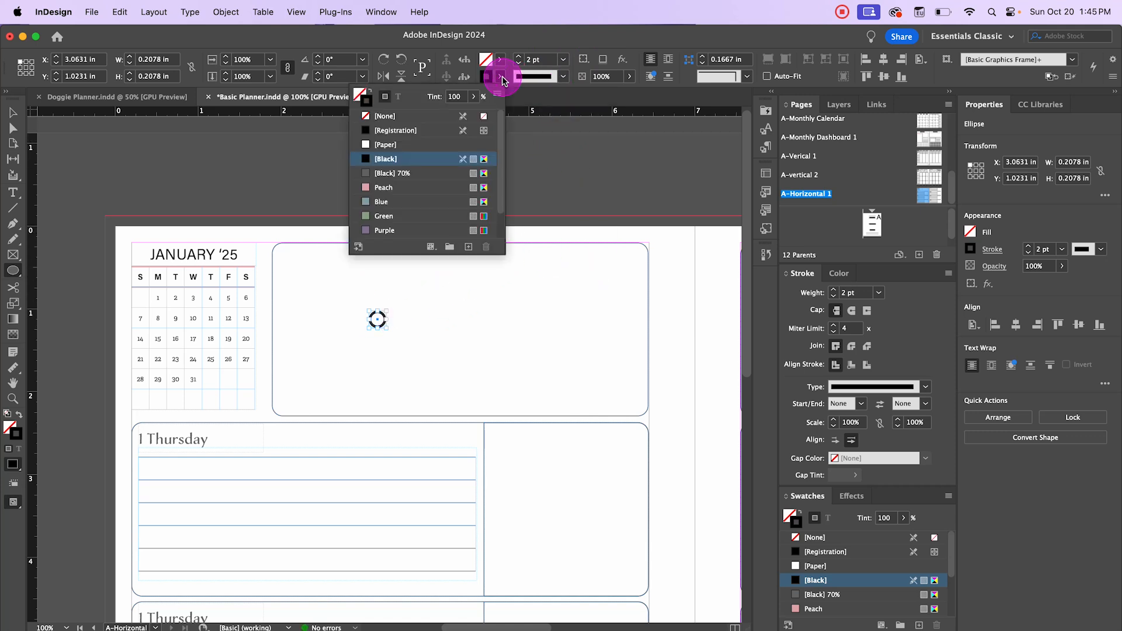
pyautogui.click(388, 191)
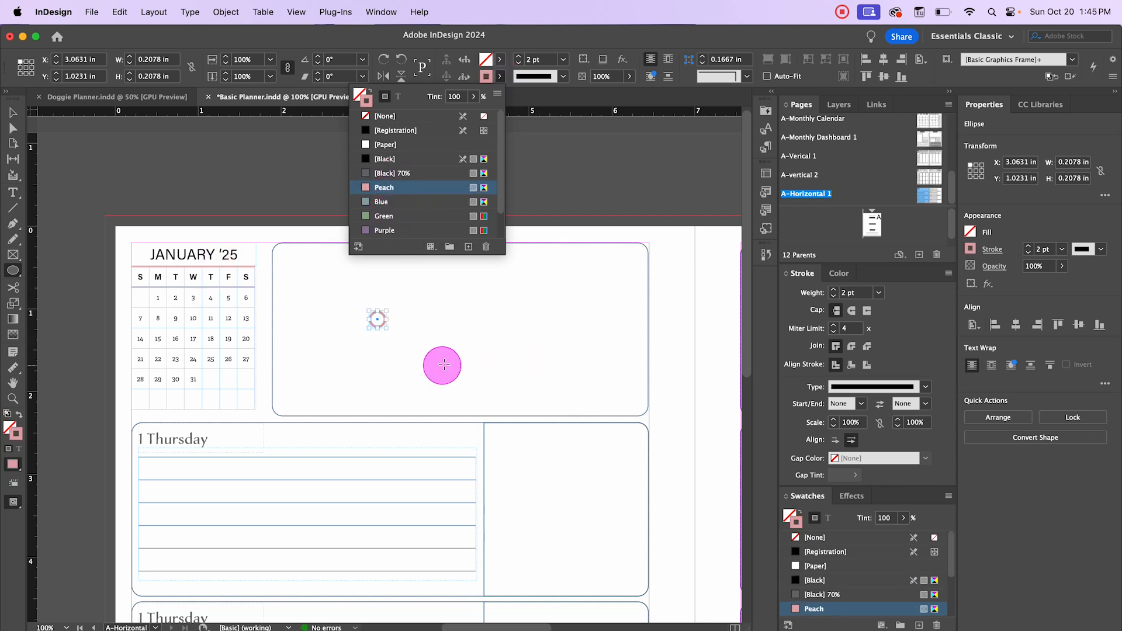
pyautogui.click(16, 115)
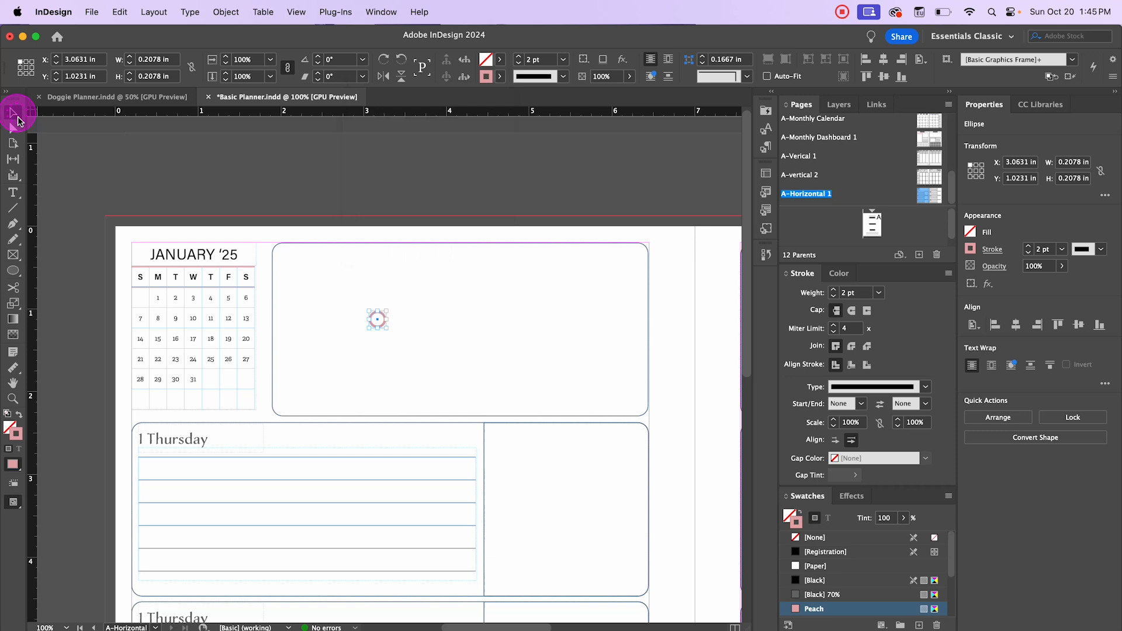
pyautogui.click(278, 186)
# - Move the circle into the upper-left corner of the new box at about X 2.05 in, shift it slightly down, and deselect it
pyautogui.moveTo(380, 325); pyautogui.dragTo(299, 276)
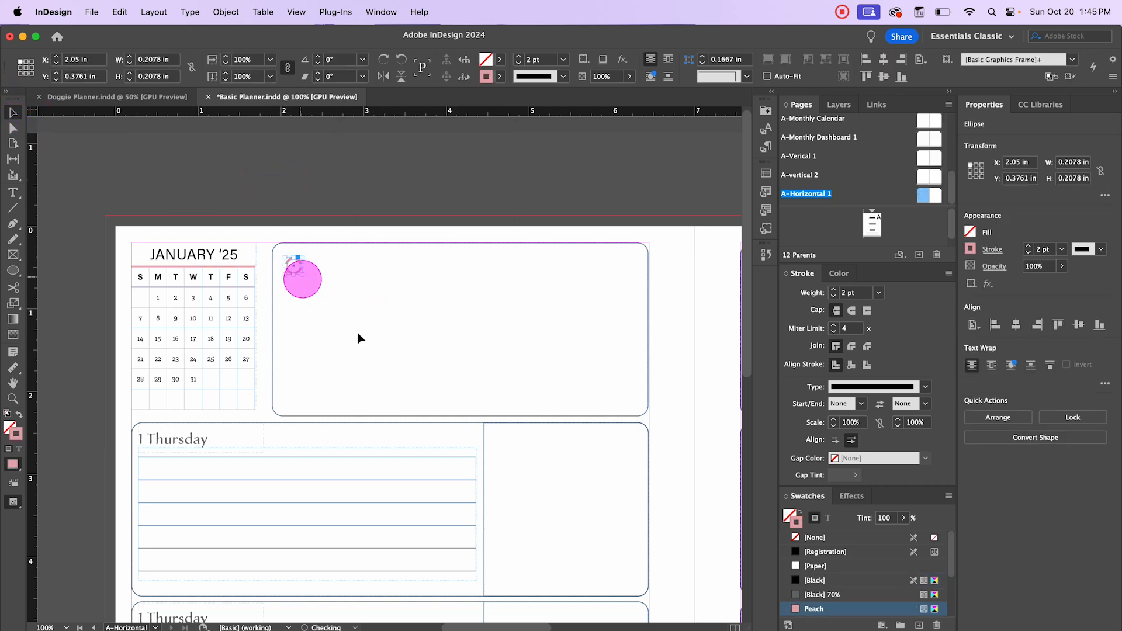
pyautogui.click(436, 363)
pyautogui.click(401, 353)
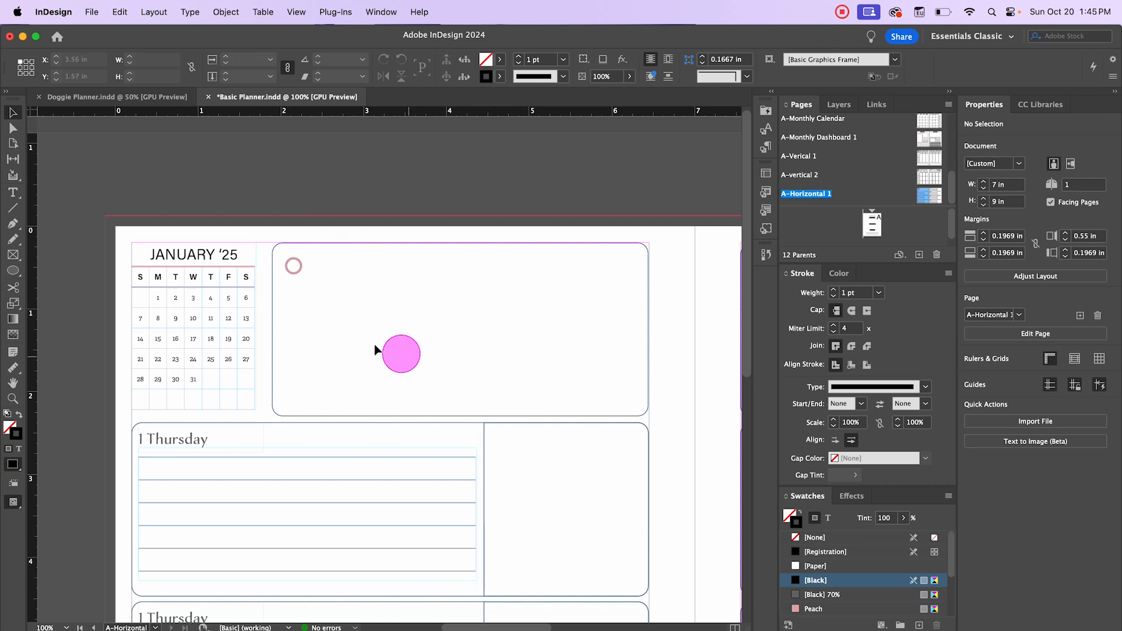
pyautogui.click(295, 271)
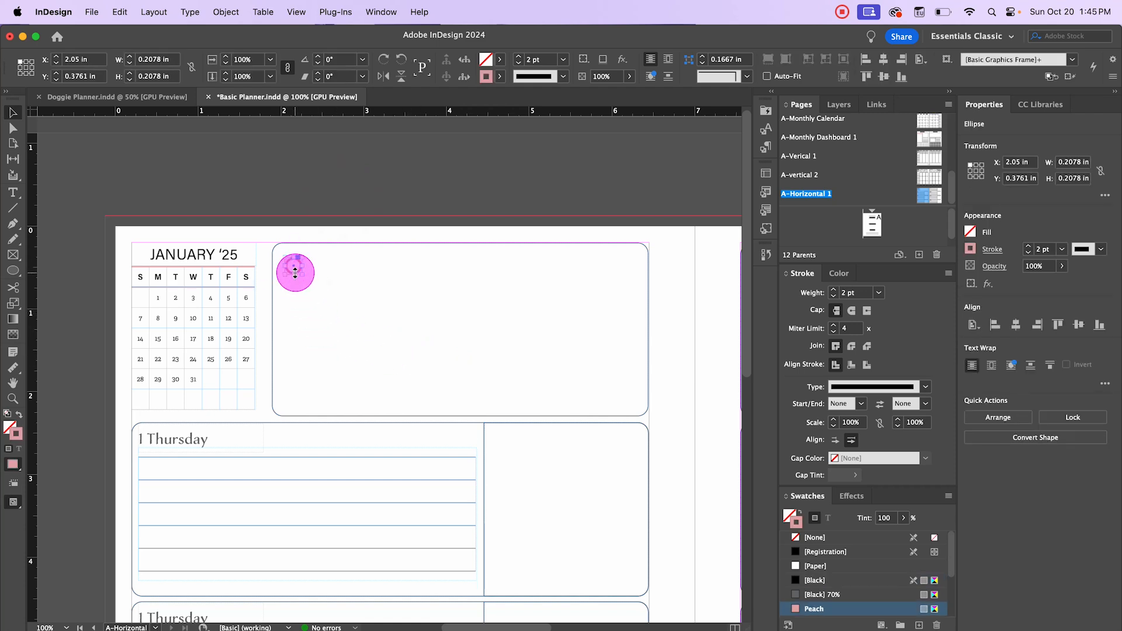
pyautogui.moveTo(295, 272); pyautogui.dragTo(295, 276)
pyautogui.click(362, 208)
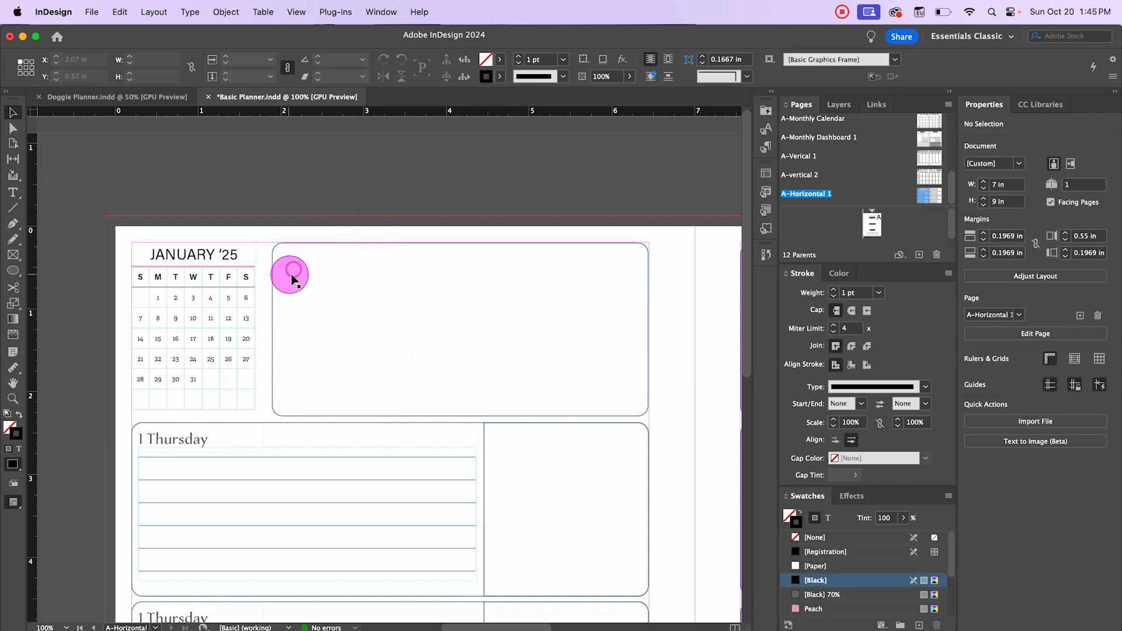
# - Copy the peach circle straight down to about Y 0.88 in and duplicate it twice more at equal spacing, forming a column of four
pyautogui.click(294, 270)
pyautogui.moveTo(295, 273); pyautogui.dragTo(297, 310)
pyautogui.click(121, 13)
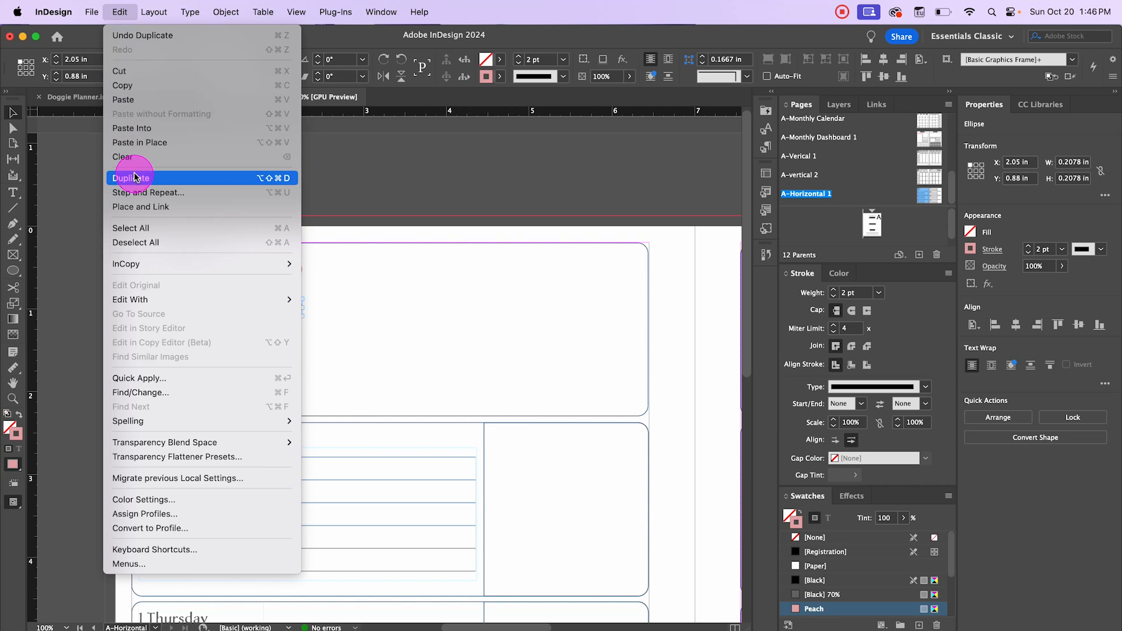
pyautogui.click(133, 178)
pyautogui.click(121, 12)
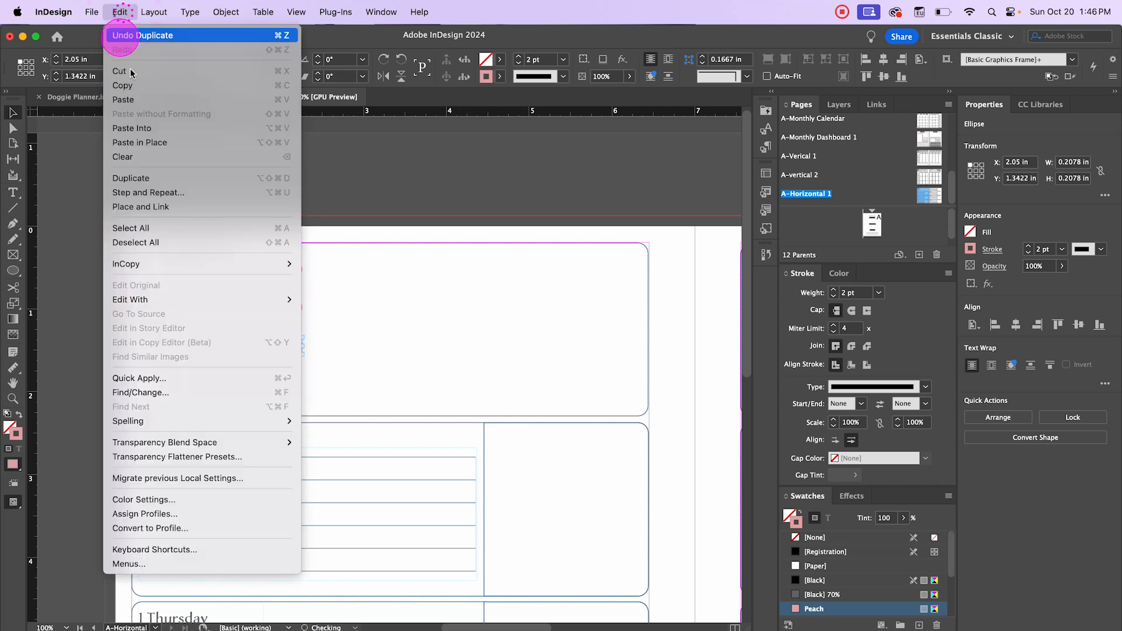
pyautogui.click(165, 177)
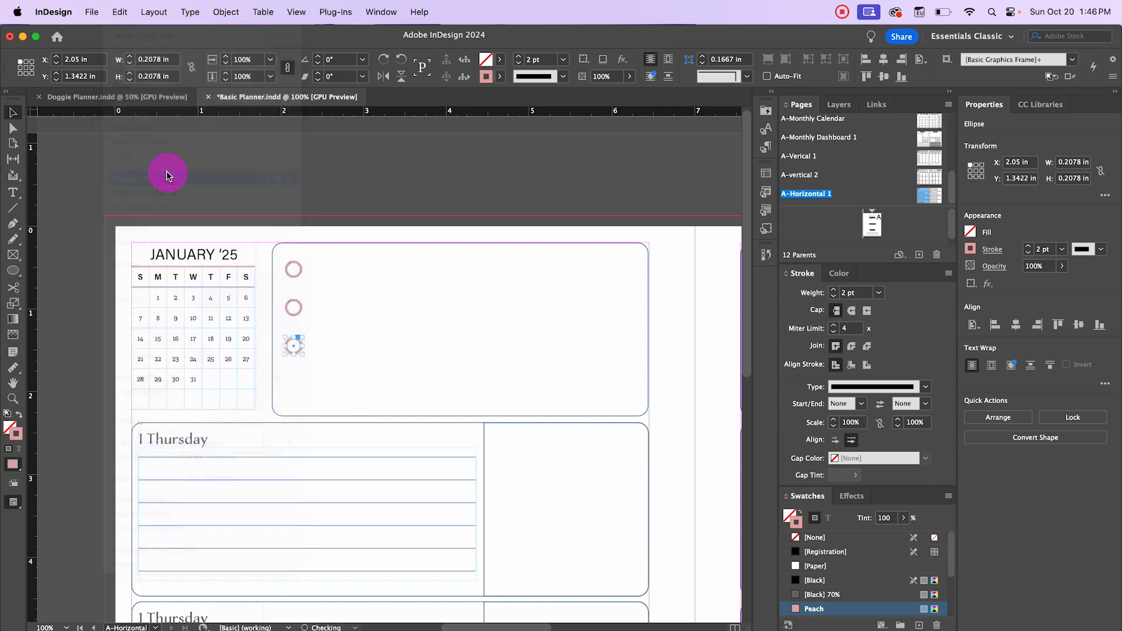
pyautogui.click(121, 13)
pyautogui.click(159, 197)
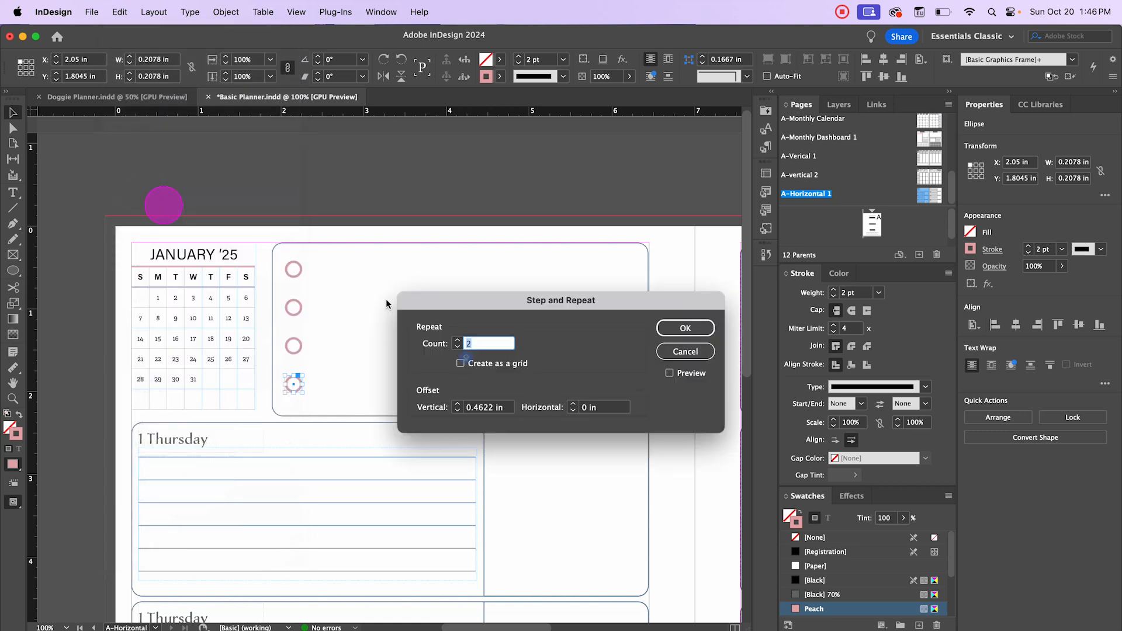
pyautogui.click(681, 349)
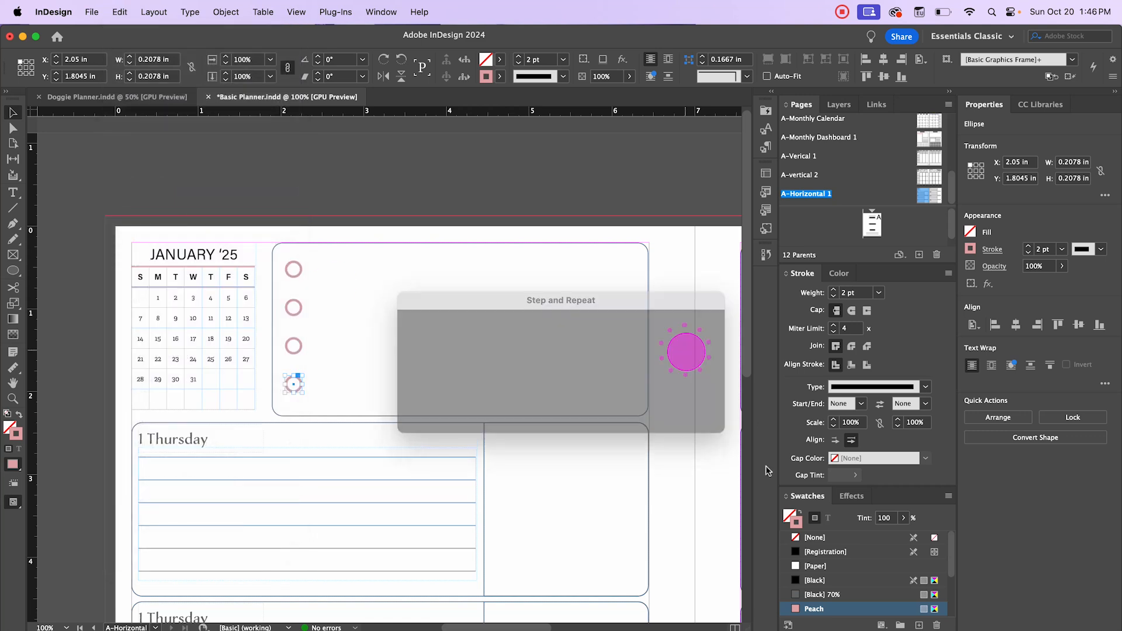
# - Select all four peach circles in the top box and group them
pyautogui.click(100, 150)
pyautogui.click(205, 417)
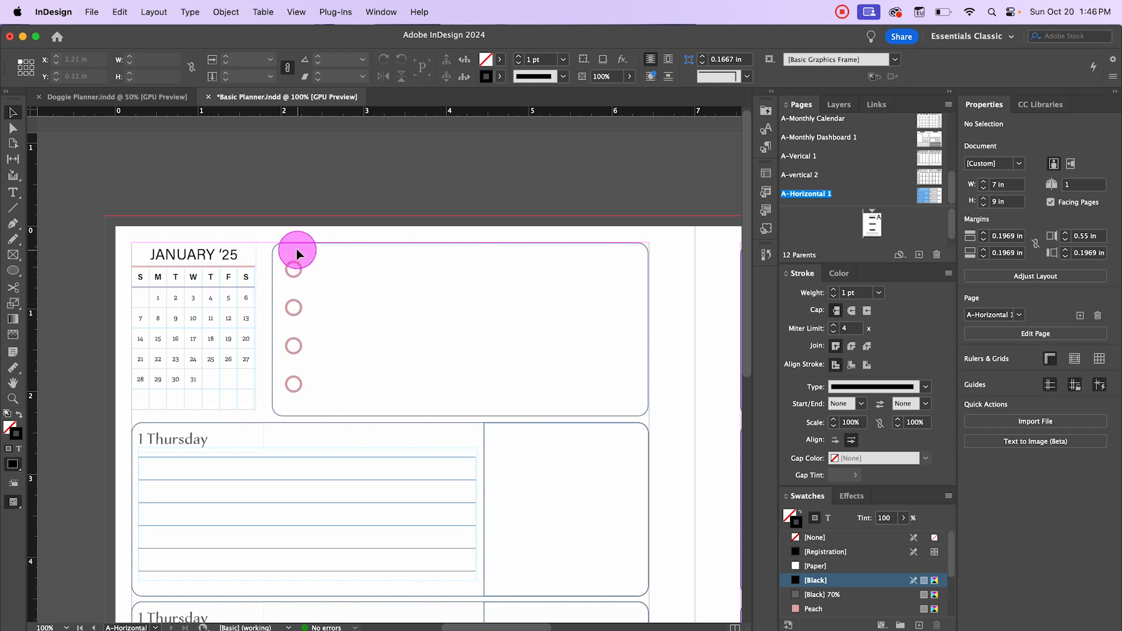
pyautogui.click(295, 383)
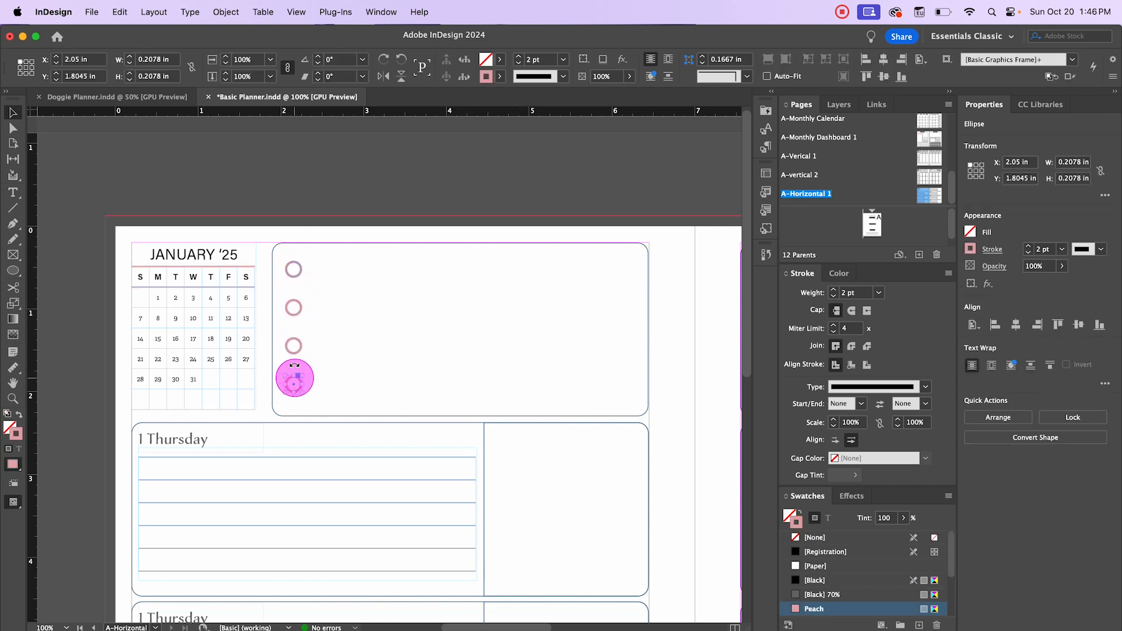
pyautogui.keyDown('shift'); pyautogui.click(294, 343); pyautogui.keyUp('shift')
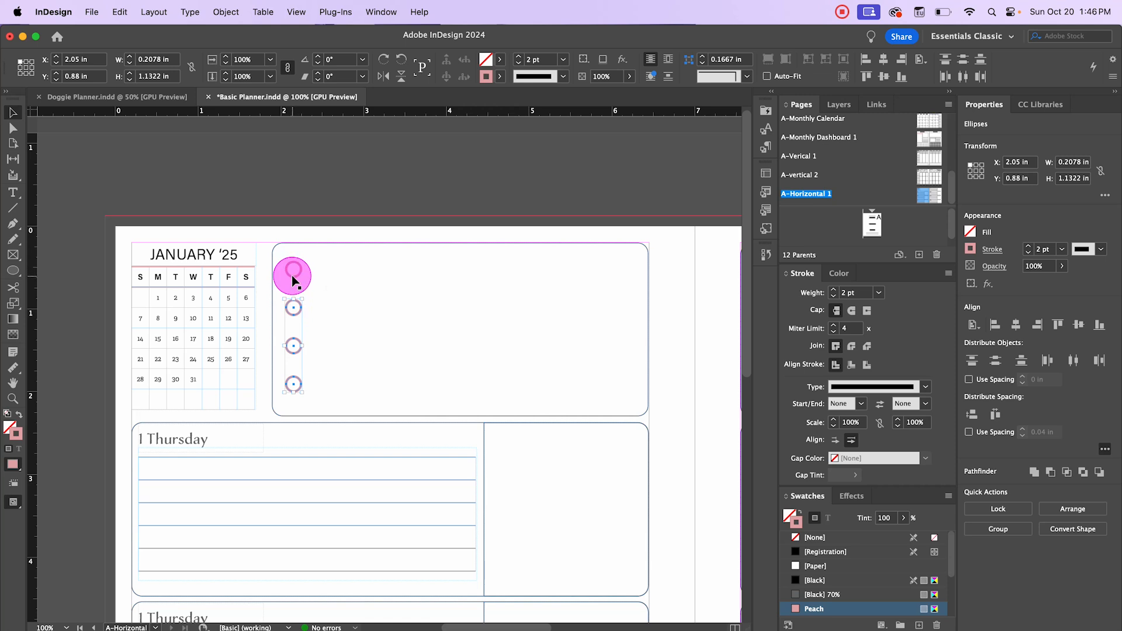
pyautogui.keyDown('shift'); pyautogui.click(294, 276); pyautogui.keyUp('shift')
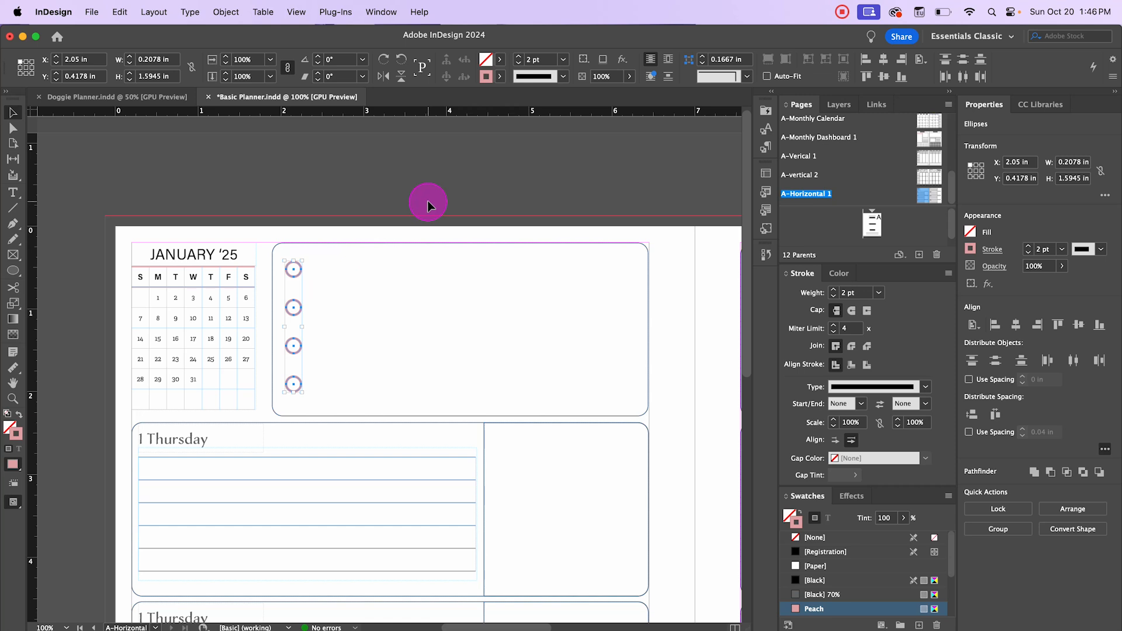
pyautogui.press('super+g')
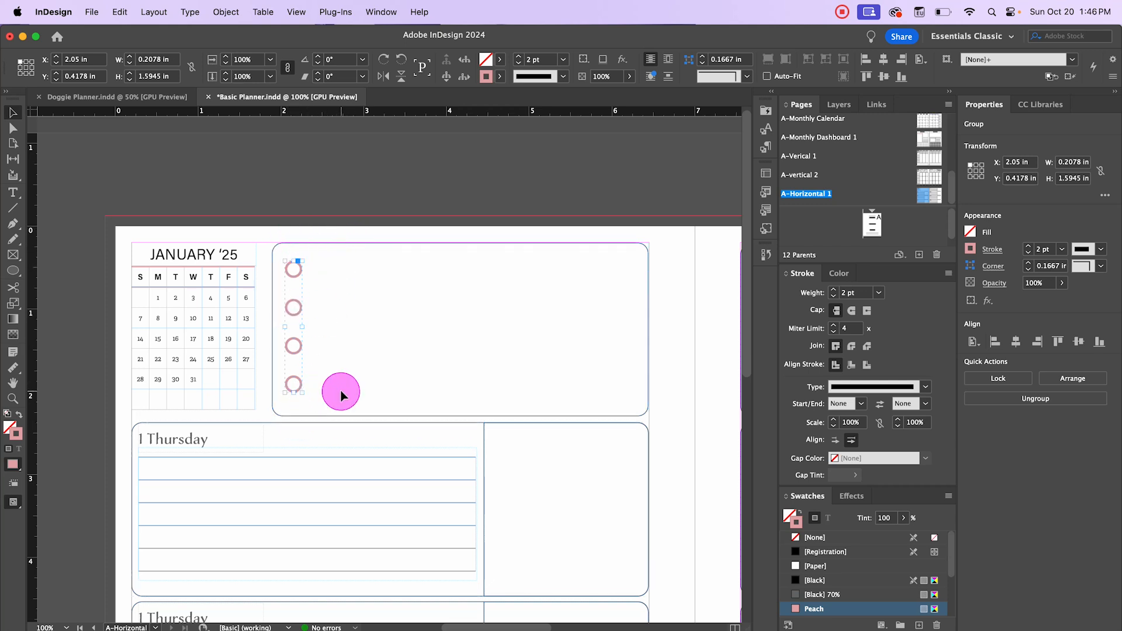
# - Align the circle group to the vertical center of the rounded top box, keeping the box as the key object, and deselect everything
pyautogui.click(372, 243)
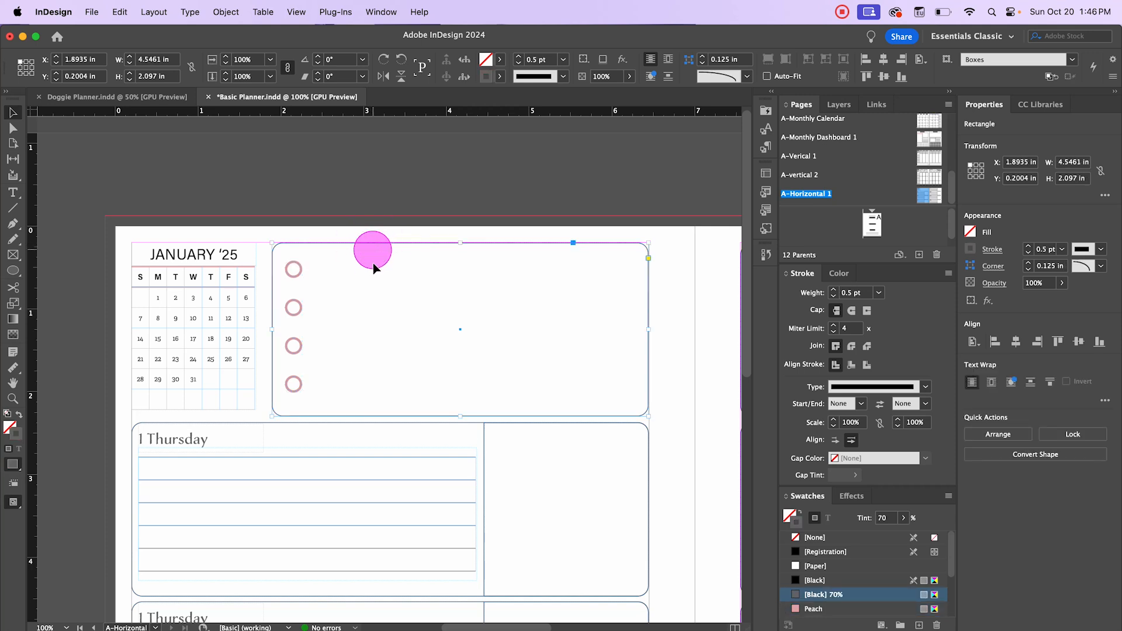
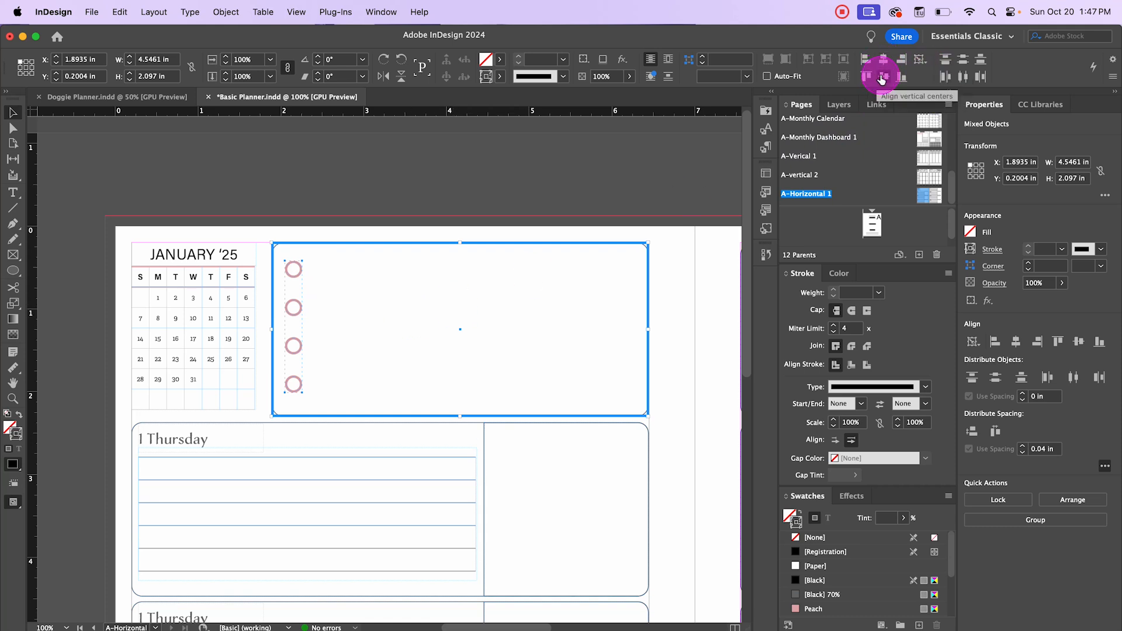
pyautogui.click(882, 79)
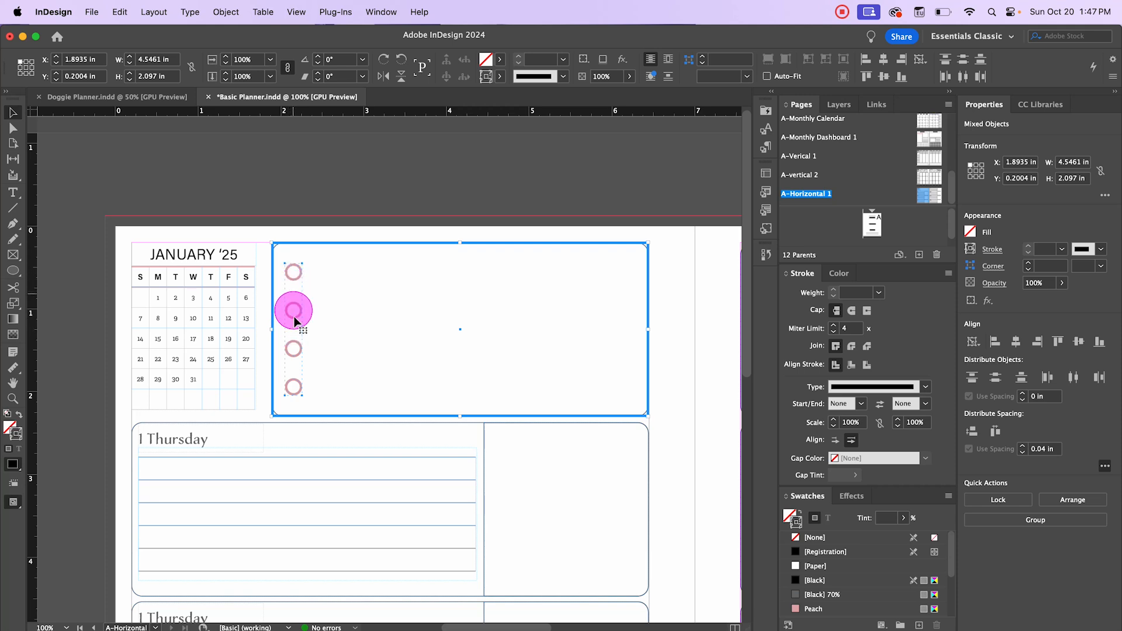
pyautogui.click(310, 198)
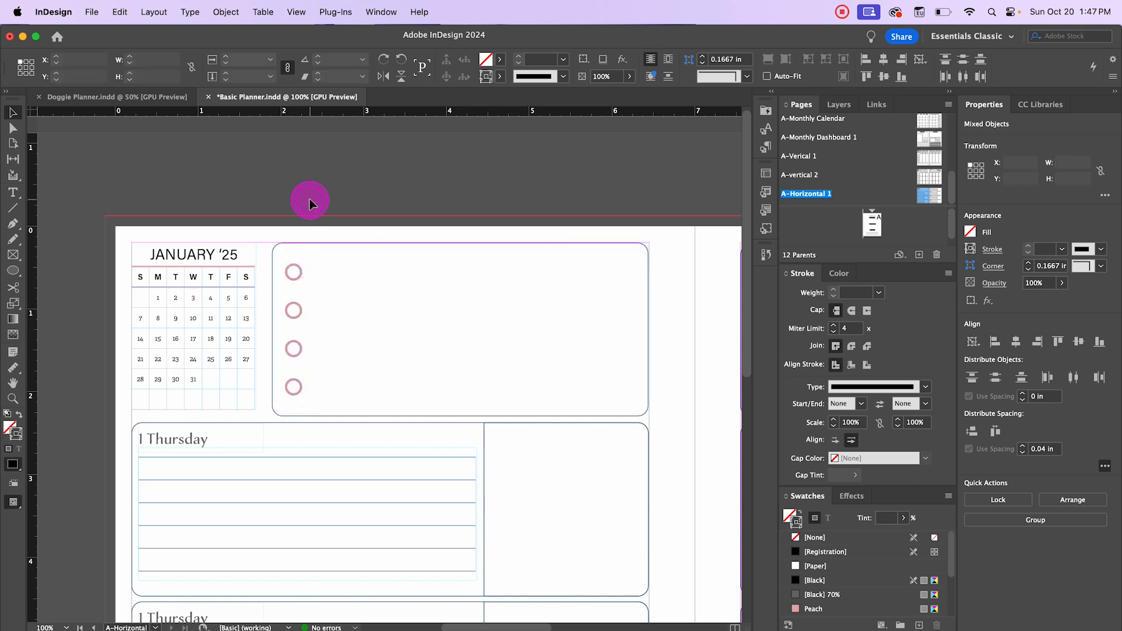
pyautogui.click(297, 319)
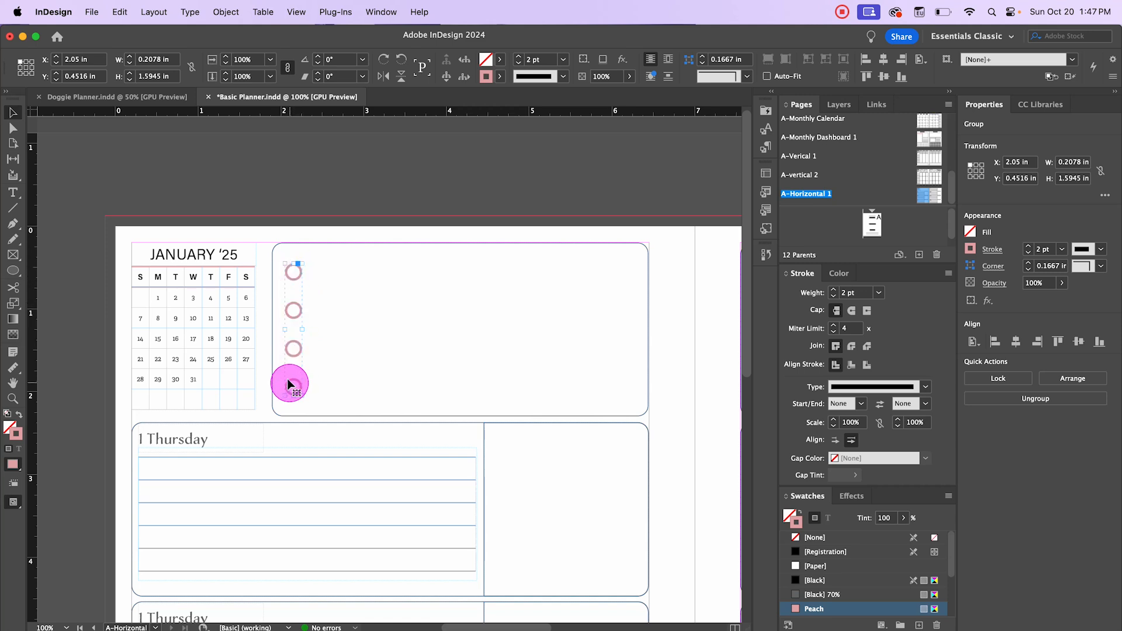
pyautogui.click(309, 203)
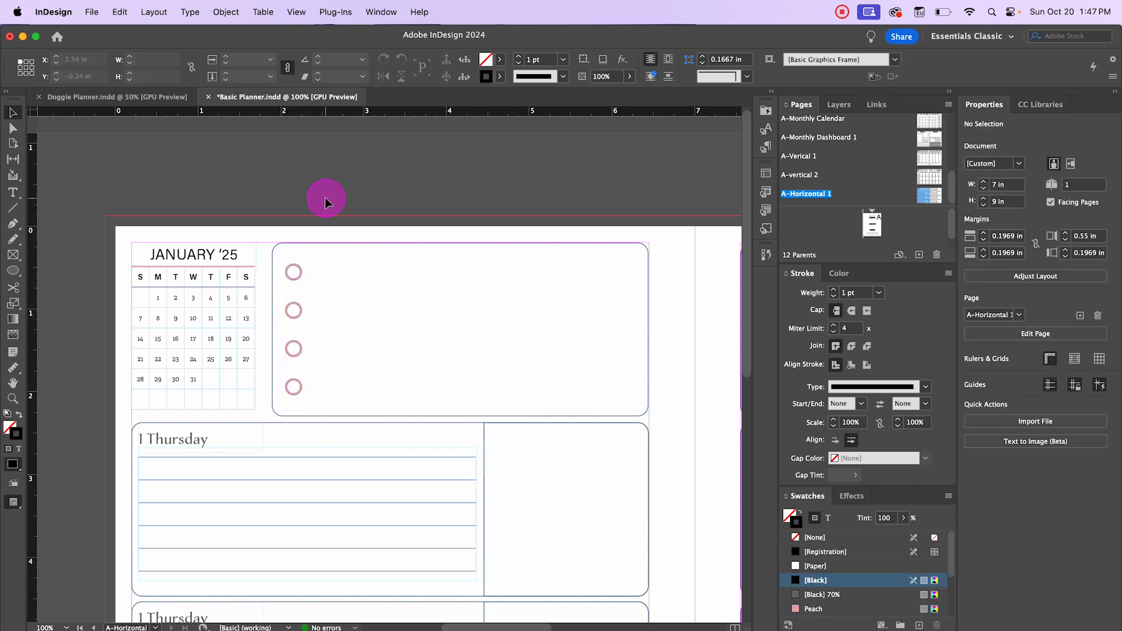
# - Examine the whole Horizontal 1 spread in preview mode and return to the normal view
pyautogui.press('super+minus')
pyautogui.press('super+minus')
pyautogui.moveTo(597, 166); pyautogui.dragTo(483, 233)
pyautogui.moveTo(436, 168); pyautogui.dragTo(429, 185)
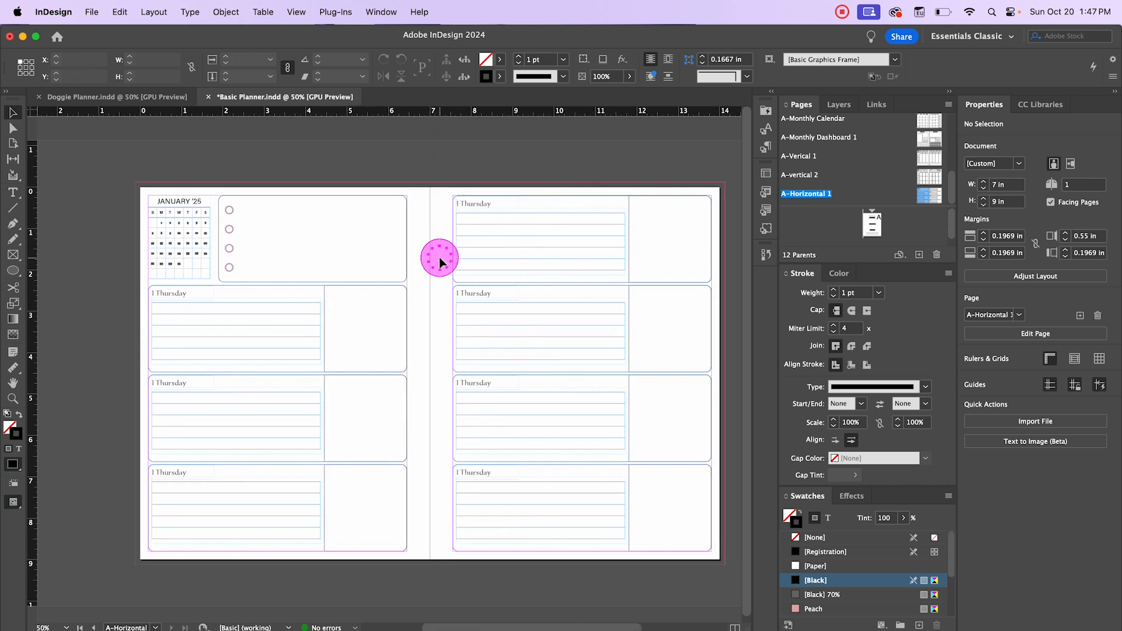
pyautogui.press('w')
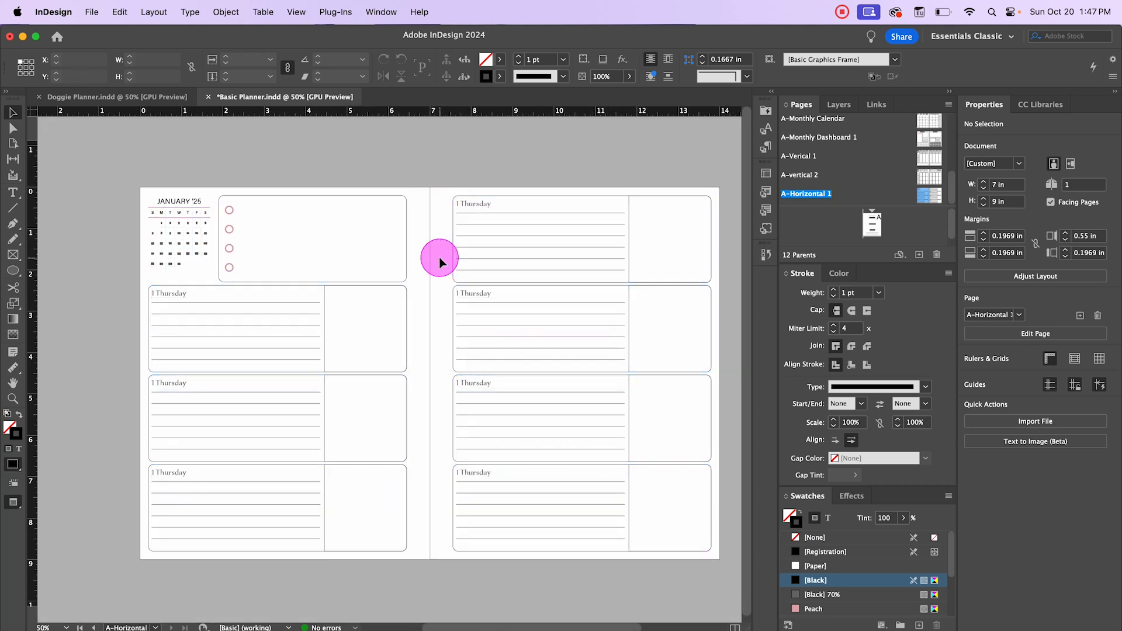
pyautogui.click(433, 260)
pyautogui.press('w')
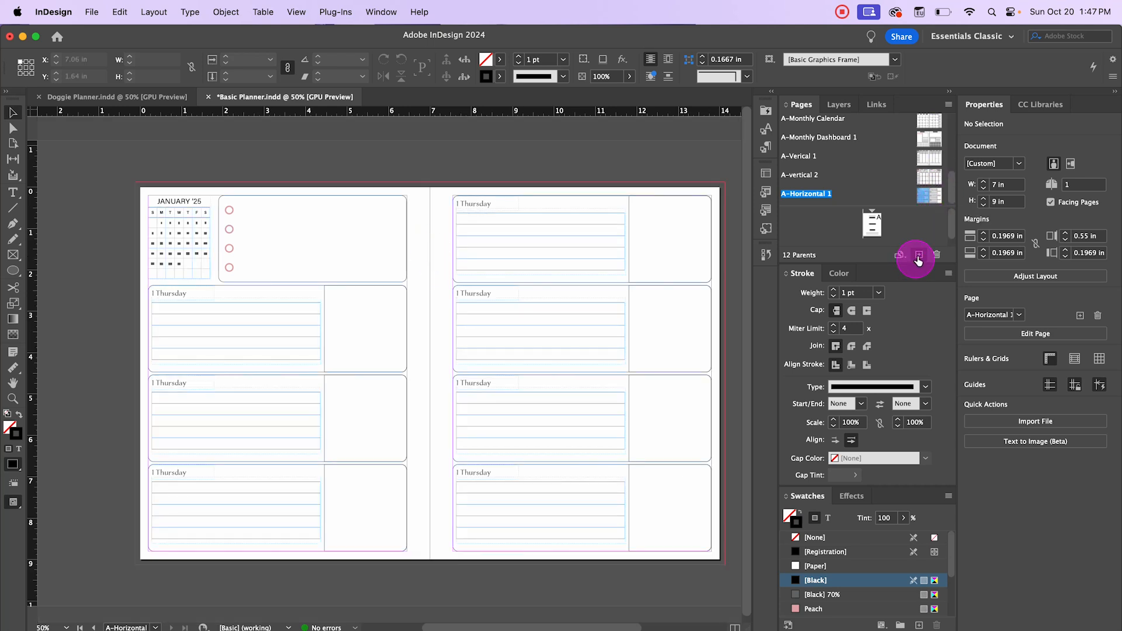
# - Create a new two-page parent spread with prefix A and name it HORIZONTAL 2
pyautogui.click(919, 257)
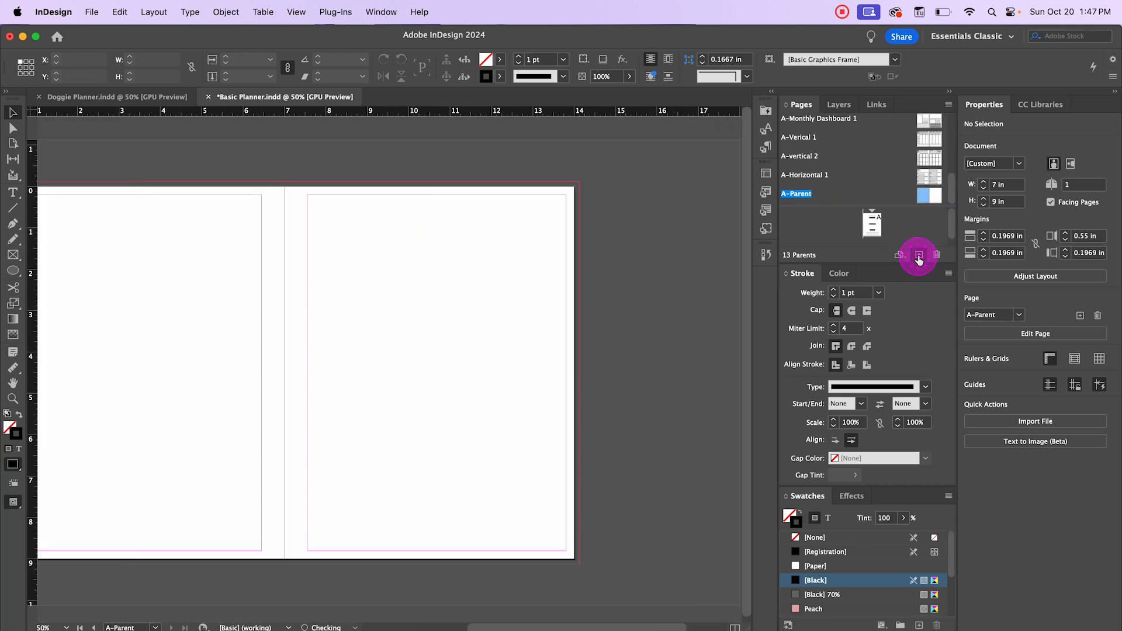
pyautogui.rightClick(808, 196)
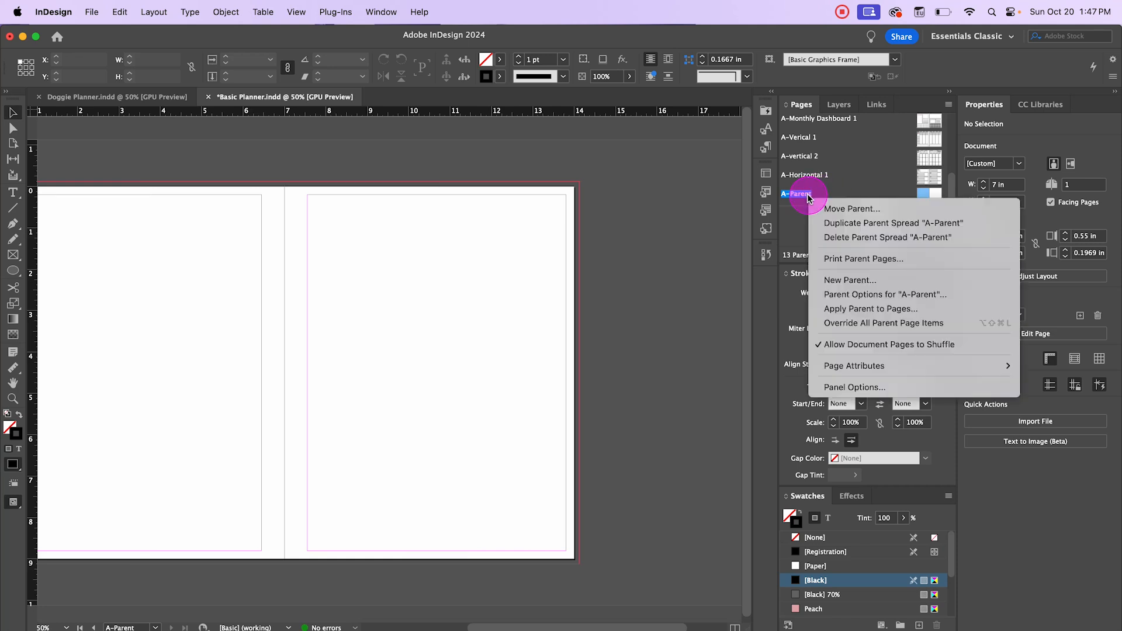
pyautogui.click(859, 295)
pyautogui.doubleClick(514, 363)
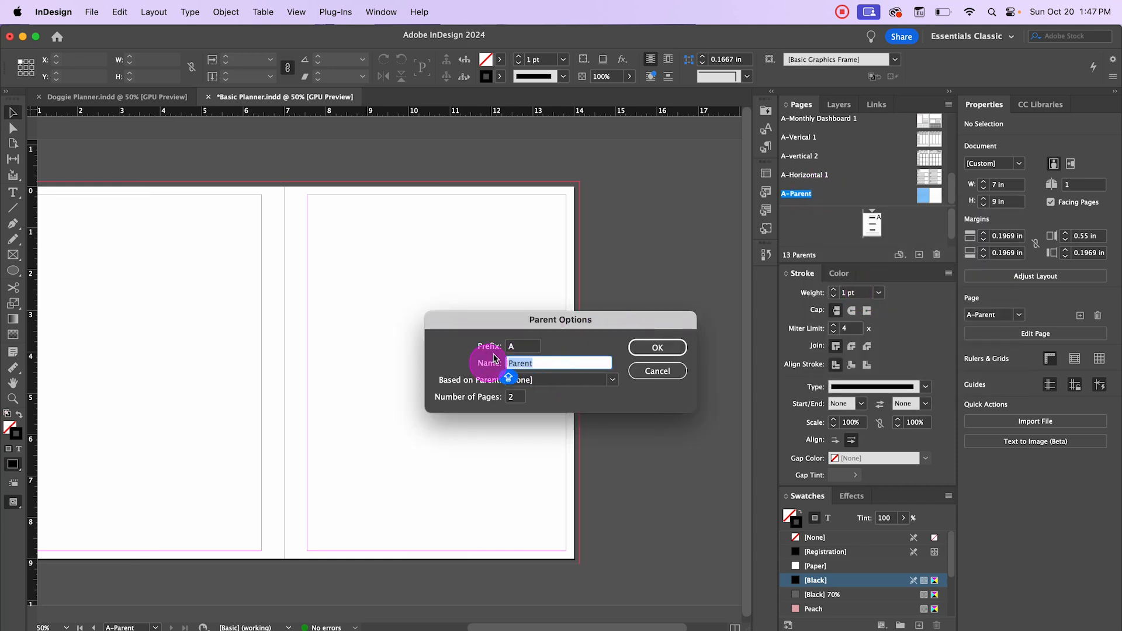
pyautogui.write('HORIZONTAL 2')
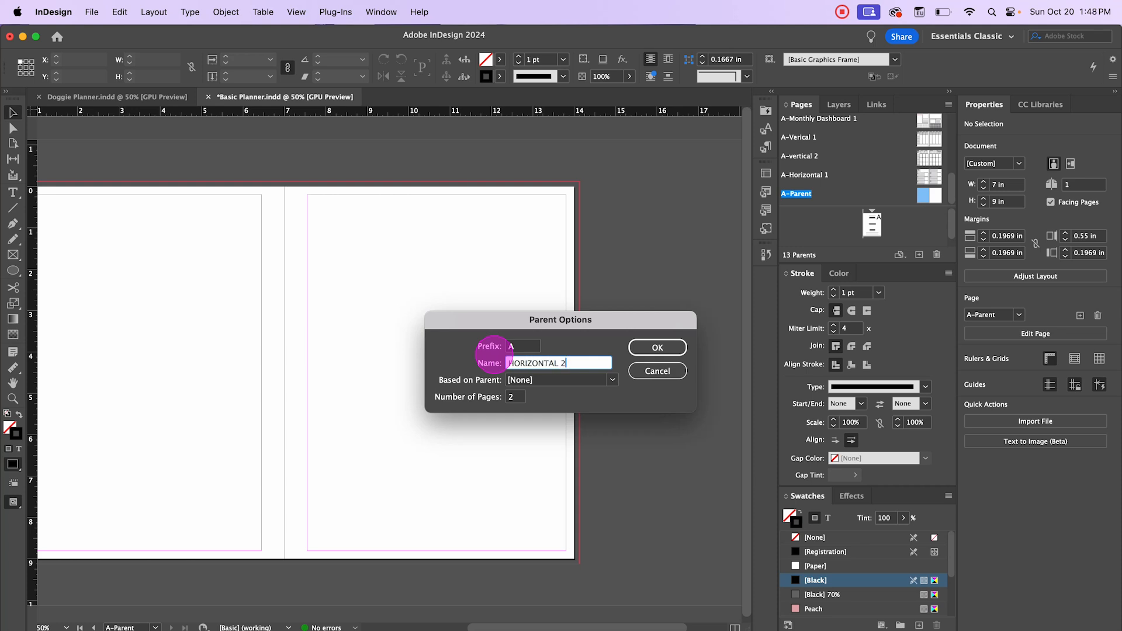
pyautogui.click(657, 347)
# - Copy the JANUARY '25 title and mini calendar grid from the Horizontal 1 parent, paste them in place on HORIZONTAL 2, and deselect them
pyautogui.hscroll(-2, 442, 301)
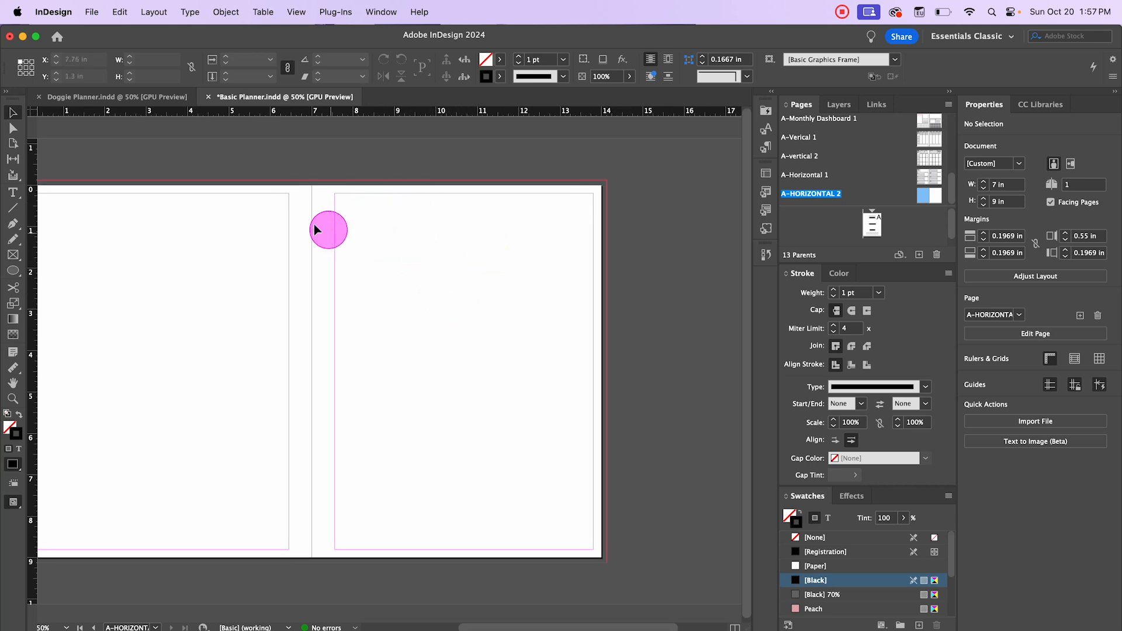
pyautogui.hscroll(-8, 320, 225)
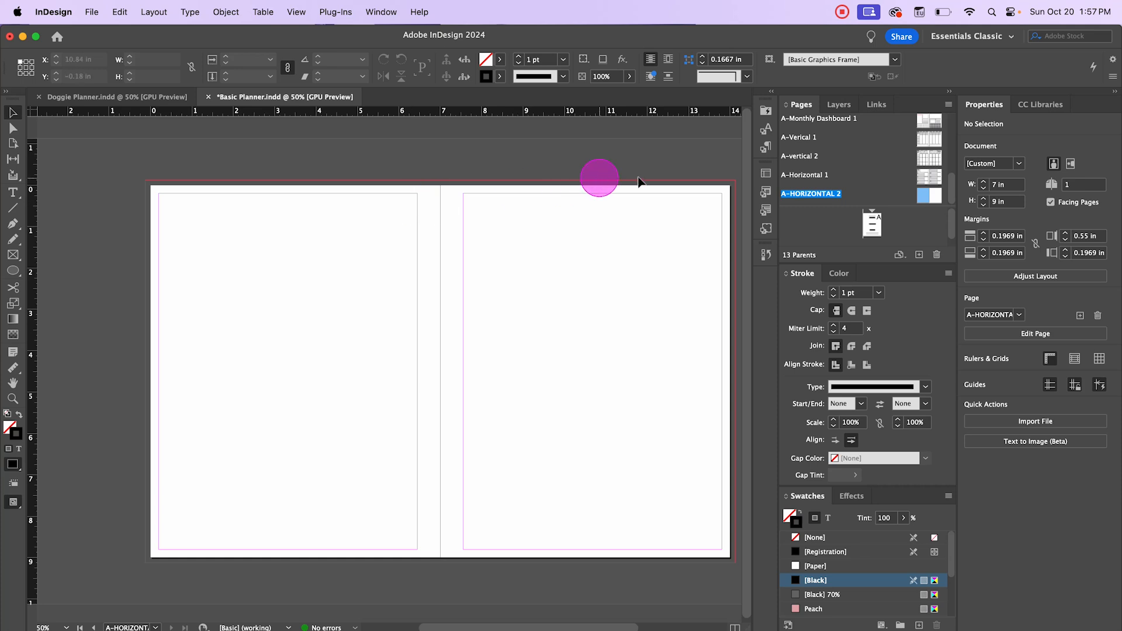
pyautogui.doubleClick(923, 178)
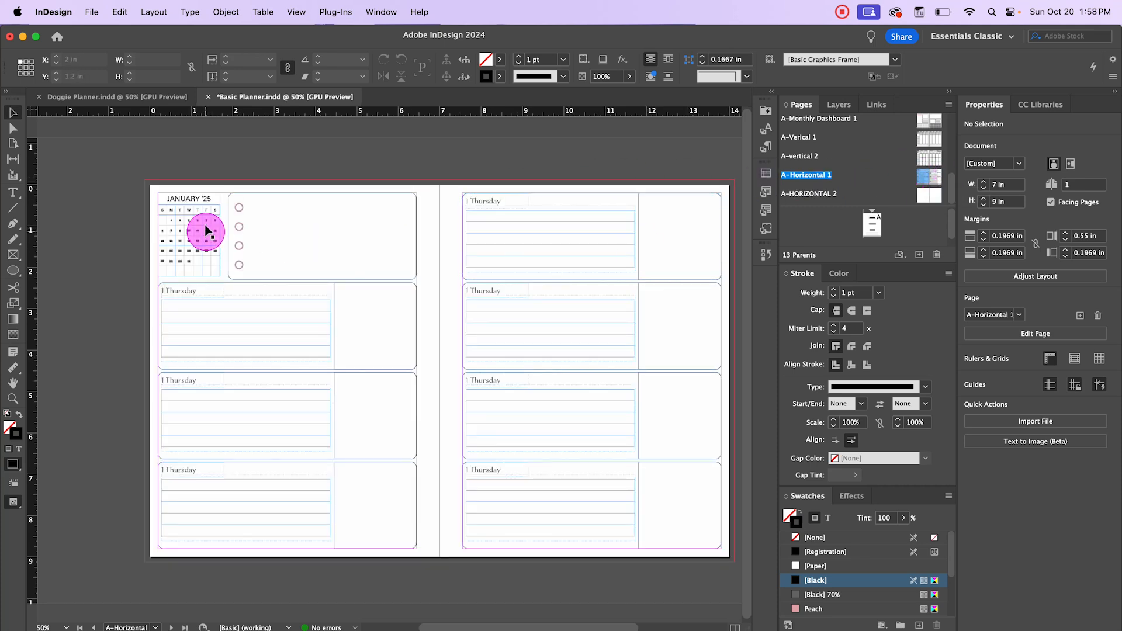
pyautogui.click(196, 243)
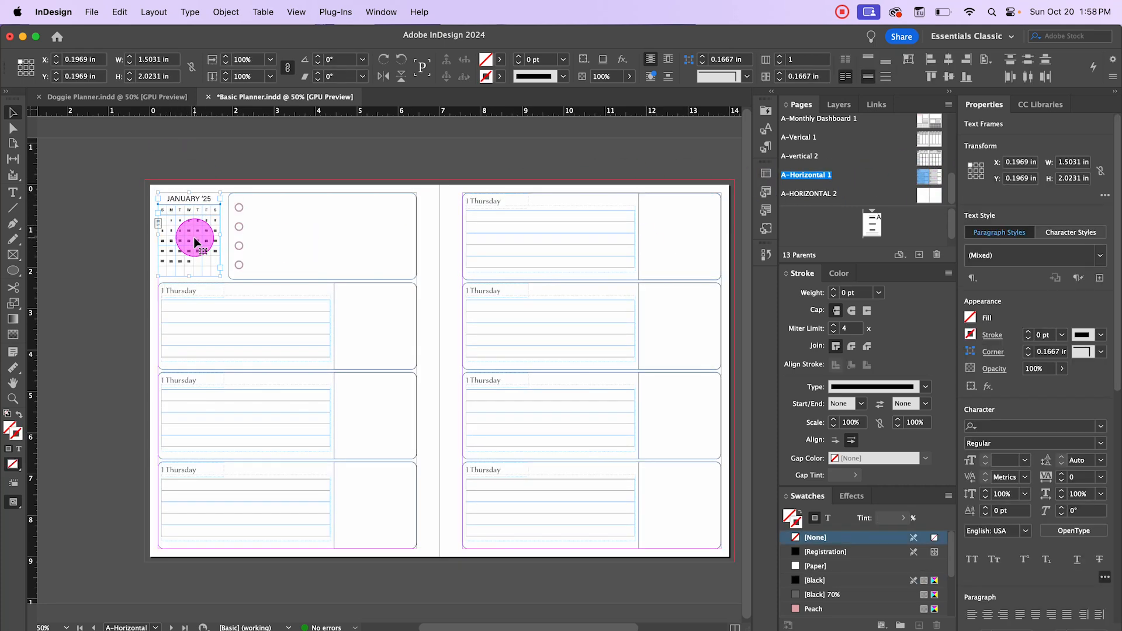
pyautogui.moveTo(133, 167); pyautogui.dragTo(216, 269)
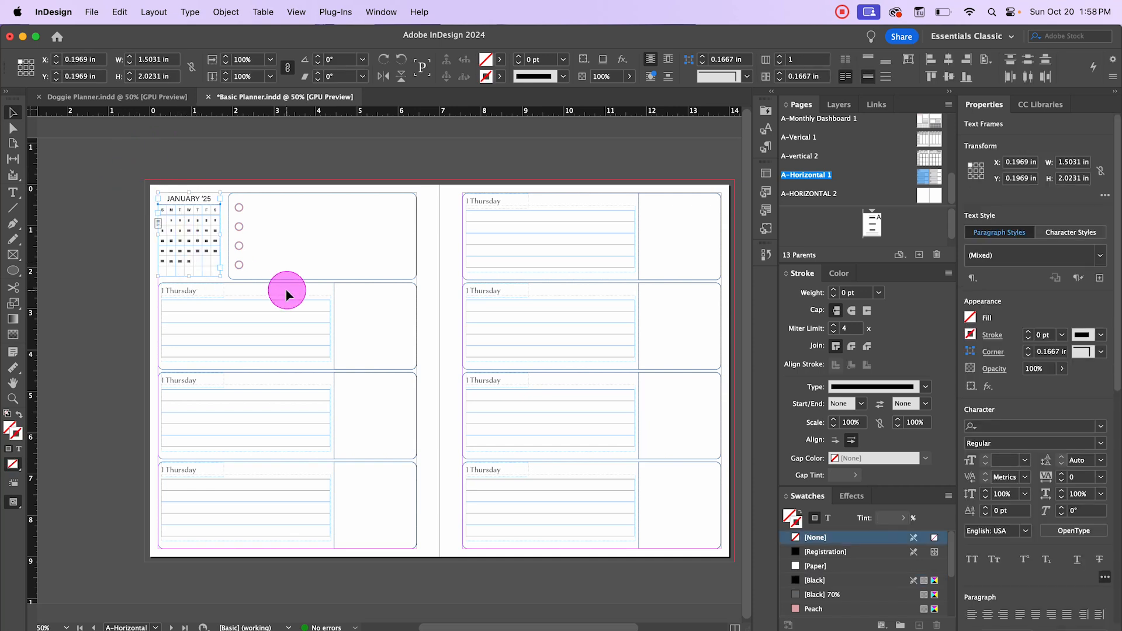
pyautogui.doubleClick(928, 193)
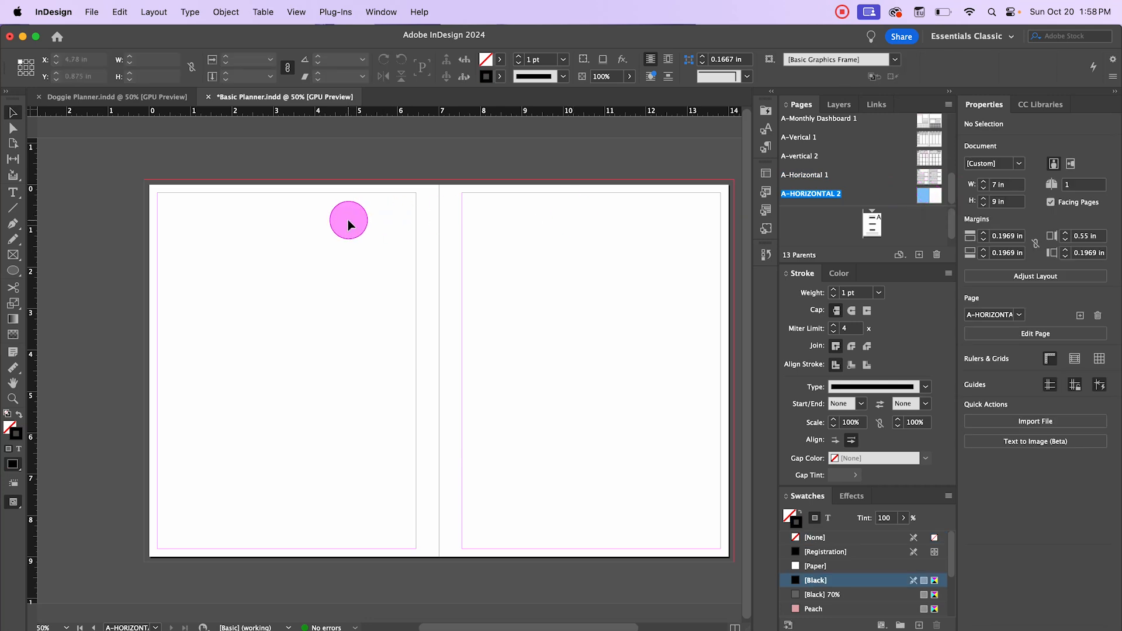
pyautogui.click(120, 11)
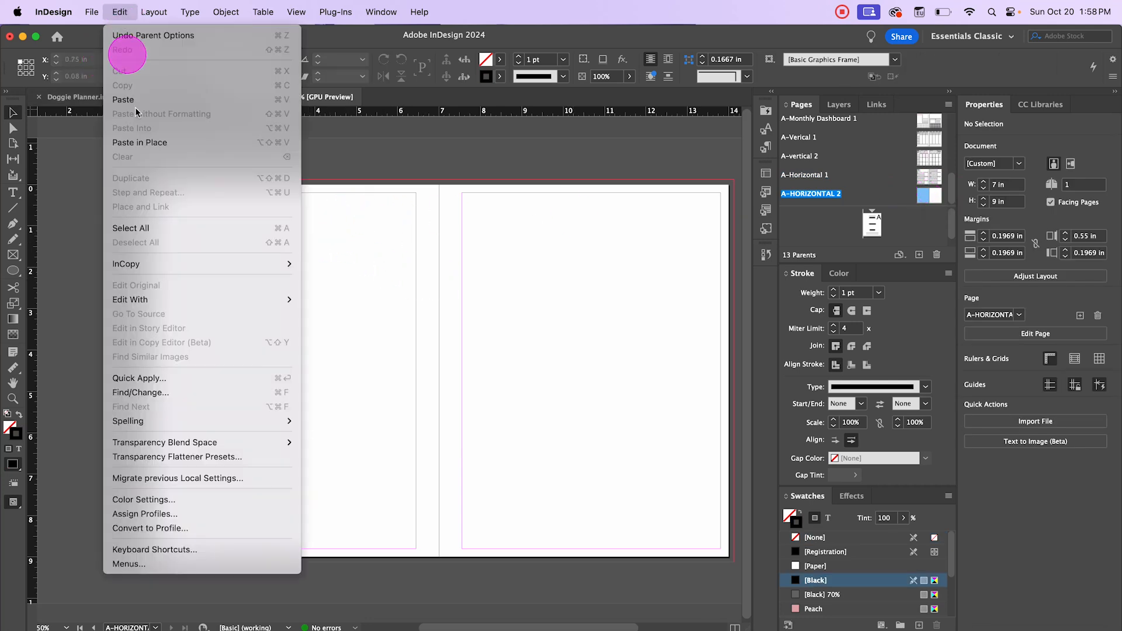
pyautogui.click(146, 143)
pyautogui.click(234, 287)
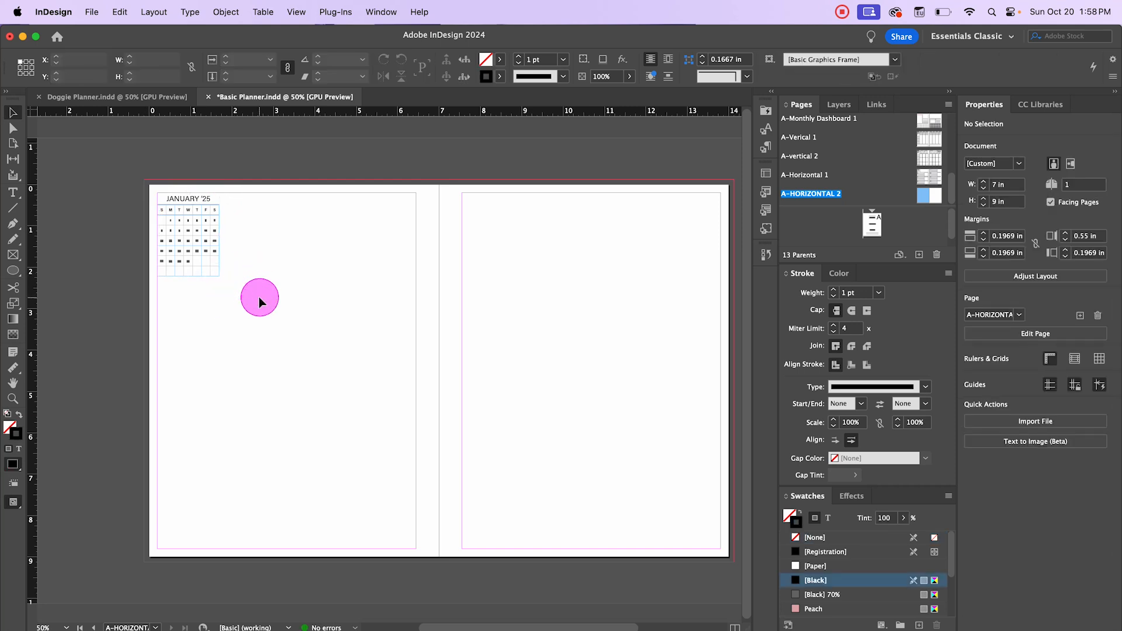
pyautogui.scroll(1, 258, 222)
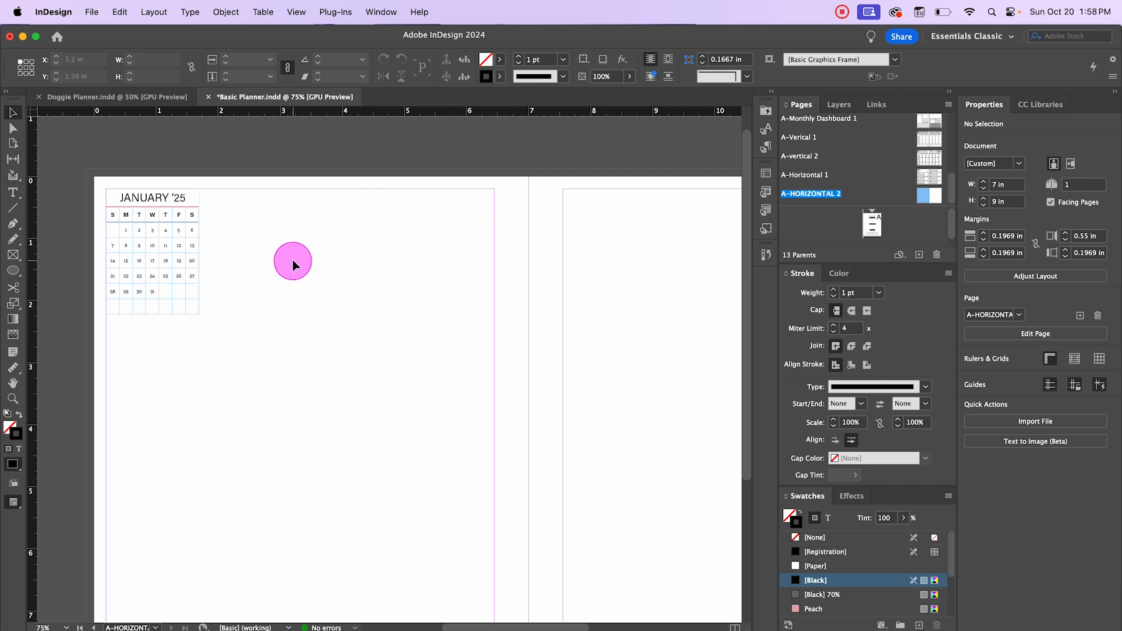
pyautogui.moveTo(292, 263); pyautogui.dragTo(371, 275)
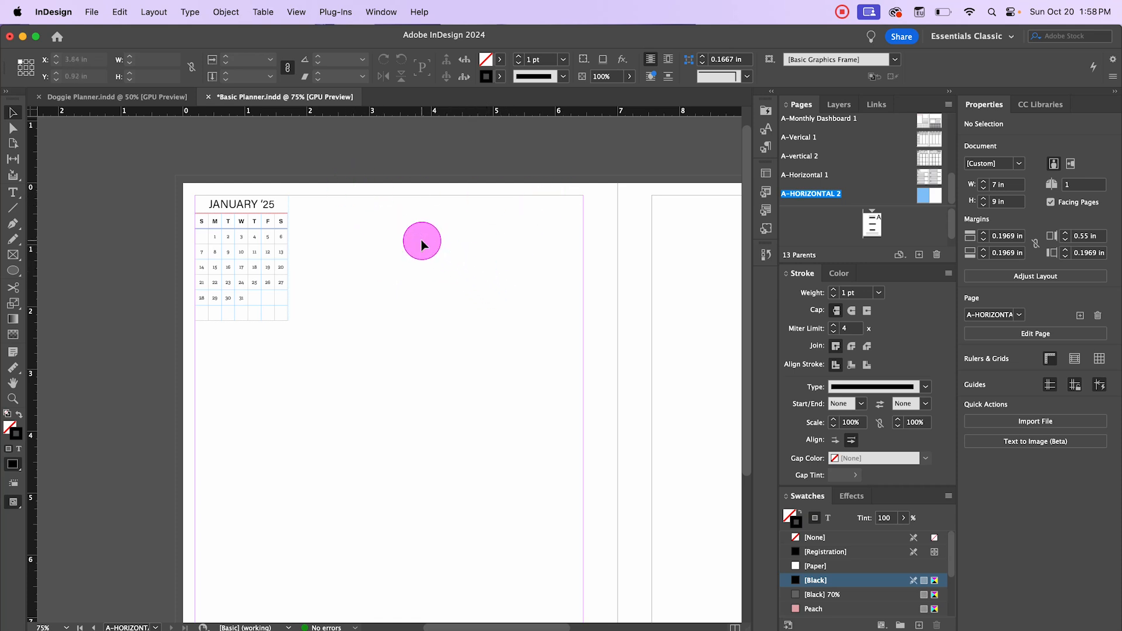
pyautogui.scroll(1, 420, 240)
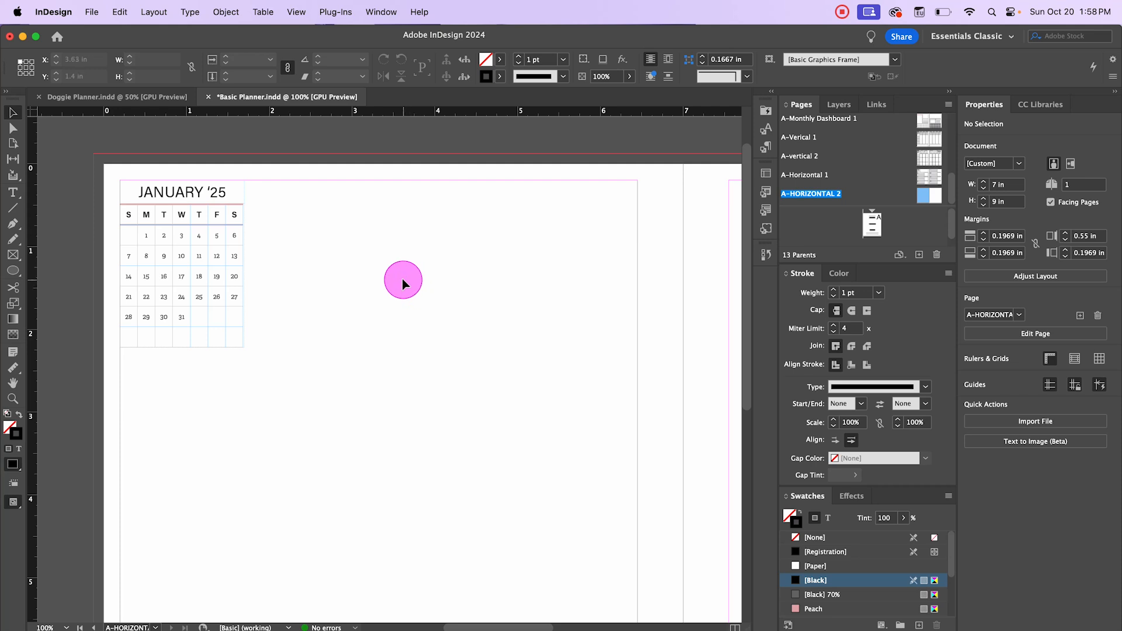
pyautogui.moveTo(402, 280); pyautogui.dragTo(384, 302)
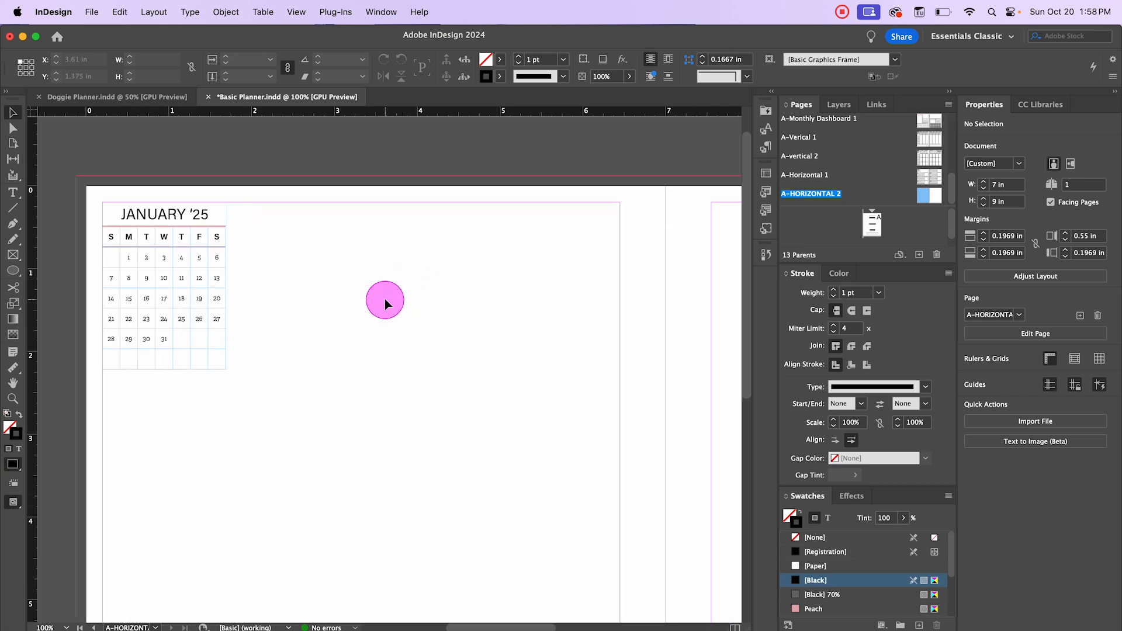
# - Look through the Vertical 1, Horizontal 1 and vertical 2 parent spreads for reference, then return to the HORIZONTAL 2 parent
pyautogui.doubleClick(926, 139)
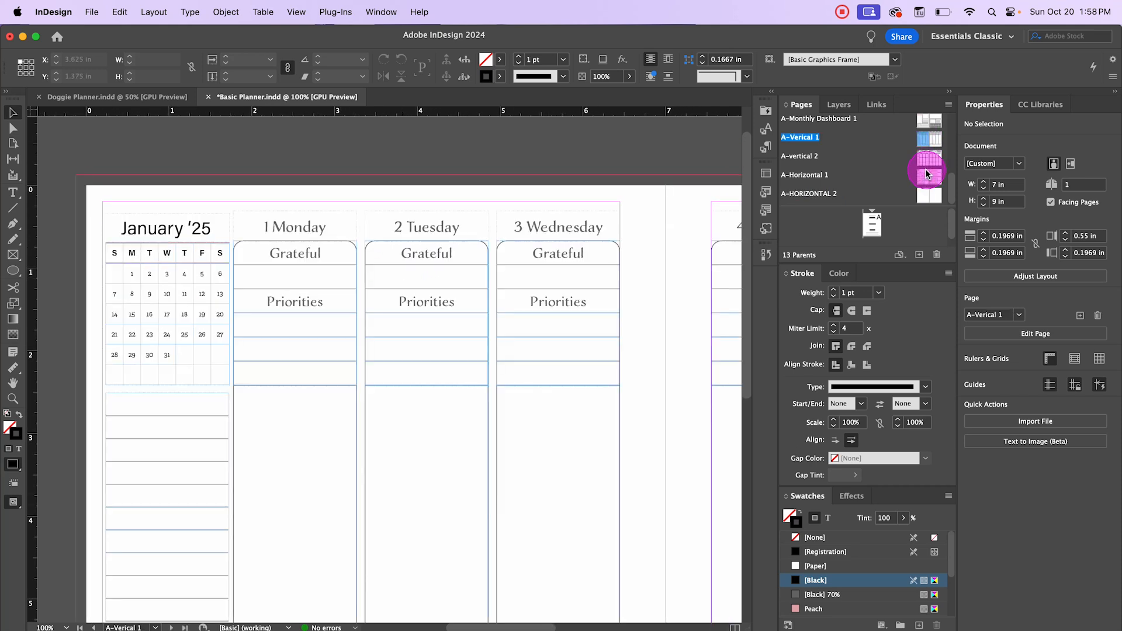
pyautogui.doubleClick(923, 174)
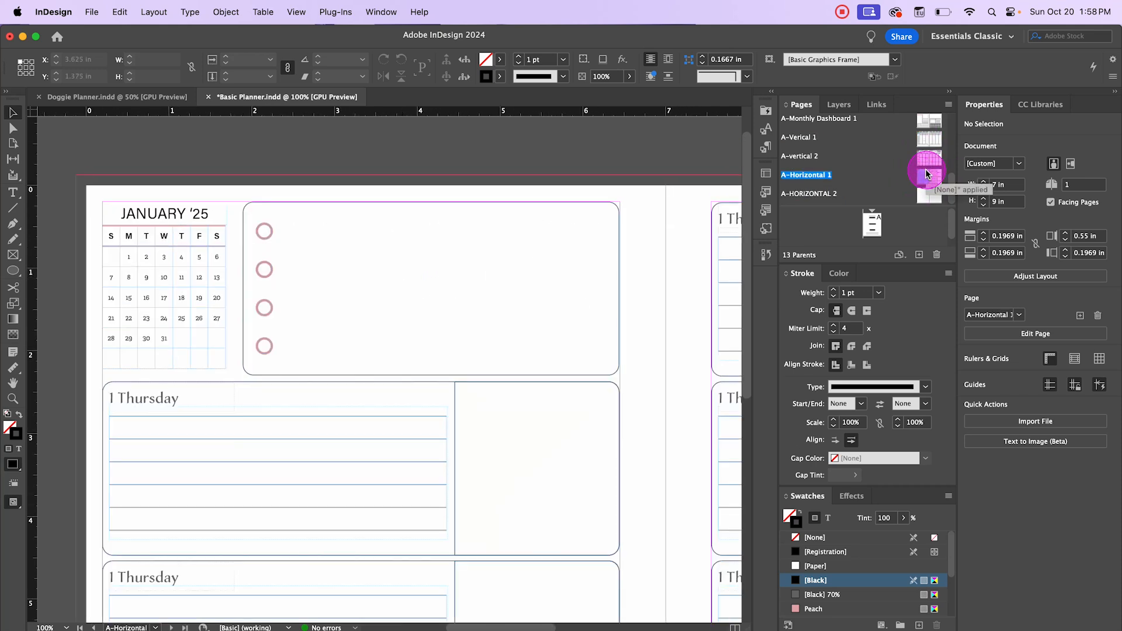
pyautogui.doubleClick(927, 157)
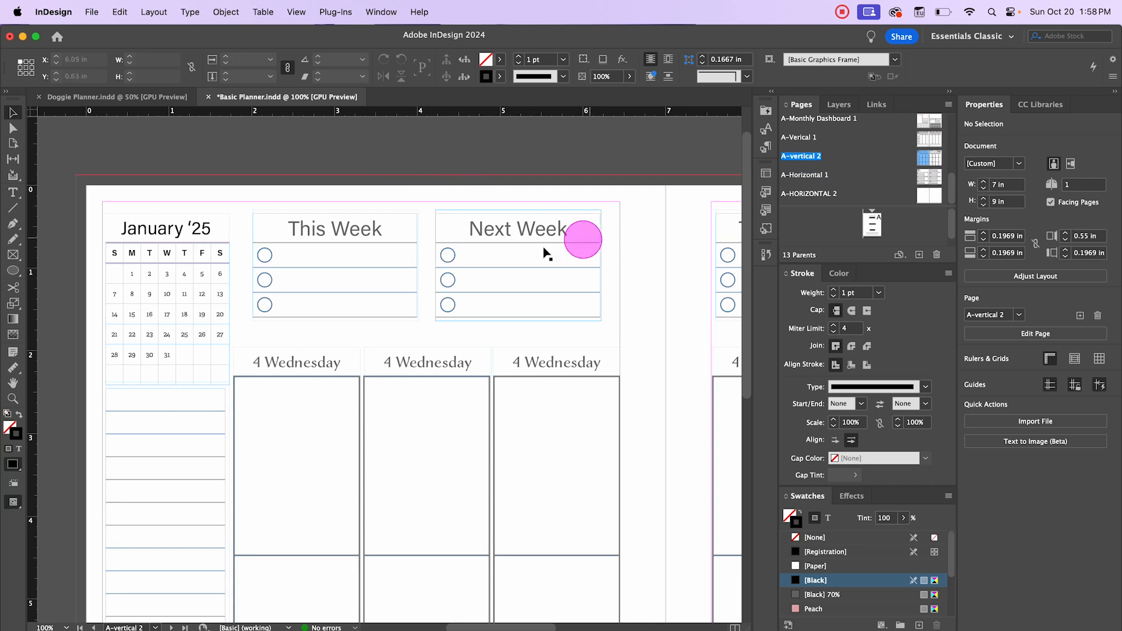
pyautogui.scroll(-1, 537, 253)
pyautogui.moveTo(621, 288); pyautogui.dragTo(345, 286)
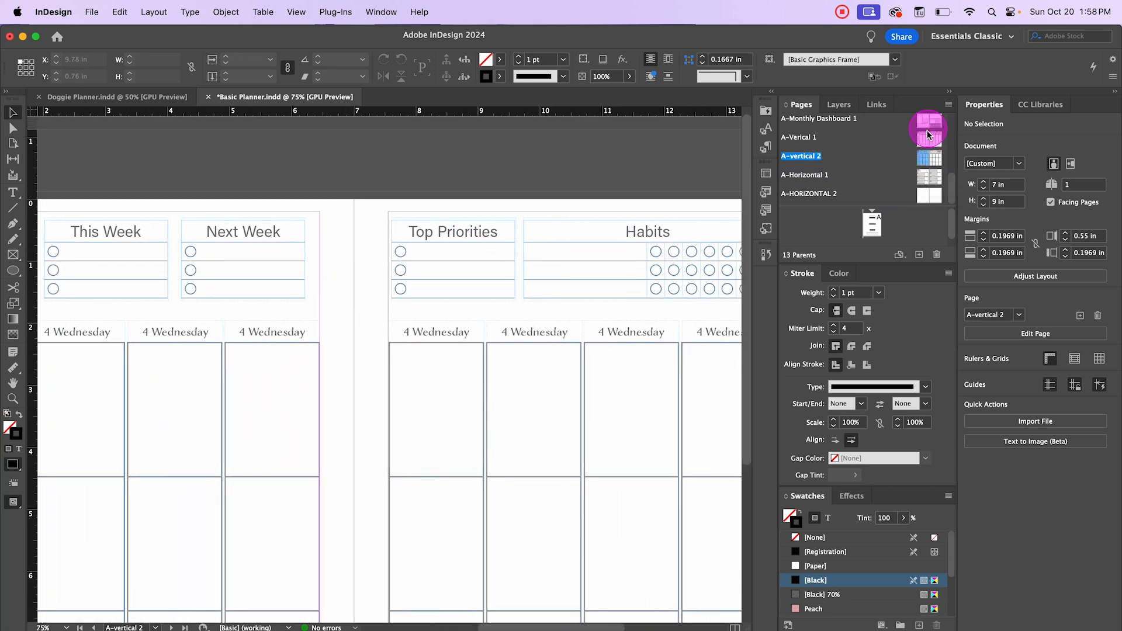
pyautogui.click(924, 195)
pyautogui.doubleClick(923, 194)
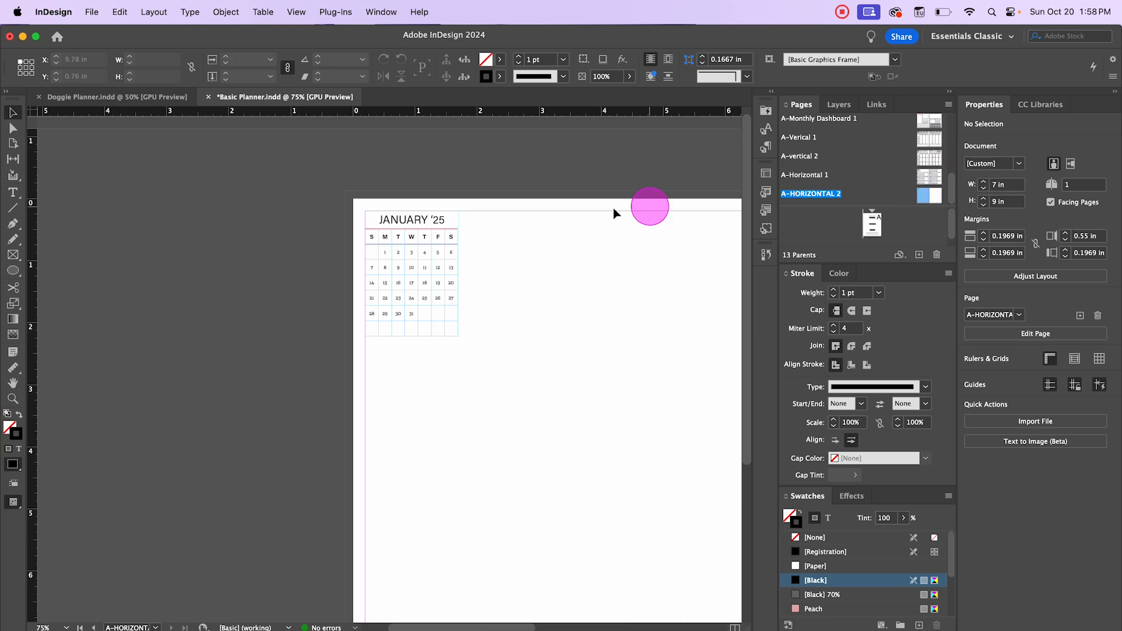
# - Create a table with 3 body rows and 7 columns beside the mini calendar, in a frame about 2.26 by 1.27 in
pyautogui.scroll(1, 584, 224)
pyautogui.moveTo(590, 302); pyautogui.dragTo(449, 295)
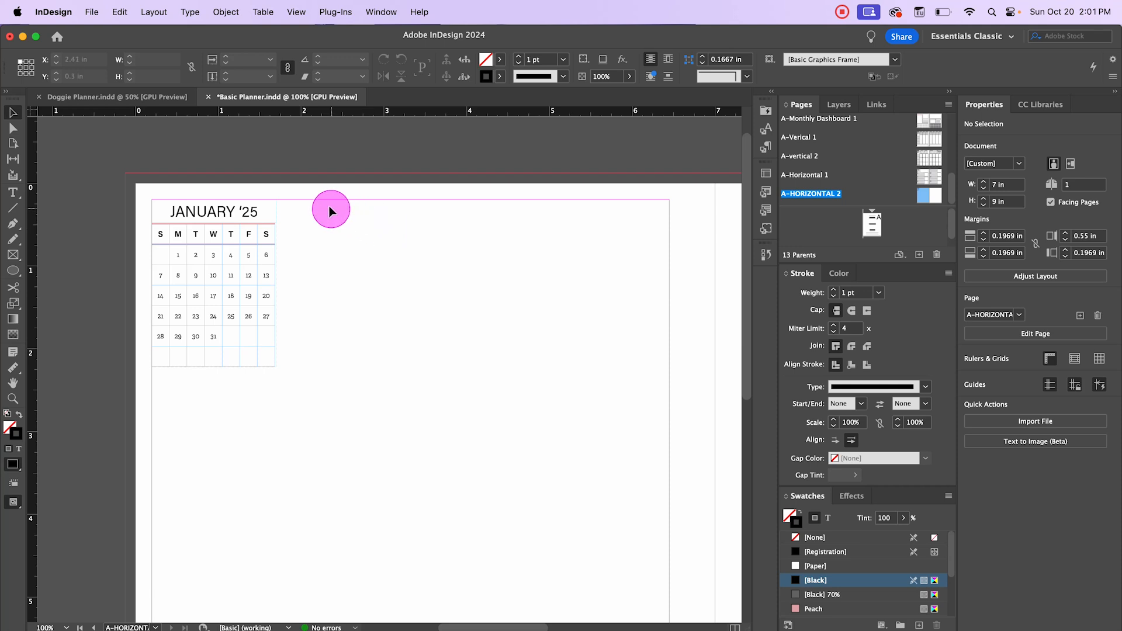
pyautogui.click(262, 12)
pyautogui.click(271, 35)
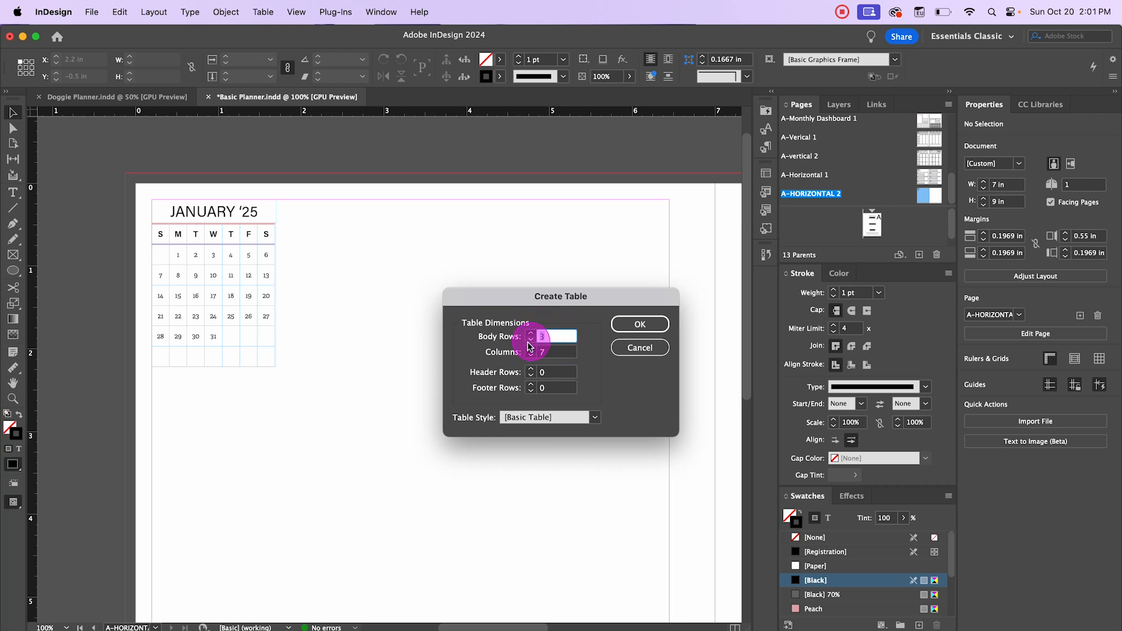
pyautogui.click(641, 323)
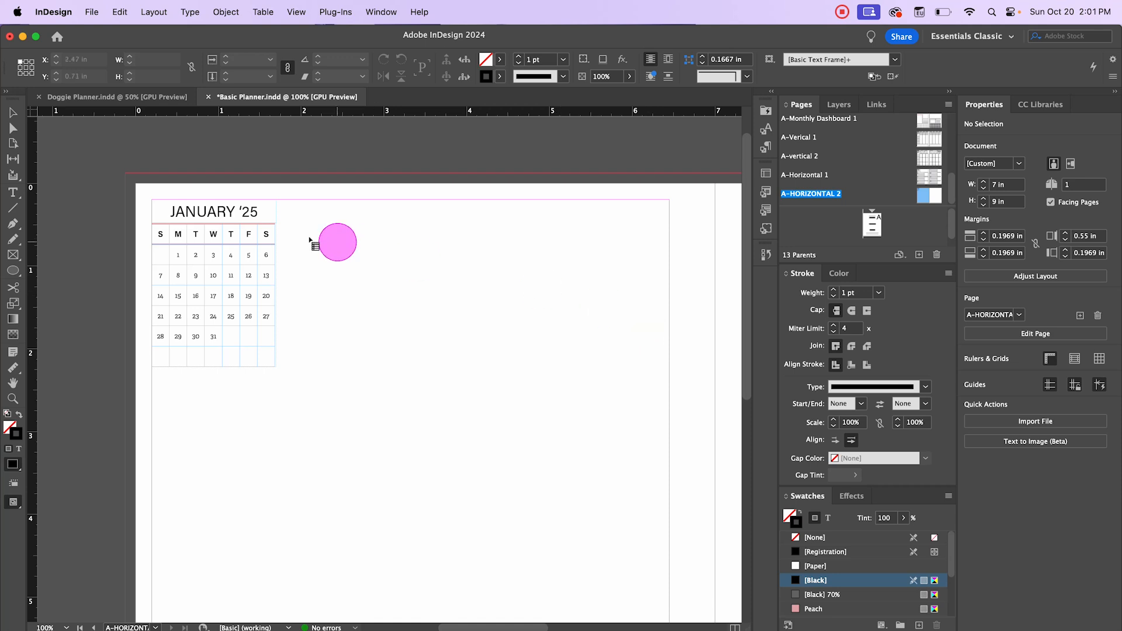
pyautogui.moveTo(288, 223); pyautogui.dragTo(474, 328)
# - Apply the Lines cell style to every cell of the new table
pyautogui.click(300, 243)
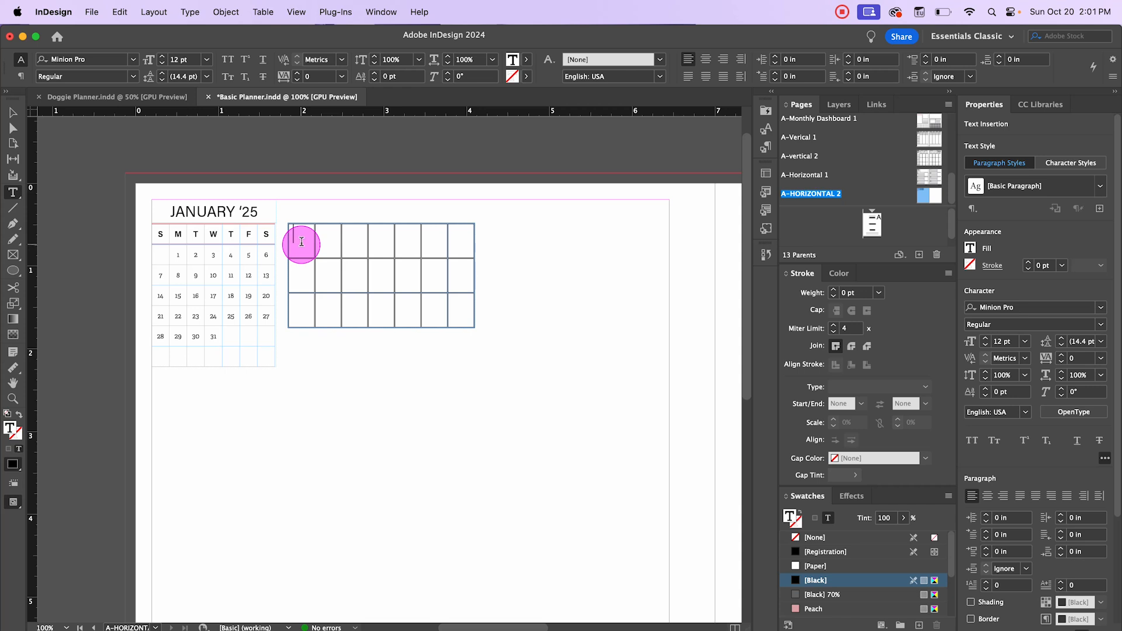
pyautogui.press('super+alt+a')
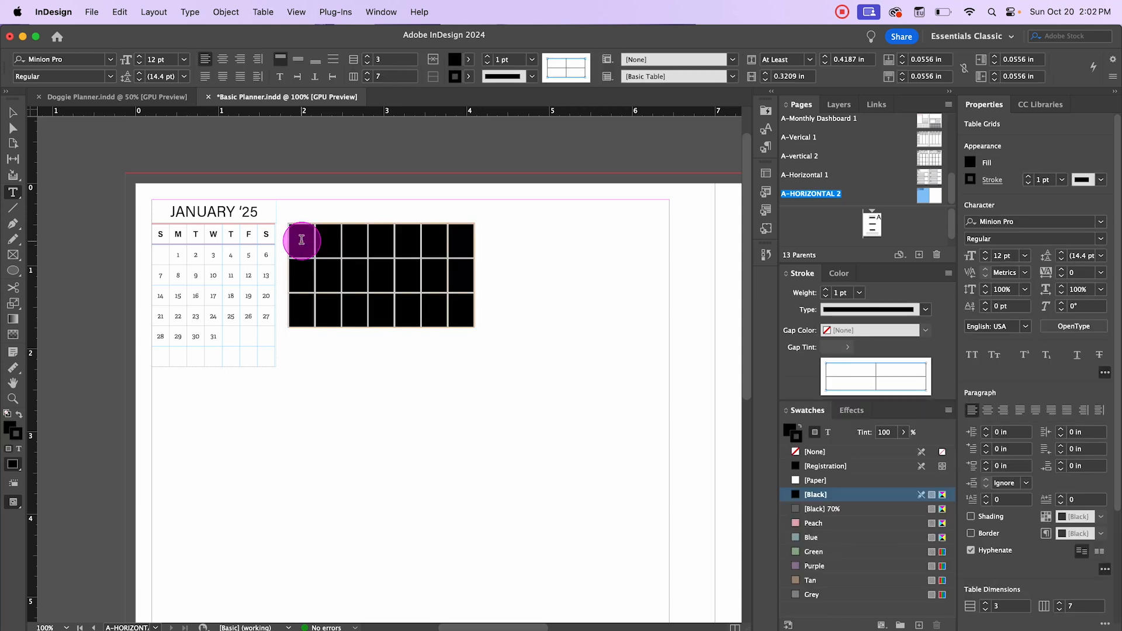
pyautogui.click(765, 192)
pyautogui.click(629, 257)
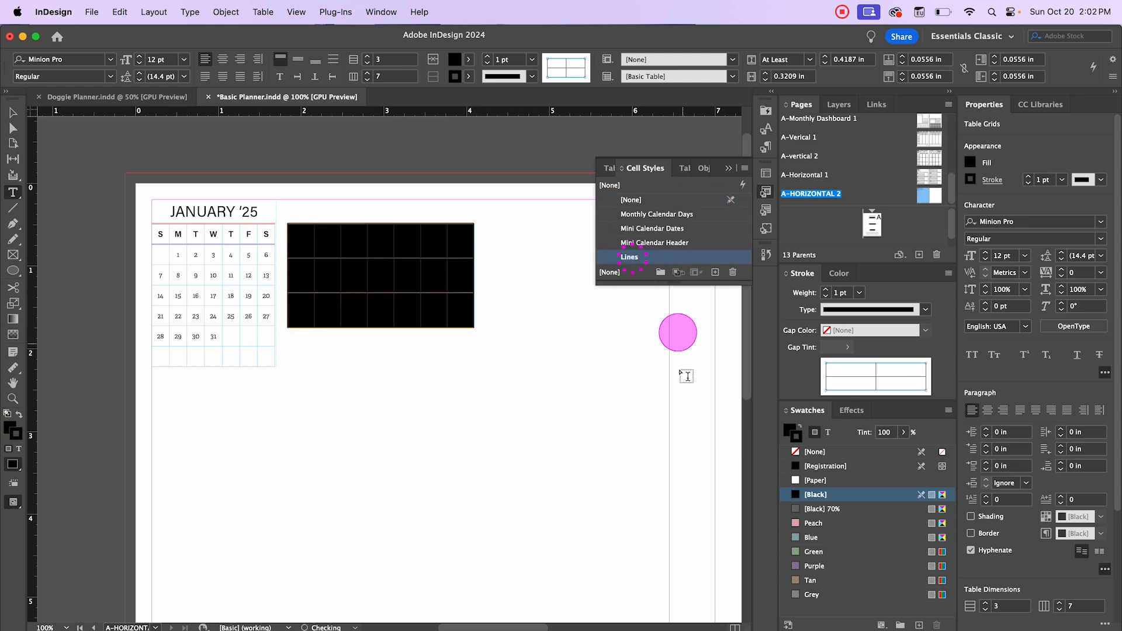
# - Set all the table's rows to a height of exactly 7 mm and deselect the table
pyautogui.rightClick(373, 246)
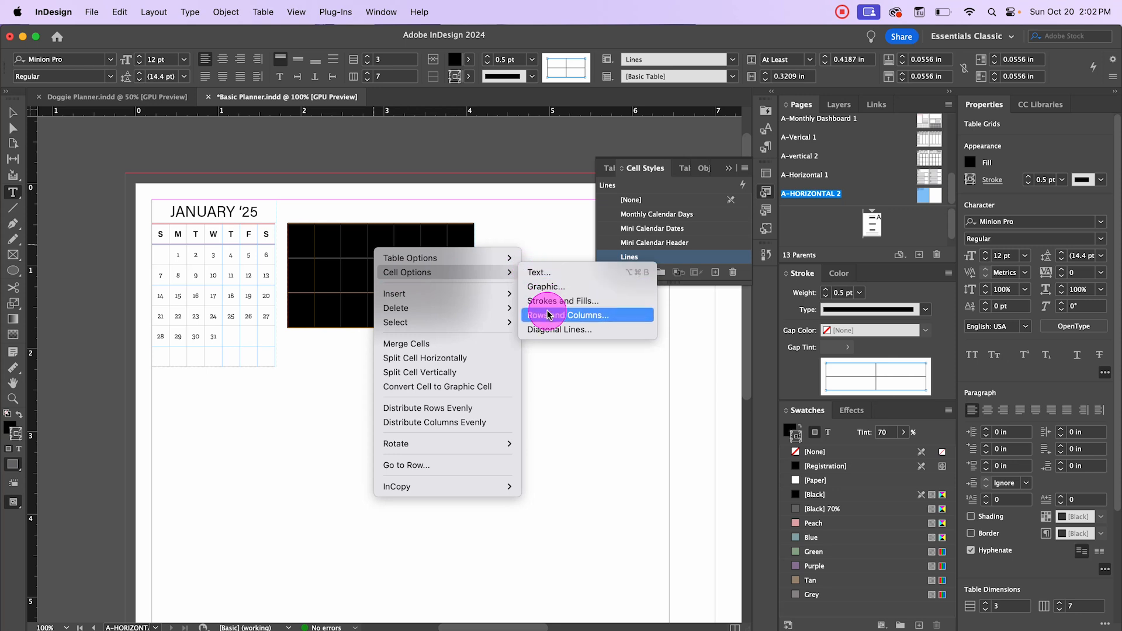
pyautogui.click(548, 316)
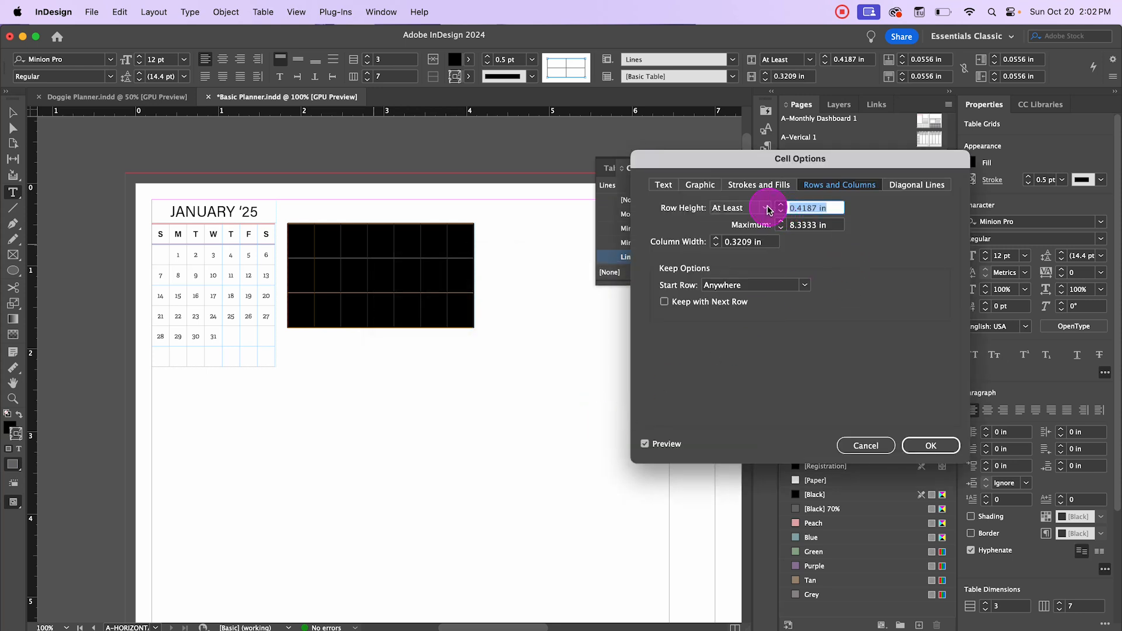
pyautogui.click(766, 208)
pyautogui.click(752, 235)
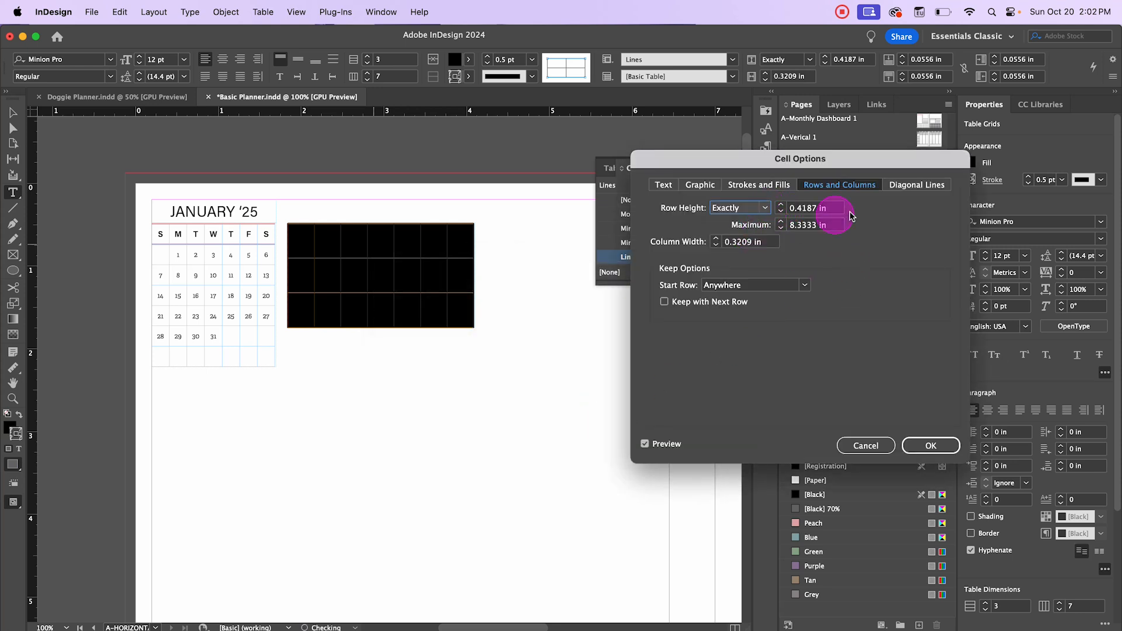
pyautogui.press('Tab')
pyautogui.write('7')
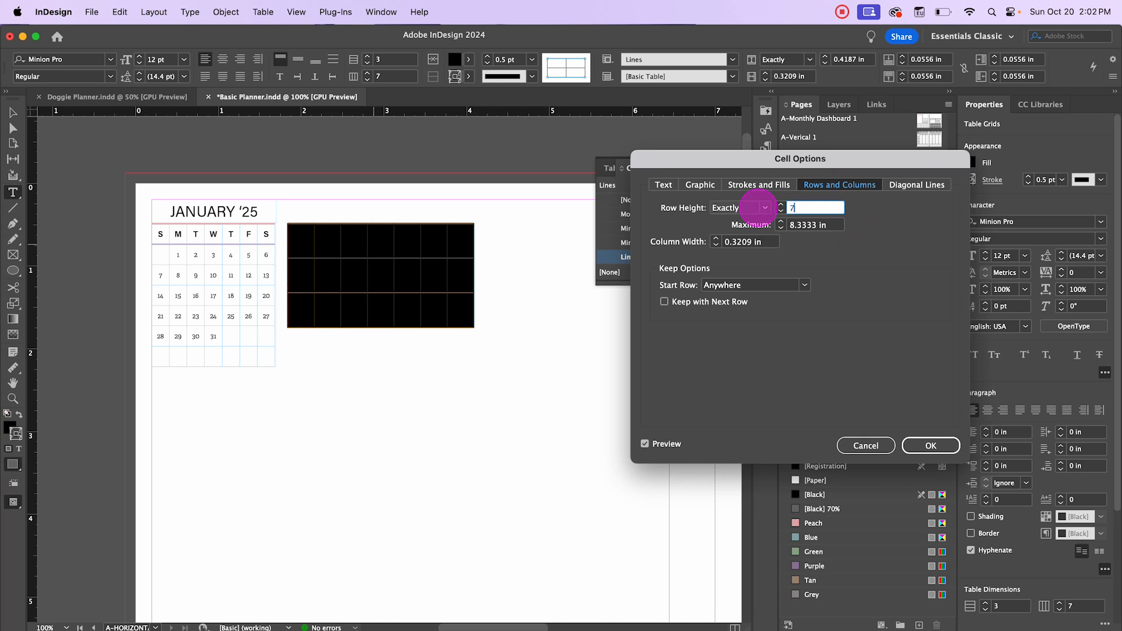
pyautogui.write('mm')
pyautogui.press('Tab')
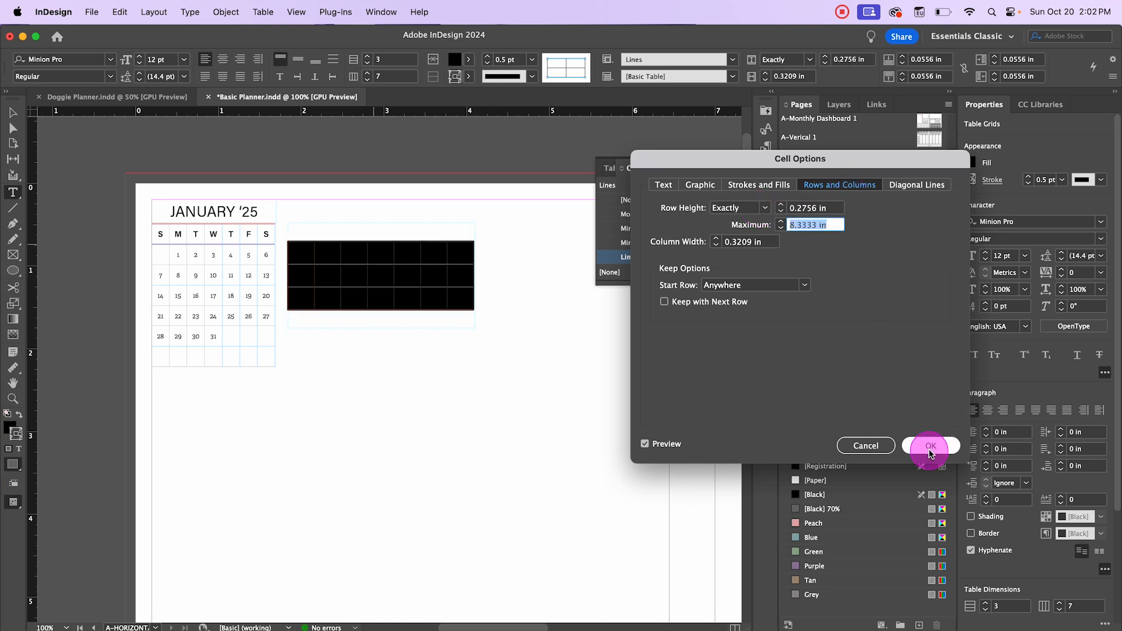
pyautogui.click(929, 447)
pyautogui.click(729, 169)
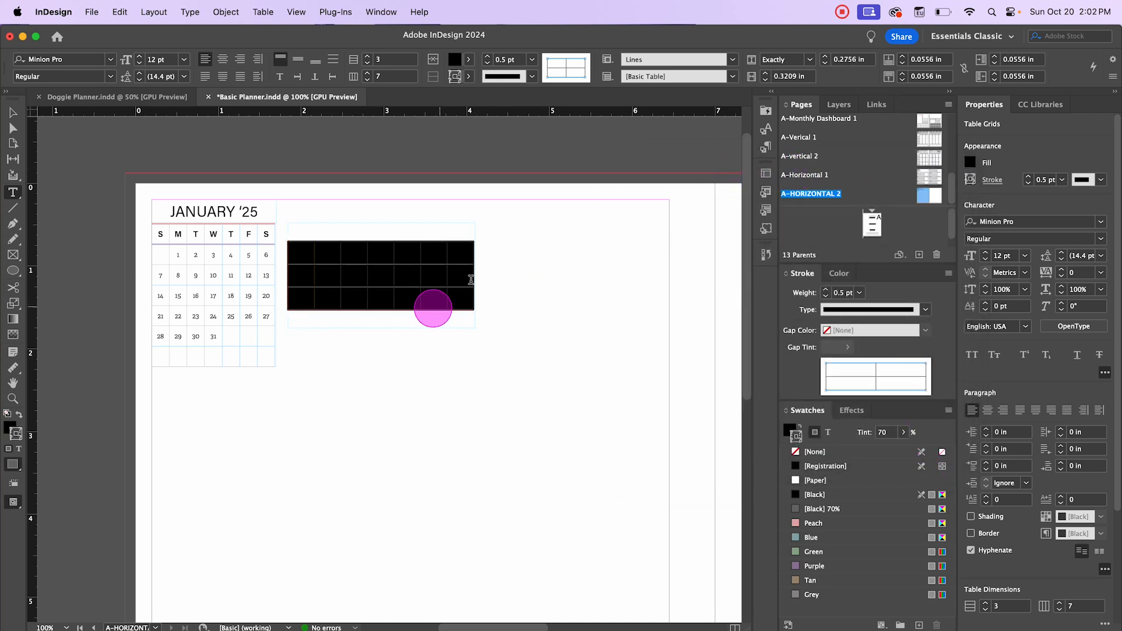
pyautogui.click(345, 297)
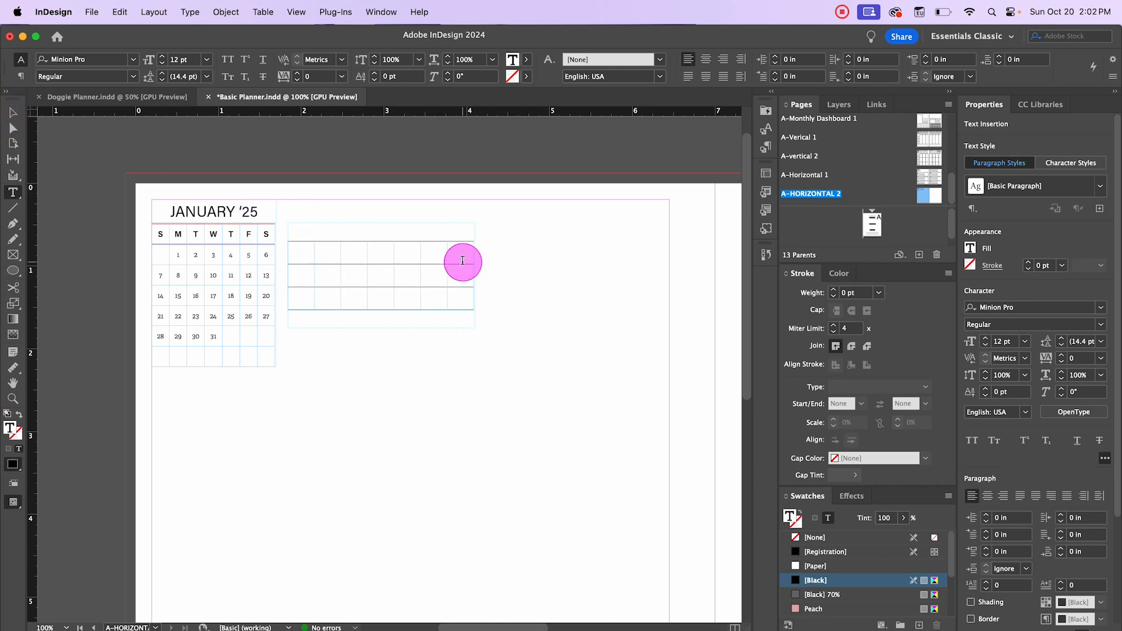
pyautogui.click(13, 112)
pyautogui.click(296, 343)
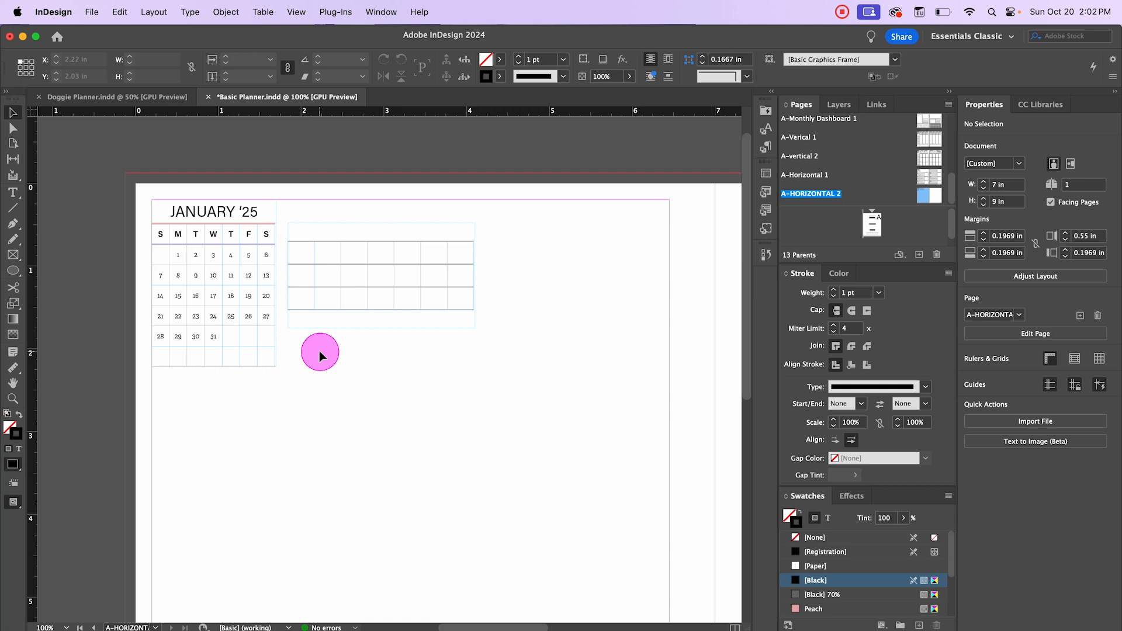
# - Draw a circle 0.1845 in wide and high in the empty area below the table
pyautogui.click(15, 272)
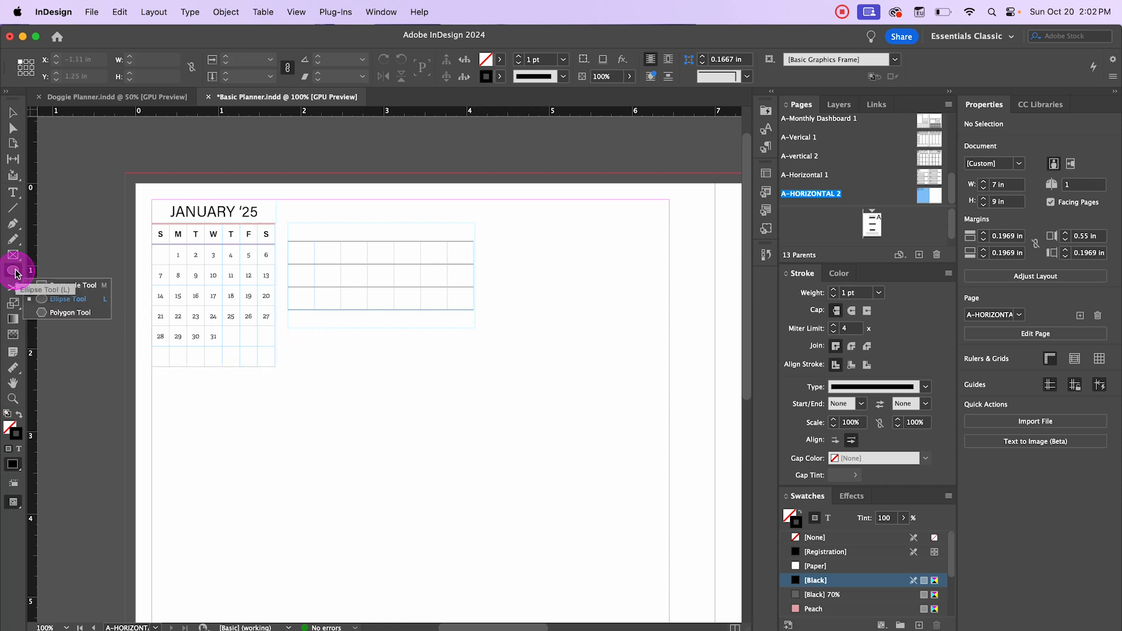
pyautogui.click(55, 297)
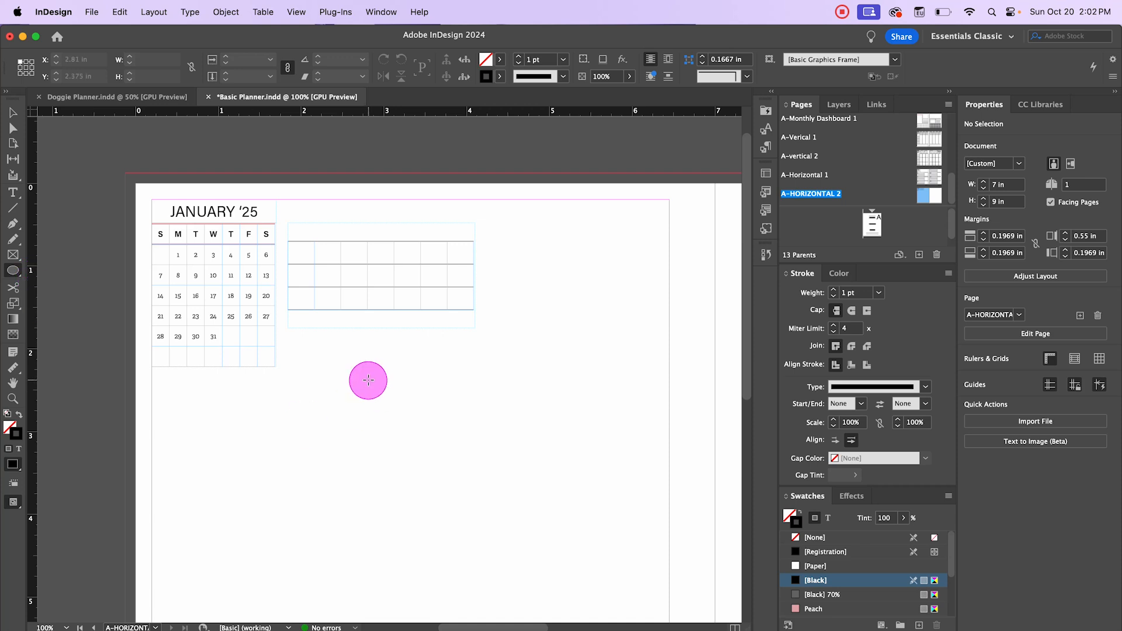
pyautogui.click(368, 380)
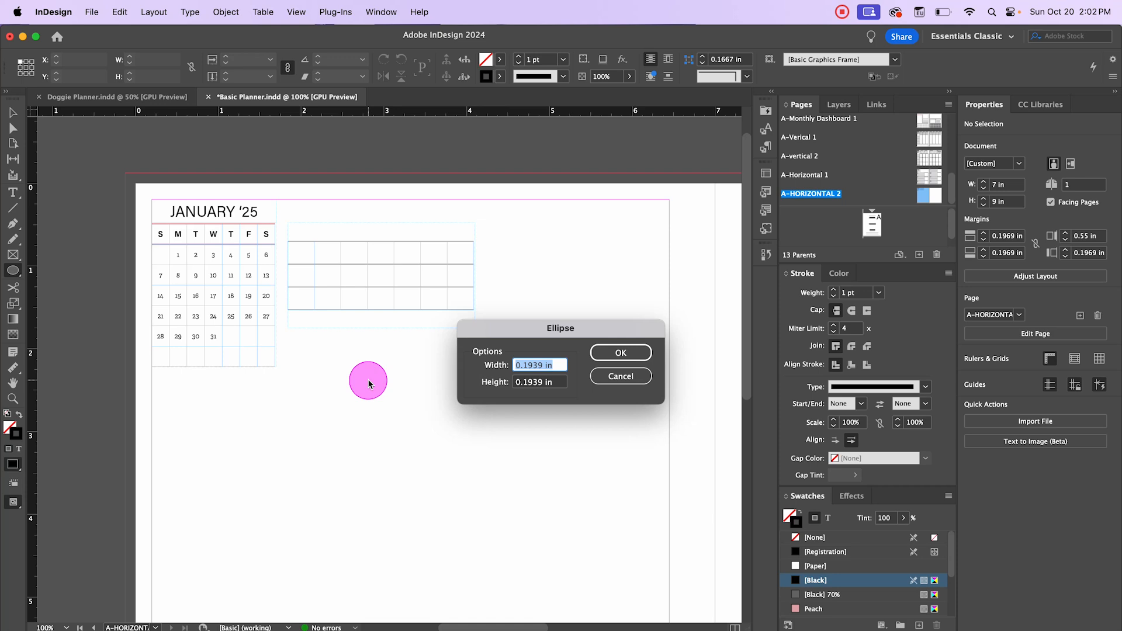
pyautogui.press('Tab')
pyautogui.write('.')
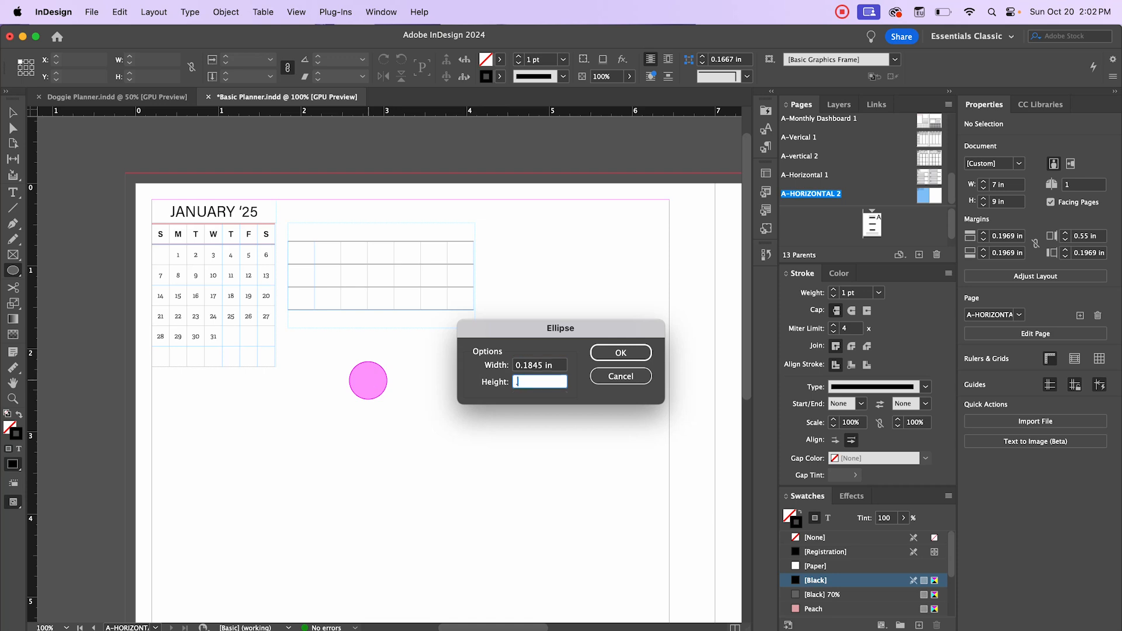
pyautogui.write('1845')
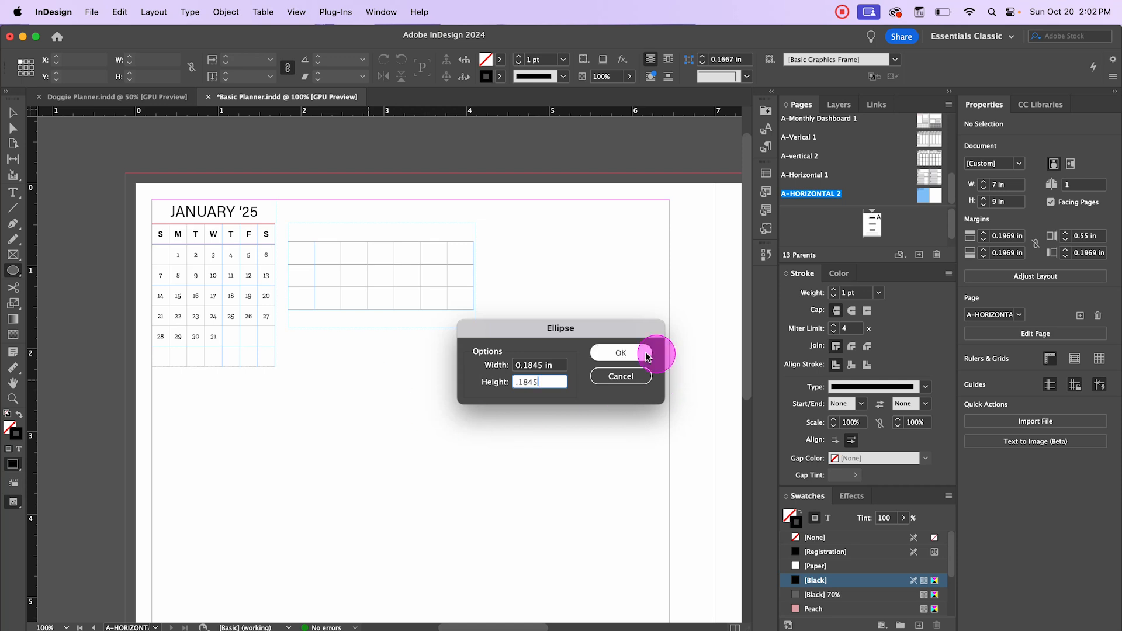
pyautogui.click(643, 352)
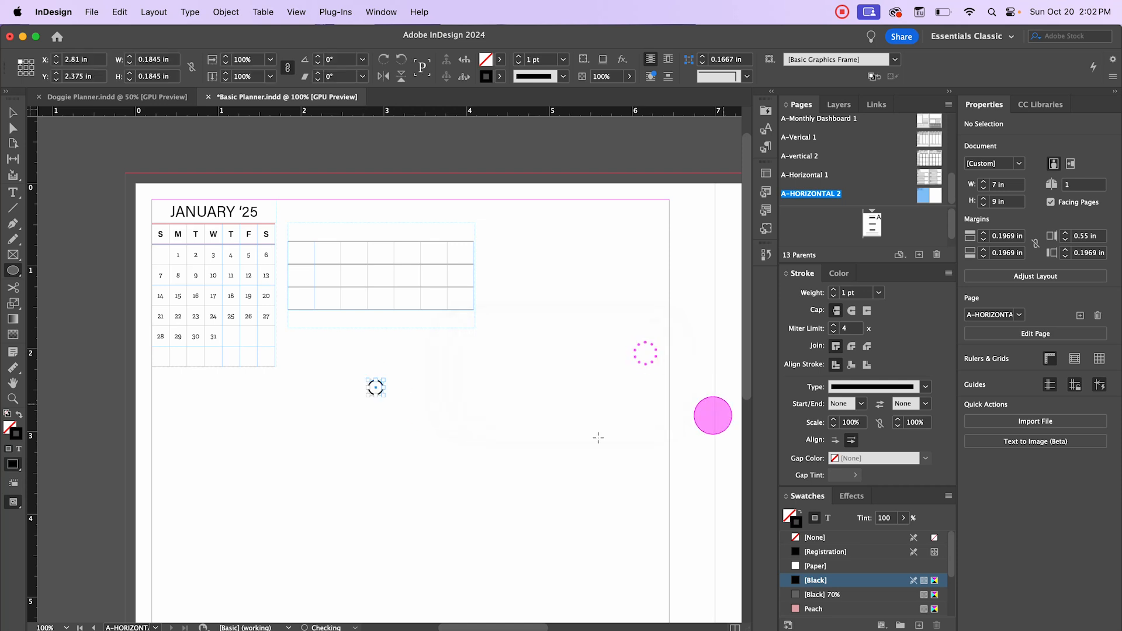
# - Give the circle a 0.75 pt stroke in [Black] 70% and deselect it
pyautogui.click(563, 60)
pyautogui.click(558, 116)
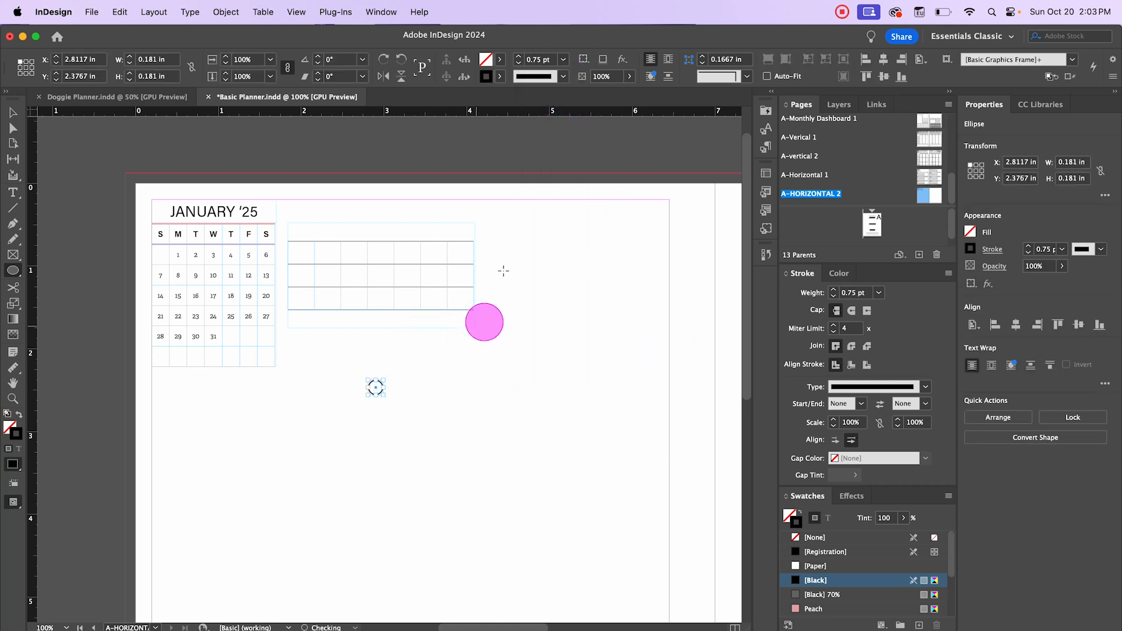
pyautogui.click(499, 77)
pyautogui.click(392, 174)
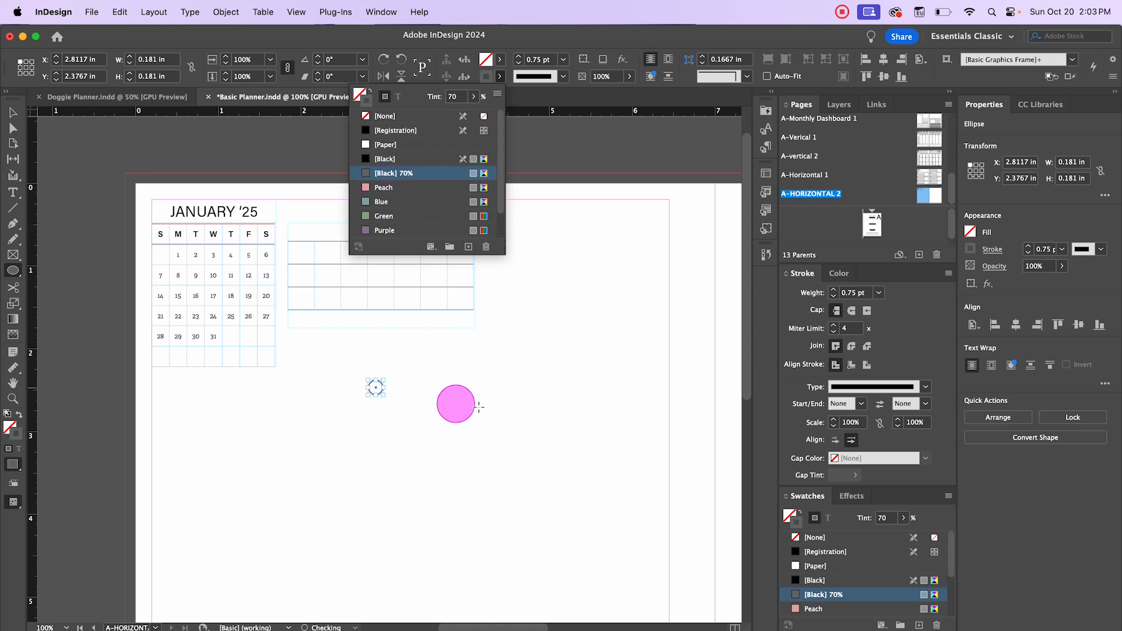
pyautogui.click(13, 112)
pyautogui.click(419, 391)
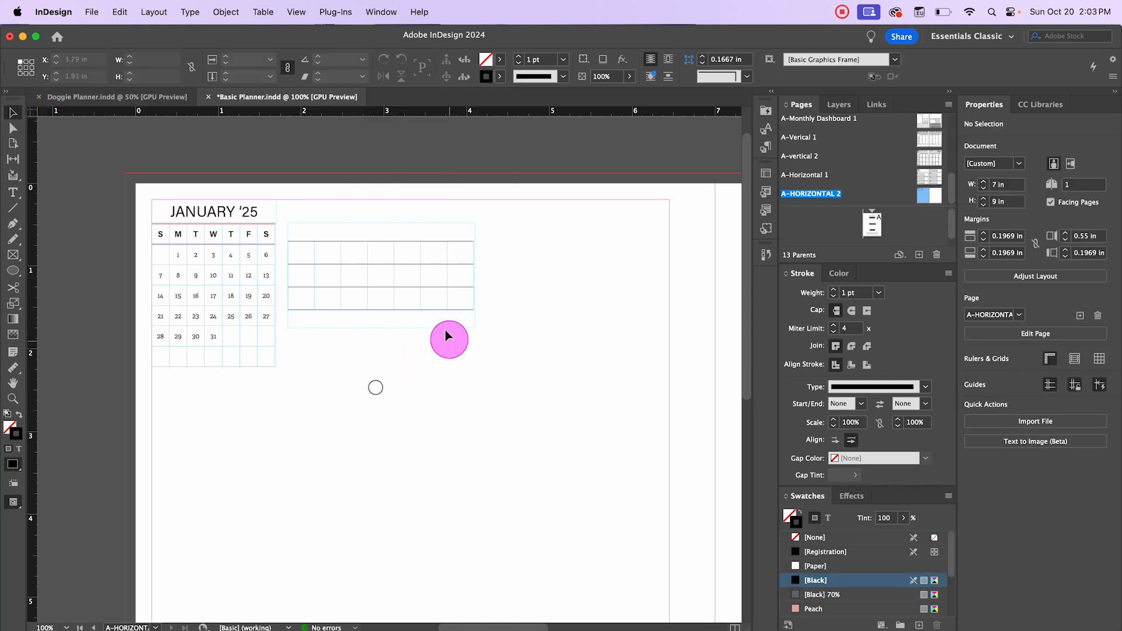
# - Copy the circle and paste it into the first cell of the table
pyautogui.moveTo(347, 355); pyautogui.dragTo(427, 437)
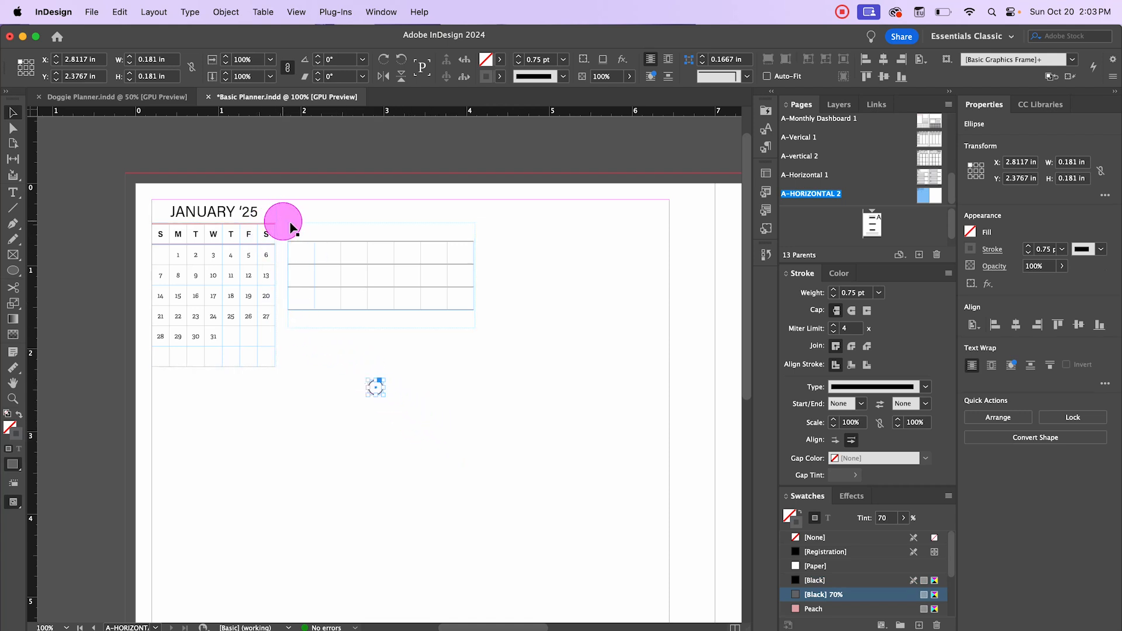
pyautogui.scroll(2, 292, 222)
pyautogui.scroll(1, 293, 222)
pyautogui.doubleClick(306, 281)
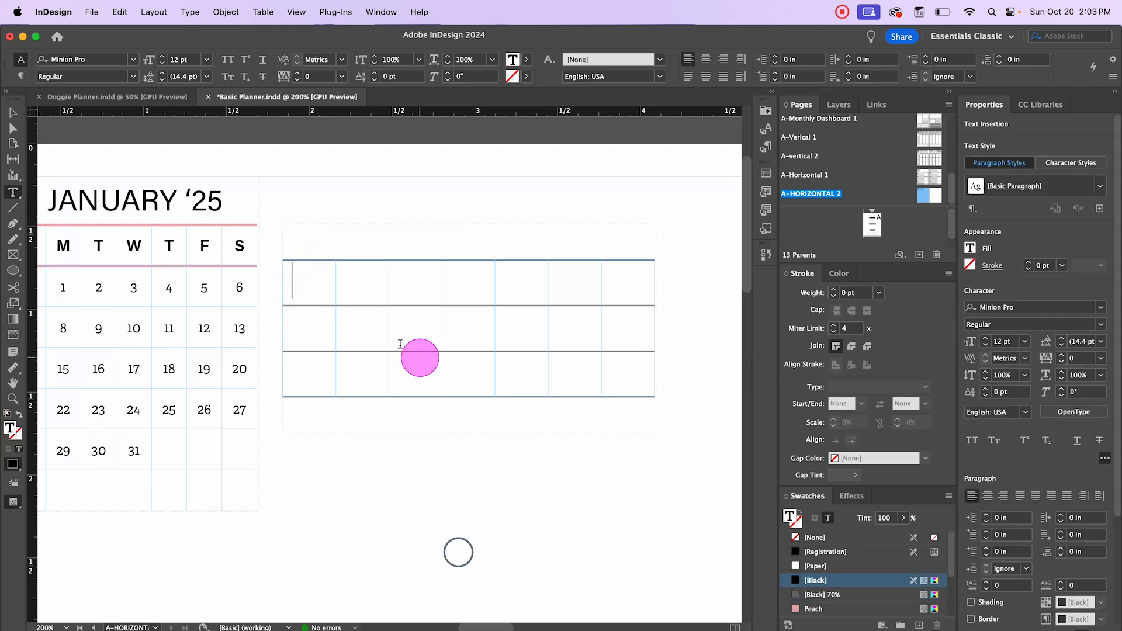
pyautogui.press('super')
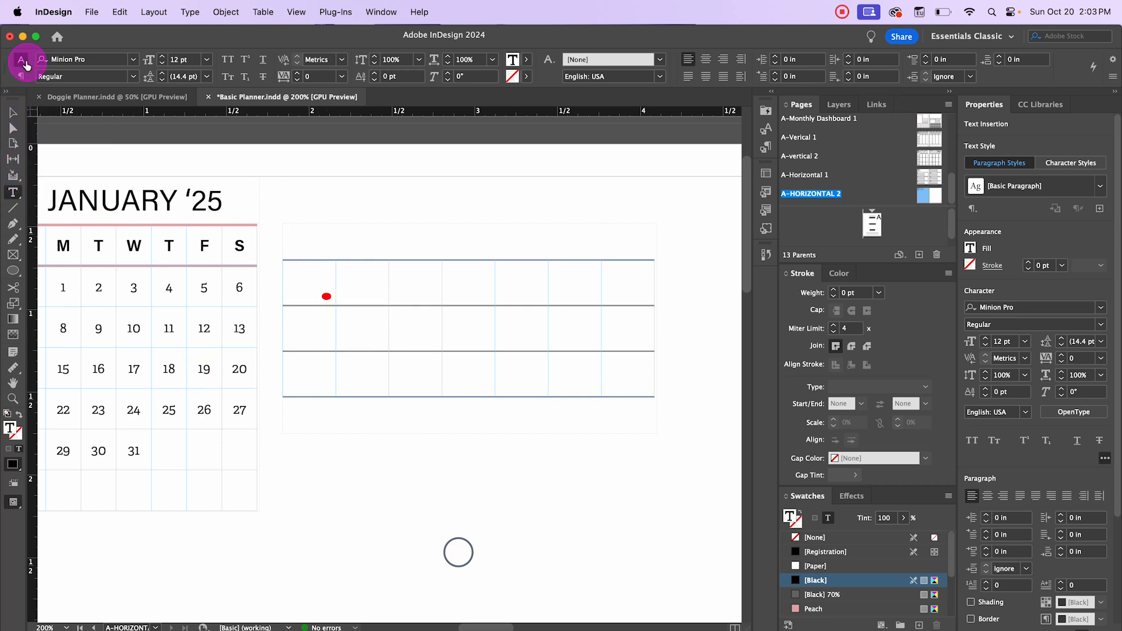
# - Make all three table rows slightly taller so the pasted circle fits in the first cell, and select the table frame
pyautogui.click(14, 114)
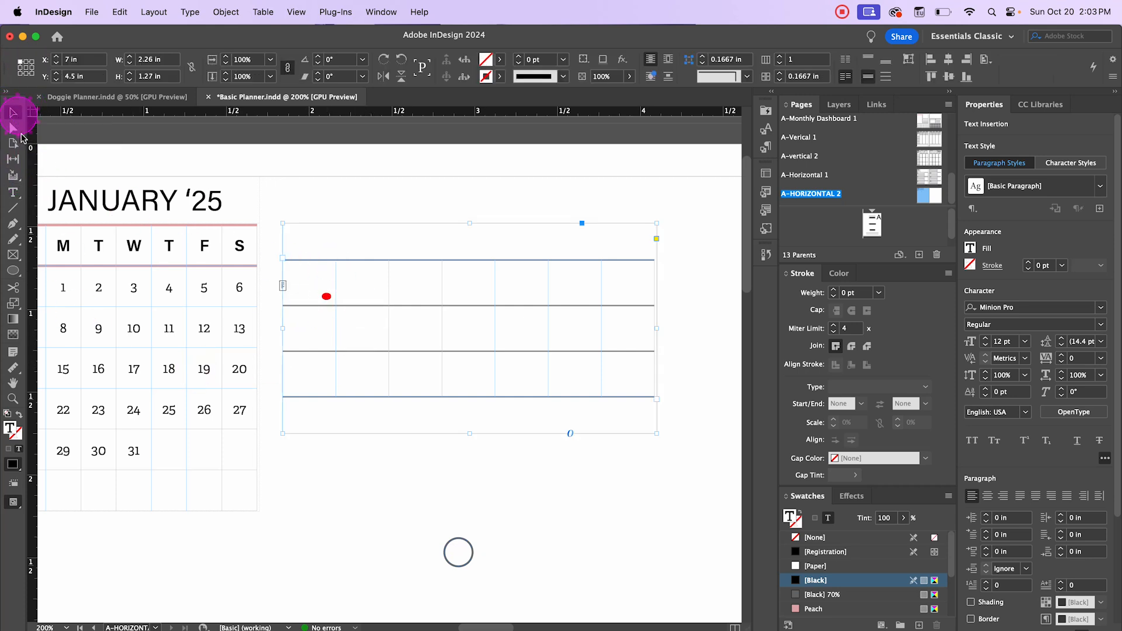
pyautogui.doubleClick(305, 287)
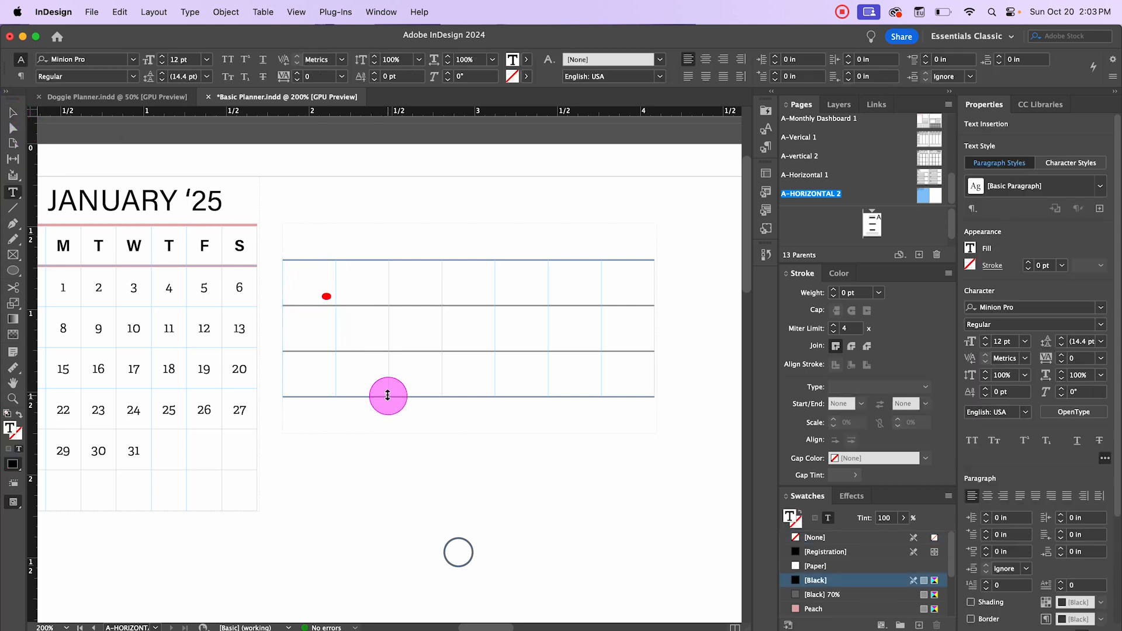
pyautogui.moveTo(387, 395)
pyautogui.mouseDown()
pyautogui.moveTo(386, 298)
pyautogui.moveTo(384, 402)
pyautogui.mouseUp()
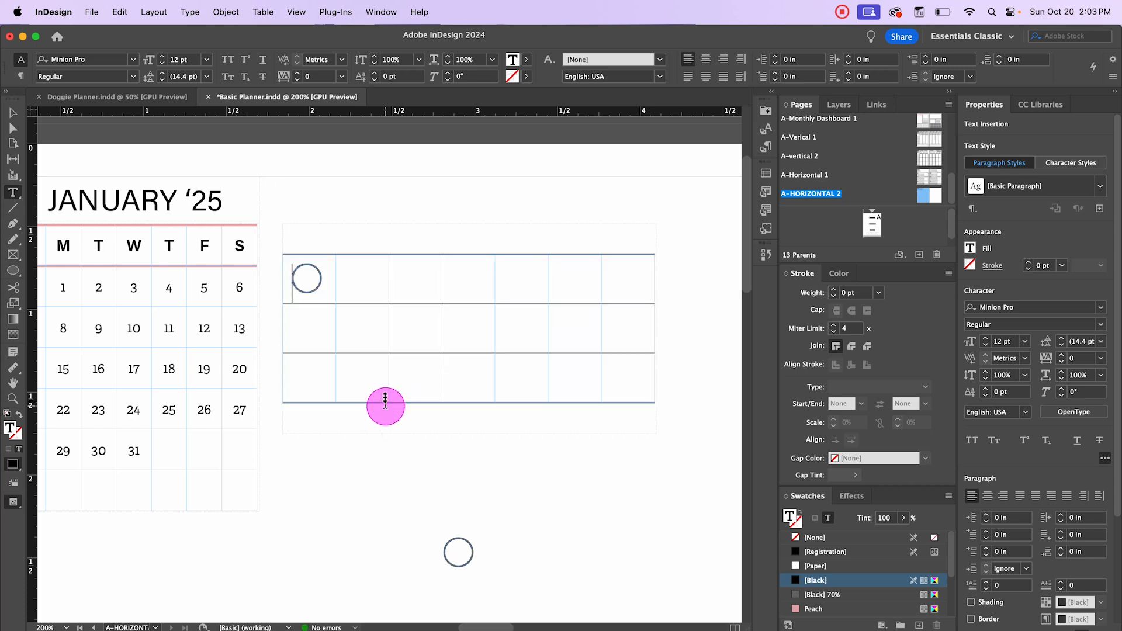
pyautogui.click(13, 115)
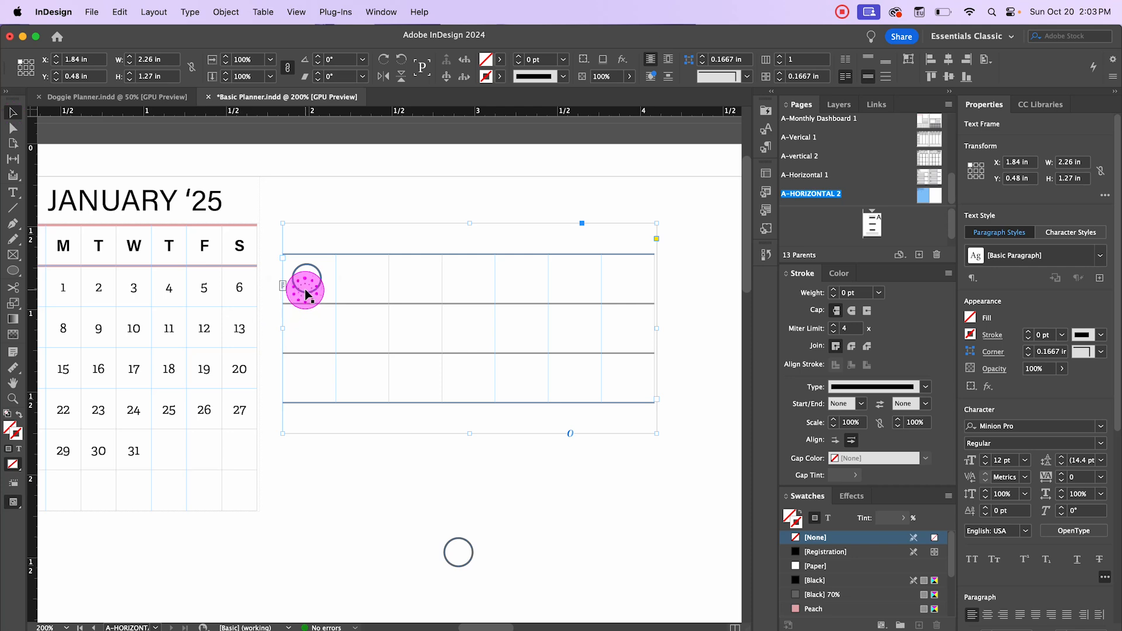
# - Center the contents of all cells in the circle table horizontally
pyautogui.click(323, 285)
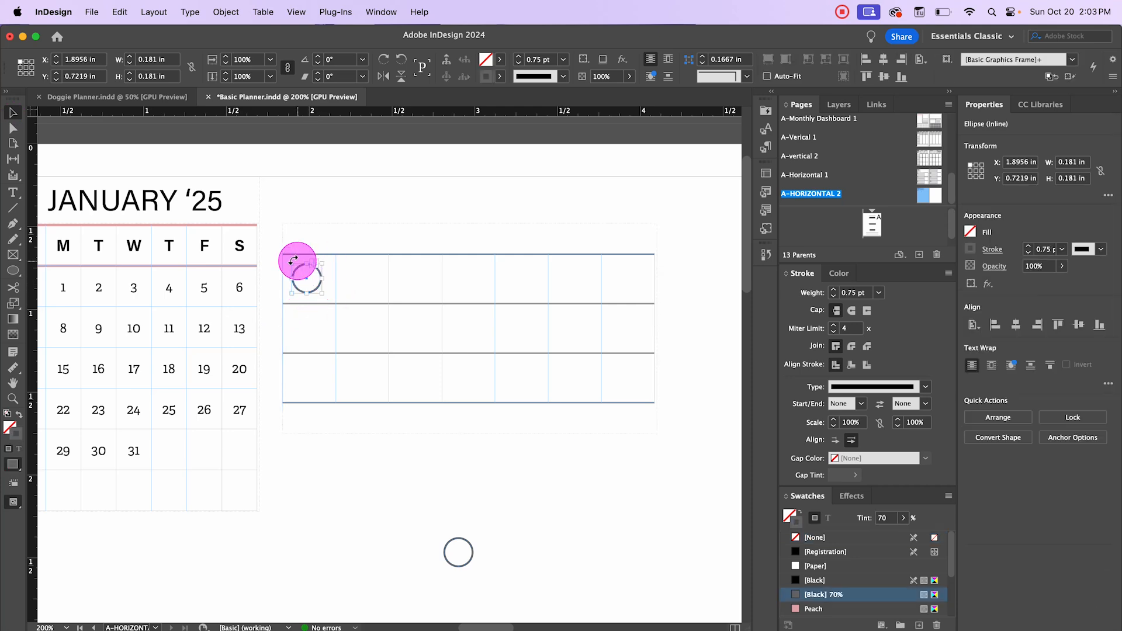
pyautogui.click(13, 115)
pyautogui.click(350, 295)
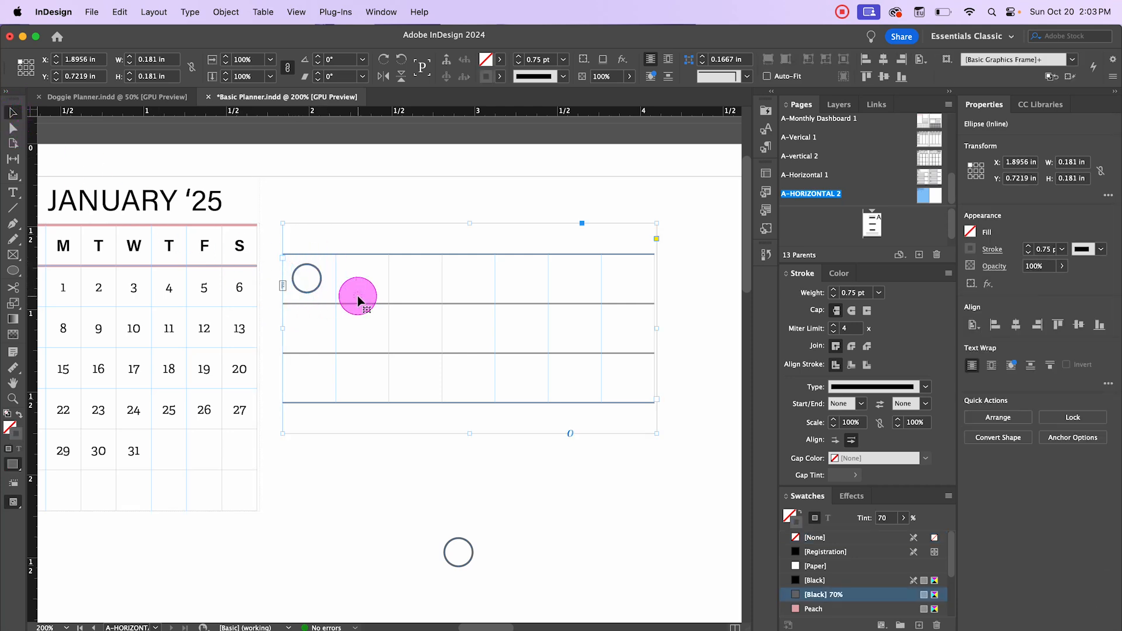
pyautogui.click(293, 260)
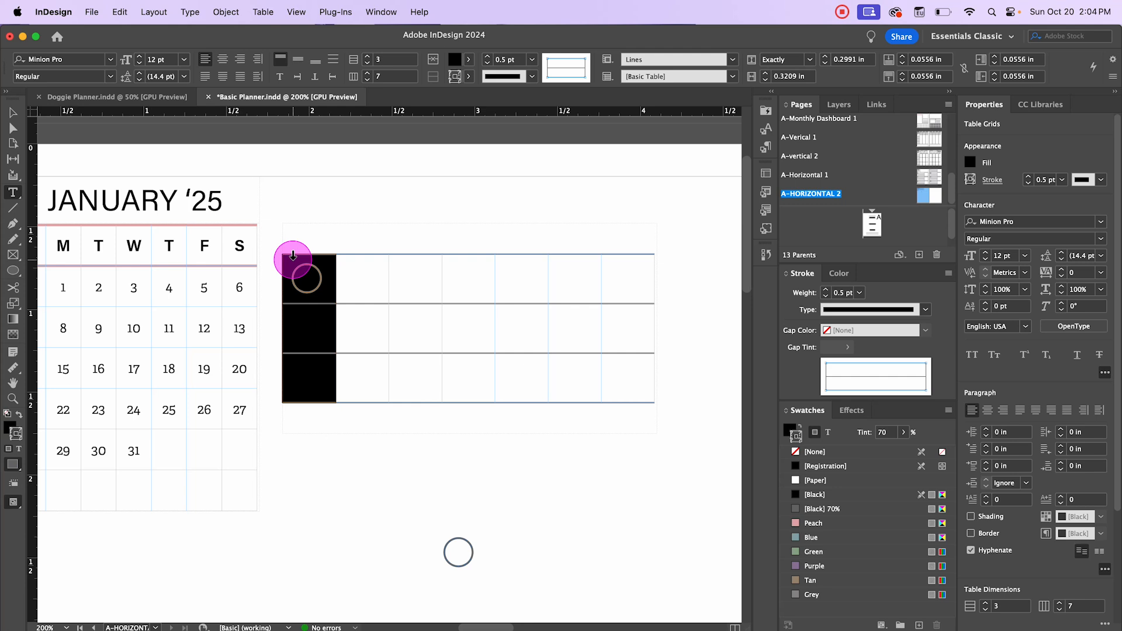
pyautogui.press('super+a')
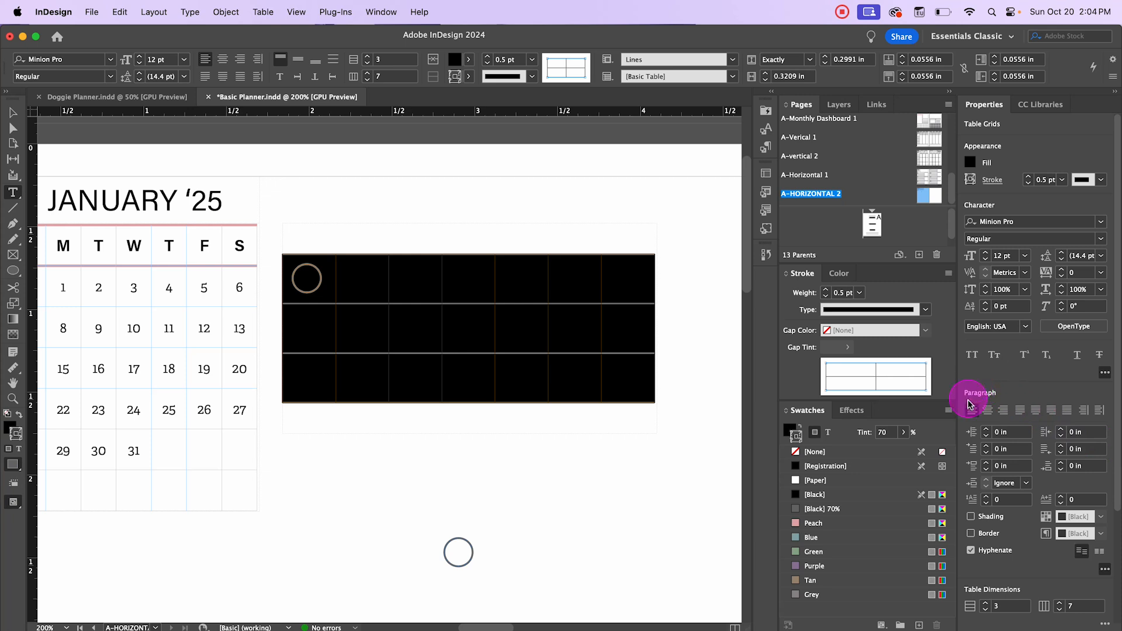
pyautogui.click(986, 413)
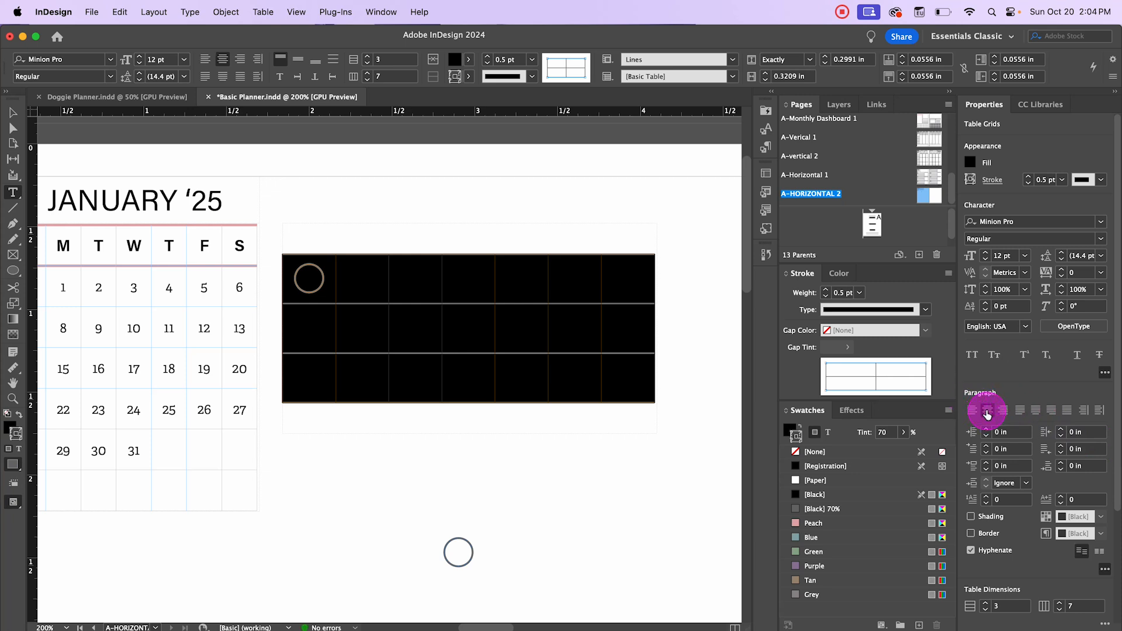
# - Set the vertical justification of all table cells to Align Center
pyautogui.rightClick(405, 291)
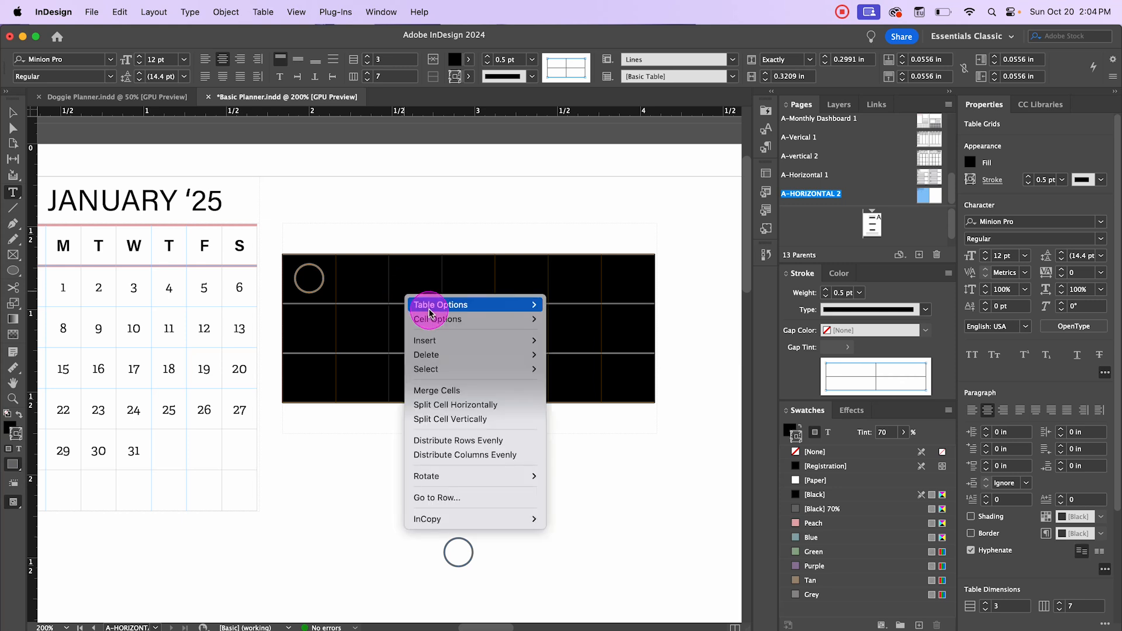
pyautogui.moveTo(422, 319)
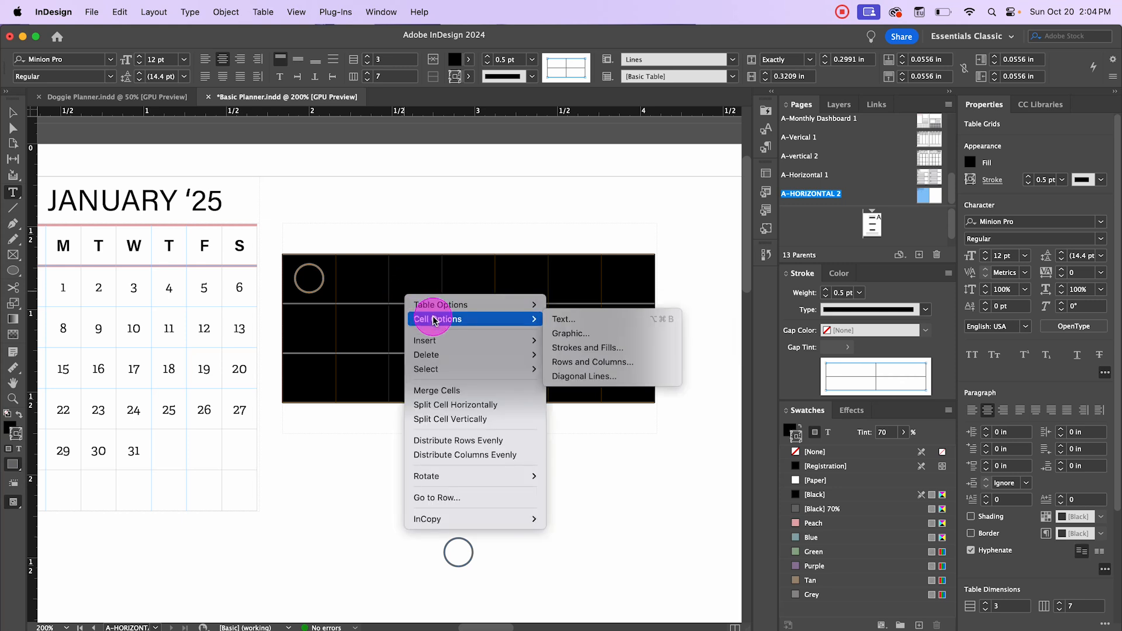
pyautogui.click(560, 321)
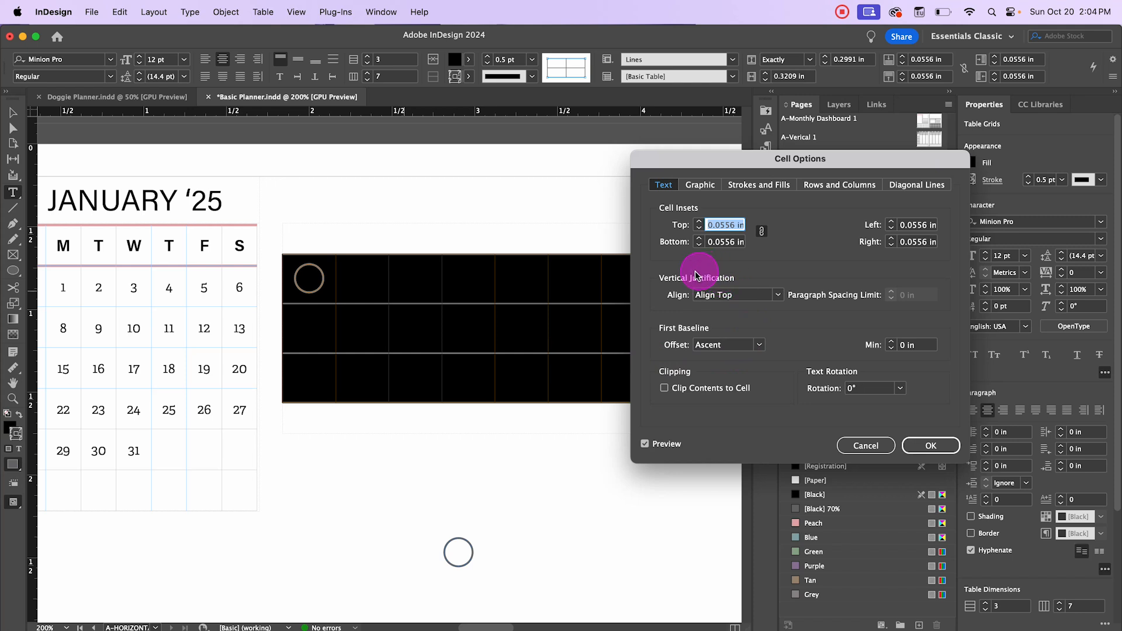
pyautogui.click(780, 295)
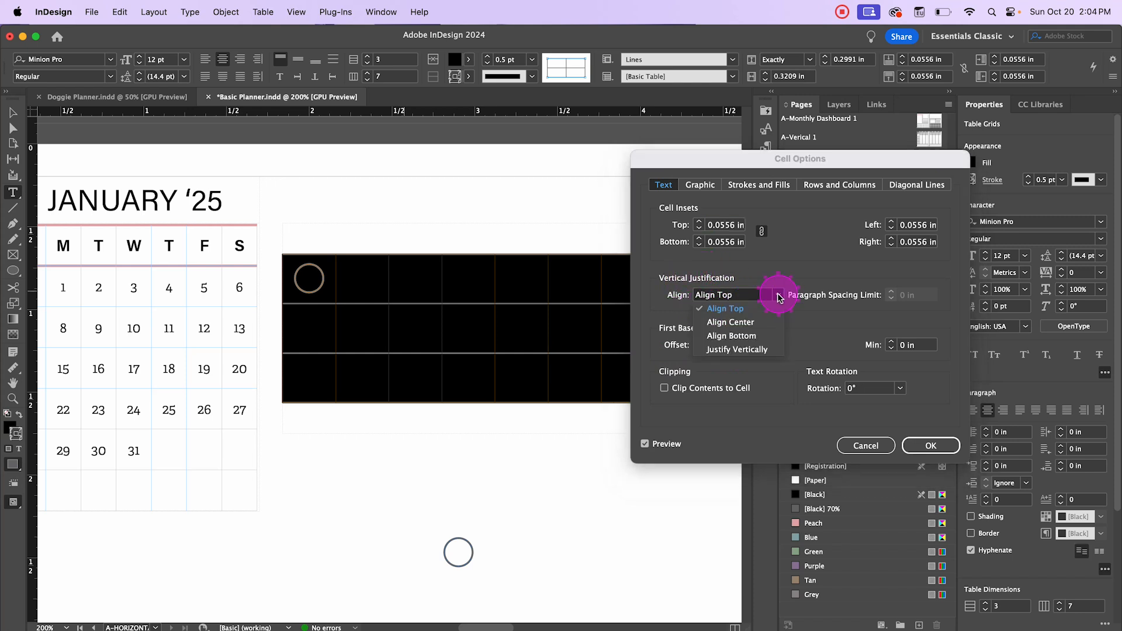
pyautogui.click(758, 323)
pyautogui.click(917, 435)
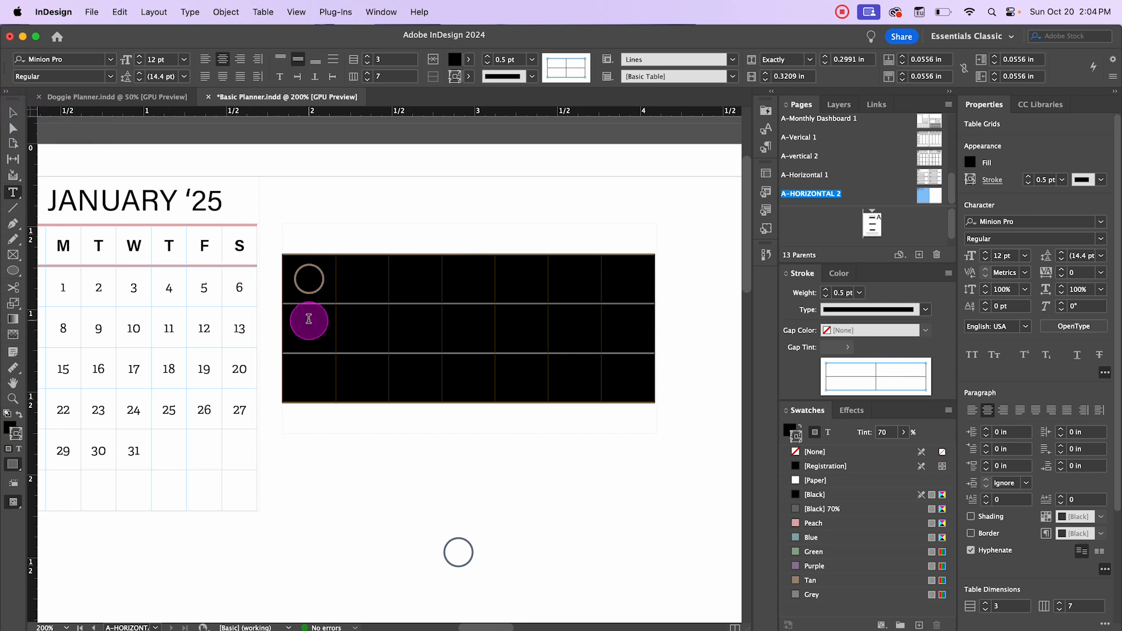
# - Paste the circle into the second and third cells of the table's first column
pyautogui.click(353, 378)
pyautogui.click(322, 328)
pyautogui.press('super+v')
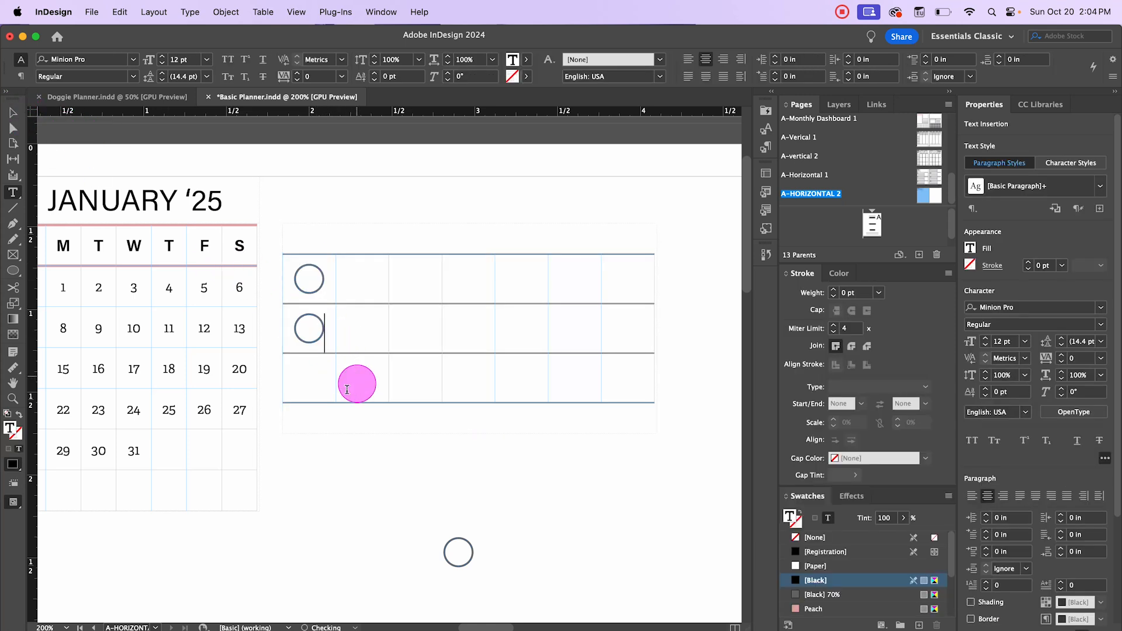
pyautogui.click(319, 374)
pyautogui.press('super+v')
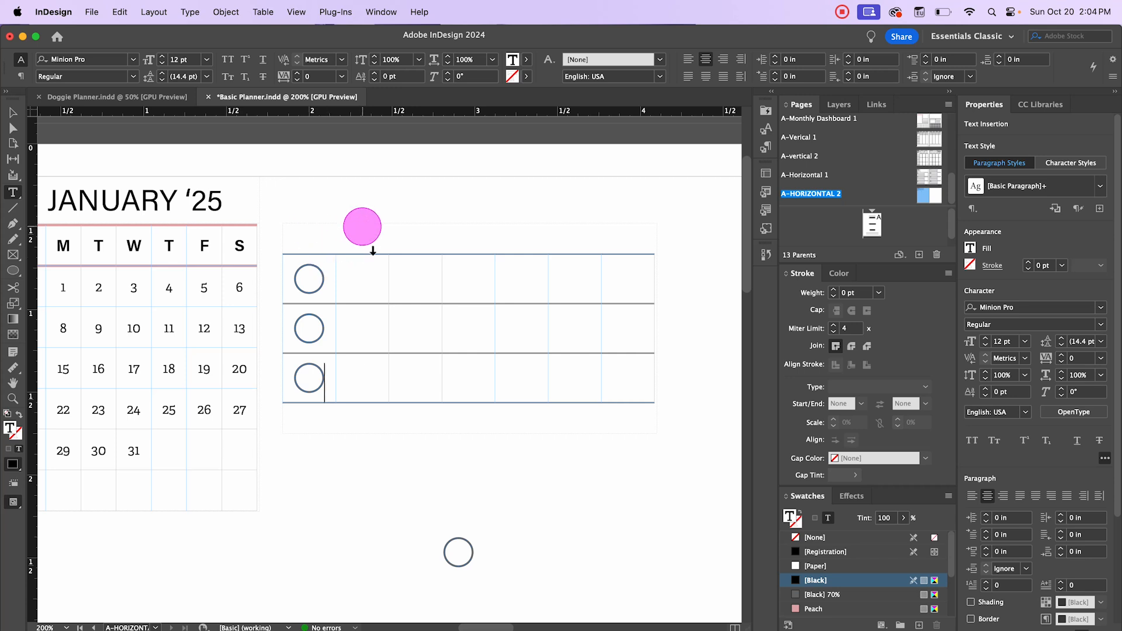
# - Copy the first column with its three circles and paste it over each of the other six columns
pyautogui.click(299, 253)
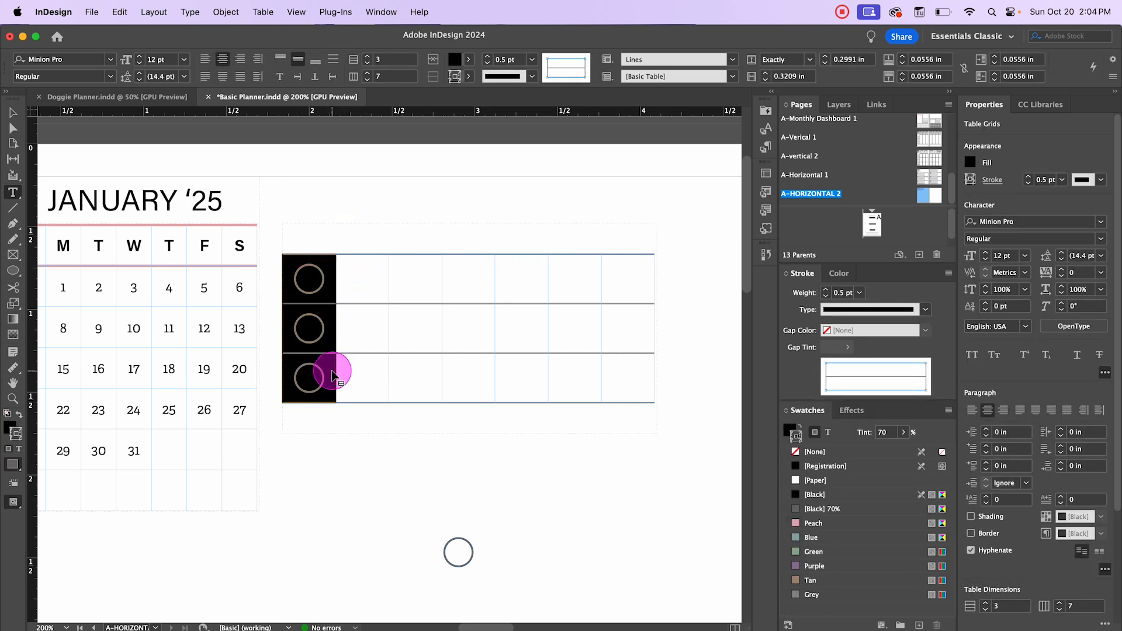
pyautogui.press('super+c')
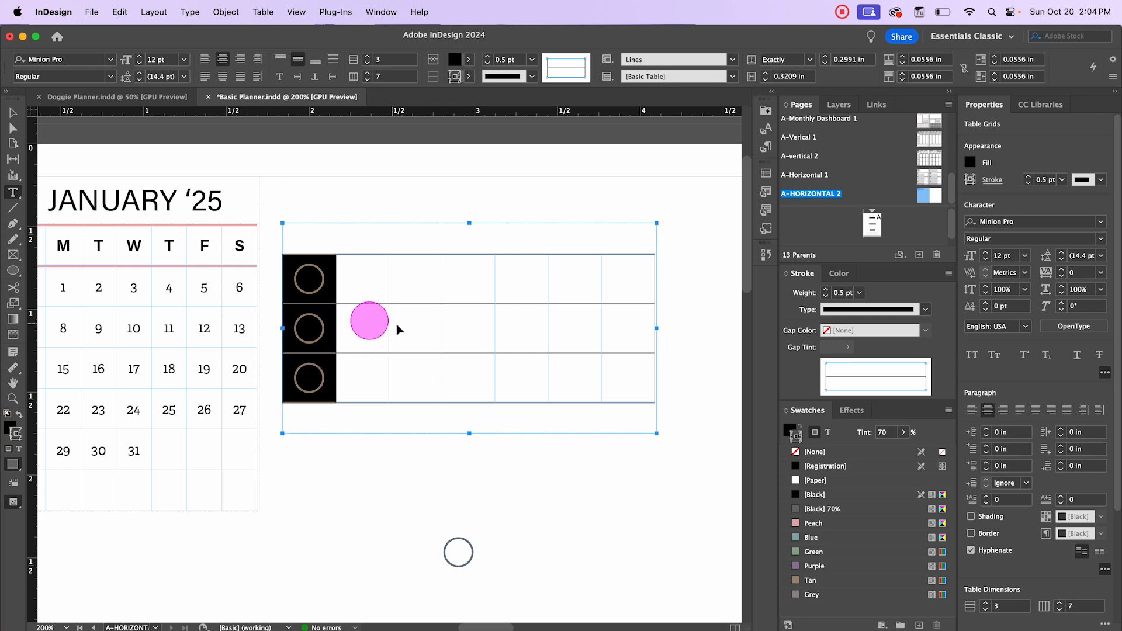
pyautogui.click(363, 245)
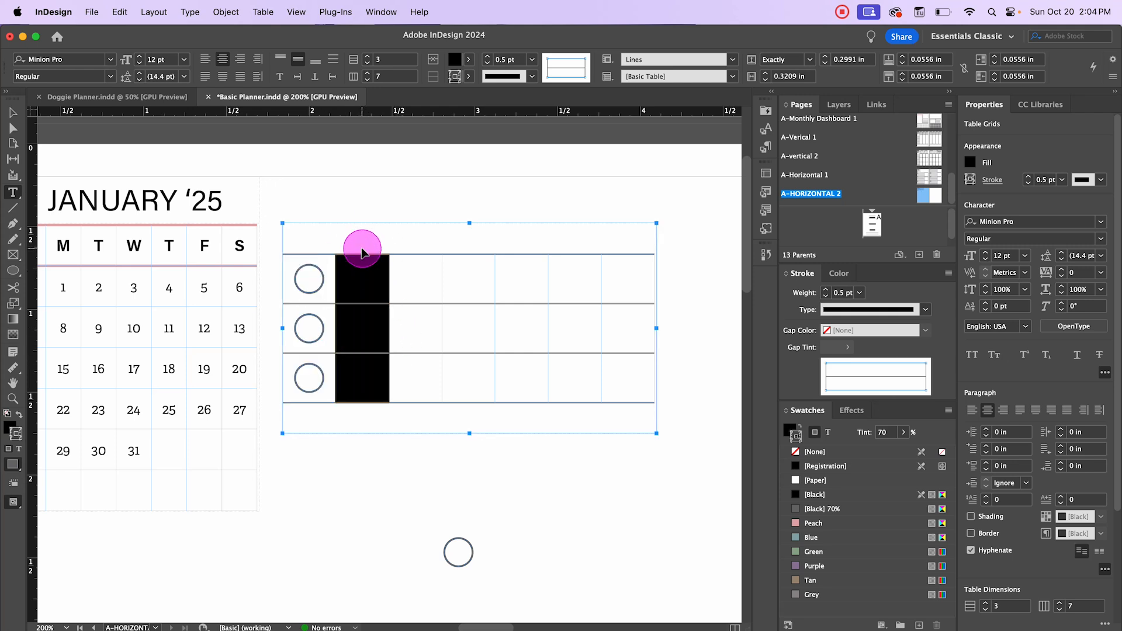
pyautogui.press('super+v')
pyautogui.click(416, 246)
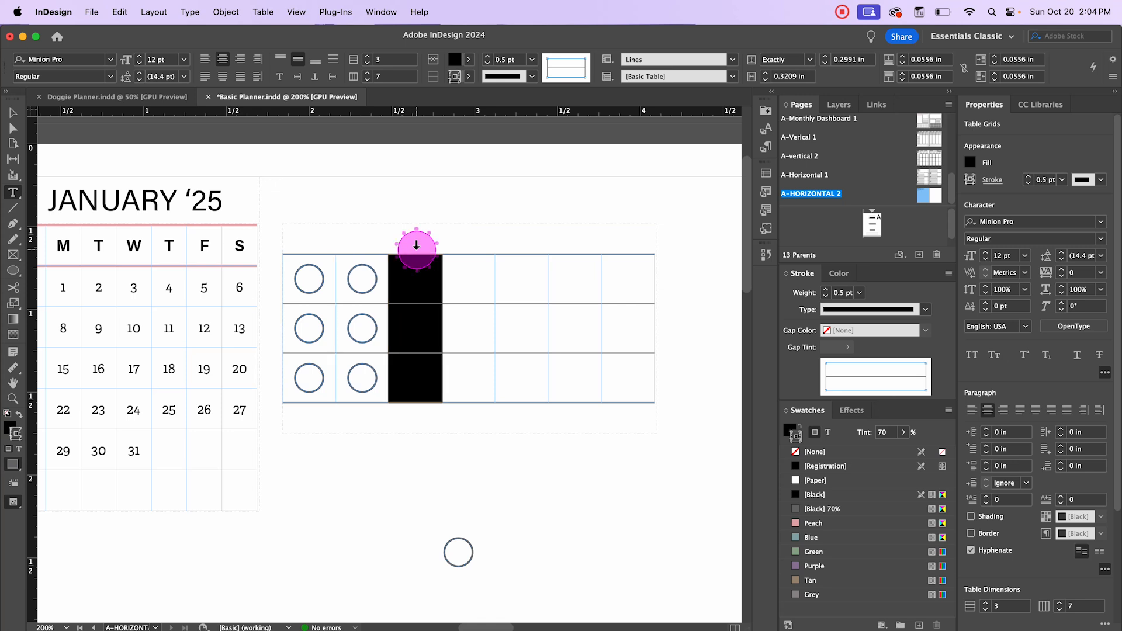
pyautogui.press('super+v')
pyautogui.click(469, 245)
pyautogui.press('super+v')
pyautogui.click(527, 247)
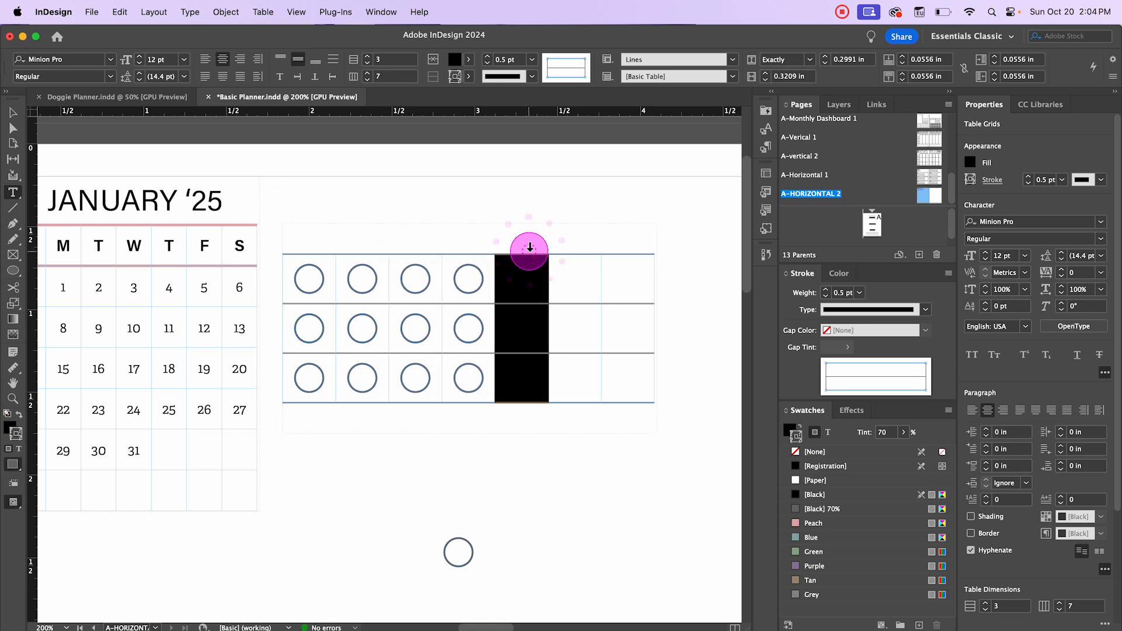
pyautogui.press('super+v')
pyautogui.click(573, 247)
pyautogui.press('super+v')
pyautogui.click(626, 247)
pyautogui.press('super+v')
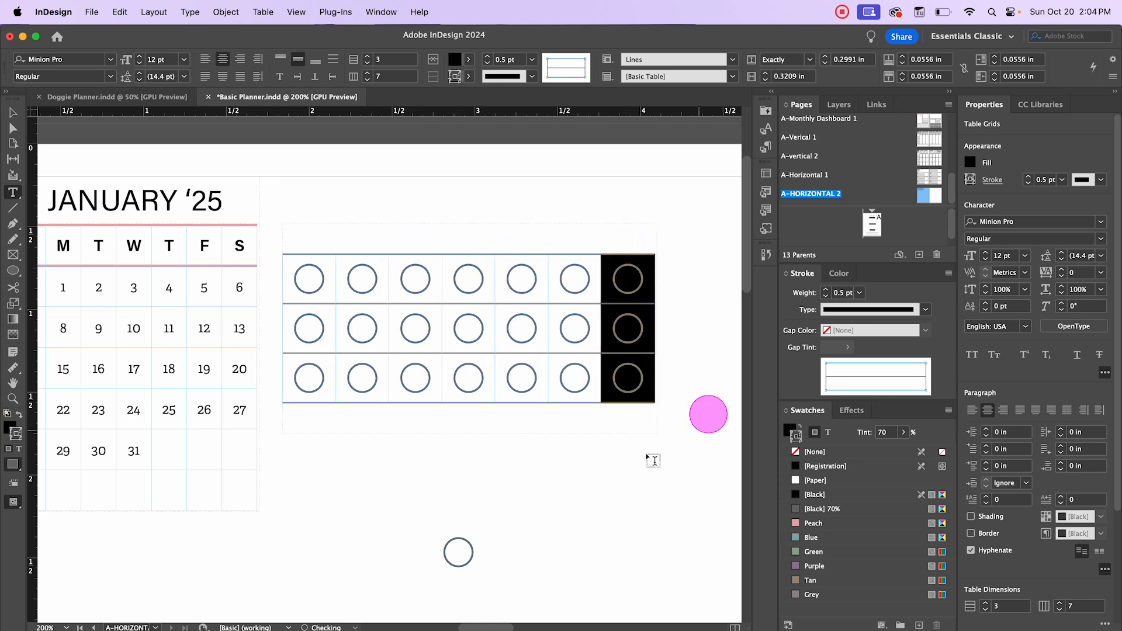
# - Move the circle table's frame across to the page's right margin, at X 4.19 in
pyautogui.click(13, 119)
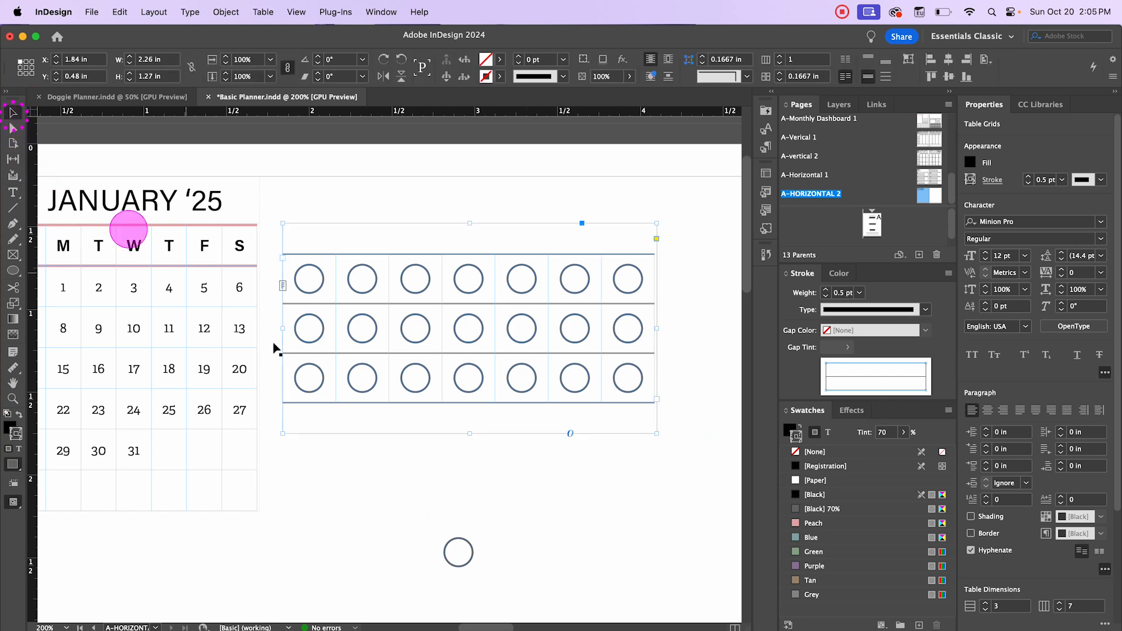
pyautogui.click(375, 501)
pyautogui.press('super+minus')
pyautogui.press('super+minus')
pyautogui.press('super+minus')
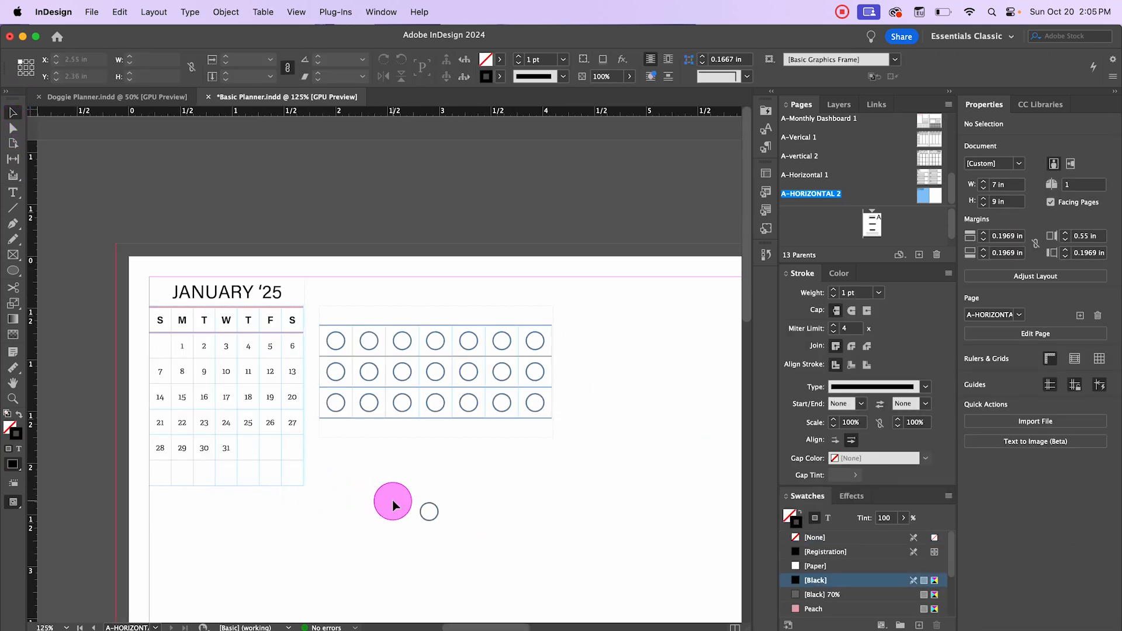
pyautogui.moveTo(544, 465); pyautogui.dragTo(455, 464)
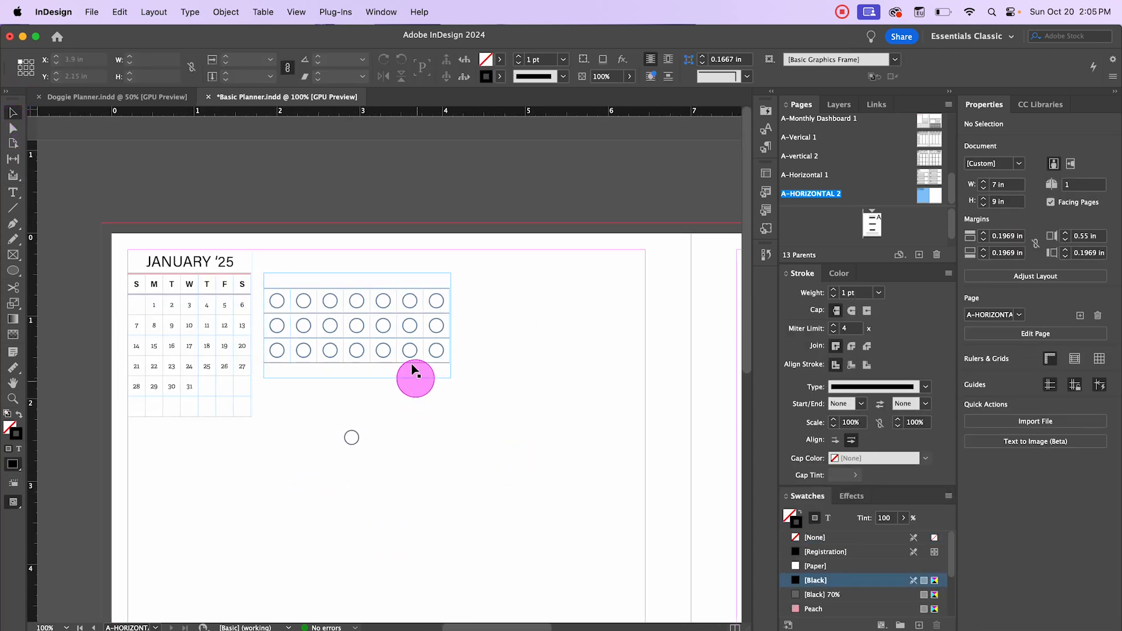
pyautogui.moveTo(337, 304); pyautogui.dragTo(558, 369)
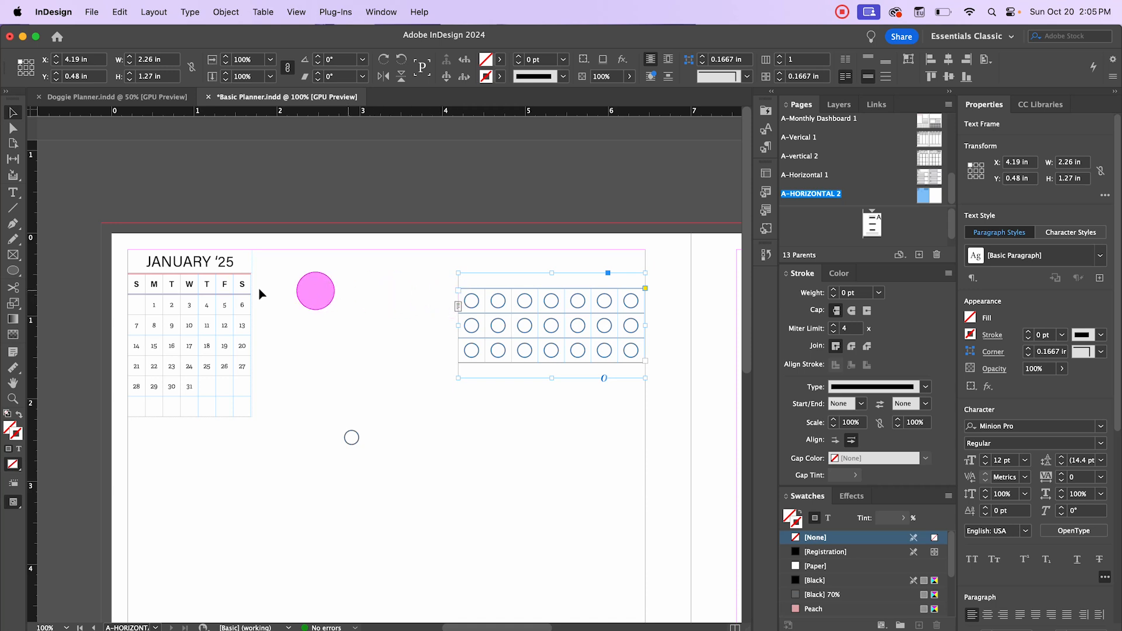
# - Insert one empty column to the left of the table's first column of circles
pyautogui.click(472, 281)
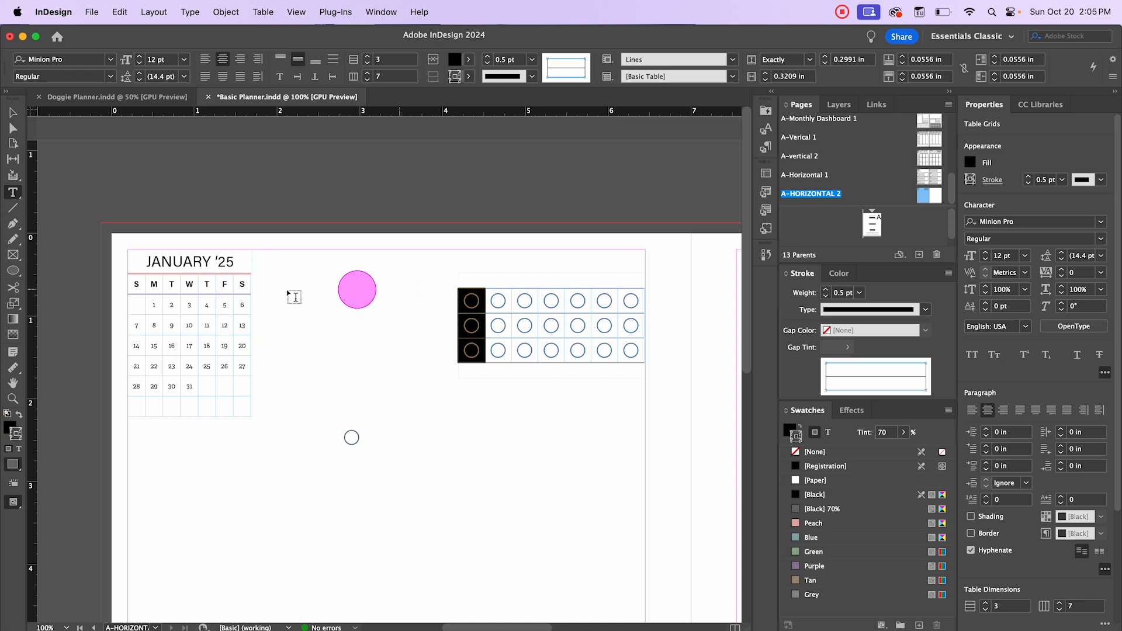
pyautogui.rightClick(473, 286)
pyautogui.moveTo(508, 337)
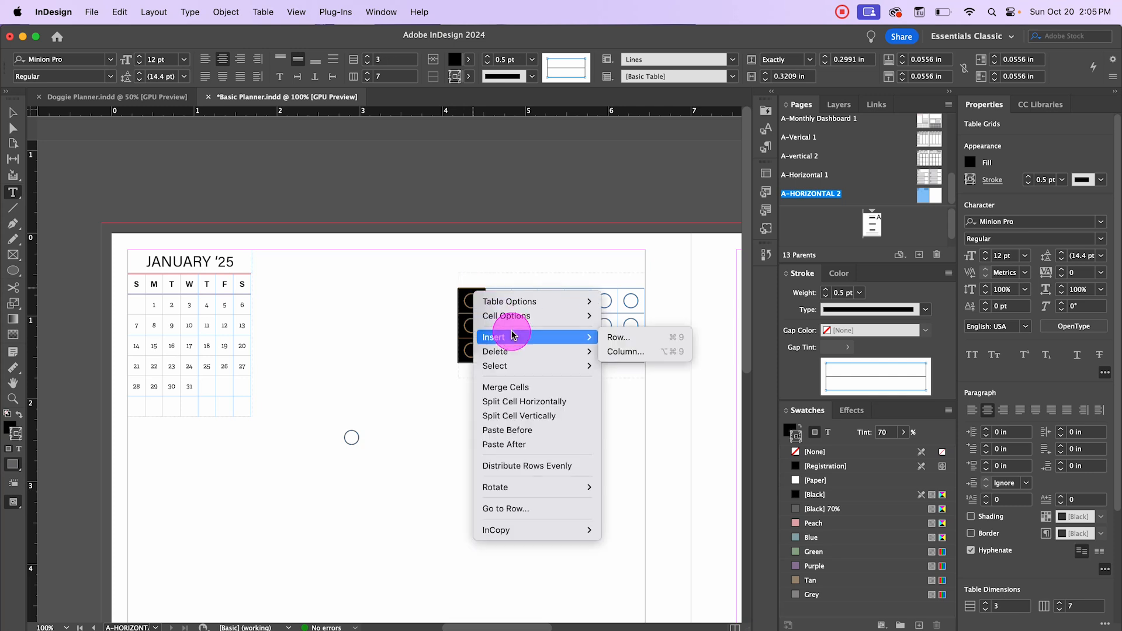
pyautogui.click(634, 351)
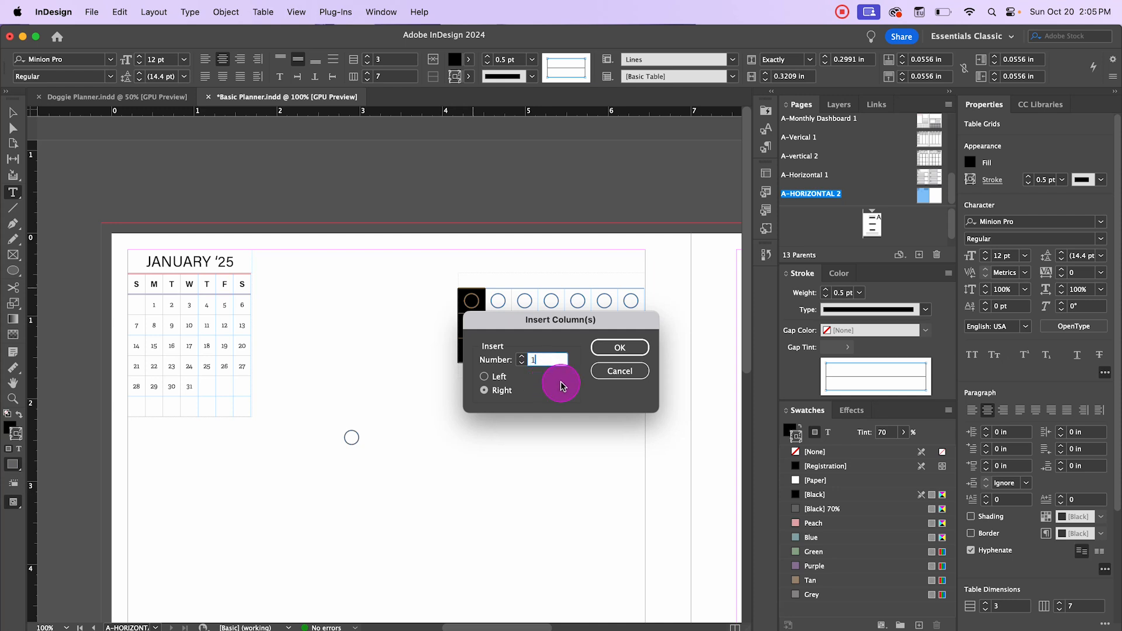
pyautogui.click(486, 376)
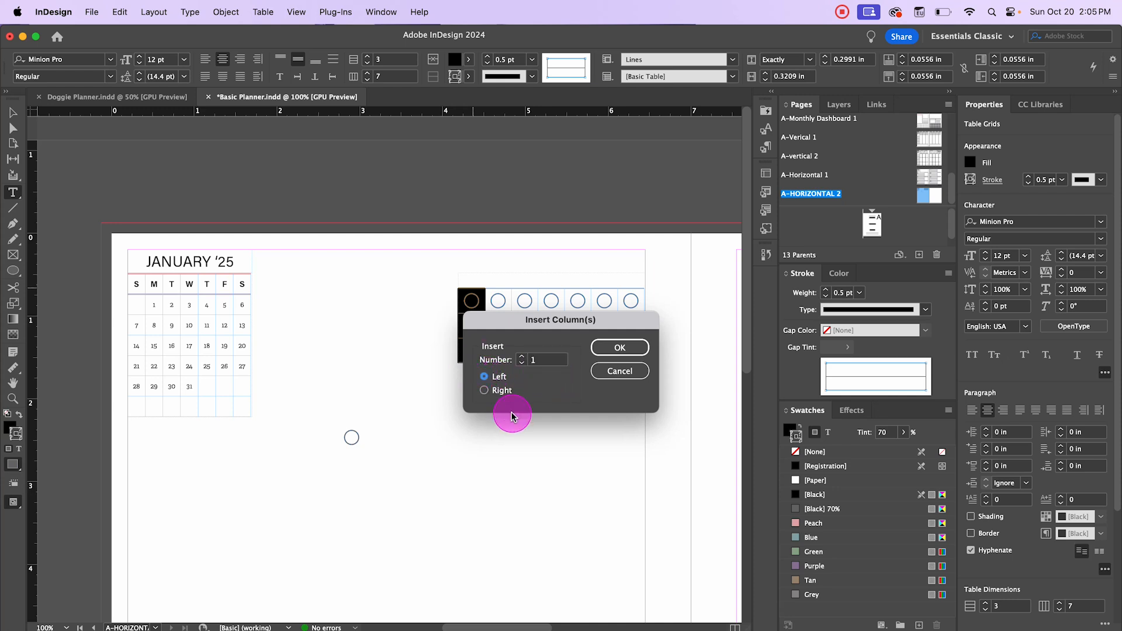
pyautogui.click(624, 370)
pyautogui.click(499, 377)
pyautogui.click(621, 348)
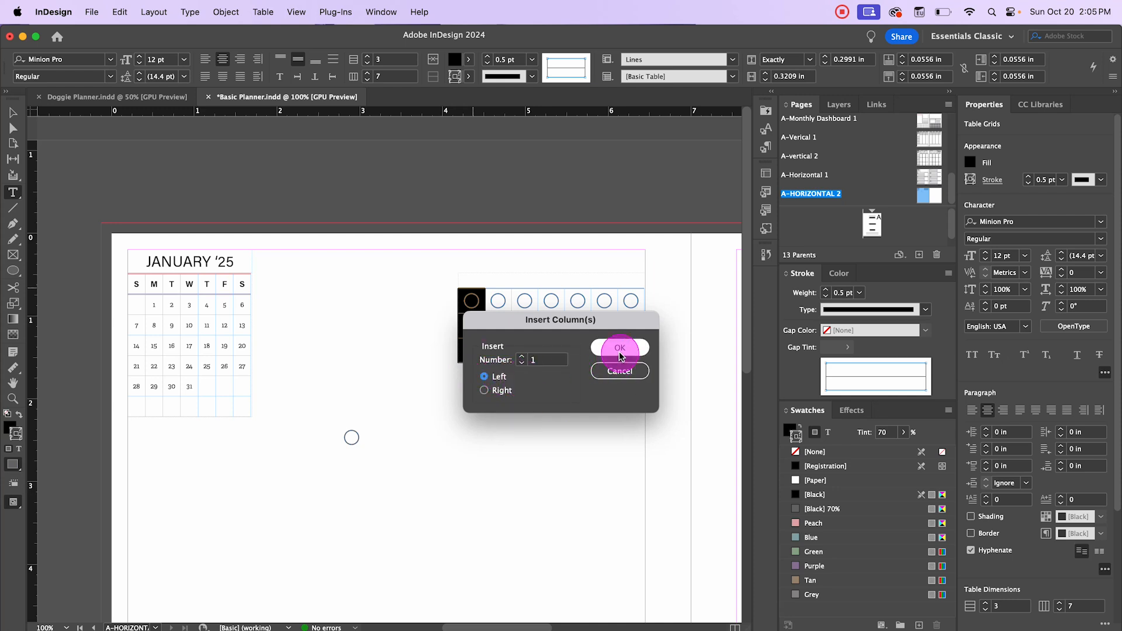
# - Shift the table frame so its last column fits inside the right margin, and widen the frame to 4.73 in toward the calendar
pyautogui.click(13, 113)
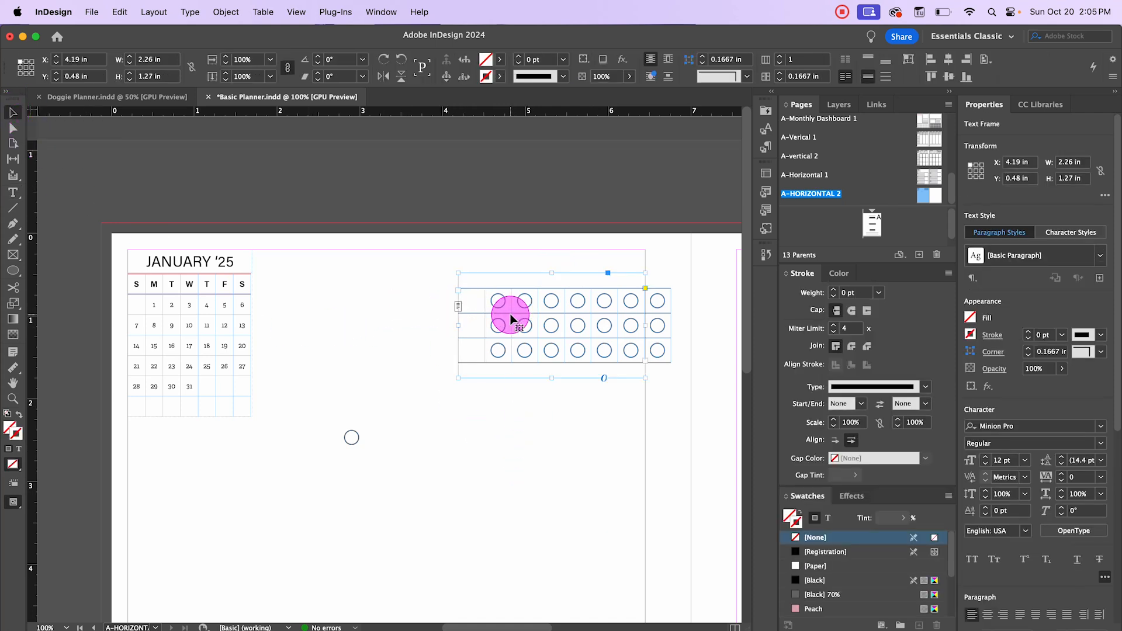
pyautogui.moveTo(509, 314); pyautogui.dragTo(482, 314)
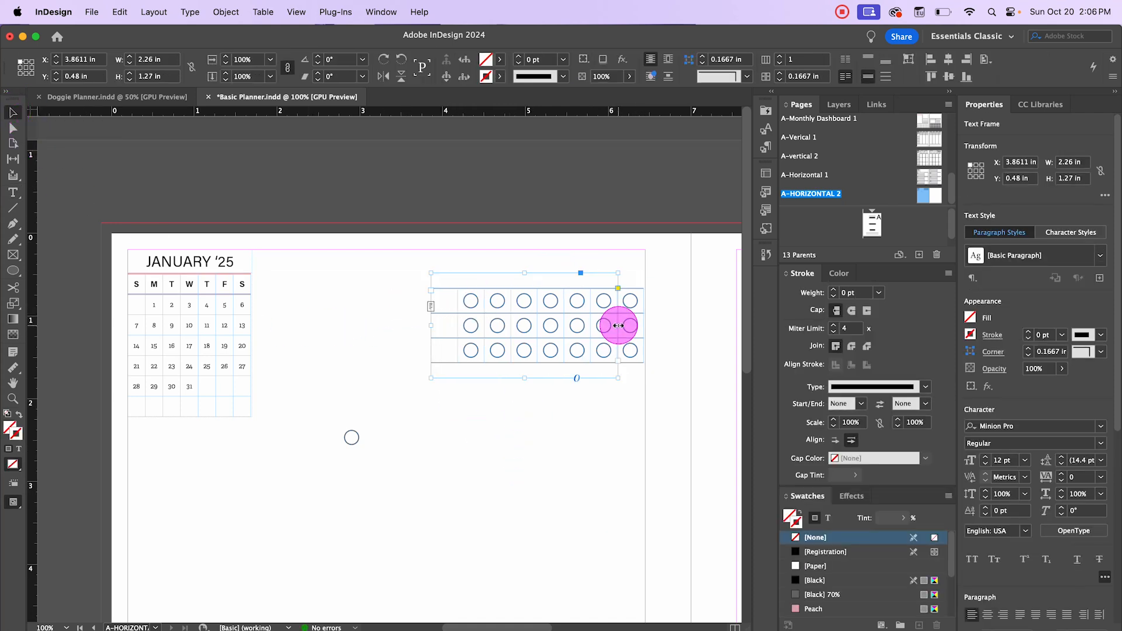
pyautogui.moveTo(618, 326); pyautogui.dragTo(648, 325)
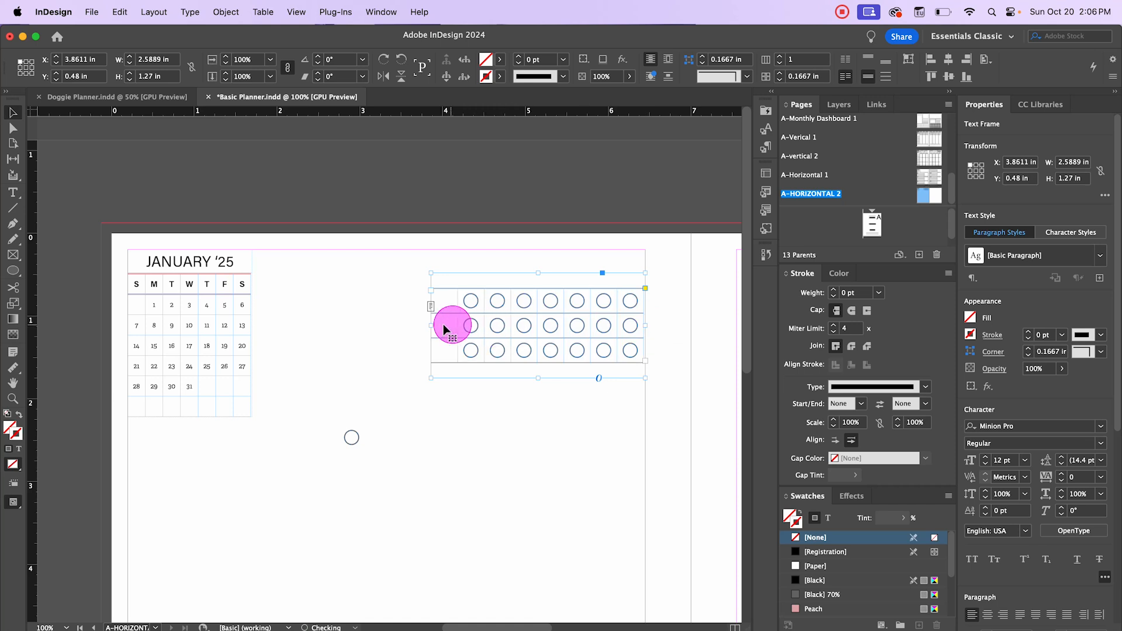
pyautogui.moveTo(431, 325); pyautogui.dragTo(259, 323)
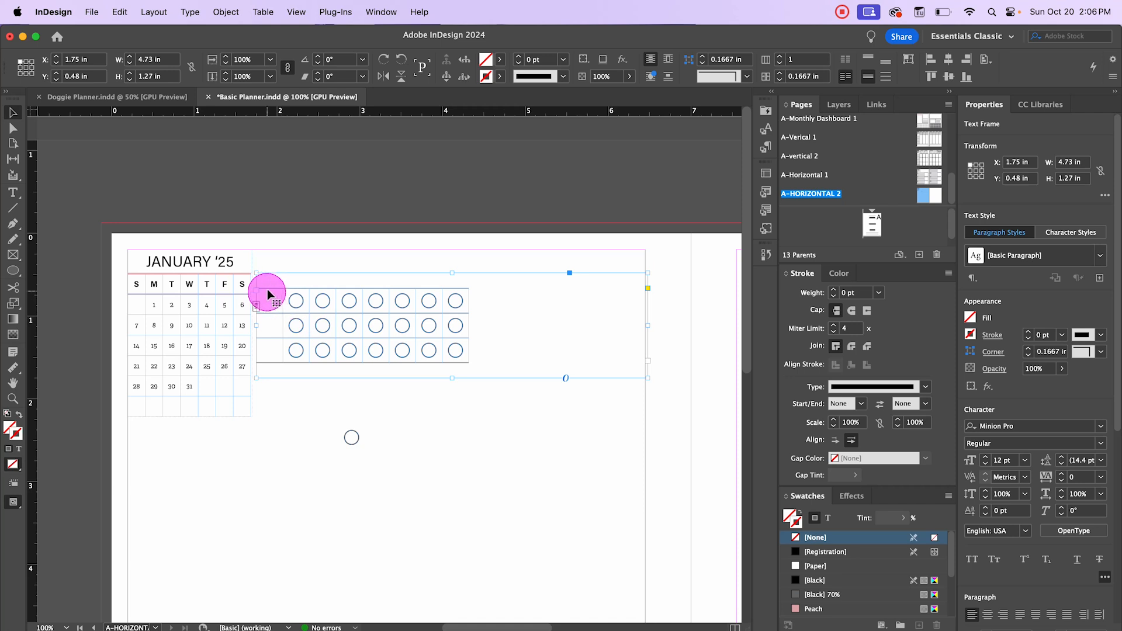
# - Widen the empty first column until the circle columns end at the right margin, with the table frame starting at X 1.9028 in
pyautogui.press('t')
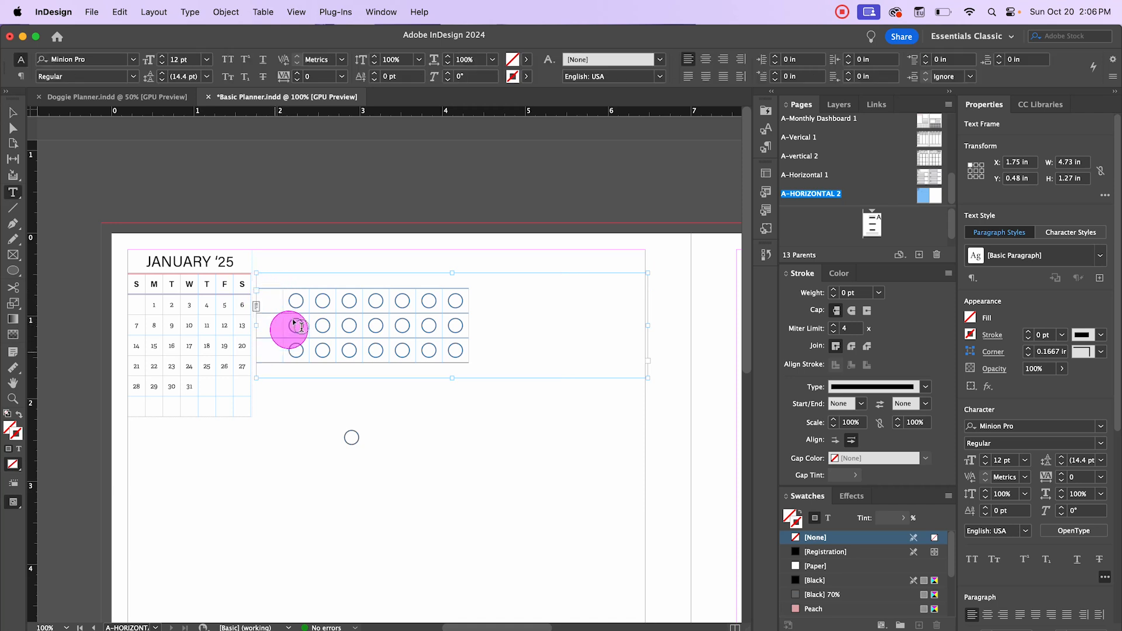
pyautogui.moveTo(302, 318)
pyautogui.mouseDown()
pyautogui.moveTo(453, 321)
pyautogui.moveTo(280, 317)
pyautogui.moveTo(283, 309)
pyautogui.moveTo(283, 320)
pyautogui.mouseUp()
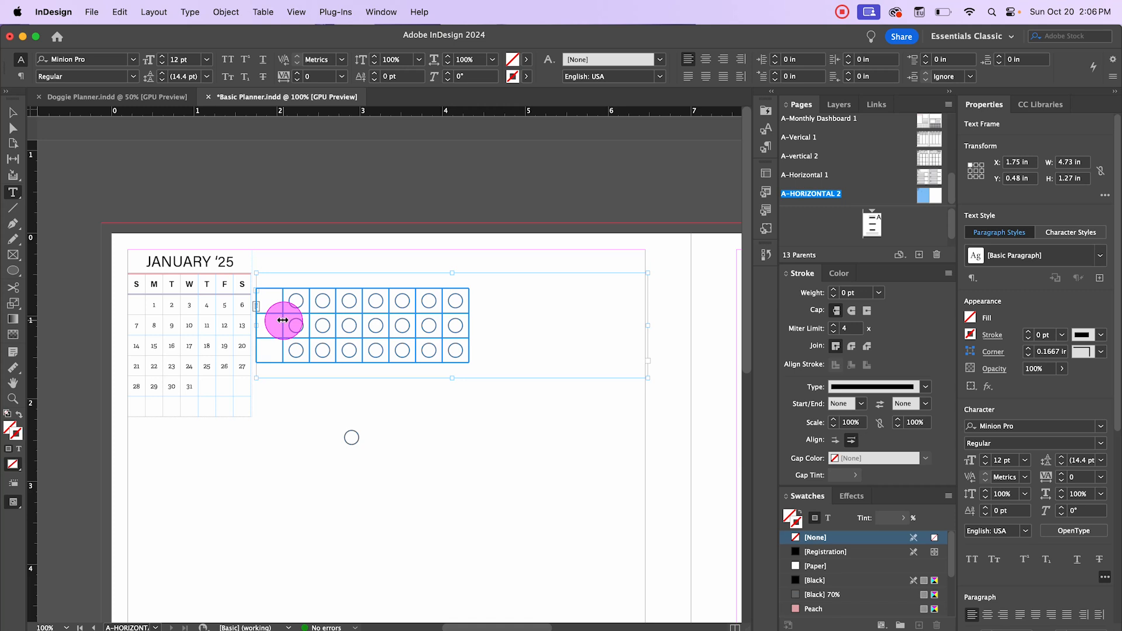
pyautogui.moveTo(283, 319); pyautogui.dragTo(457, 342)
pyautogui.press('Escape')
pyautogui.click(468, 483)
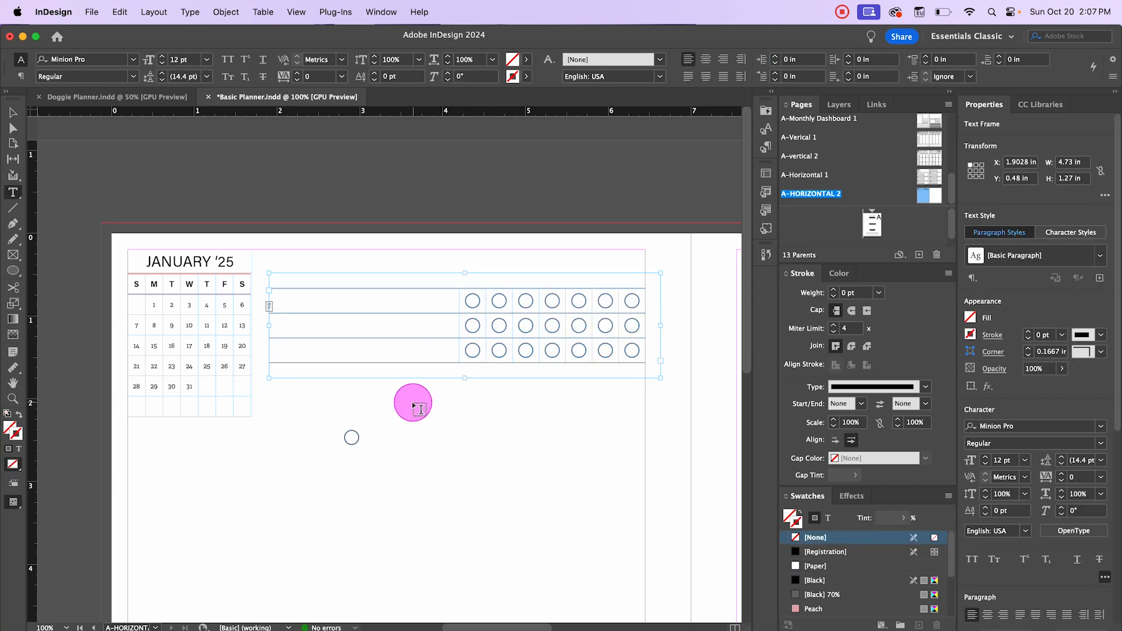
pyautogui.click(13, 112)
pyautogui.click(443, 447)
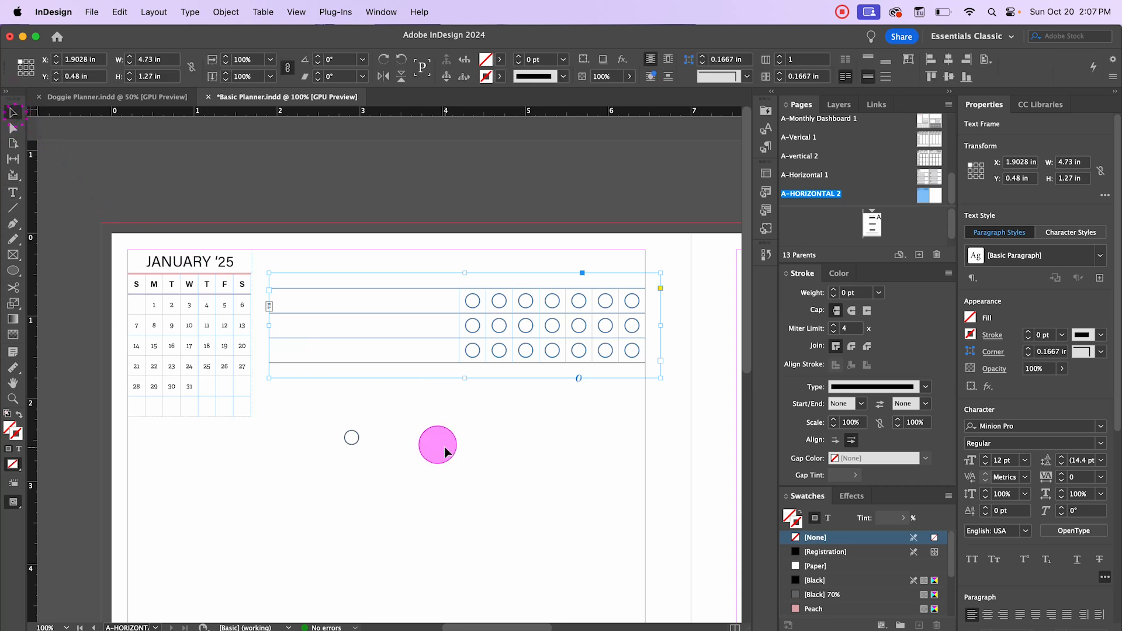
# - Nudge the circle table's frame up to Y 0.2856 in so its top rule lines up with the rule under the calendar's month title
pyautogui.press('w')
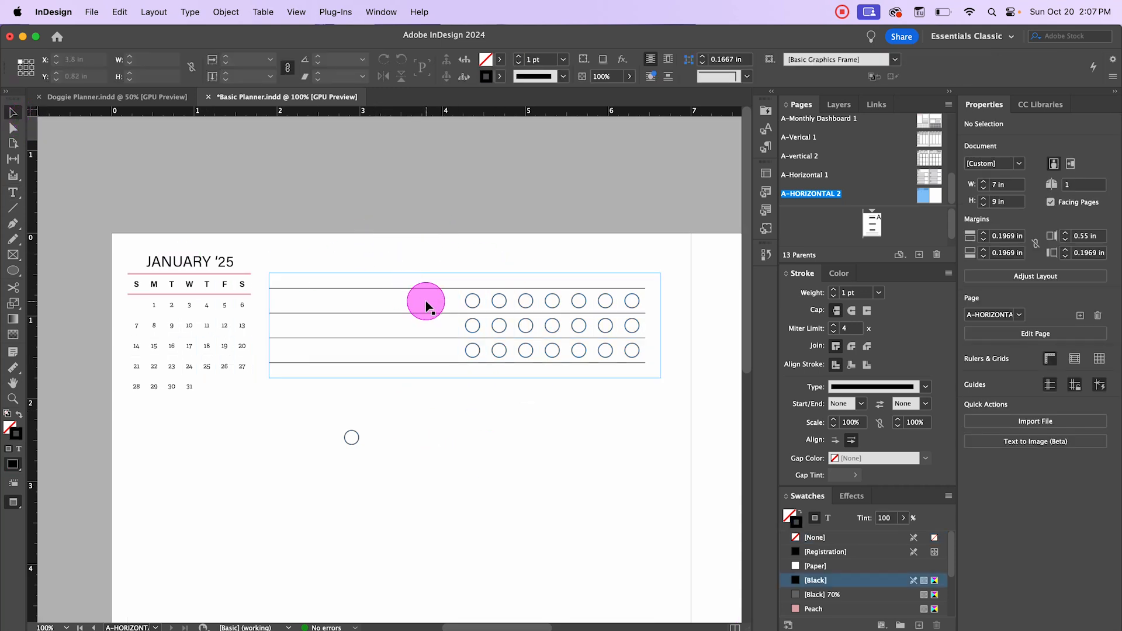
pyautogui.click(508, 288)
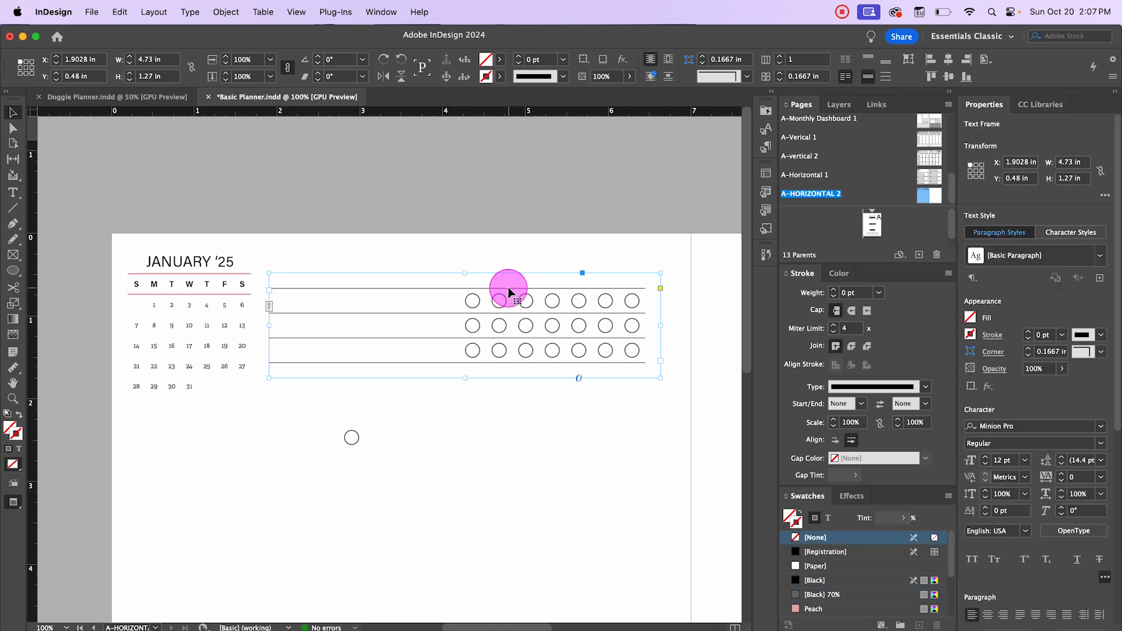
pyautogui.press('Up')
pyautogui.press('Up')
pyautogui.press('Up')
pyautogui.press('Up')
pyautogui.press('Up')
pyautogui.press('Up')
pyautogui.press('Up')
pyautogui.press('Up')
pyautogui.press('Up')
pyautogui.press('Up')
pyautogui.press('Up')
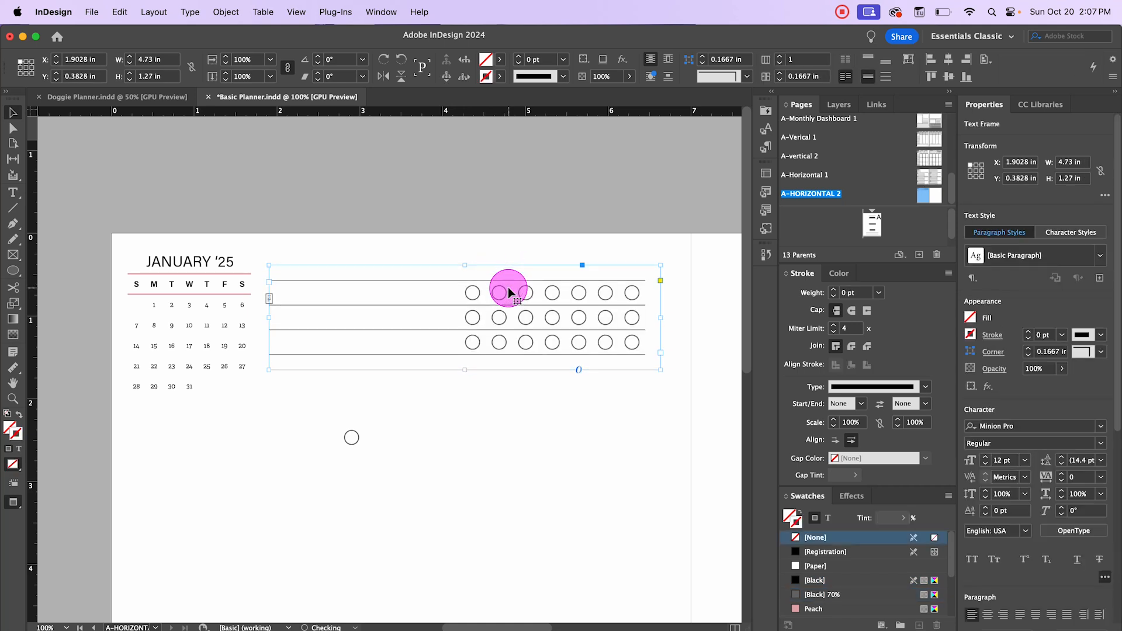
pyautogui.press('Up')
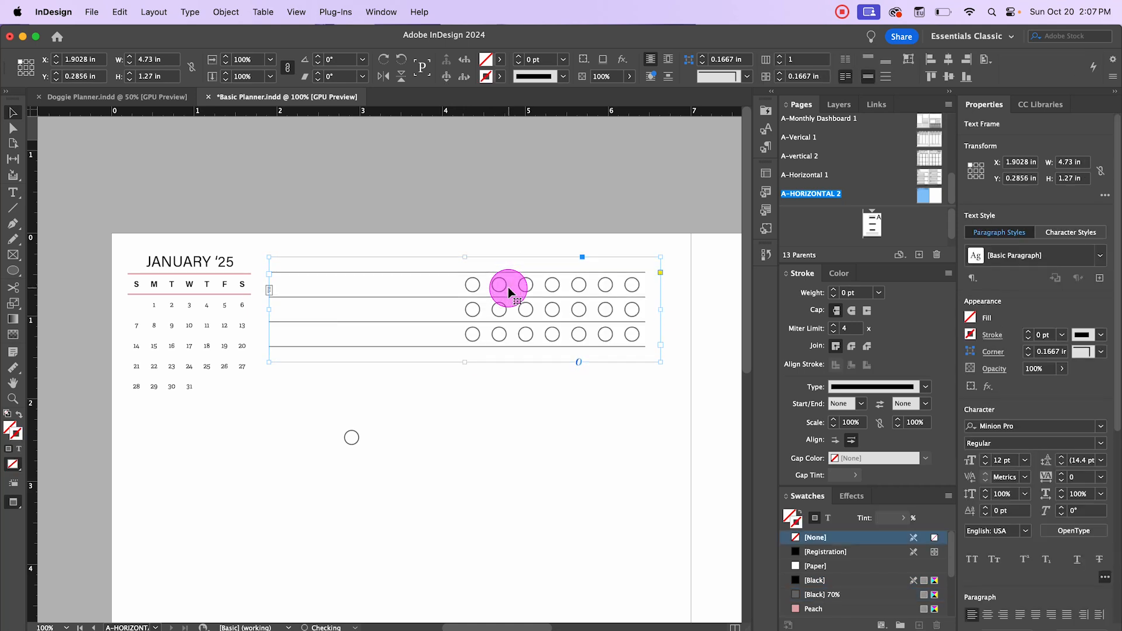
pyautogui.click(441, 431)
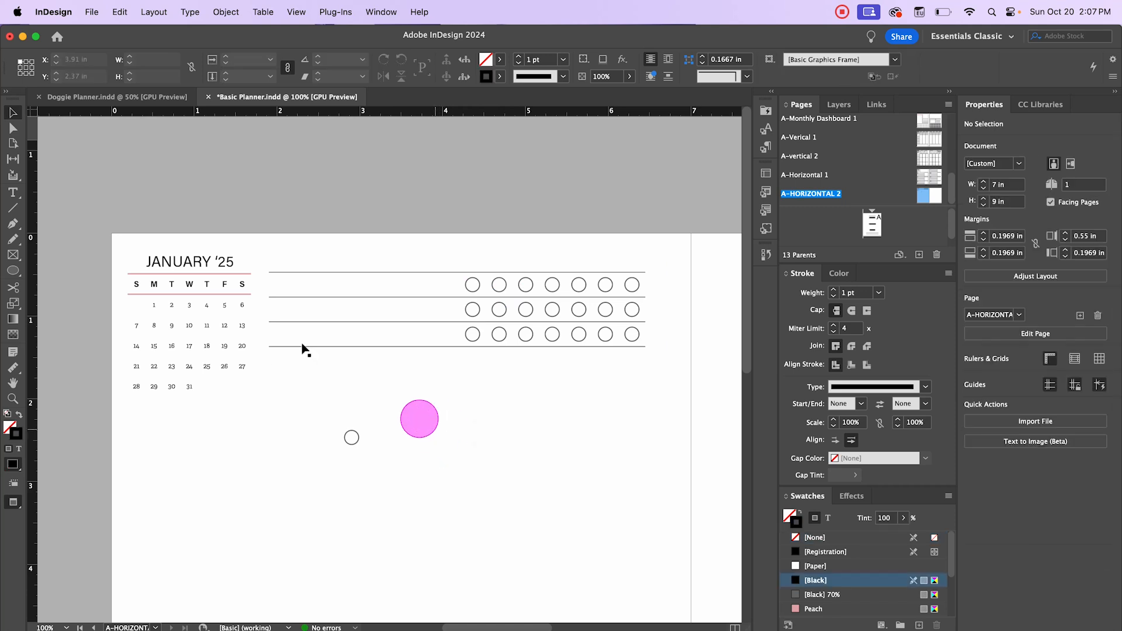
pyautogui.press('w')
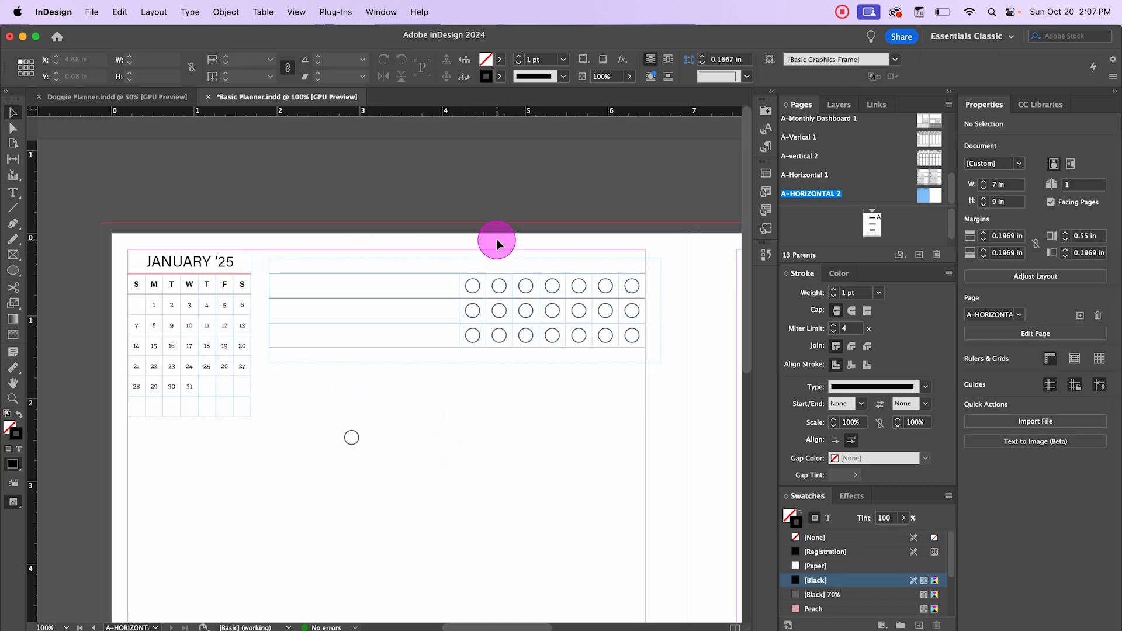
# - Add a text frame about 4.55 in wide and 0.28 in high above the circle table, containing the centered heading "Habits"
pyautogui.click(13, 196)
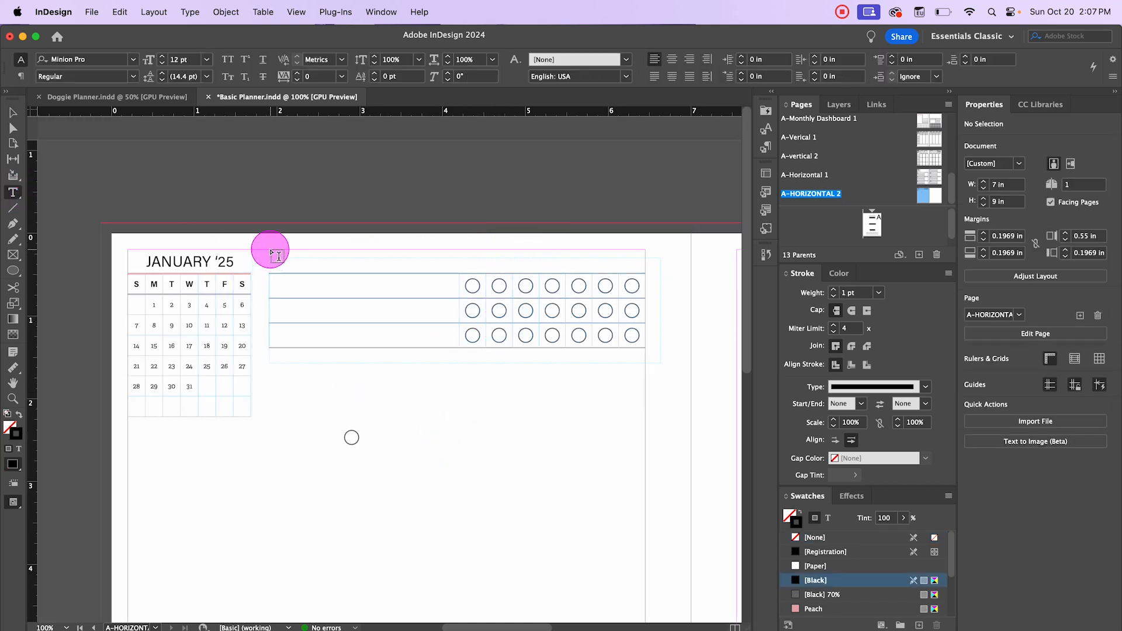
pyautogui.moveTo(271, 252); pyautogui.dragTo(643, 271)
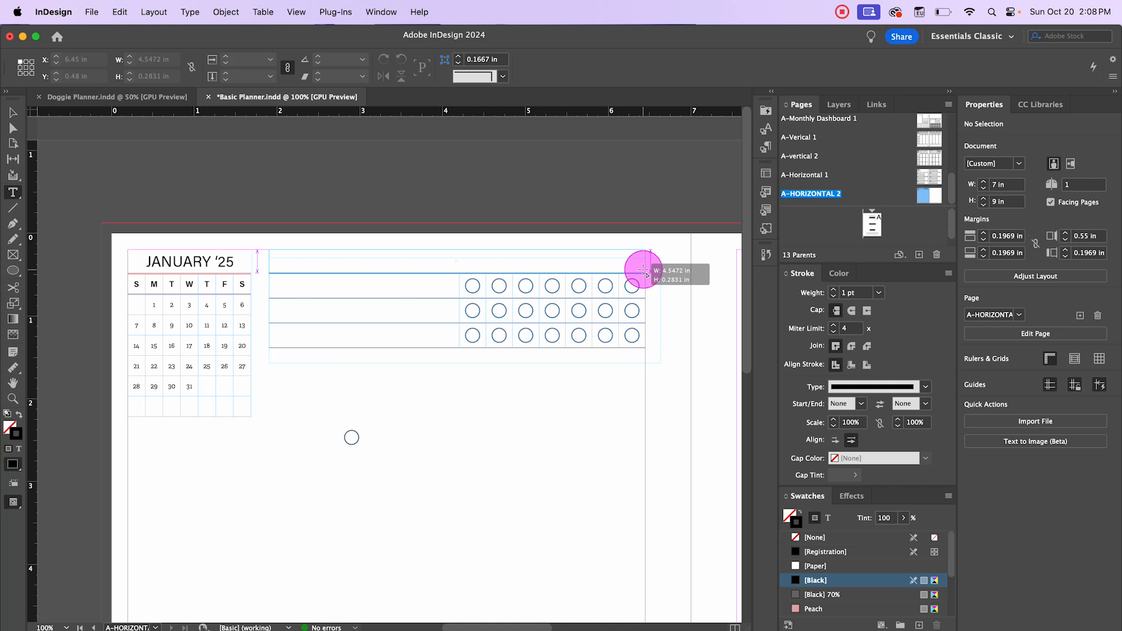
pyautogui.moveTo(643, 270); pyautogui.dragTo(645, 272)
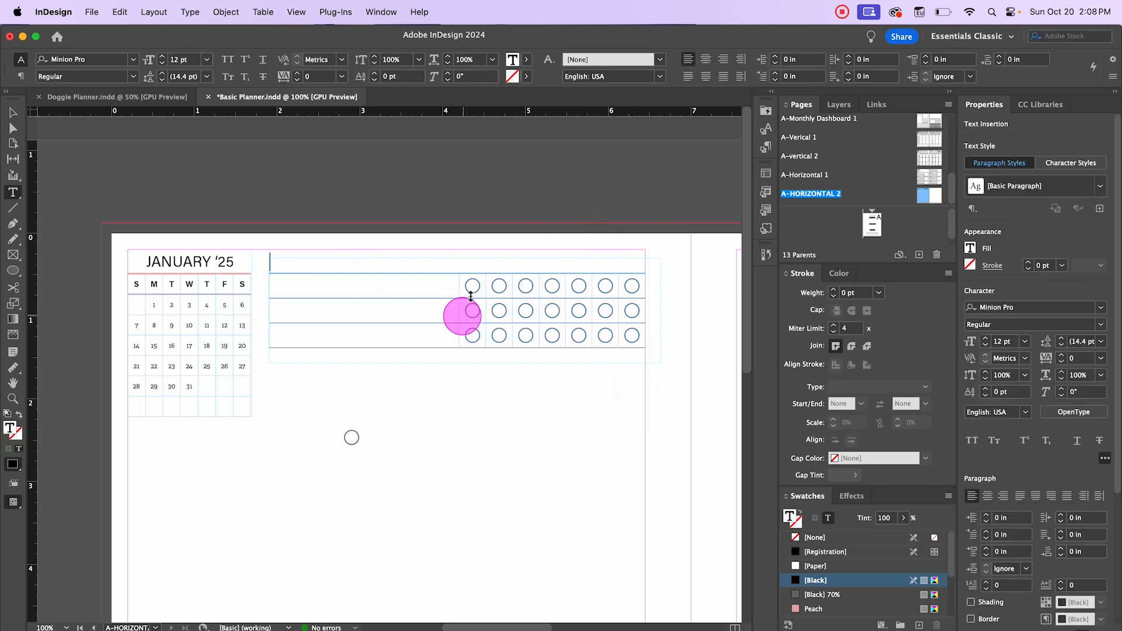
pyautogui.click(990, 497)
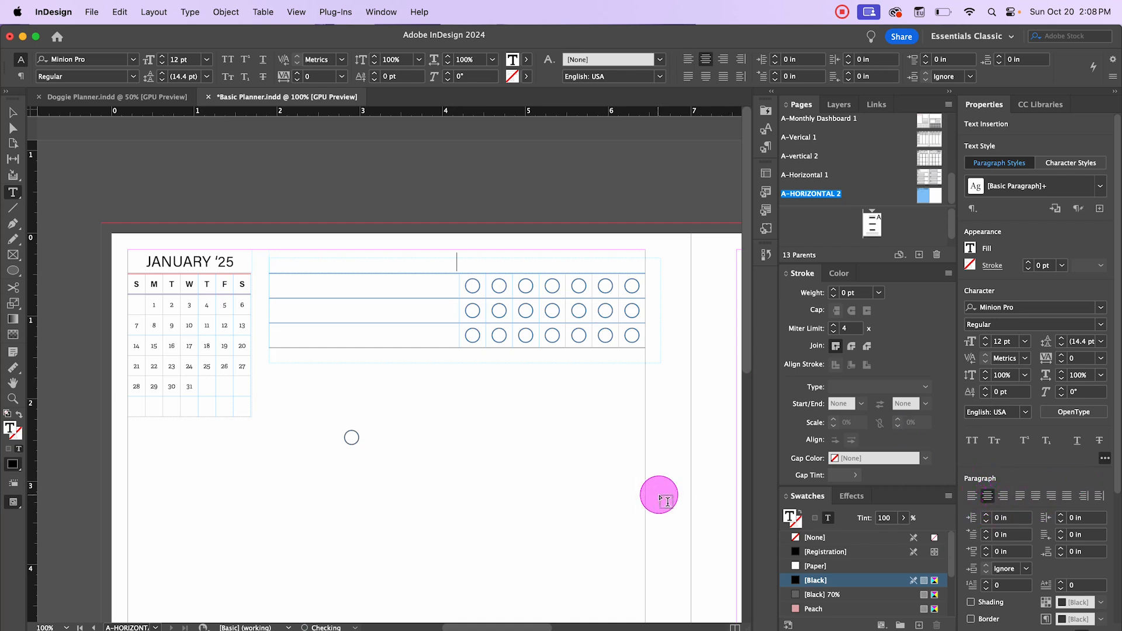
pyautogui.write('Habits')
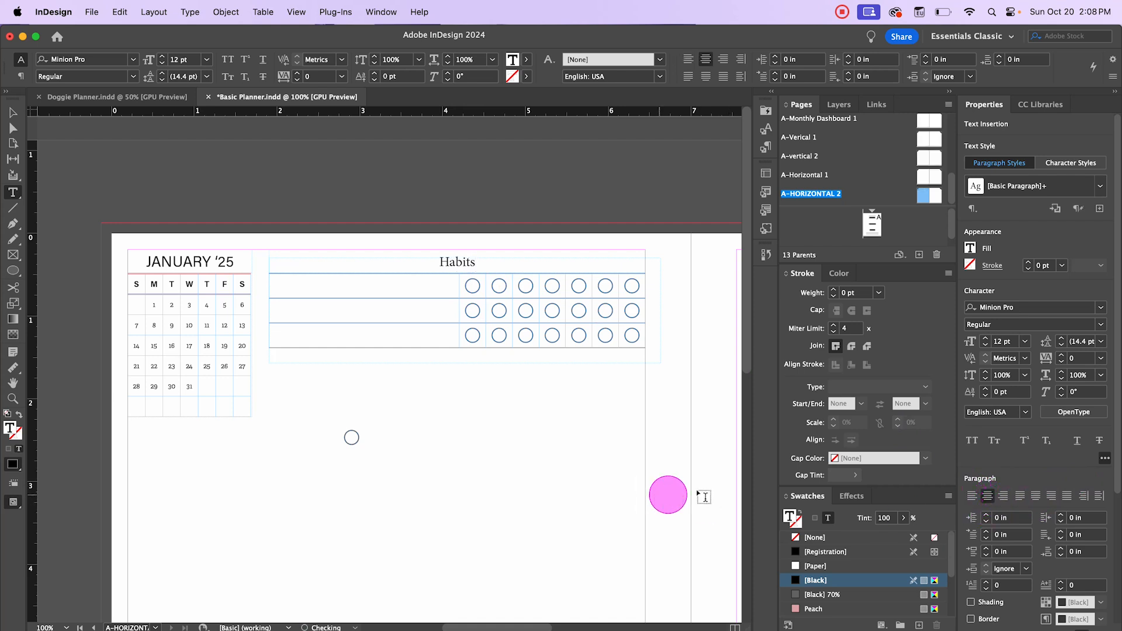
pyautogui.click(13, 112)
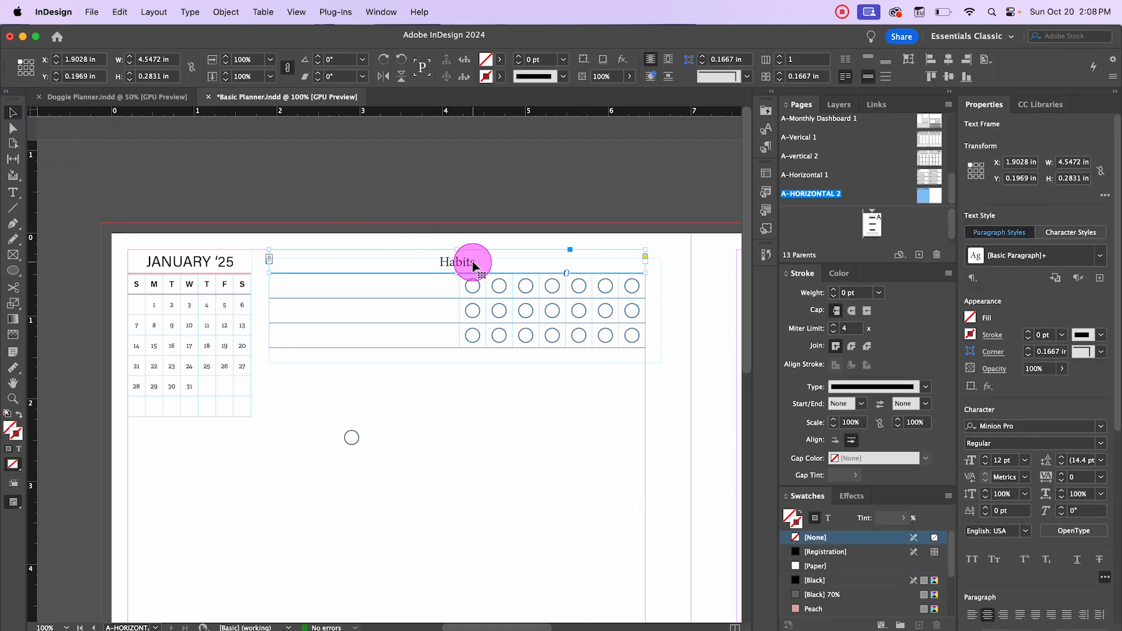
# - Apply the Section Headers paragraph style to the Habits heading, then, with nothing selected, reset the default style to [Basic Paragraph]
pyautogui.click(769, 174)
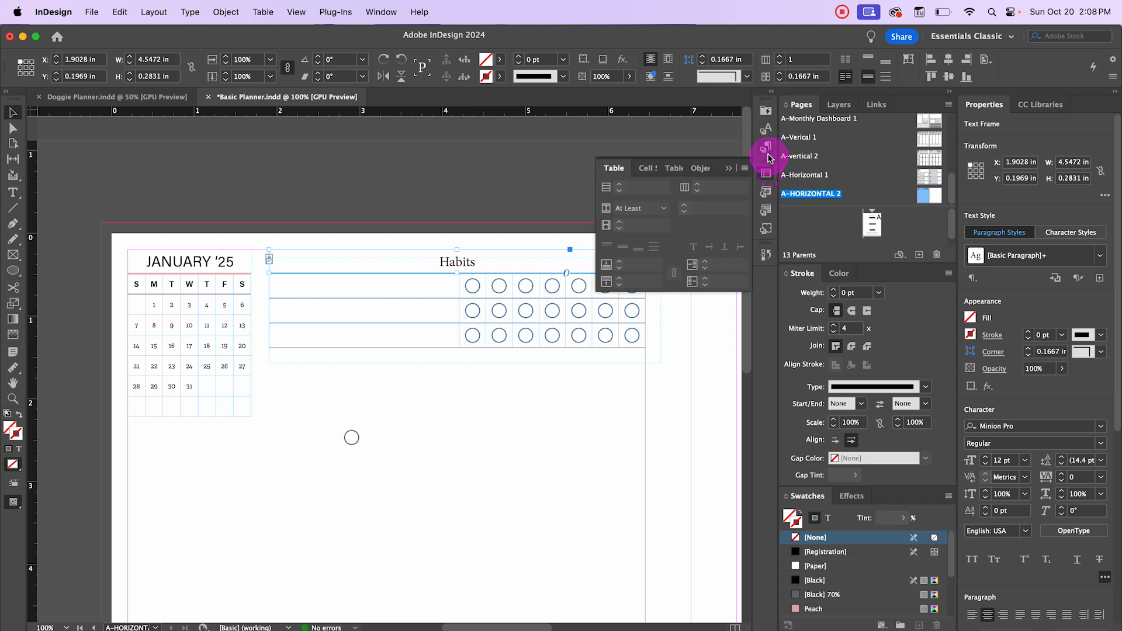
pyautogui.click(767, 153)
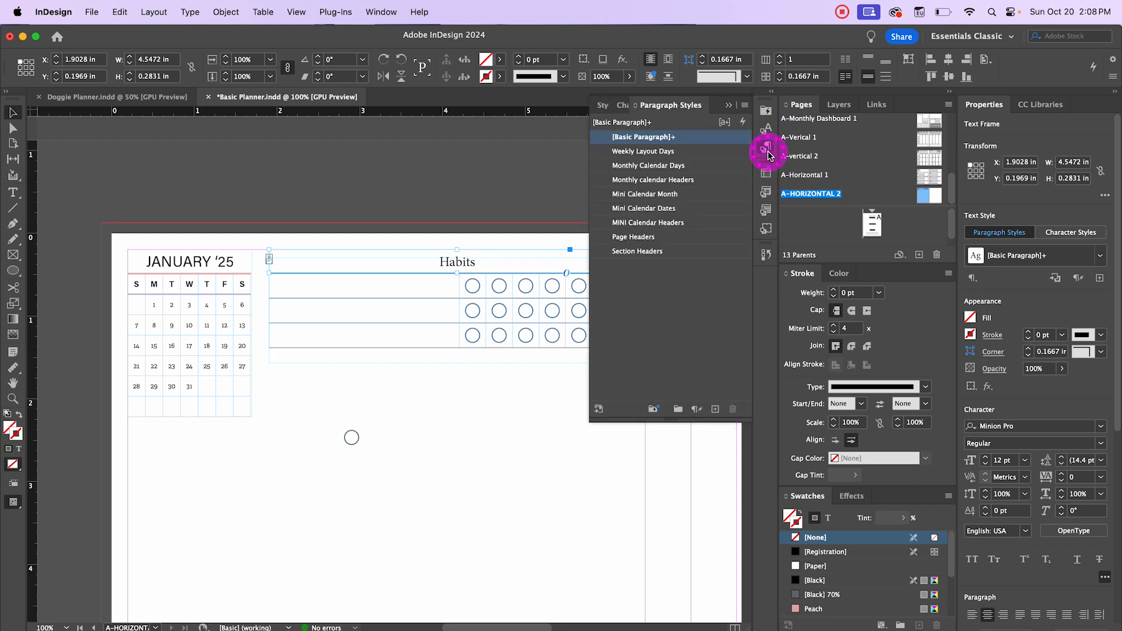
pyautogui.click(649, 251)
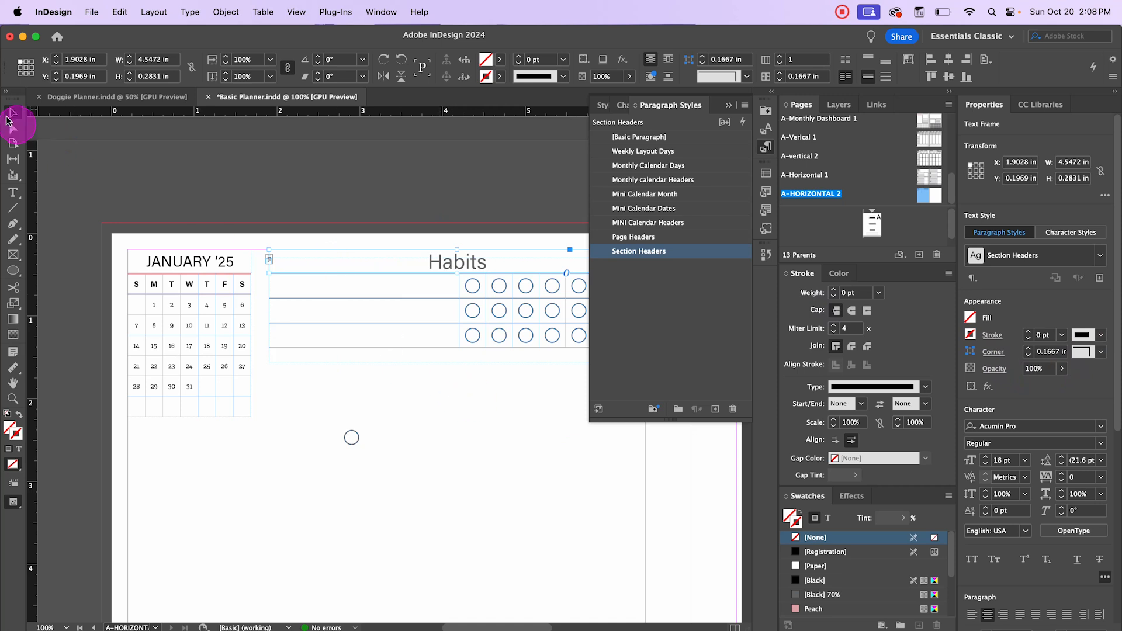
pyautogui.click(371, 383)
pyautogui.click(654, 137)
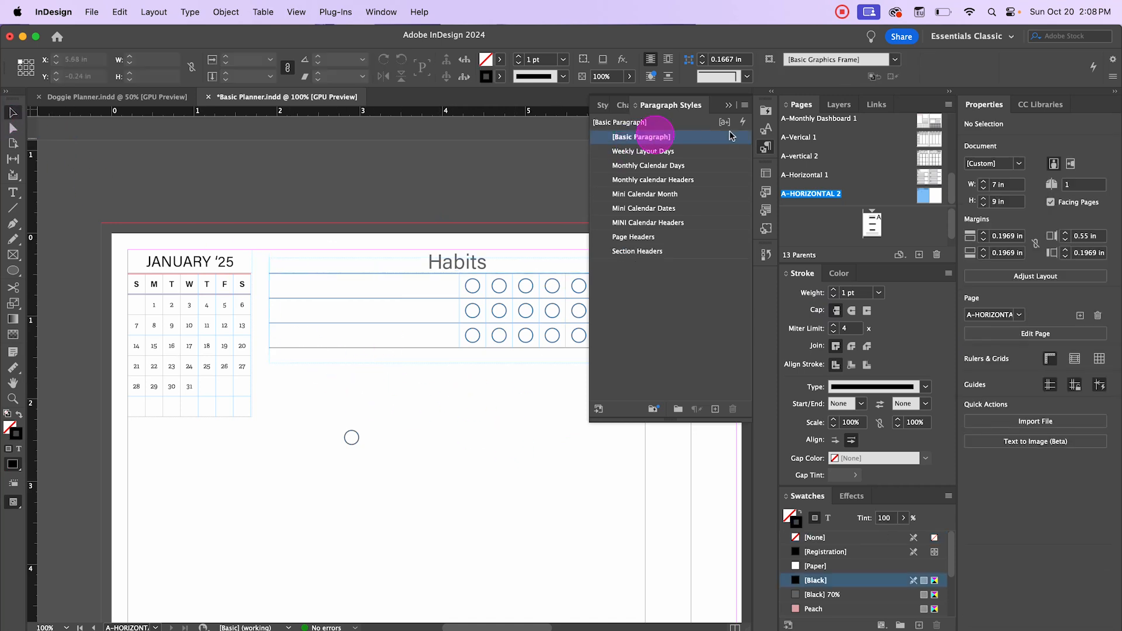
pyautogui.click(728, 107)
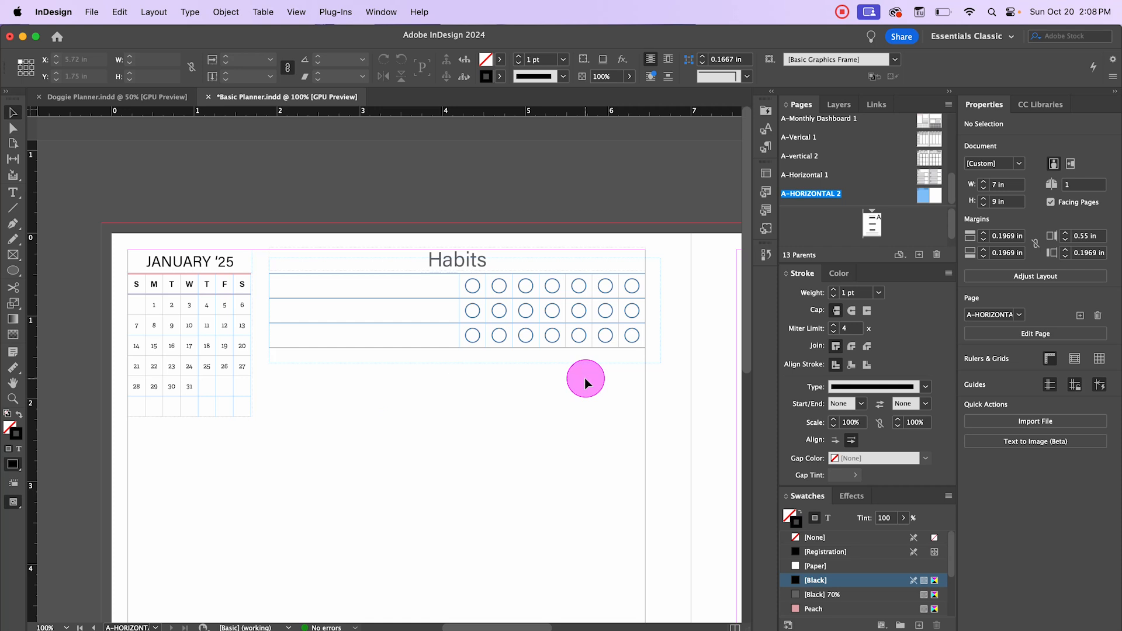
pyautogui.moveTo(394, 201); pyautogui.dragTo(641, 403)
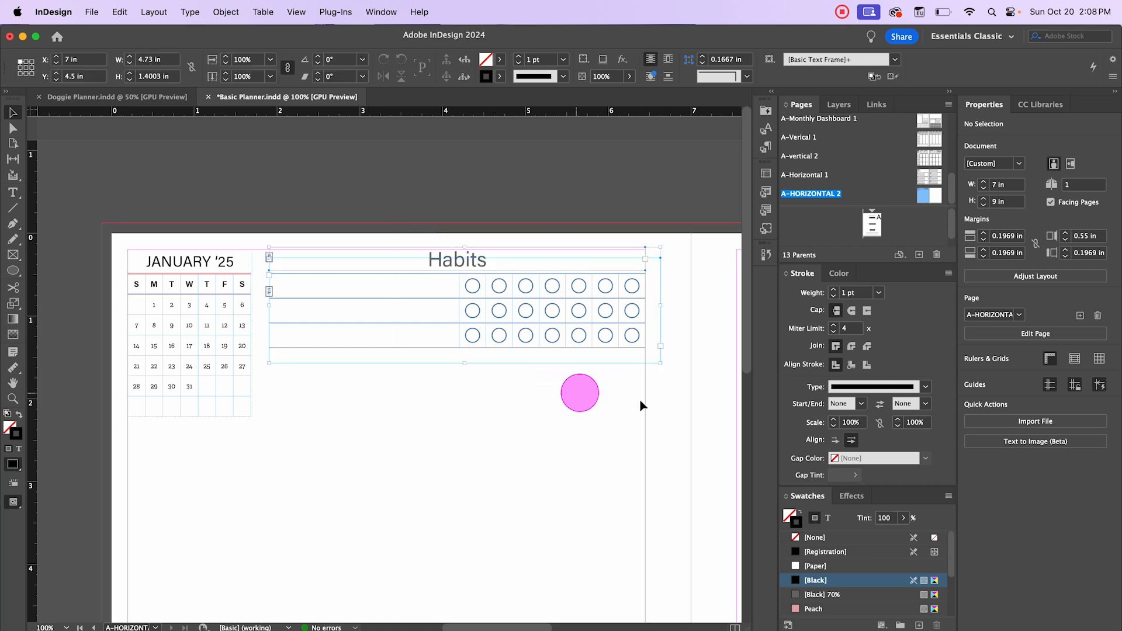
pyautogui.click(367, 195)
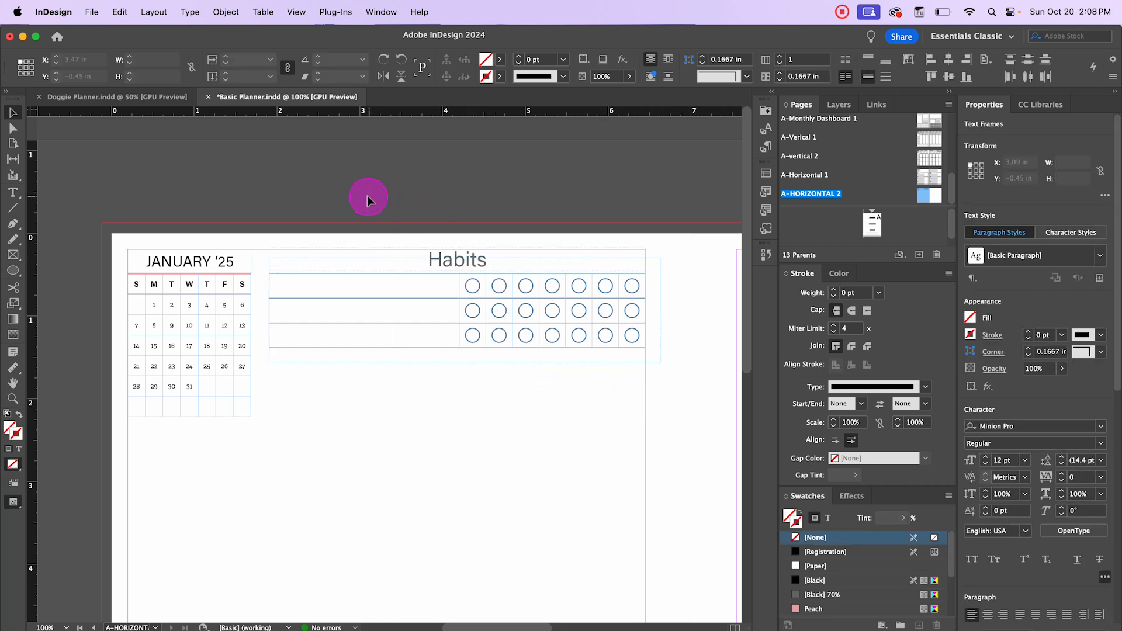
pyautogui.moveTo(367, 195); pyautogui.dragTo(637, 558)
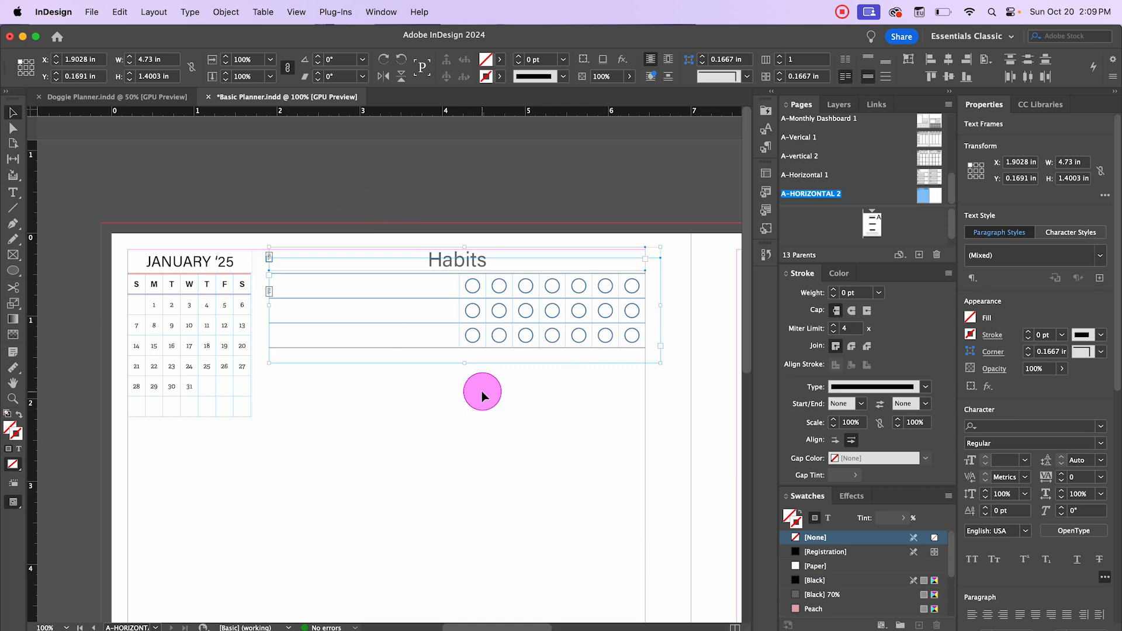
pyautogui.click(453, 182)
pyautogui.click(482, 267)
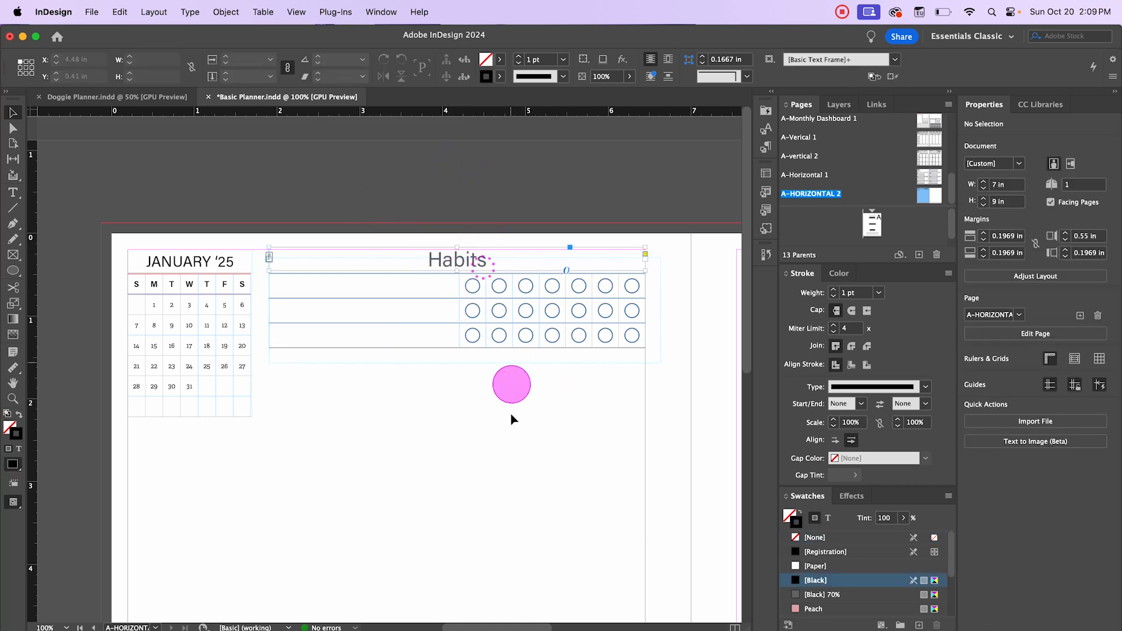
# - Duplicate the habit tracker table frame directly below the original, aligned with its left edge at Y 1.65 in
pyautogui.moveTo(456, 387); pyautogui.dragTo(549, 313)
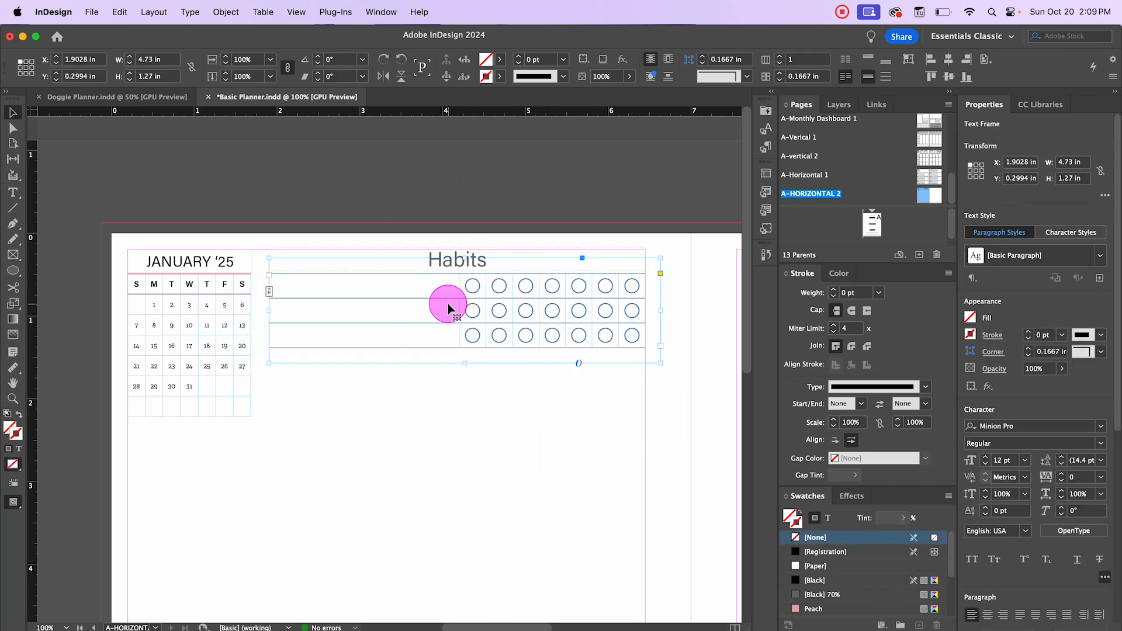
pyautogui.moveTo(448, 308); pyautogui.dragTo(451, 421)
pyautogui.click(542, 542)
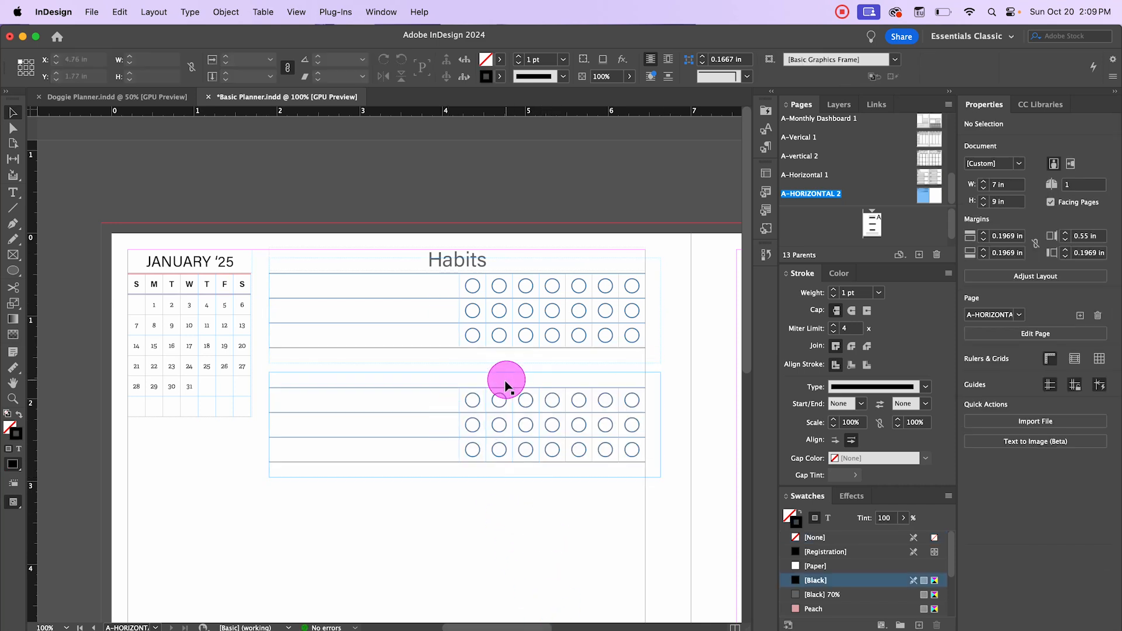
pyautogui.moveTo(499, 385); pyautogui.dragTo(493, 388)
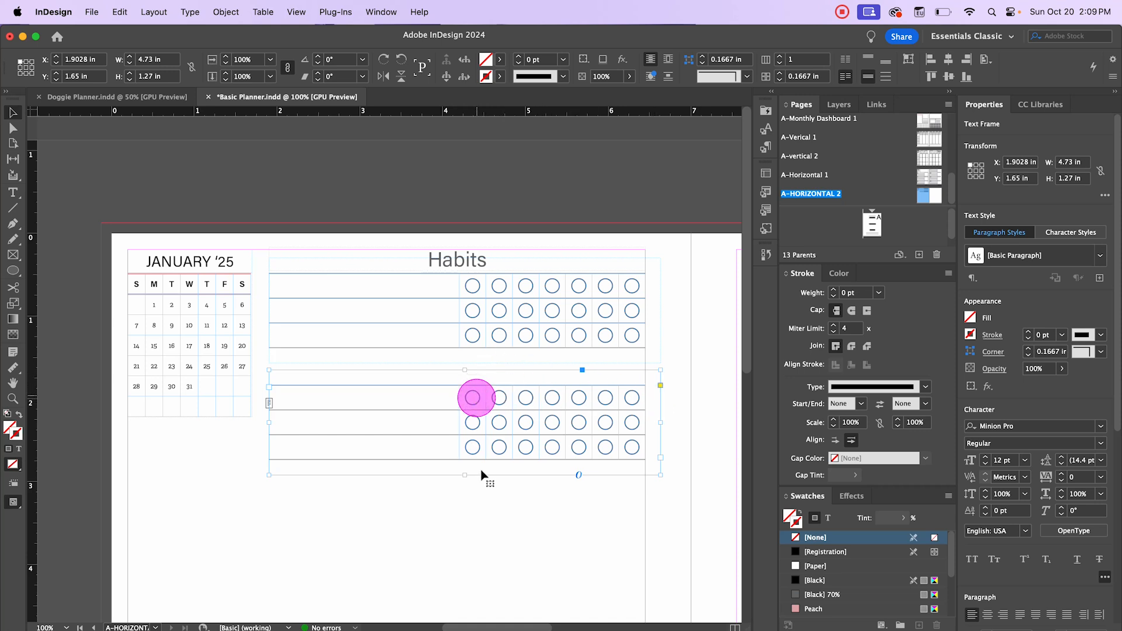
# - Delete the last six circle columns from the duplicated table, keeping the wide column and one circle column
pyautogui.click(500, 389)
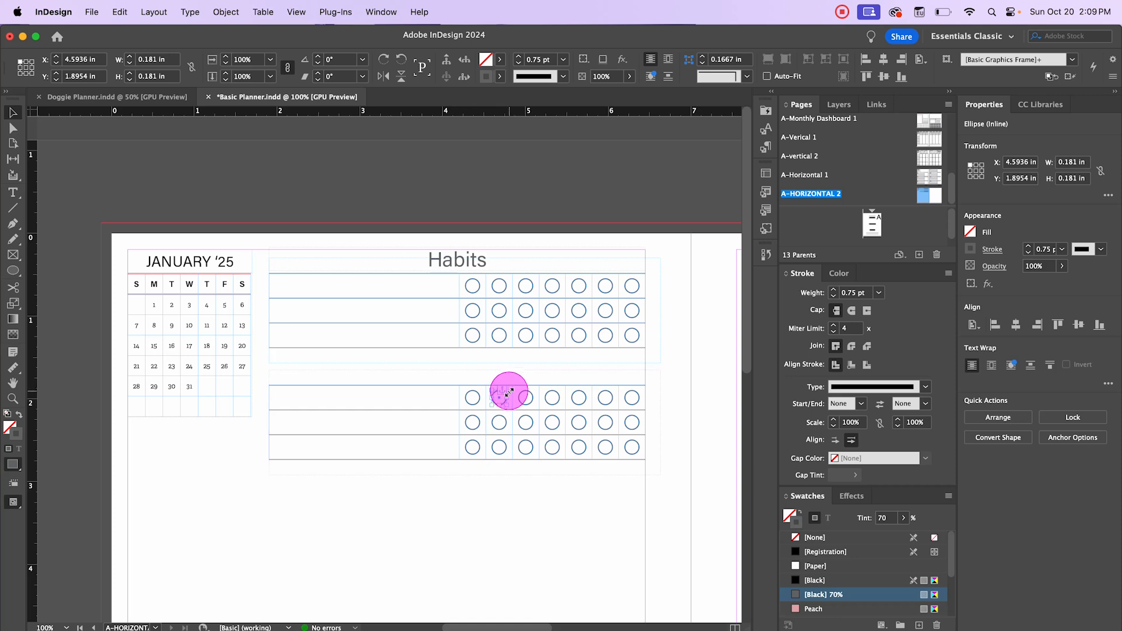
pyautogui.click(506, 388)
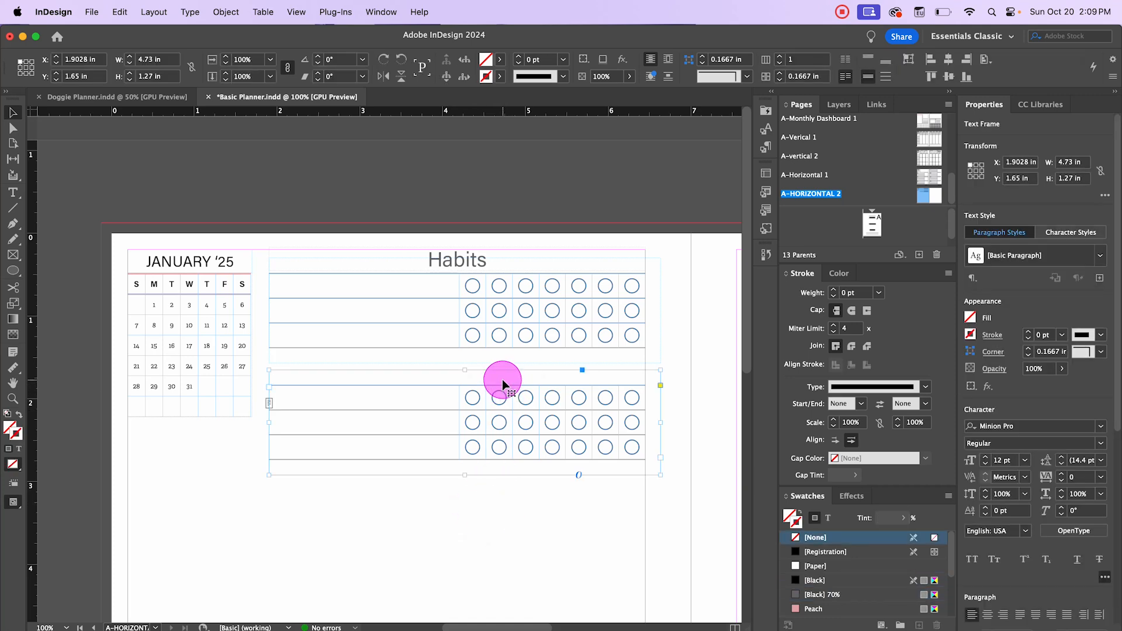
pyautogui.doubleClick(503, 380)
pyautogui.click(498, 380)
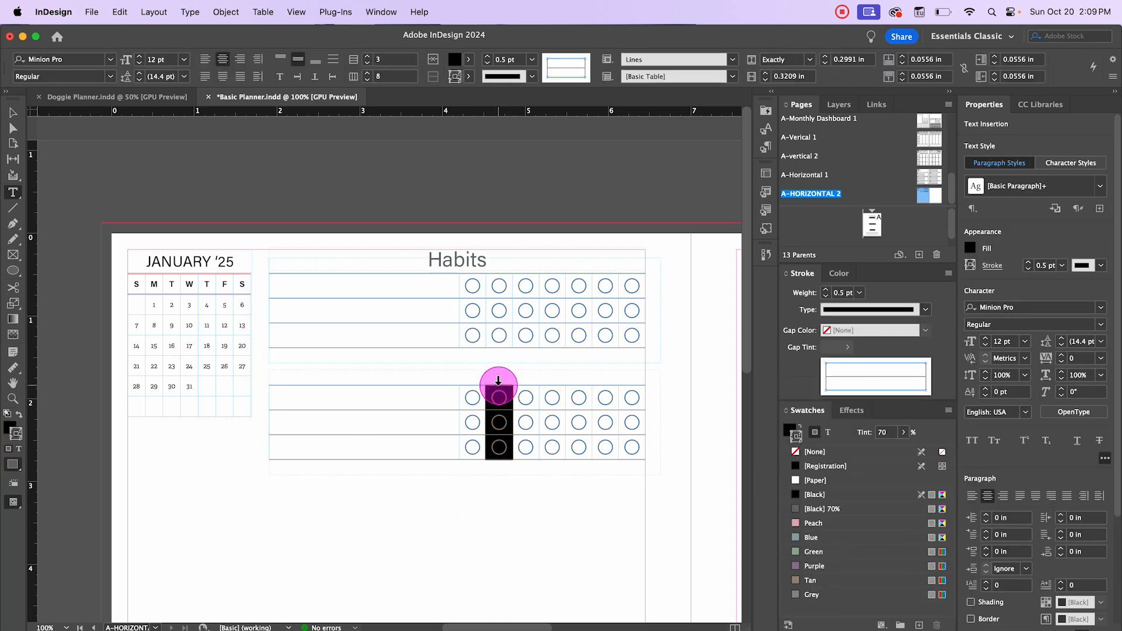
pyautogui.moveTo(498, 380); pyautogui.dragTo(640, 384)
pyautogui.rightClick(529, 407)
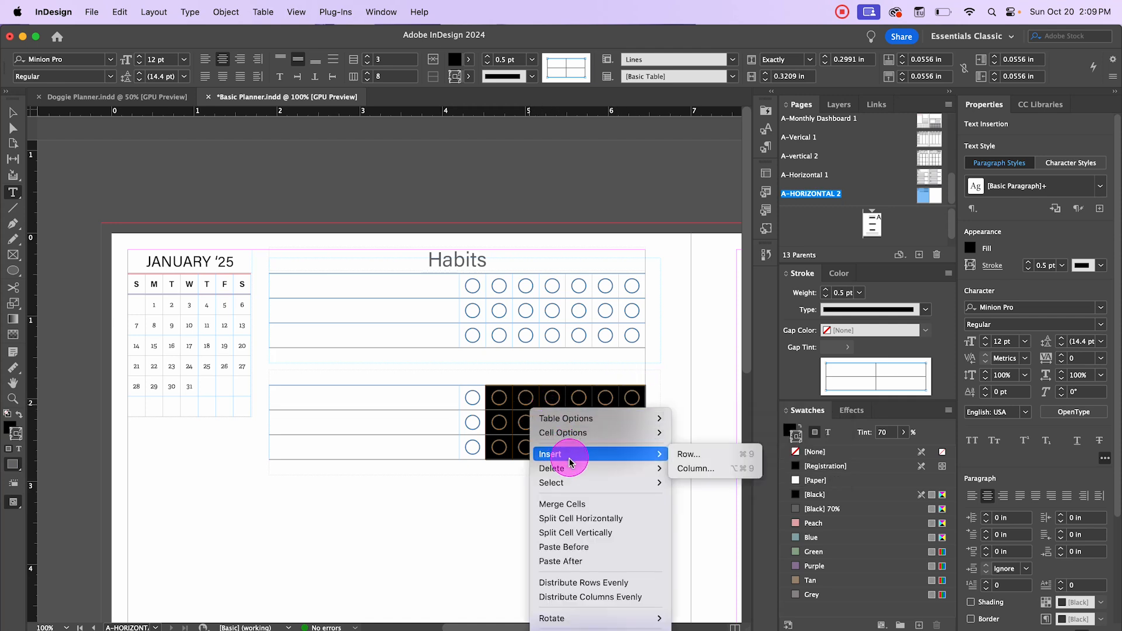
pyautogui.moveTo(571, 468)
pyautogui.click(693, 468)
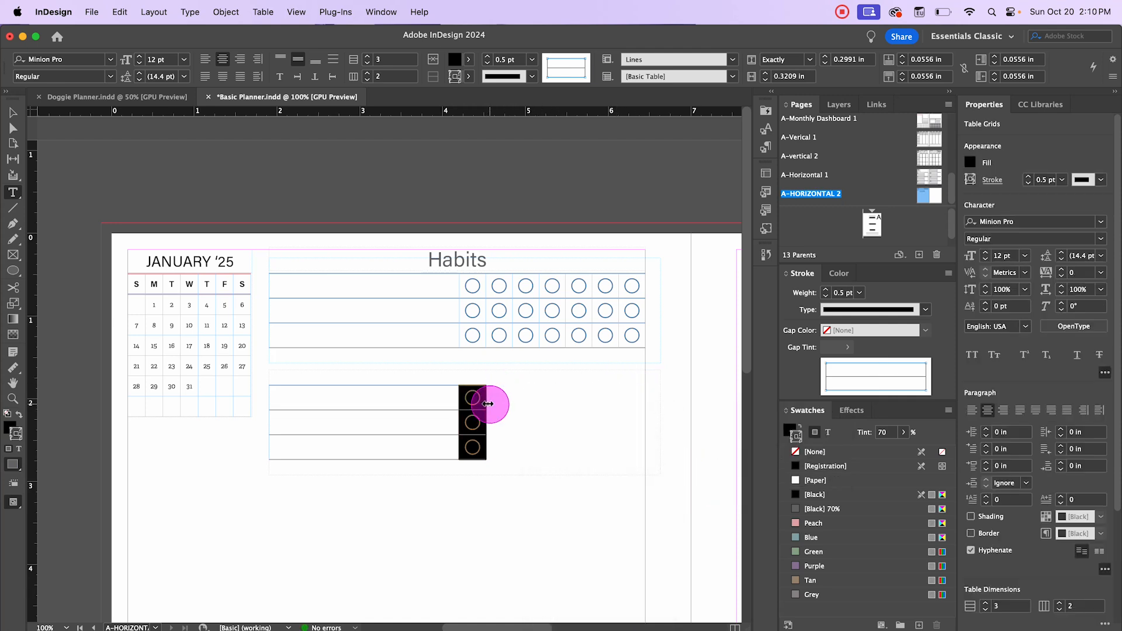
pyautogui.click(430, 503)
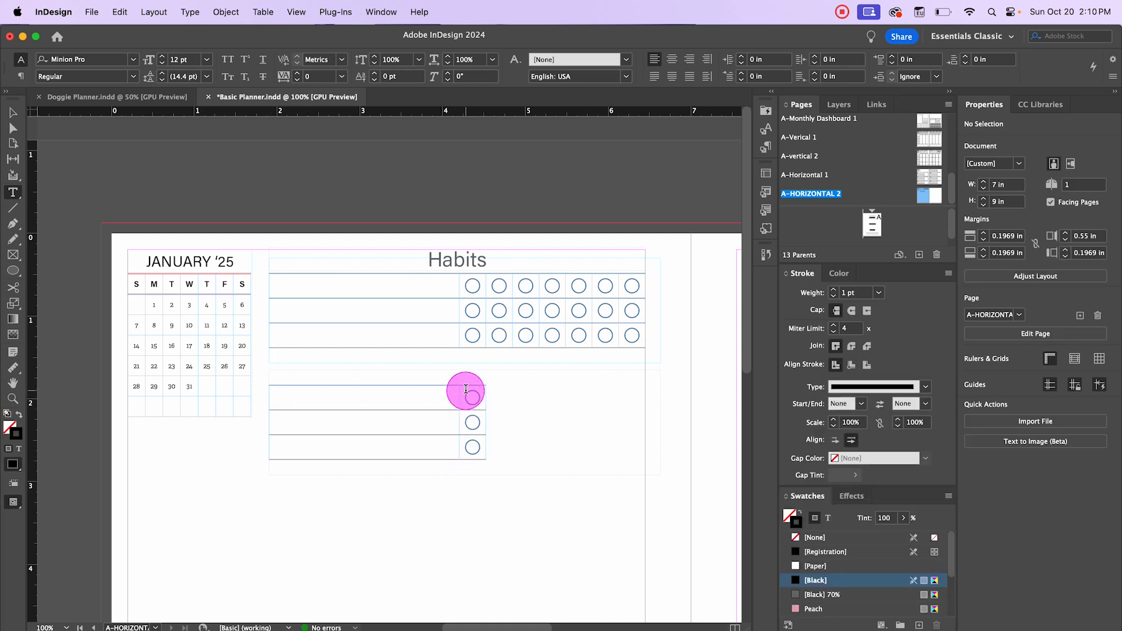
# - Copy the three circles from the duplicated table's second column into the rows of its wide first column
pyautogui.moveTo(468, 395); pyautogui.dragTo(468, 442)
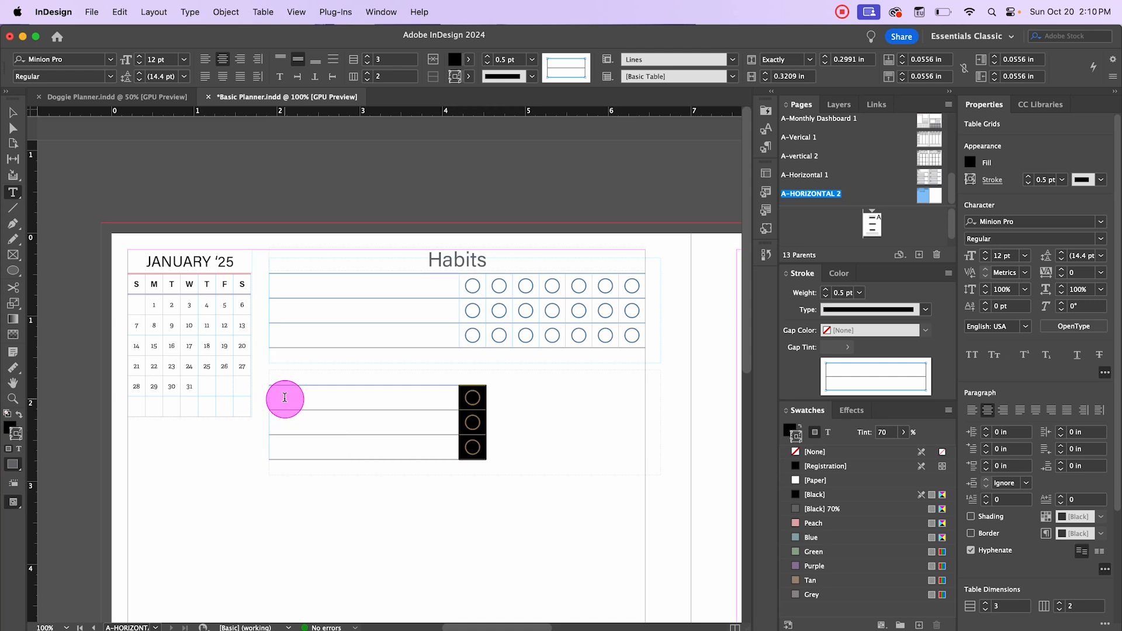
pyautogui.moveTo(284, 394); pyautogui.dragTo(291, 439)
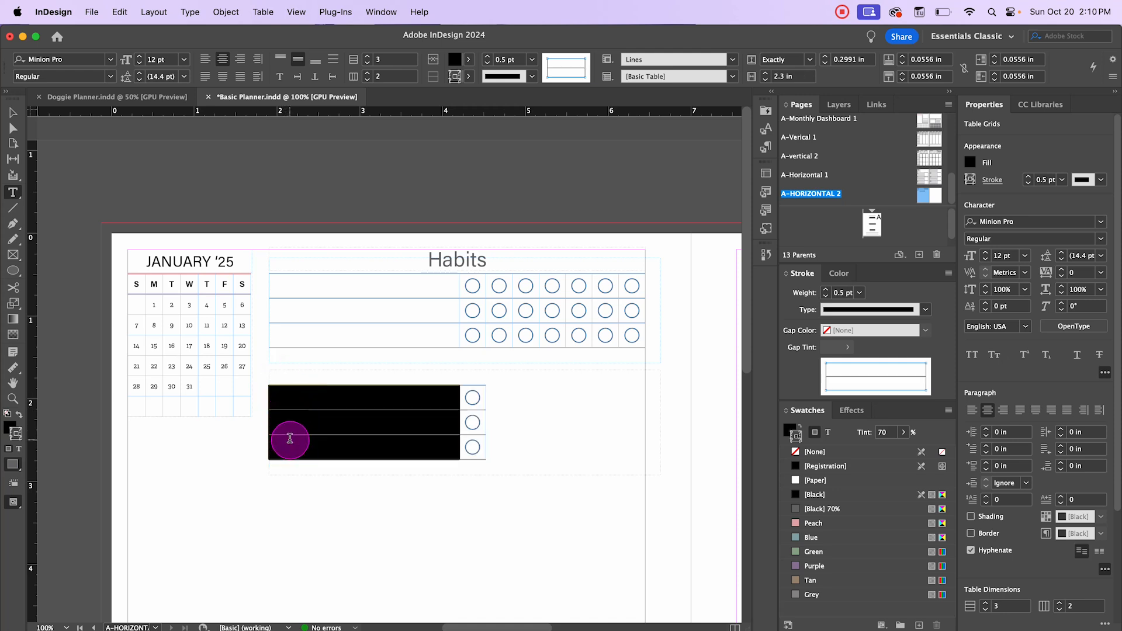
pyautogui.press('super+v')
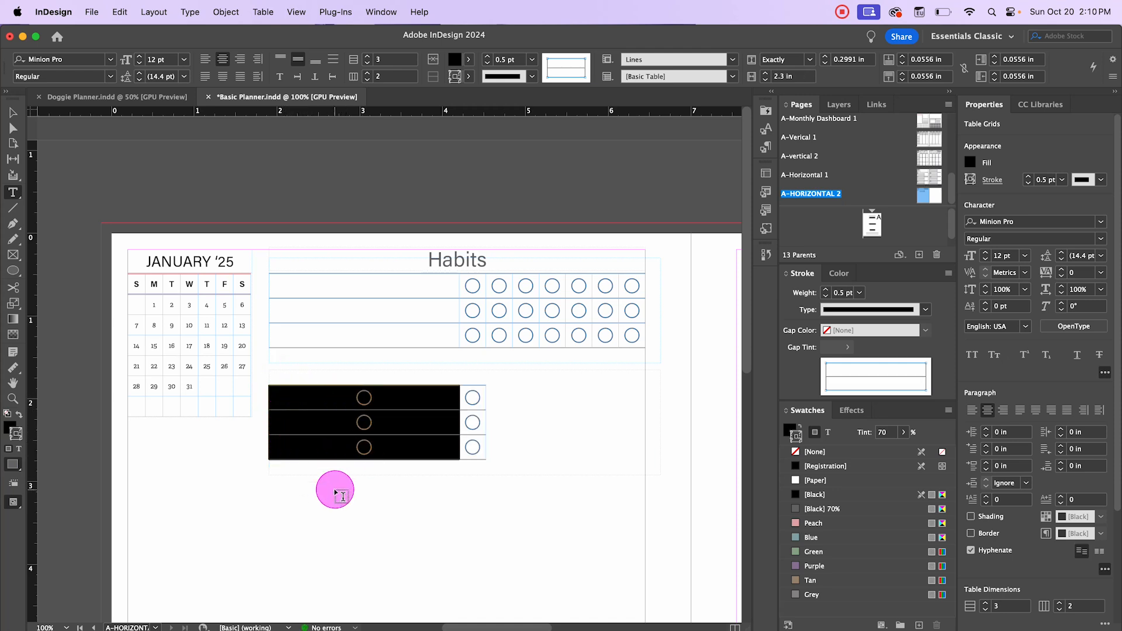
pyautogui.click(441, 488)
# - Clear the circles from the lower table's second column and move the column divider left so the first column just fits its circles
pyautogui.click(469, 394)
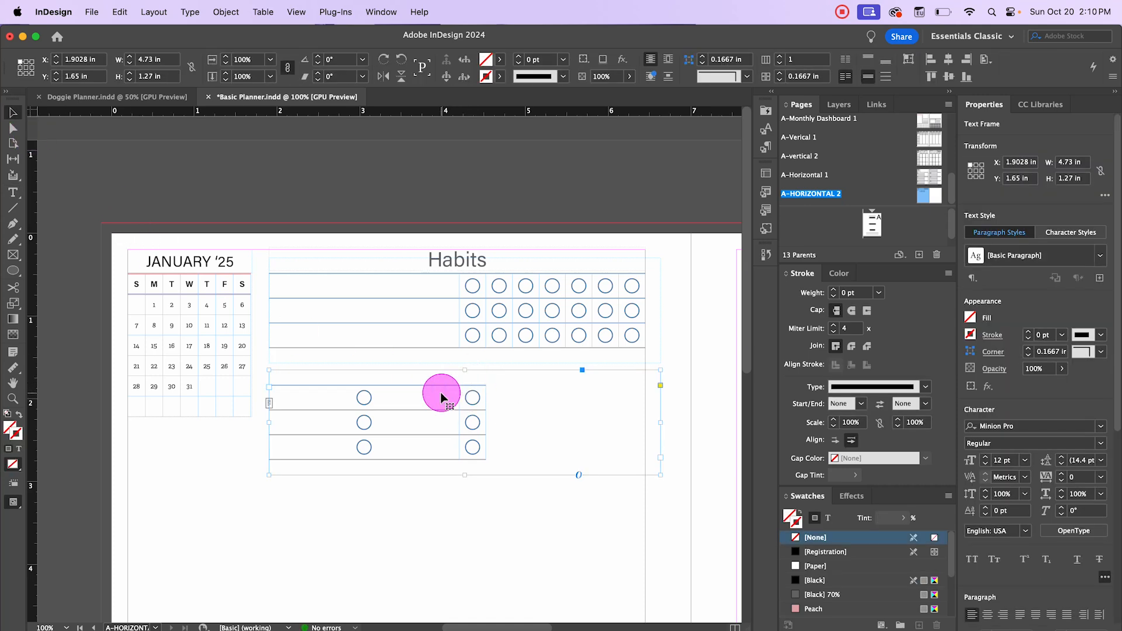
pyautogui.click(440, 392)
pyautogui.click(473, 380)
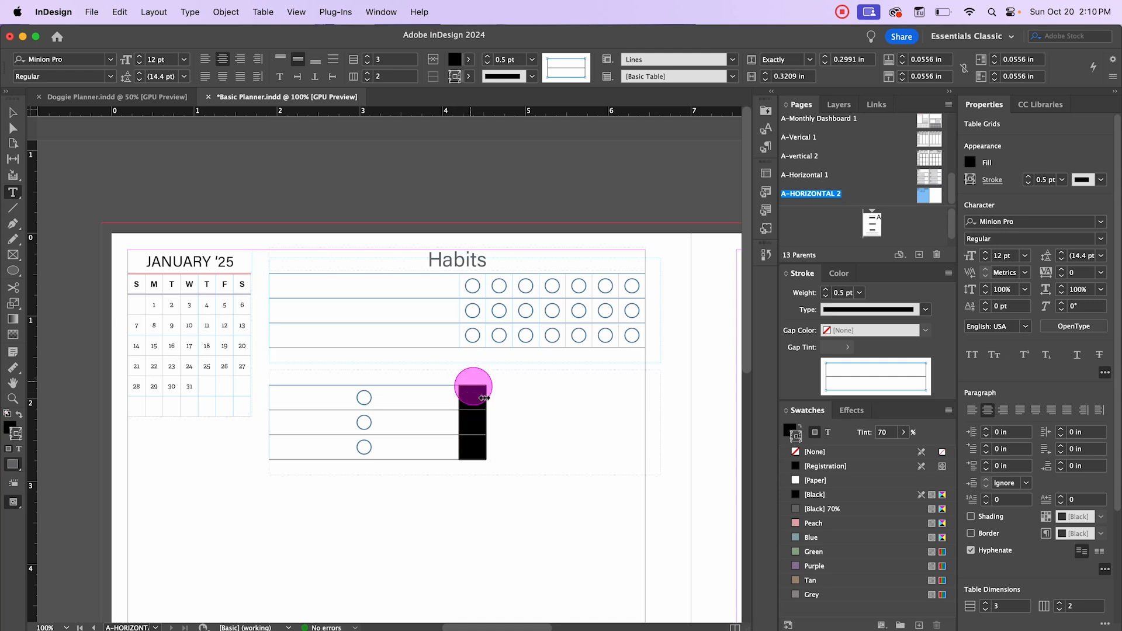
pyautogui.moveTo(458, 399); pyautogui.dragTo(289, 394)
pyautogui.click(15, 115)
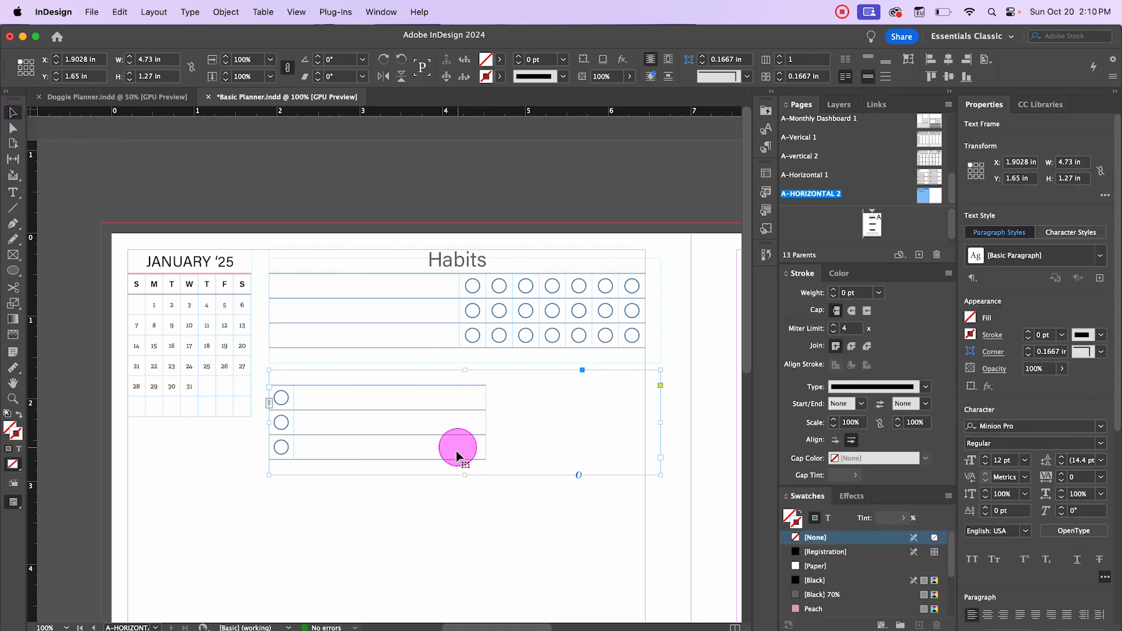
pyautogui.click(430, 544)
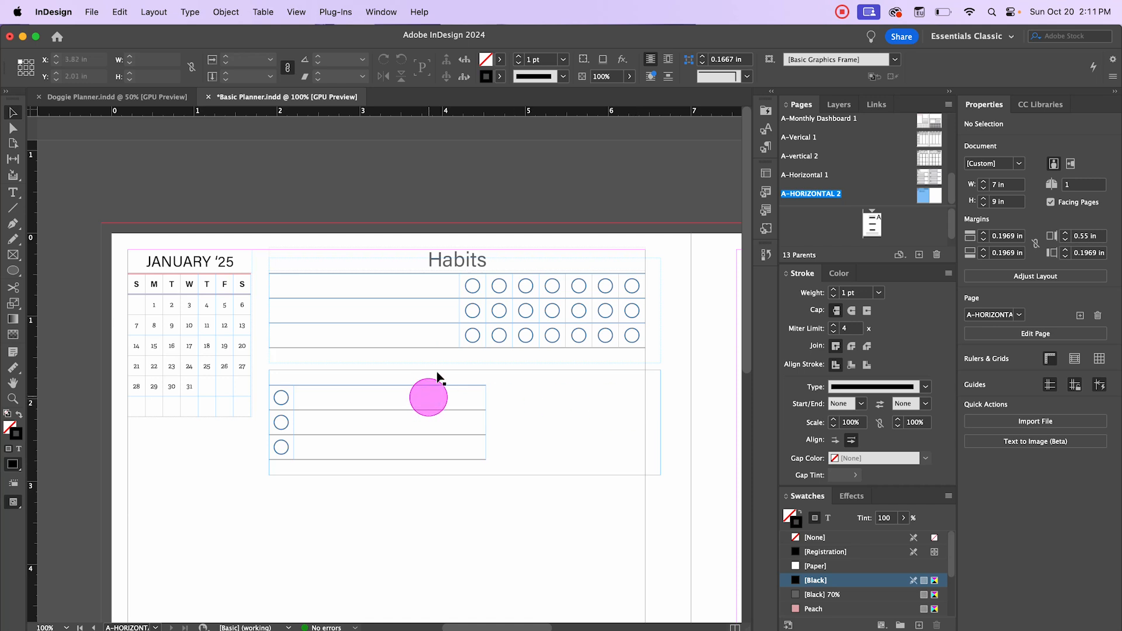
# - Narrow the lower checklist table's second column from its right edge and shrink its text frame to about 2.21 in wide
pyautogui.click(472, 409)
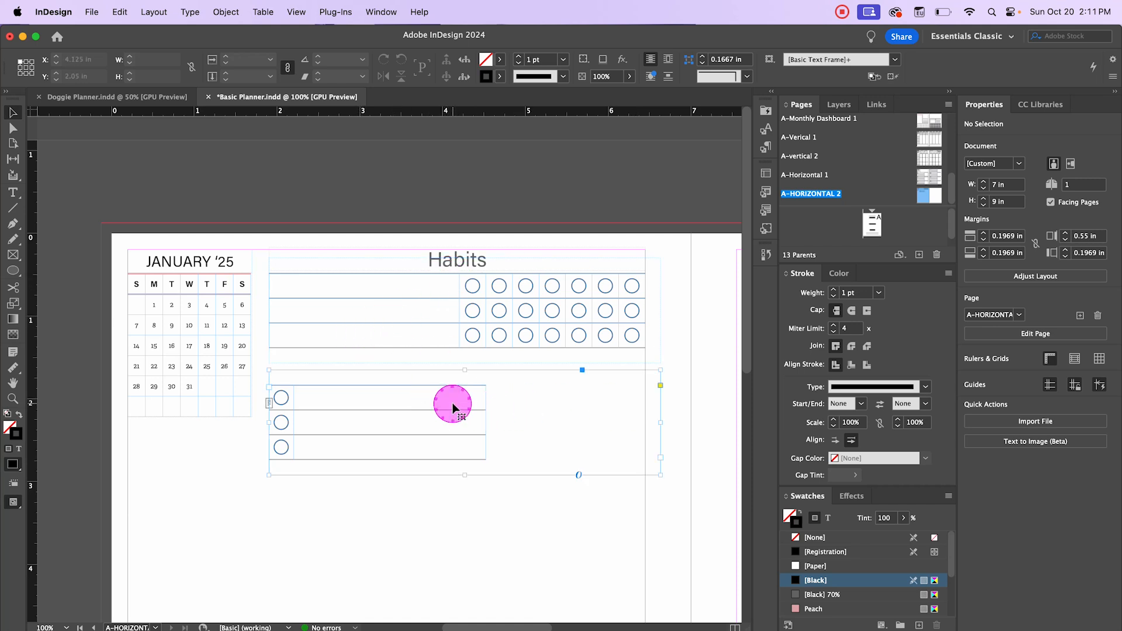
pyautogui.doubleClick(487, 419)
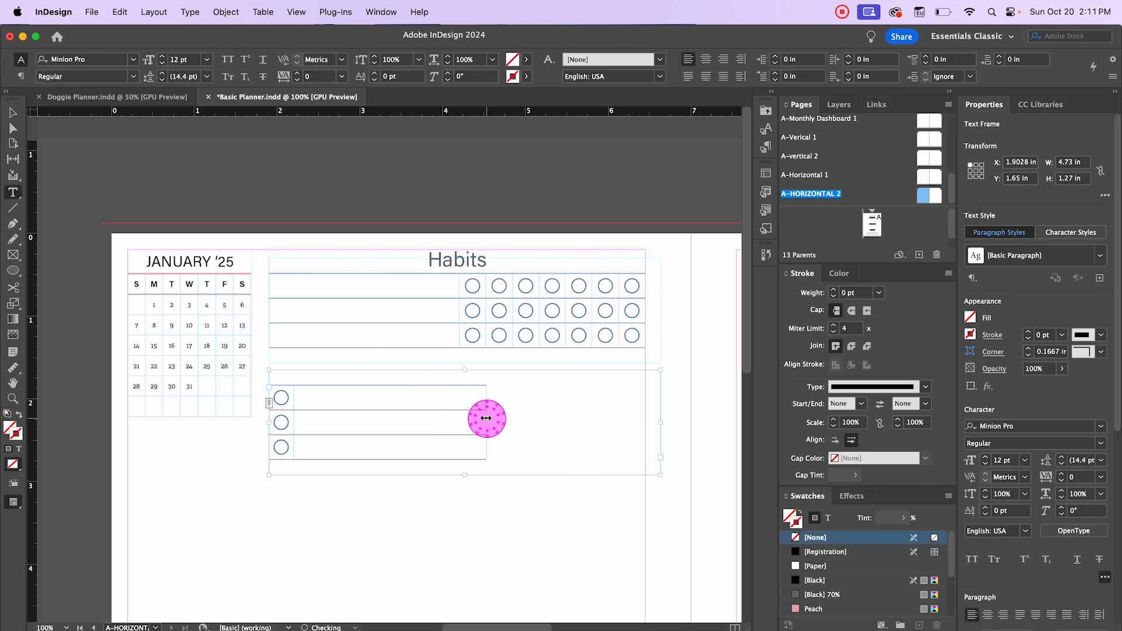
pyautogui.moveTo(486, 417); pyautogui.dragTo(444, 410)
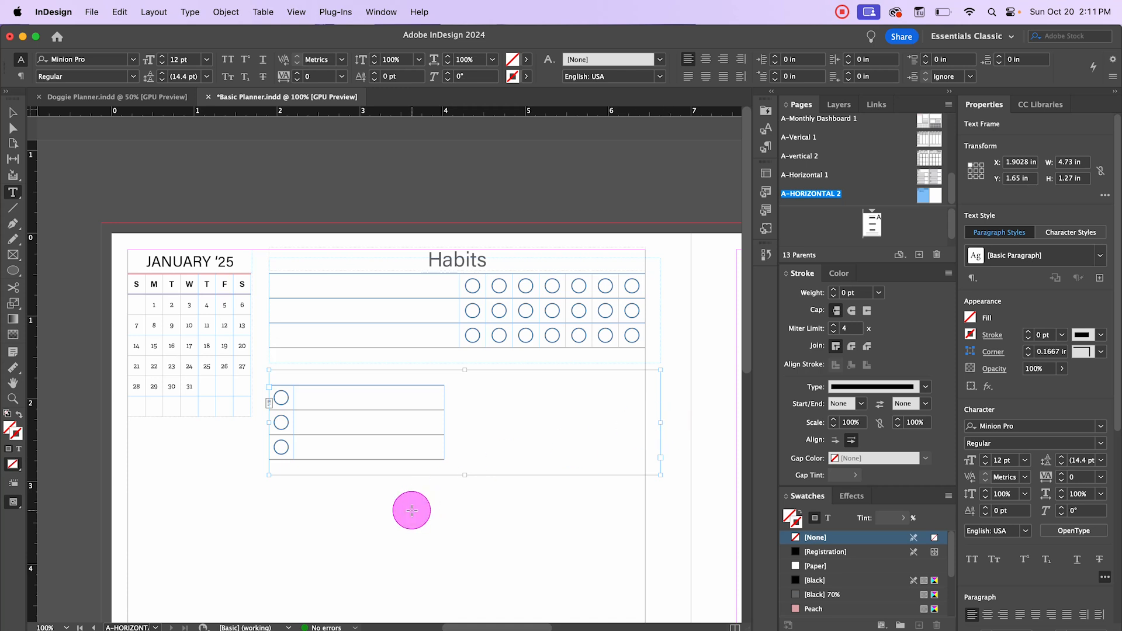
pyautogui.click(454, 494)
pyautogui.click(538, 421)
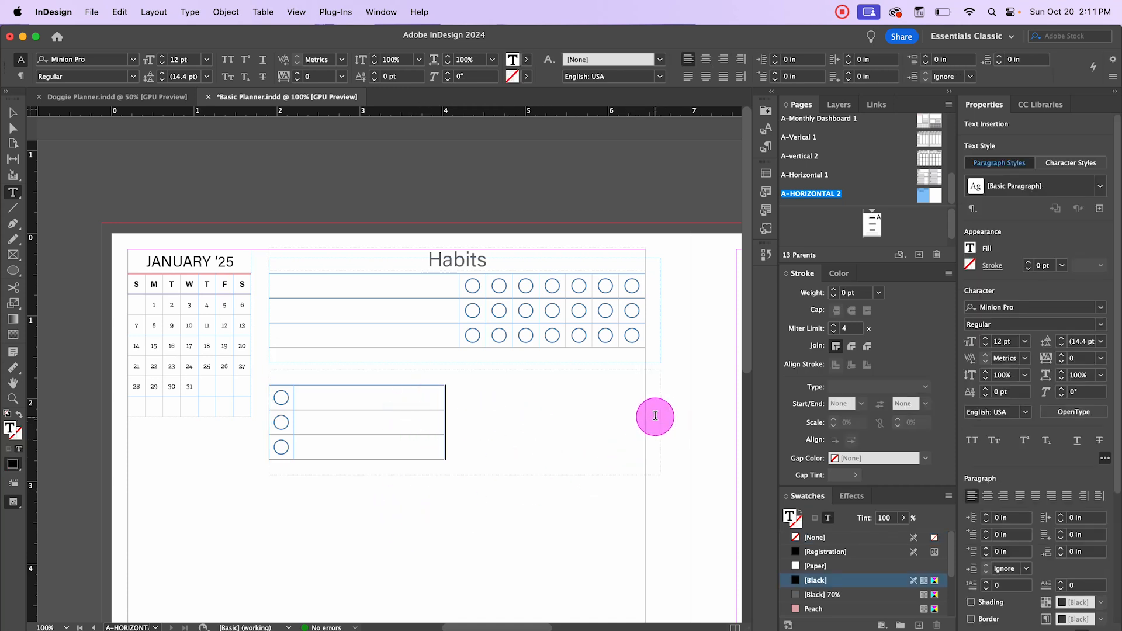
pyautogui.click(10, 99)
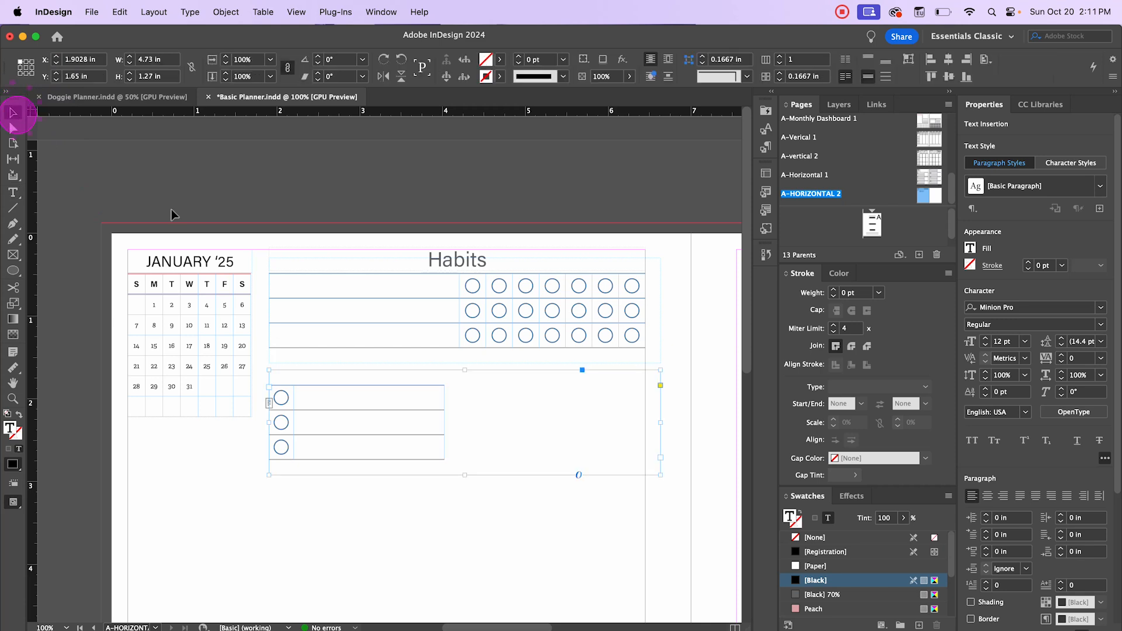
pyautogui.moveTo(665, 421); pyautogui.dragTo(452, 416)
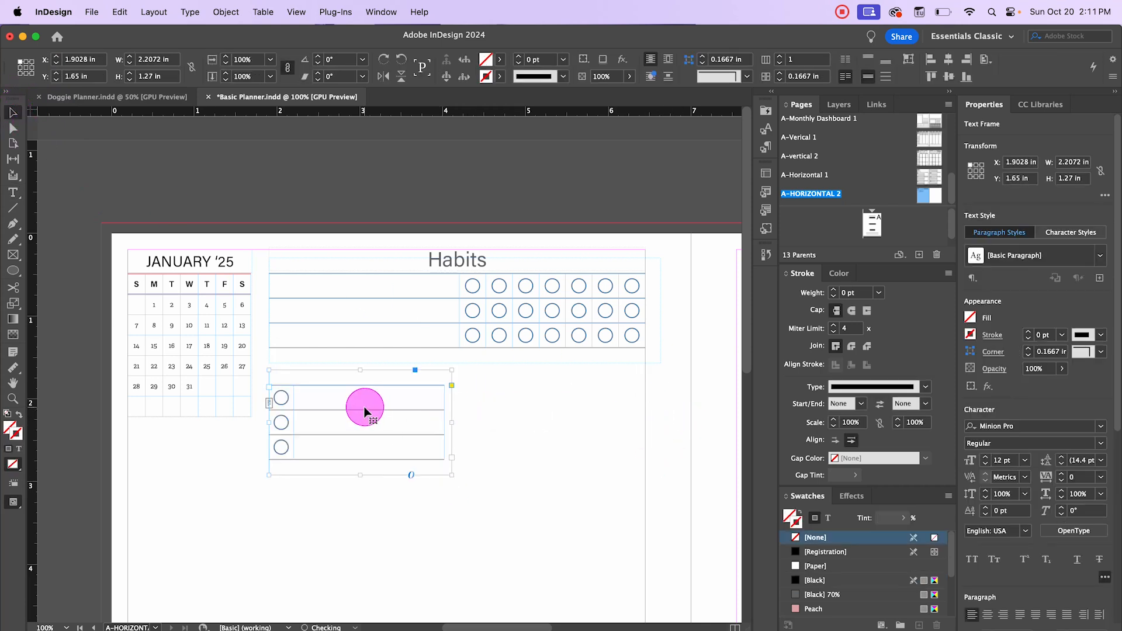
# - Duplicate the checklist frame beside the original at X 4.315 in, flush with the right margin, and check the page in preview mode
pyautogui.moveTo(360, 409); pyautogui.dragTo(565, 422)
pyautogui.moveTo(564, 421); pyautogui.dragTo(560, 422)
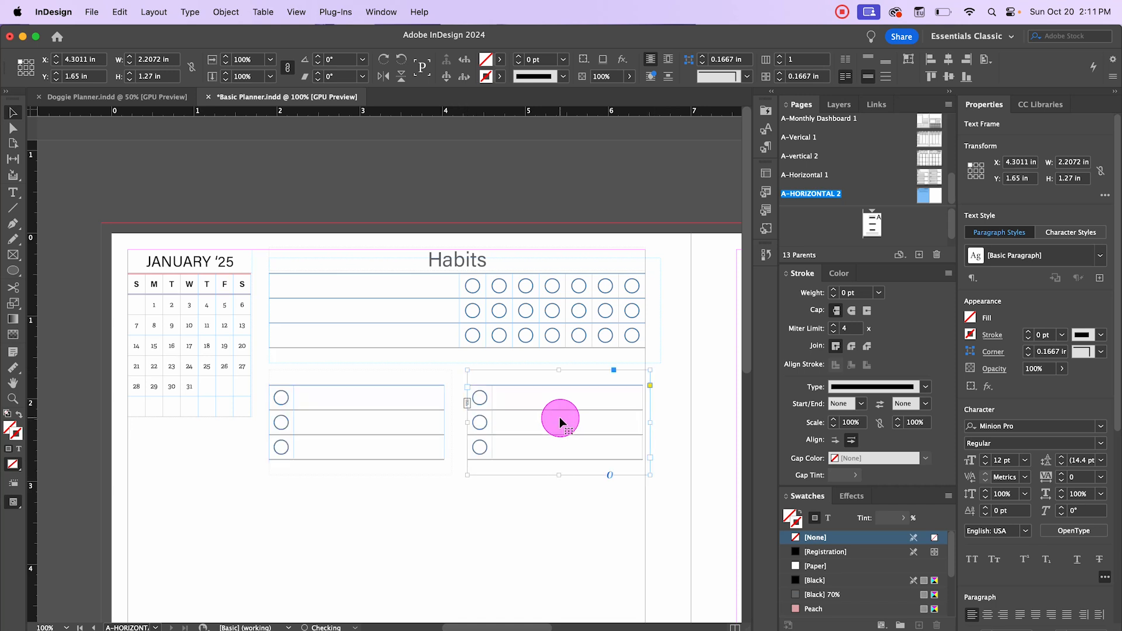
pyautogui.press('Right')
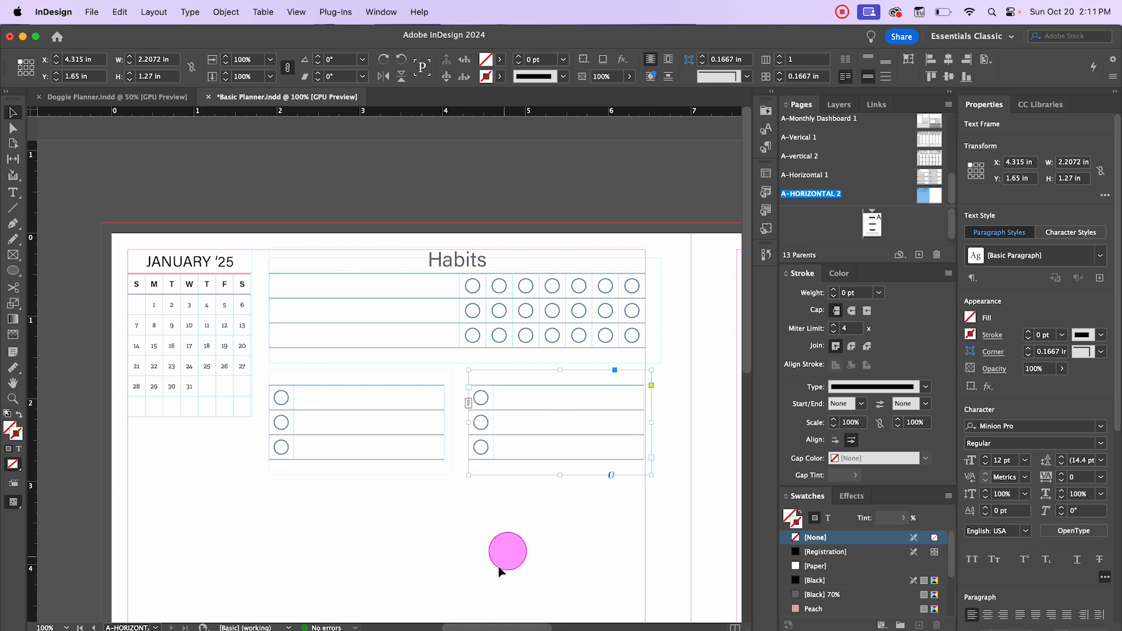
pyautogui.click(506, 550)
pyautogui.press('w')
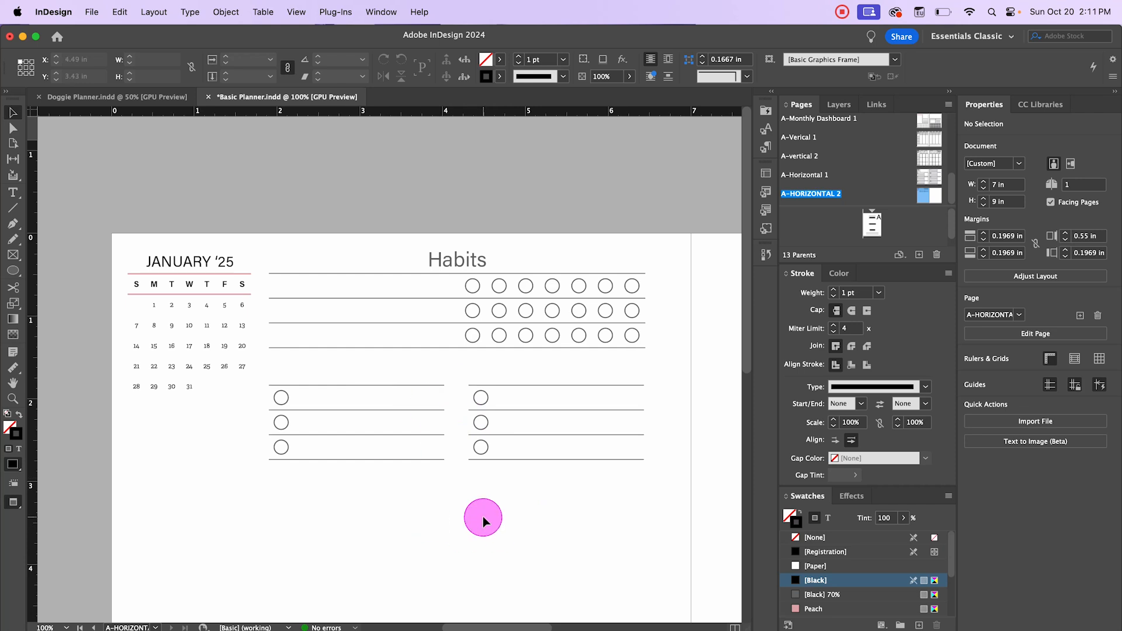
pyautogui.press('w')
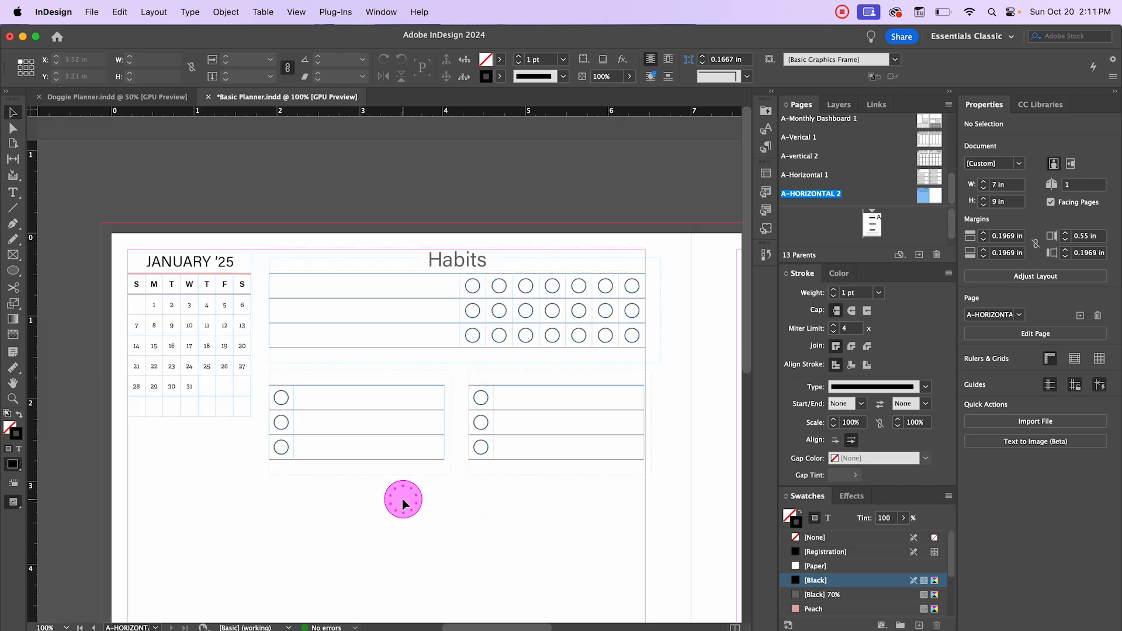
# - Copy the Habits heading down above the lower checklists at Y 1.5085 in and narrow it to 2.1072 in, matching the first checklist
pyautogui.moveTo(402, 499); pyautogui.dragTo(471, 524)
pyautogui.click(471, 524)
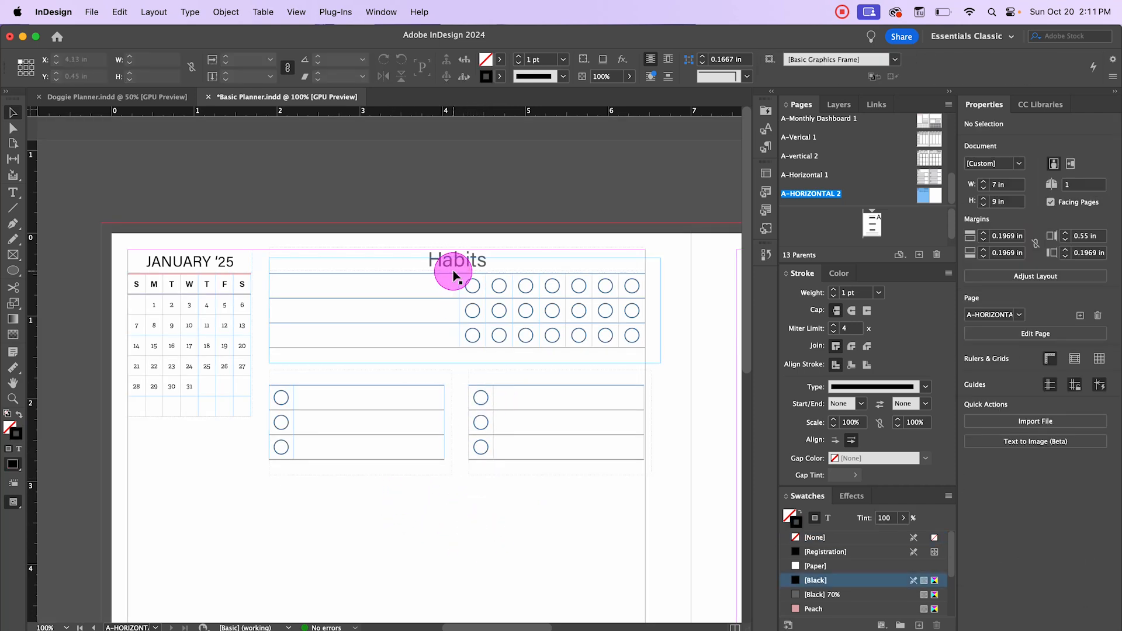
pyautogui.click(452, 267)
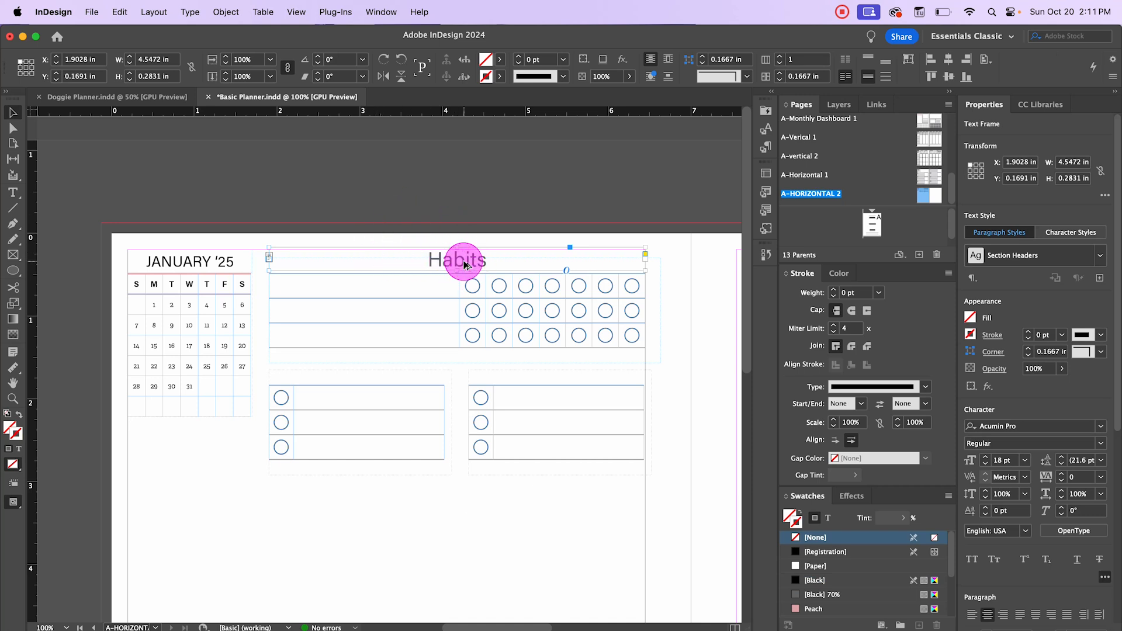
pyautogui.moveTo(464, 266); pyautogui.dragTo(457, 375)
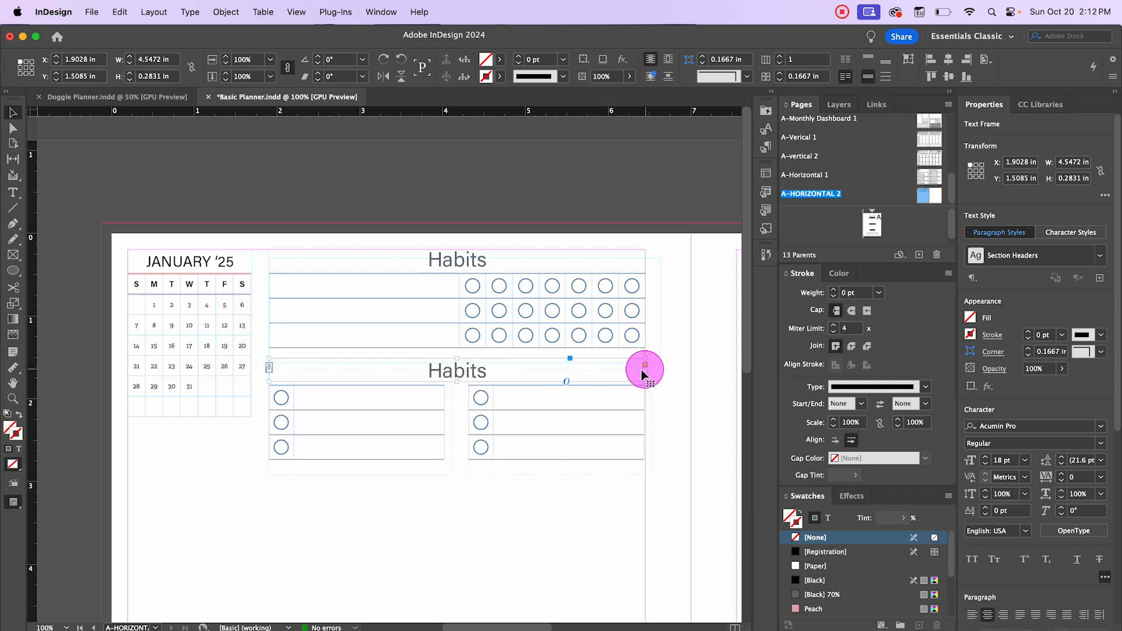
pyautogui.moveTo(642, 369); pyautogui.dragTo(444, 373)
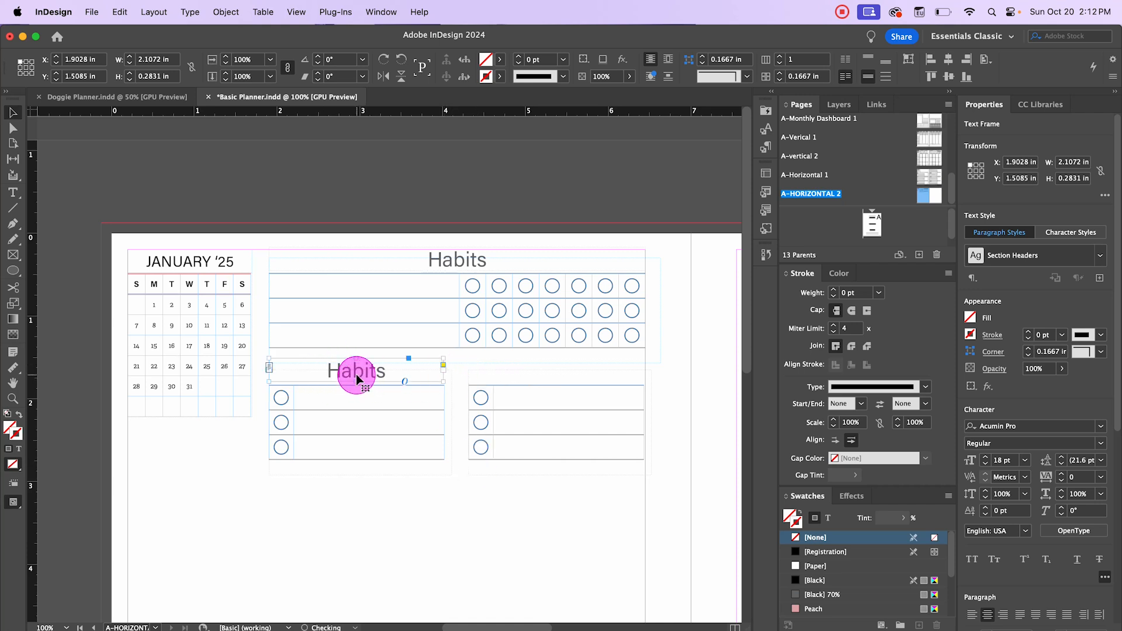
# - Duplicate the narrowed heading above the second checklist at X 4.315 in and check the page in preview mode
pyautogui.moveTo(355, 374); pyautogui.dragTo(558, 379)
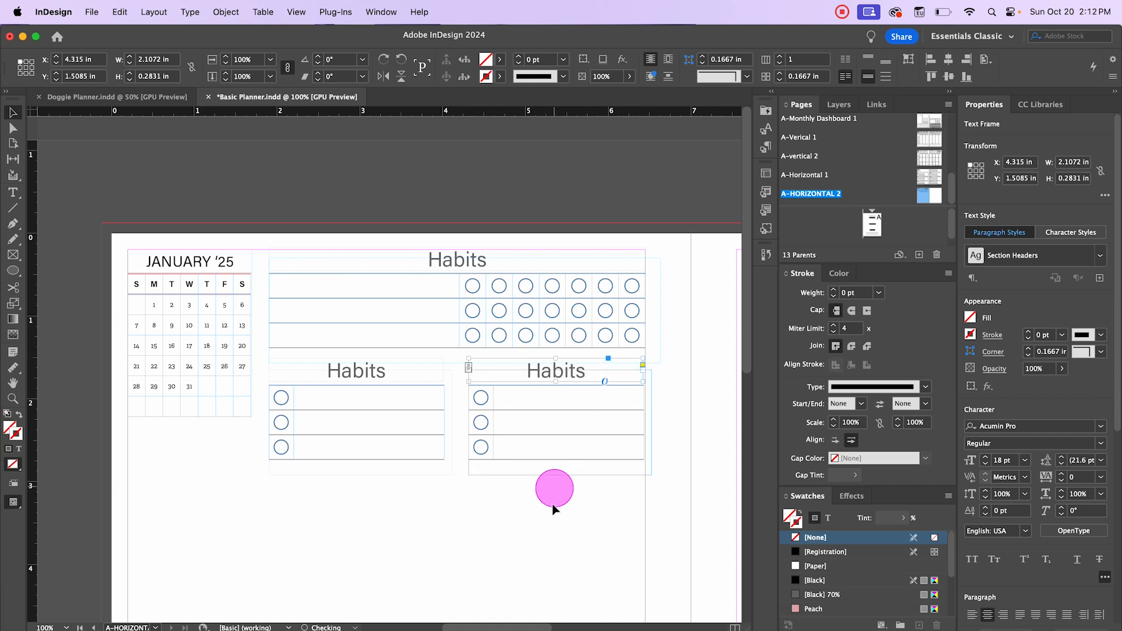
pyautogui.click(569, 529)
pyautogui.press('w')
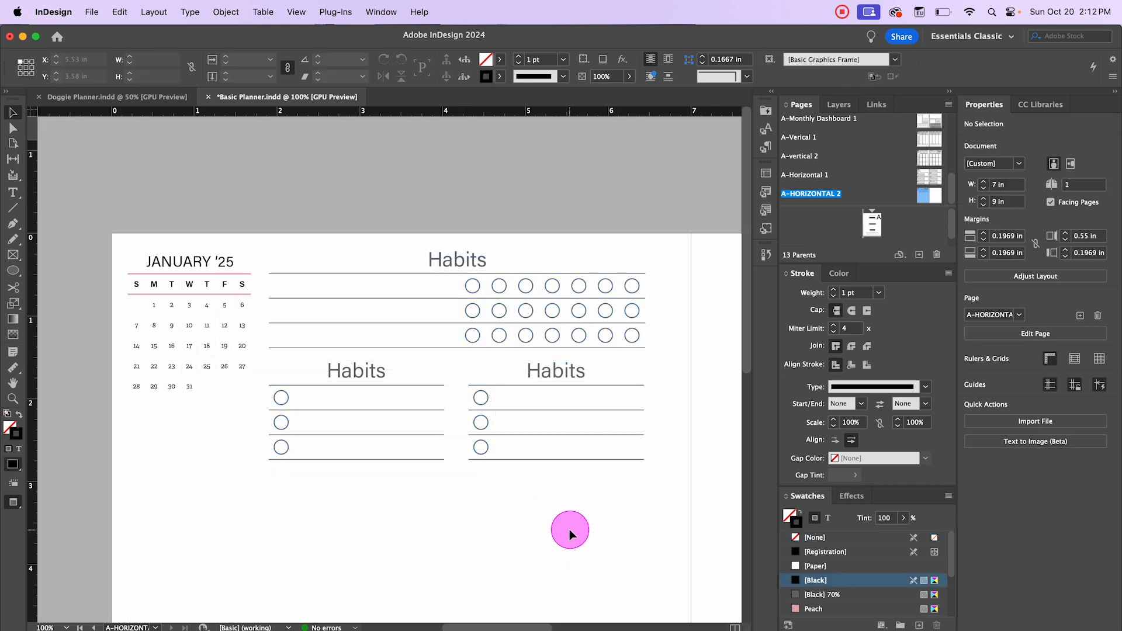
# - Move the January '25 mini calendar and its title straight down to Y 0.4608 in
pyautogui.moveTo(138, 225); pyautogui.dragTo(184, 339)
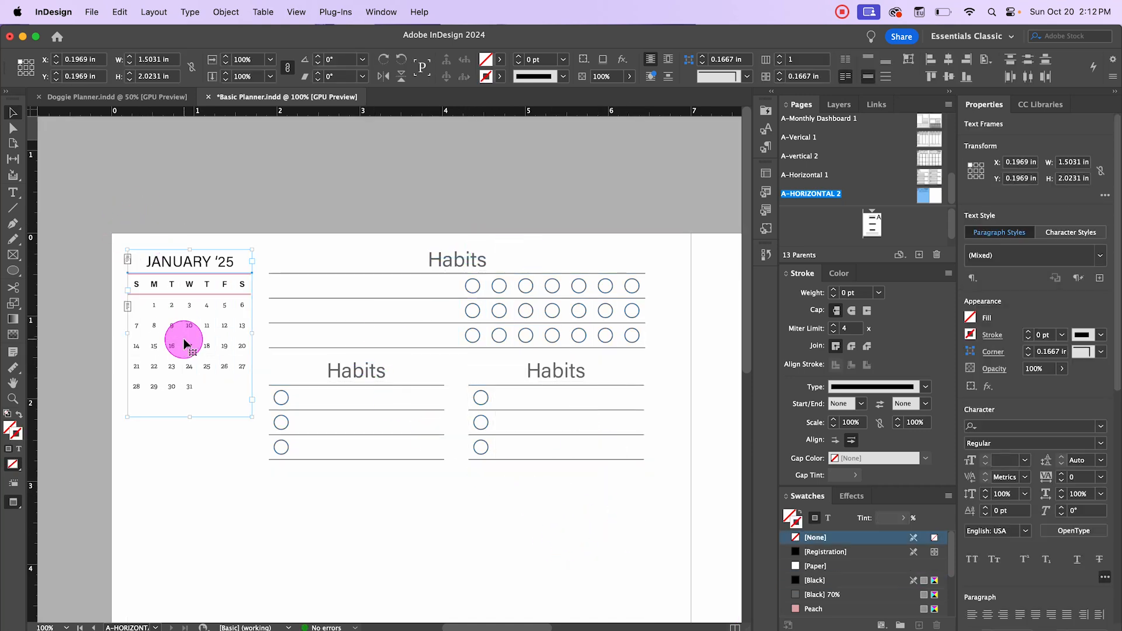
pyautogui.press('Down')
pyautogui.press('Down')
pyautogui.press('Down')
pyautogui.press('Down')
pyautogui.press('Down')
pyautogui.press('Down')
pyautogui.press('Down')
pyautogui.press('Down')
pyautogui.press('Down')
pyautogui.press('Down')
pyautogui.press('Down')
pyautogui.press('Down')
pyautogui.press('Down')
pyautogui.press('Down')
pyautogui.press('Down')
pyautogui.press('Down')
pyautogui.press('Down')
pyautogui.press('Down')
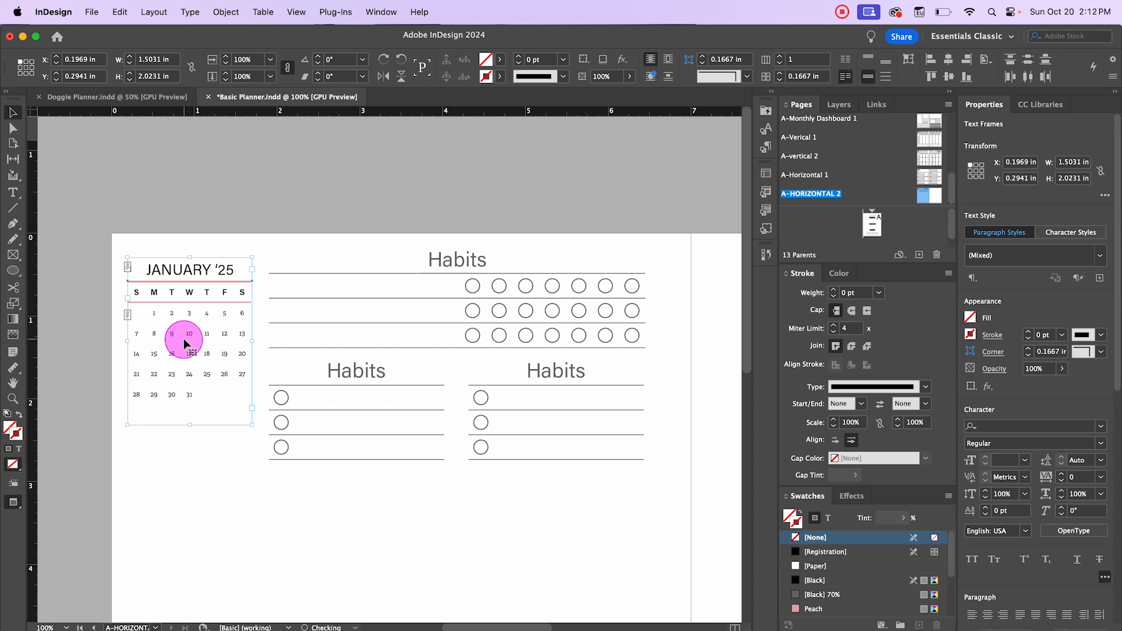
pyautogui.press('Down')
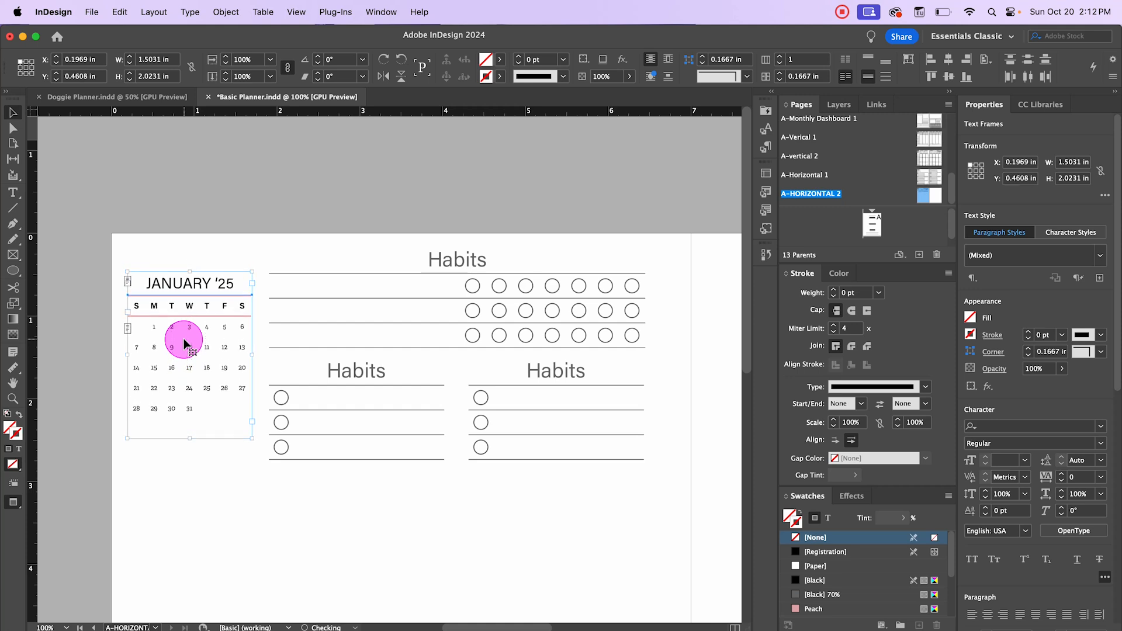
pyautogui.click(261, 155)
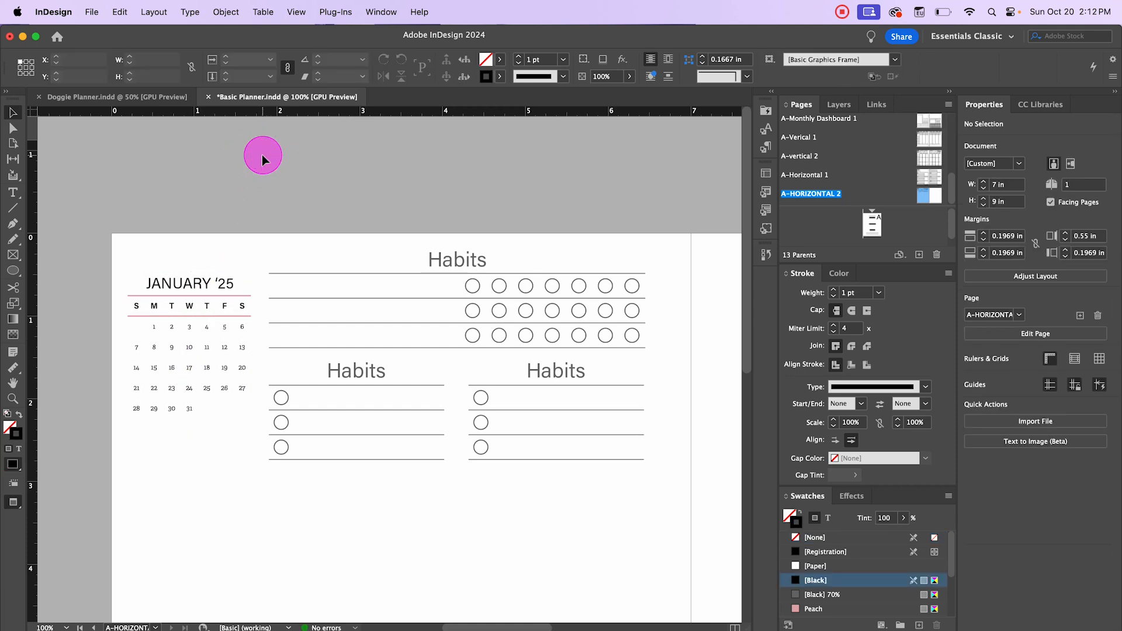
# - Nudge both lower checklists and their headings down together to Y 1.5501 in
pyautogui.moveTo(349, 496); pyautogui.dragTo(584, 373)
pyautogui.press('Down')
pyautogui.press('Down')
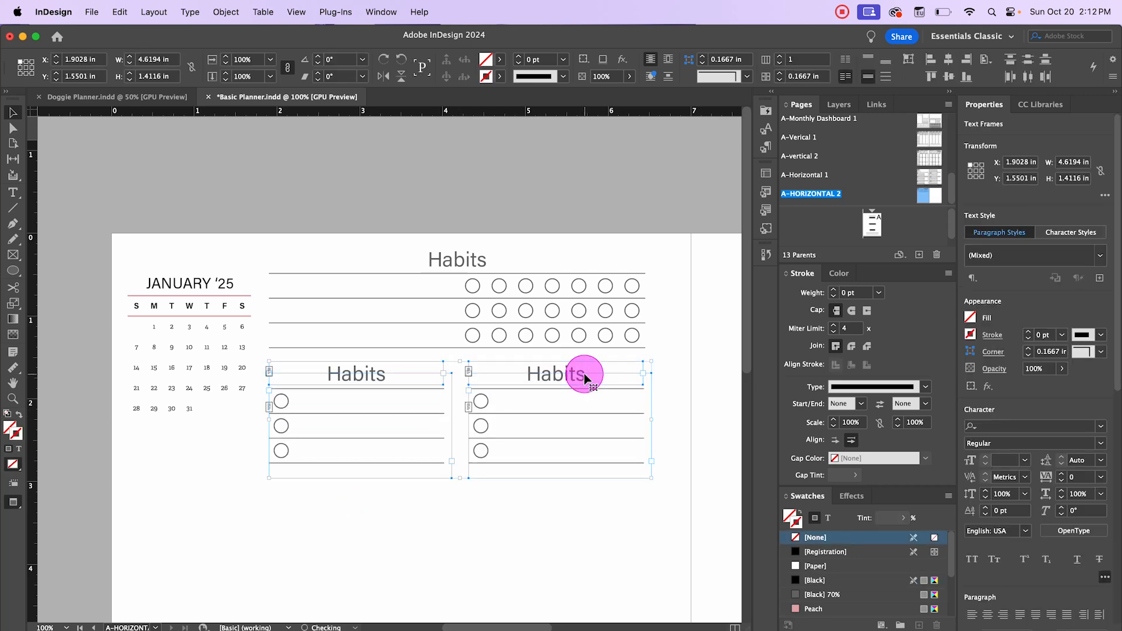
pyautogui.click(549, 216)
# - Change the heading above the first checklist to "Top Priorities"
pyautogui.scroll(-3, 408, 243)
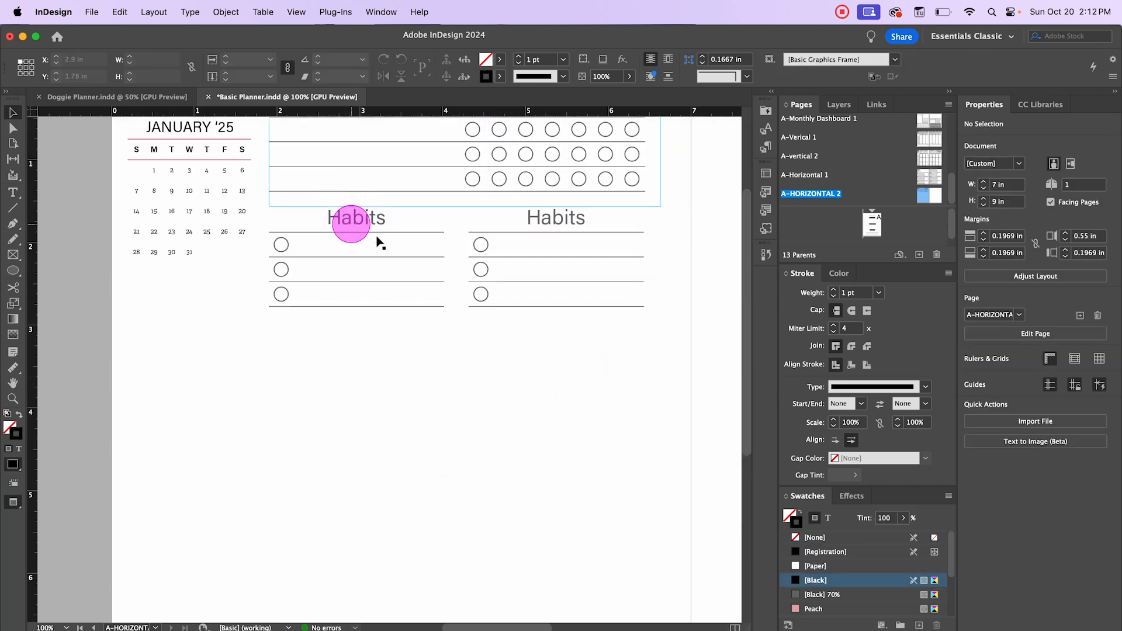
pyautogui.scroll(3, 378, 243)
pyautogui.doubleClick(368, 379)
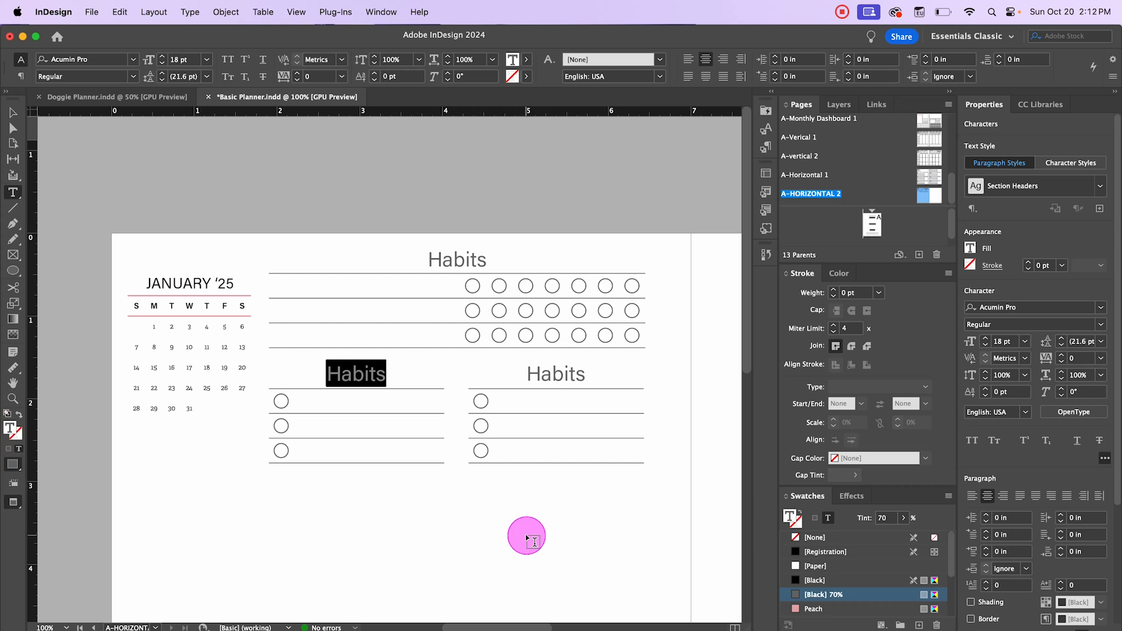
pyautogui.write('Top Pri')
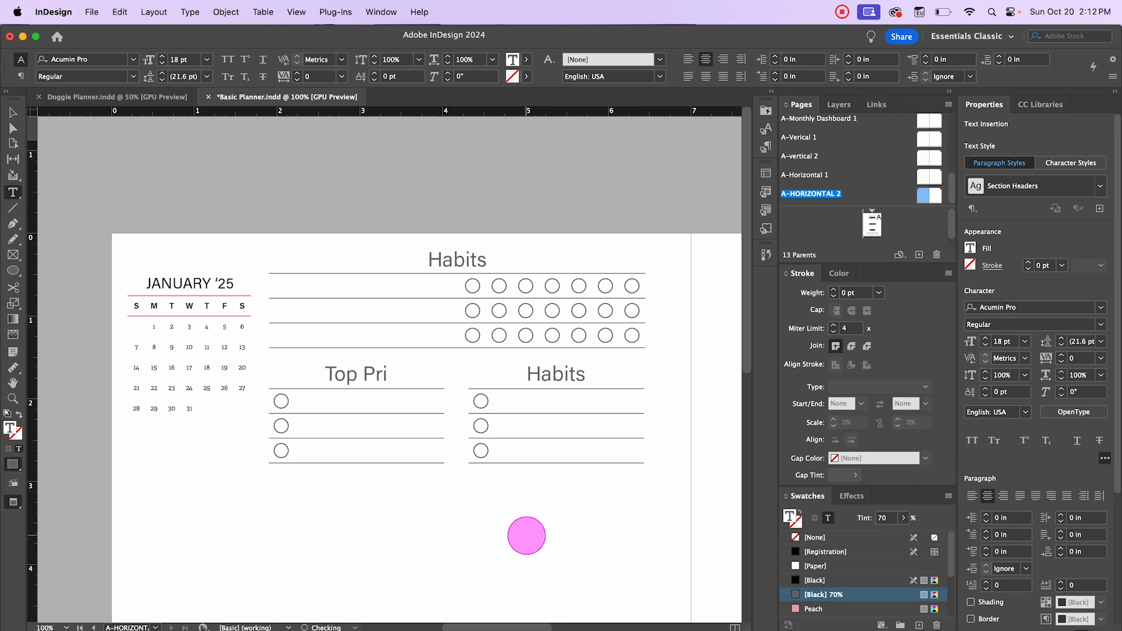
pyautogui.write('oritues')
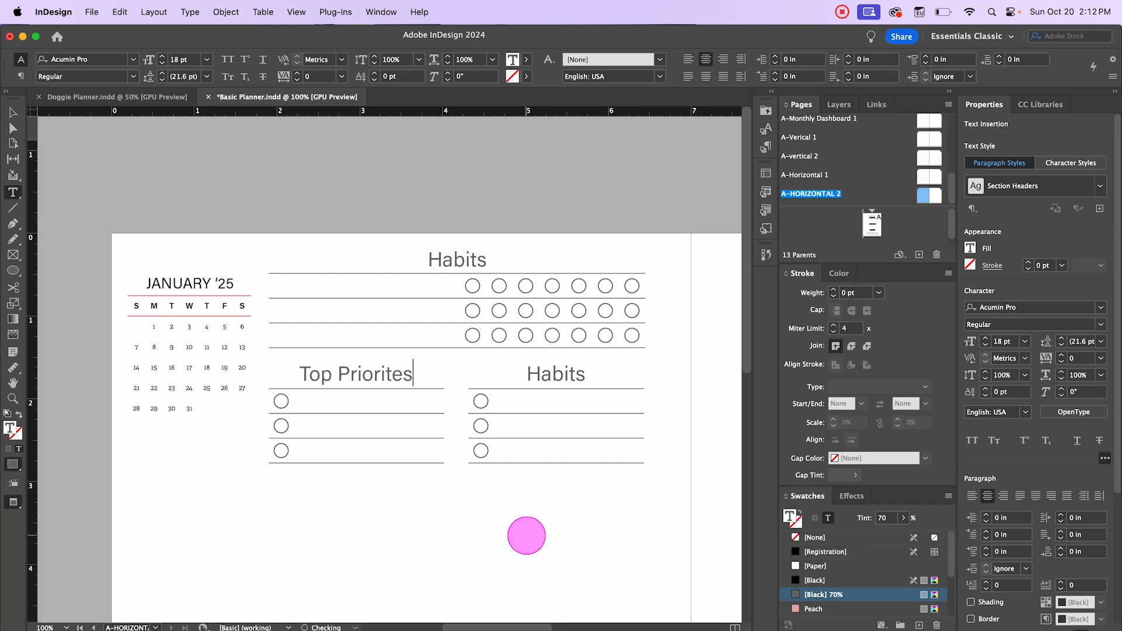
pyautogui.press('BackSpace')
pyautogui.press('BackSpace')
pyautogui.write('ues')
pyautogui.press('BackSpace')
pyautogui.press('BackSpace')
pyautogui.press('BackSpace')
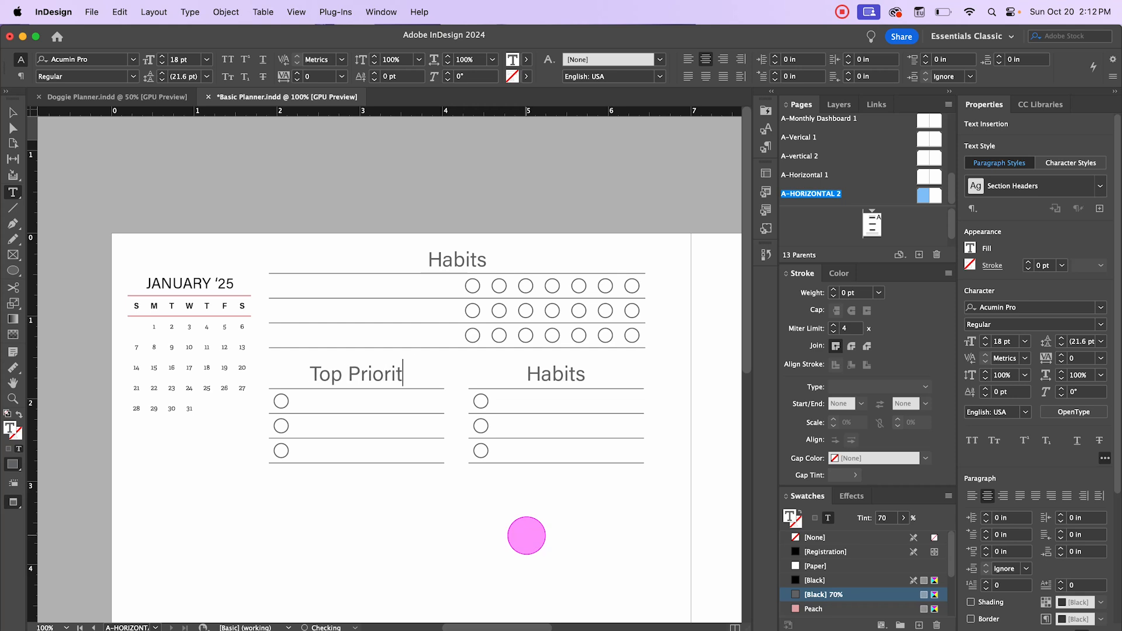
pyautogui.write('ies')
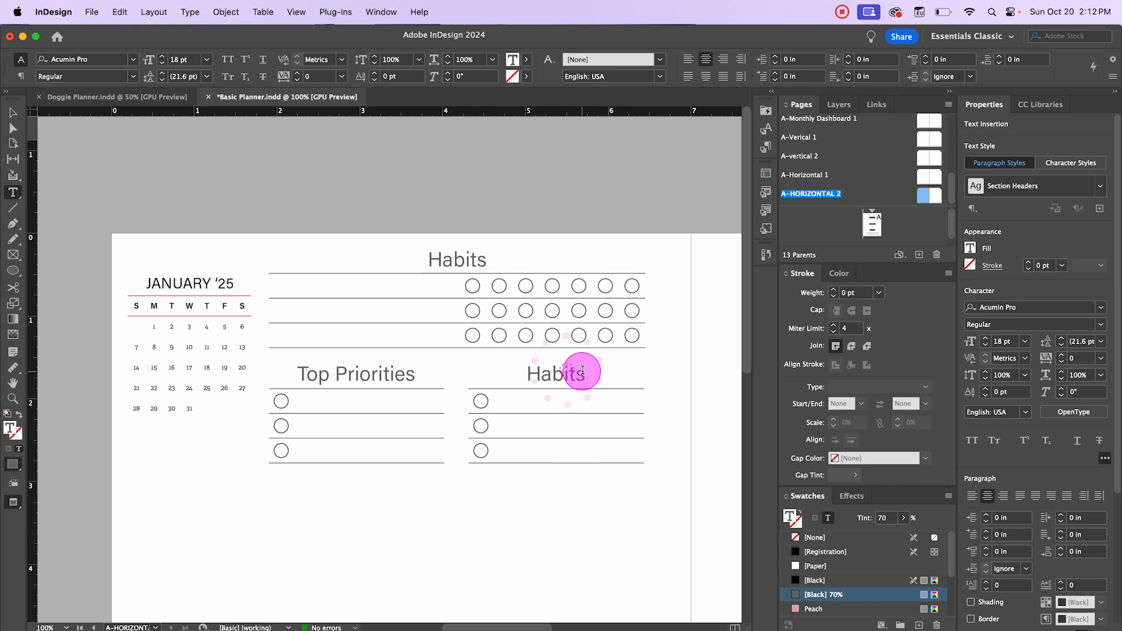
# - Change the heading above the second checklist to "Next Week" and deselect it
pyautogui.moveTo(585, 374); pyautogui.dragTo(527, 375)
pyautogui.write('Ne')
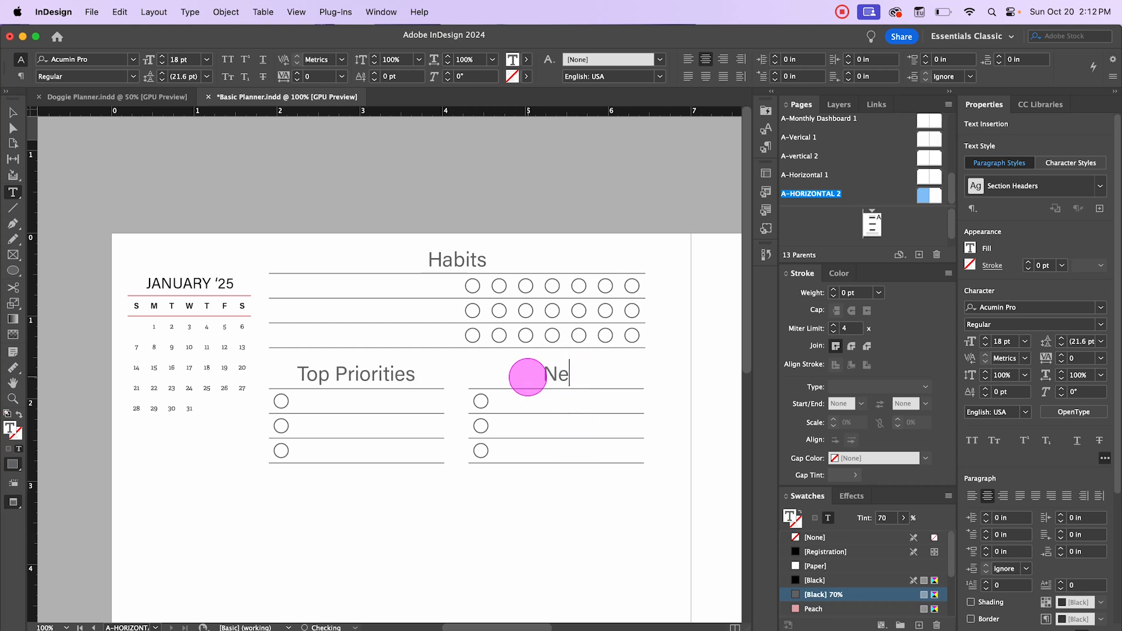
pyautogui.write('xt Week')
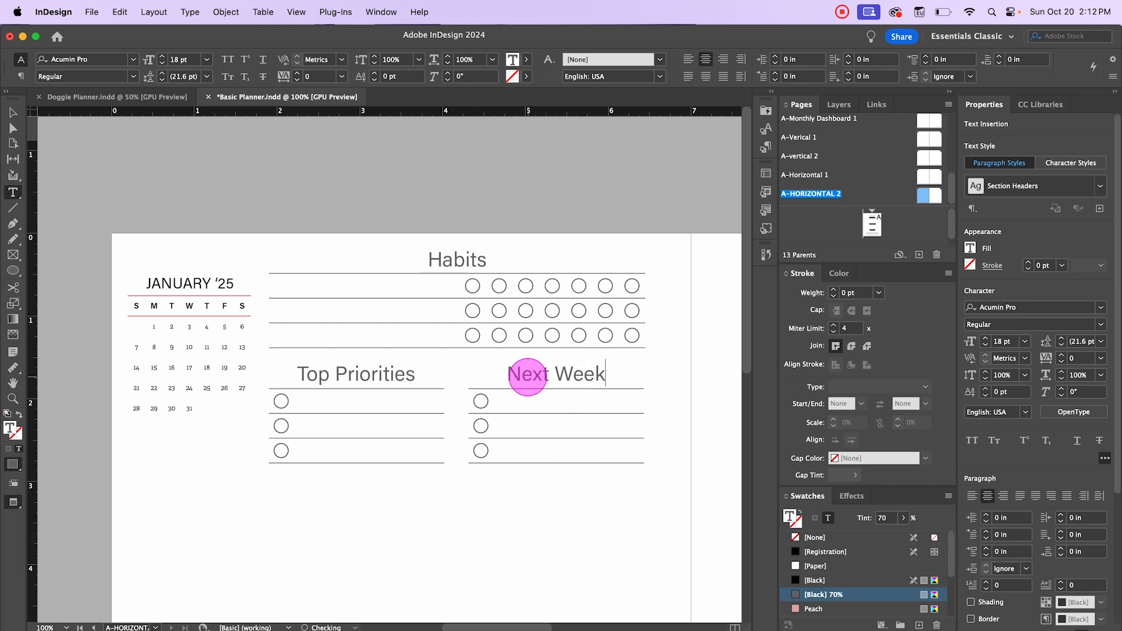
pyautogui.click(14, 114)
pyautogui.click(398, 391)
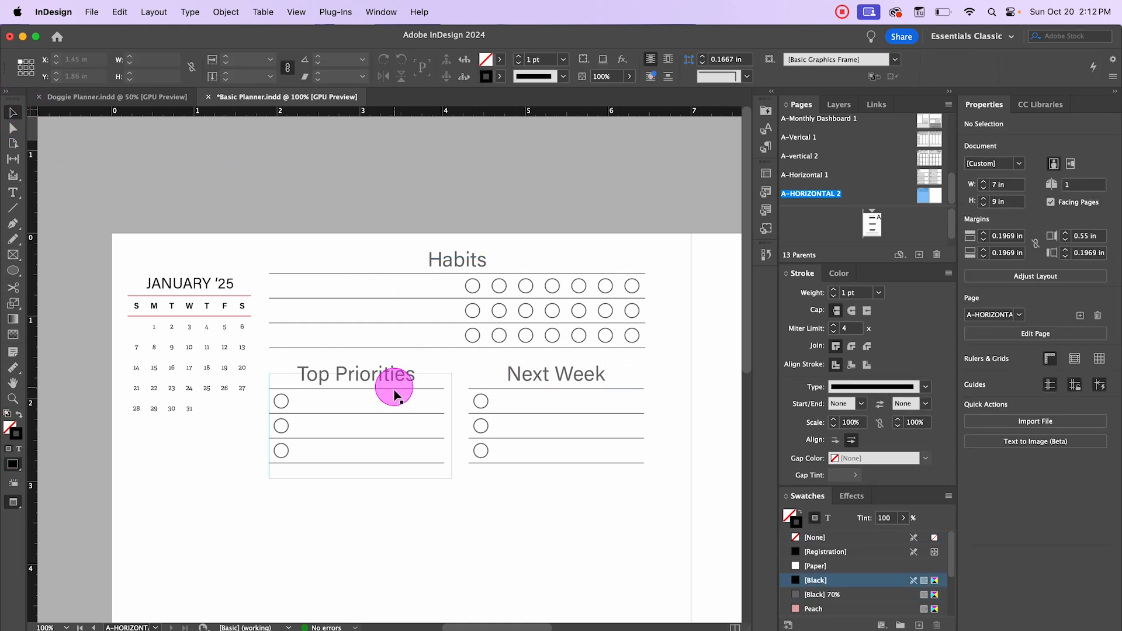
# - Leave preview and draw a rectangle about 6.25 in wide and 1.5 in high between the side margins, below the checklists
pyautogui.press('w')
pyautogui.press('super+minus')
pyautogui.press('super+minus')
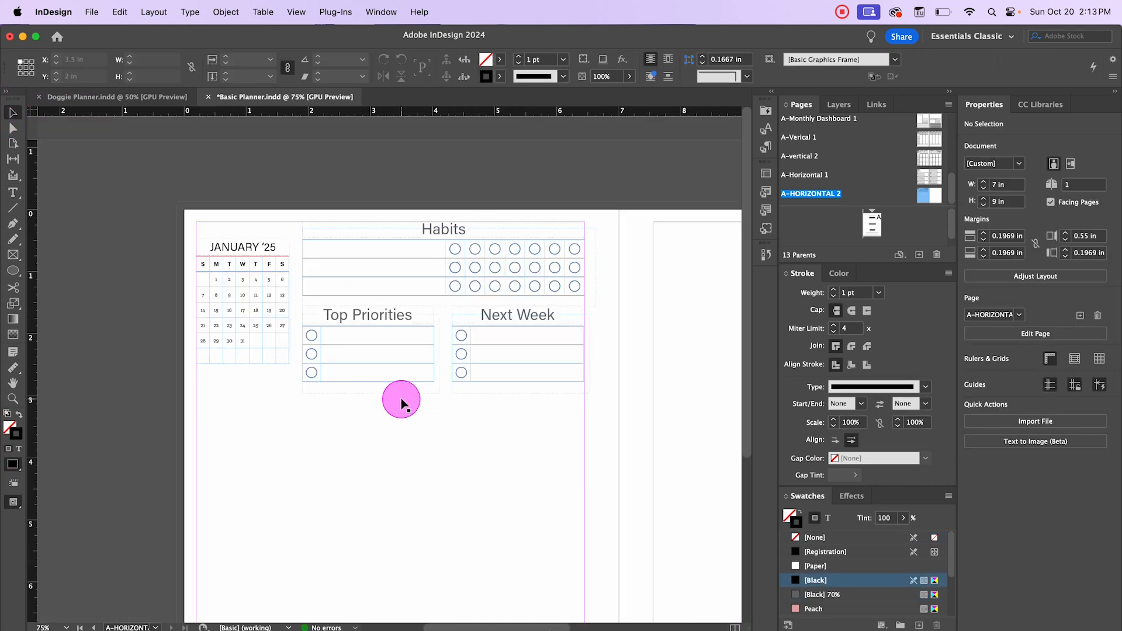
pyautogui.moveTo(471, 378); pyautogui.dragTo(367, 396)
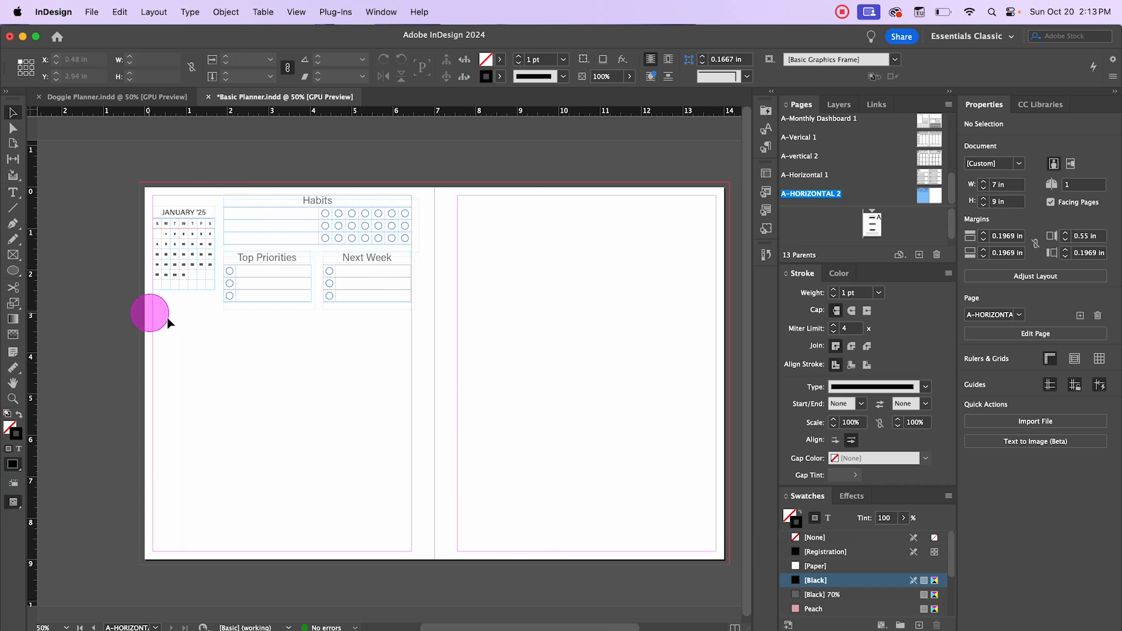
pyautogui.press('super+equal')
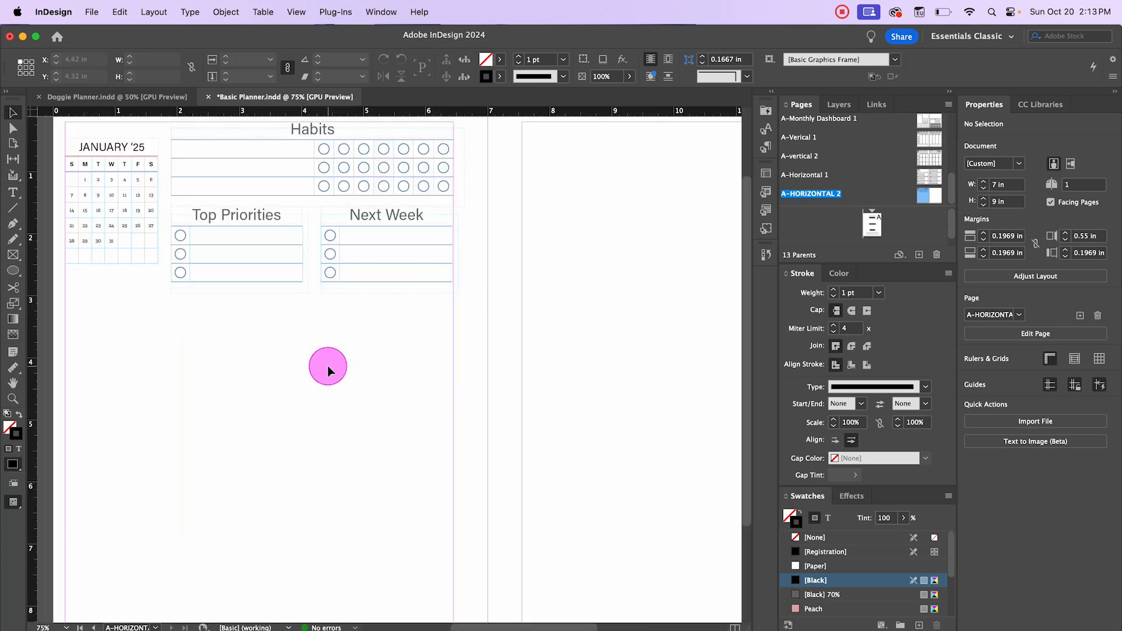
pyautogui.scroll(-2, 220, 338)
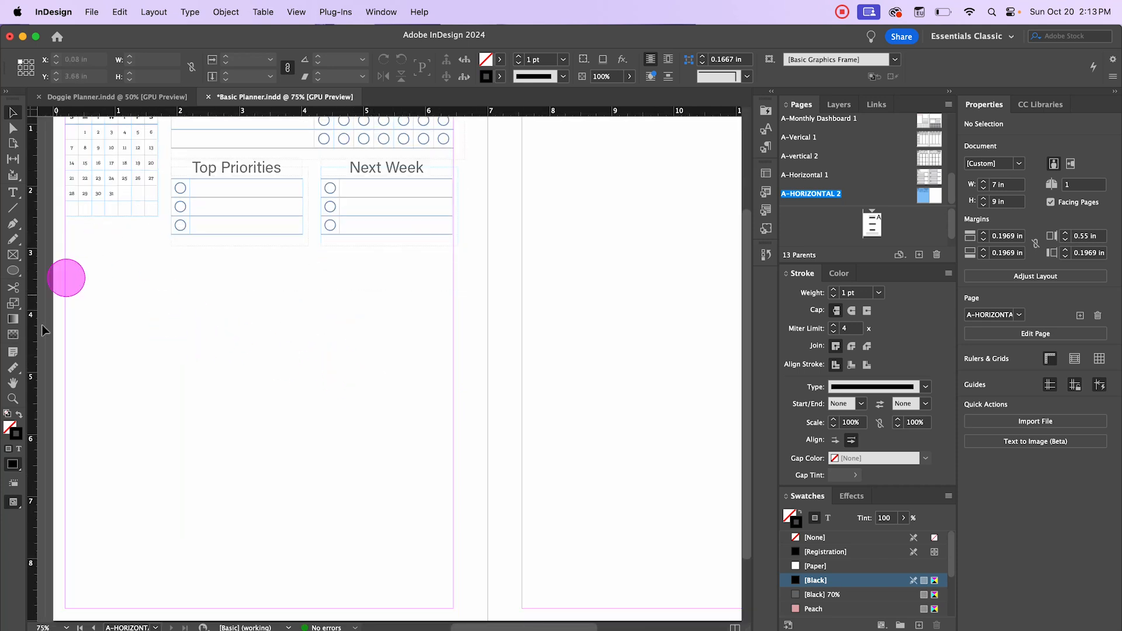
pyautogui.scroll(1, 210, 275)
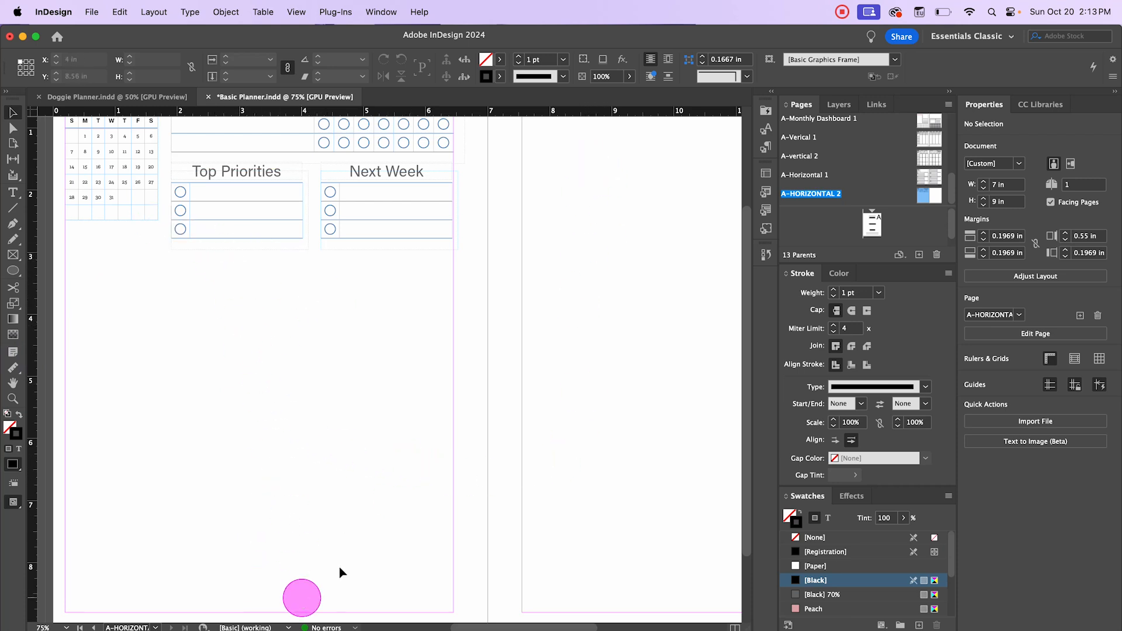
pyautogui.click(14, 270)
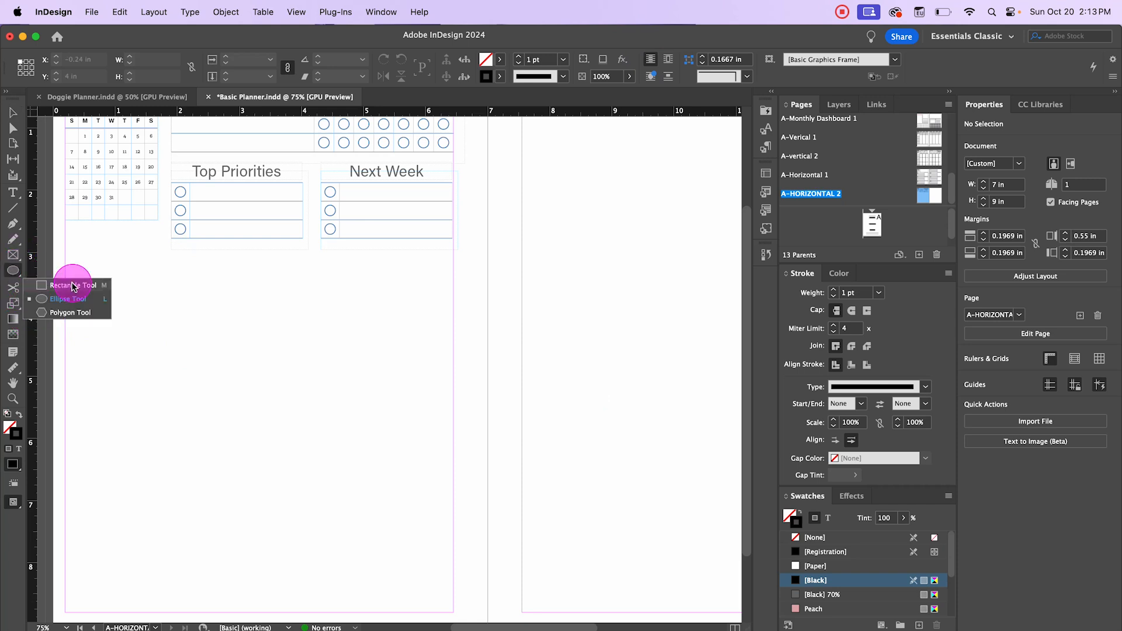
pyautogui.click(73, 284)
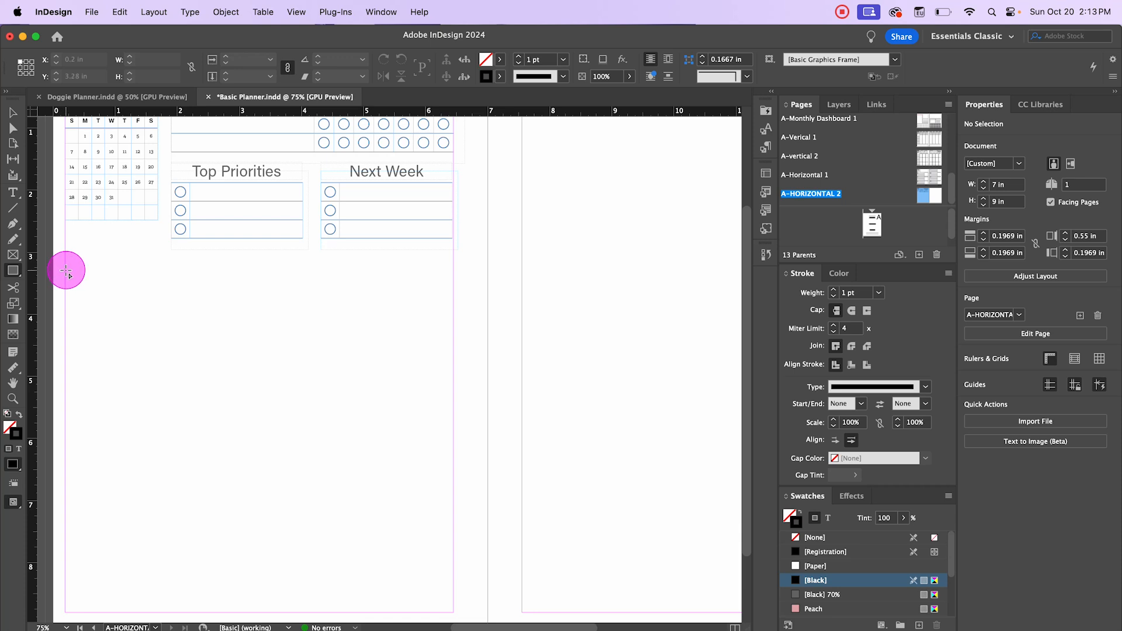
pyautogui.moveTo(64, 270); pyautogui.dragTo(454, 363)
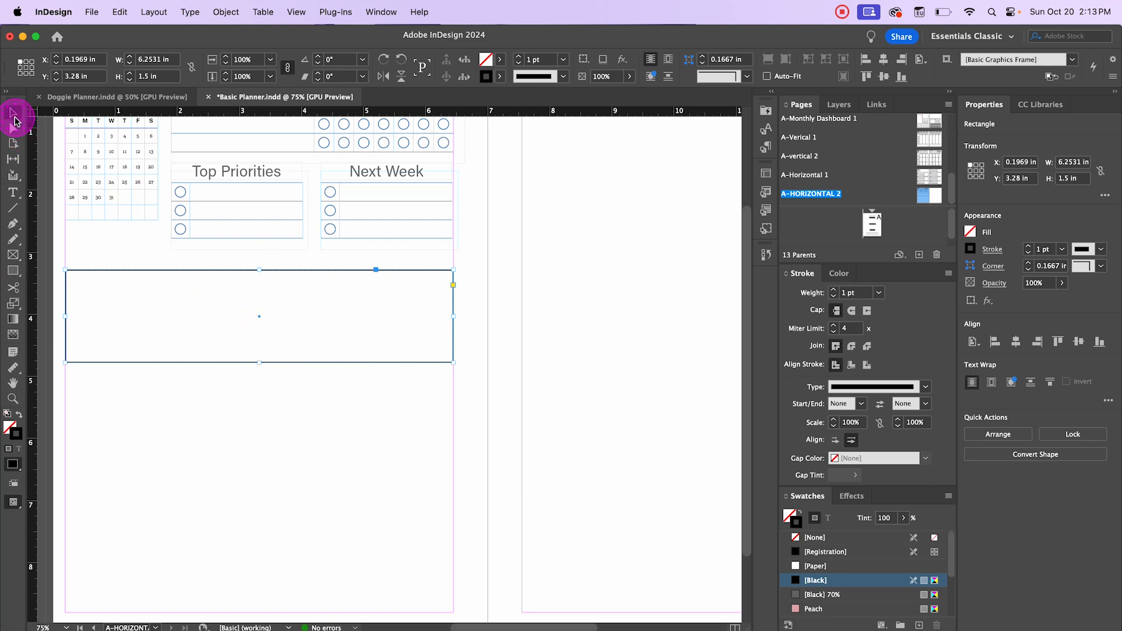
# - Nudge the rectangle up to Y 2.9883 in, just beneath the checklist tables
pyautogui.click(14, 116)
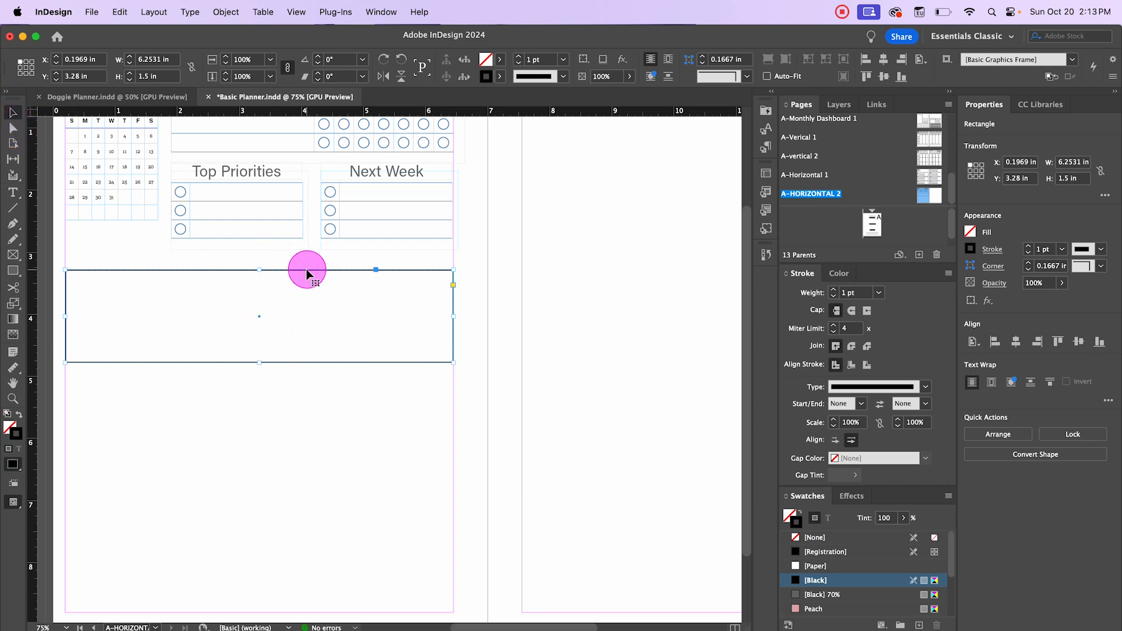
pyautogui.press('Up')
pyautogui.press('Up')
pyautogui.press('Up')
pyautogui.press('Up')
pyautogui.press('Up')
pyautogui.press('Up')
pyautogui.press('Up')
pyautogui.press('Up')
pyautogui.press('Up')
pyautogui.press('Up')
pyautogui.press('Up')
pyautogui.press('Up')
pyautogui.press('Up')
pyautogui.press('Up')
pyautogui.press('Up')
pyautogui.press('Up')
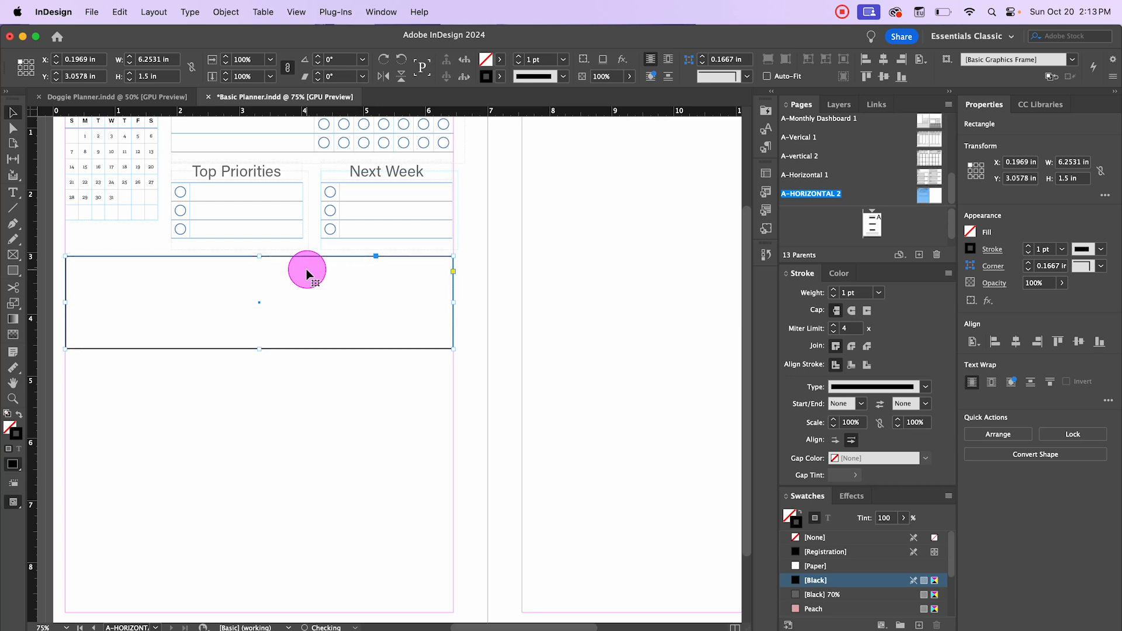
pyautogui.press('Up')
pyautogui.press('Up')
pyautogui.press('Up')
pyautogui.press('Up')
pyautogui.press('Up')
pyautogui.press('Up')
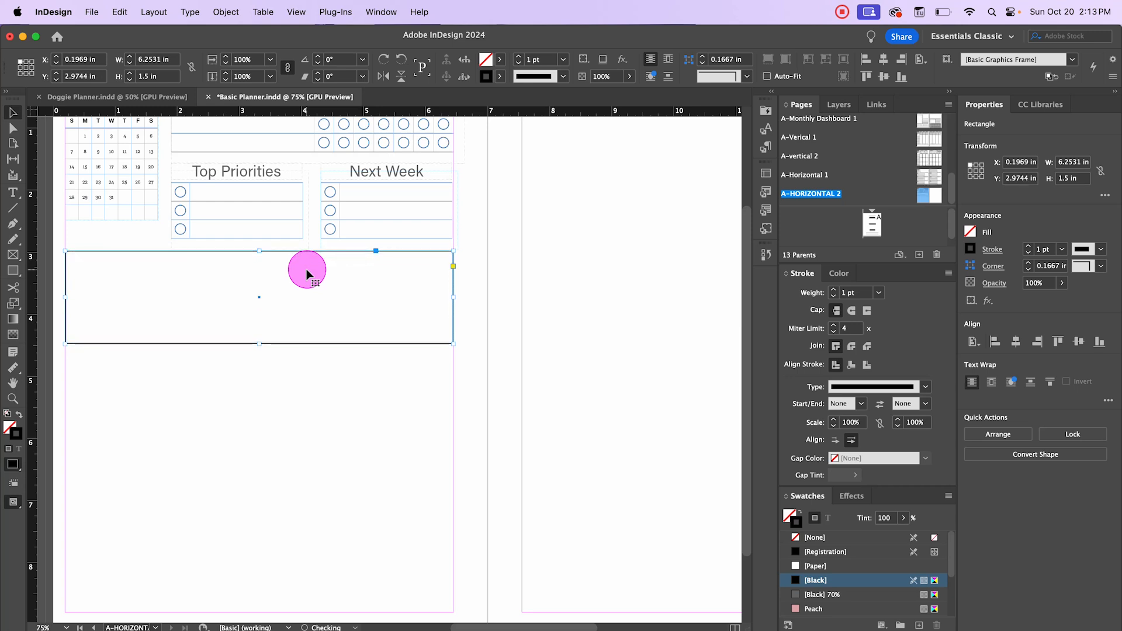
pyautogui.press('Down')
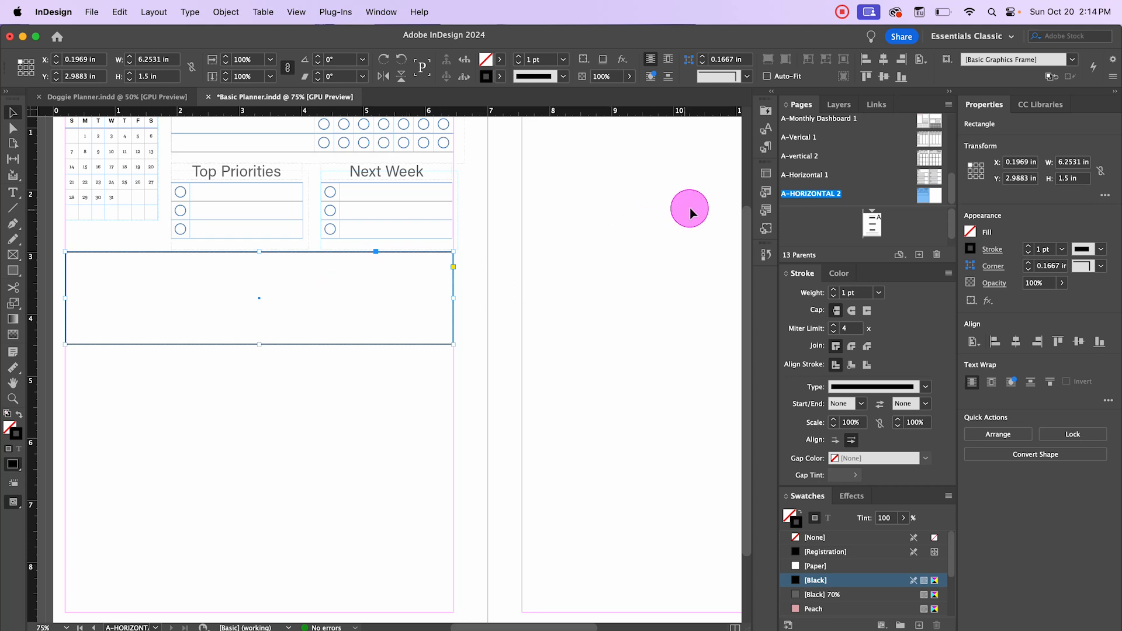
# - Apply the Boxes object style to the rectangle below the checklists
pyautogui.click(765, 228)
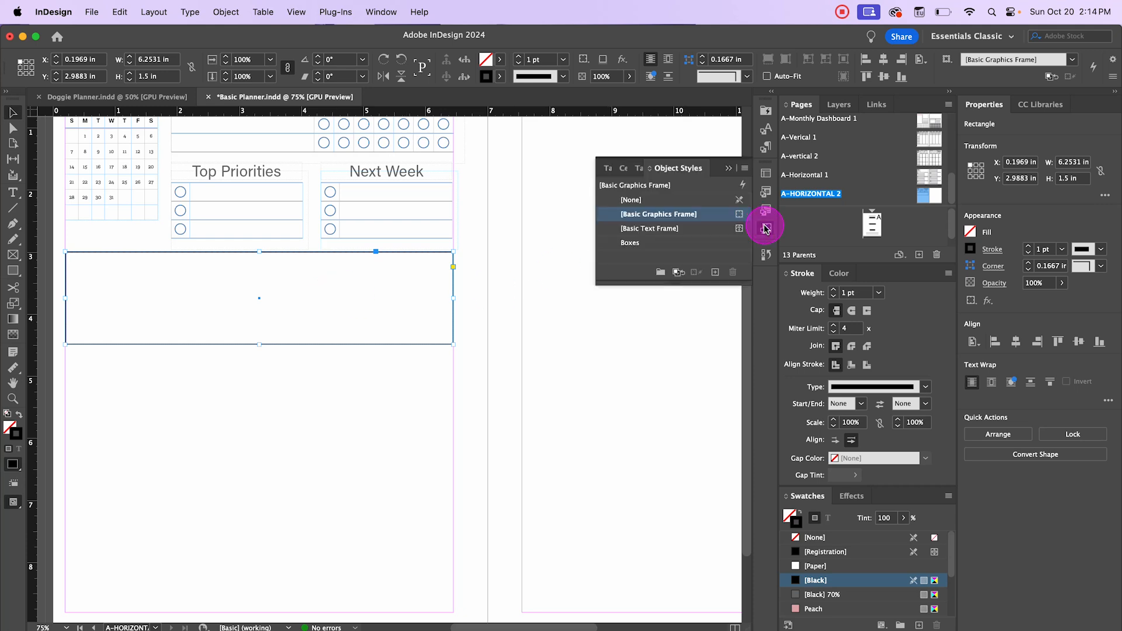
pyautogui.click(630, 242)
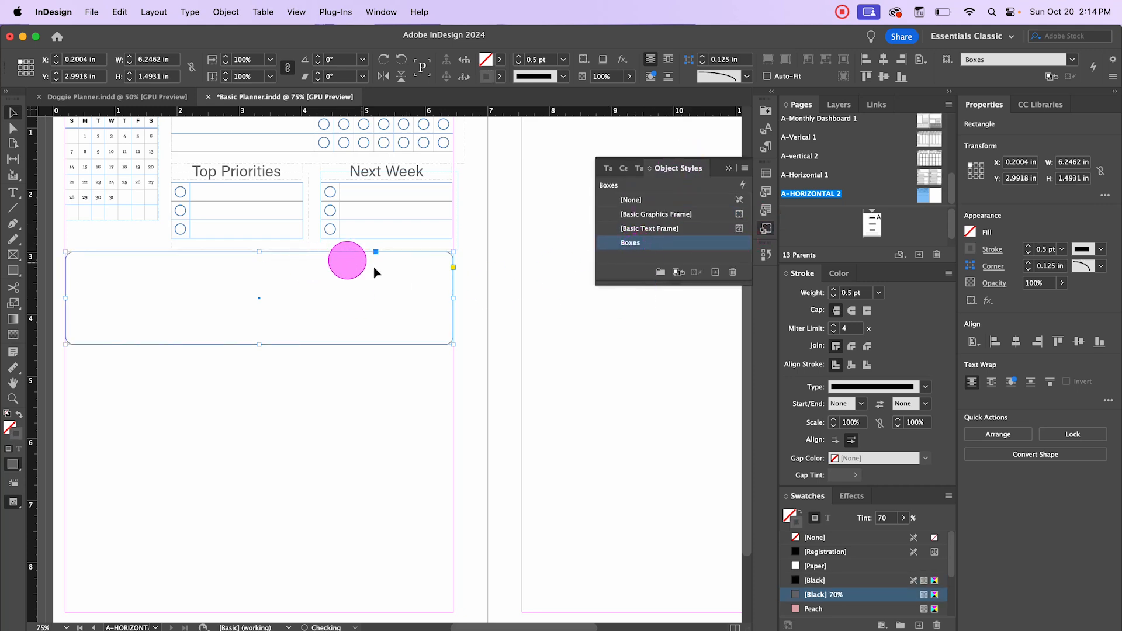
pyautogui.click(271, 344)
pyautogui.click(269, 344)
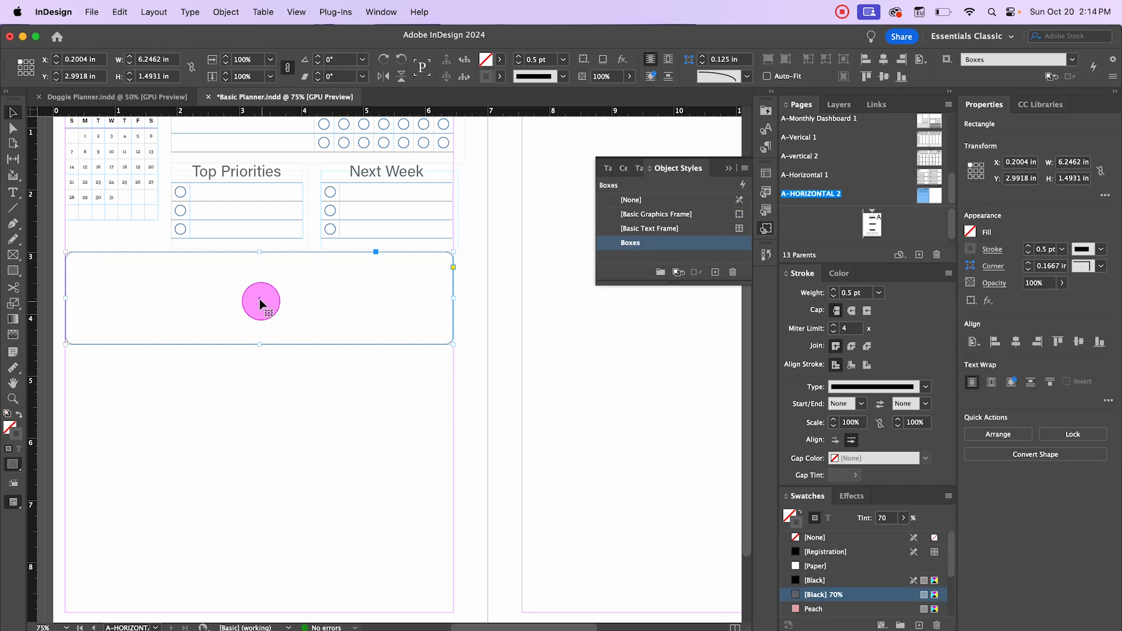
# - Duplicate the rounded box twice down the page to make an evenly spaced stack of three, with the first copy at Y 4.58 in
pyautogui.moveTo(259, 297); pyautogui.dragTo(261, 392)
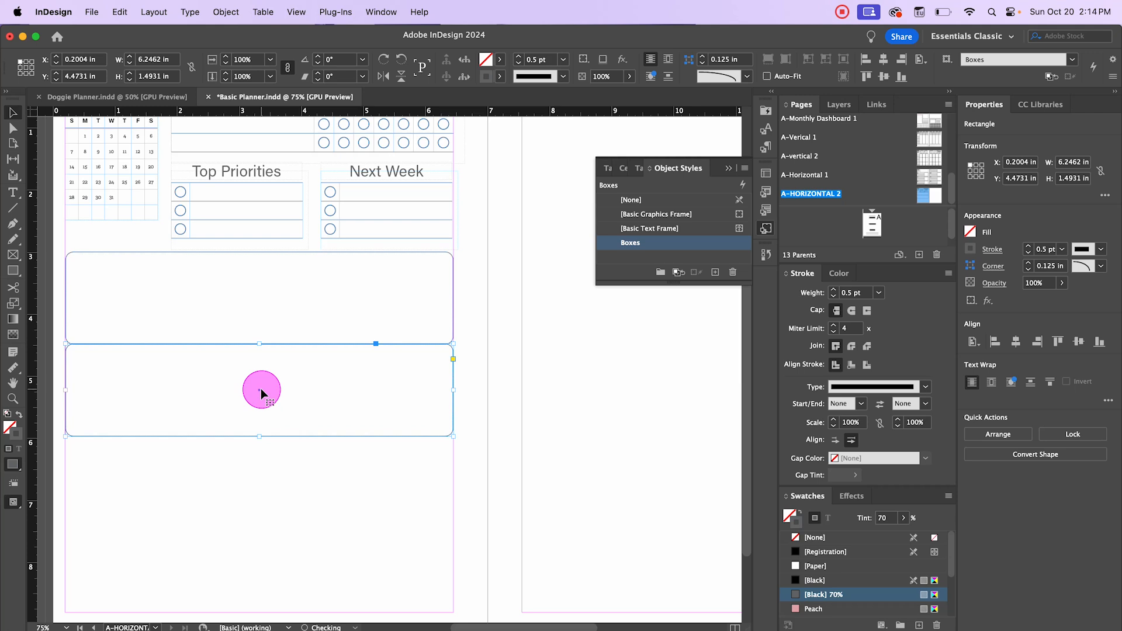
pyautogui.press('super+z')
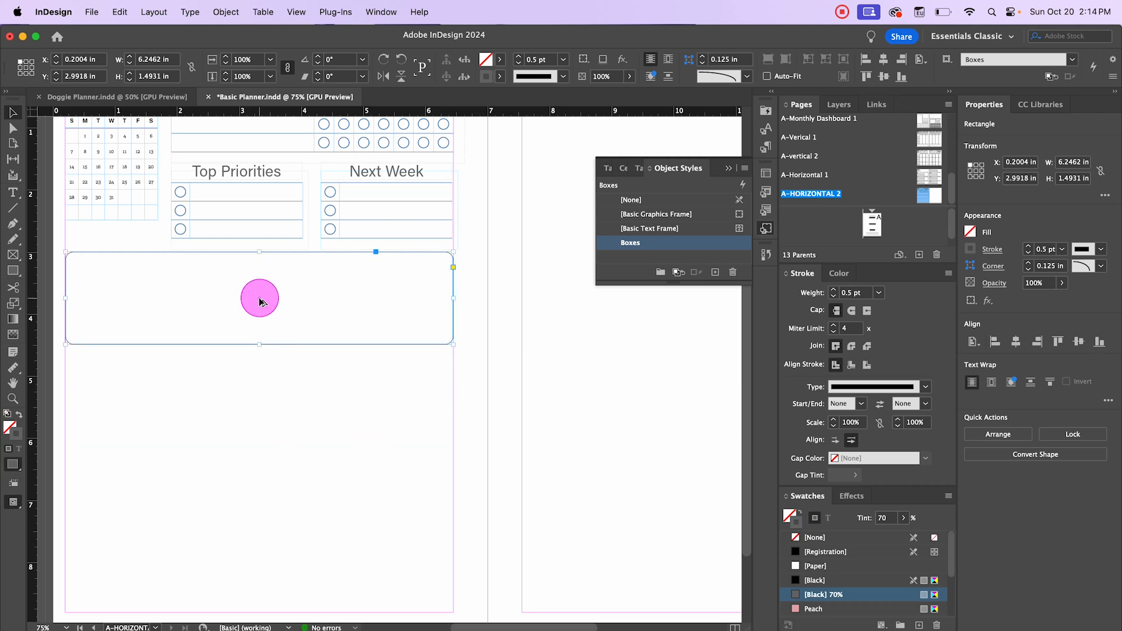
pyautogui.moveTo(259, 301); pyautogui.dragTo(258, 401)
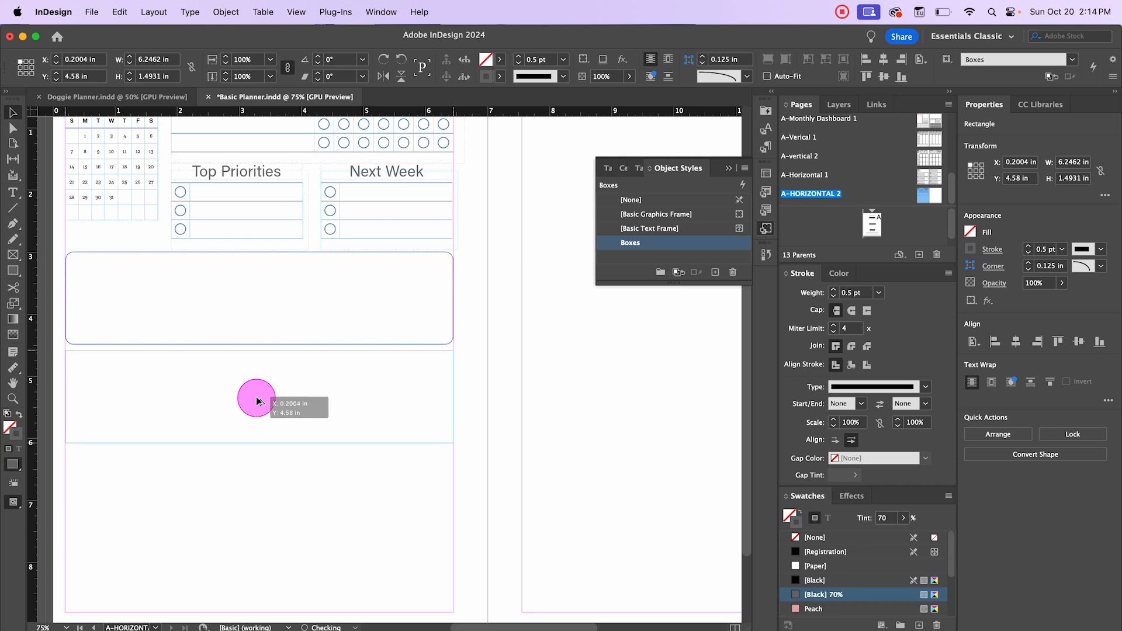
pyautogui.moveTo(257, 402); pyautogui.dragTo(258, 405)
pyautogui.scroll(-1, 281, 382)
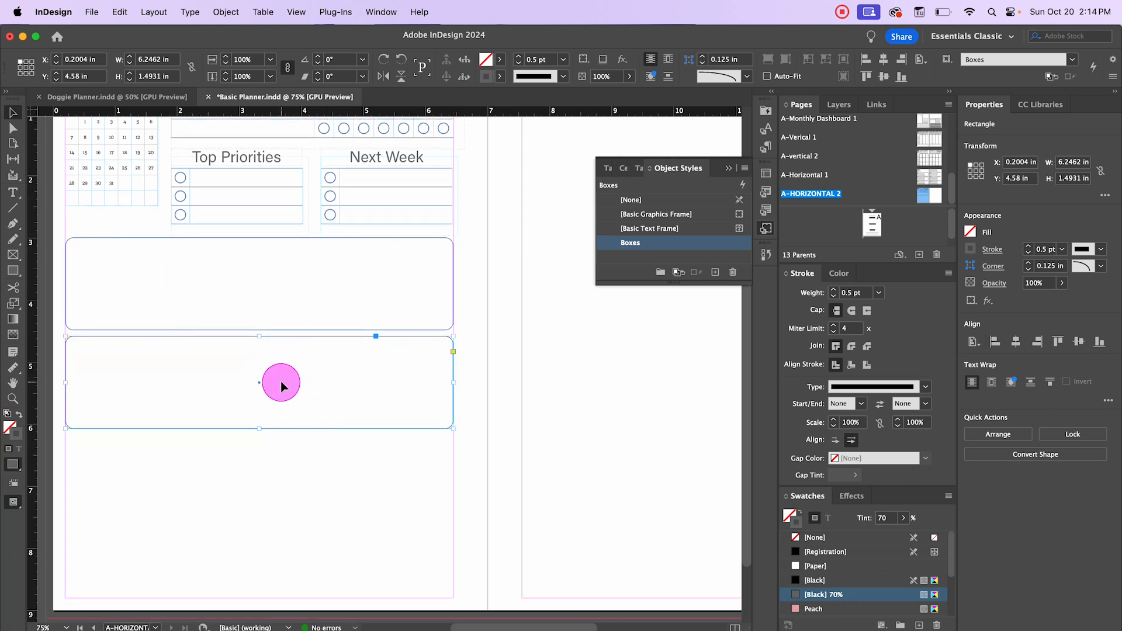
pyautogui.click(119, 11)
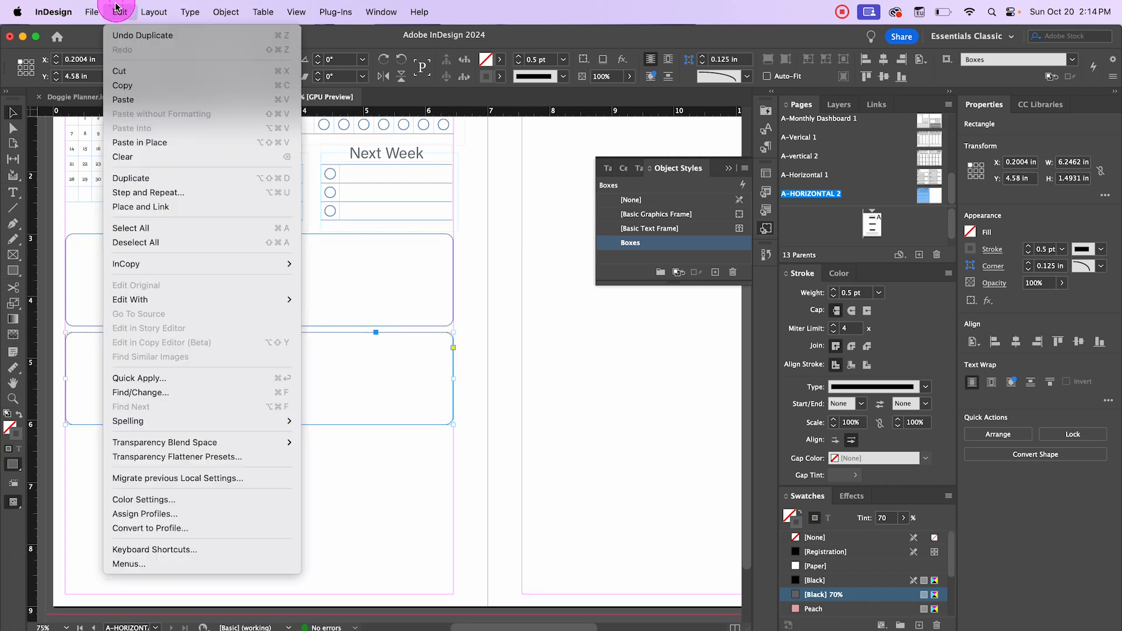
pyautogui.click(162, 177)
pyautogui.click(319, 555)
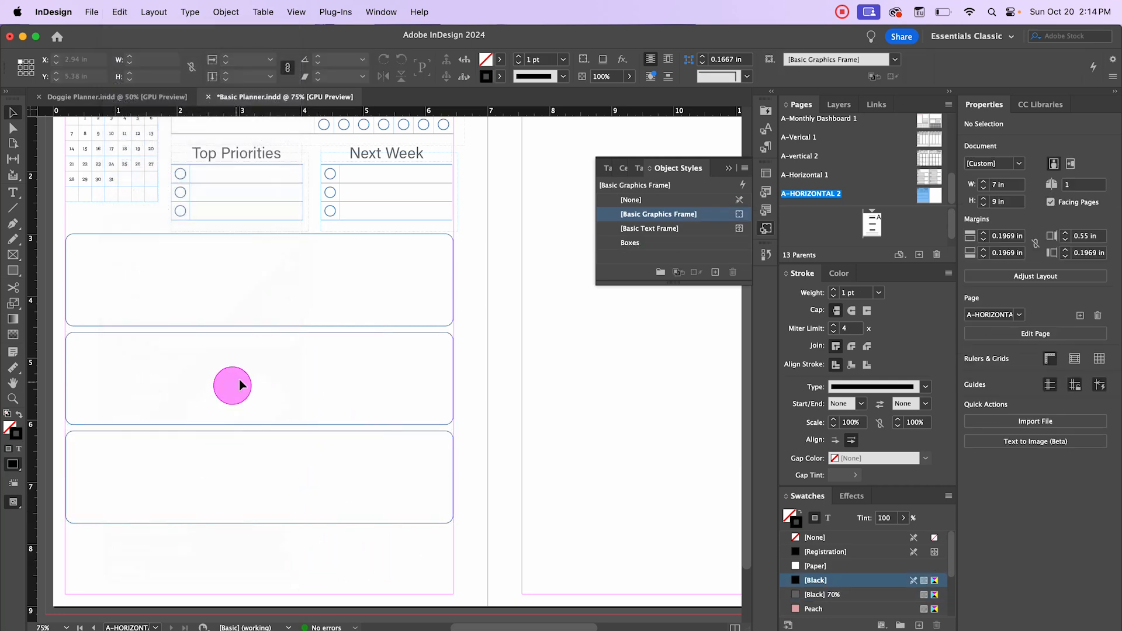
# - Select all three boxes and, with the top box as key object, distribute their vertical spacing at 0.04 in
pyautogui.moveTo(57, 357); pyautogui.dragTo(167, 447)
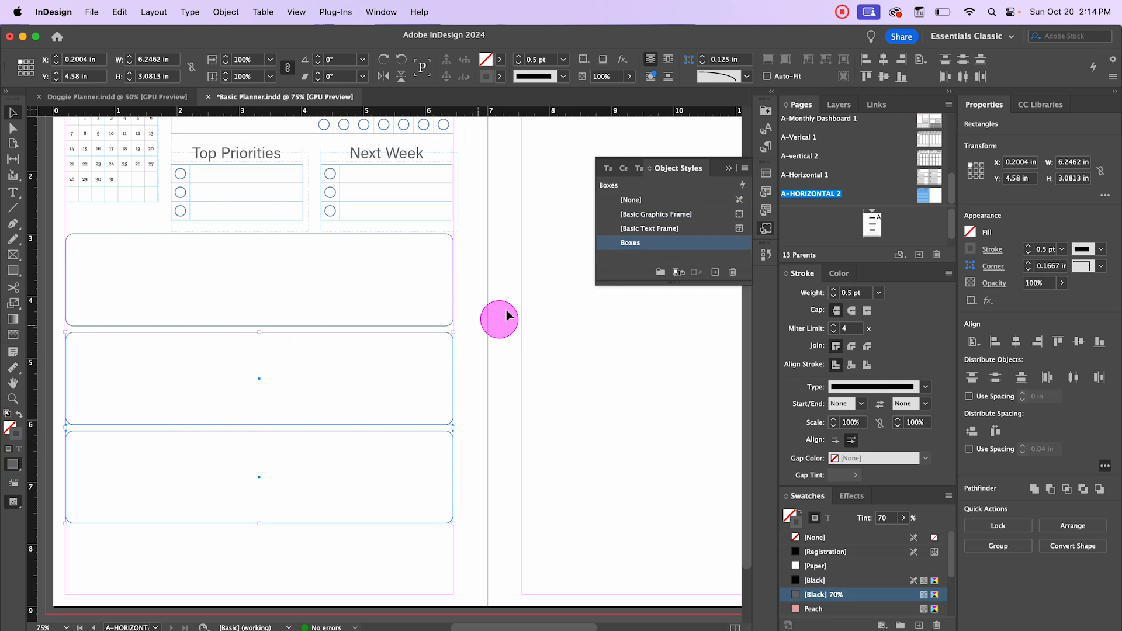
pyautogui.moveTo(480, 287); pyautogui.dragTo(359, 497)
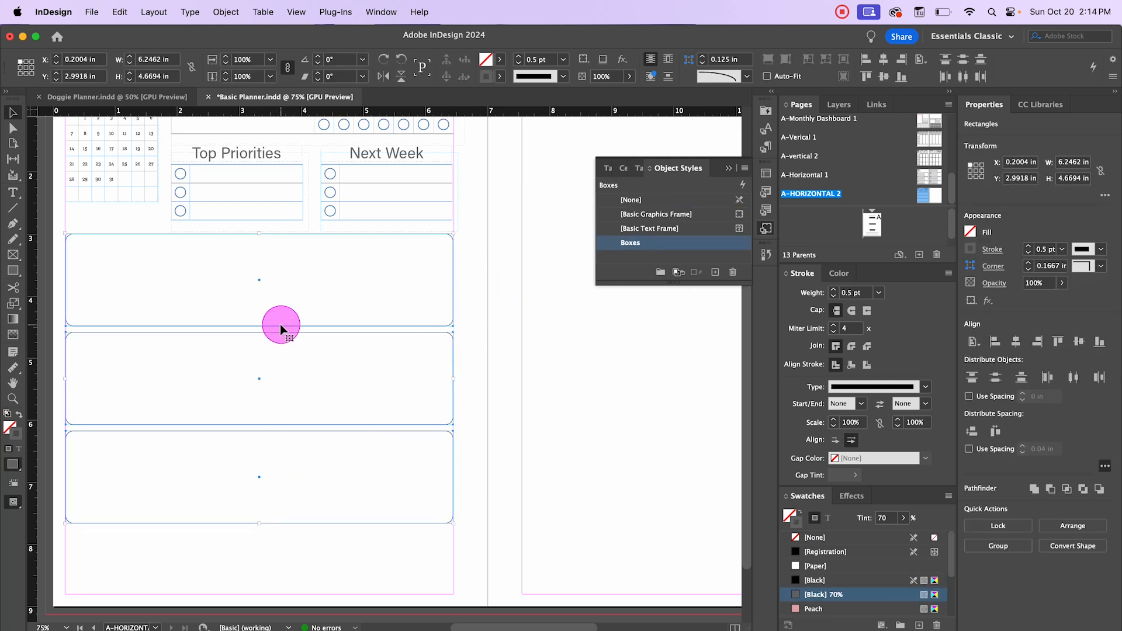
pyautogui.click(511, 387)
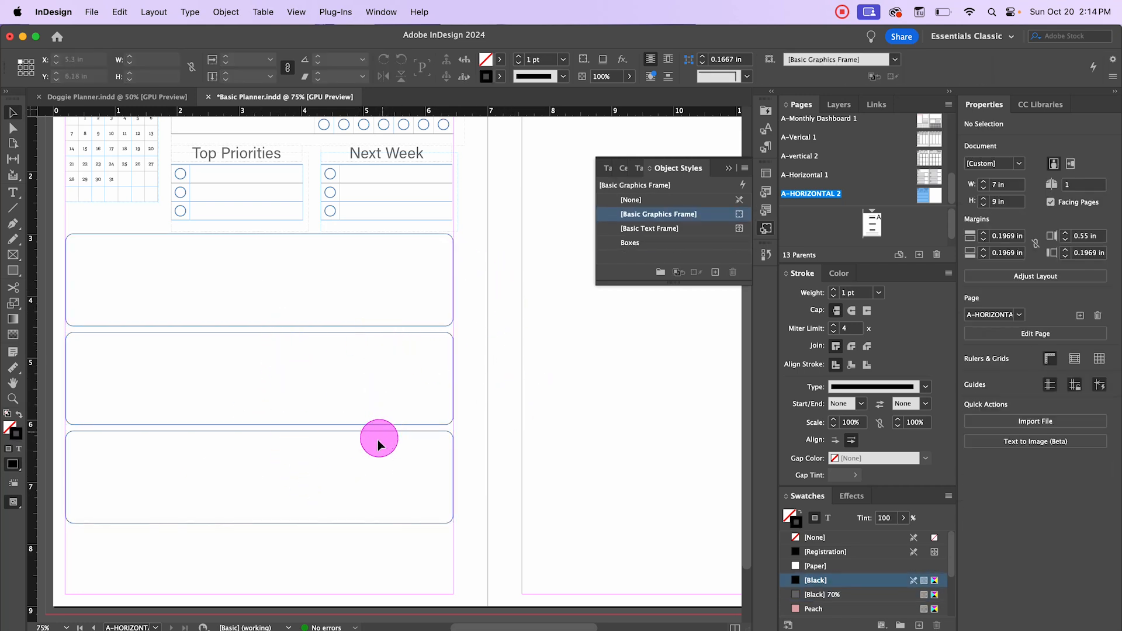
pyautogui.moveTo(472, 292); pyautogui.dragTo(388, 489)
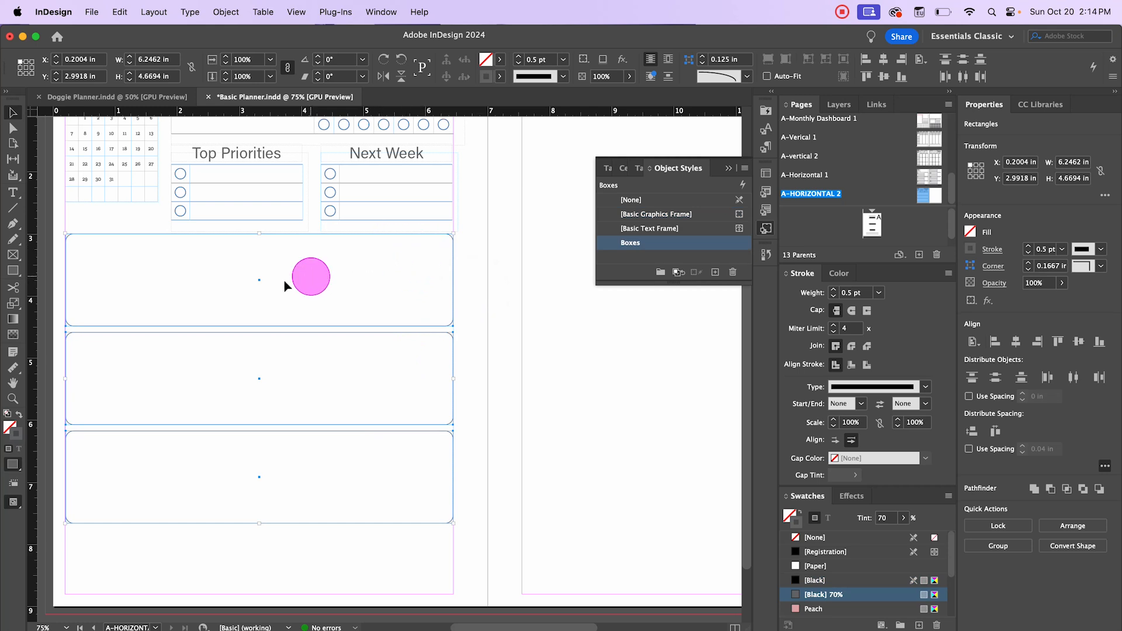
pyautogui.click(260, 283)
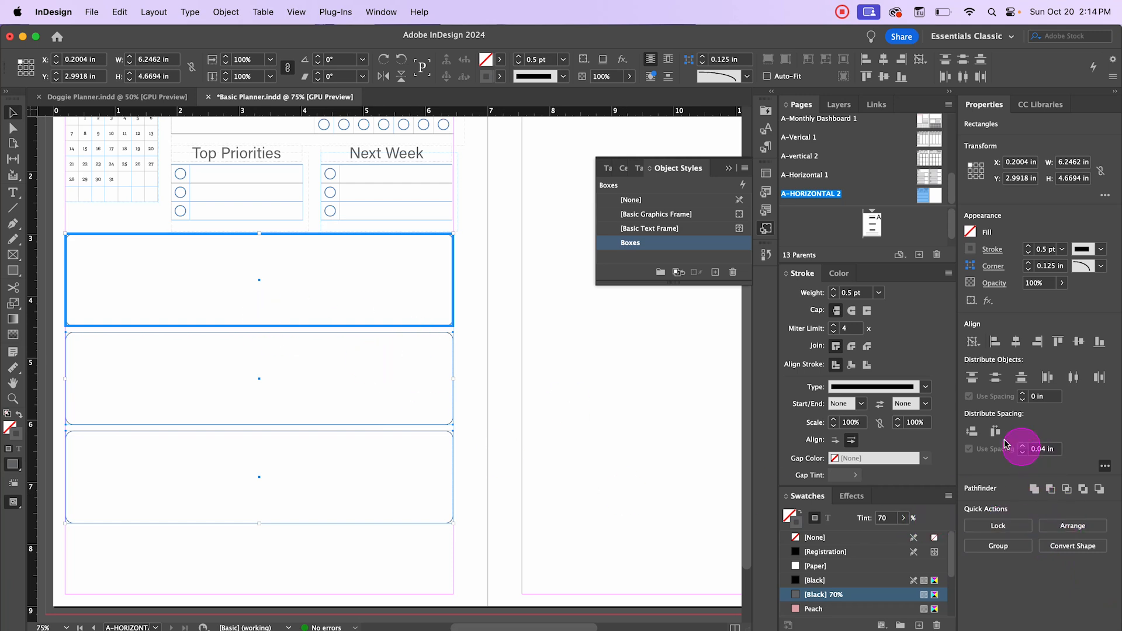
pyautogui.click(972, 432)
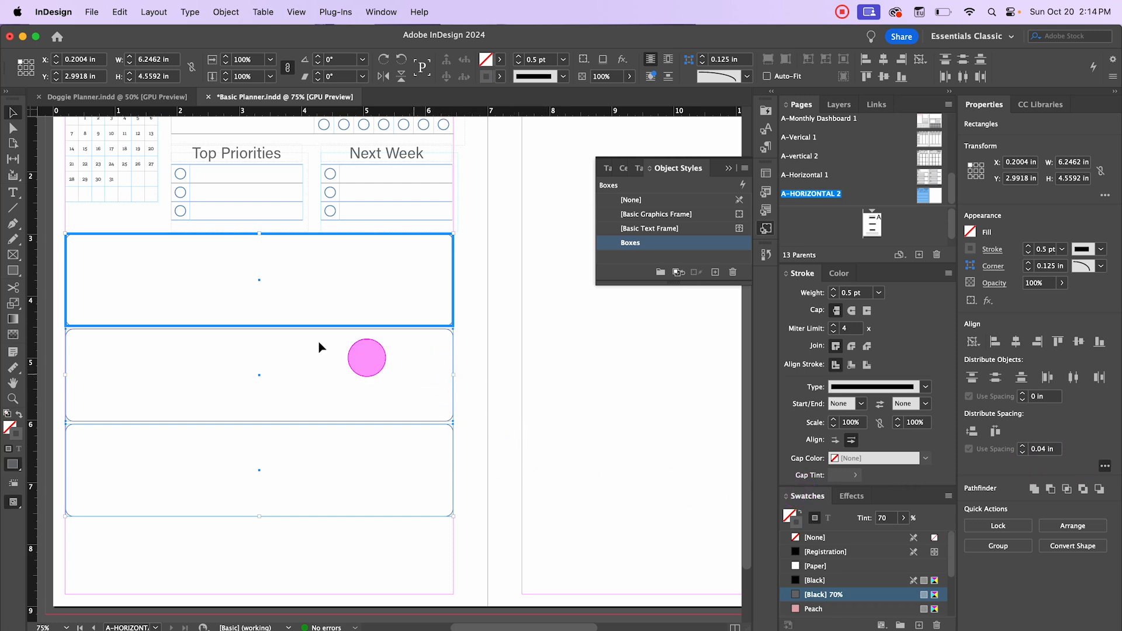
# - Stretch the three boxes together down to the bottom margin, to a combined height of about 5.81 in, and deselect them
pyautogui.scroll(-1, 475, 443)
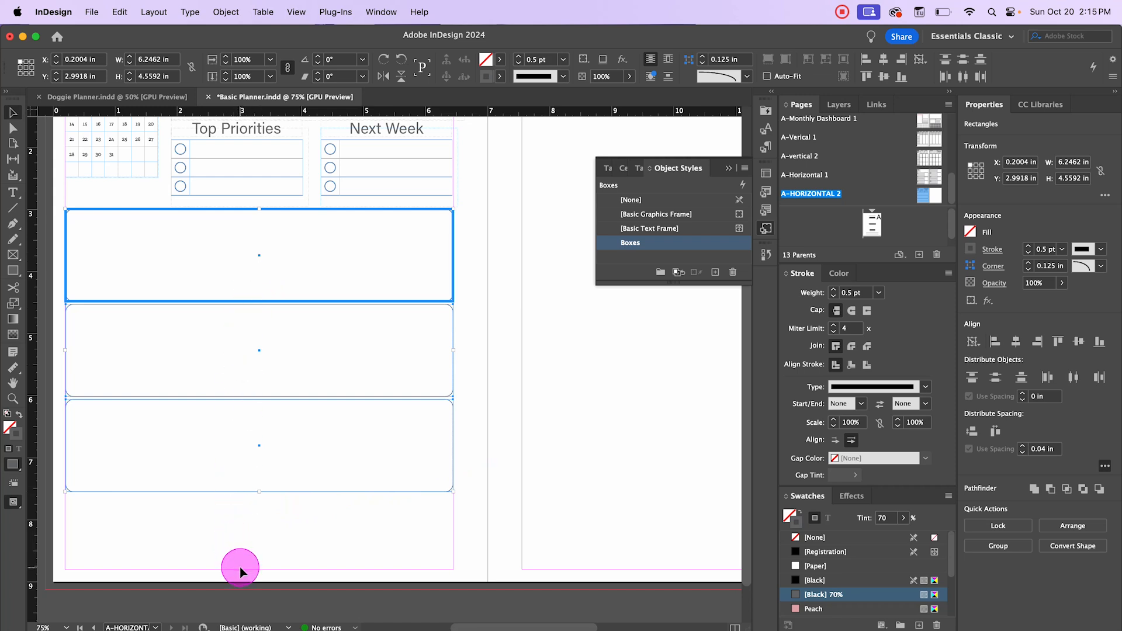
pyautogui.scroll(7, 240, 568)
pyautogui.scroll(-9, 308, 220)
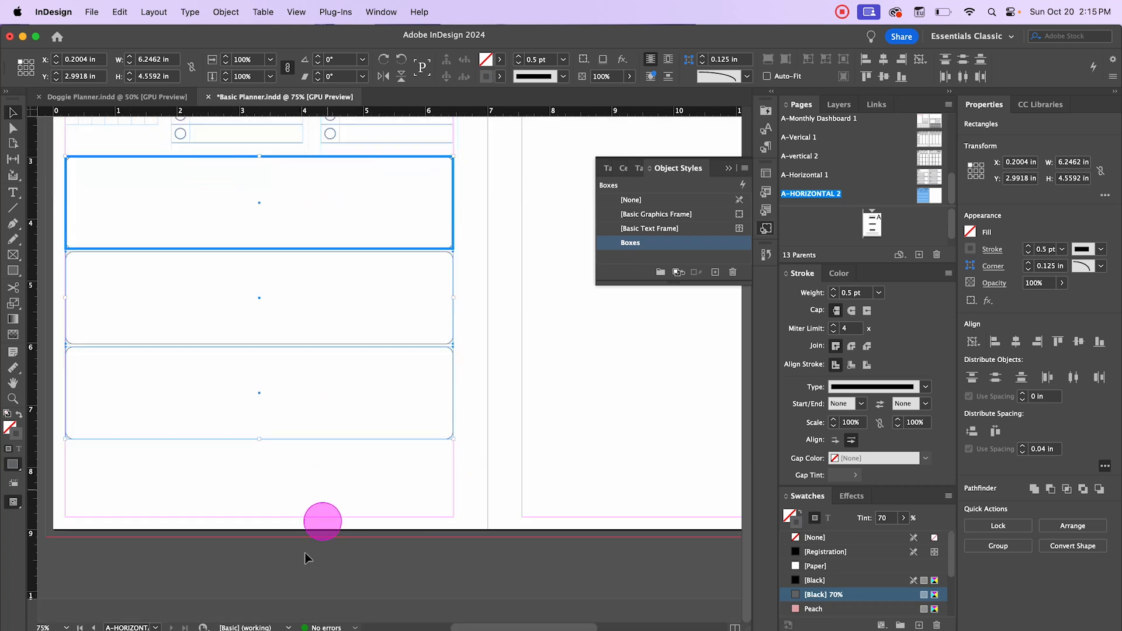
pyautogui.scroll(1, 291, 508)
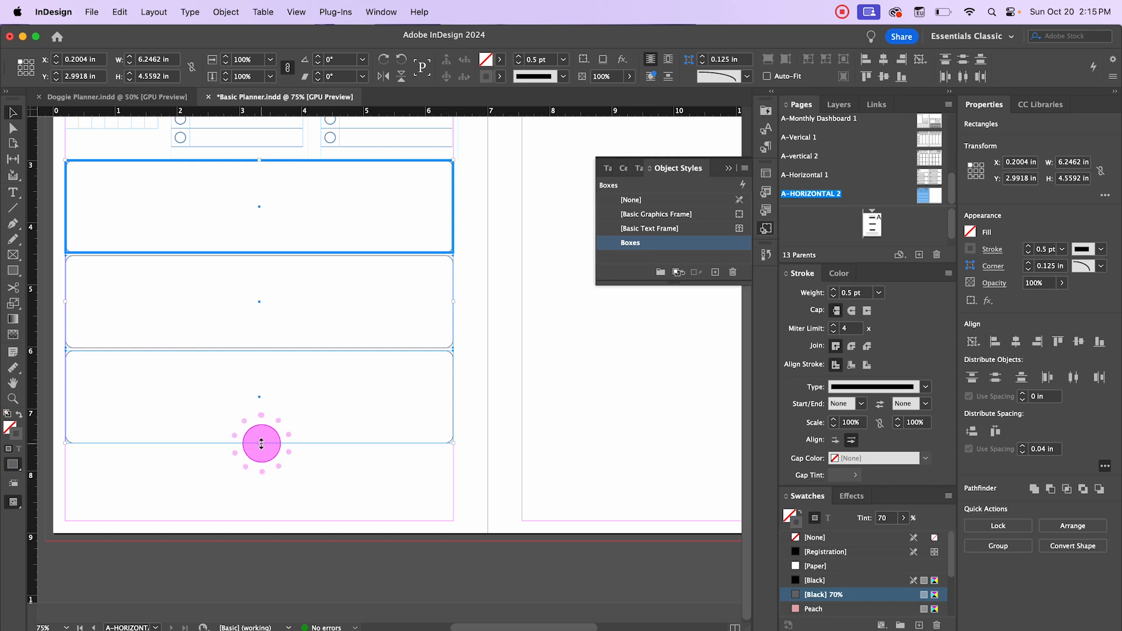
pyautogui.moveTo(262, 443); pyautogui.dragTo(273, 522)
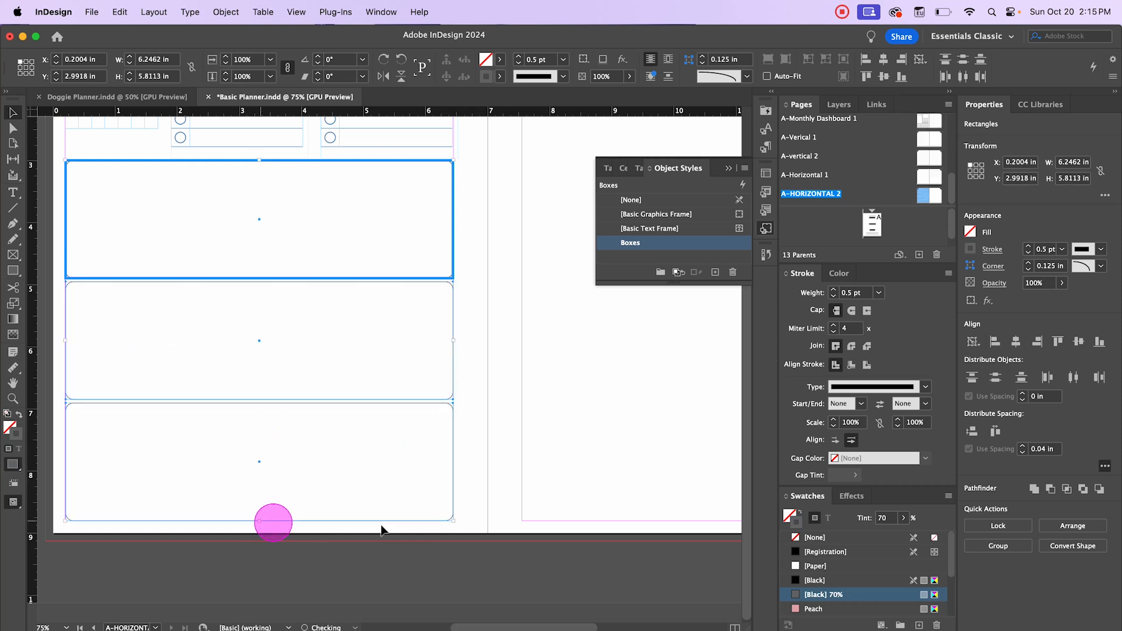
pyautogui.click(492, 301)
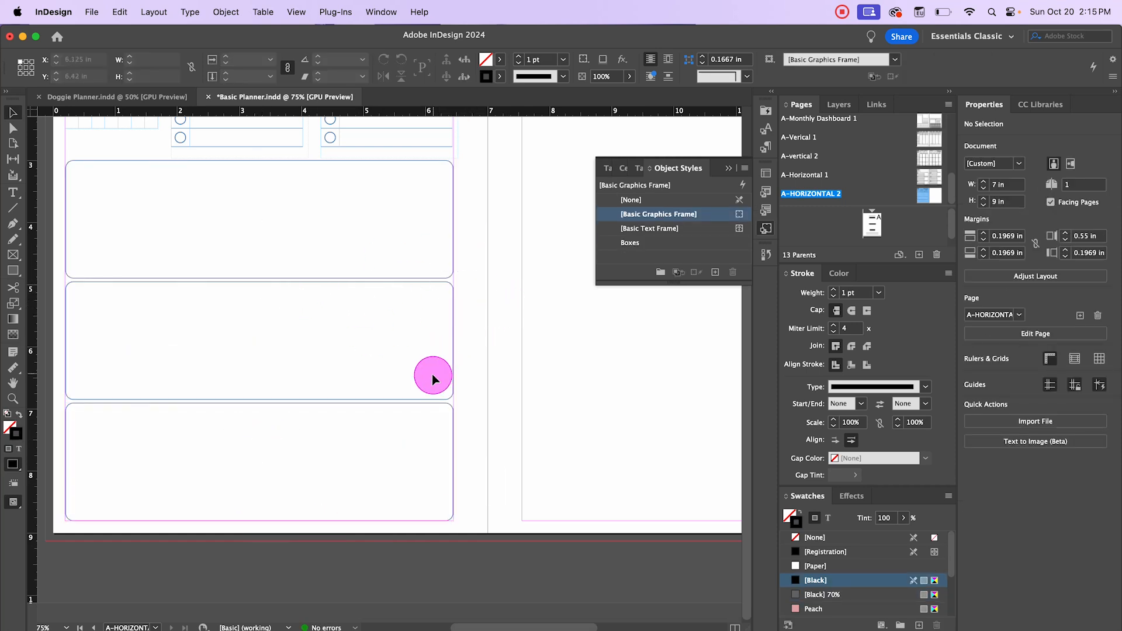
# - Delete the two lower boxes, keeping only the one directly beneath the checklists
pyautogui.scroll(1, 432, 374)
pyautogui.scroll(1, 266, 380)
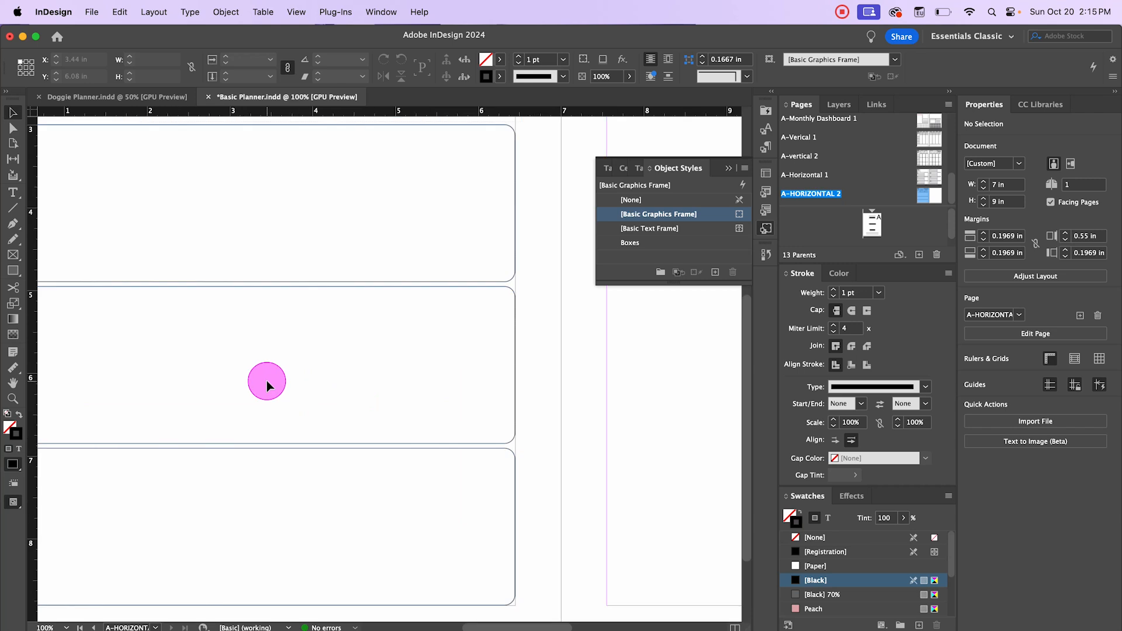
pyautogui.scroll(-2, 267, 380)
pyautogui.moveTo(489, 362); pyautogui.dragTo(404, 356)
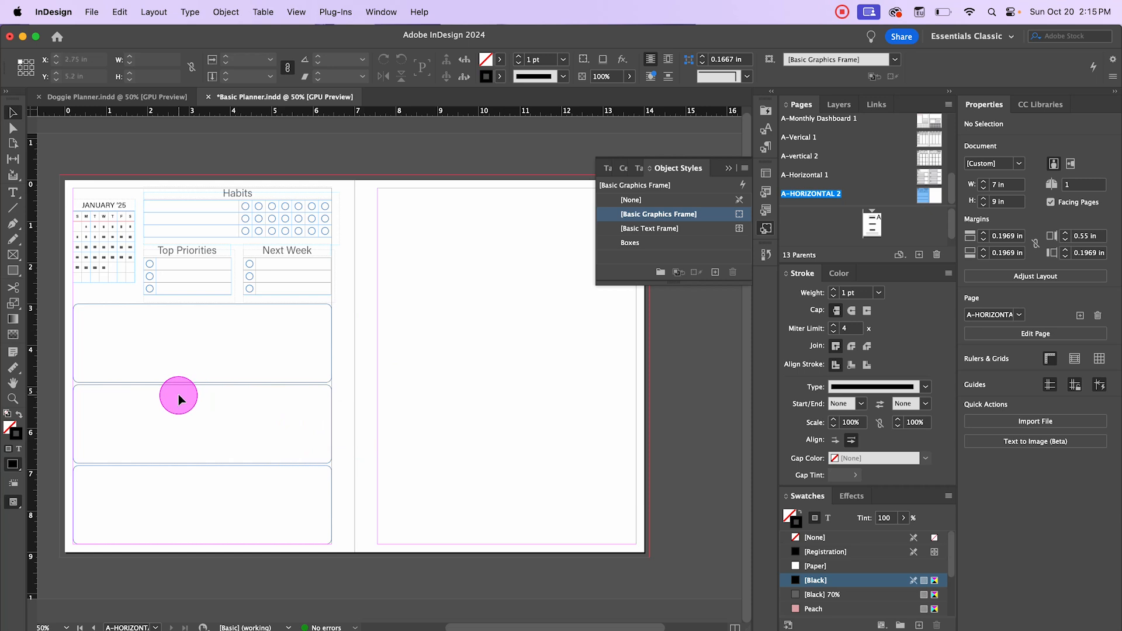
pyautogui.press('super+equal')
pyautogui.moveTo(475, 445); pyautogui.dragTo(552, 354)
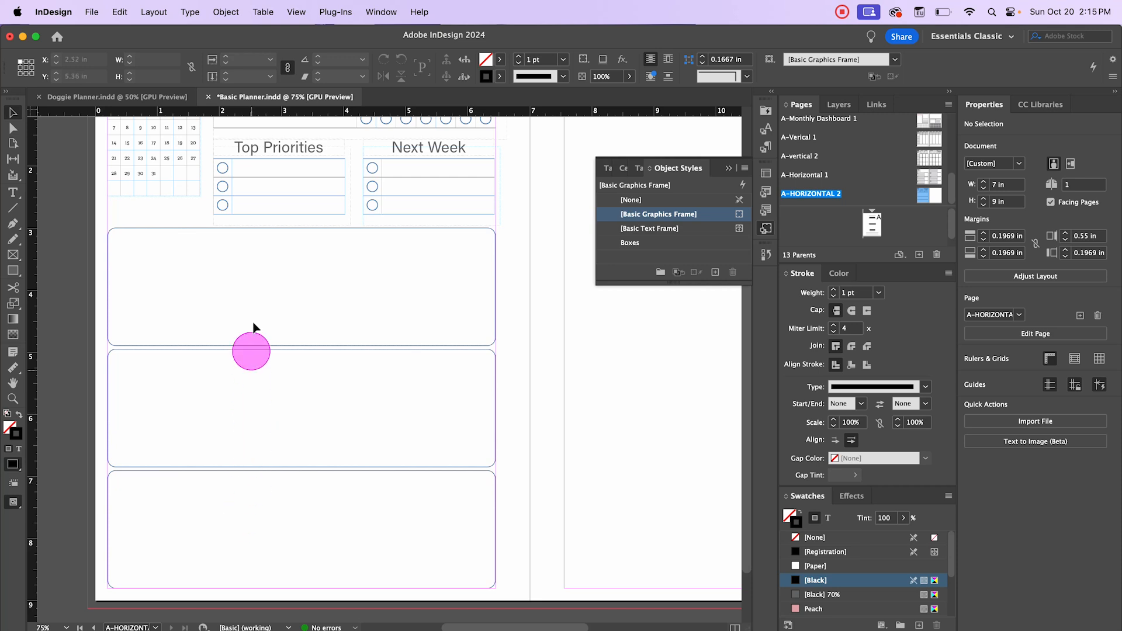
pyautogui.moveTo(527, 399); pyautogui.dragTo(385, 525)
pyautogui.press('Delete')
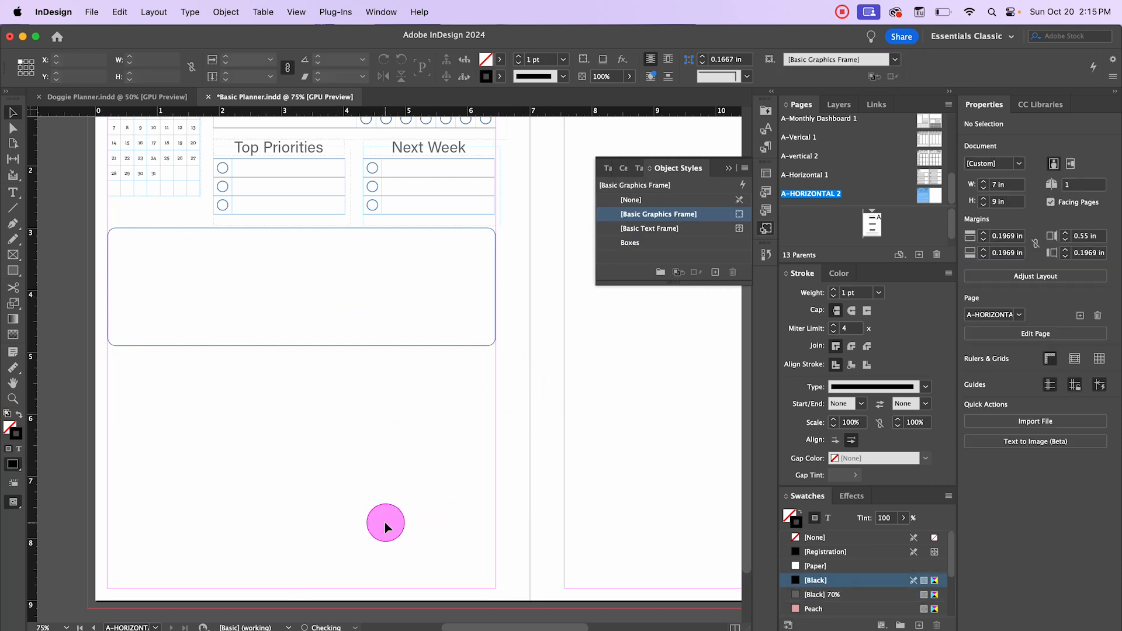
# - Copy the remaining box, paste it, and align the copy over the original at Y 2.9918 in
pyautogui.scroll(3, 265, 310)
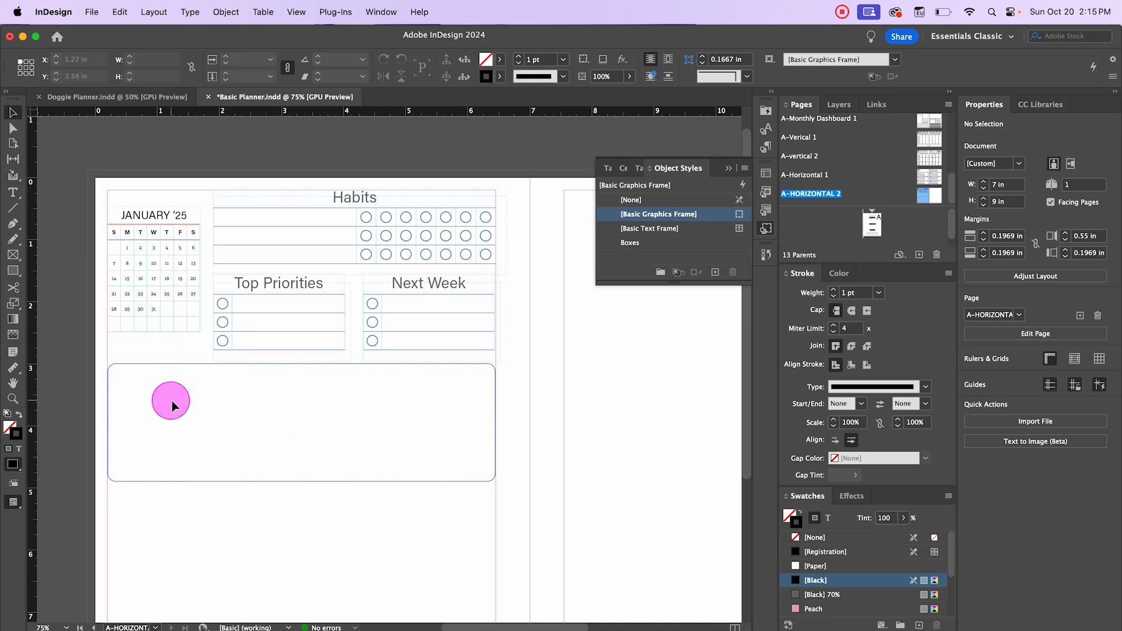
pyautogui.scroll(-1, 173, 399)
pyautogui.click(244, 473)
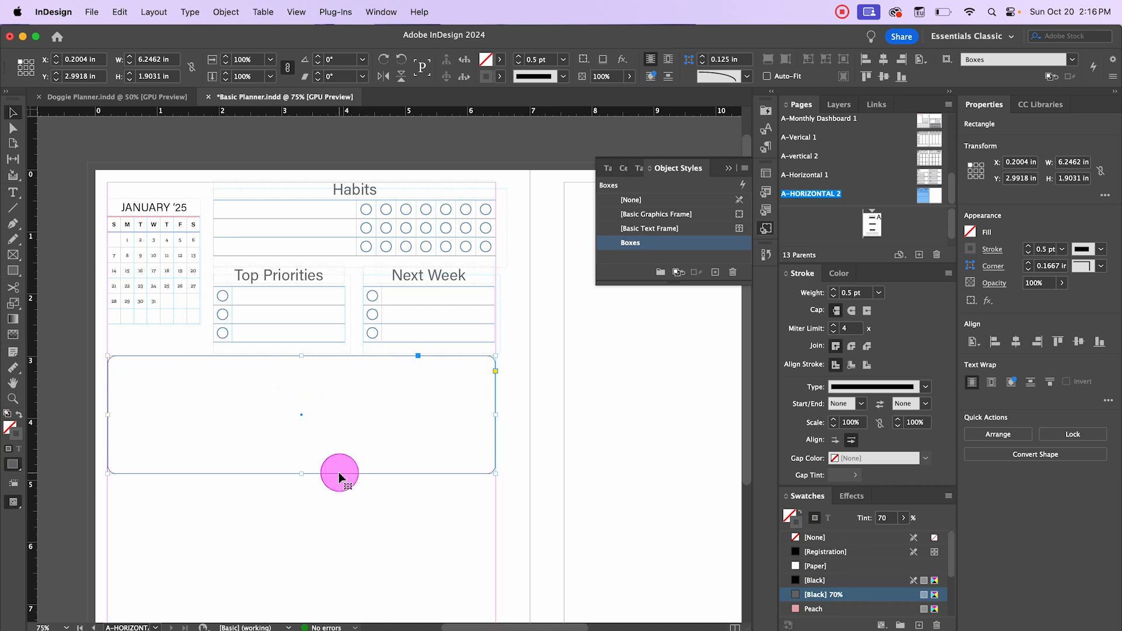
pyautogui.press('super+v')
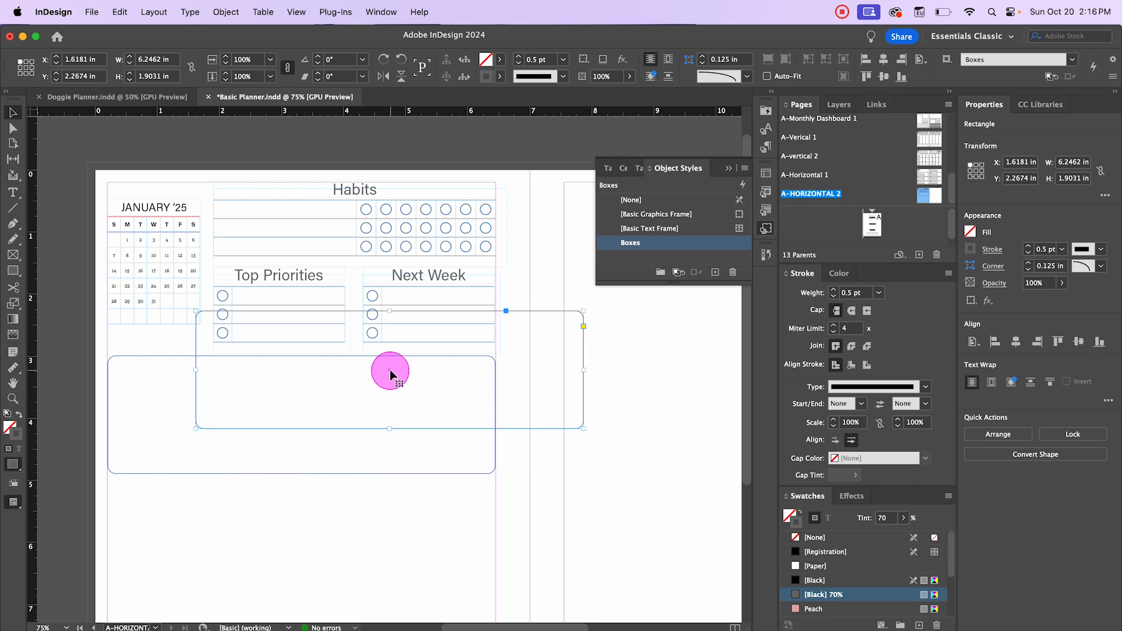
pyautogui.moveTo(389, 370); pyautogui.dragTo(304, 419)
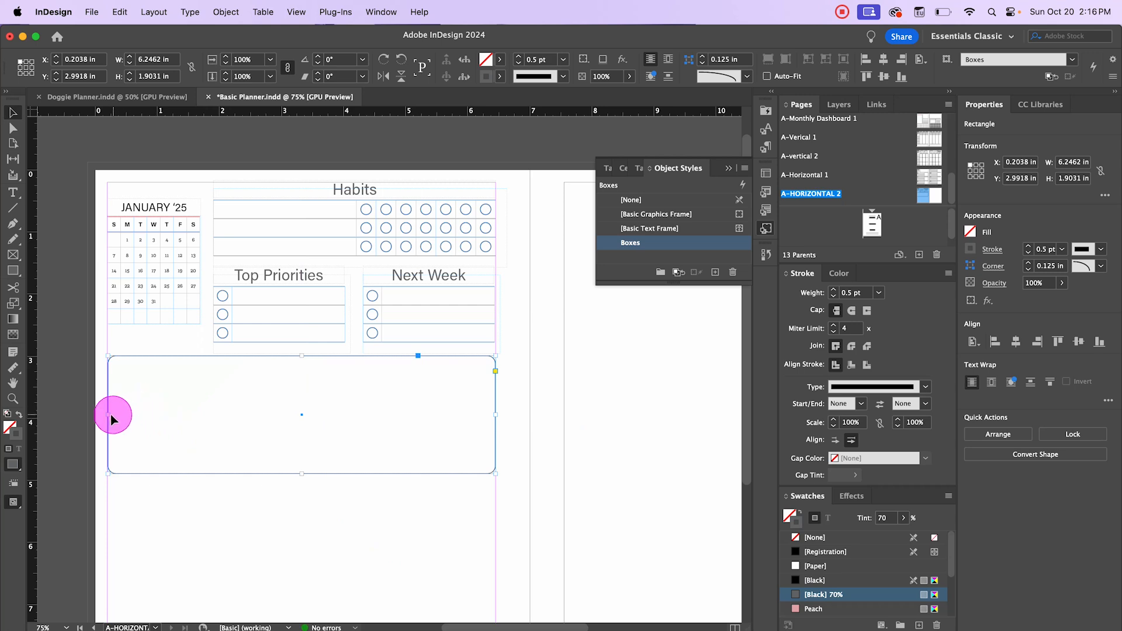
# - Narrow the copied box from its left edge to 1.99 in wide so it forms a right-hand section inside the original
pyautogui.moveTo(108, 415); pyautogui.dragTo(363, 416)
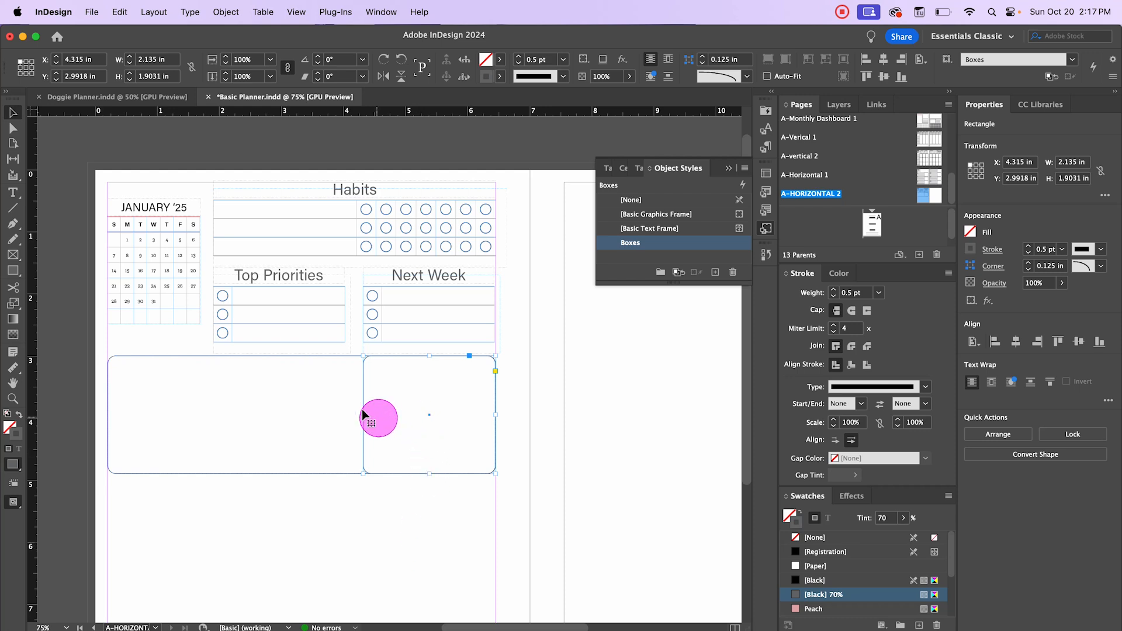
pyautogui.moveTo(366, 416); pyautogui.dragTo(371, 415)
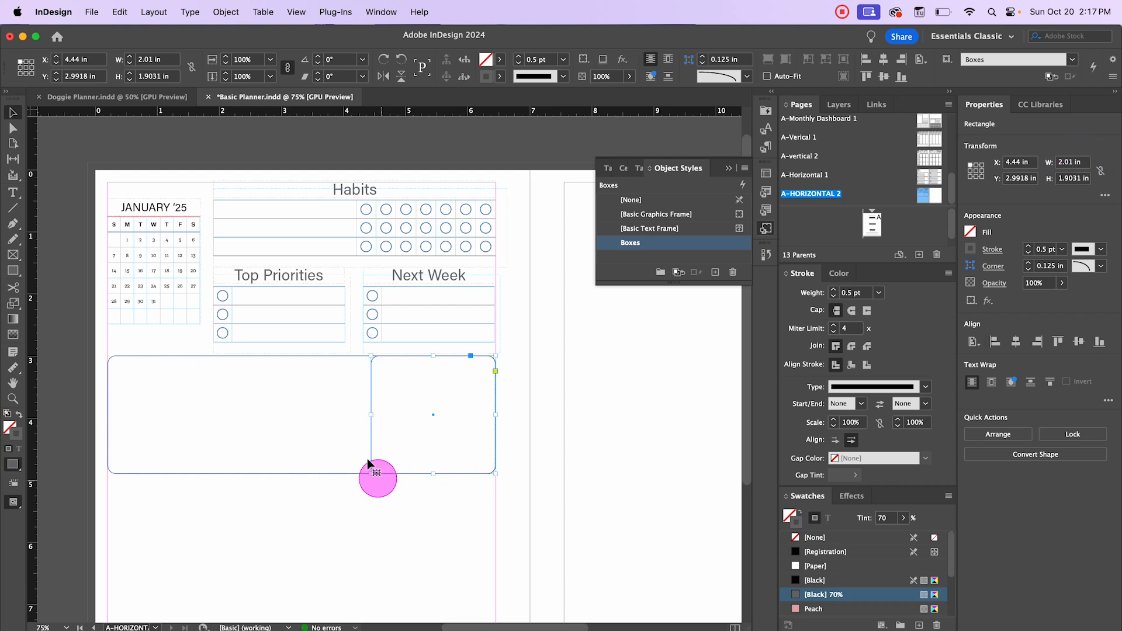
pyautogui.moveTo(371, 413); pyautogui.dragTo(372, 413)
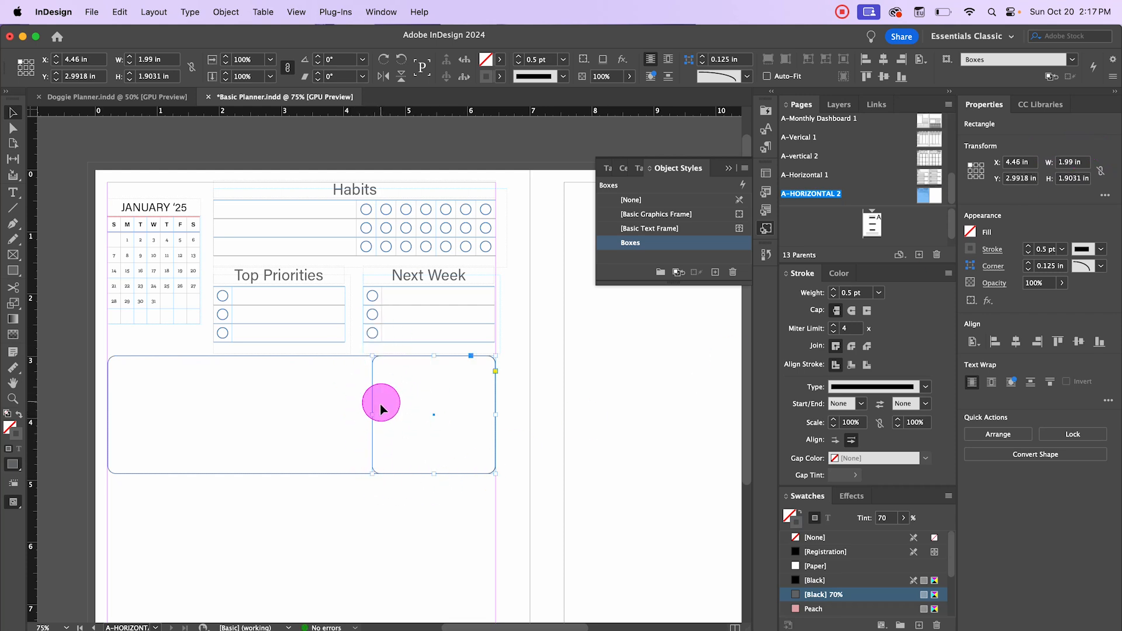
pyautogui.click(440, 523)
# - Set the narrow box's top-left and bottom-left corner sizes to 0 in, leaving its right corners rounded
pyautogui.click(372, 425)
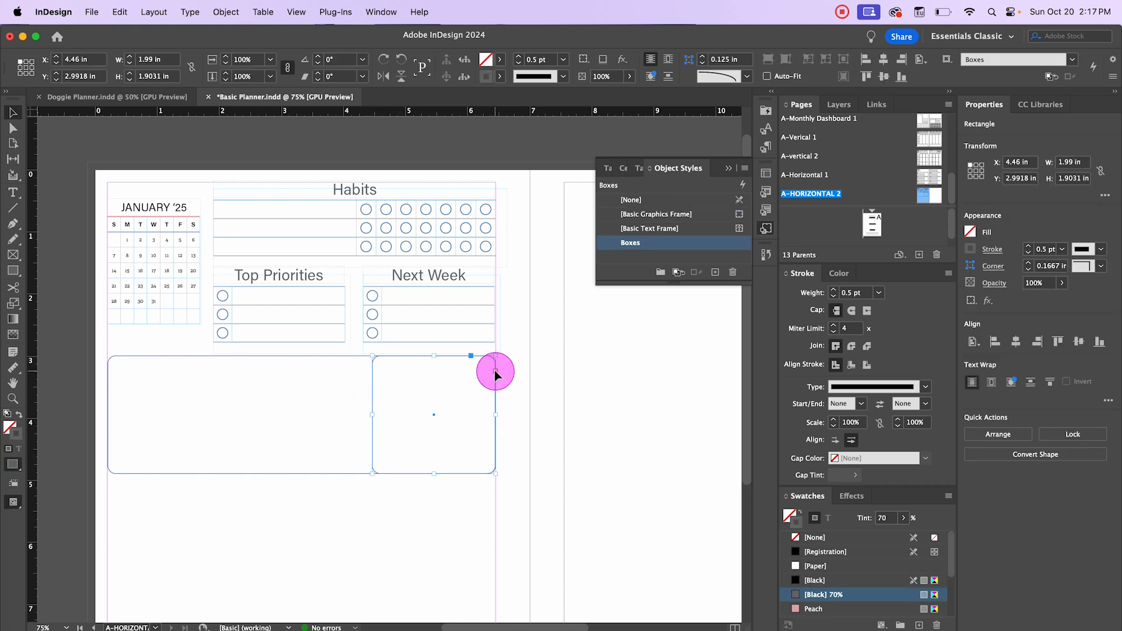
pyautogui.click(993, 265)
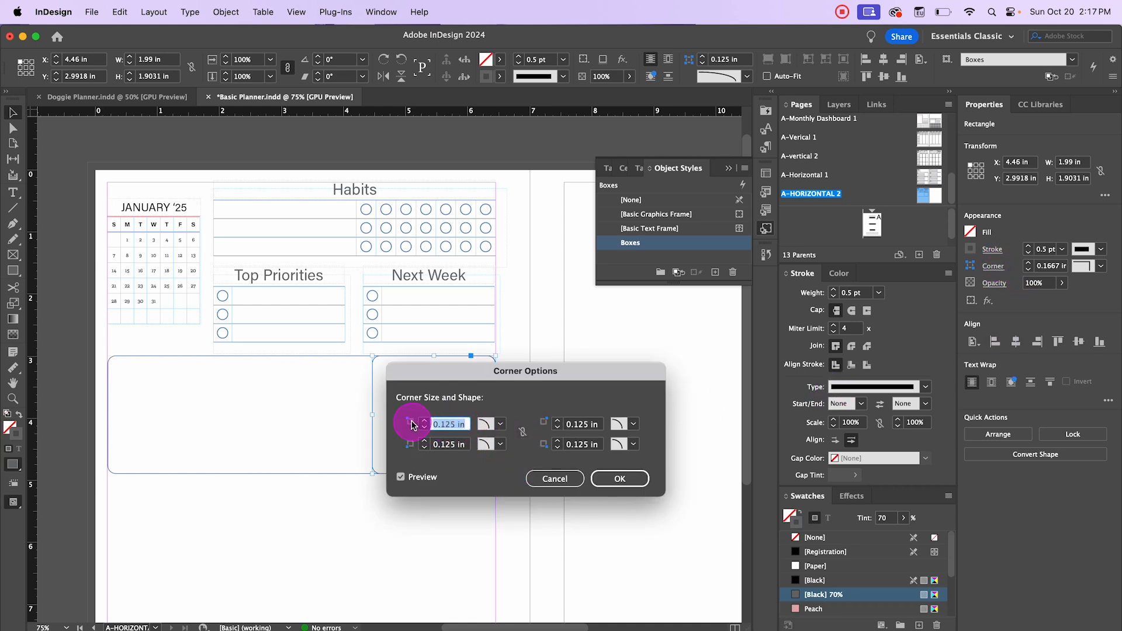
pyautogui.write('0')
pyautogui.click(453, 445)
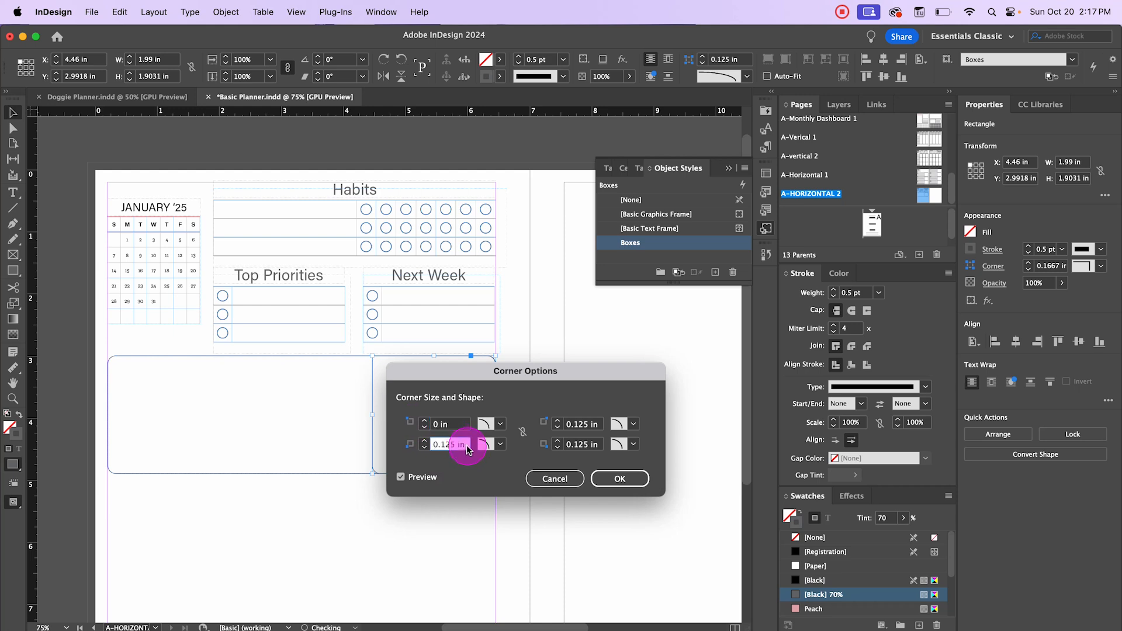
pyautogui.write('0')
pyautogui.click(611, 478)
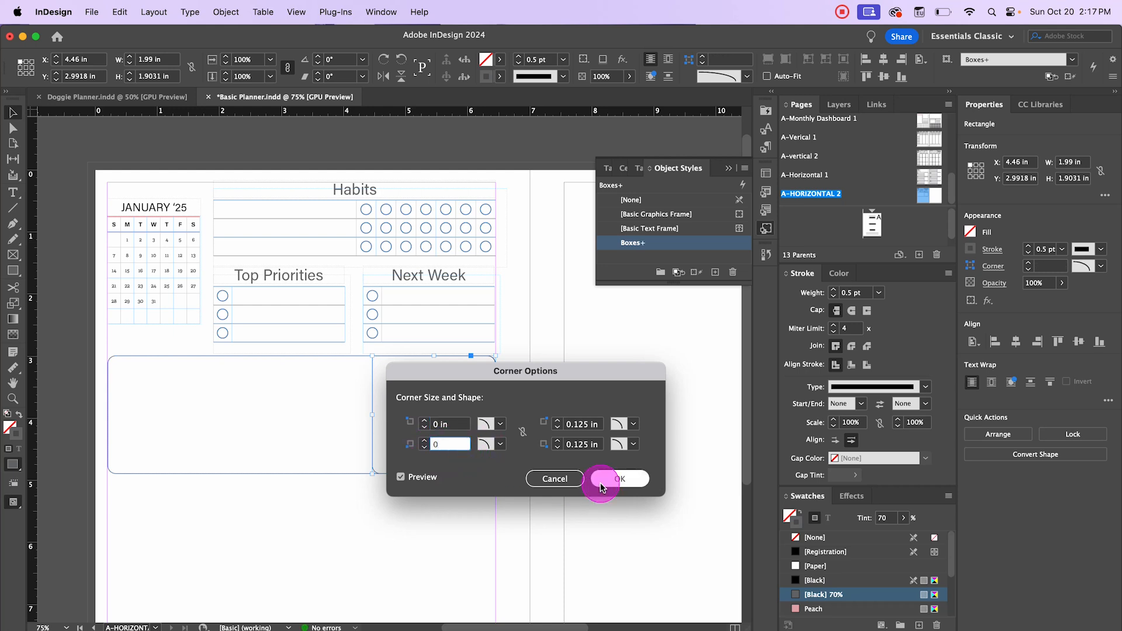
# - Lock both the wide rounded box and the narrow right-hand section so neither can be moved
pyautogui.click(368, 506)
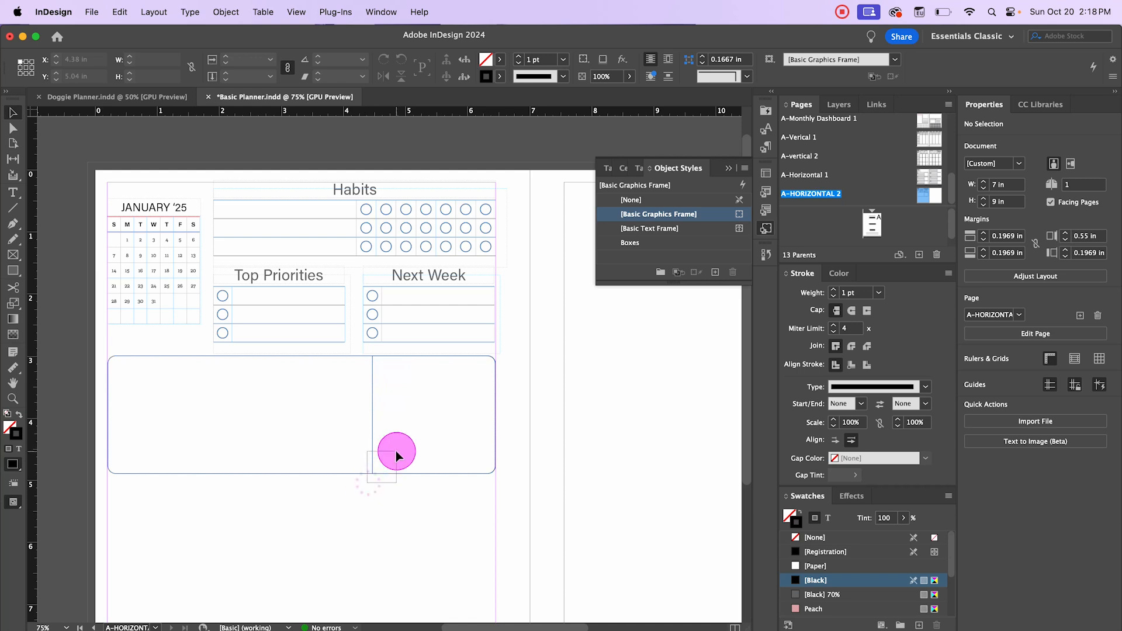
pyautogui.moveTo(396, 456); pyautogui.dragTo(396, 453)
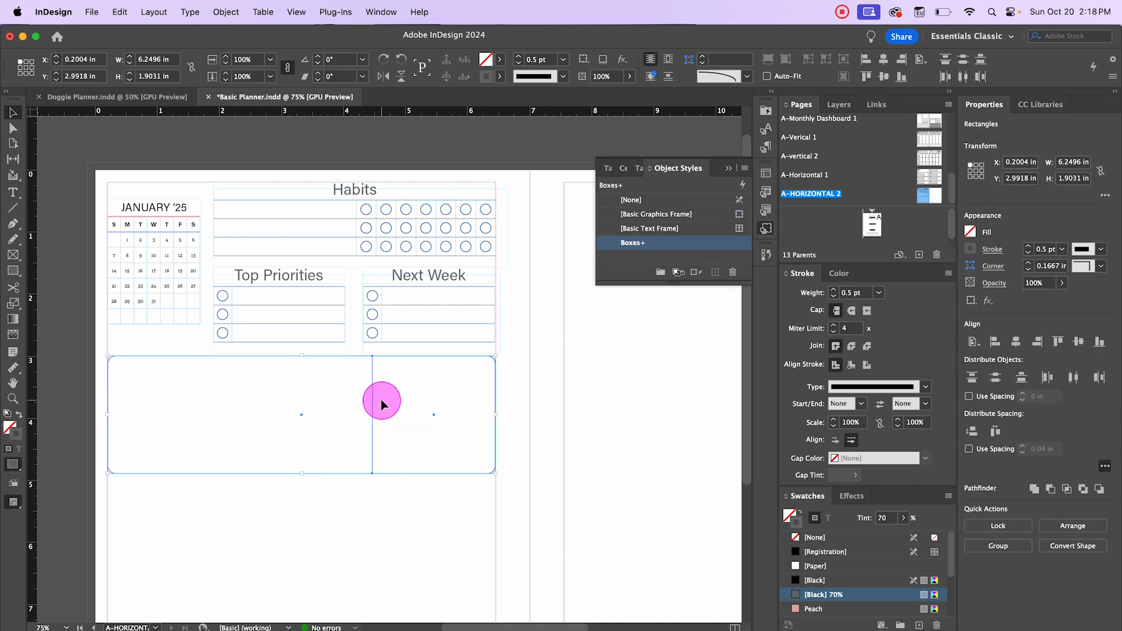
pyautogui.click(849, 106)
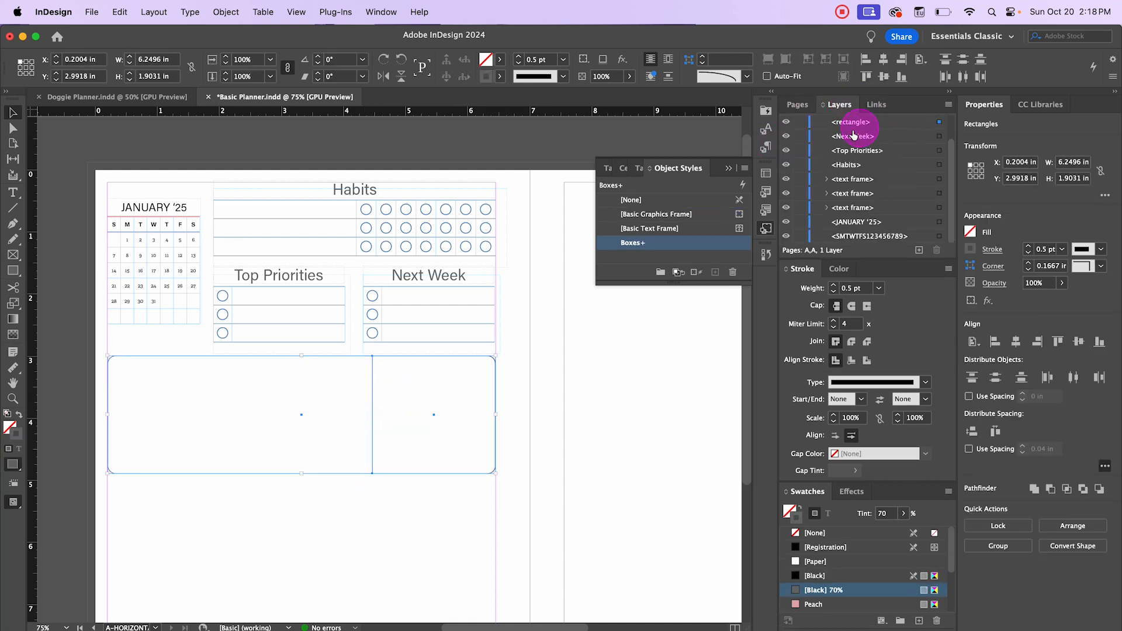
pyautogui.scroll(2, 854, 136)
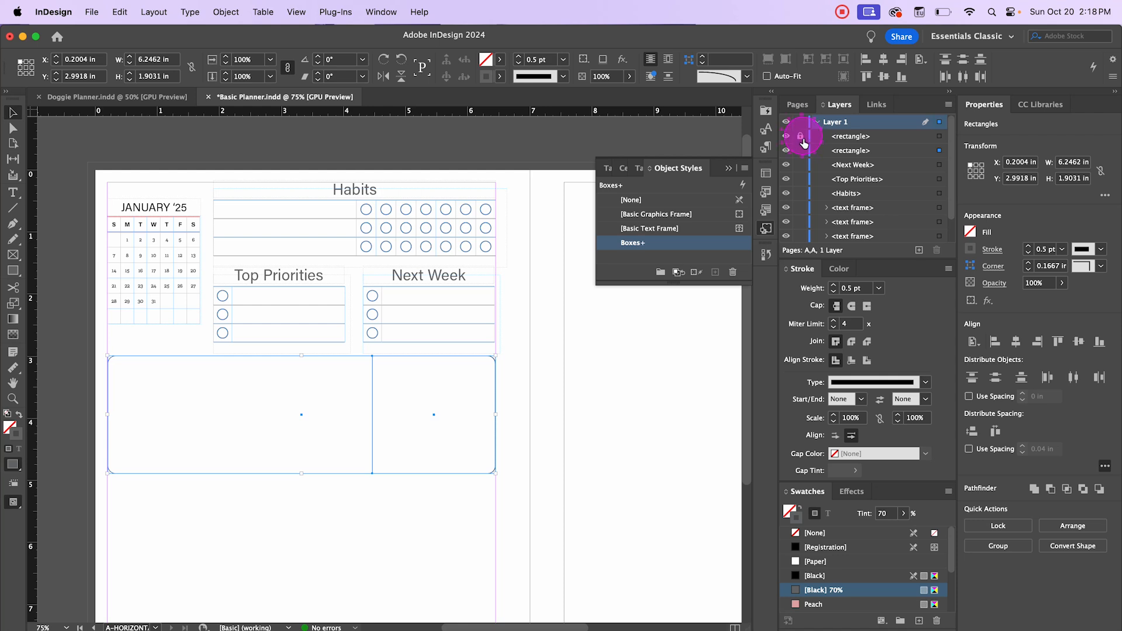
pyautogui.moveTo(804, 143); pyautogui.dragTo(801, 150)
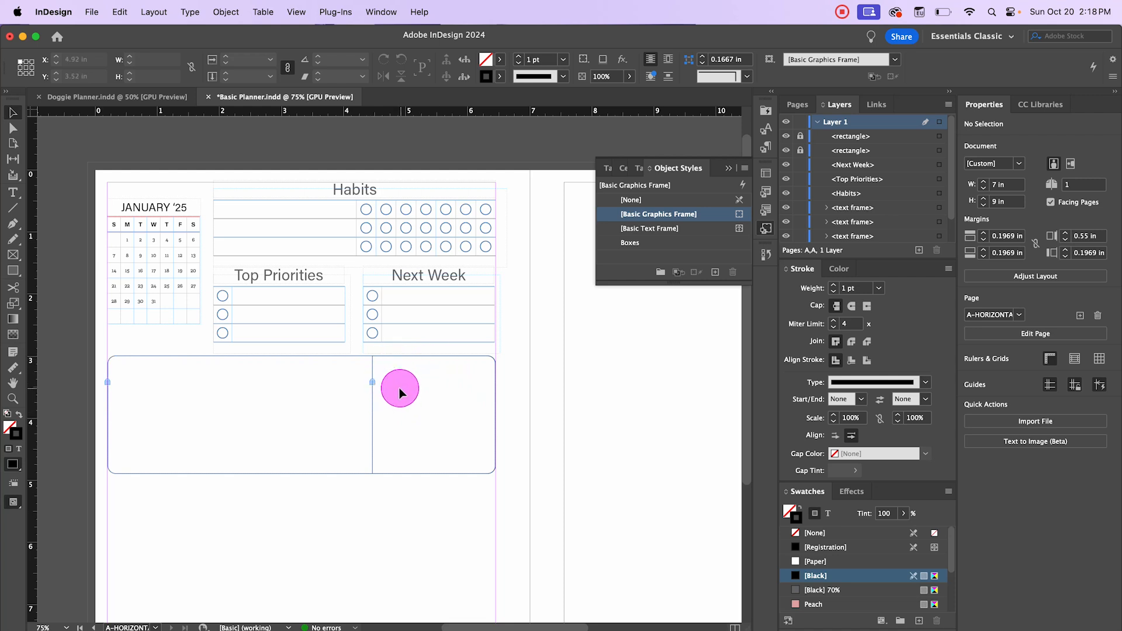
# - Create a circle 0.1741 in wide and 0.1741 in high in the empty area below the divided box
pyautogui.click(13, 271)
pyautogui.moveTo(14, 271); pyautogui.dragTo(50, 295)
pyautogui.click(400, 509)
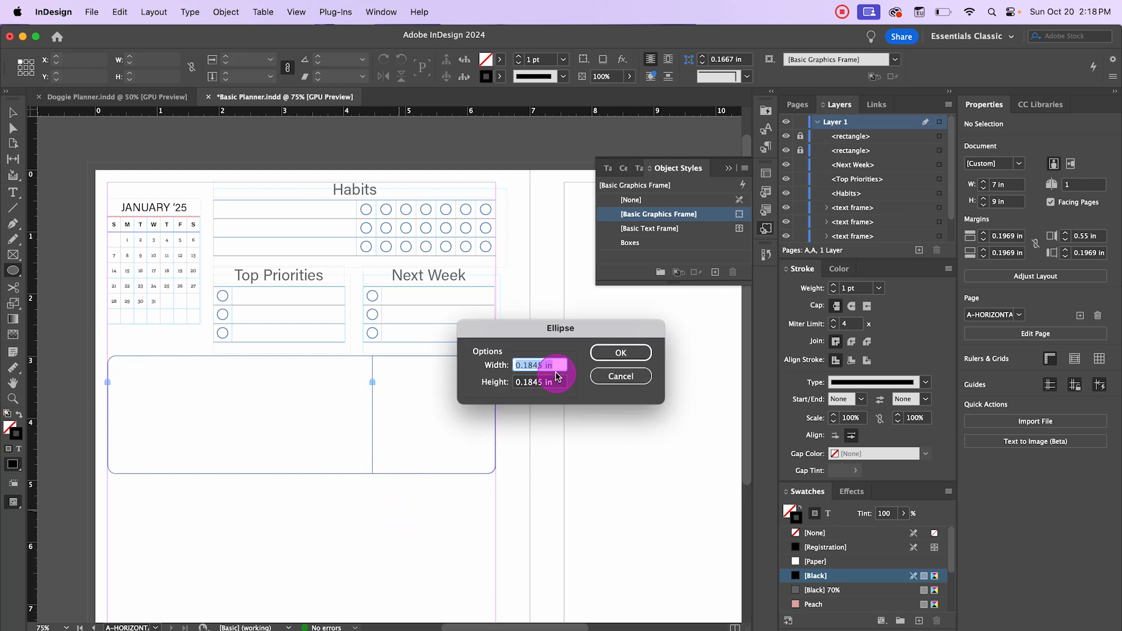
pyautogui.press('BackSpace')
pyautogui.press('Tab')
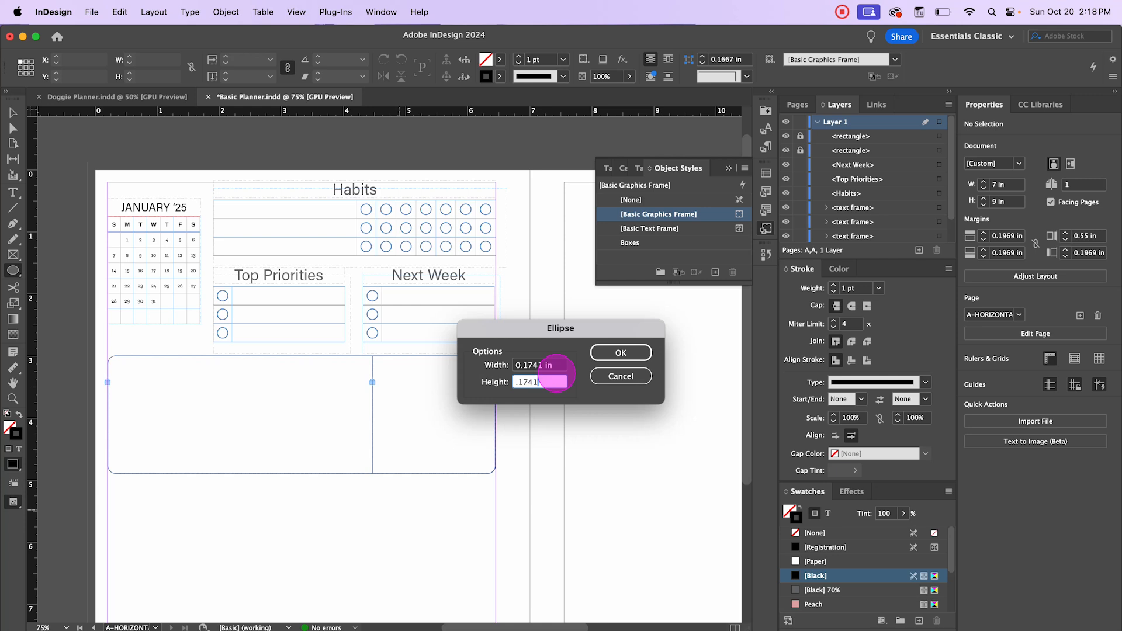
pyautogui.write('.1741')
pyautogui.click(620, 352)
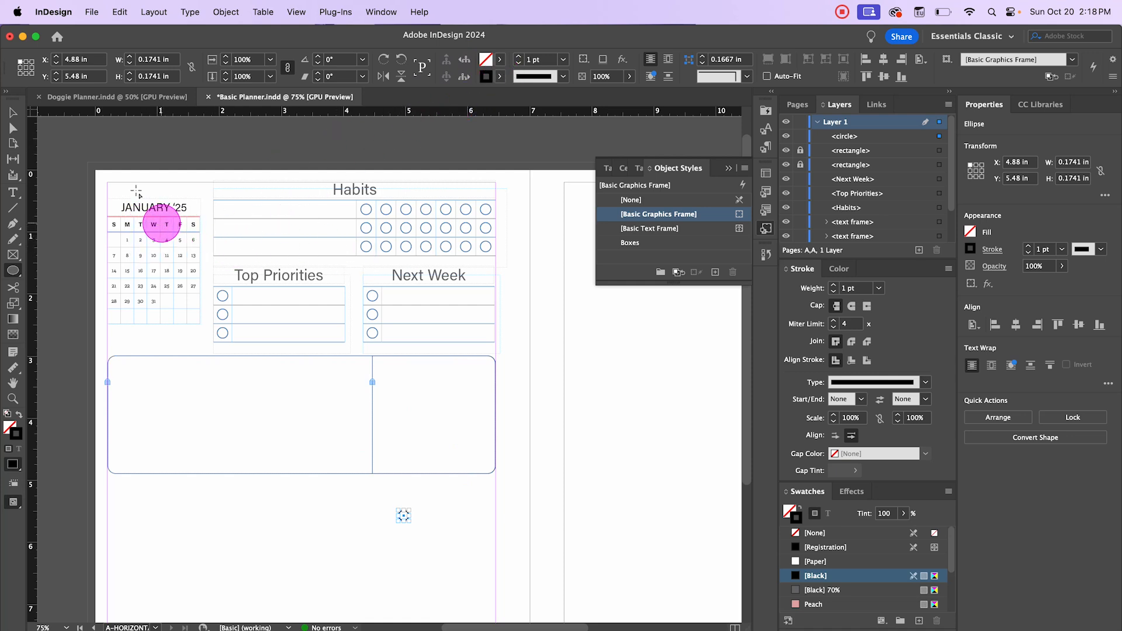
# - Apply Peach to the circle and swap fill and stroke so it has a Peach fill and no stroke
pyautogui.click(500, 77)
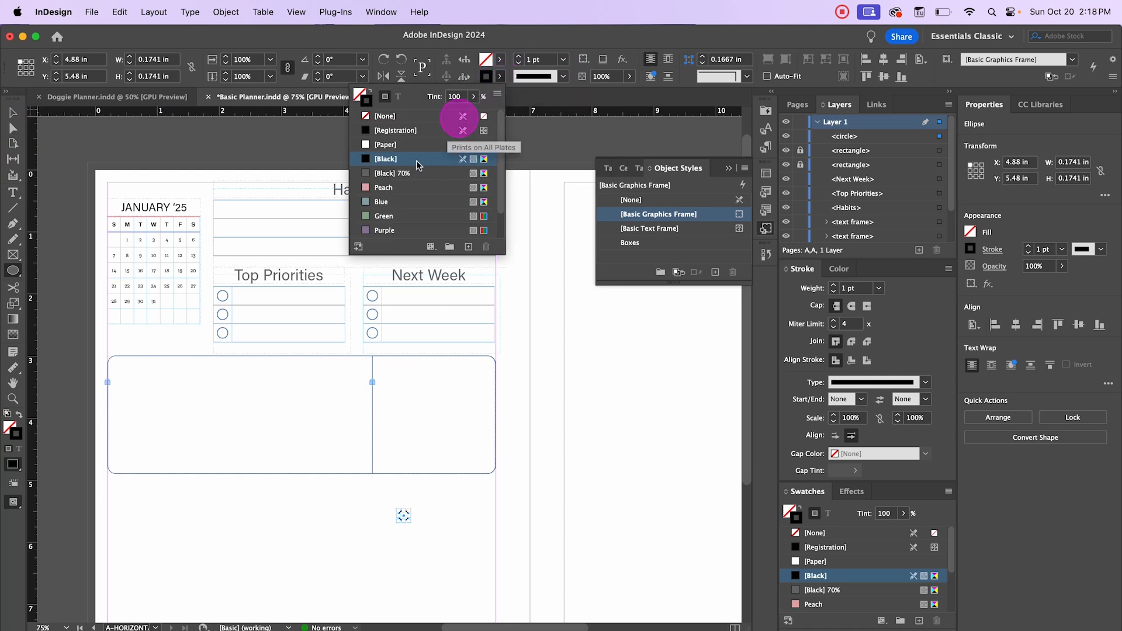
pyautogui.click(387, 188)
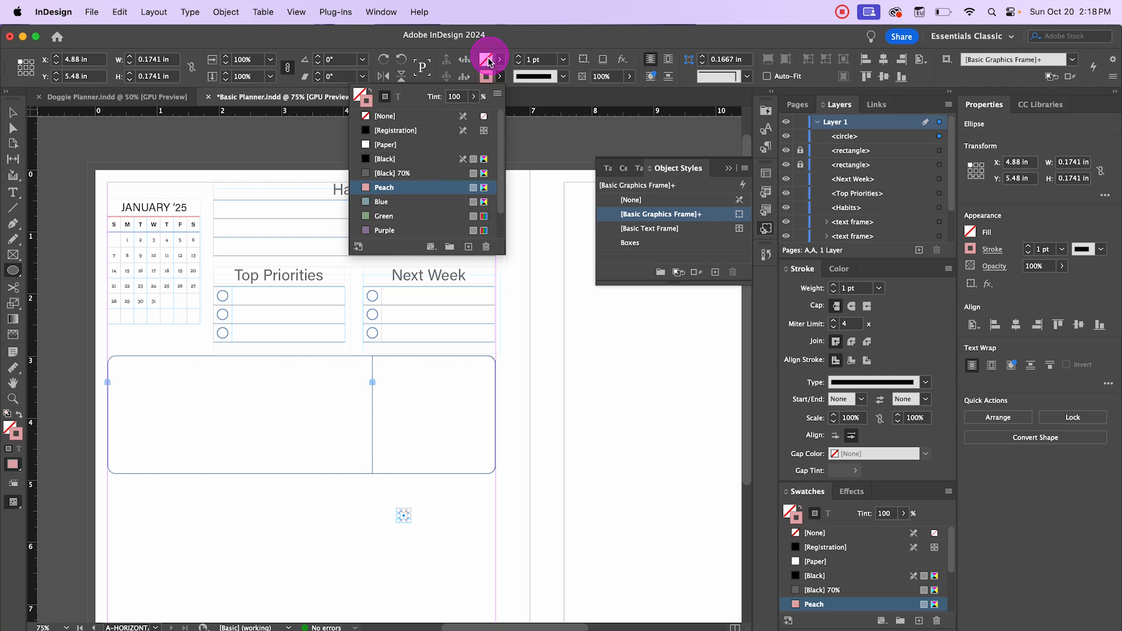
pyautogui.click(20, 416)
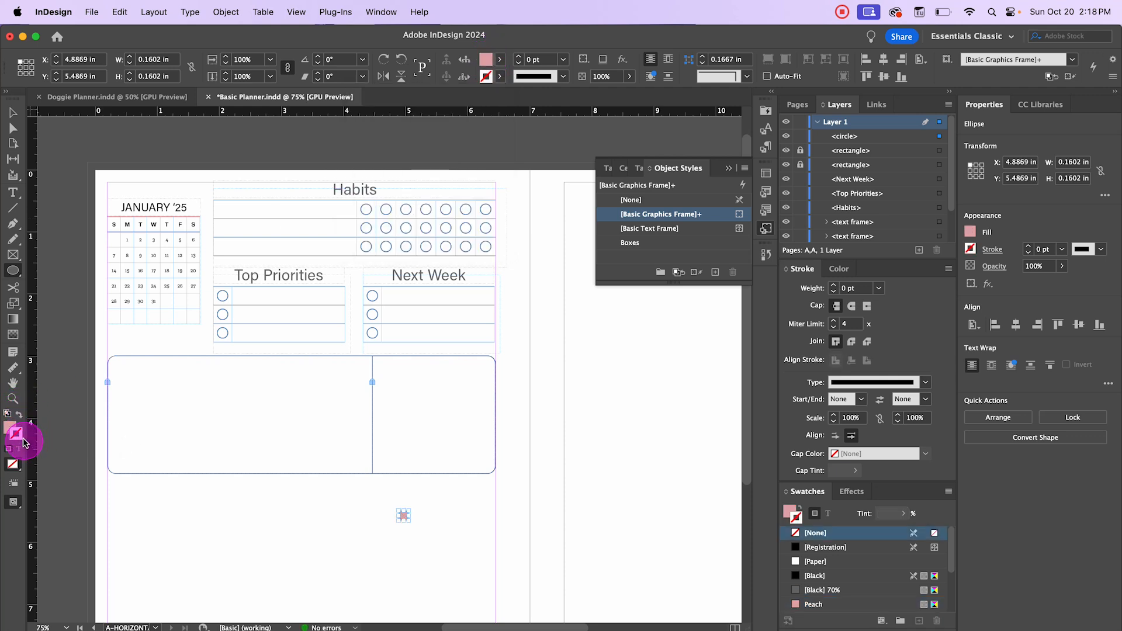
pyautogui.click(376, 503)
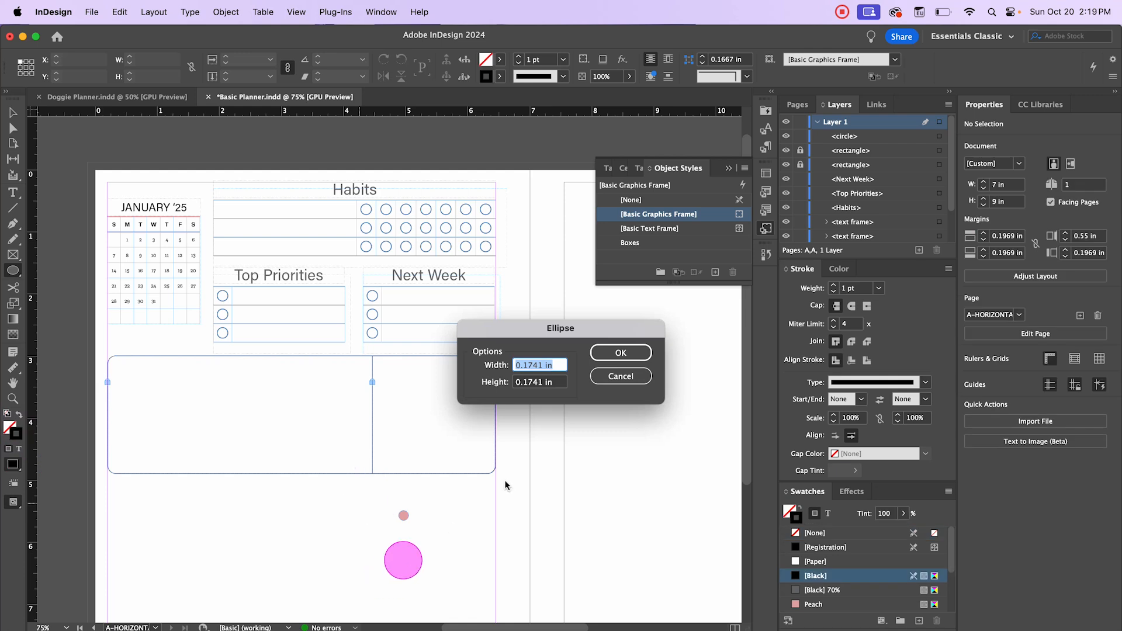
pyautogui.click(621, 375)
# - Move the peach circle into the narrow section at X 4.64 in, Y 3.18 in, and duplicate it directly below at Y 3.5585 in
pyautogui.click(13, 112)
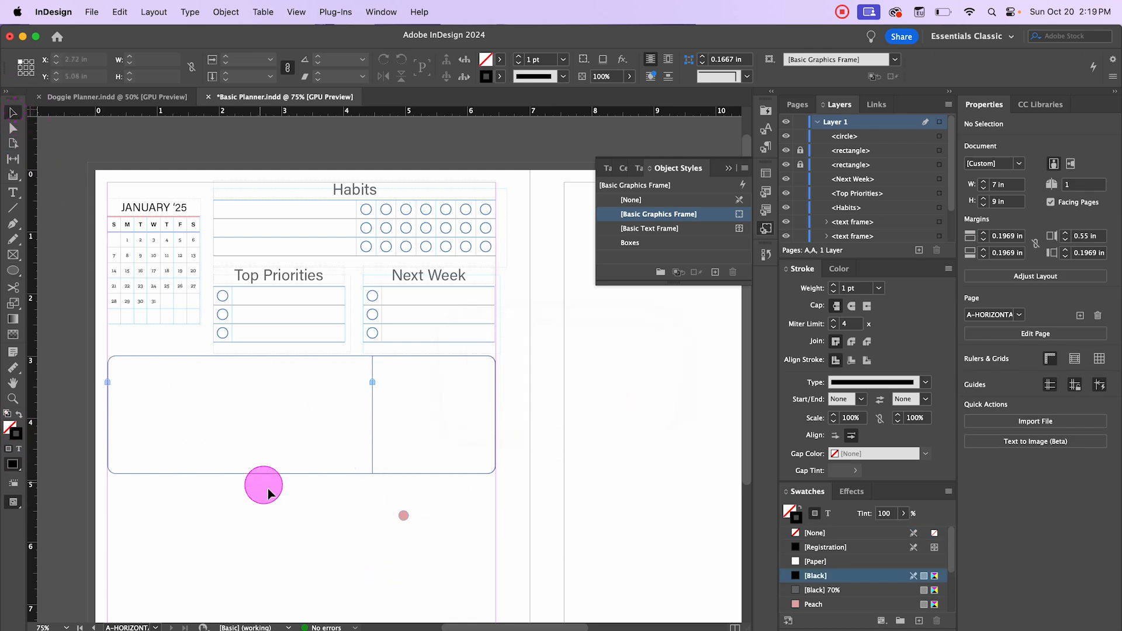
pyautogui.moveTo(403, 515); pyautogui.dragTo(388, 393)
pyautogui.press('super+z')
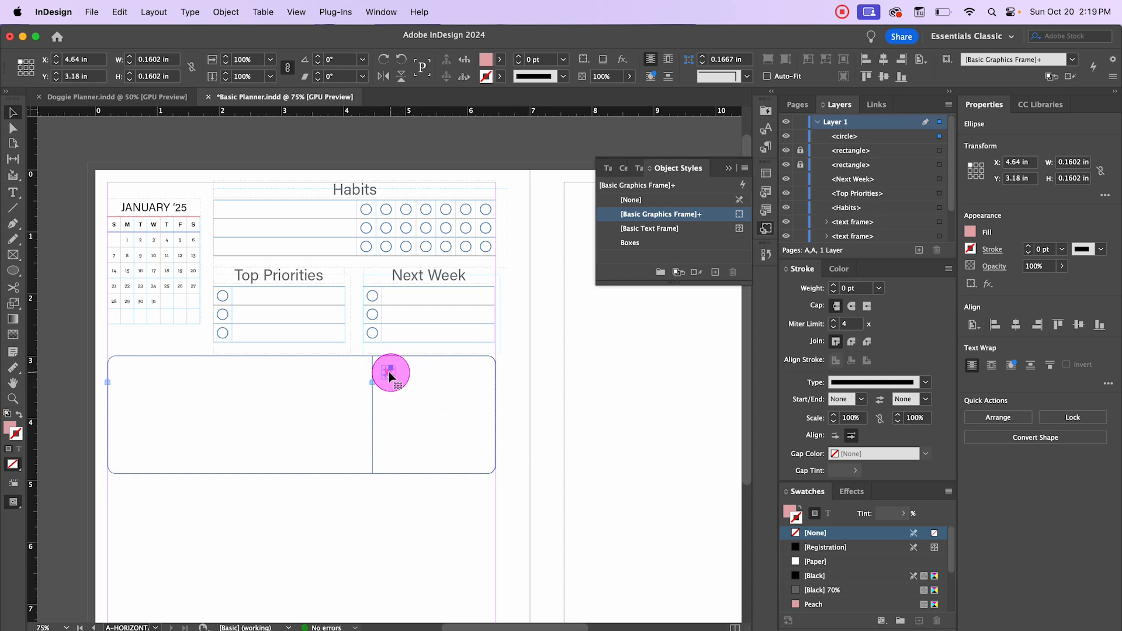
pyautogui.moveTo(389, 376); pyautogui.dragTo(392, 400)
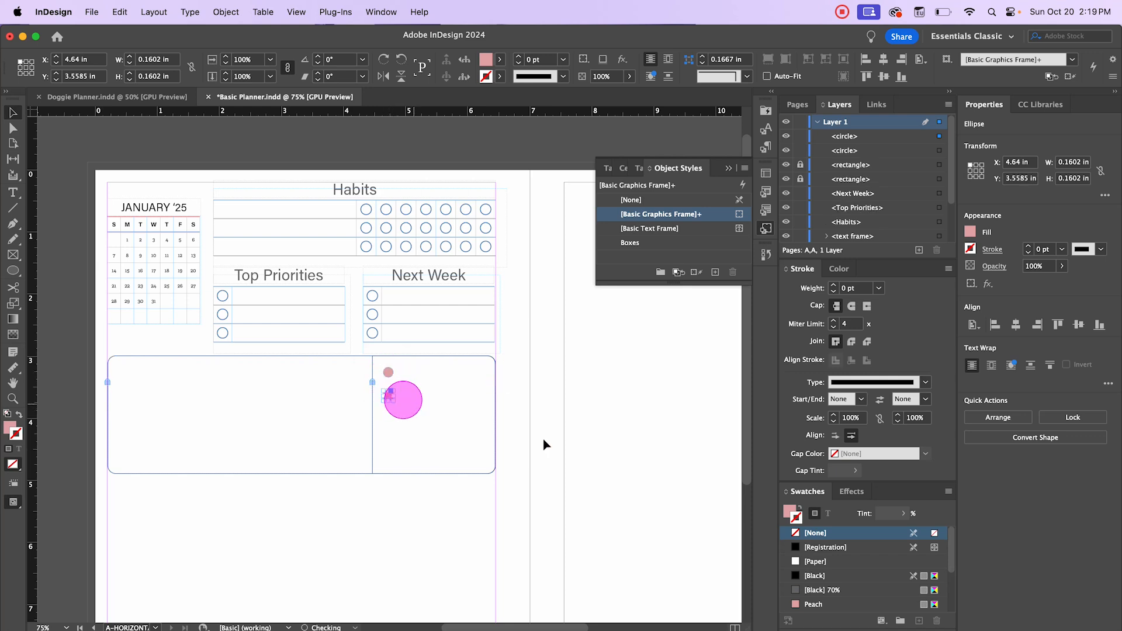
# - Step and Repeat the lower circle with a count of 2, a vertical offset of 0.3785 in and a horizontal offset of 0 in
pyautogui.click(119, 13)
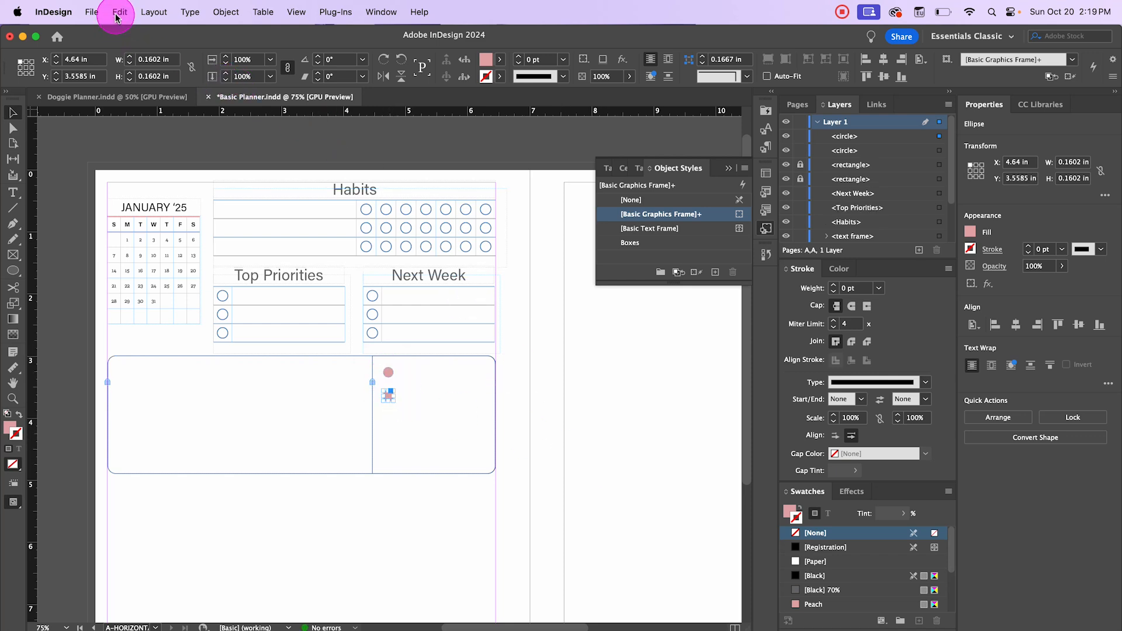
pyautogui.click(154, 187)
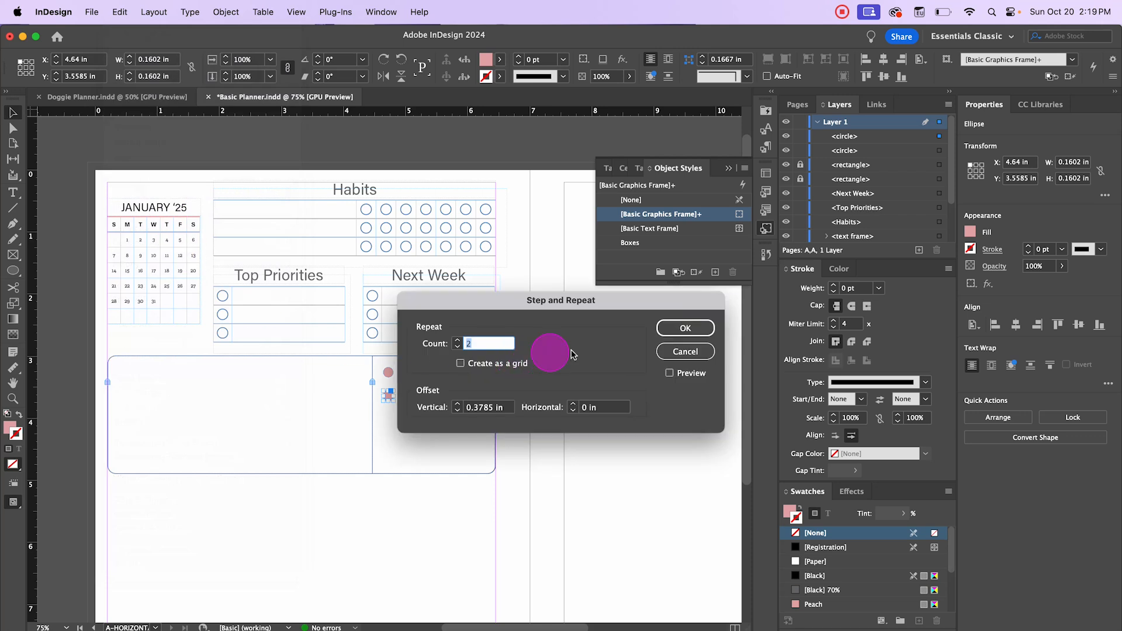
pyautogui.click(671, 332)
pyautogui.click(353, 531)
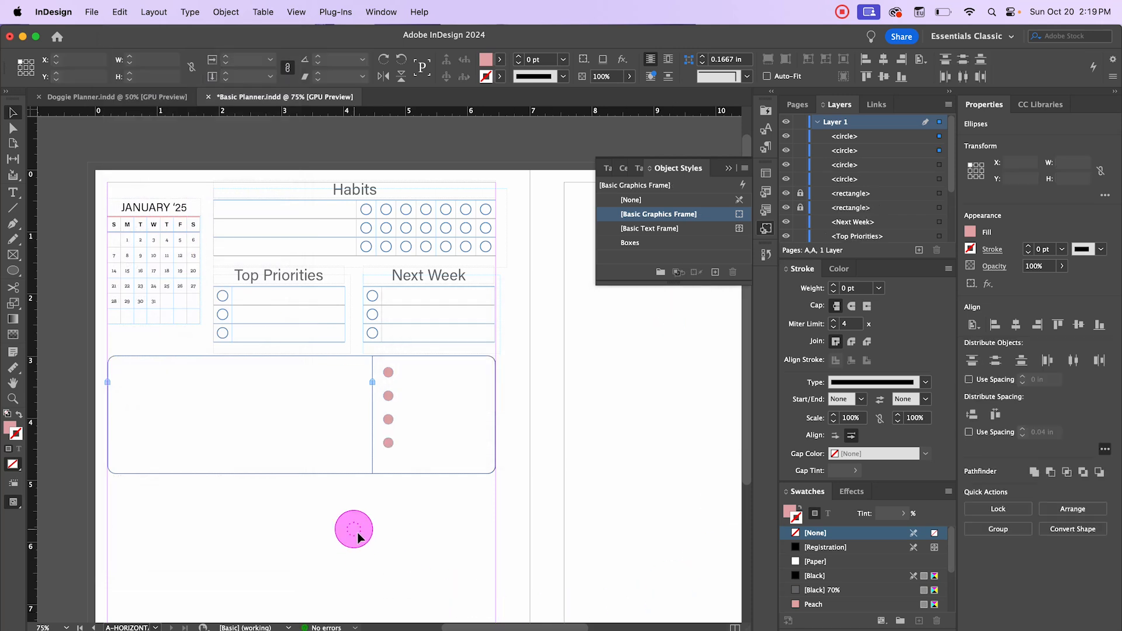
# - Select all four peach circles and nudge them down to Y 3.2356 in
pyautogui.moveTo(386, 357); pyautogui.dragTo(398, 472)
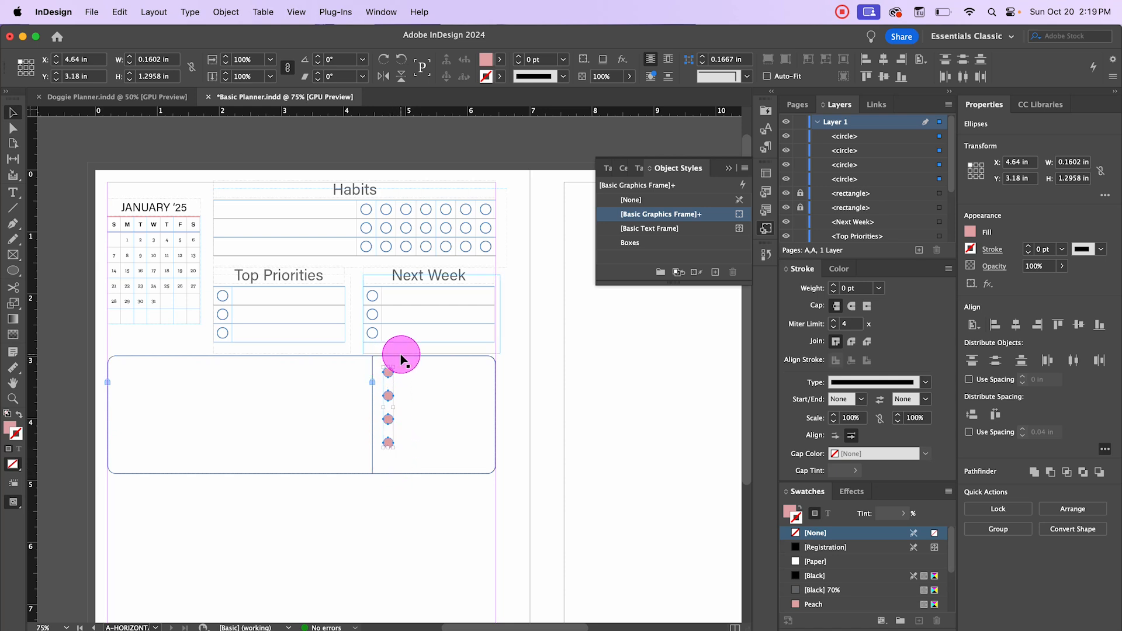
pyautogui.press('Down')
pyautogui.press('Down')
pyautogui.press('Down')
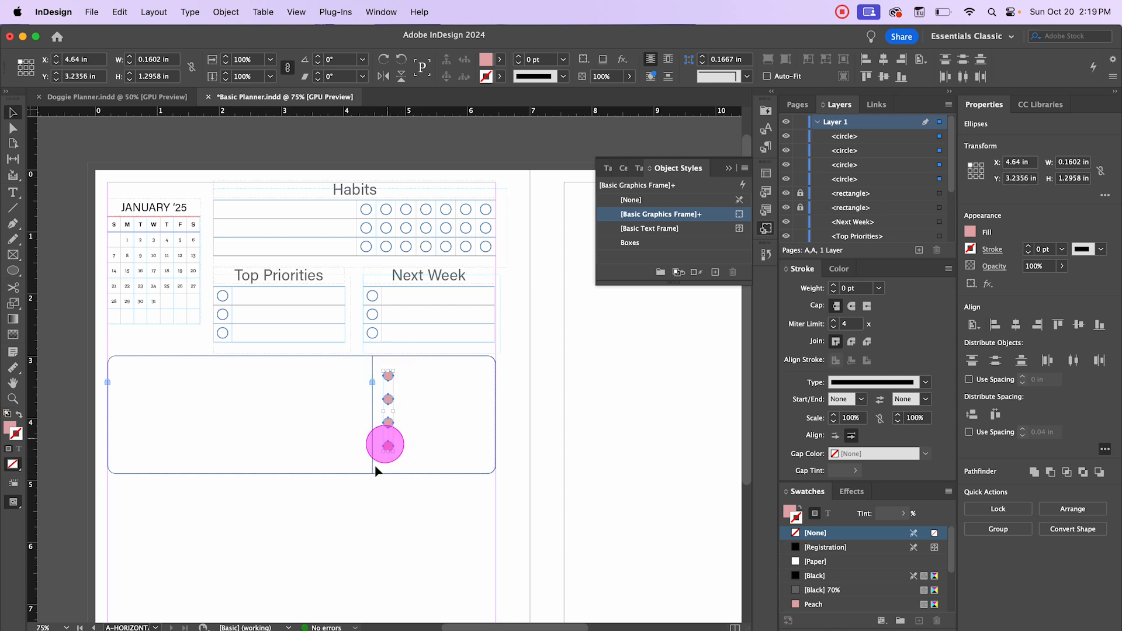
# - Distribute the four circles' vertical spacing at 0.26 in with the top circle as key object, and group them
pyautogui.click(388, 378)
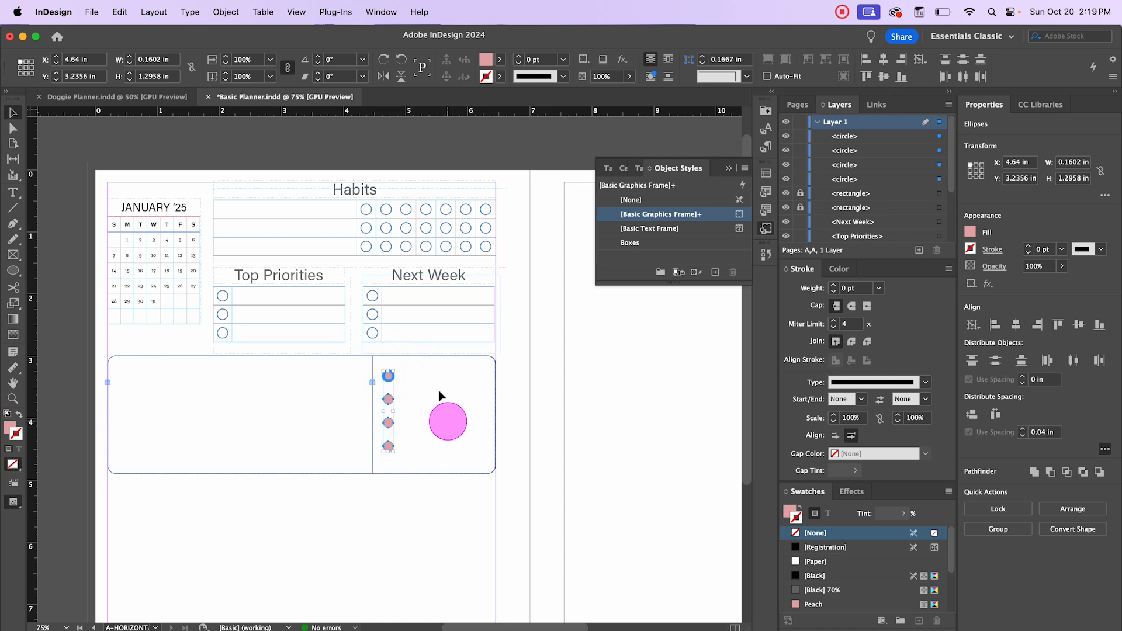
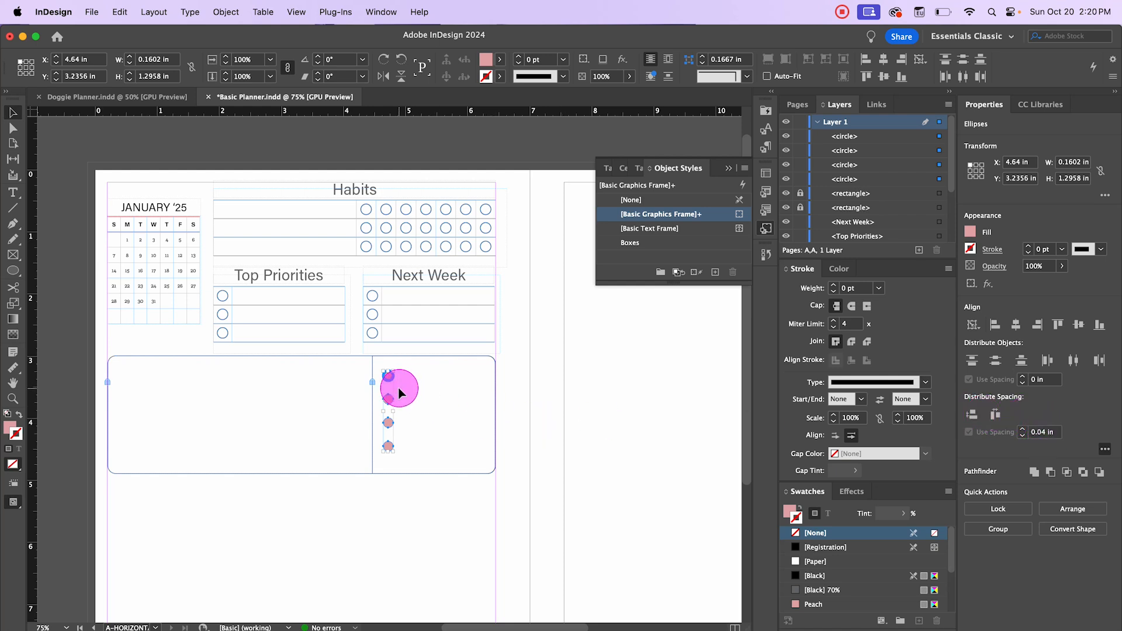
pyautogui.click(1043, 437)
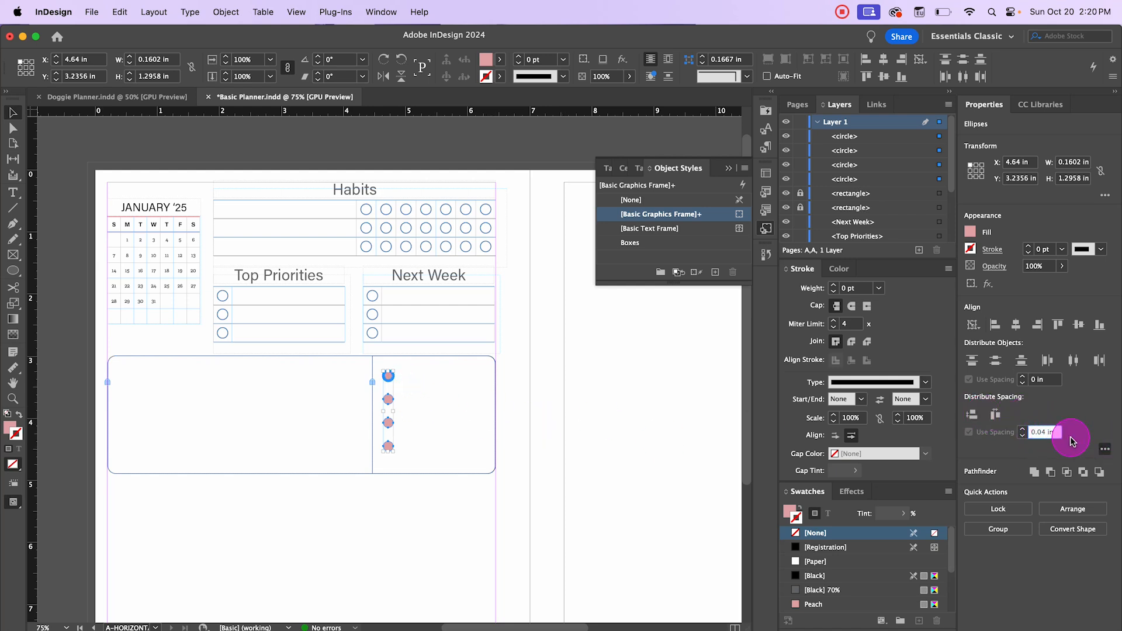
pyautogui.click(971, 416)
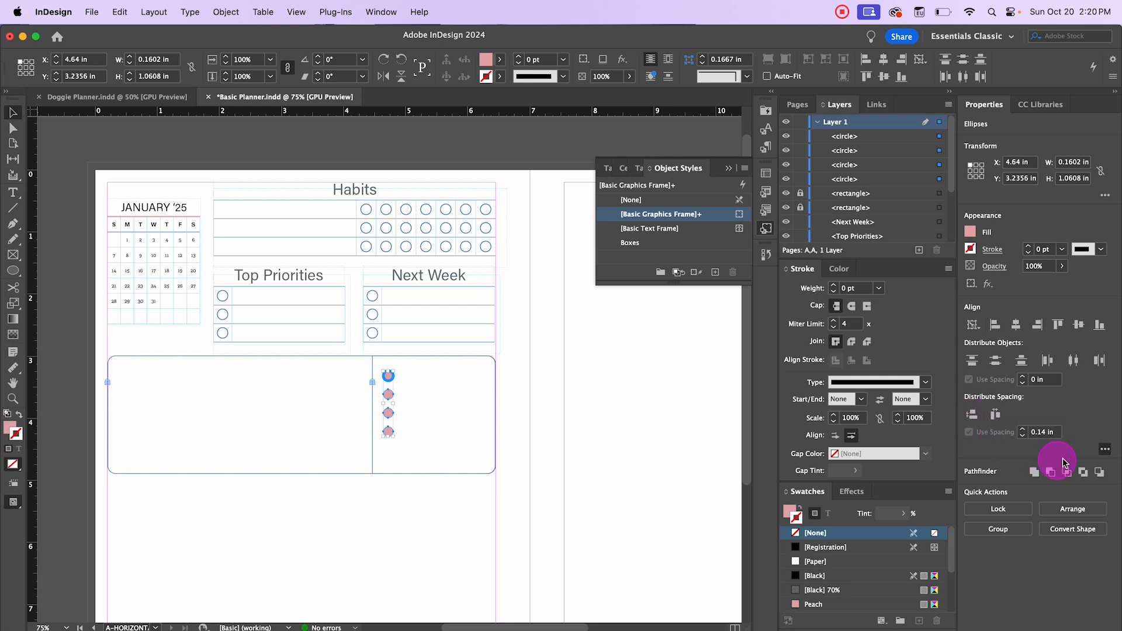
pyautogui.doubleClick(1039, 433)
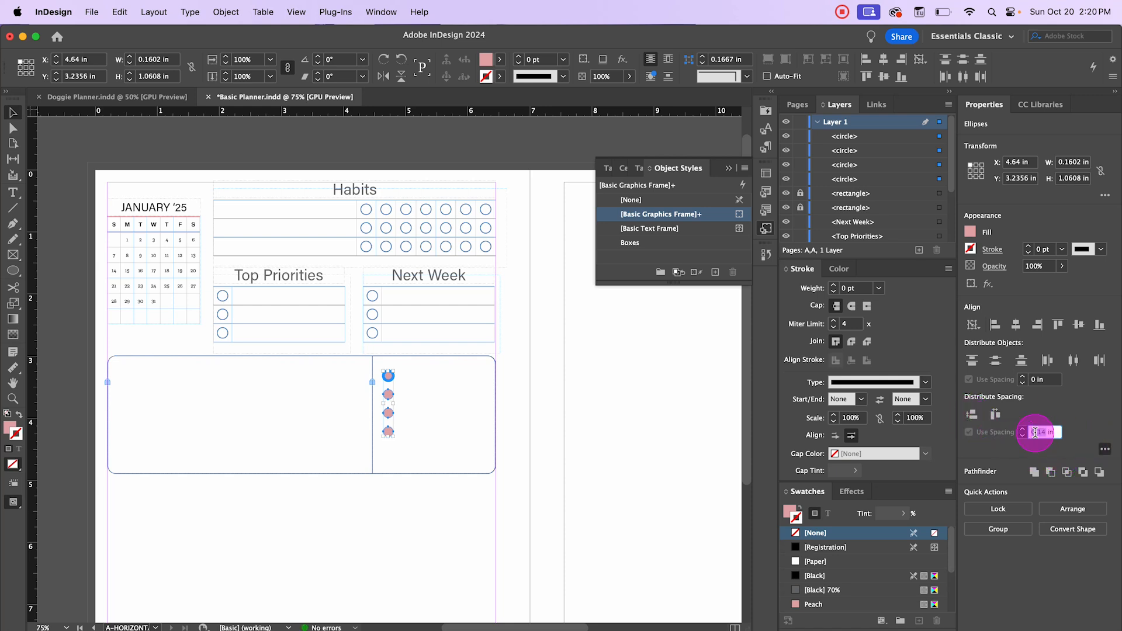
pyautogui.click(1041, 433)
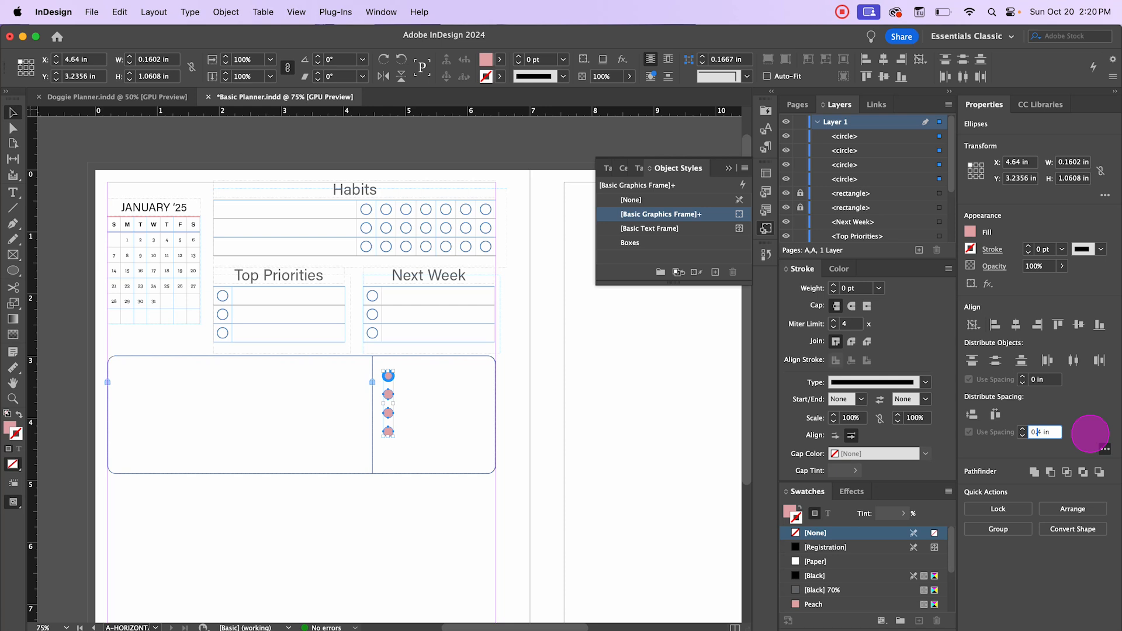
pyautogui.click(972, 416)
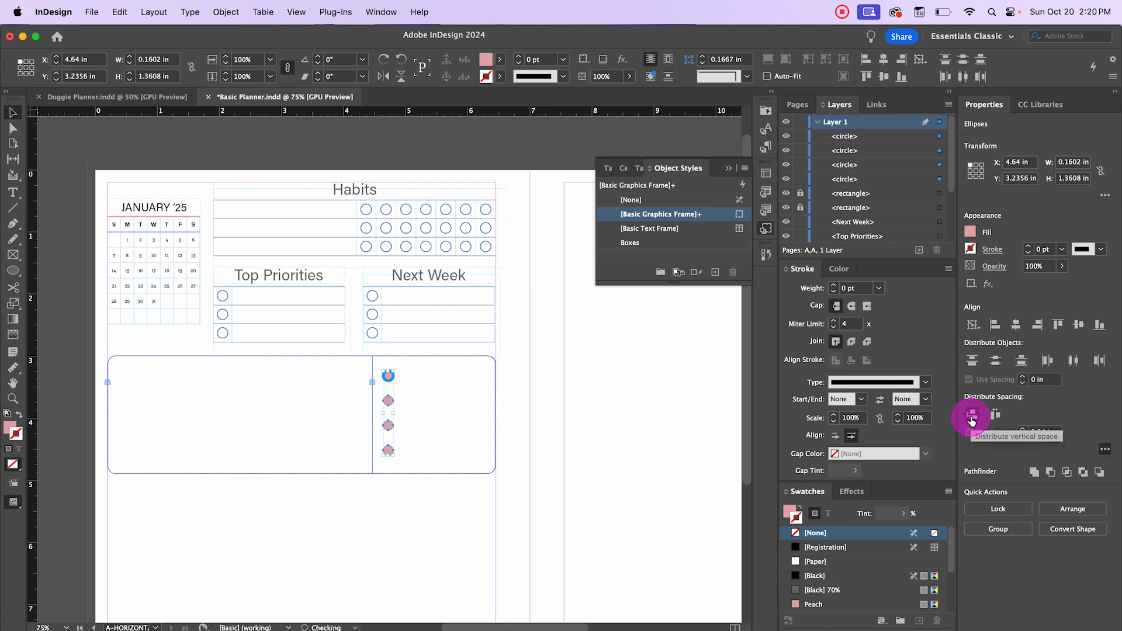
pyautogui.click(1048, 438)
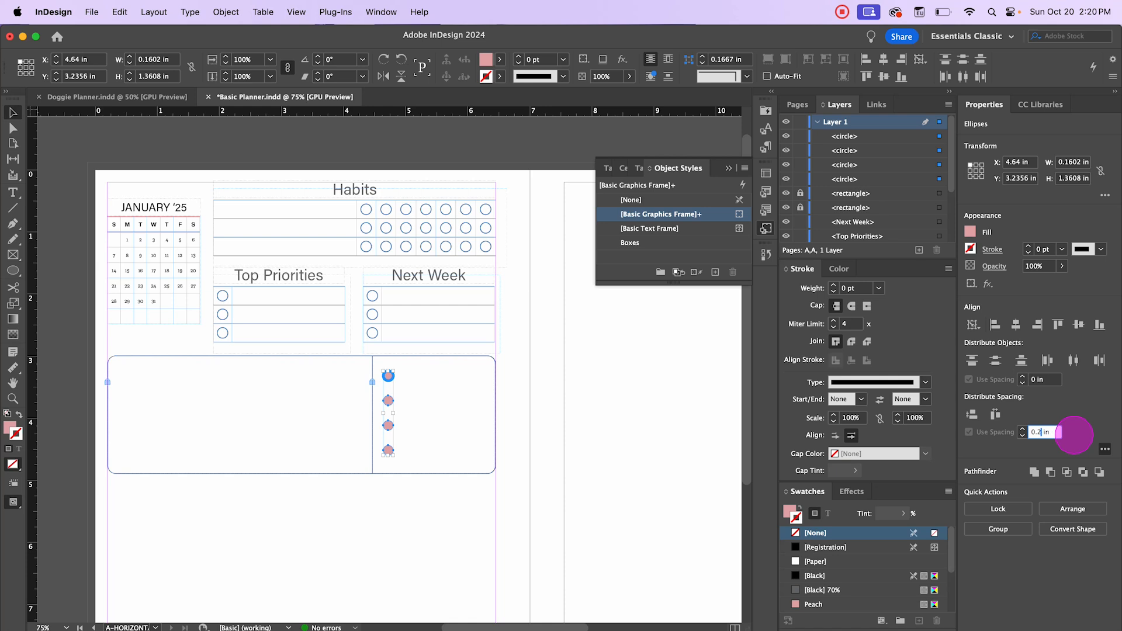
pyautogui.click(973, 414)
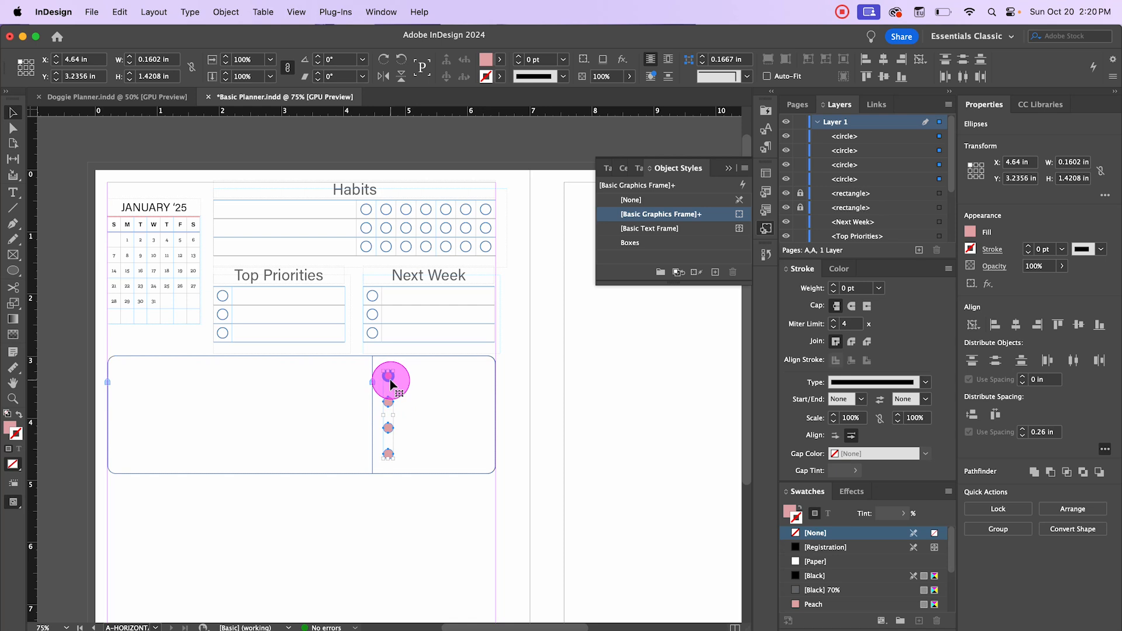
pyautogui.press('super+g')
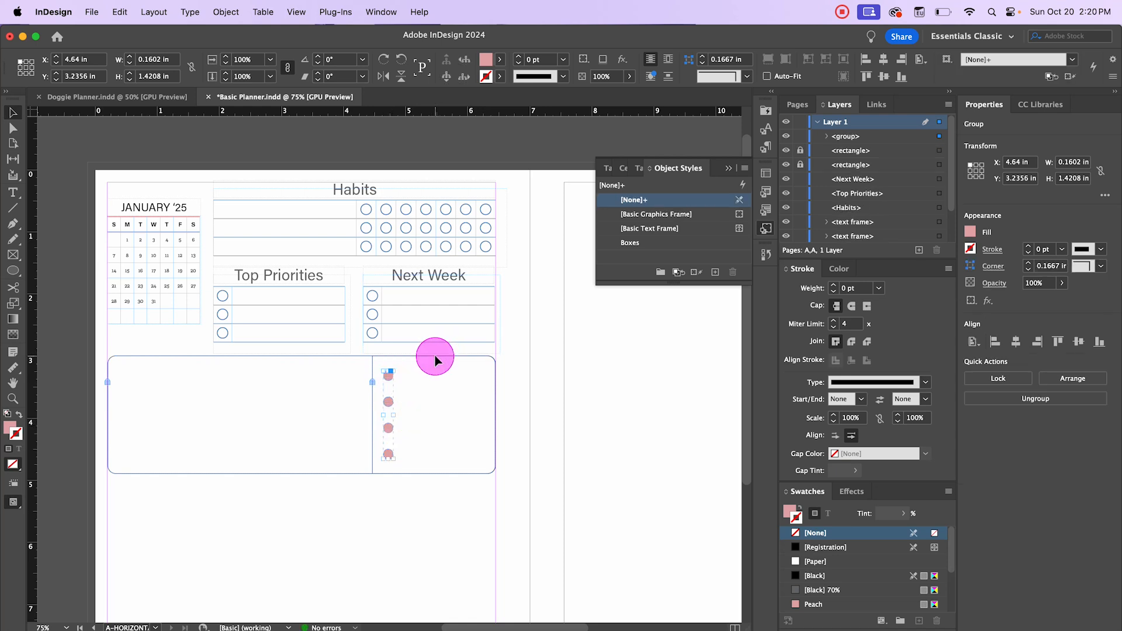
pyautogui.click(529, 373)
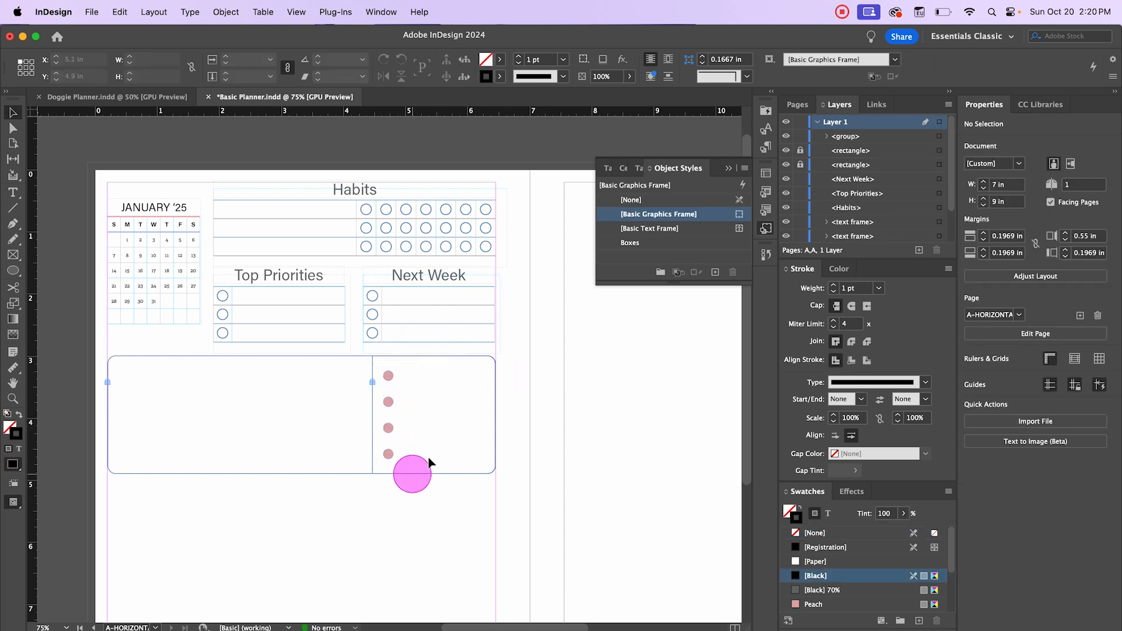
# - Unlock the outer rounded box, align the peach circle group's vertical center to it as key object, and relock the box
pyautogui.click(801, 166)
pyautogui.click(407, 415)
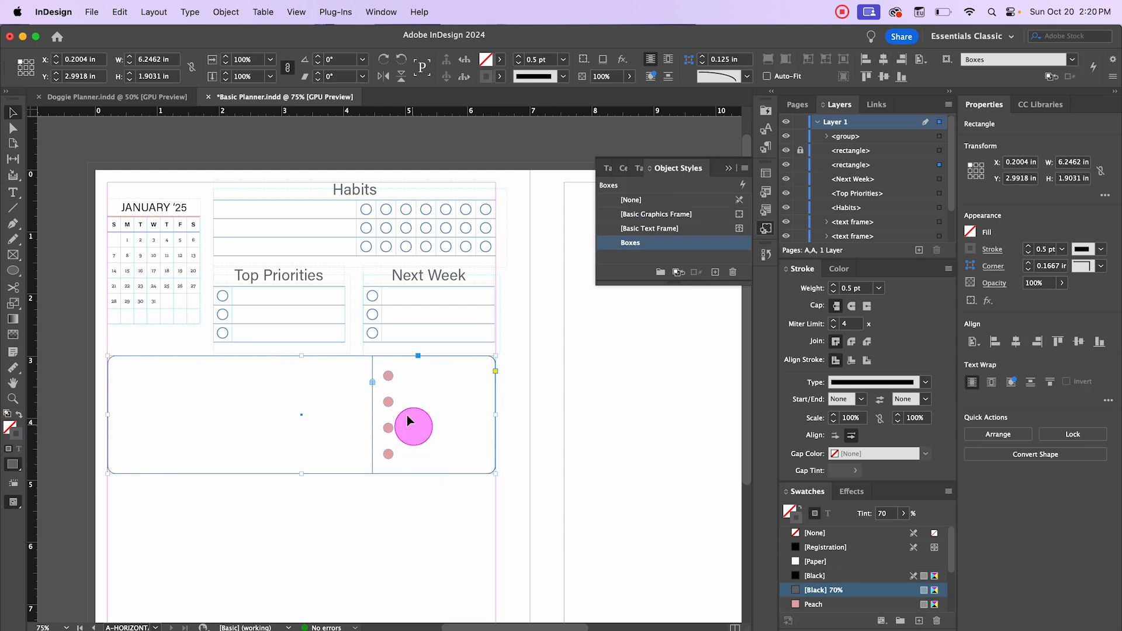
pyautogui.keyDown('shift'); pyautogui.click(388, 377); pyautogui.keyUp('shift')
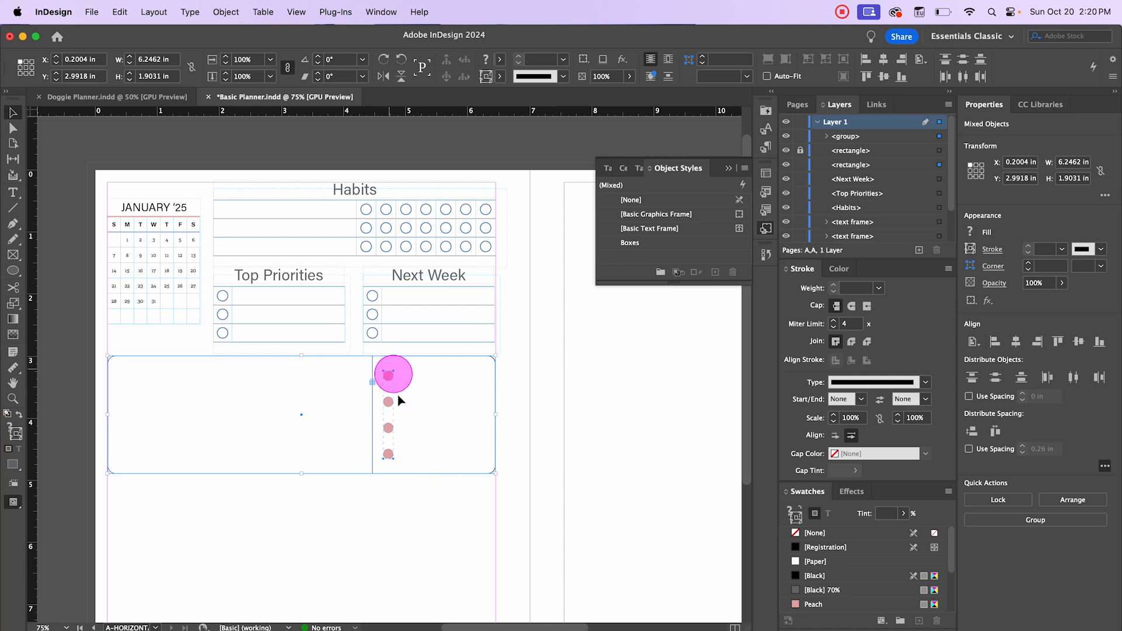
pyautogui.click(405, 501)
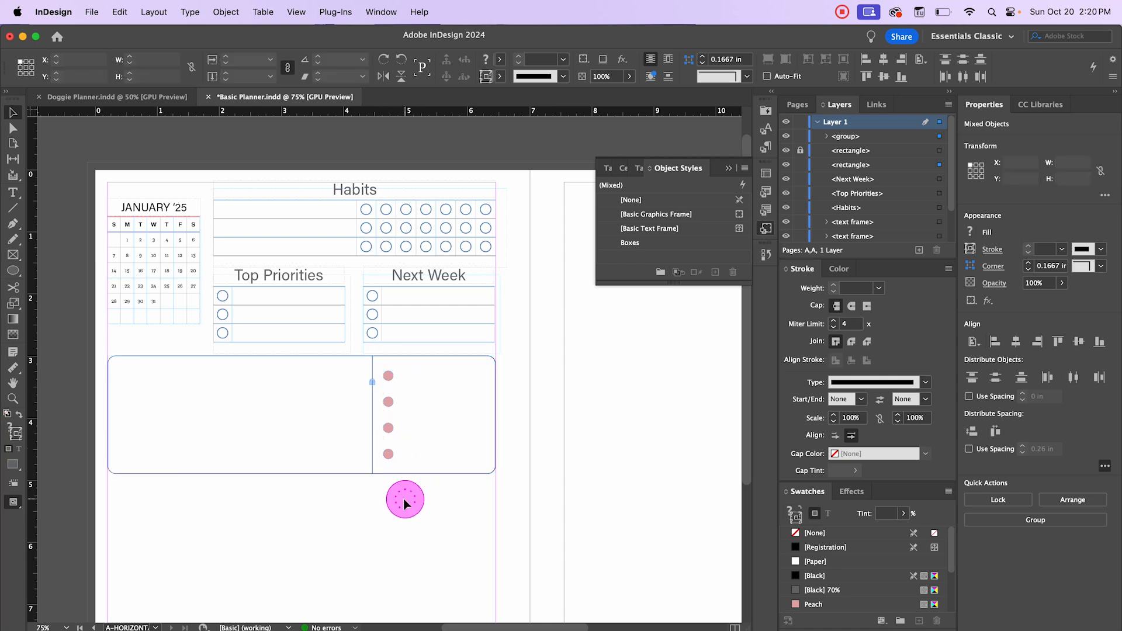
pyautogui.moveTo(409, 529); pyautogui.dragTo(342, 423)
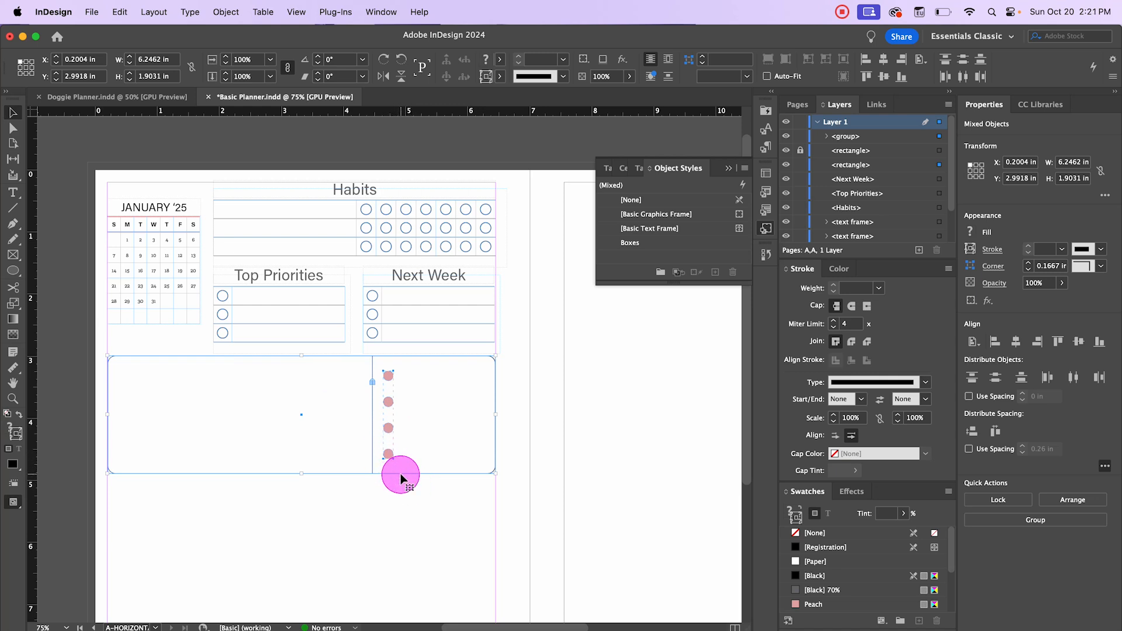
pyautogui.click(400, 474)
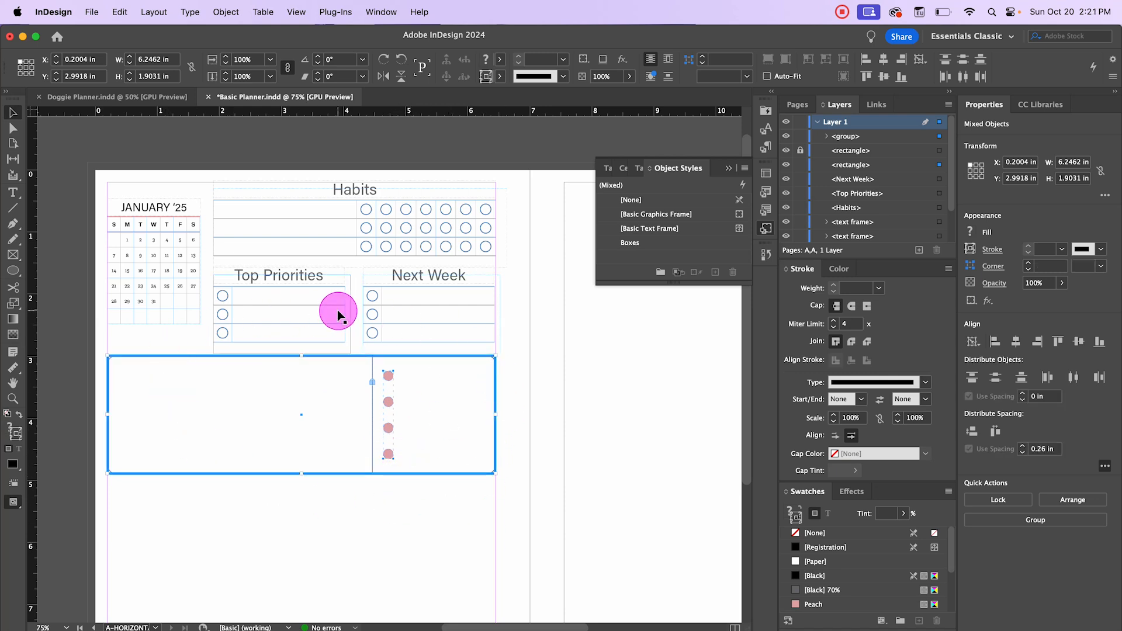
pyautogui.click(886, 79)
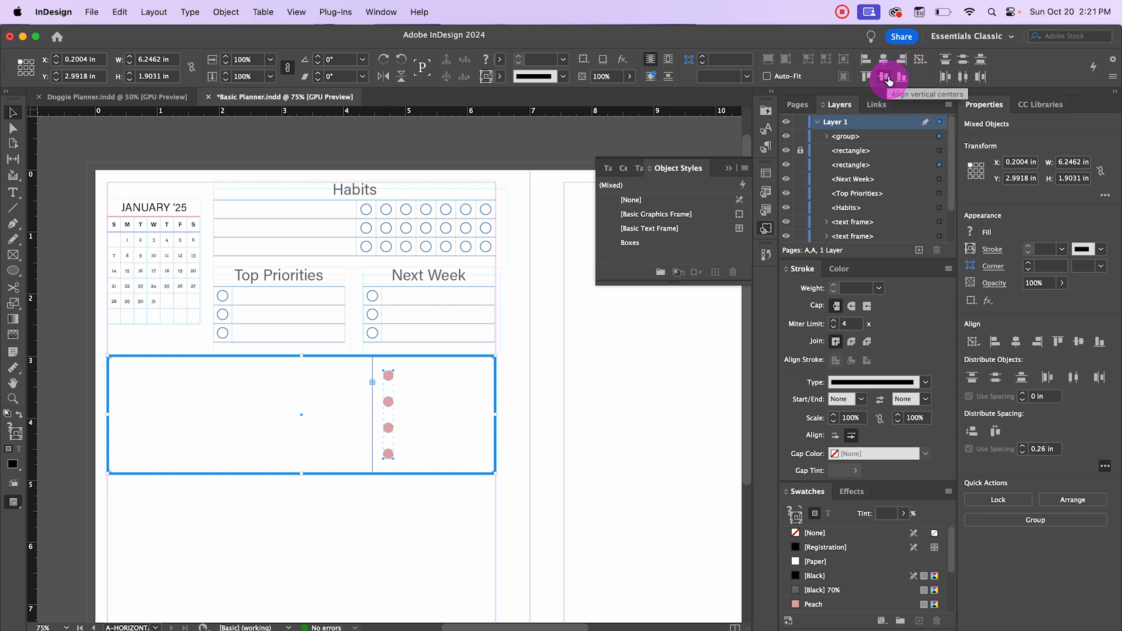
pyautogui.click(545, 442)
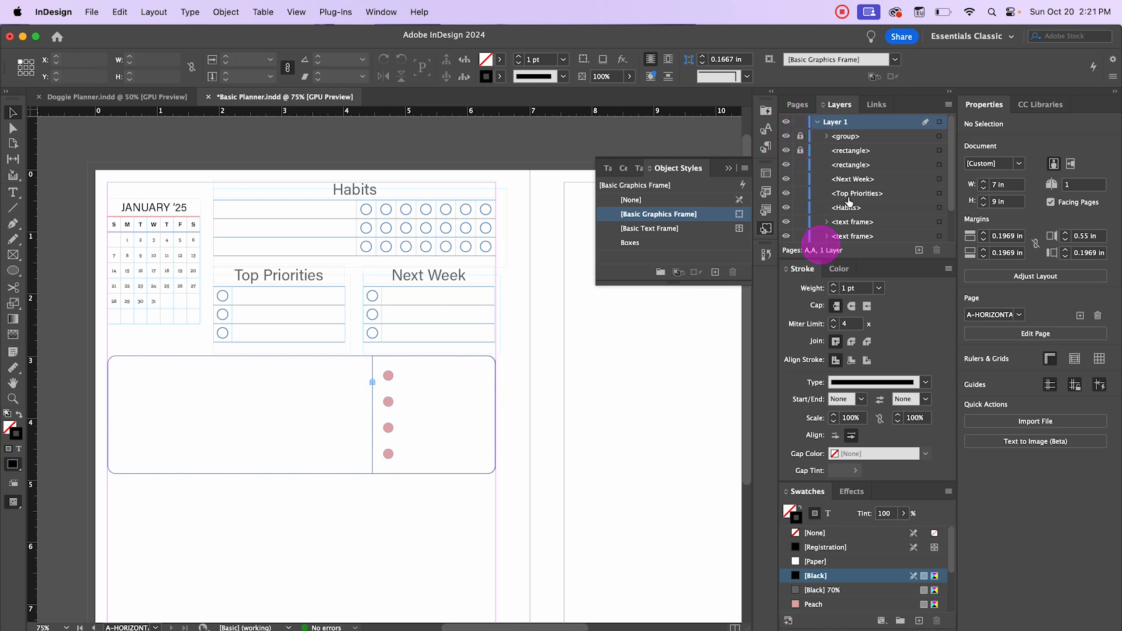
pyautogui.click(801, 164)
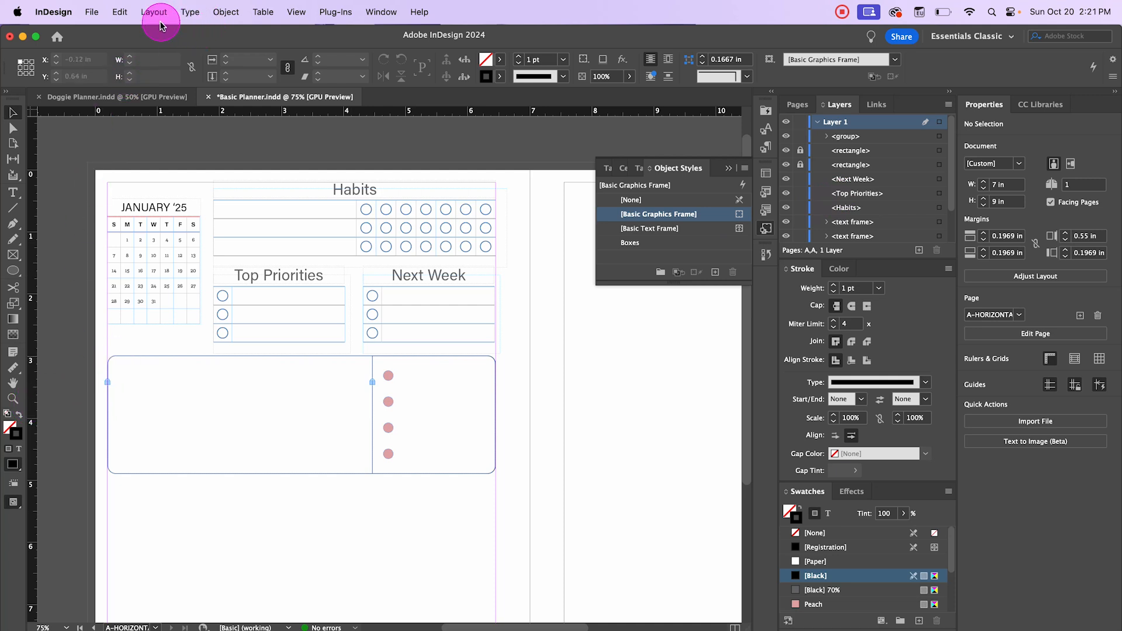
# - Create a 1 in by 0.58 in text frame in the rounded box's upper-left corner with centered text "1" above "Monday"
pyautogui.press('t')
pyautogui.moveTo(113, 361); pyautogui.dragTo(174, 395)
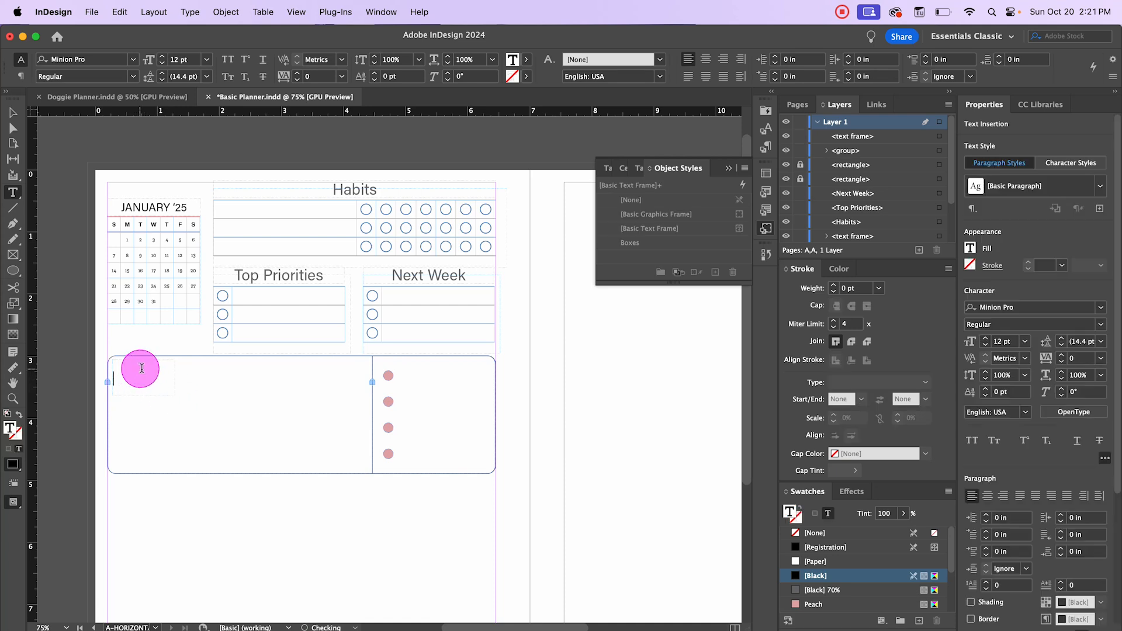
pyautogui.click(986, 497)
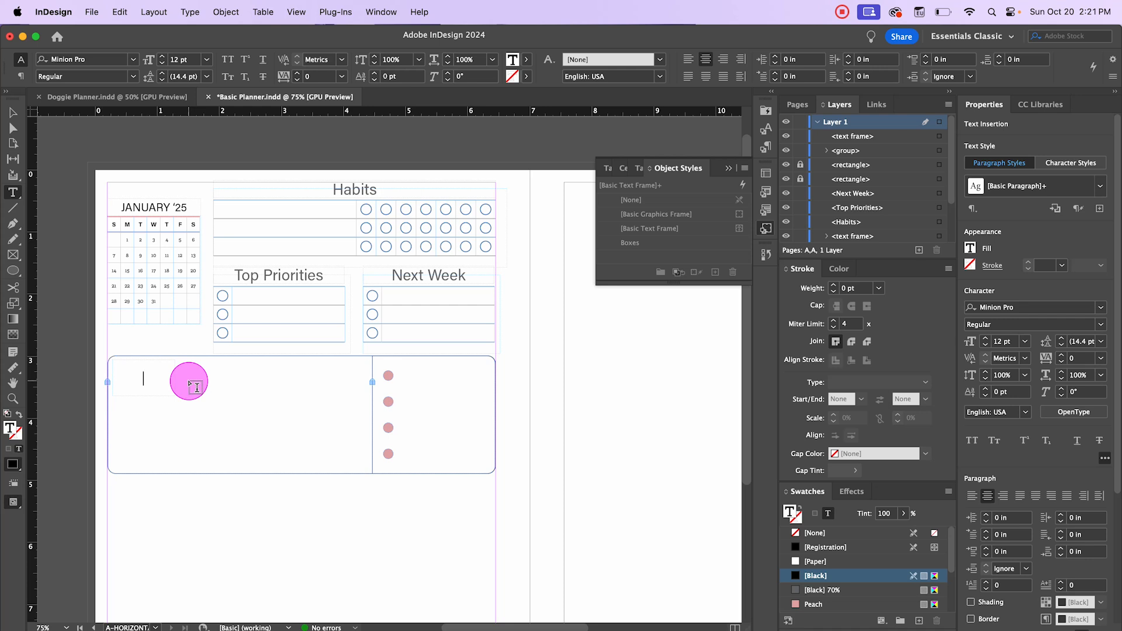
pyautogui.write('1')
pyautogui.press('Escape')
pyautogui.click(205, 511)
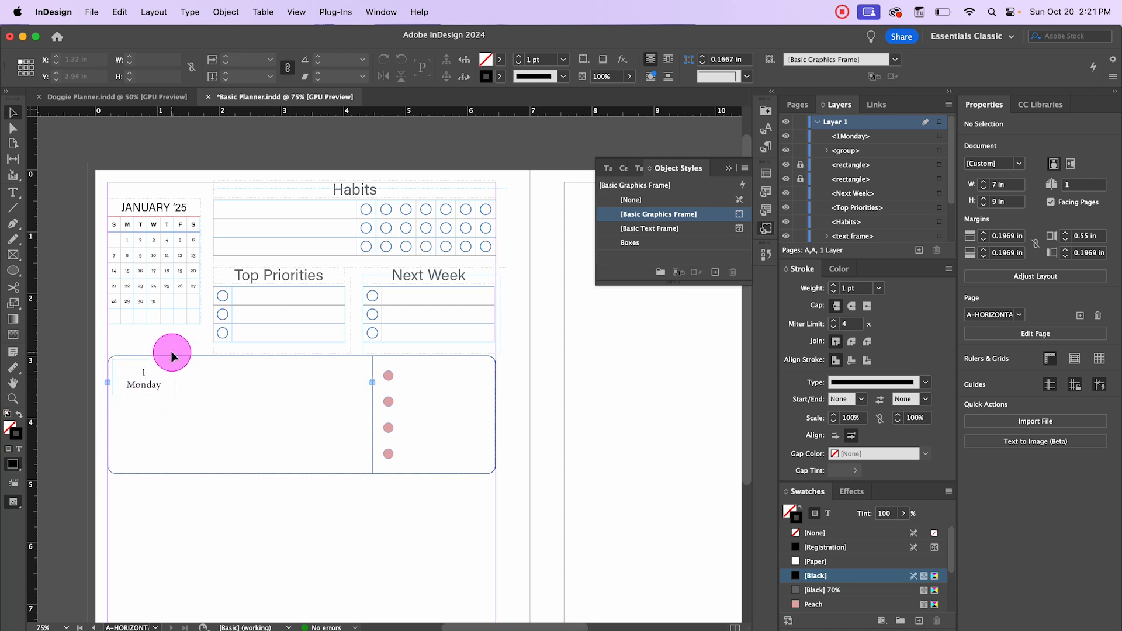
# - Apply the Weekly Layout Days paragraph style to both lines of the "1 Monday" text
pyautogui.doubleClick(147, 383)
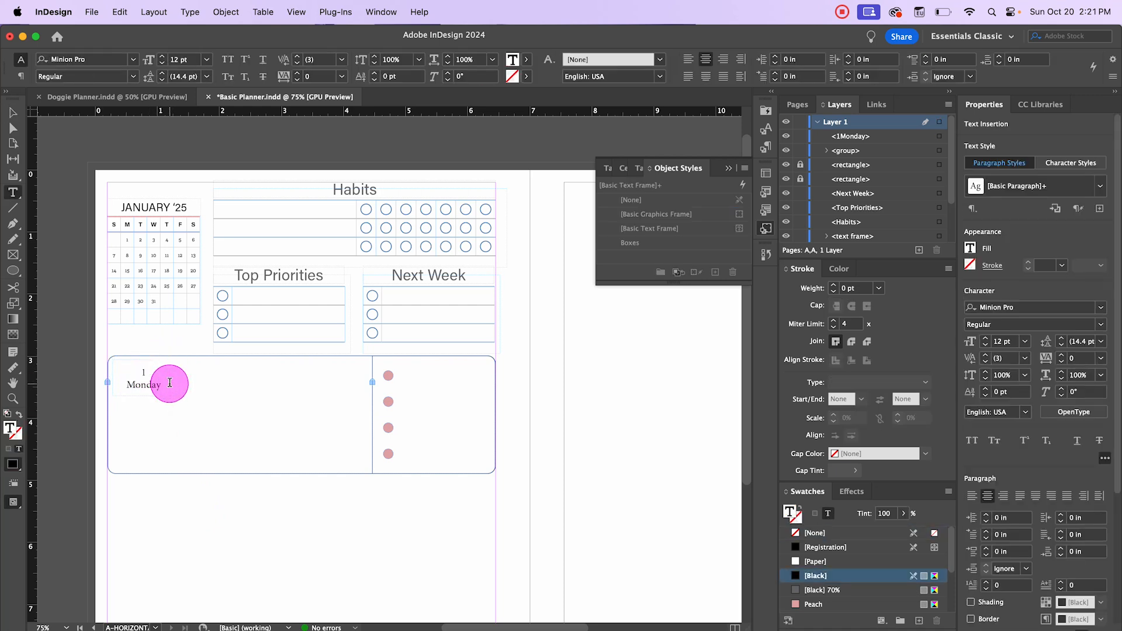
pyautogui.moveTo(170, 382); pyautogui.dragTo(125, 367)
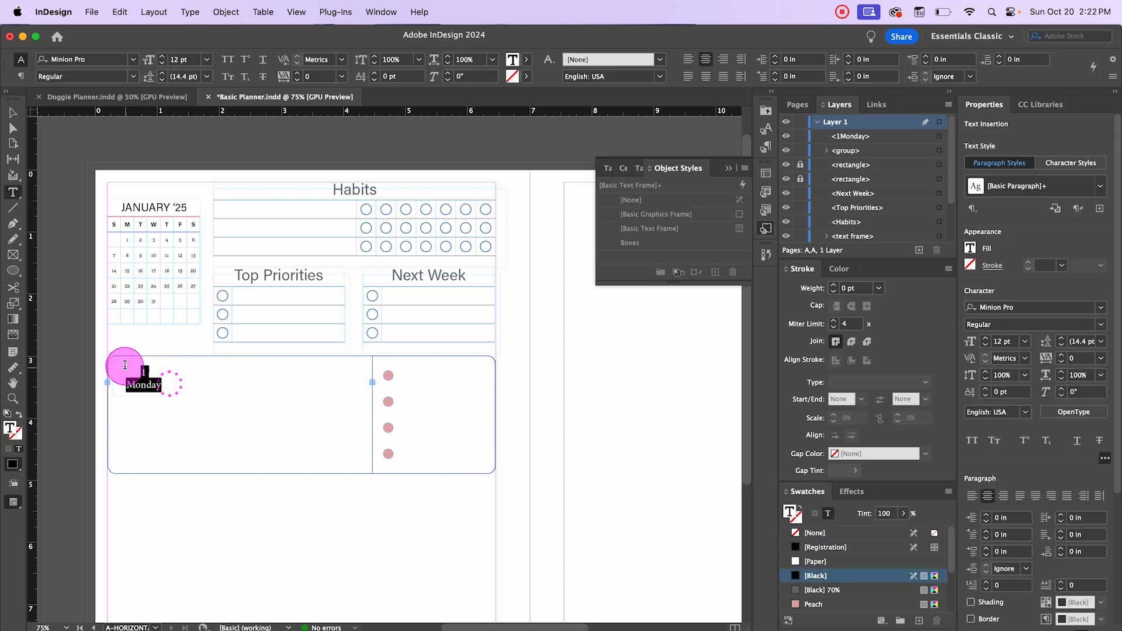
pyautogui.click(766, 147)
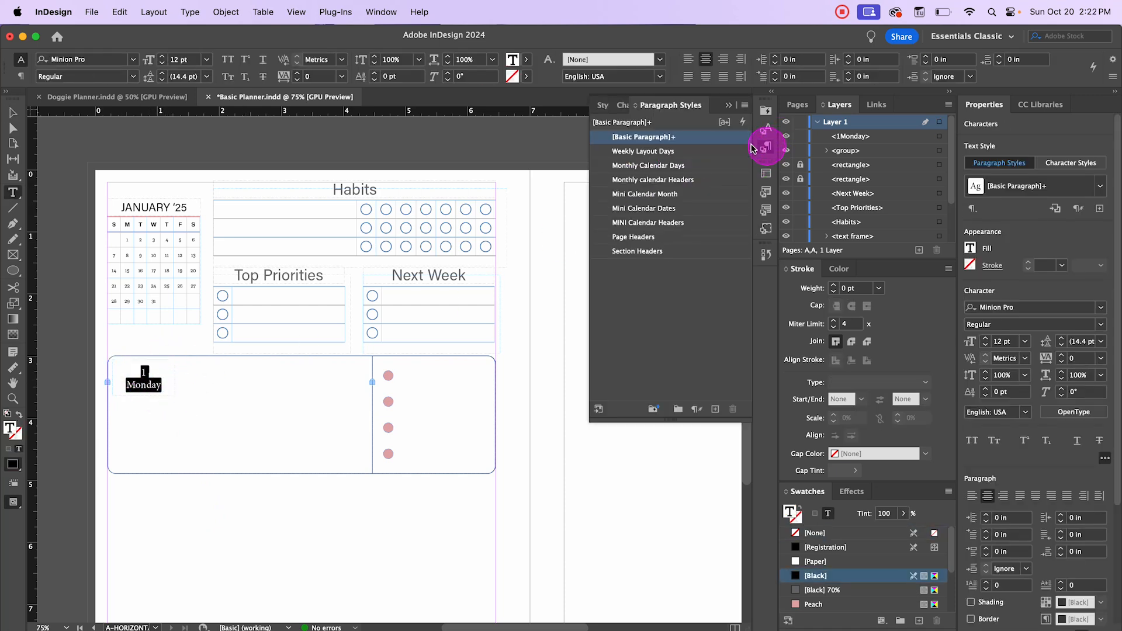
pyautogui.click(641, 153)
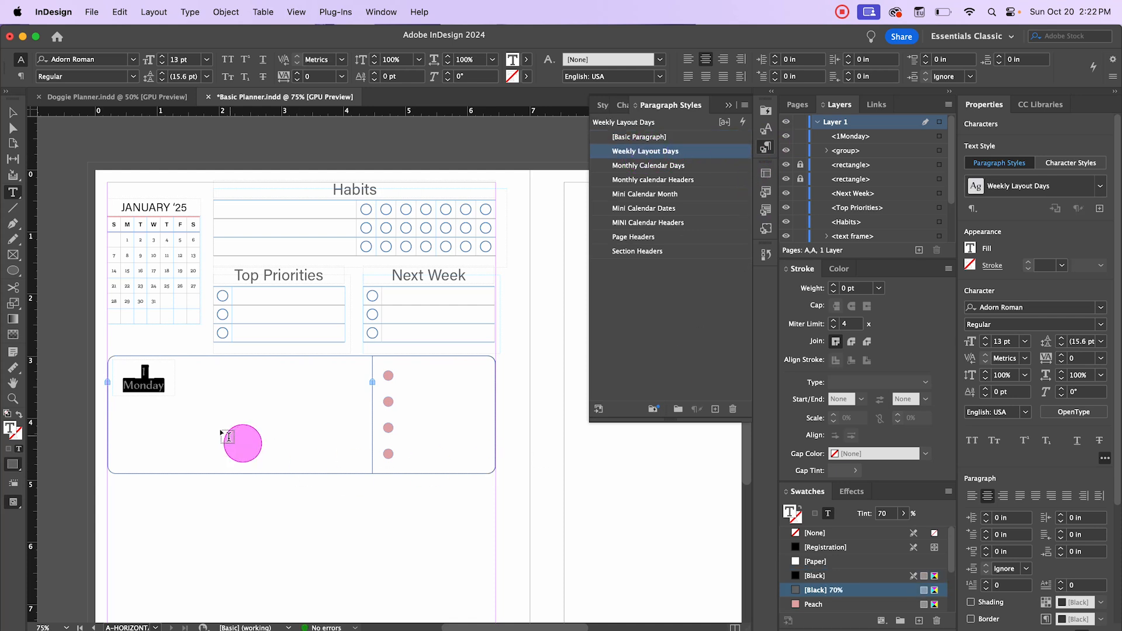
pyautogui.click(7, 116)
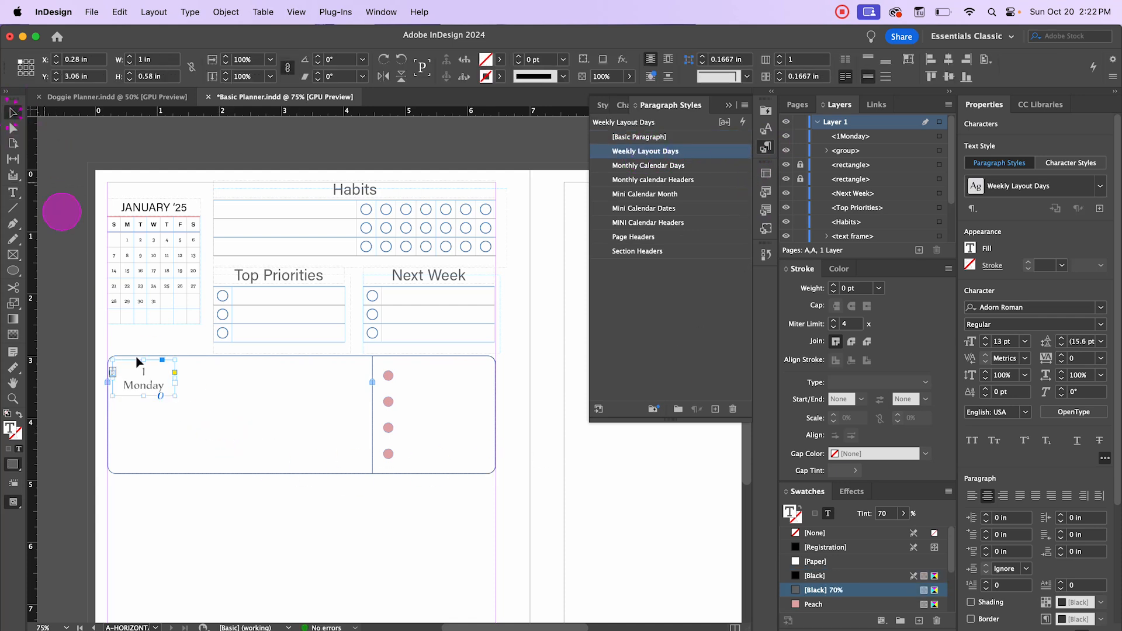
pyautogui.click(184, 529)
# - Fit the "1 Monday" frame into the box's upper-left corner, 0.9196 in wide at X 0.2004 in, Y 2.9567 in
pyautogui.moveTo(146, 386); pyautogui.dragTo(166, 378)
pyautogui.click(163, 538)
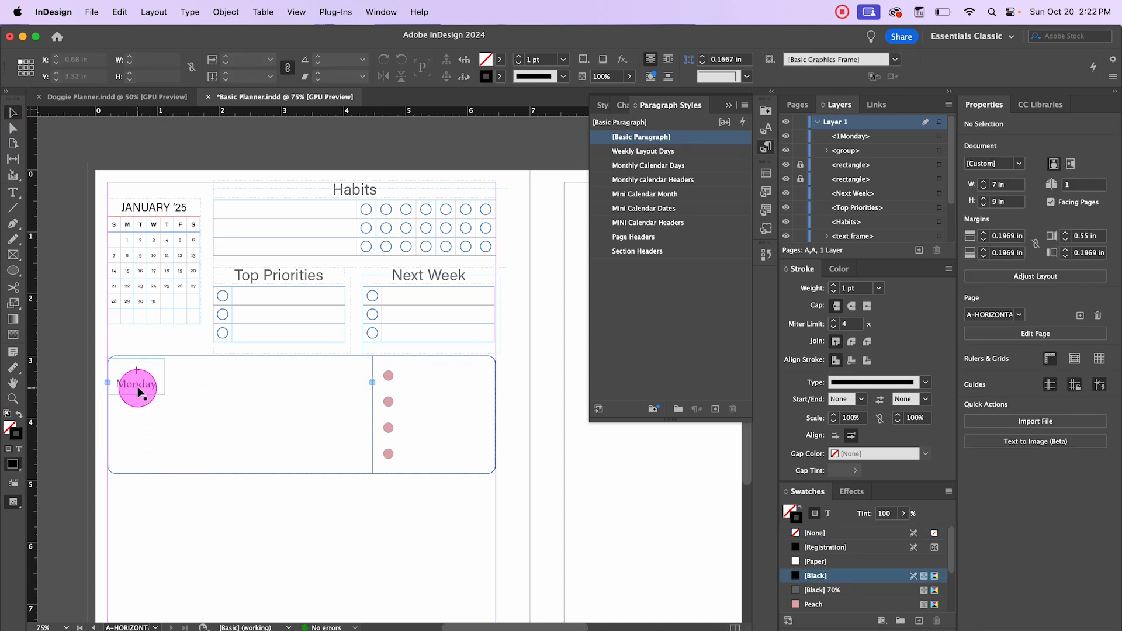
pyautogui.click(140, 390)
pyautogui.press('Up')
pyautogui.press('Up')
pyautogui.press('Up')
pyautogui.press('Up')
pyautogui.press('Up')
pyautogui.press('Up')
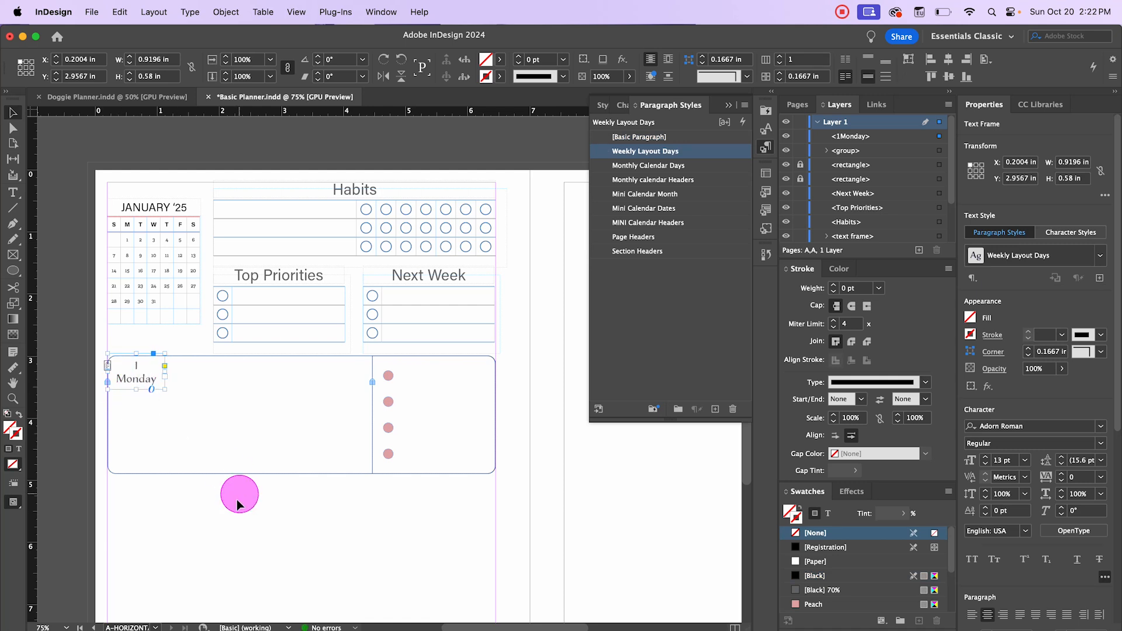
pyautogui.click(239, 504)
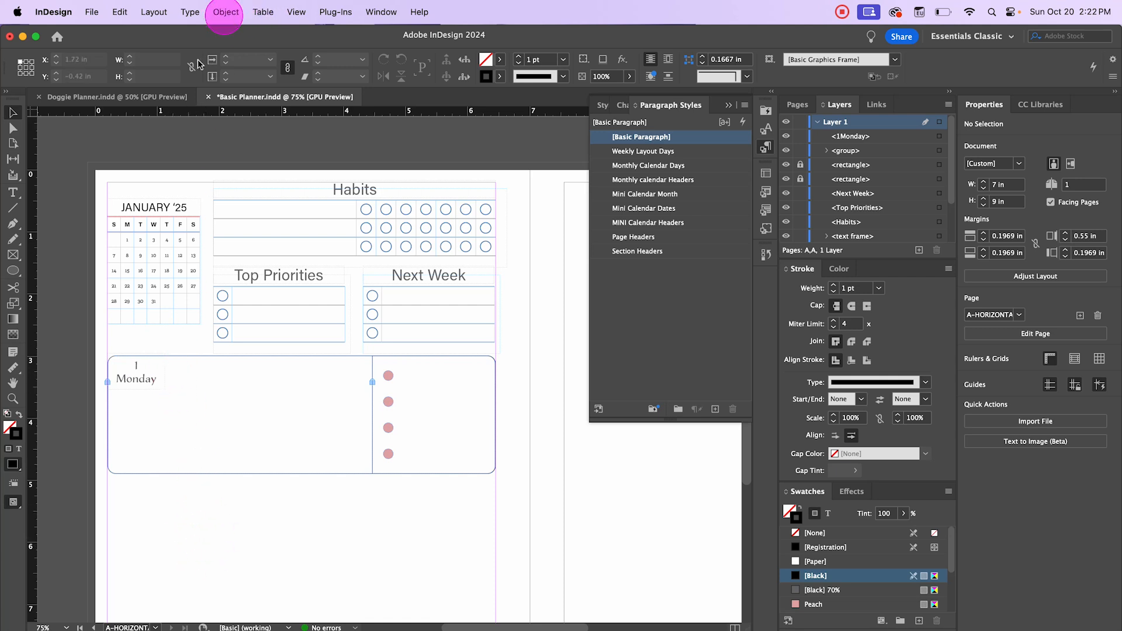
# - Create a table with 4 body rows and 2 columns, filling the wide section of the rounded box
pyautogui.click(264, 12)
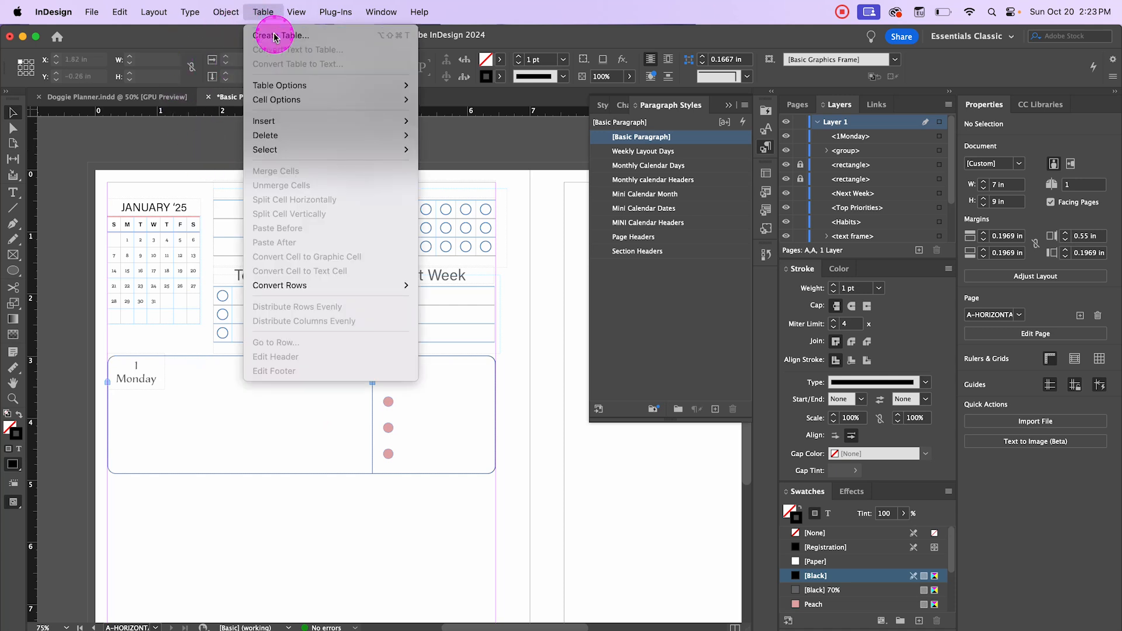
pyautogui.click(270, 35)
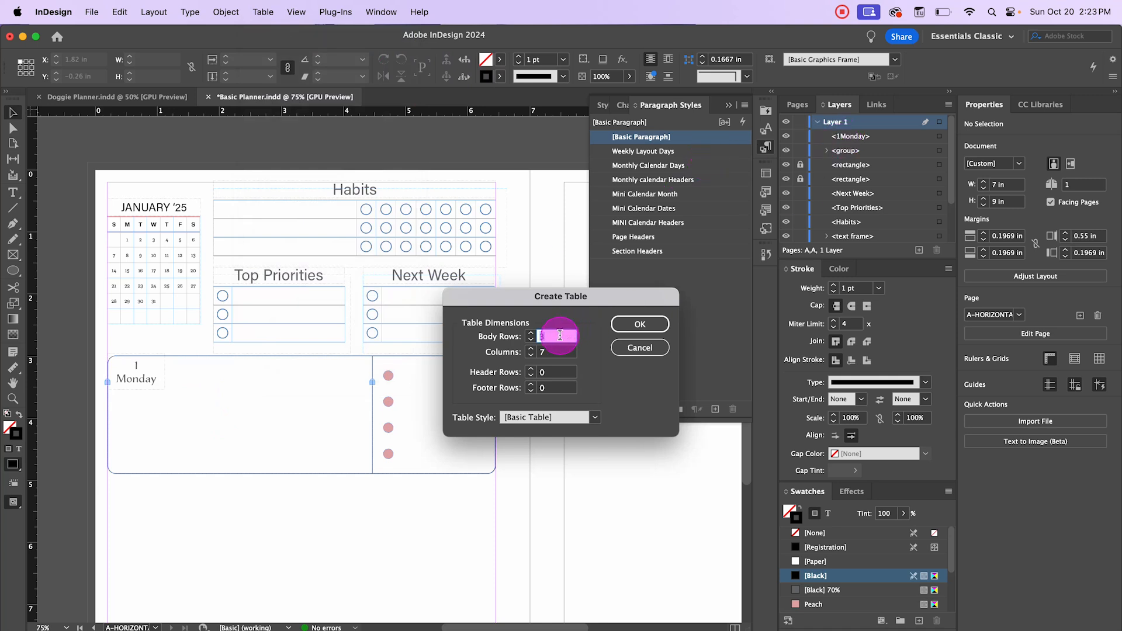
pyautogui.write('5')
pyautogui.click(562, 355)
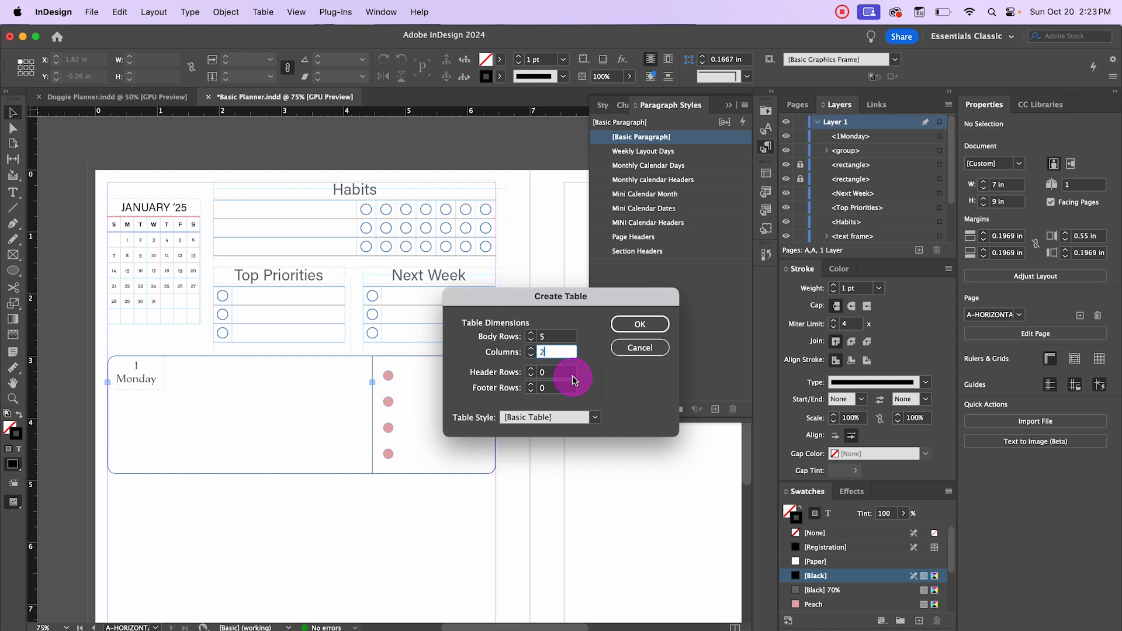
pyautogui.write('2')
pyautogui.click(554, 339)
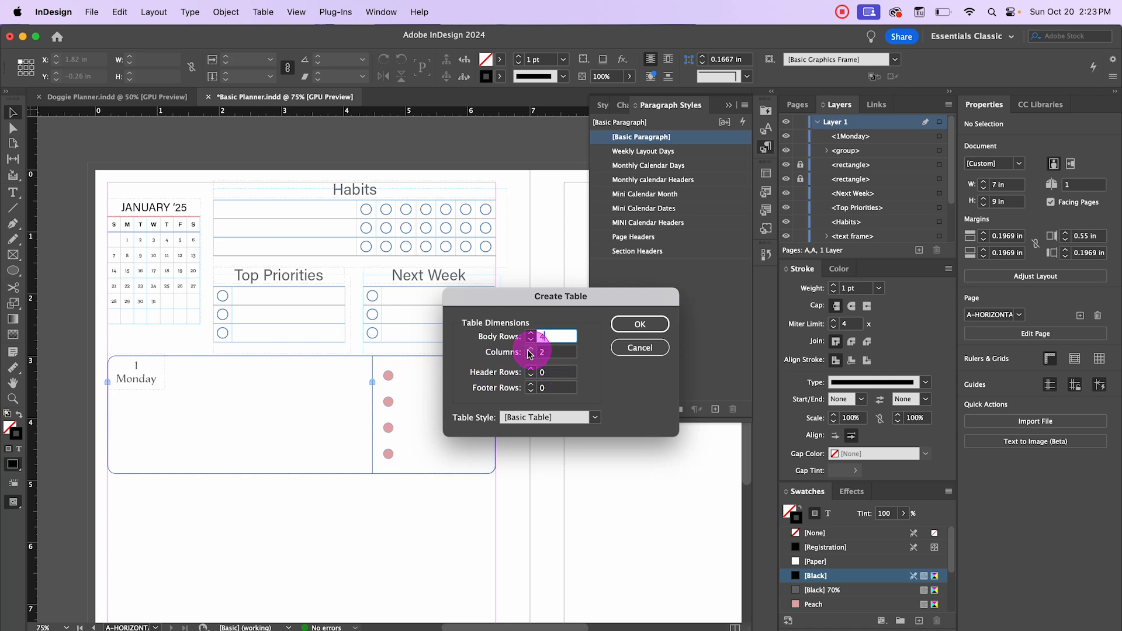
pyautogui.click(627, 327)
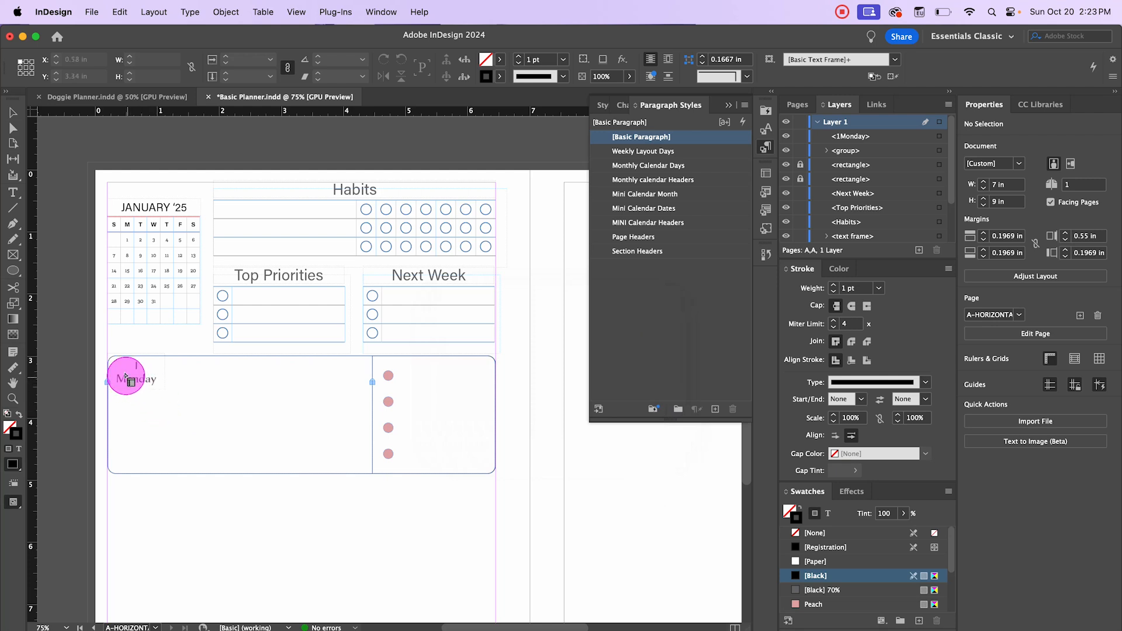
pyautogui.moveTo(116, 365); pyautogui.dragTo(368, 467)
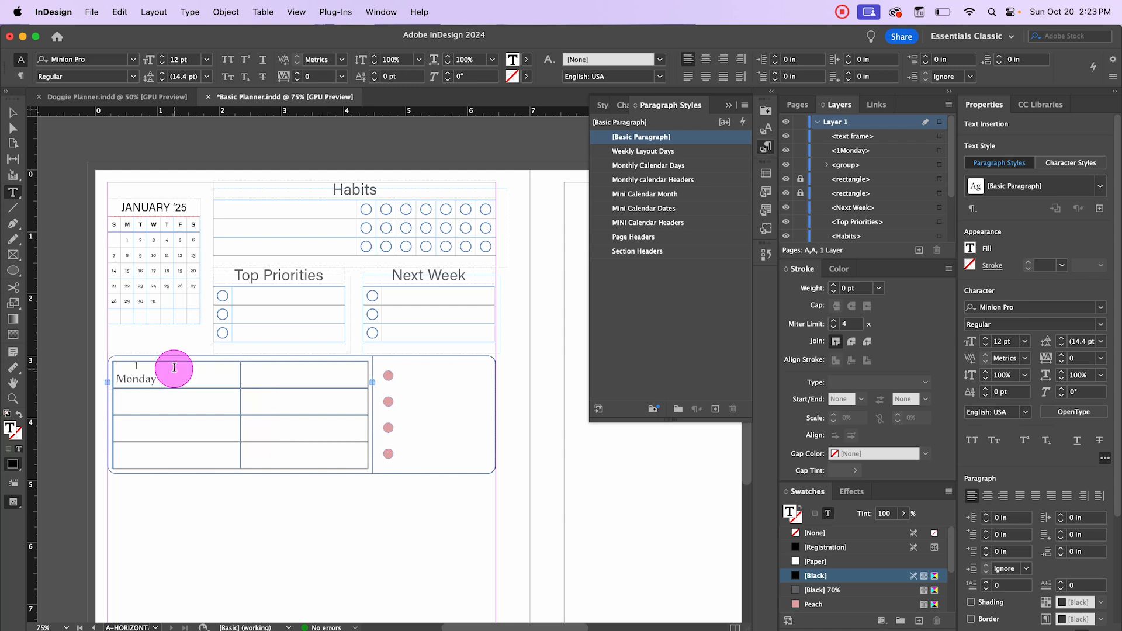
# - Select the whole new table and apply the Lines cell style to it
pyautogui.press('super+alt+a')
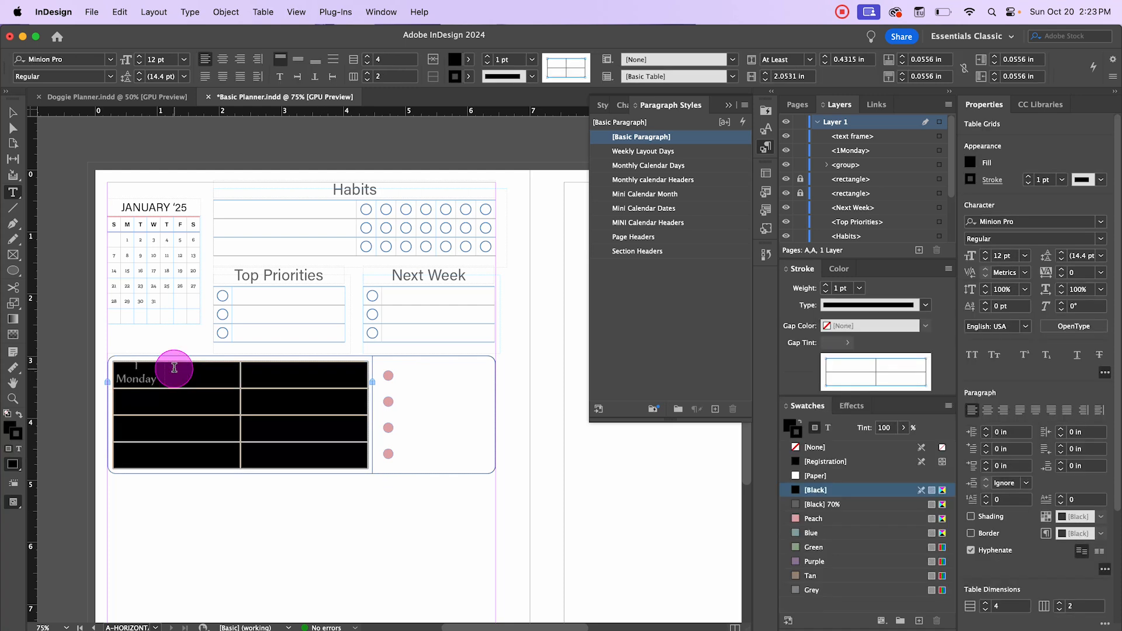
pyautogui.click(766, 194)
pyautogui.click(635, 260)
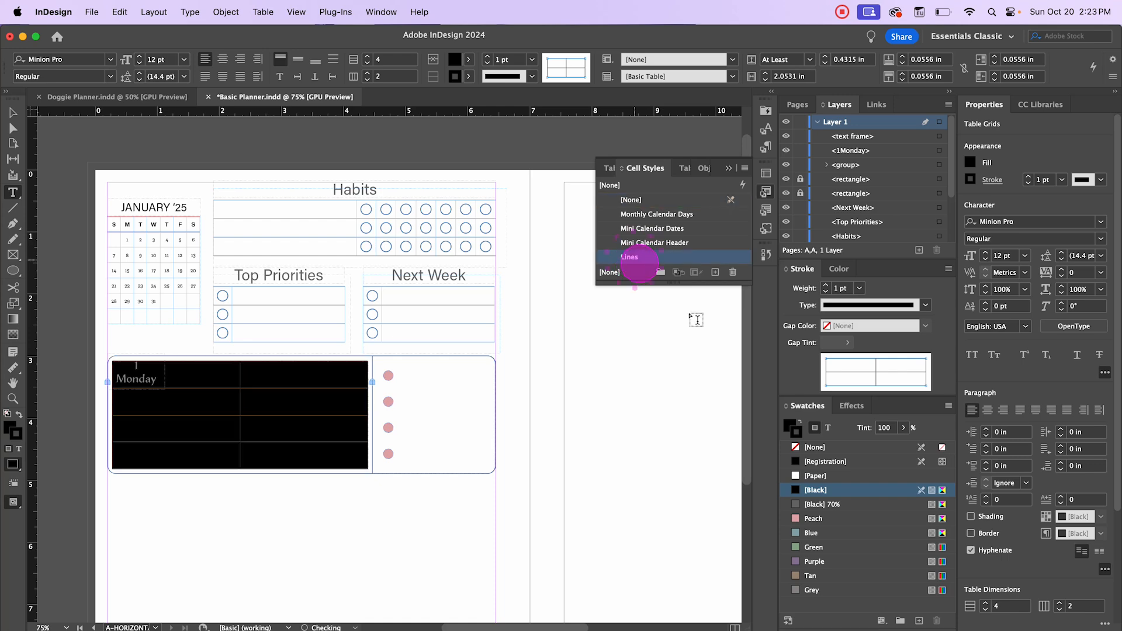
# - Set the row height of all the table's cells to at least 7 mm and deselect the table
pyautogui.click(187, 373)
pyautogui.press('super+alt+a')
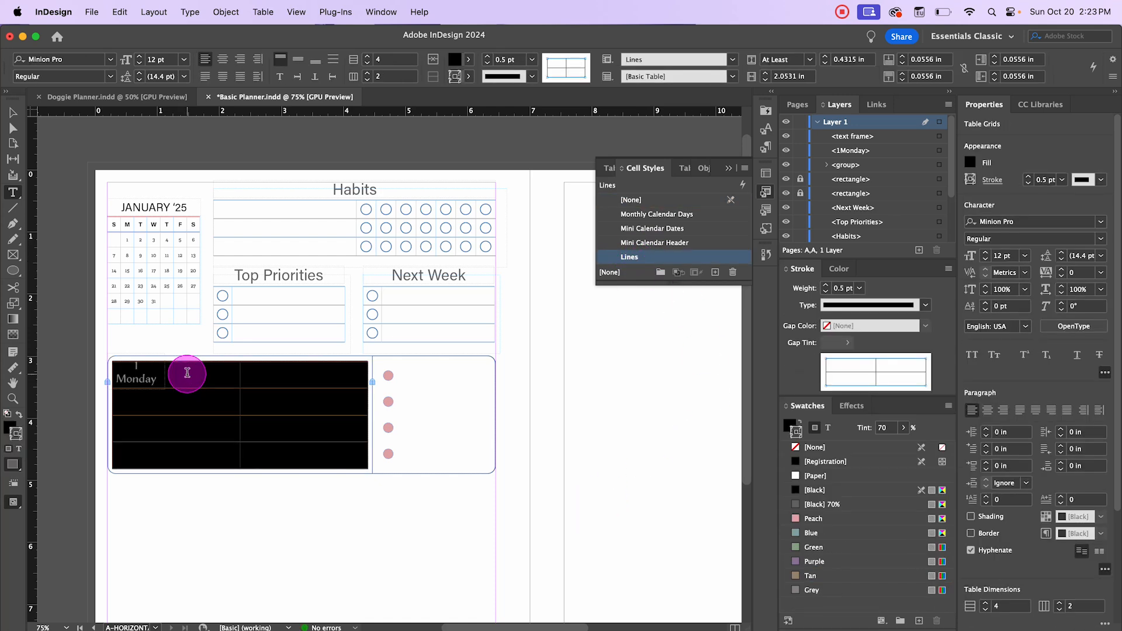
pyautogui.rightClick(187, 374)
pyautogui.moveTo(211, 402)
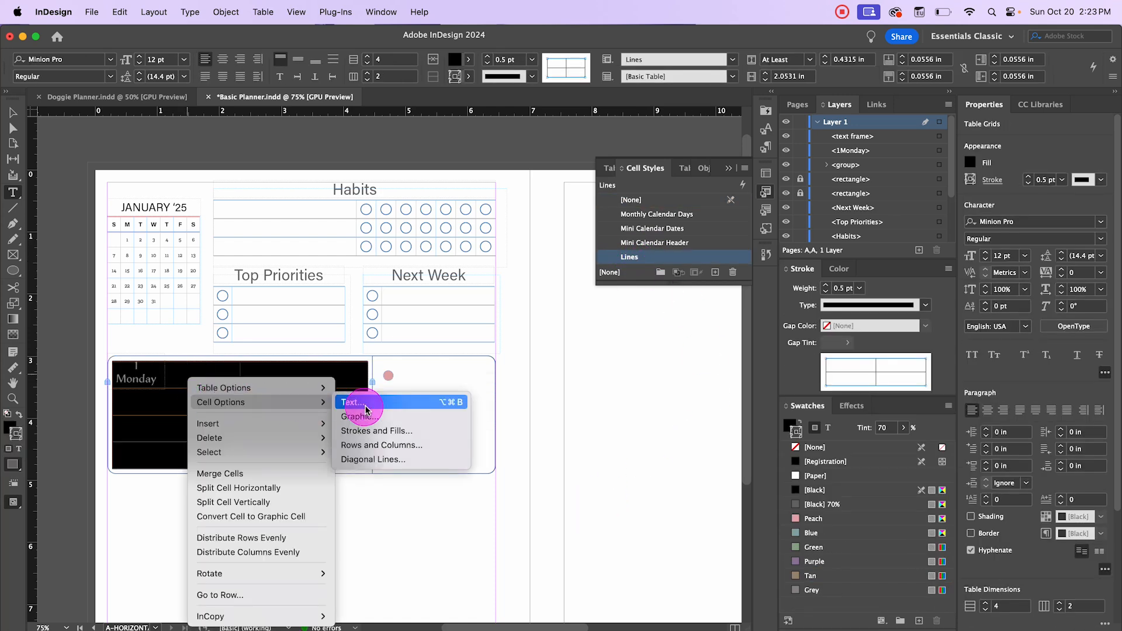
pyautogui.click(382, 444)
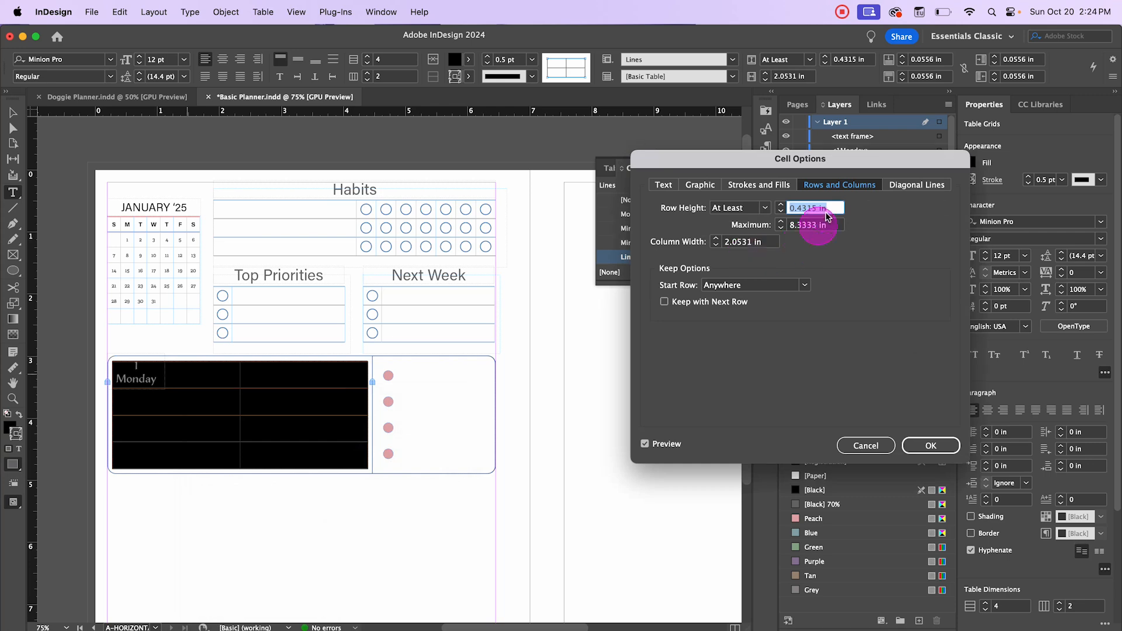
pyautogui.write('7mm')
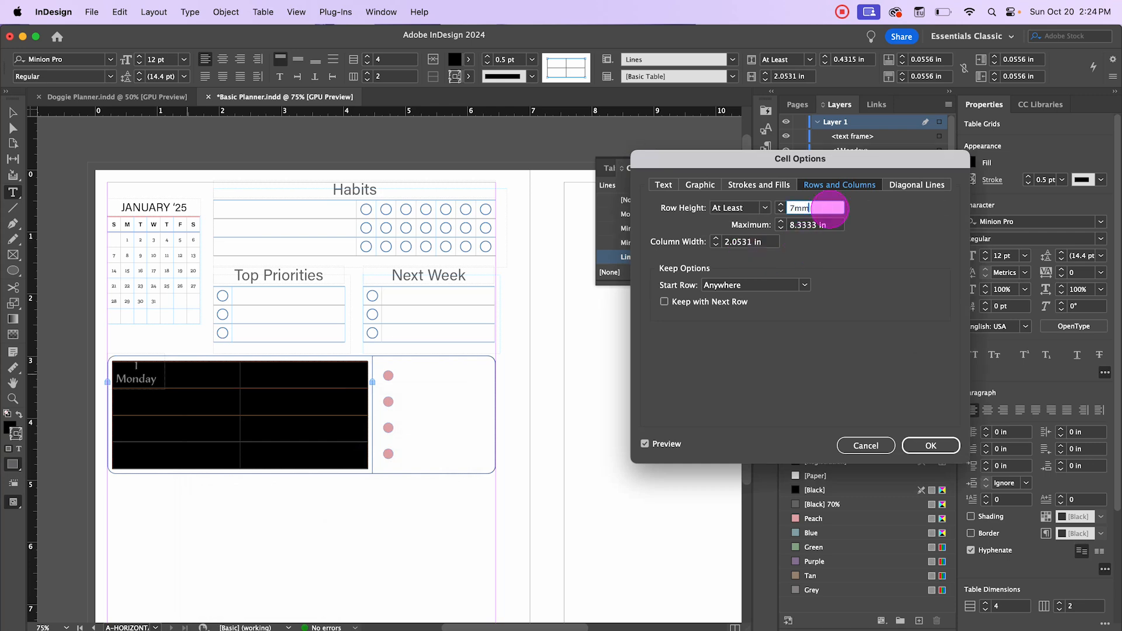
pyautogui.press('Tab')
pyautogui.click(930, 445)
pyautogui.press('Escape')
pyautogui.click(248, 520)
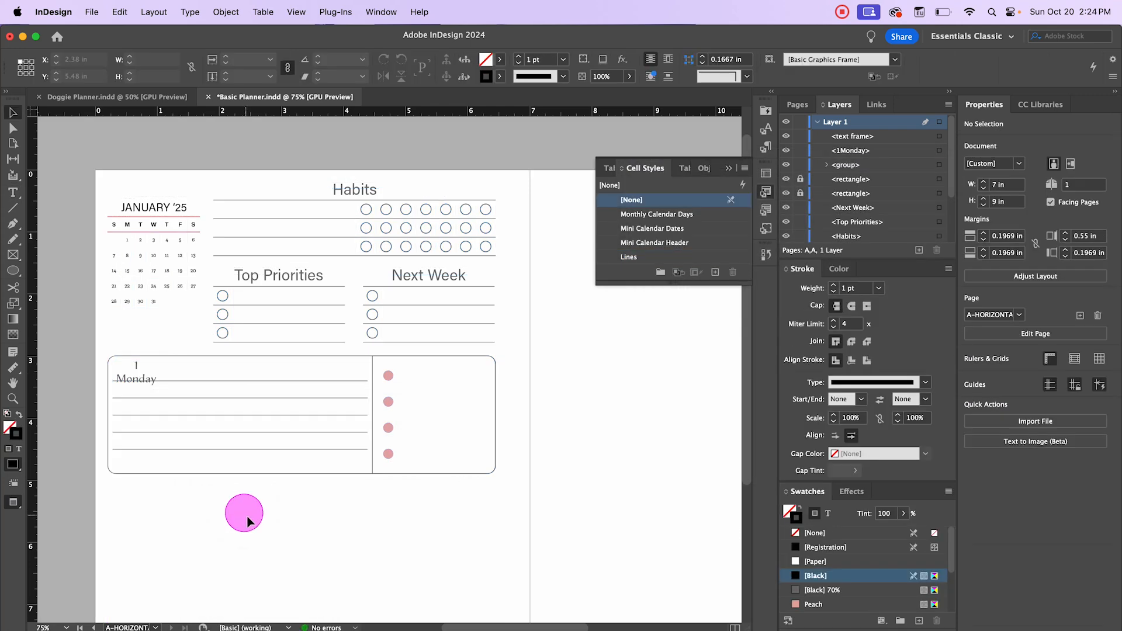
# - Select the lined table frame in the rounded box and nudge it up to Y 2.9828 in
pyautogui.click(259, 444)
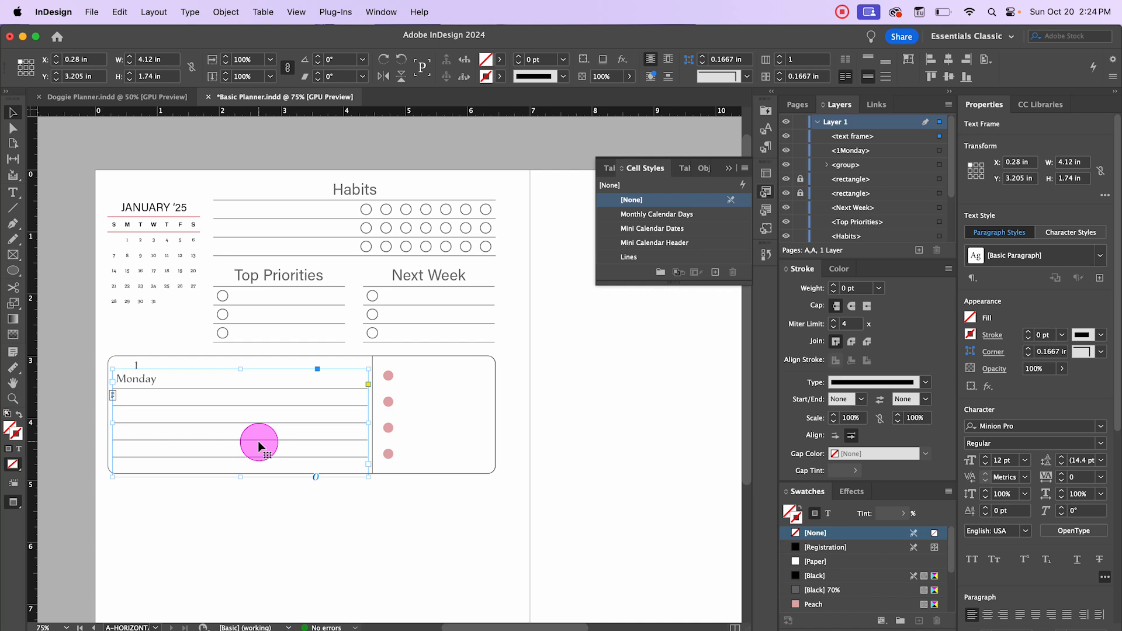
pyautogui.click(286, 510)
pyautogui.click(253, 427)
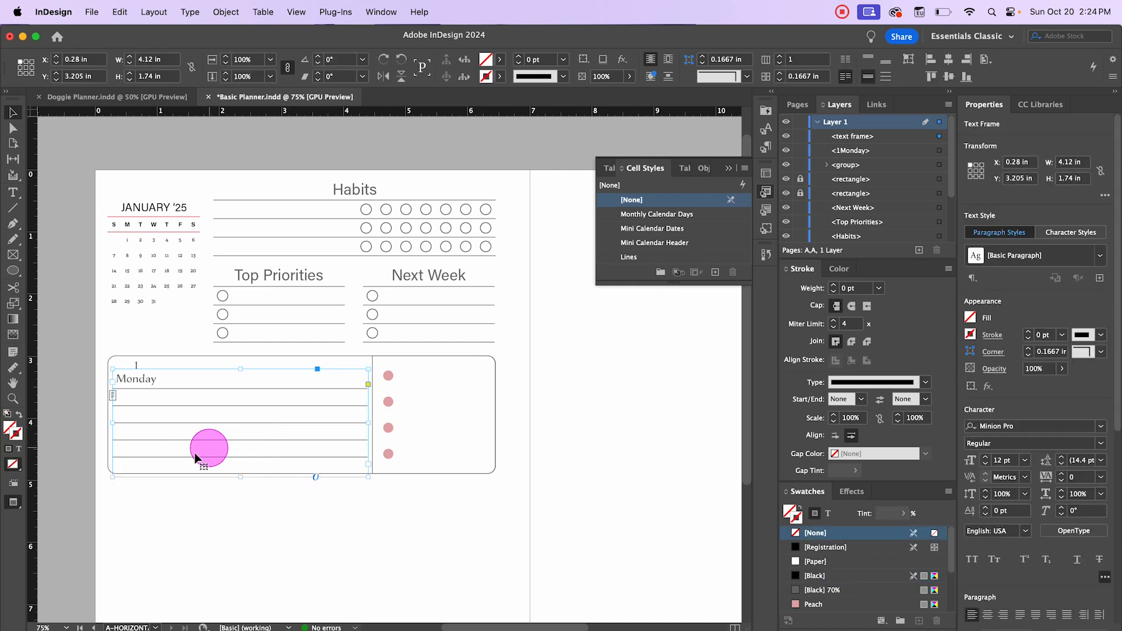
pyautogui.press('Up')
pyautogui.press('Up')
pyautogui.press('Up')
pyautogui.press('Up')
pyautogui.press('Up')
pyautogui.press('Up')
pyautogui.press('Up')
pyautogui.press('Up')
pyautogui.press('Up')
pyautogui.press('Up')
pyautogui.press('Up')
pyautogui.press('Up')
pyautogui.press('Up')
pyautogui.press('Up')
pyautogui.press('Up')
pyautogui.press('Up')
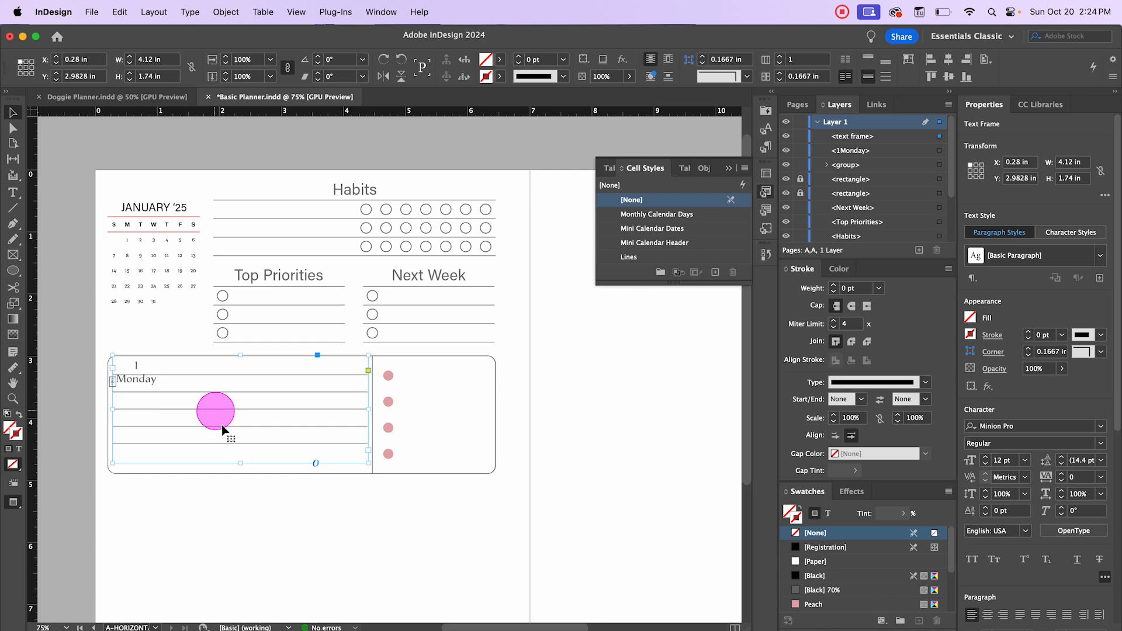
# - Add a fifth body row at the end of the lined table in the rounded box
pyautogui.doubleClick(143, 441)
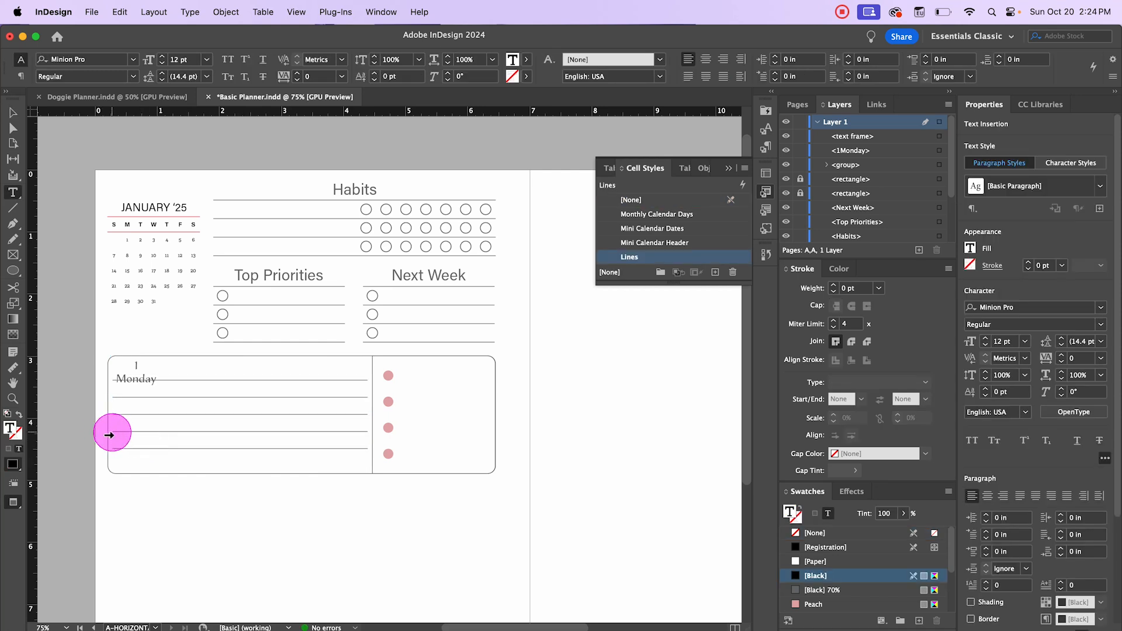
pyautogui.click(139, 440)
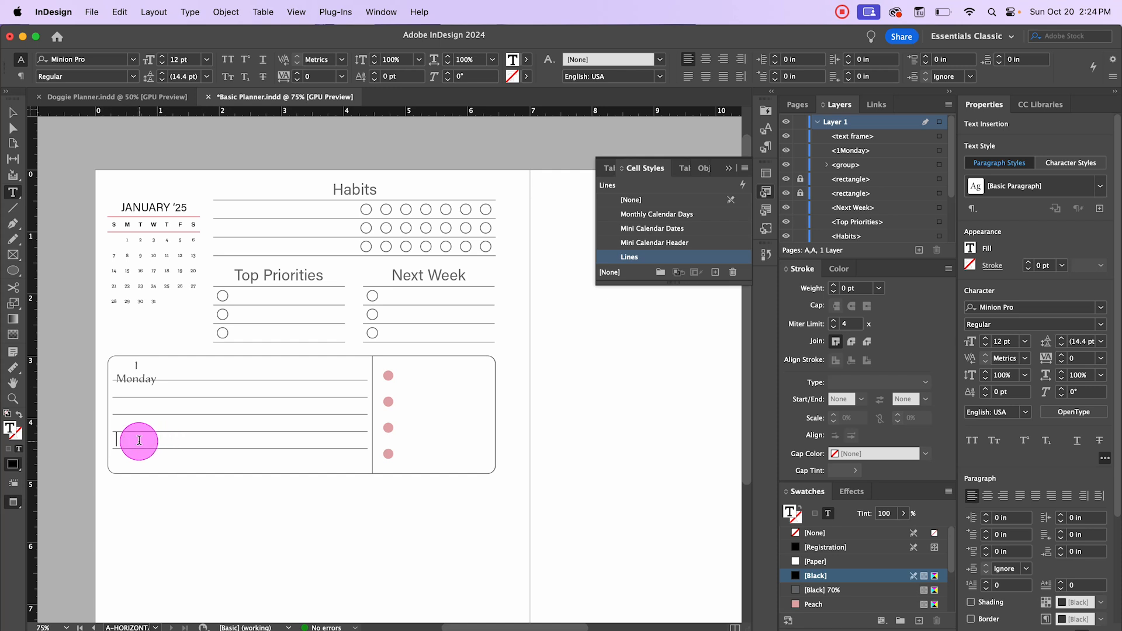
pyautogui.press('Tab')
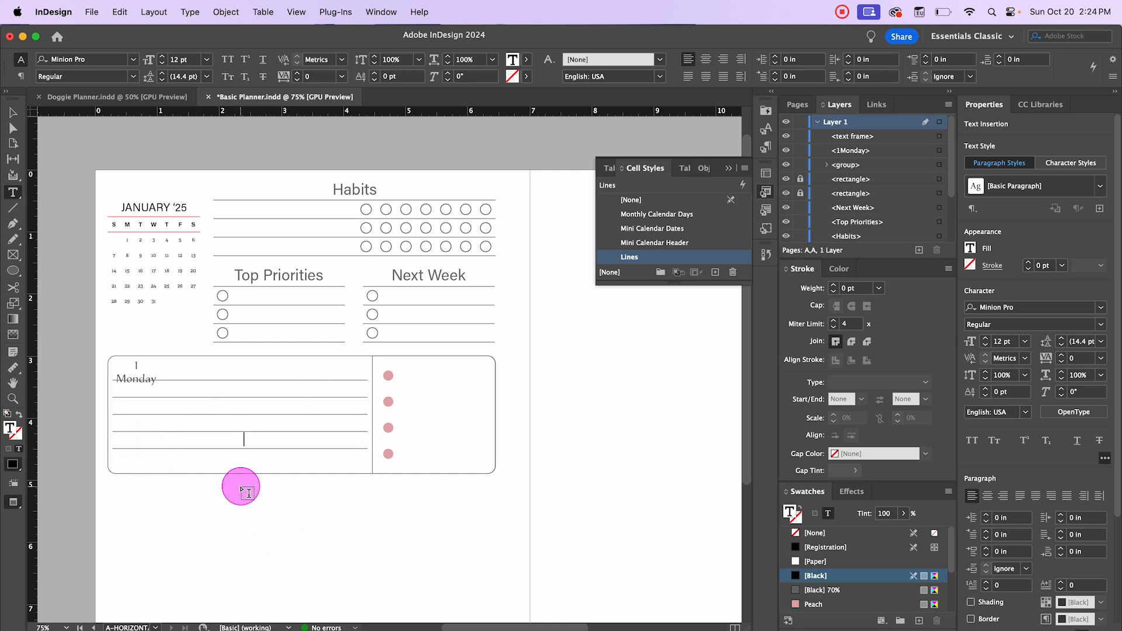
pyautogui.press('Tab')
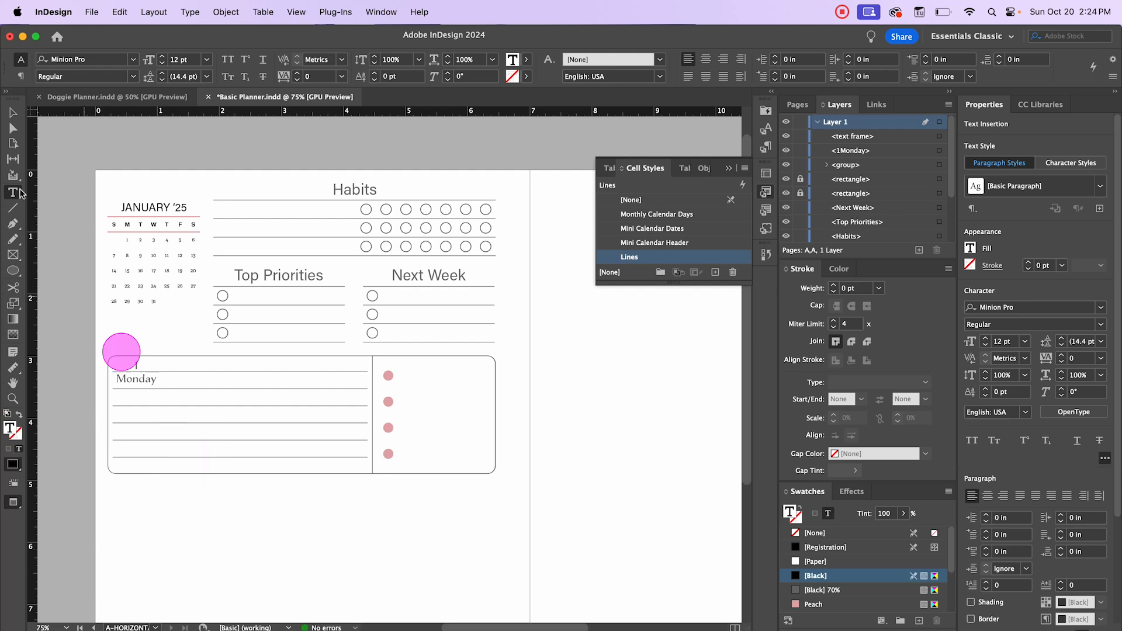
# - Select the lined table frame and nudge it down to Y 3.0106 in
pyautogui.click(12, 114)
pyautogui.click(218, 508)
pyautogui.click(250, 425)
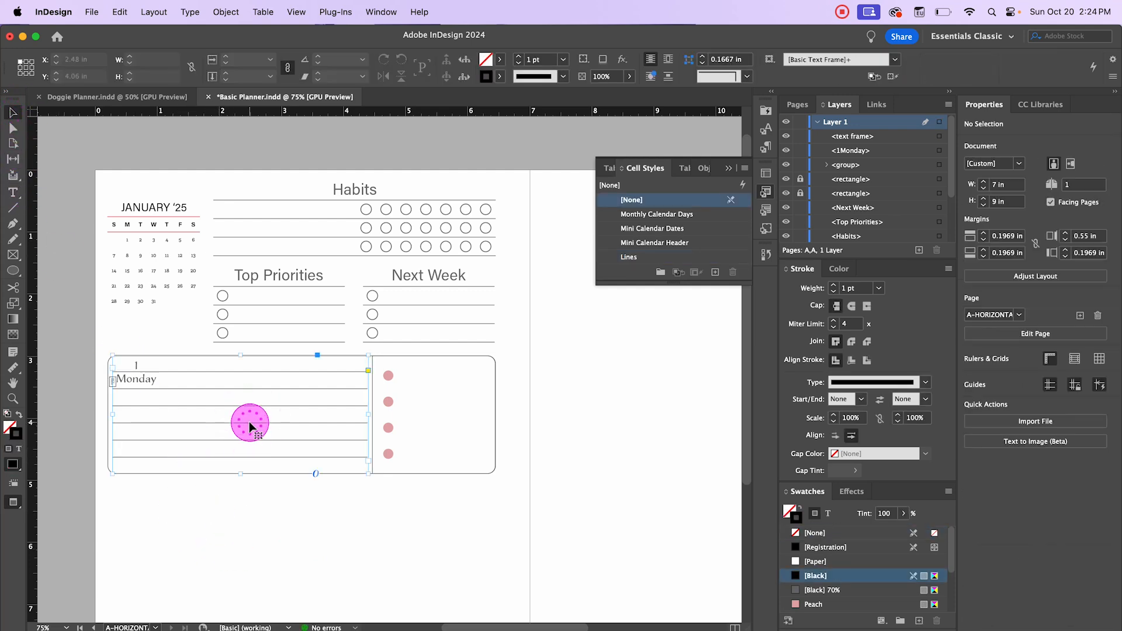
pyautogui.click(219, 506)
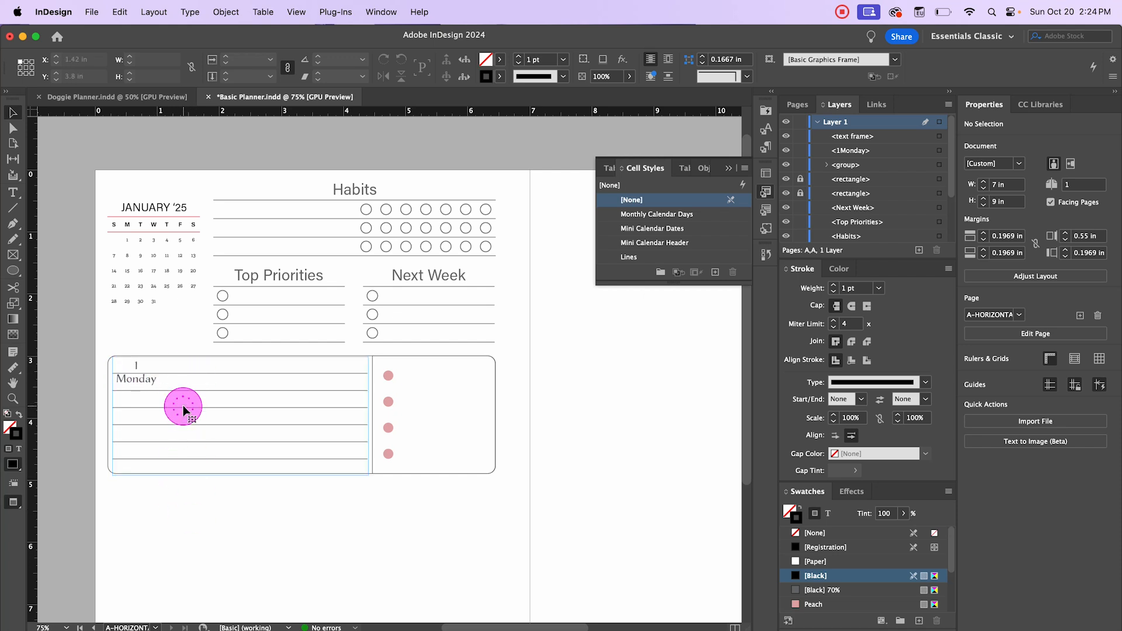
# - Show the frame edges and narrow the lined table's first column to about 1.02 in, just past the day name
pyautogui.click(208, 412)
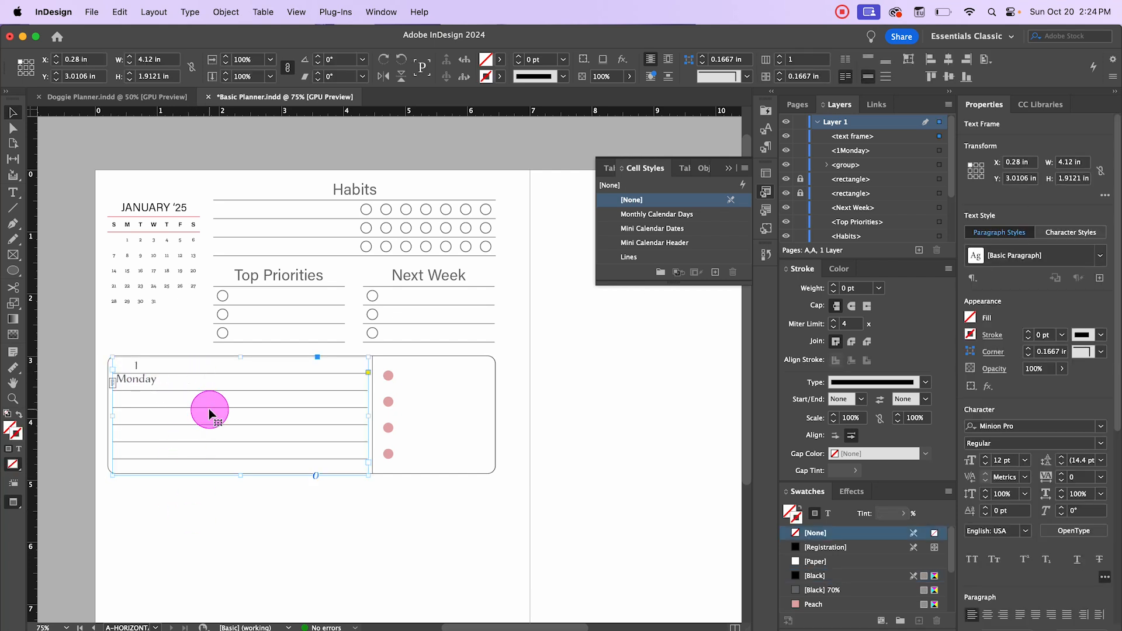
pyautogui.press('w')
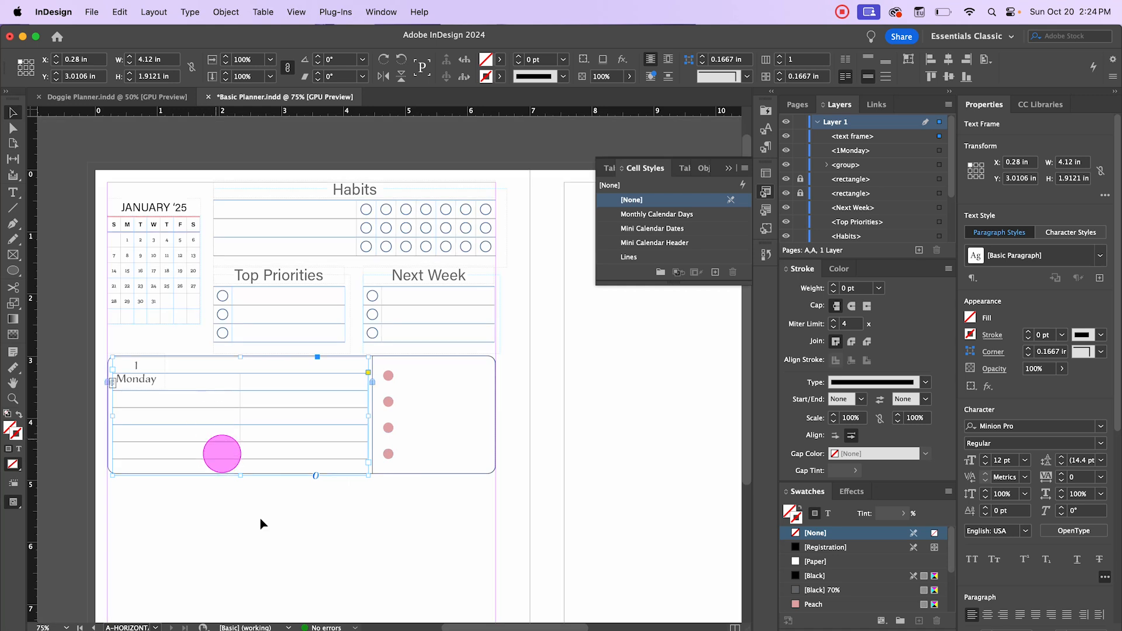
pyautogui.click(288, 548)
pyautogui.doubleClick(193, 399)
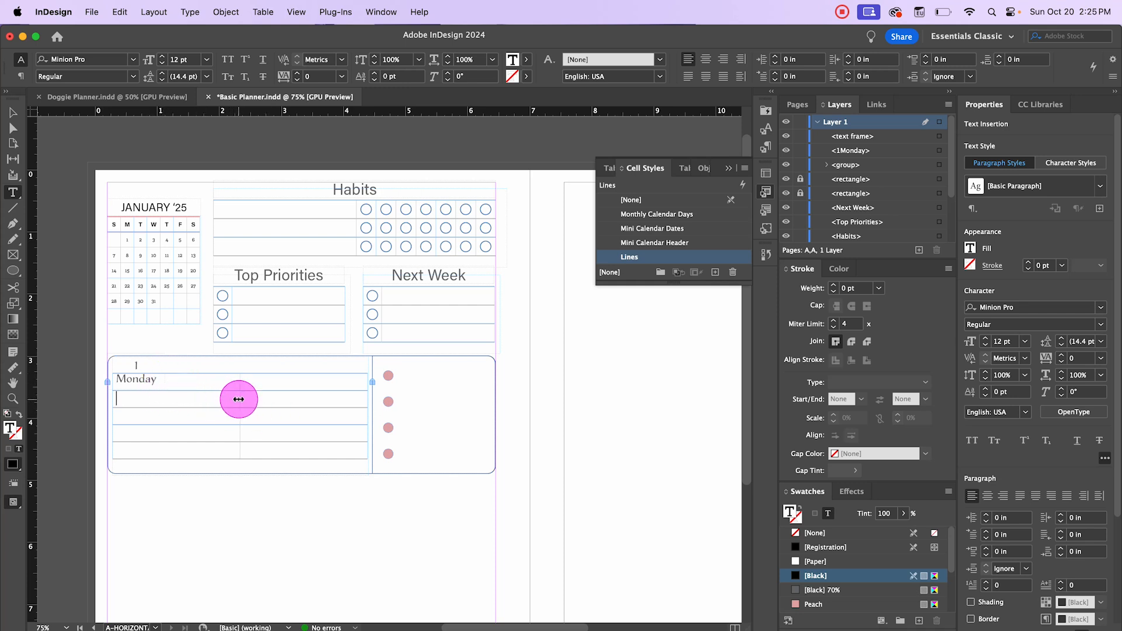
pyautogui.moveTo(240, 400); pyautogui.dragTo(175, 406)
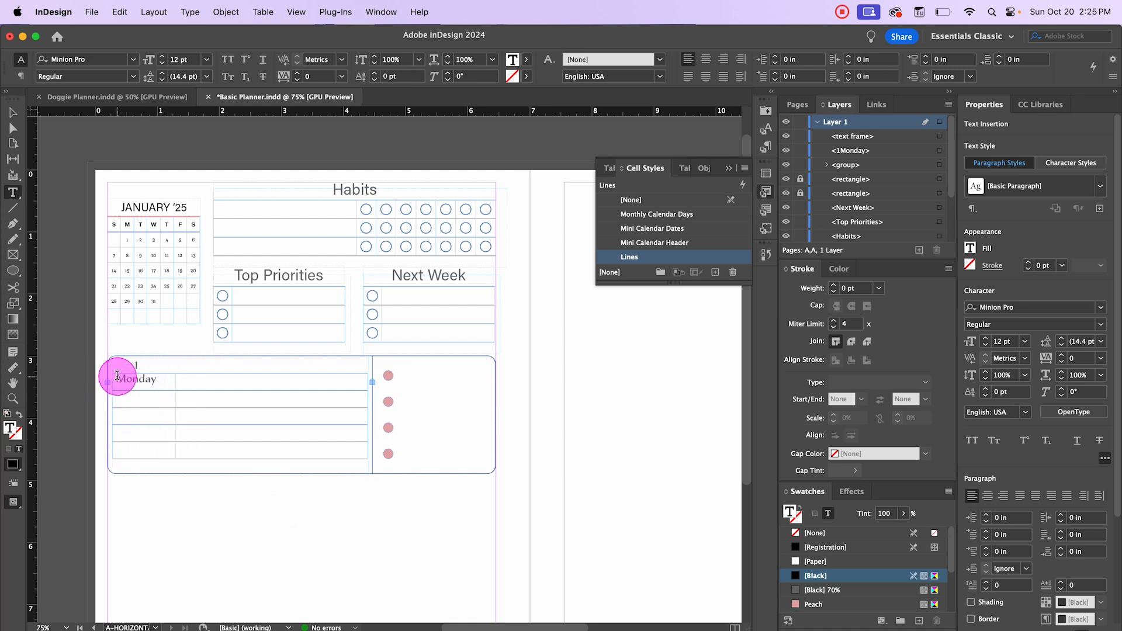
# - Set only the top border of the table's first cell, behind the day name, to 0 pt and preview the page
pyautogui.moveTo(118, 375); pyautogui.dragTo(124, 376)
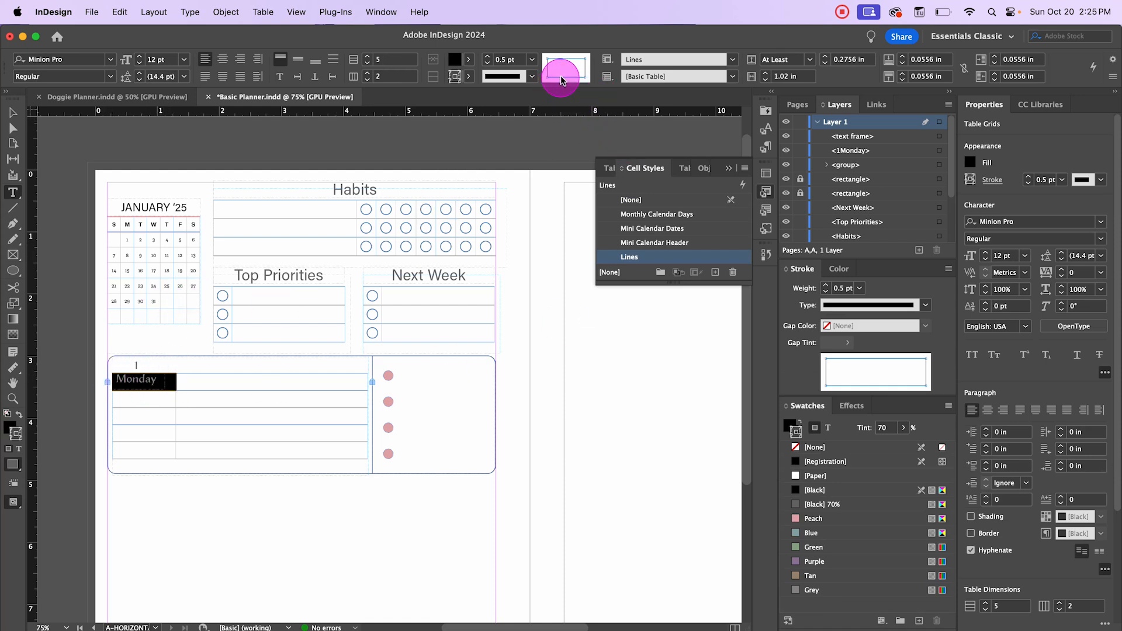
pyautogui.click(560, 82)
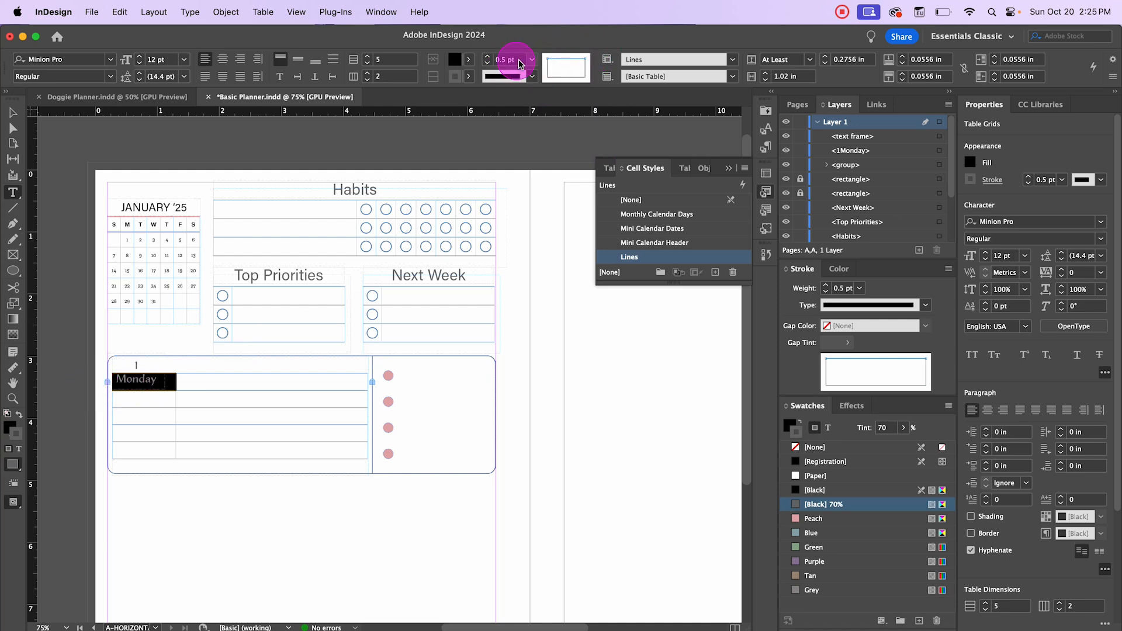
pyautogui.click(533, 61)
pyautogui.click(514, 88)
pyautogui.click(13, 111)
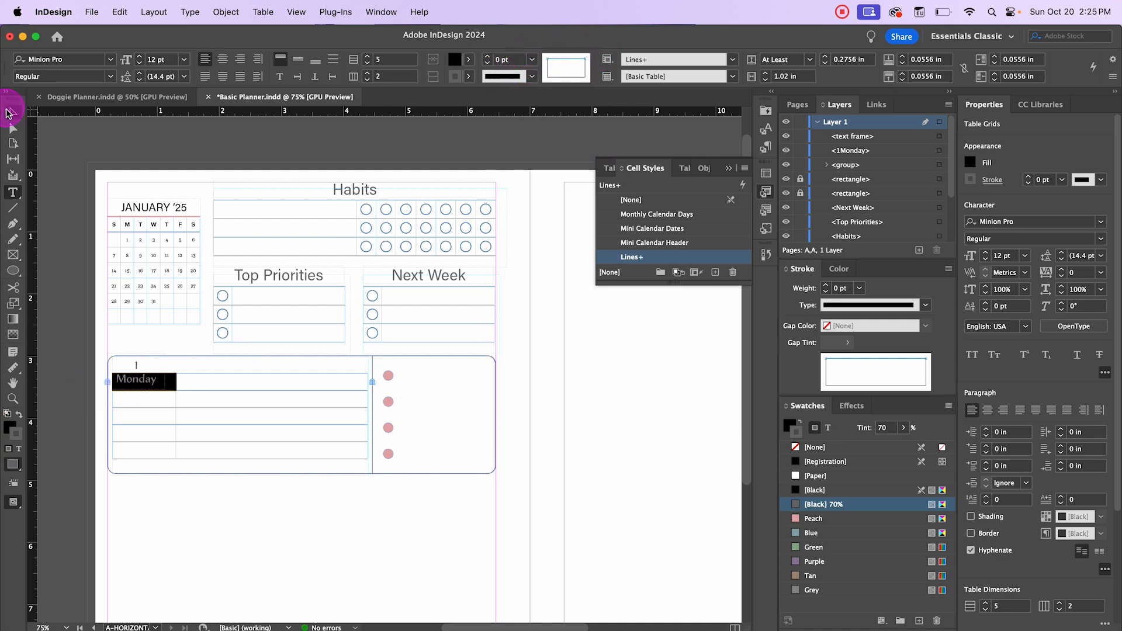
pyautogui.click(581, 407)
pyautogui.press('w')
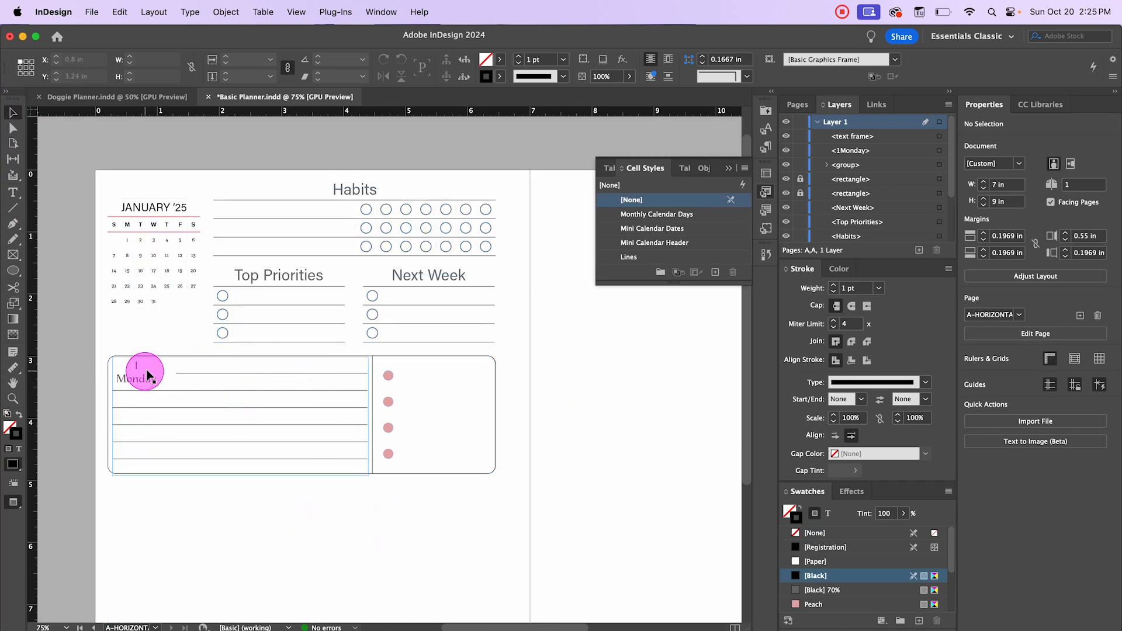
# - Send the lined table frame to the back, behind the date text frame
pyautogui.click(124, 376)
pyautogui.doubleClick(140, 372)
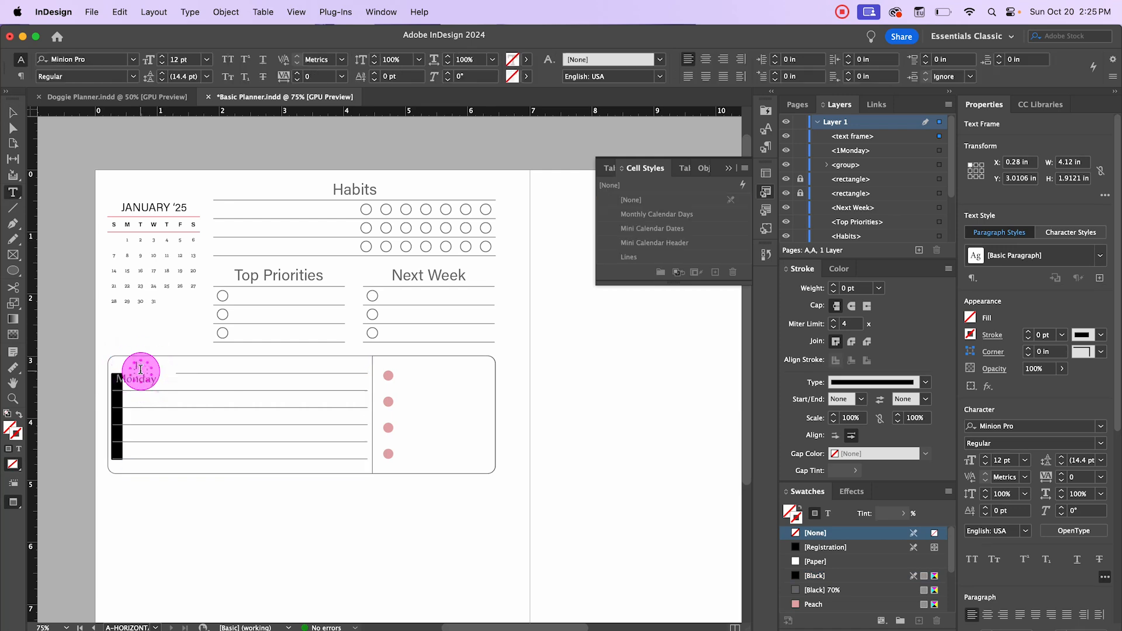
pyautogui.click(13, 112)
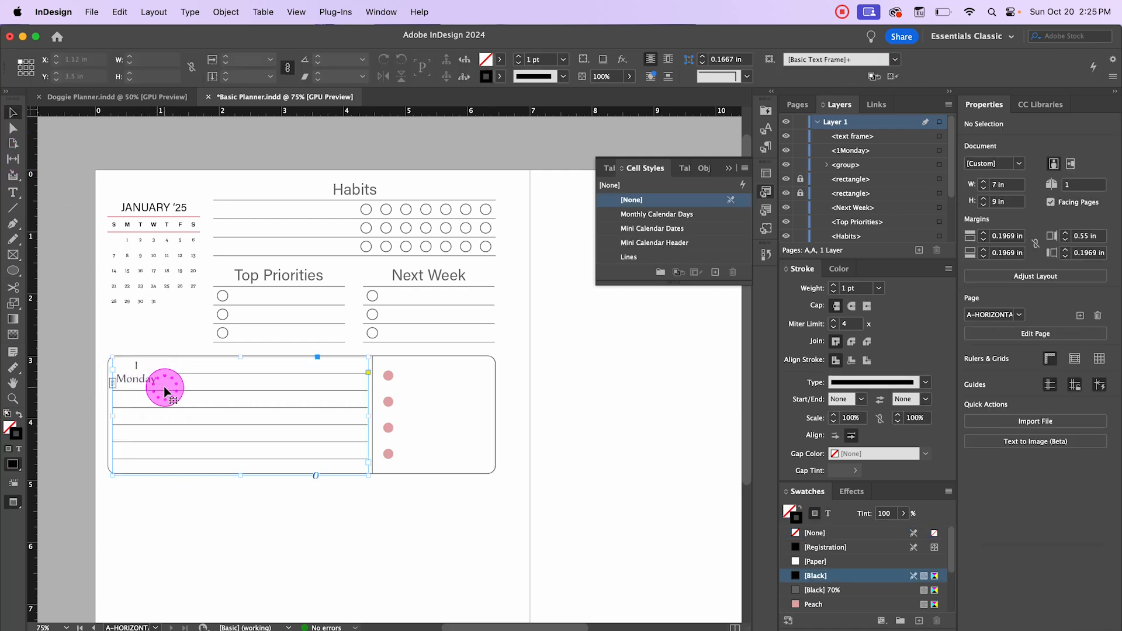
pyautogui.rightClick(165, 392)
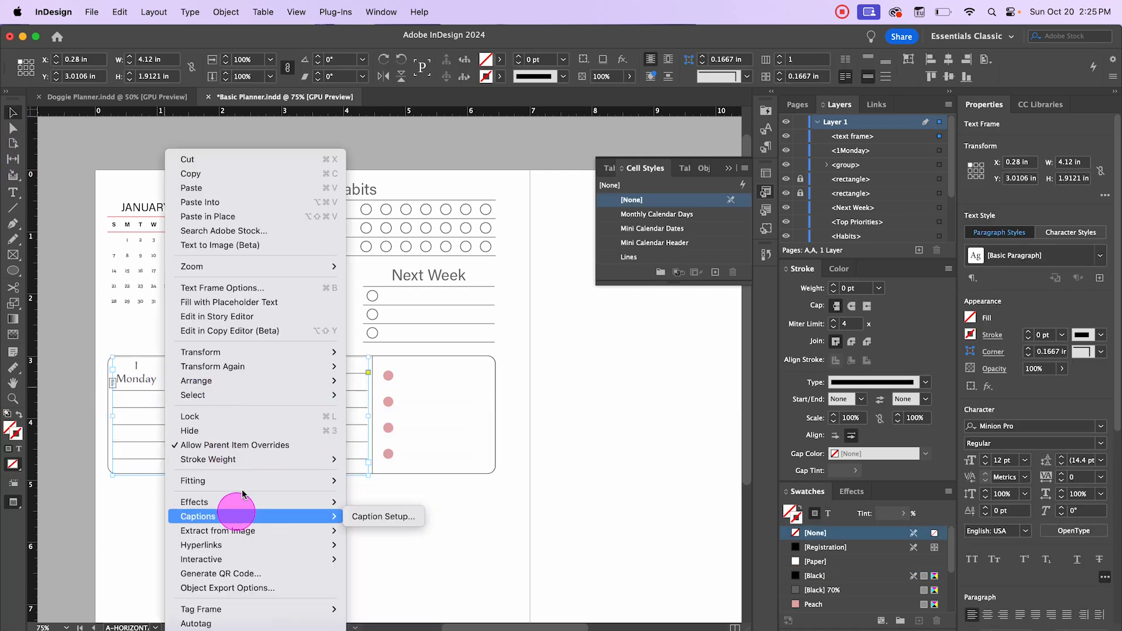
pyautogui.moveTo(251, 380)
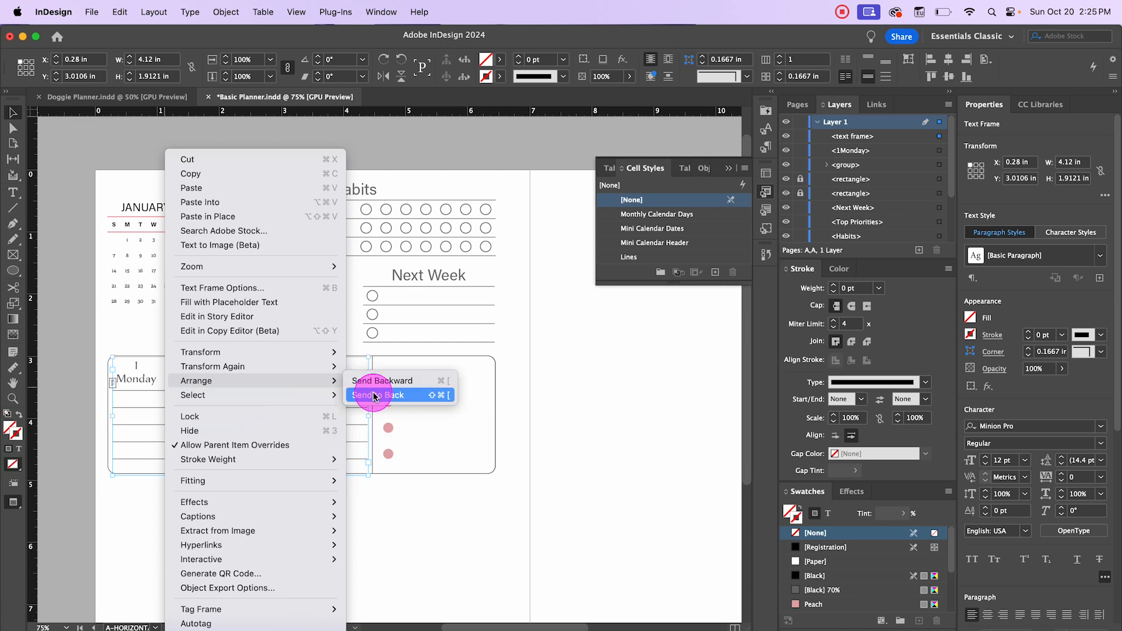
pyautogui.click(374, 396)
# - Nudge the "1 Monday" date frame sideways to X 0.2976 in and deselect it
pyautogui.click(138, 378)
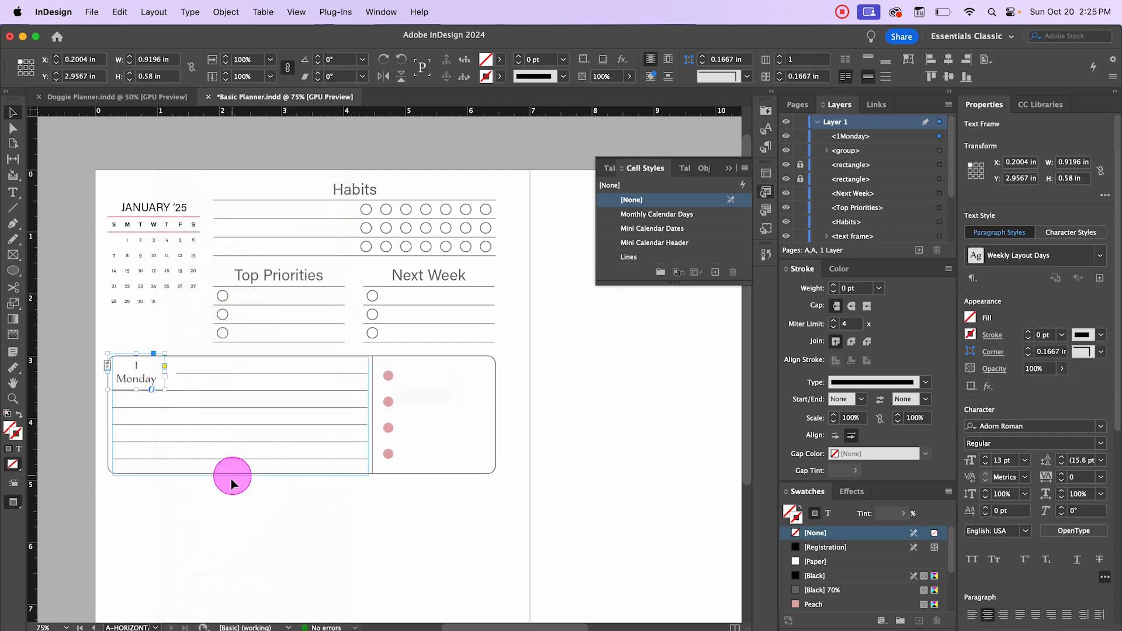
pyautogui.click(239, 516)
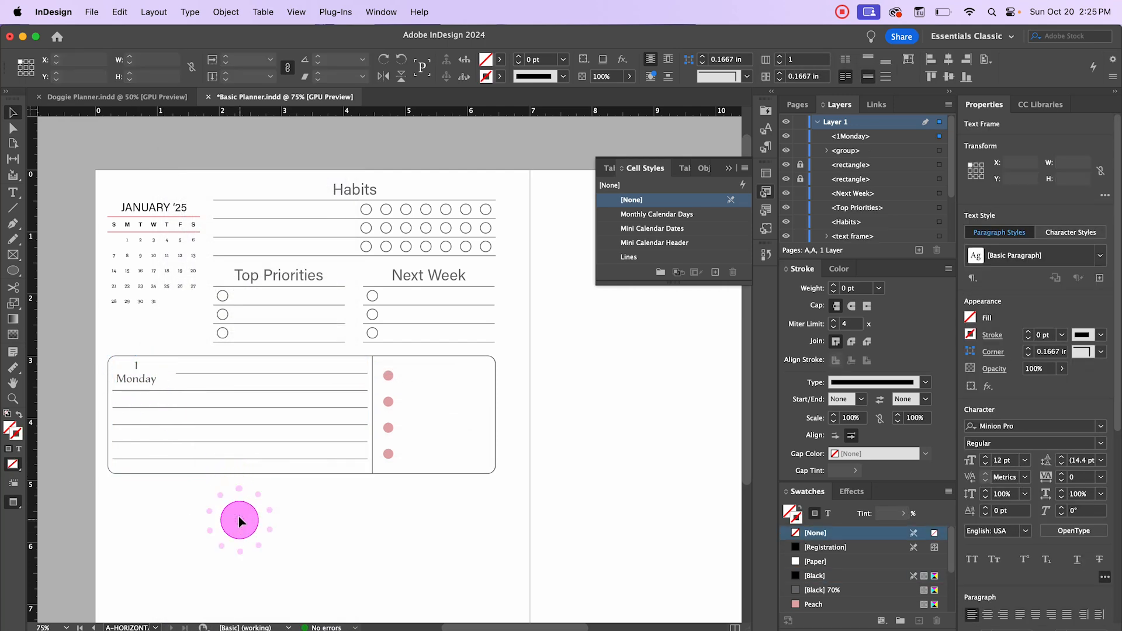
pyautogui.click(150, 381)
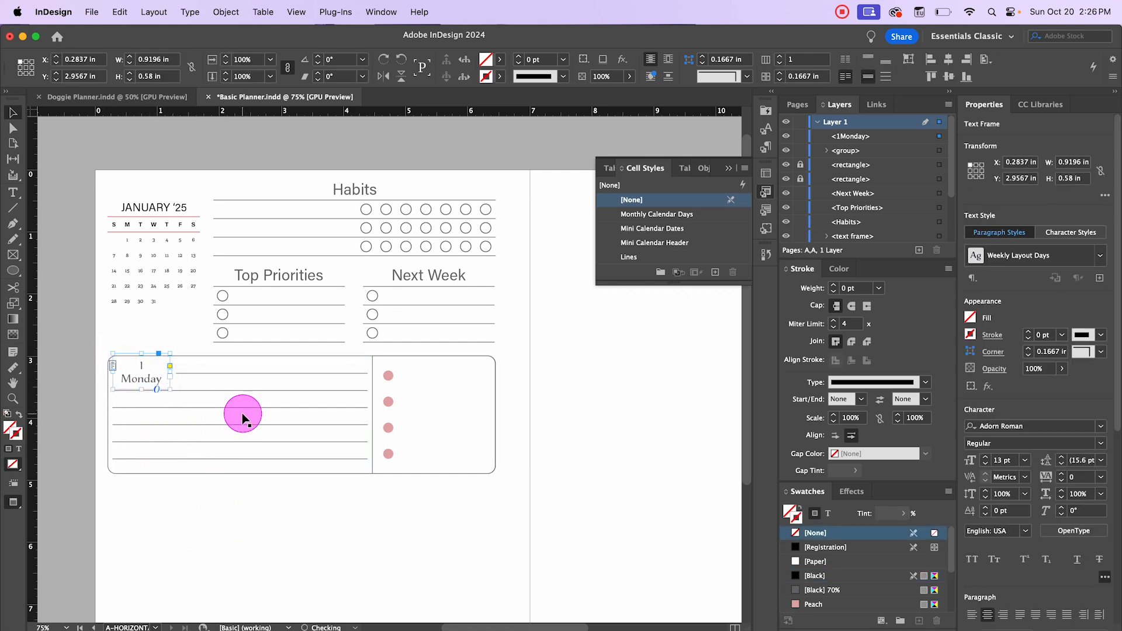
pyautogui.click(228, 523)
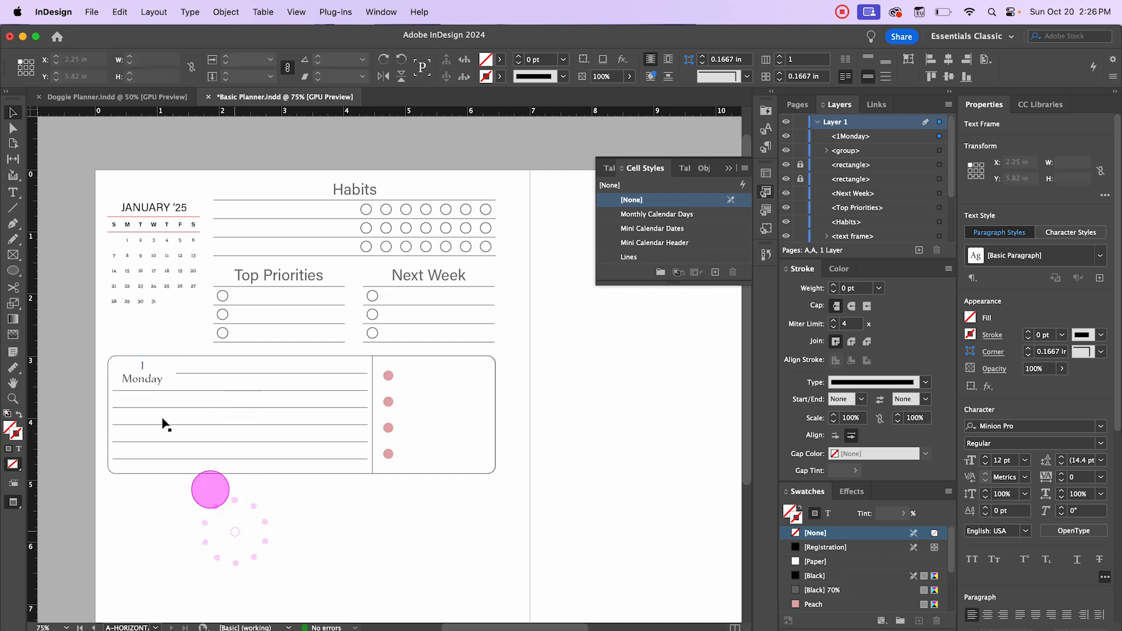
# - Try Wednesday as the day name in the date frame to test the fit, and restore Monday
pyautogui.doubleClick(150, 381)
pyautogui.moveTo(163, 379); pyautogui.dragTo(112, 378)
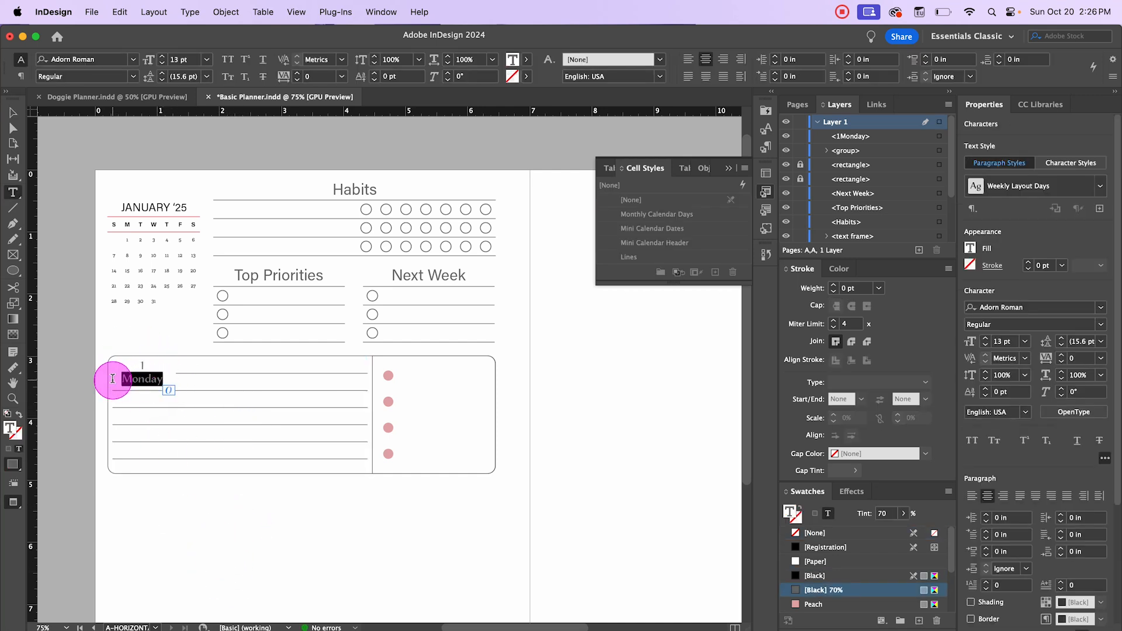
pyautogui.write('Wednesday')
pyautogui.click(13, 113)
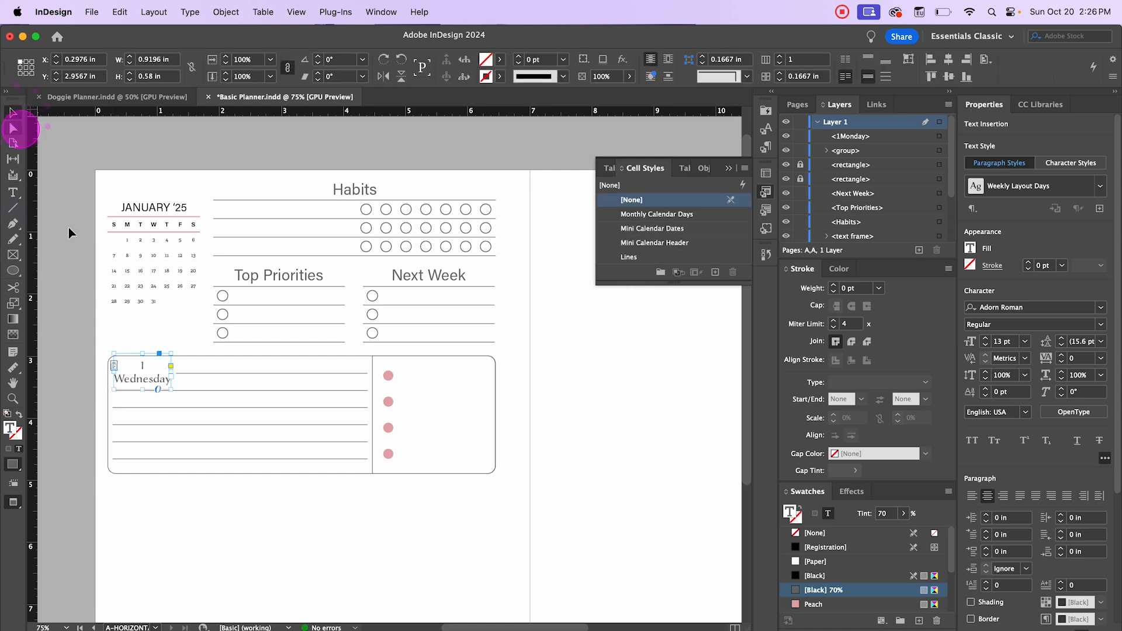
pyautogui.click(217, 501)
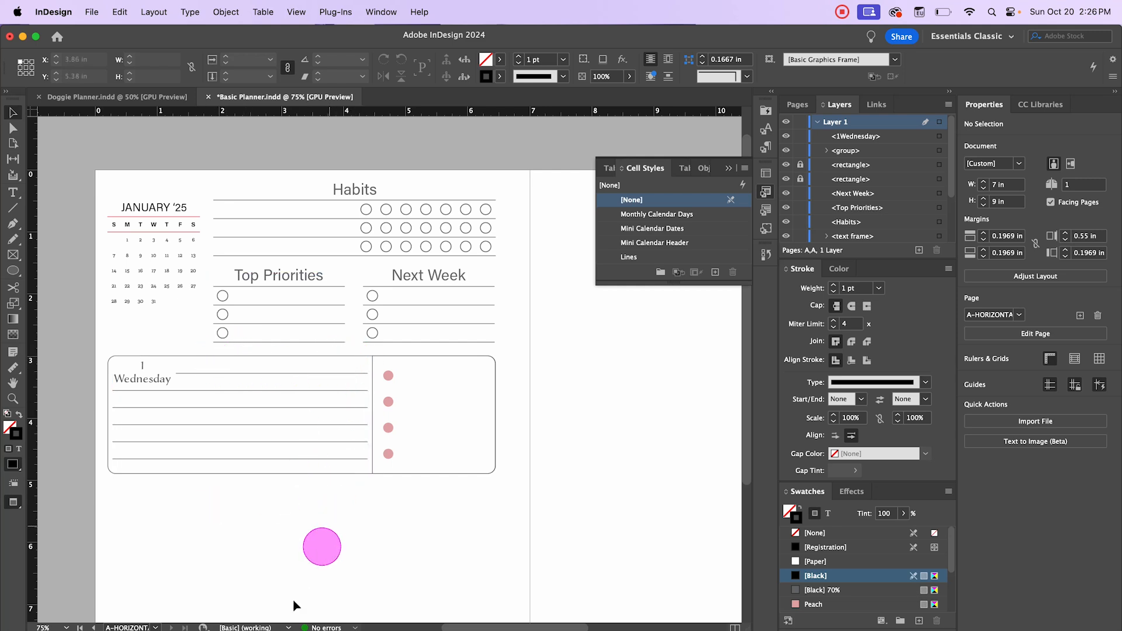
pyautogui.doubleClick(138, 380)
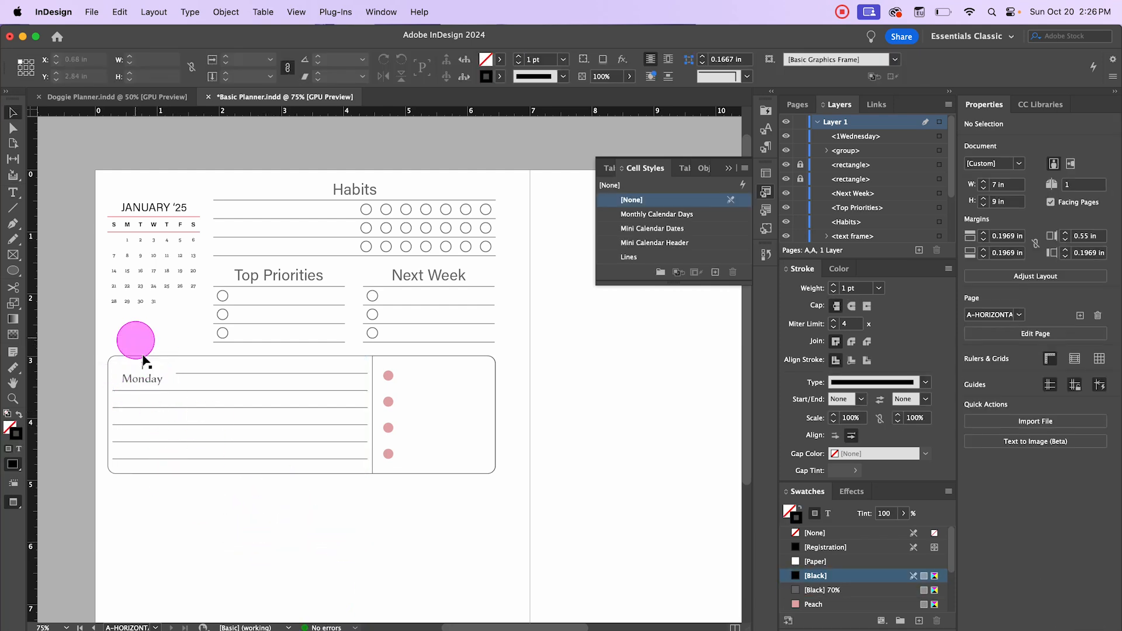
pyautogui.click(202, 387)
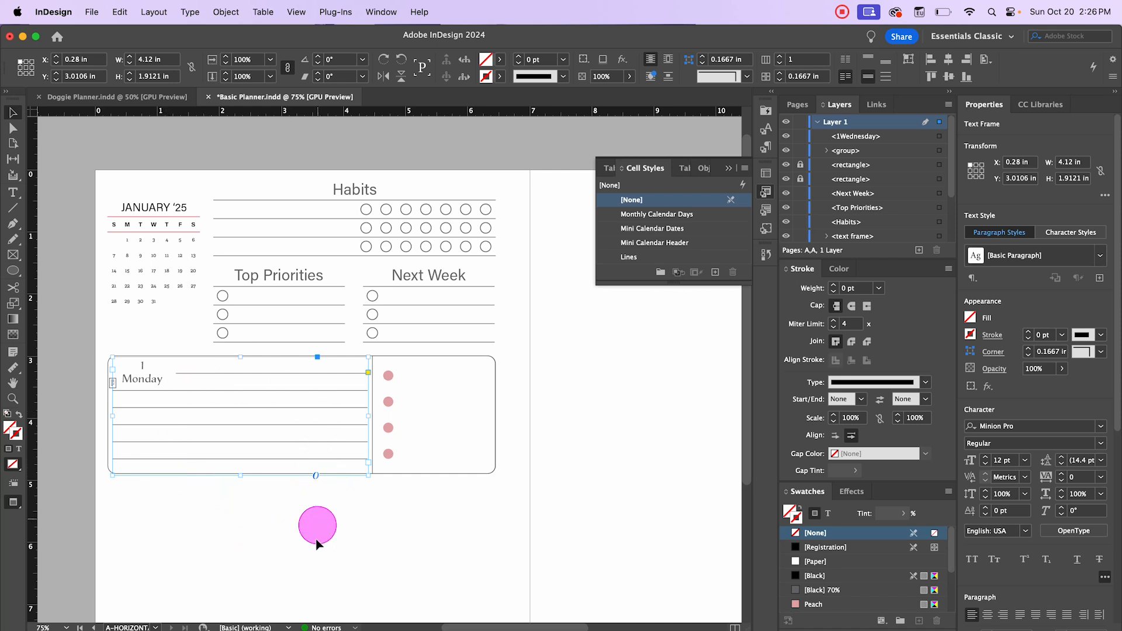
pyautogui.click(315, 539)
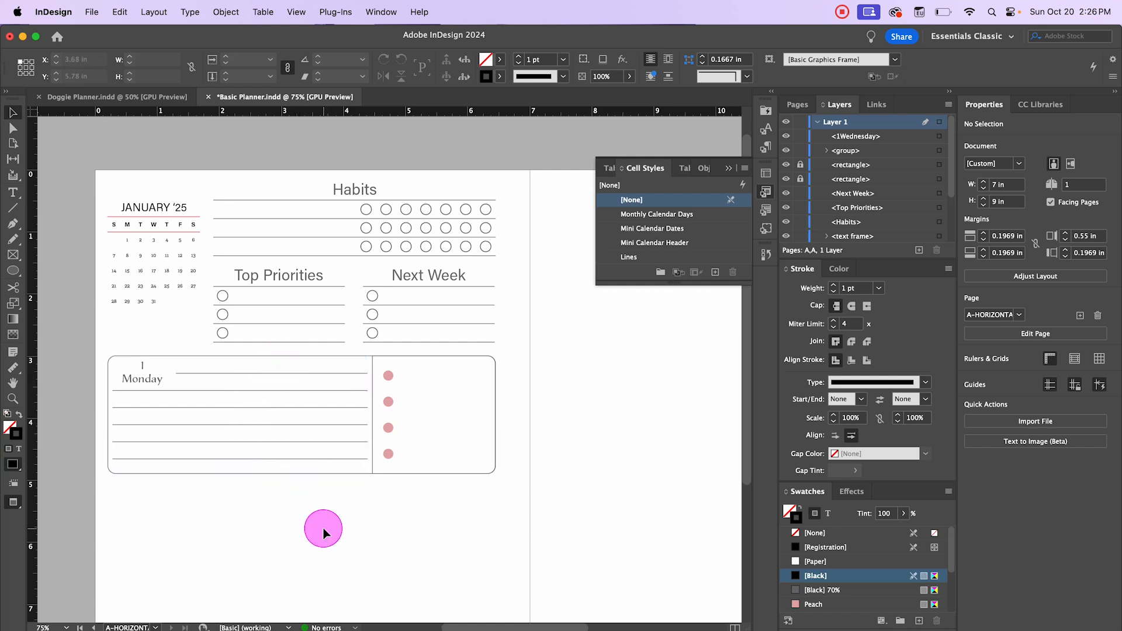
# - Group the date frame, lined table and peach bullets of the daily box, and unlock the box's two rectangles
pyautogui.press('super+minus')
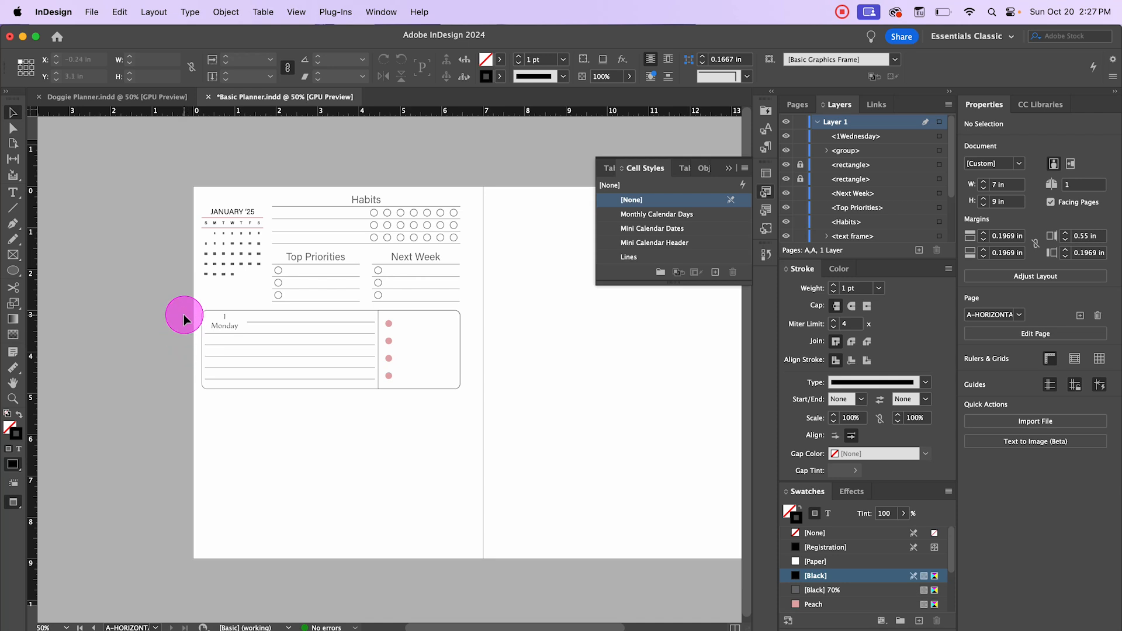
pyautogui.press('w')
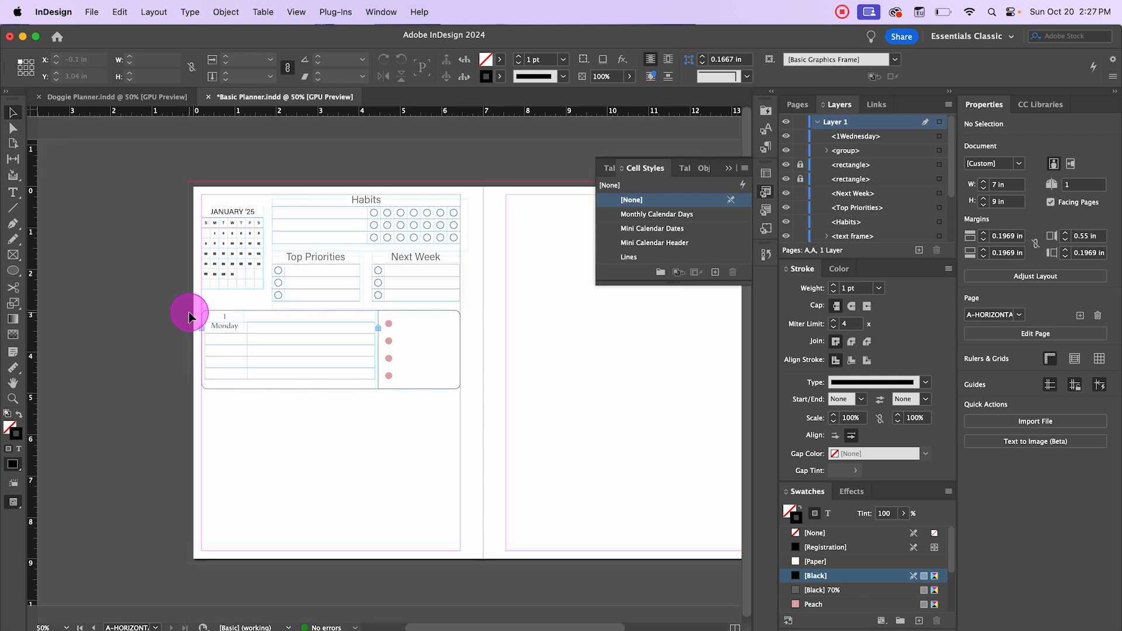
pyautogui.moveTo(201, 321); pyautogui.dragTo(479, 390)
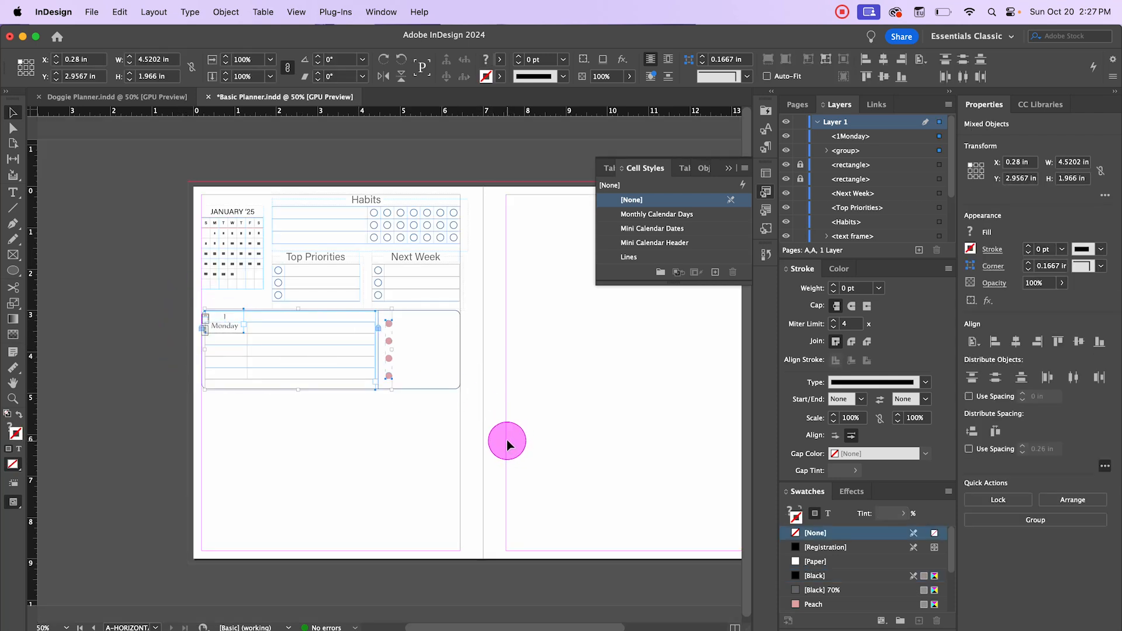
pyautogui.press('super+g')
pyautogui.scroll(1, 379, 384)
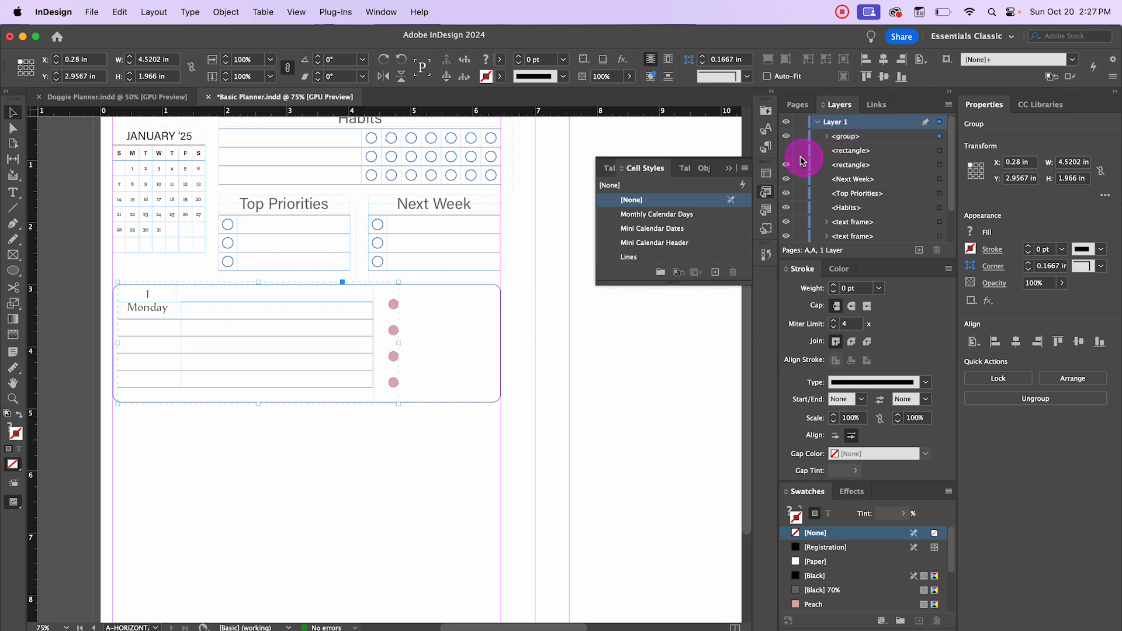
# - Group the two box rectangles with the date, lines and bullets group as one complete daily box
pyautogui.click(368, 454)
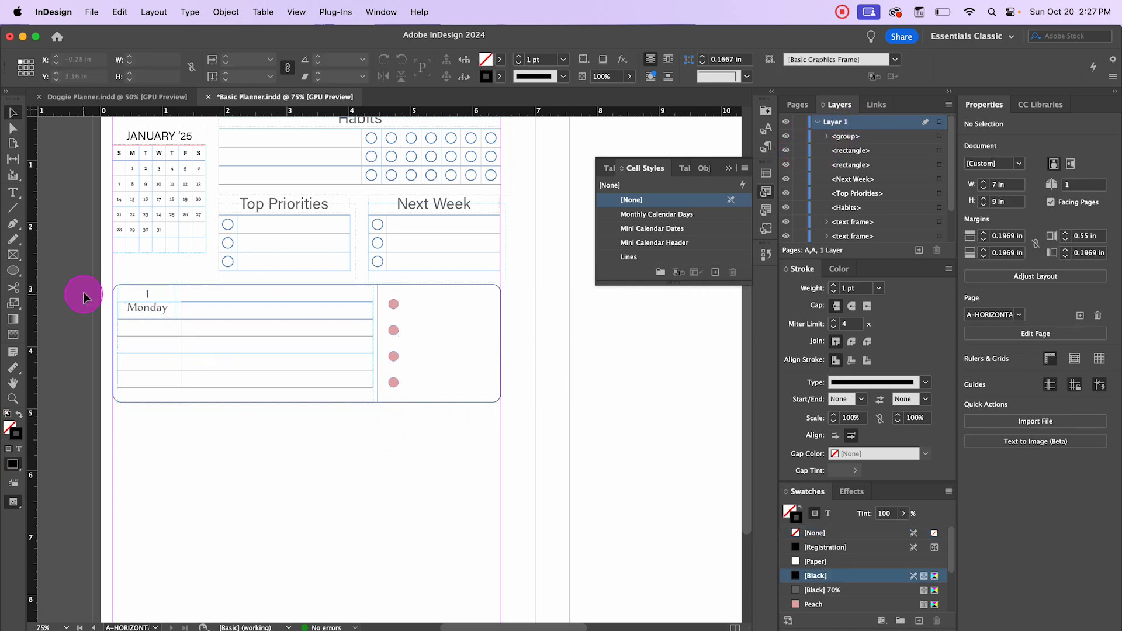
pyautogui.moveTo(86, 289); pyautogui.dragTo(550, 415)
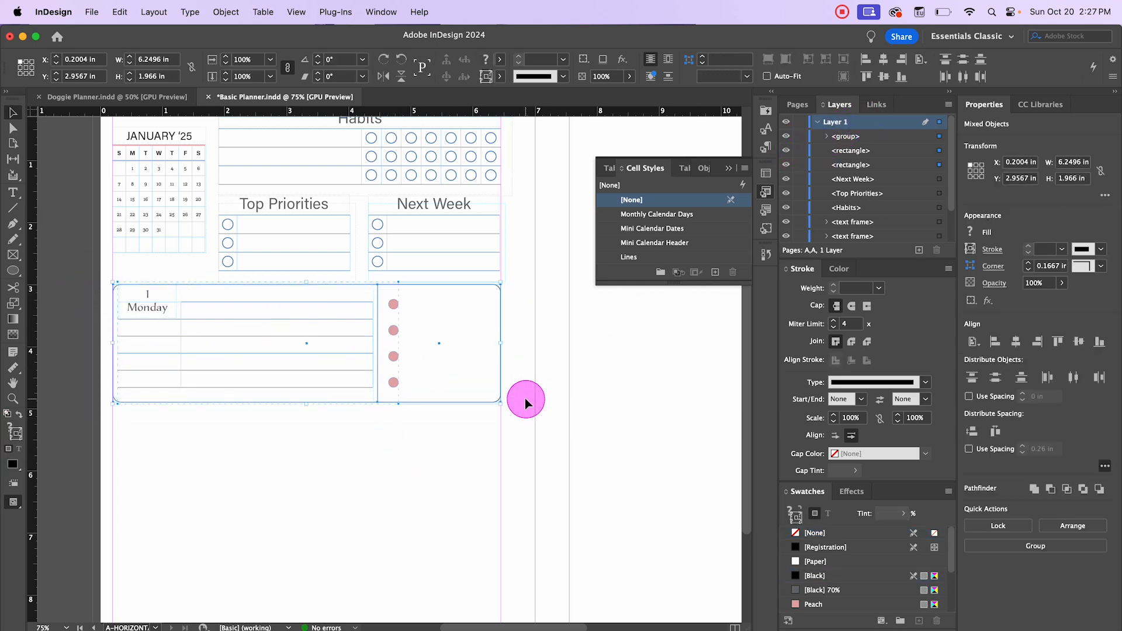
pyautogui.press('super+g')
pyautogui.click(338, 477)
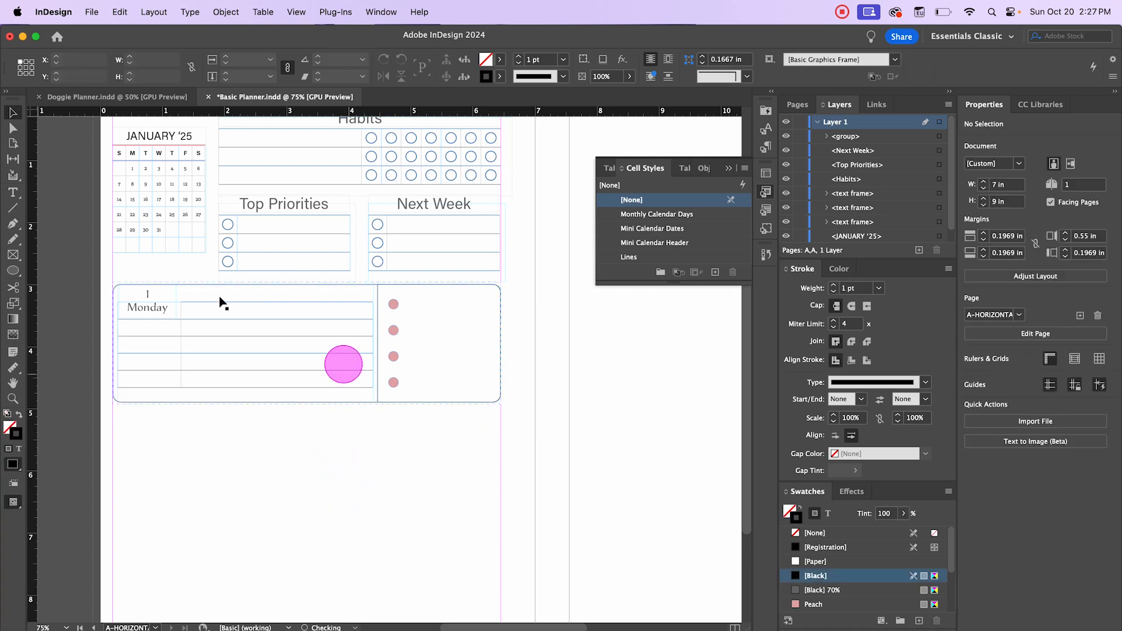
# - Copy the complete daily box below the original and duplicate it once more to stack three boxes on the left page
pyautogui.click(314, 323)
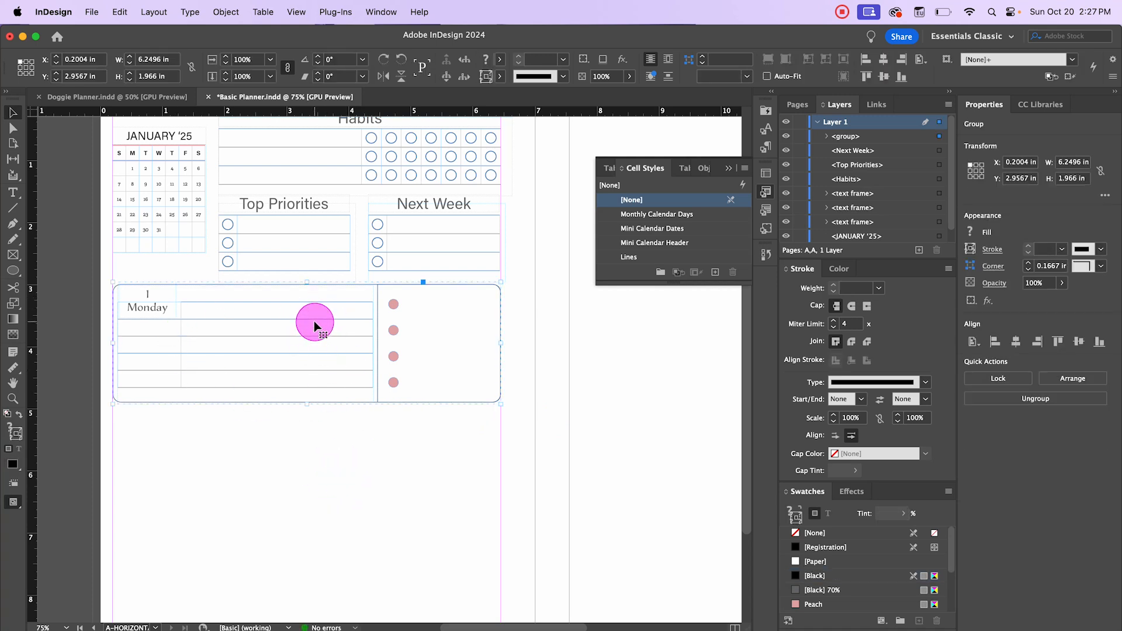
pyautogui.moveTo(315, 325); pyautogui.dragTo(321, 450)
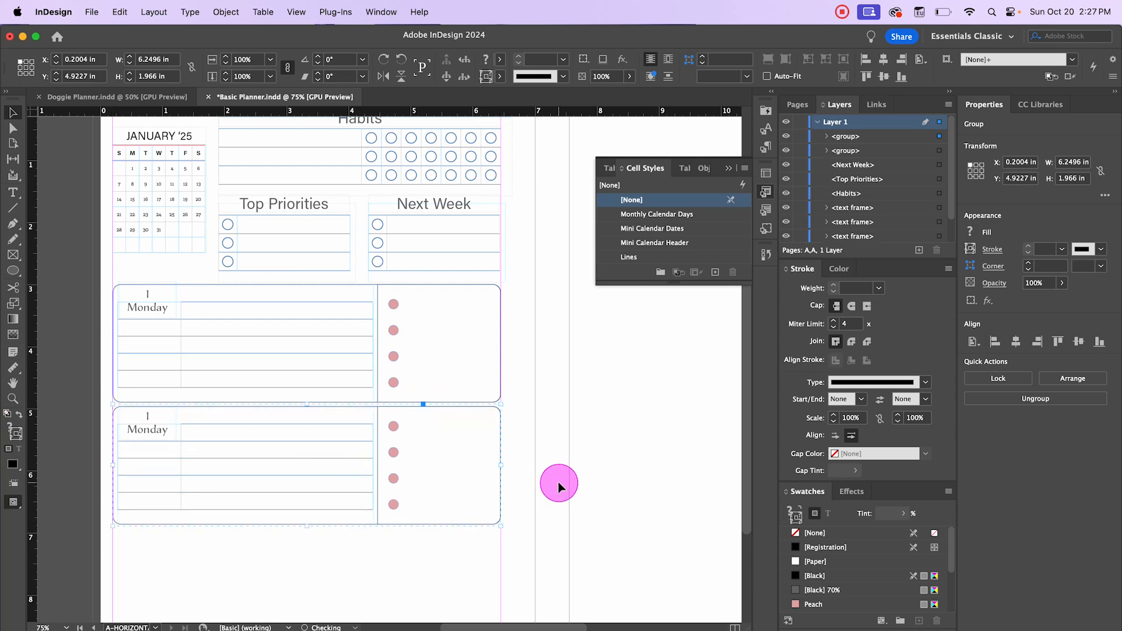
pyautogui.press('super+d')
pyautogui.click(735, 387)
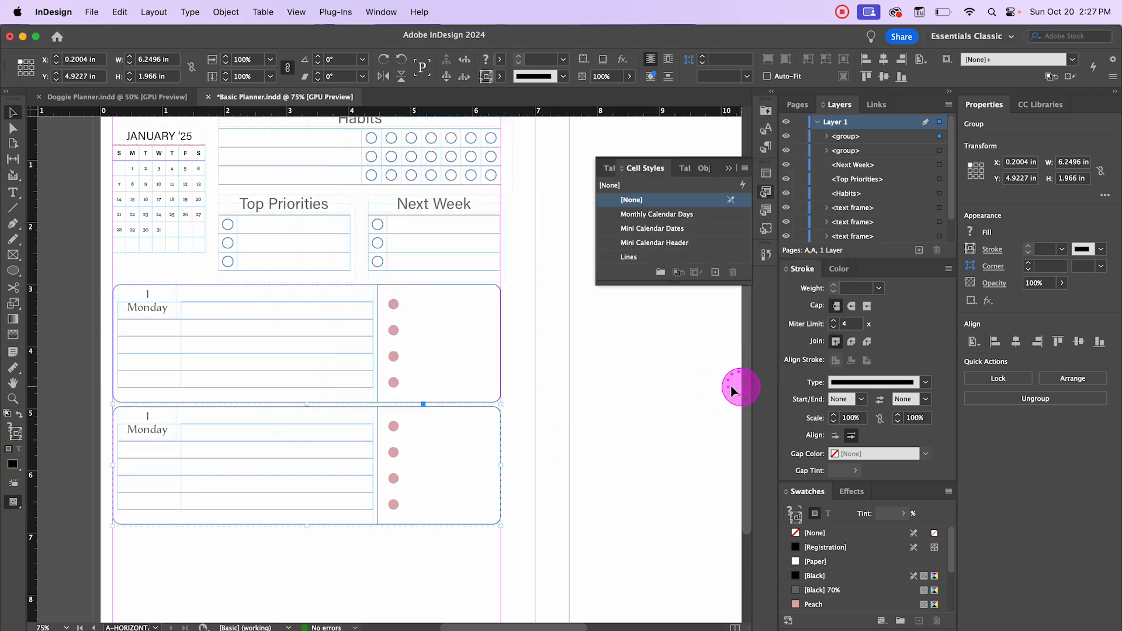
pyautogui.click(120, 12)
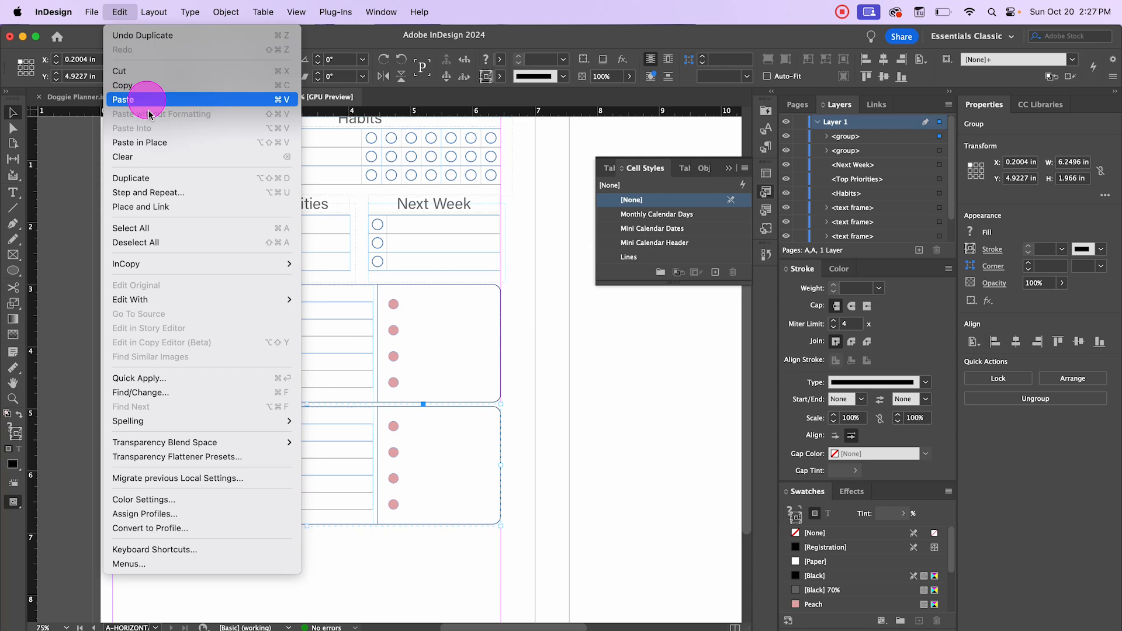
pyautogui.click(156, 178)
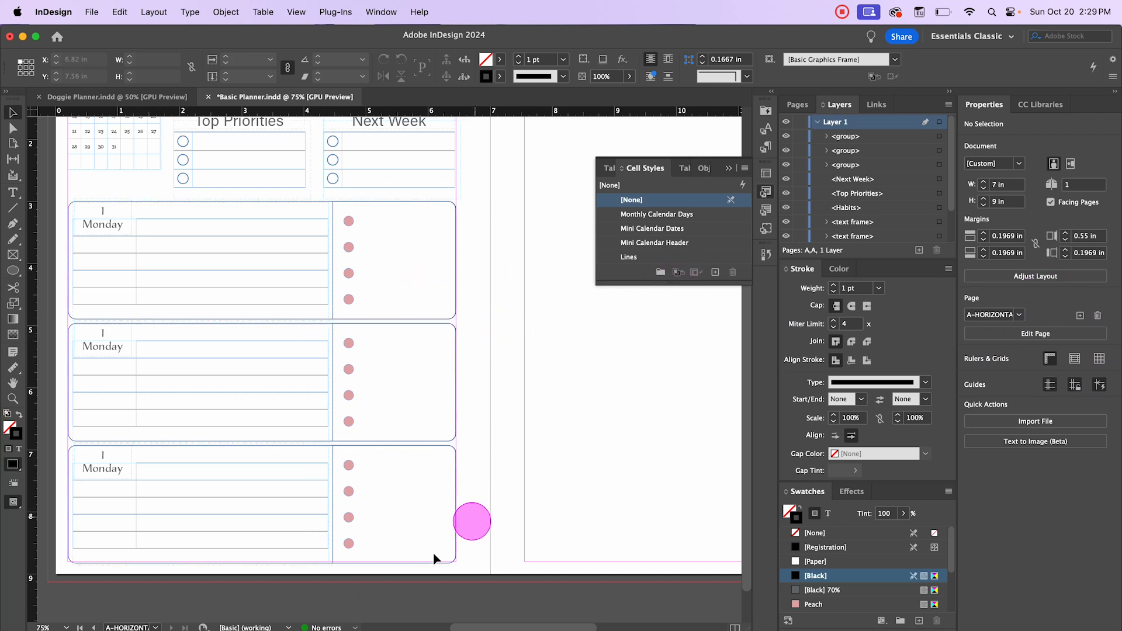
# - Copy the three stacked daily boxes onto the right page, move the copies up to its top margin, and deselect them
pyautogui.press('super+minus')
pyautogui.moveTo(514, 369); pyautogui.dragTo(442, 353)
pyautogui.moveTo(73, 321); pyautogui.dragTo(369, 516)
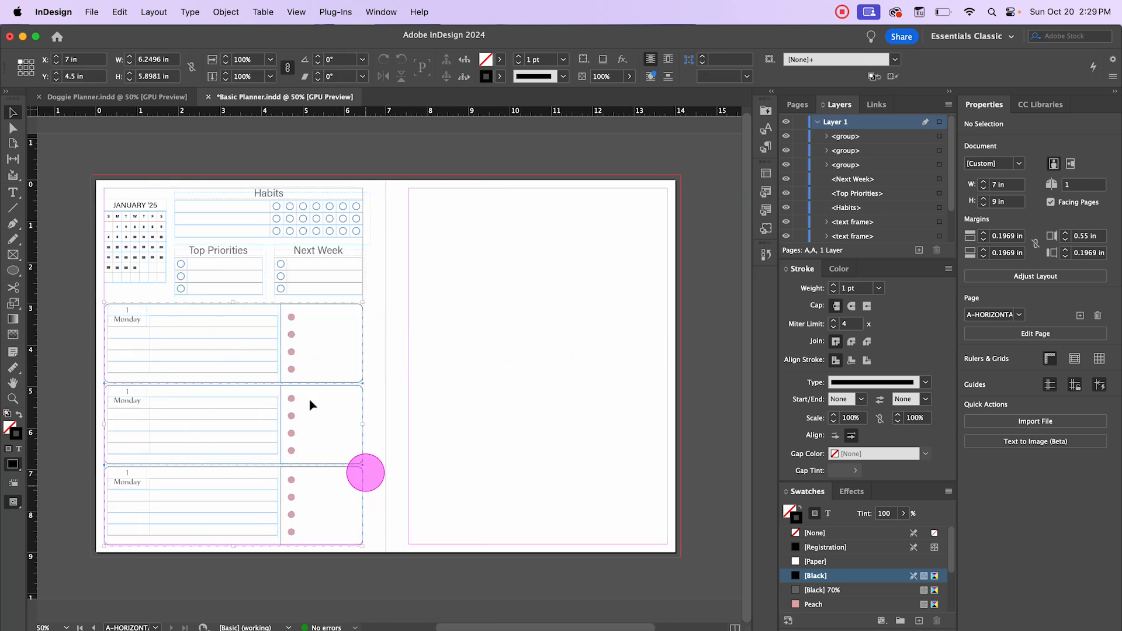
pyautogui.moveTo(204, 328); pyautogui.dragTo(512, 355)
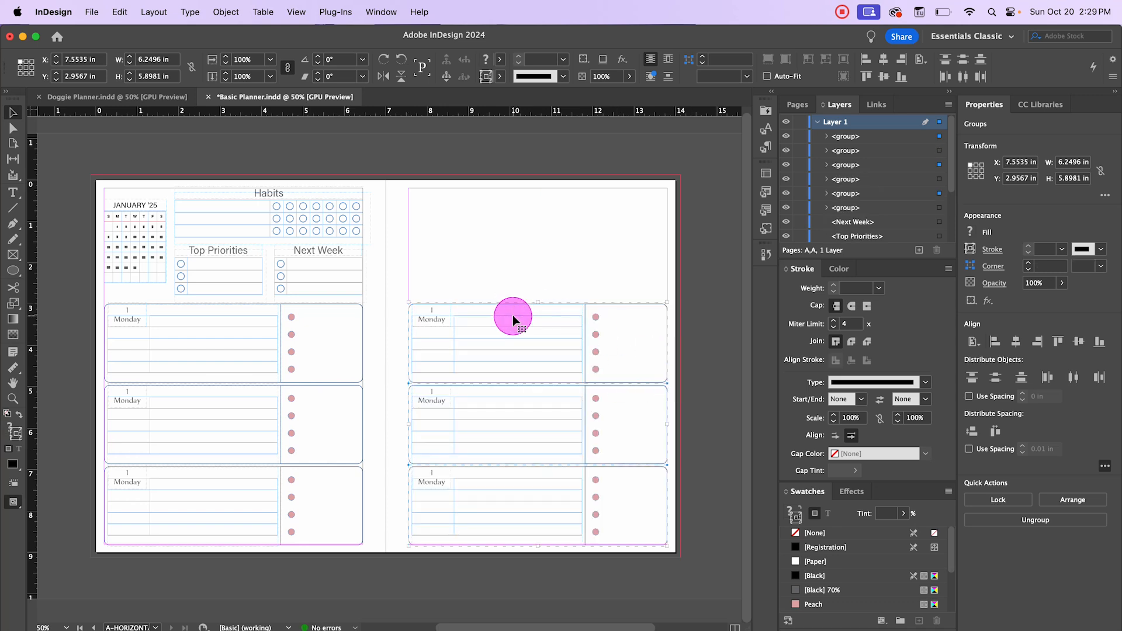
pyautogui.moveTo(513, 317); pyautogui.dragTo(504, 205)
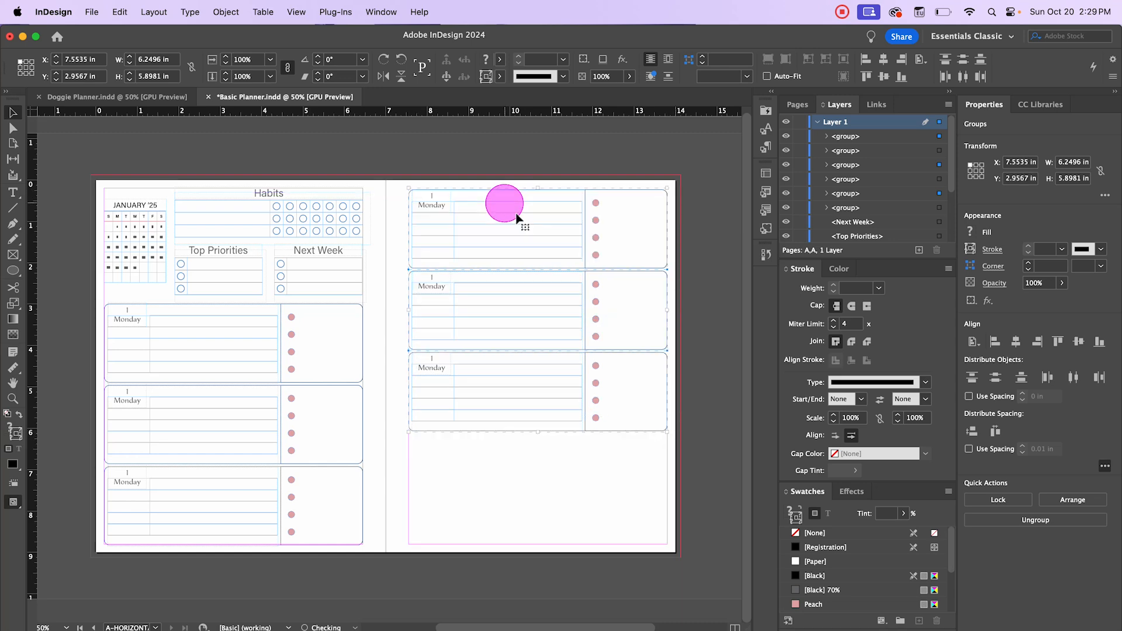
pyautogui.click(710, 357)
# - Duplicate the lowest daily box on the right page directly beneath it as a fourth box
pyautogui.scroll(1, 498, 457)
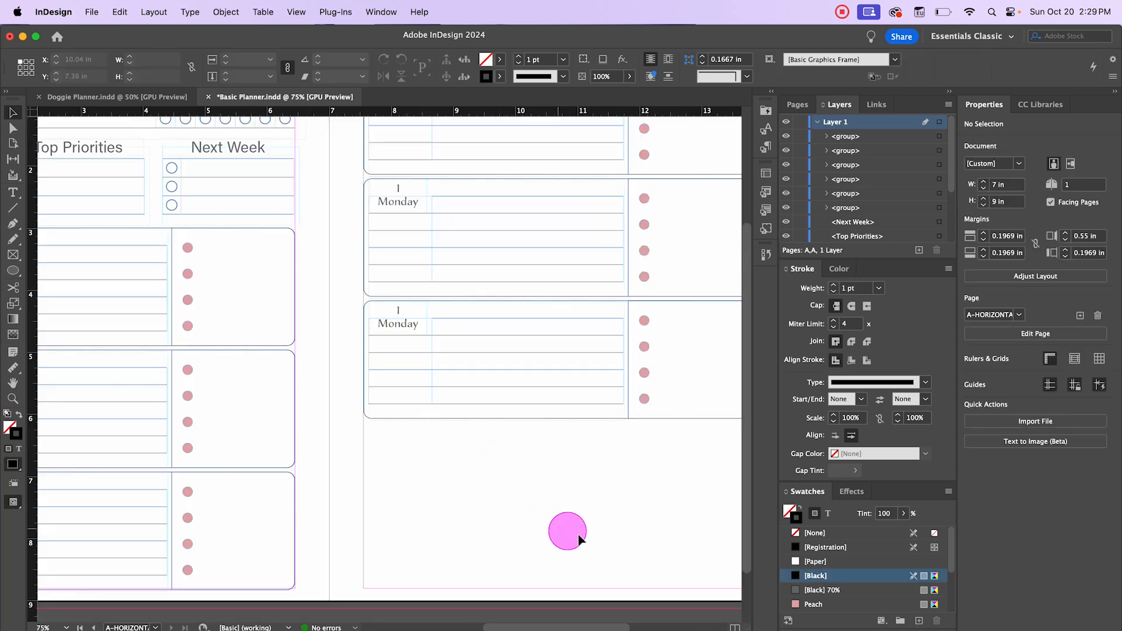
pyautogui.hscroll(3, 579, 540)
pyautogui.hscroll(-1, 390, 451)
pyautogui.click(387, 313)
pyautogui.scroll(1, 389, 298)
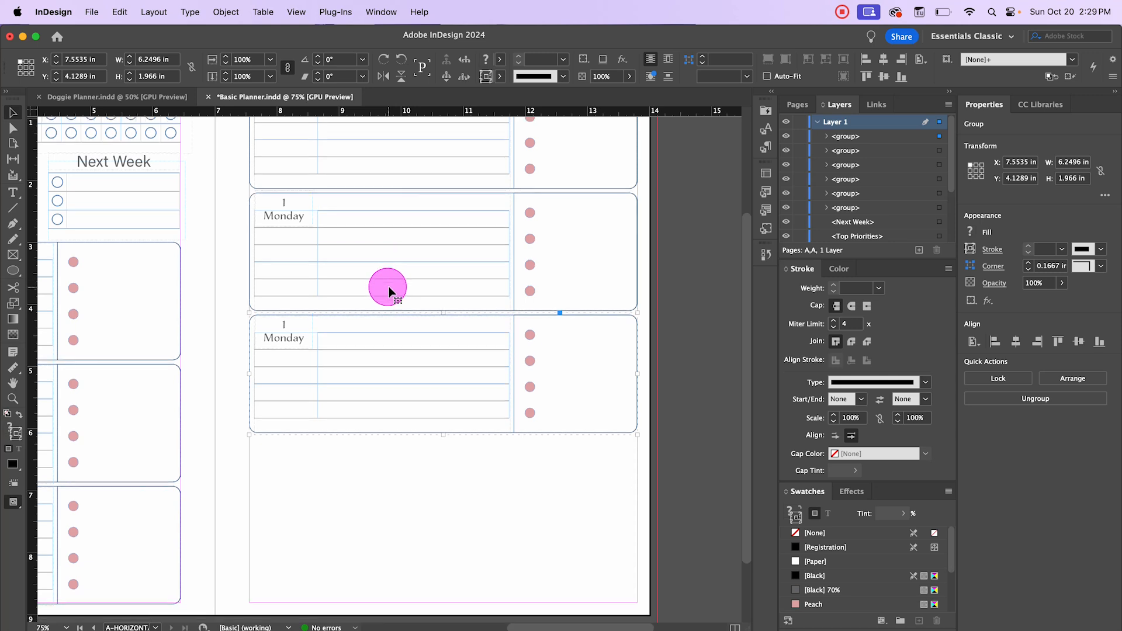
pyautogui.scroll(-2, 388, 290)
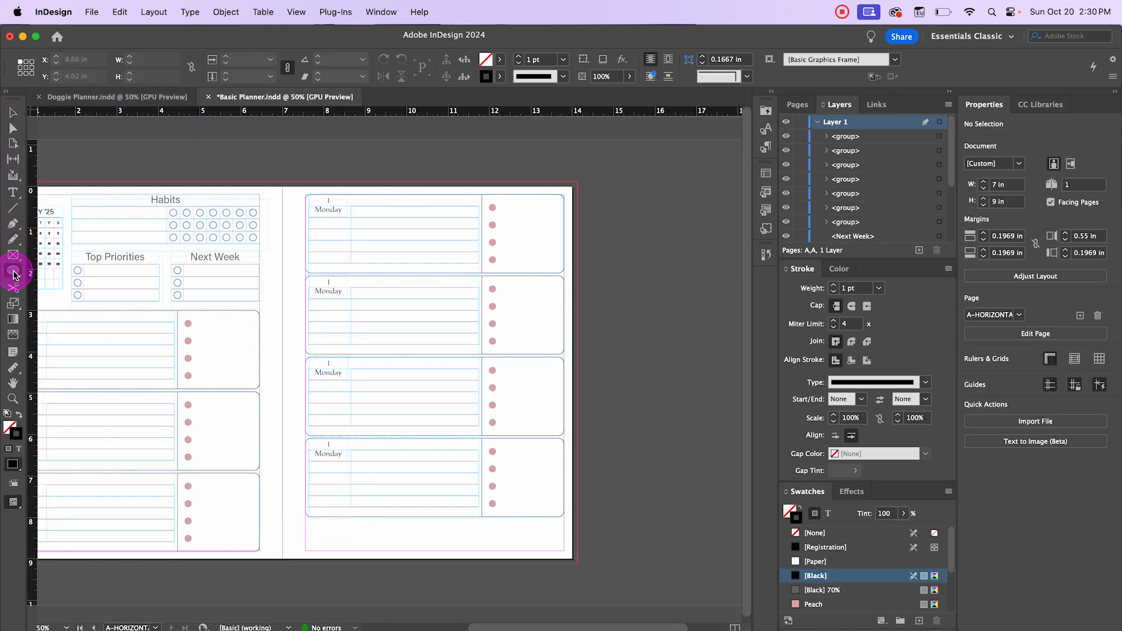
# - Draw a rectangle about 6.25 by 0.79 in below the fourth daily box and apply the Boxes object style to it
pyautogui.moveTo(15, 274); pyautogui.dragTo(44, 272)
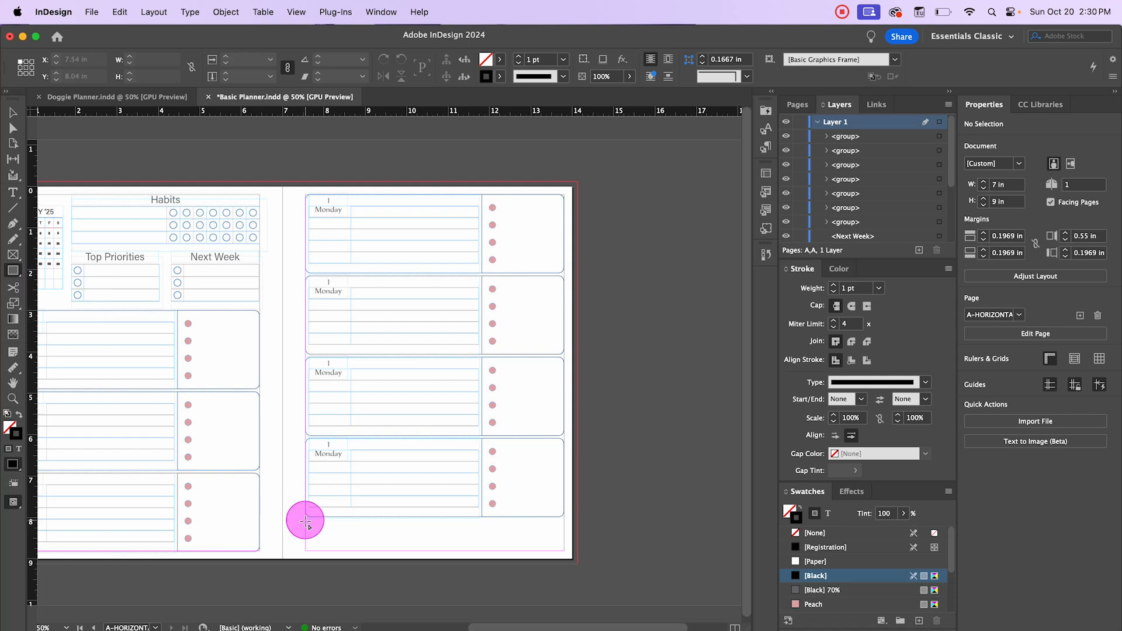
pyautogui.moveTo(305, 520); pyautogui.dragTo(562, 550)
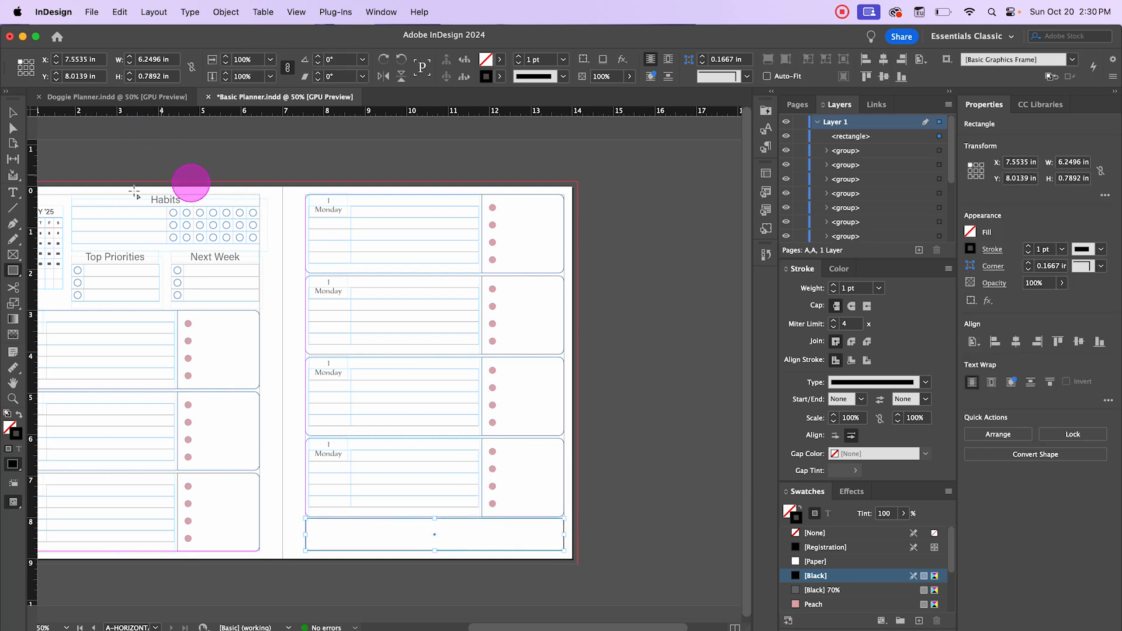
pyautogui.click(766, 234)
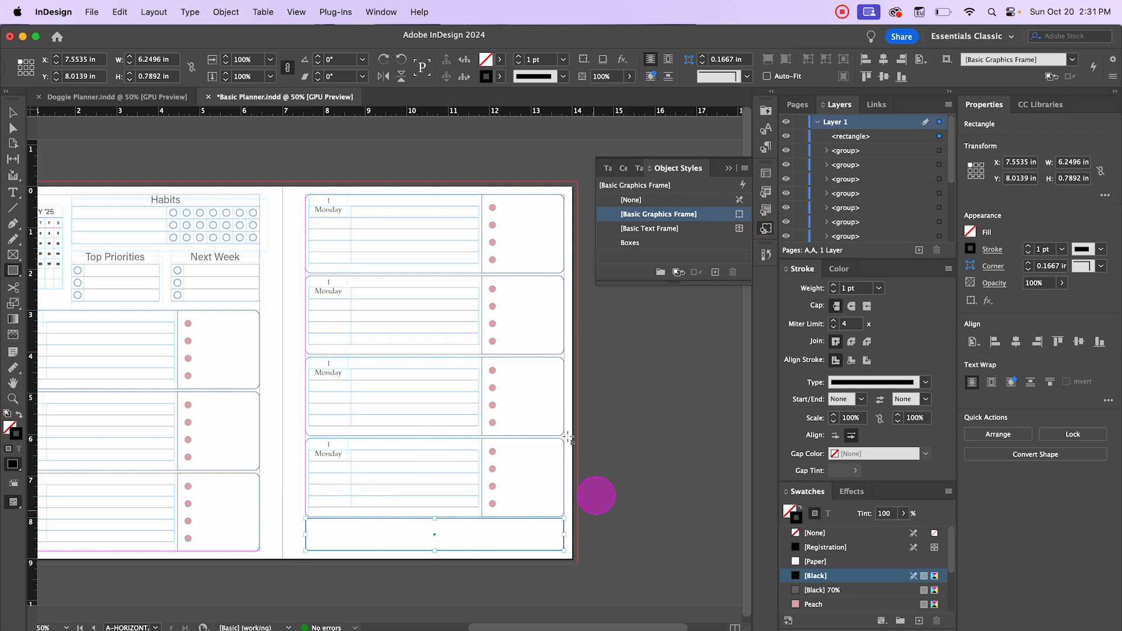
pyautogui.click(624, 241)
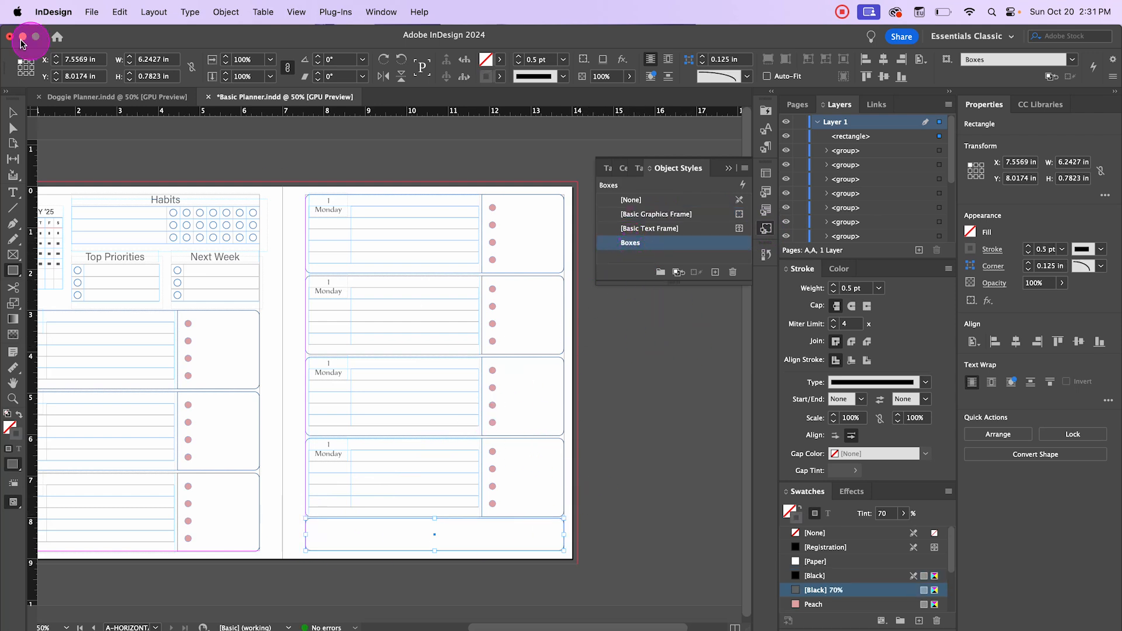
pyautogui.click(10, 117)
pyautogui.click(648, 503)
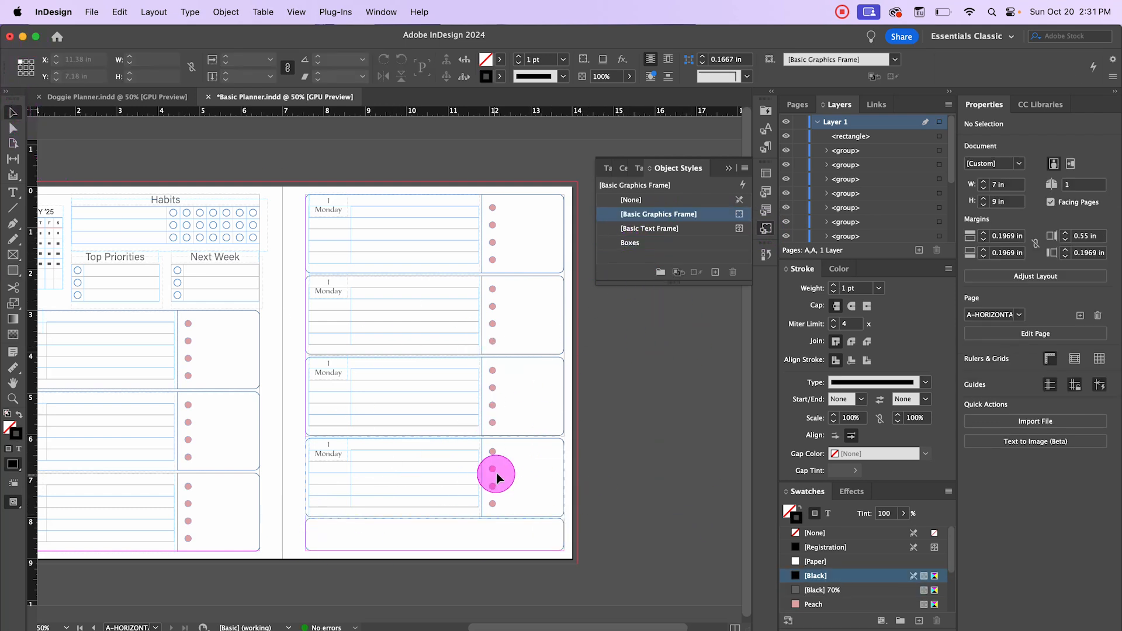
# - Copy the dot grid text frame from the left page of the A-Dot Grid parent
pyautogui.scroll(1, 378, 507)
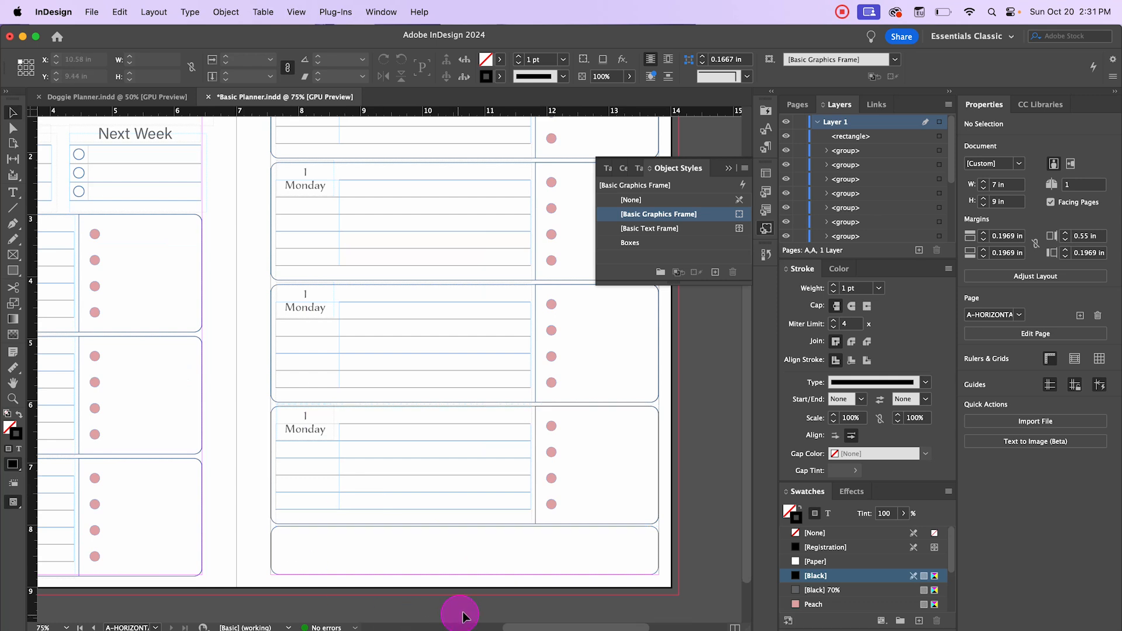
pyautogui.click(727, 170)
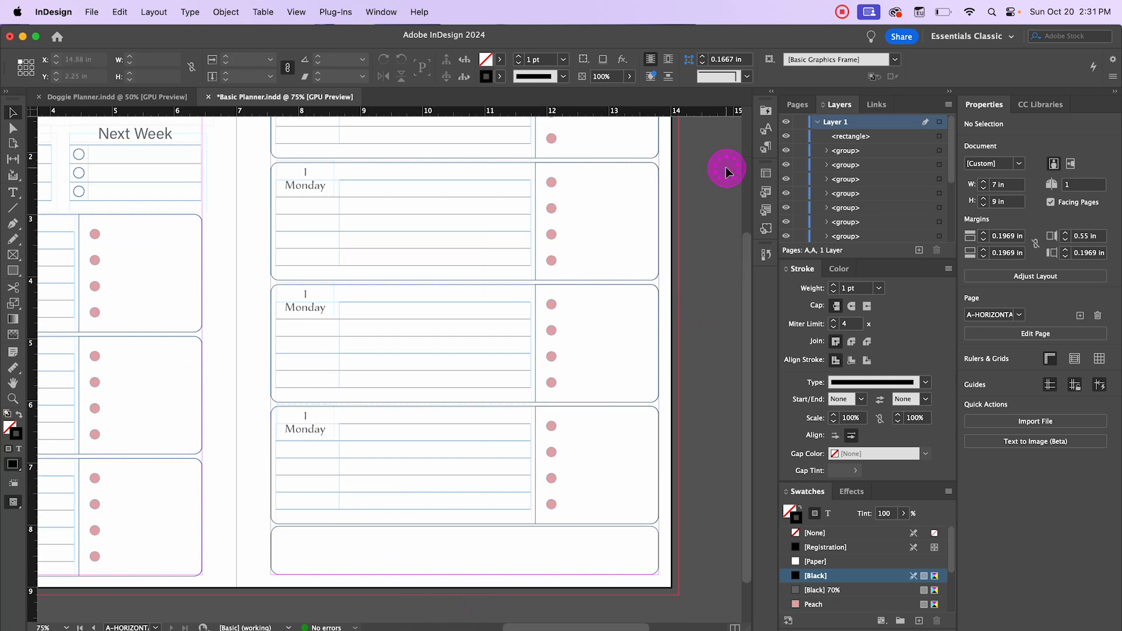
pyautogui.click(798, 106)
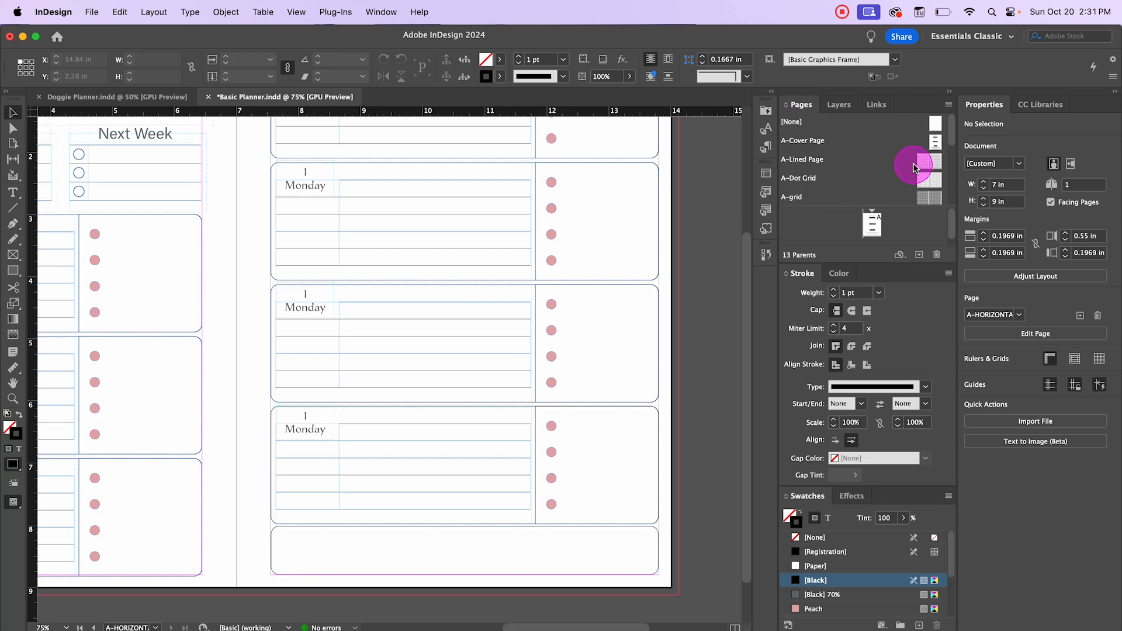
pyautogui.scroll(-1, 924, 159)
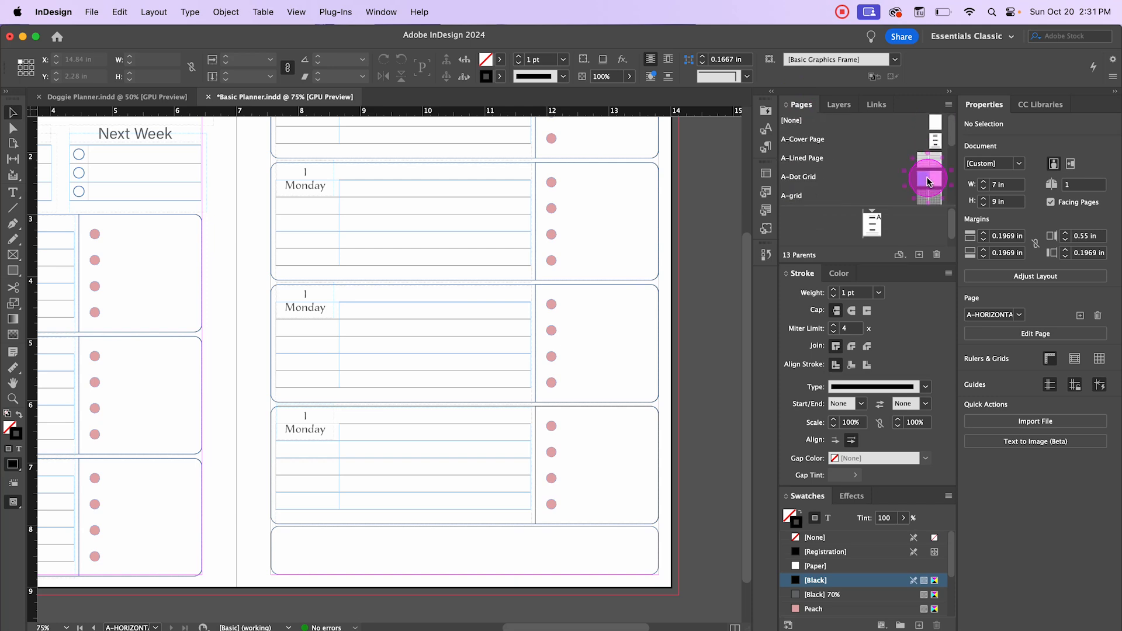
pyautogui.doubleClick(928, 182)
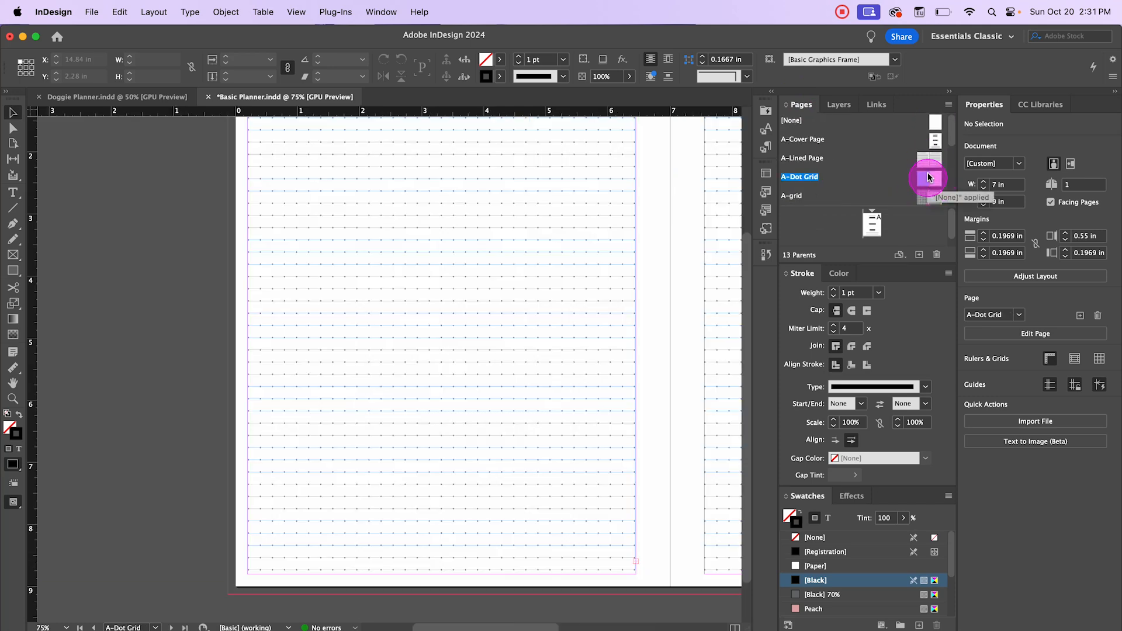
pyautogui.click(319, 193)
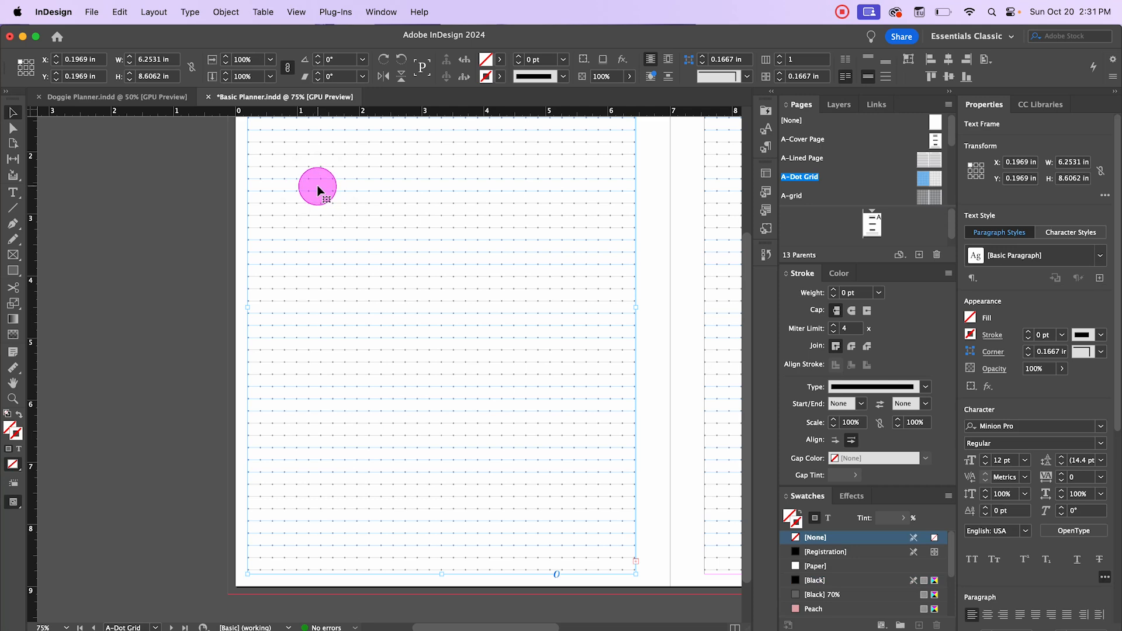
# - Paste the dot grid into the empty rectangle at the foot of the A-HORIZONTAL 2 right page and preview the spread
pyautogui.scroll(-5, 908, 187)
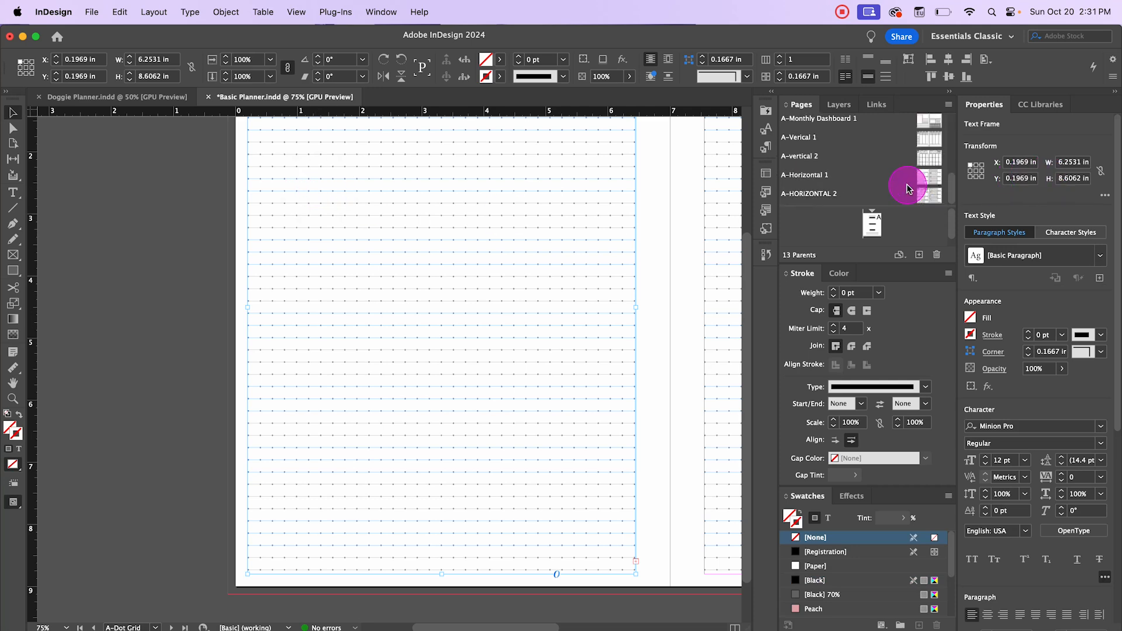
pyautogui.doubleClick(923, 195)
pyautogui.moveTo(663, 466); pyautogui.dragTo(296, 436)
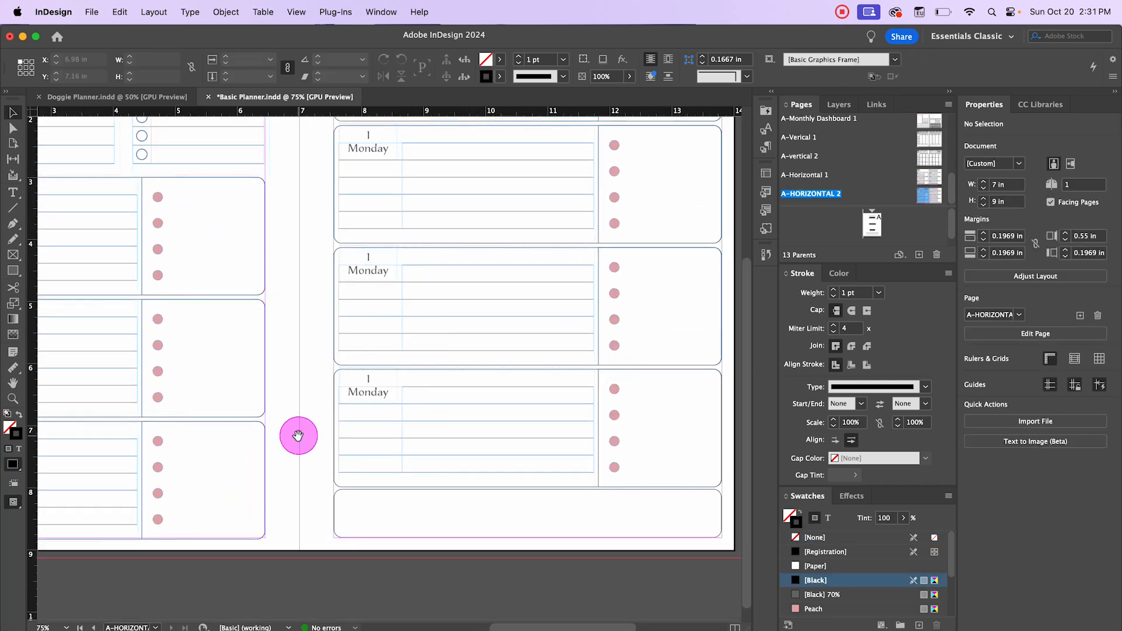
pyautogui.click(333, 502)
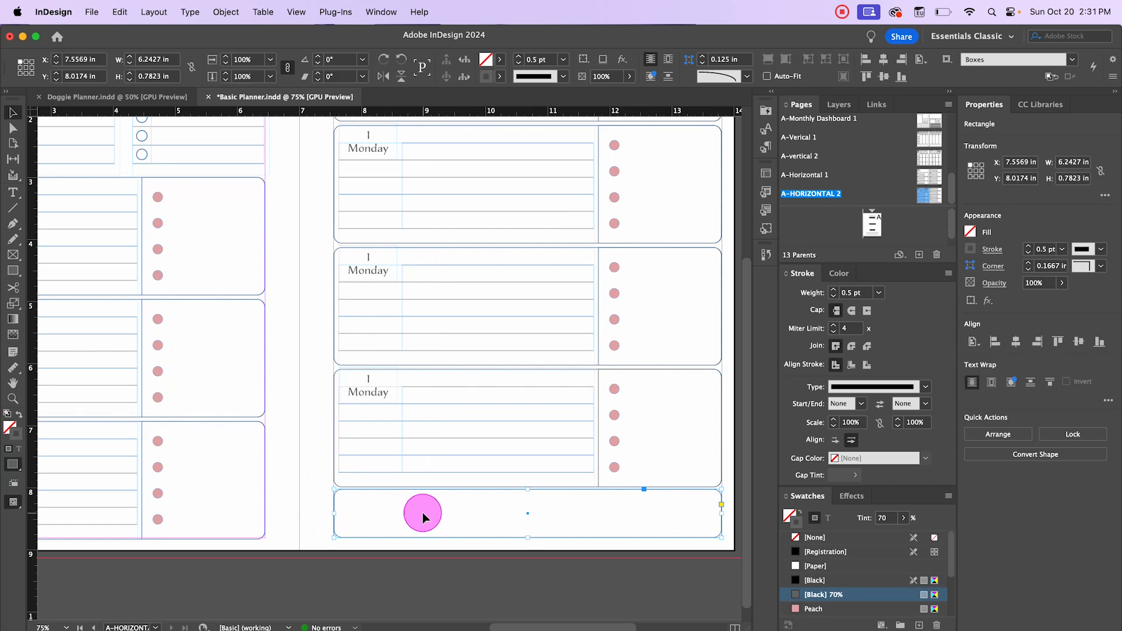
pyautogui.click(120, 12)
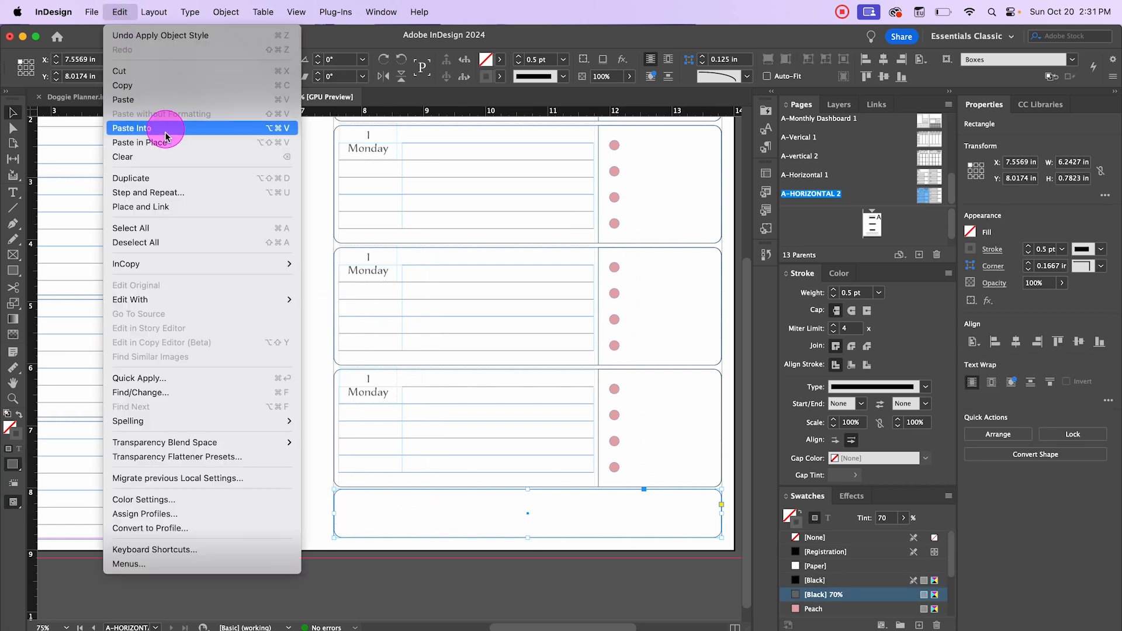
pyautogui.click(158, 128)
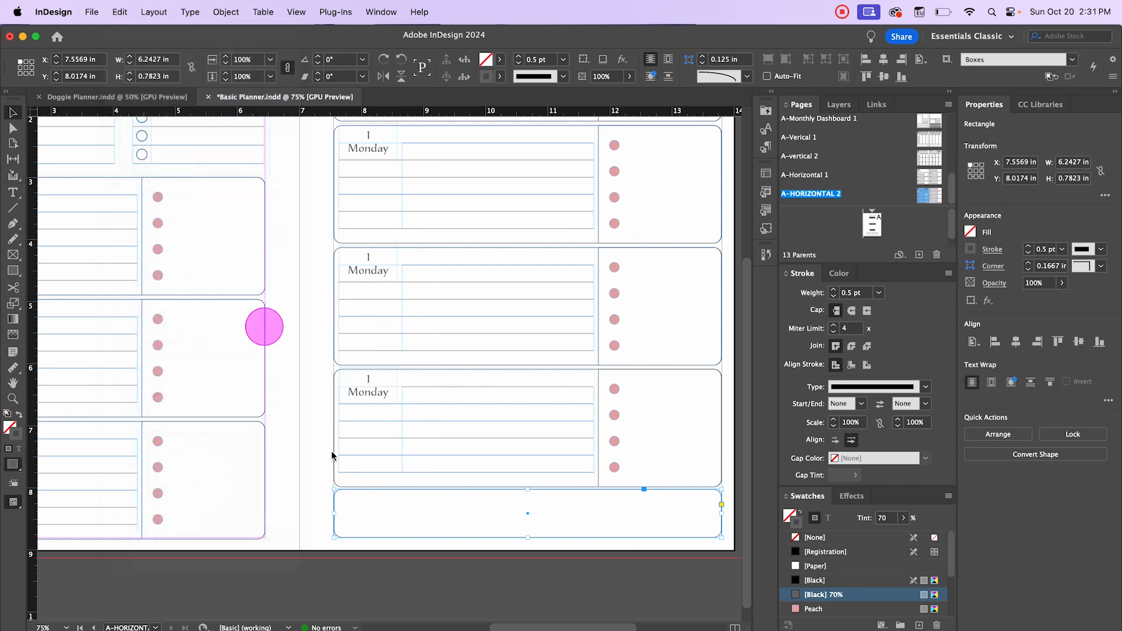
pyautogui.click(363, 584)
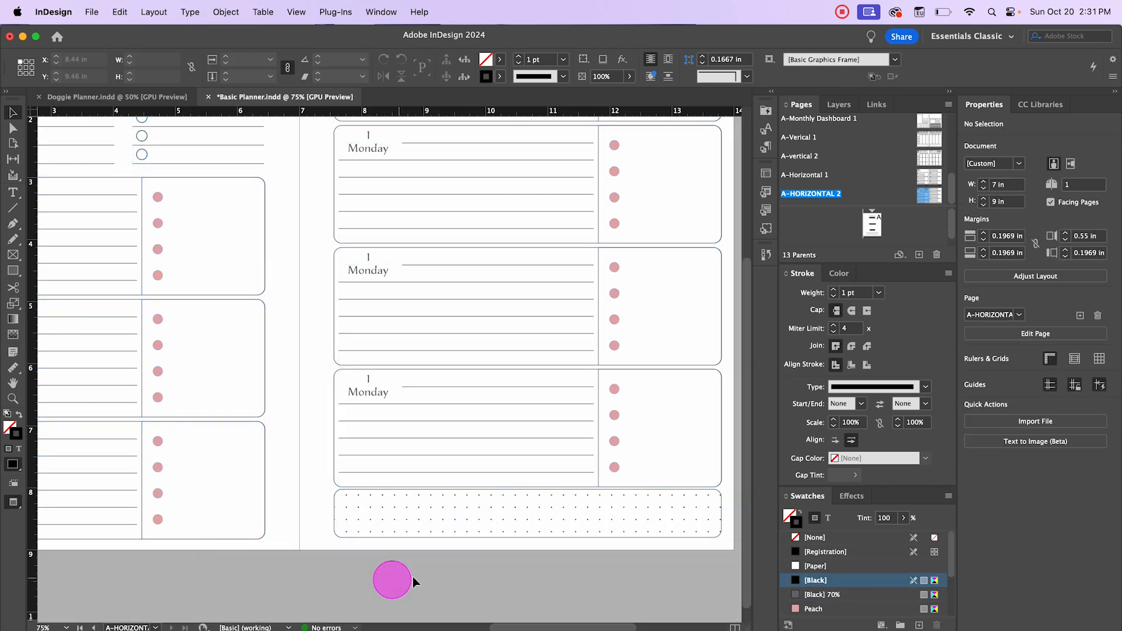
# - Review the whole A-HORIZONTAL 2 spread and compare its layout with the A-Horizontal 1 parent
pyautogui.press('super+minus')
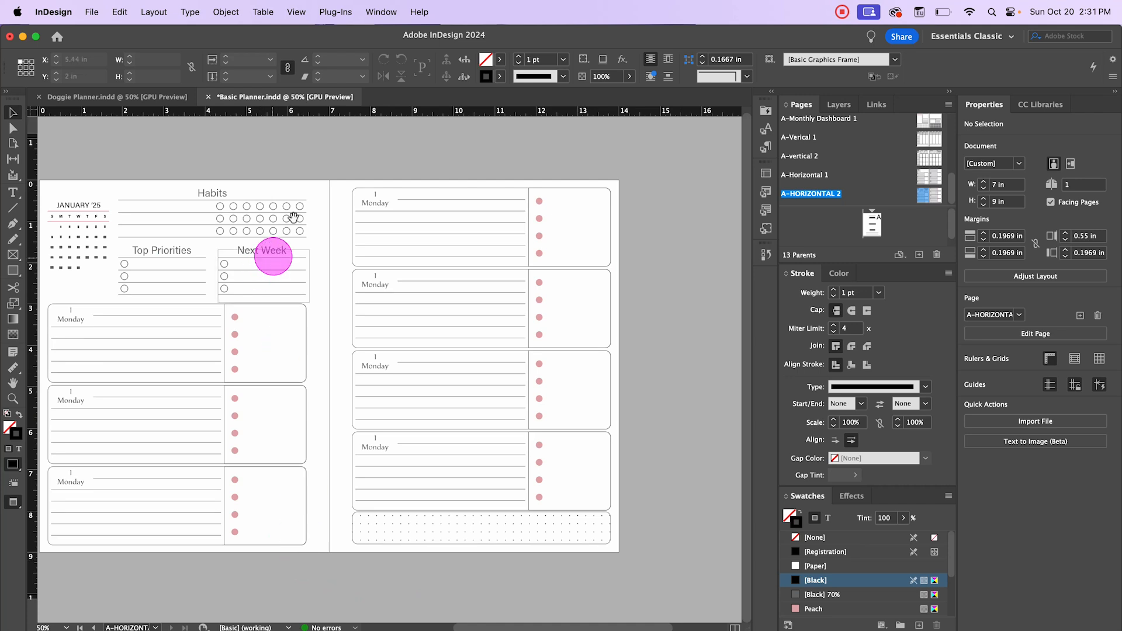
pyautogui.hscroll(-3, 339, 164)
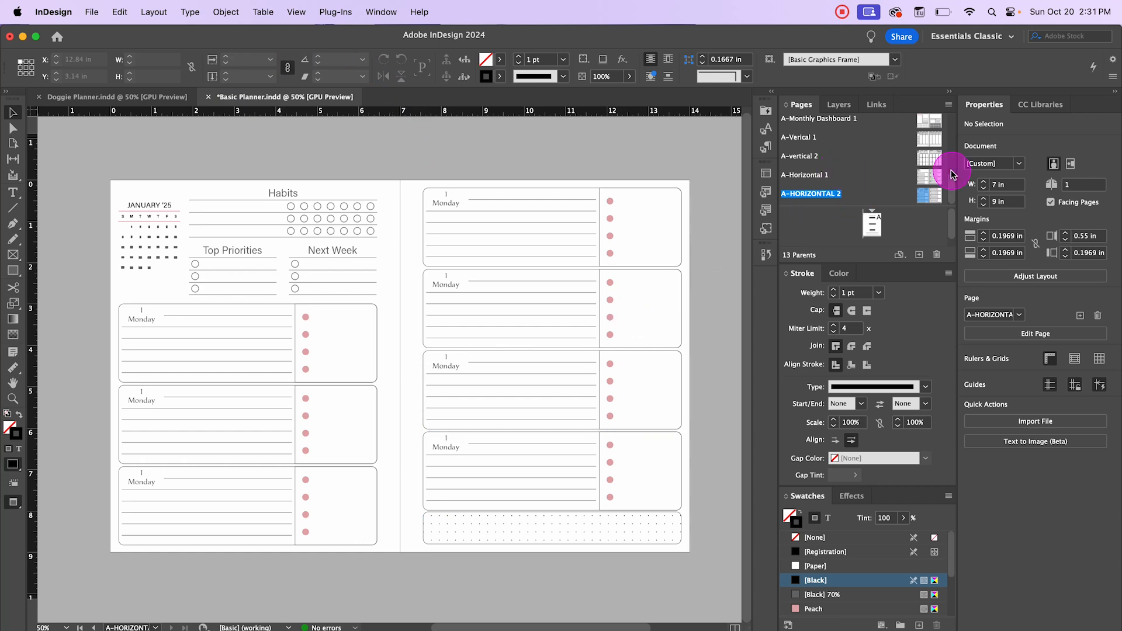
pyautogui.doubleClick(924, 177)
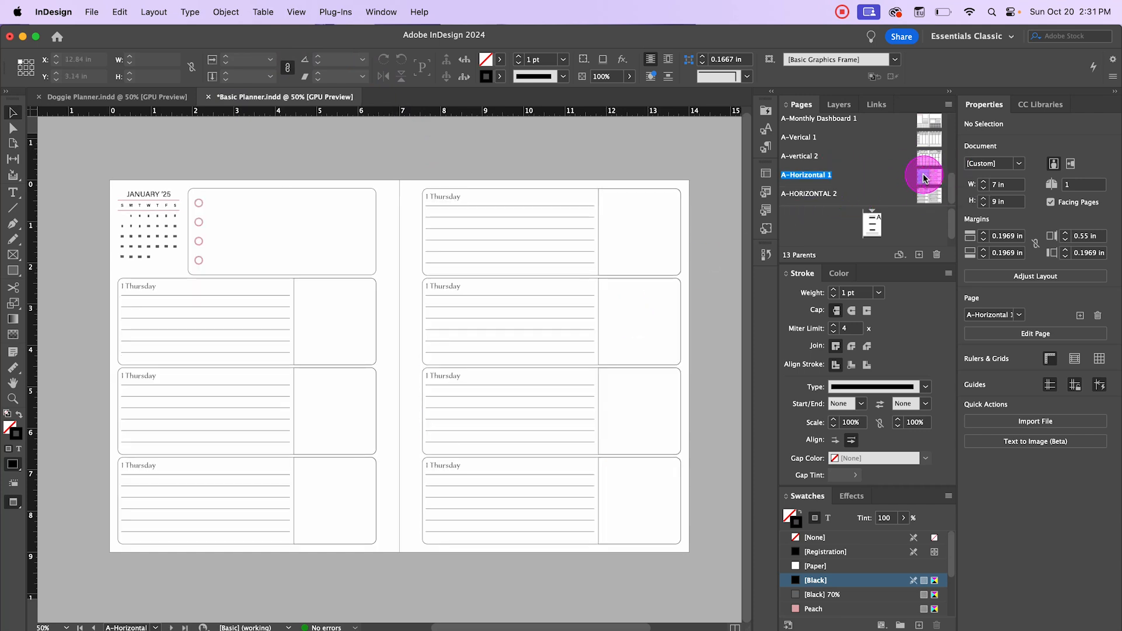
pyautogui.doubleClick(929, 195)
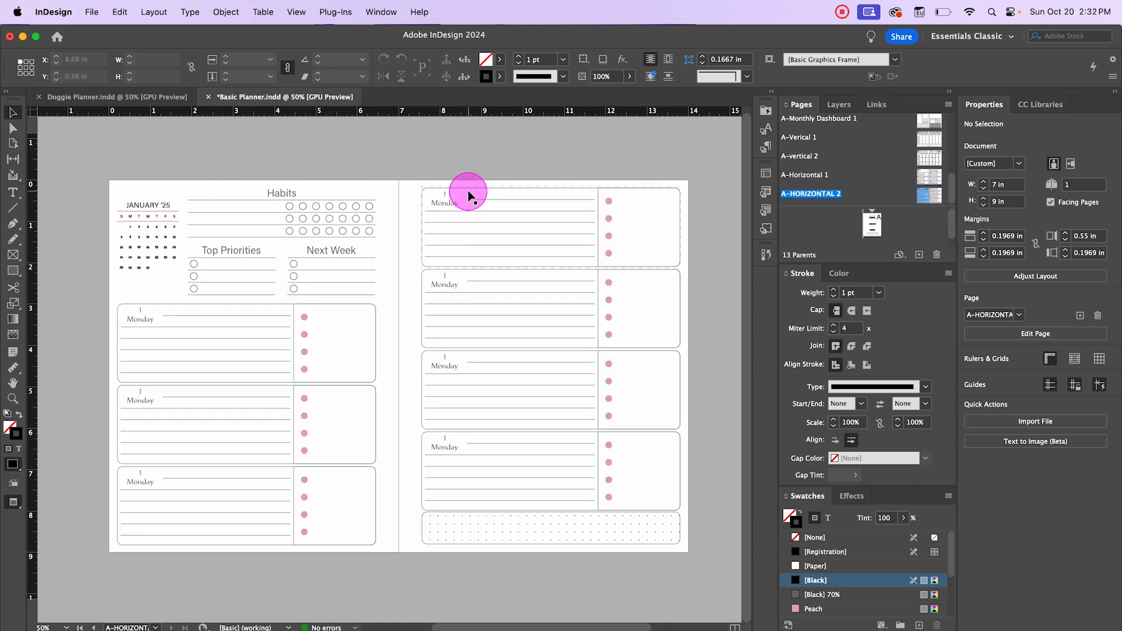
# - Switch to the Doggie Planner document and add a new parent spread named Horizontal 1
pyautogui.click(120, 97)
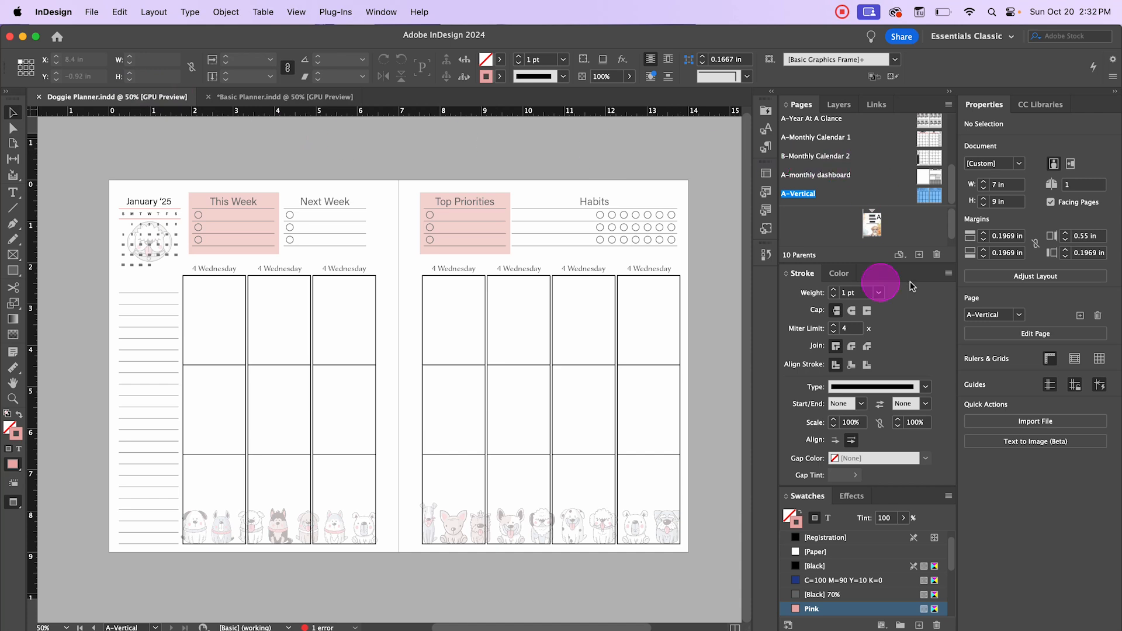
pyautogui.click(919, 256)
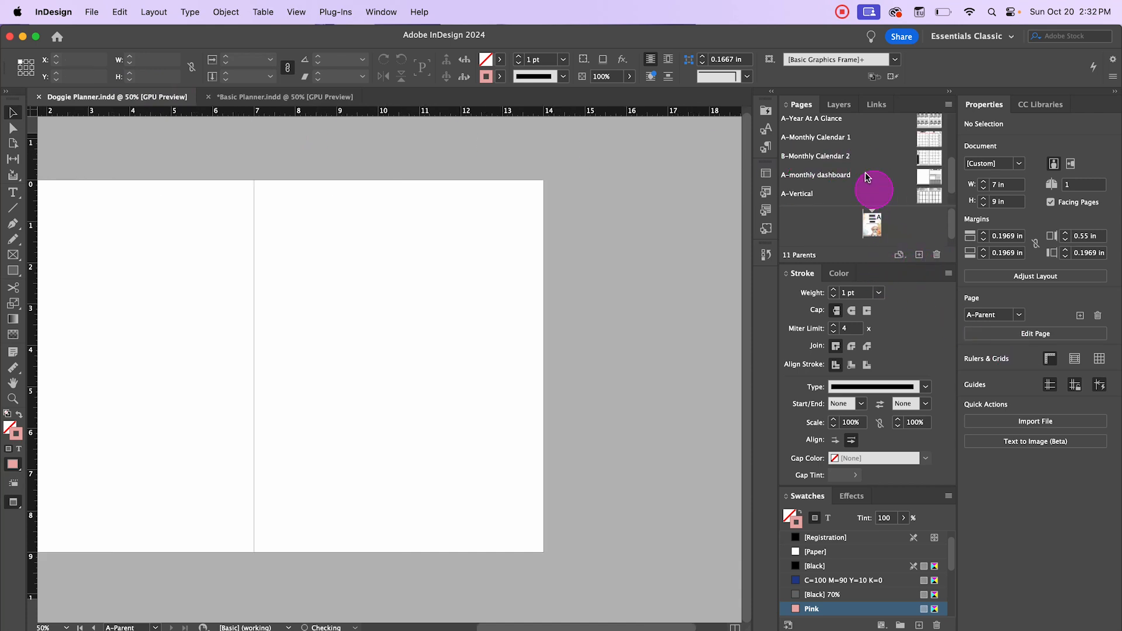
pyautogui.rightClick(816, 196)
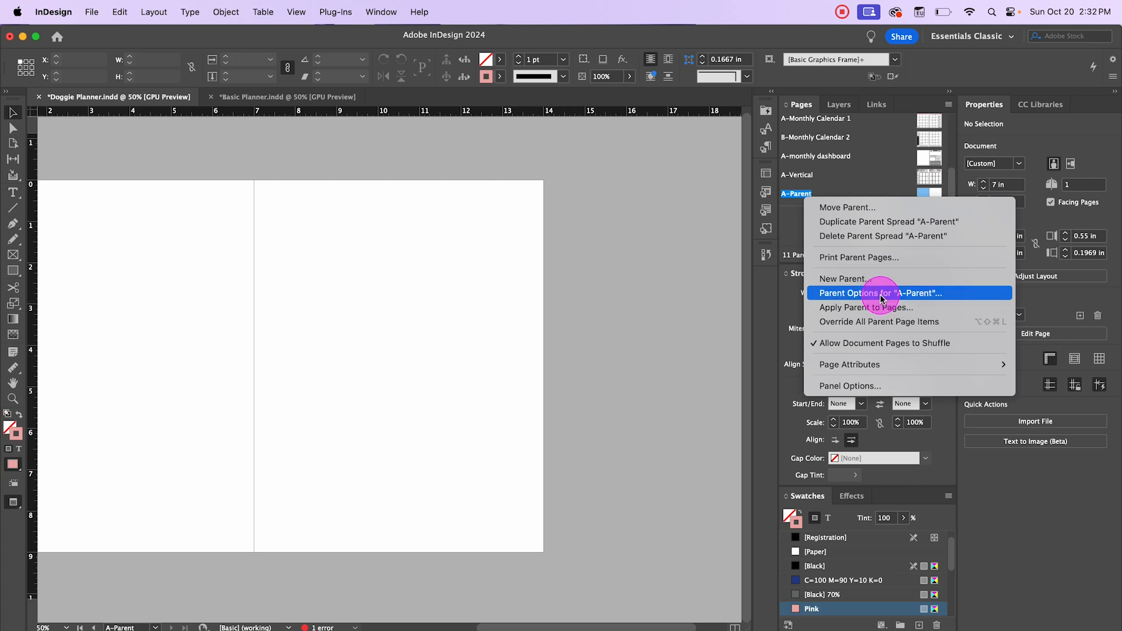
pyautogui.click(881, 293)
pyautogui.moveTo(549, 364); pyautogui.dragTo(495, 369)
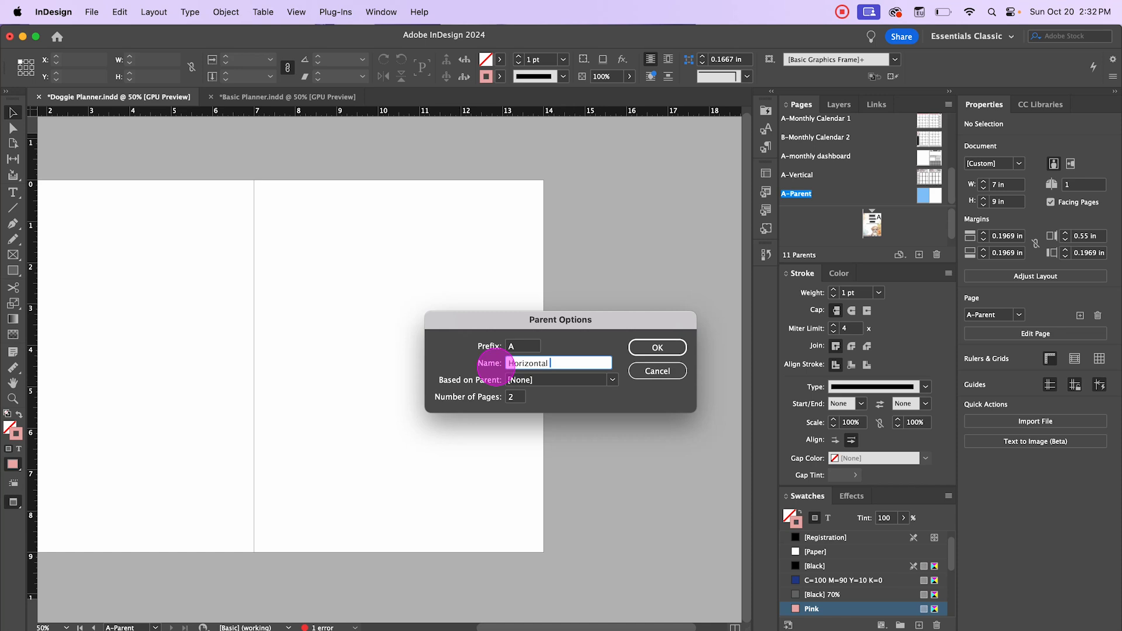
pyautogui.write('Horizontal 1')
pyautogui.press('Return')
# - Copy all objects from the Basic Planner's A-Horizontal 1 parent and paste them in place on the Doggie Planner's A-Horizontal 1 spread
pyautogui.click(249, 97)
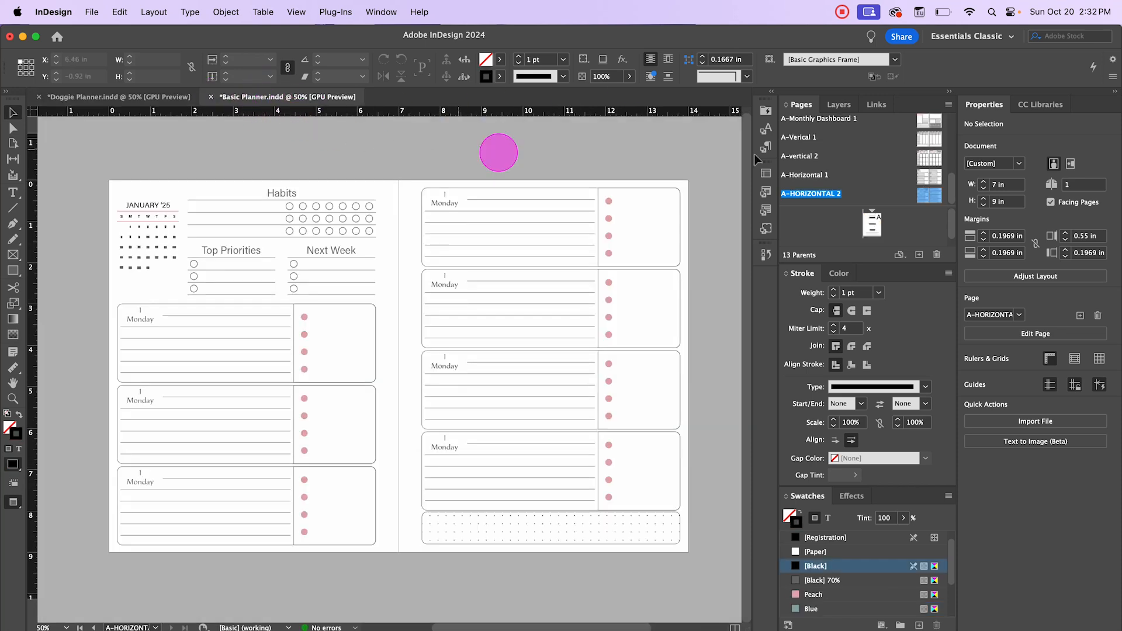
pyautogui.doubleClick(911, 177)
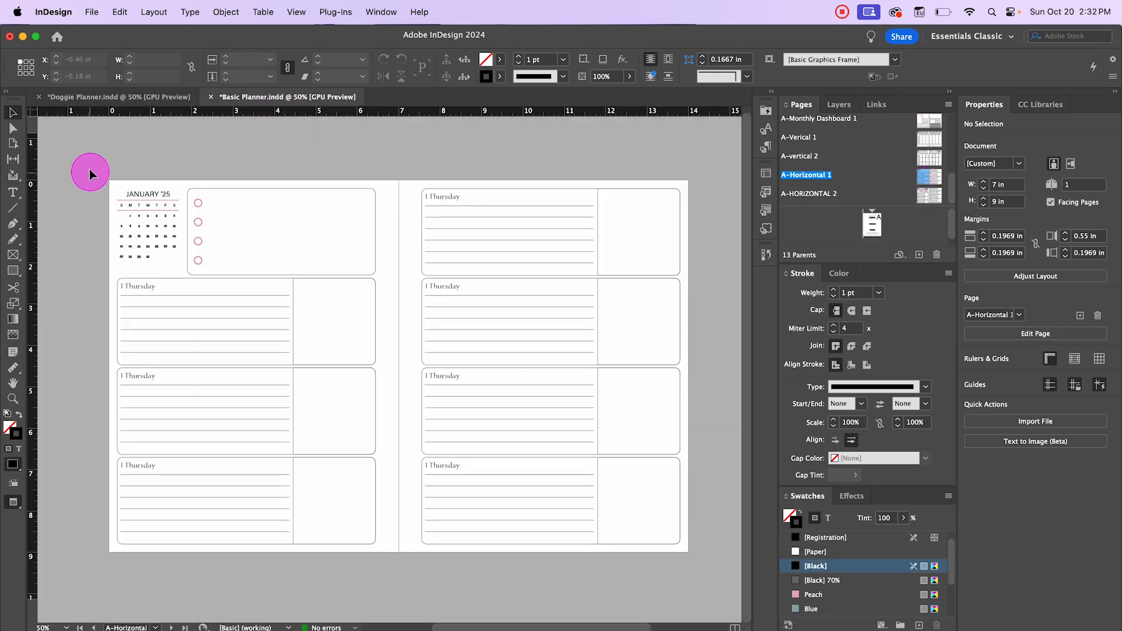
pyautogui.moveTo(89, 170); pyautogui.dragTo(718, 580)
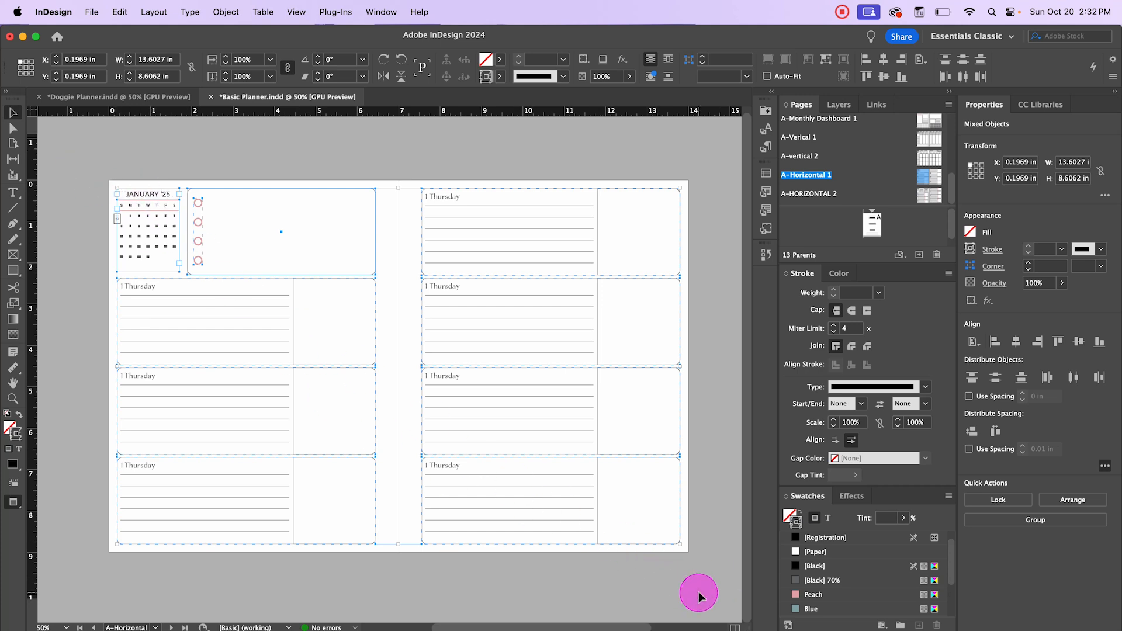
pyautogui.click(113, 99)
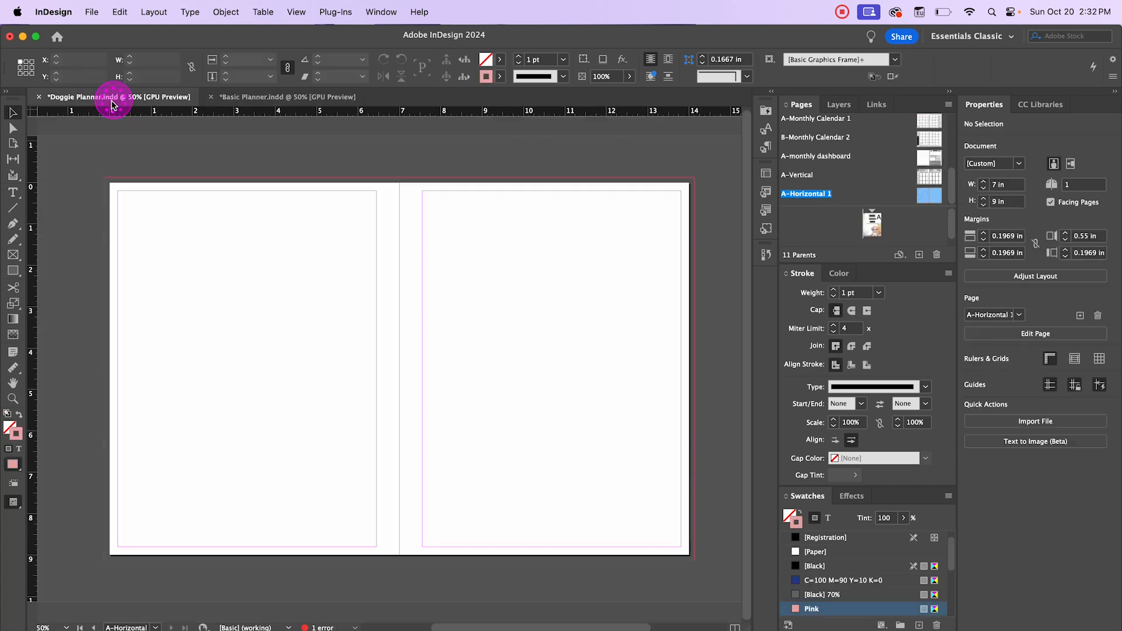
pyautogui.click(86, 13)
pyautogui.moveTo(116, 13)
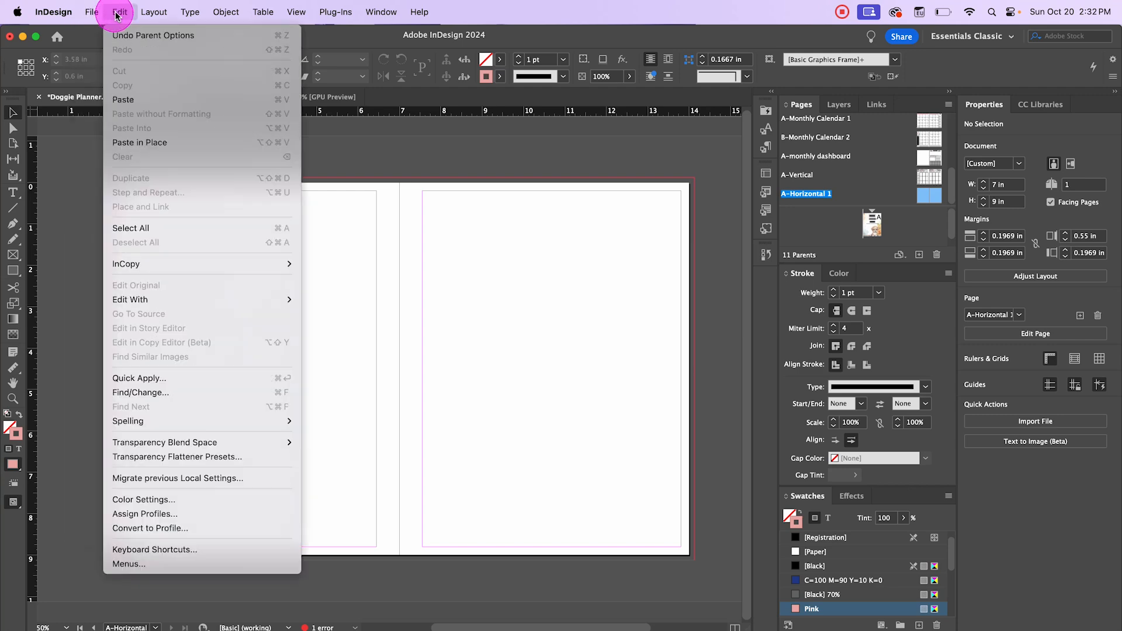
pyautogui.click(139, 144)
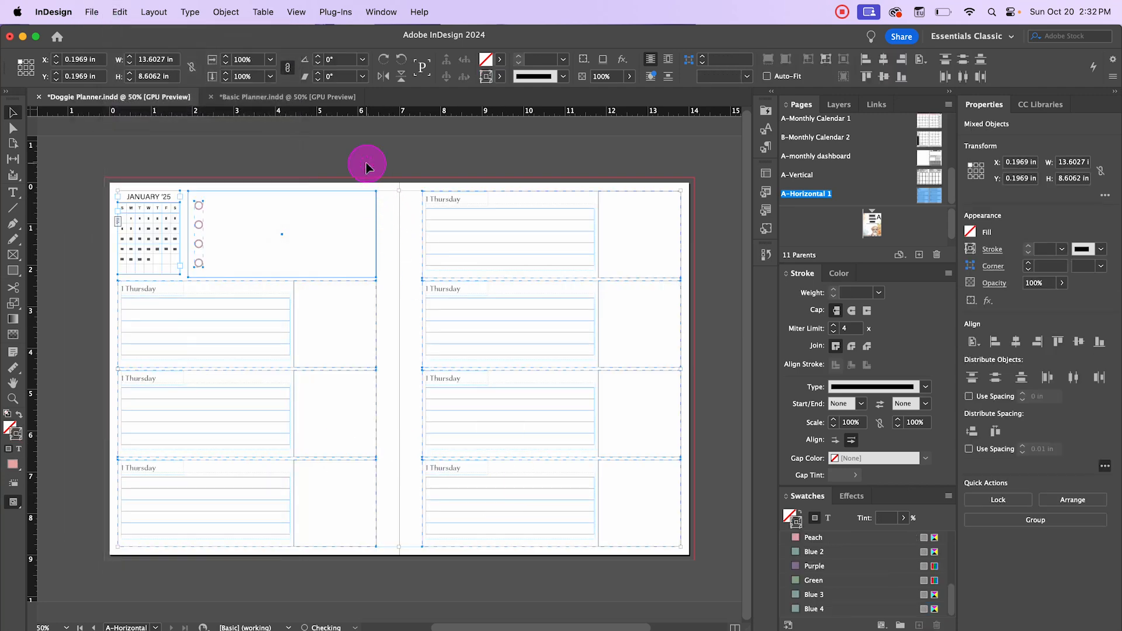
# - Recolor only the horizontal strokes of the mini calendar's weekday header row with the Pink swatch
pyautogui.press('super+equal')
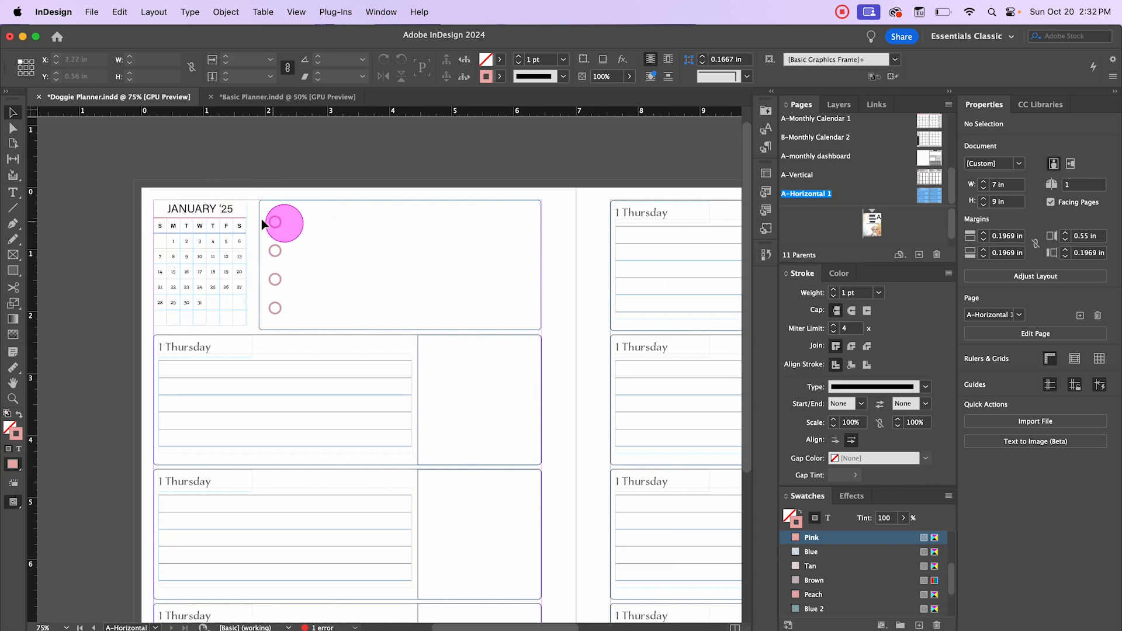
pyautogui.press('super+equal')
pyautogui.doubleClick(129, 229)
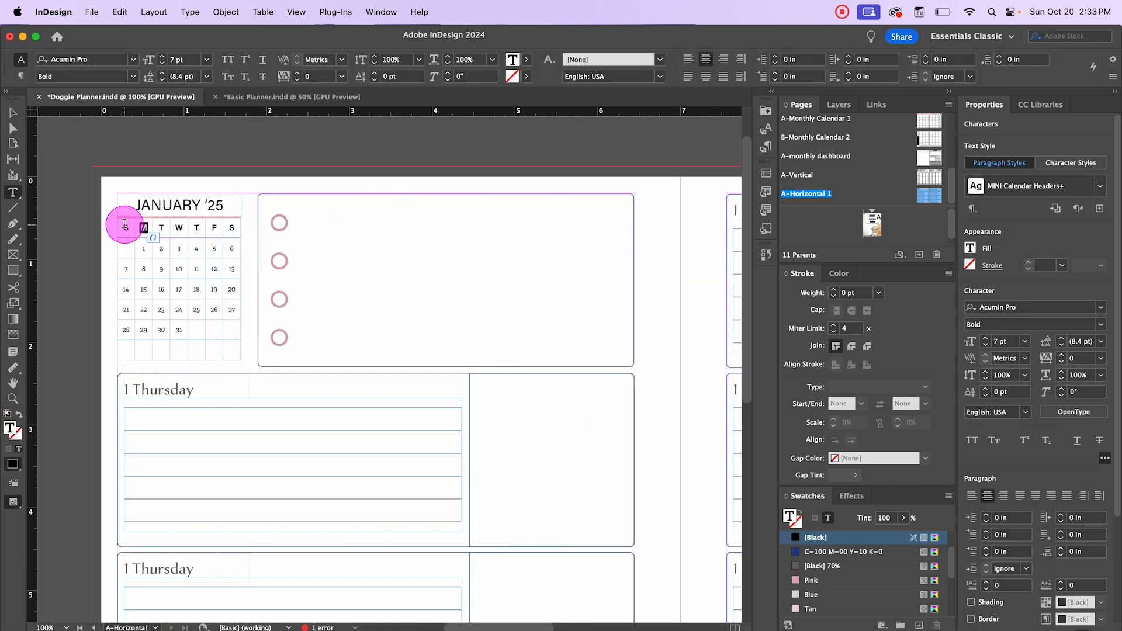
pyautogui.moveTo(125, 224); pyautogui.dragTo(275, 193)
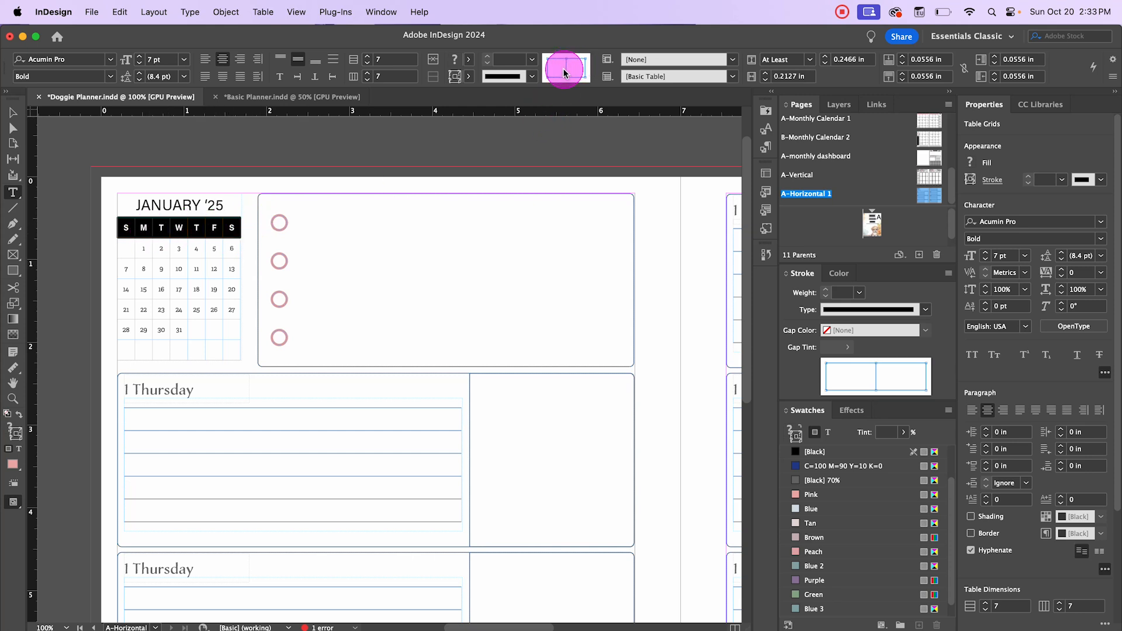
pyautogui.click(584, 70)
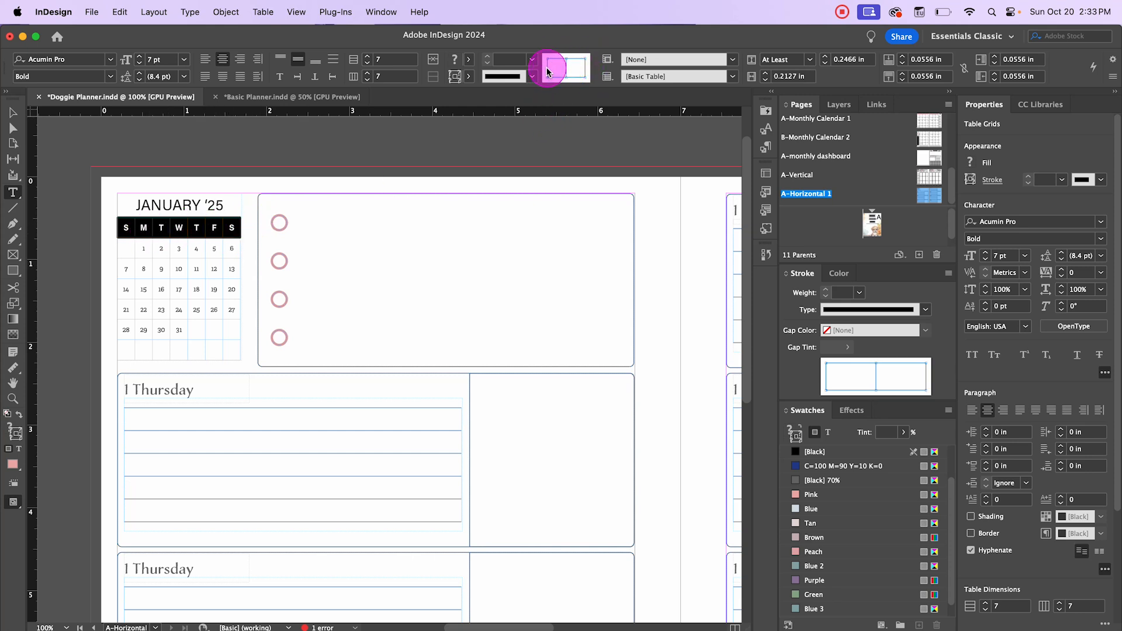
pyautogui.click(548, 72)
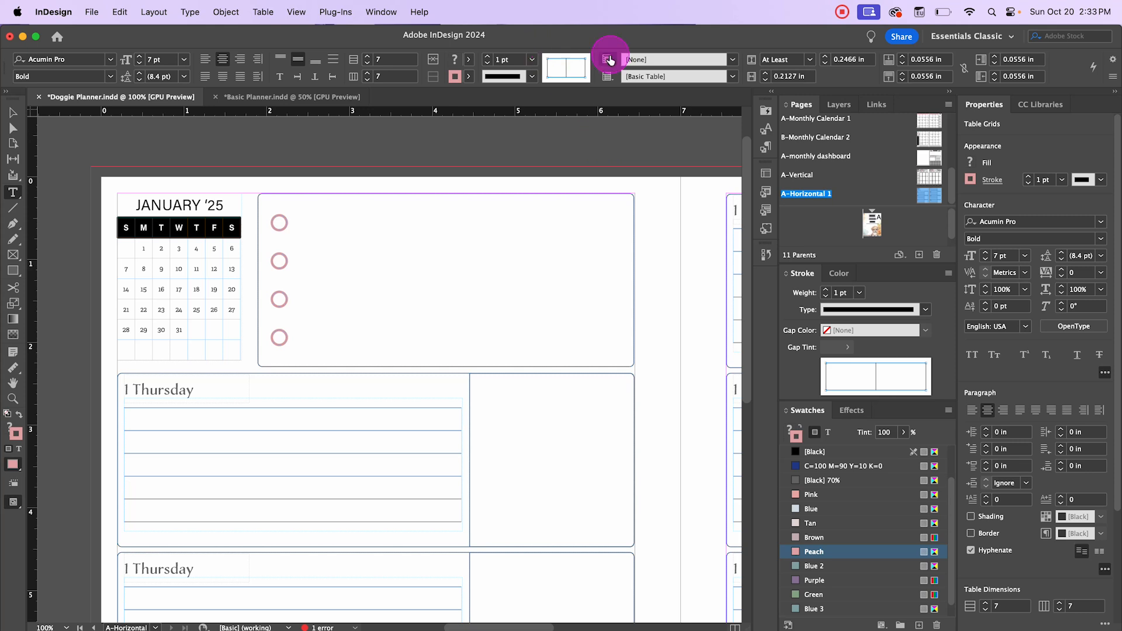
pyautogui.click(470, 76)
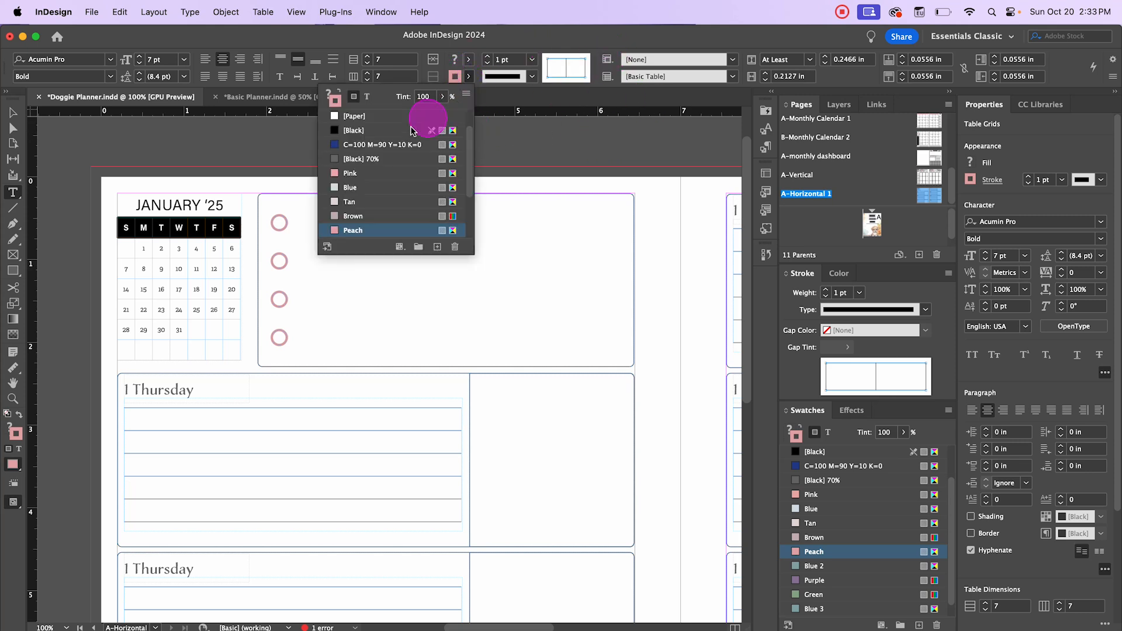
pyautogui.click(357, 174)
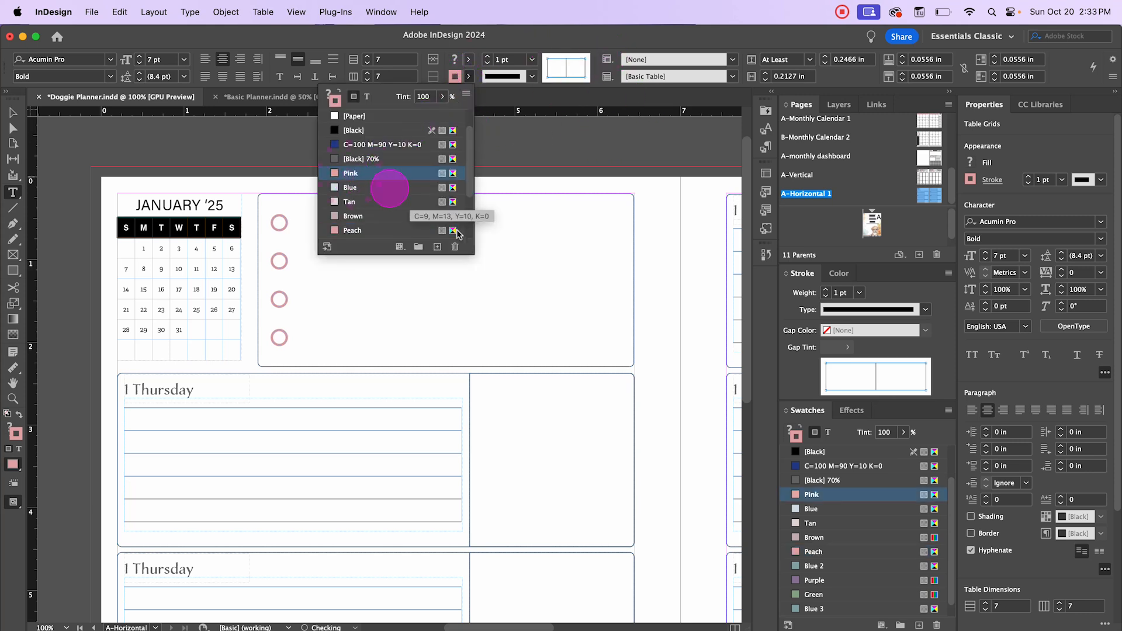
# - Set the stroke of the four checklist circles to the Pink swatch and preview the page
pyautogui.click(13, 114)
pyautogui.click(280, 222)
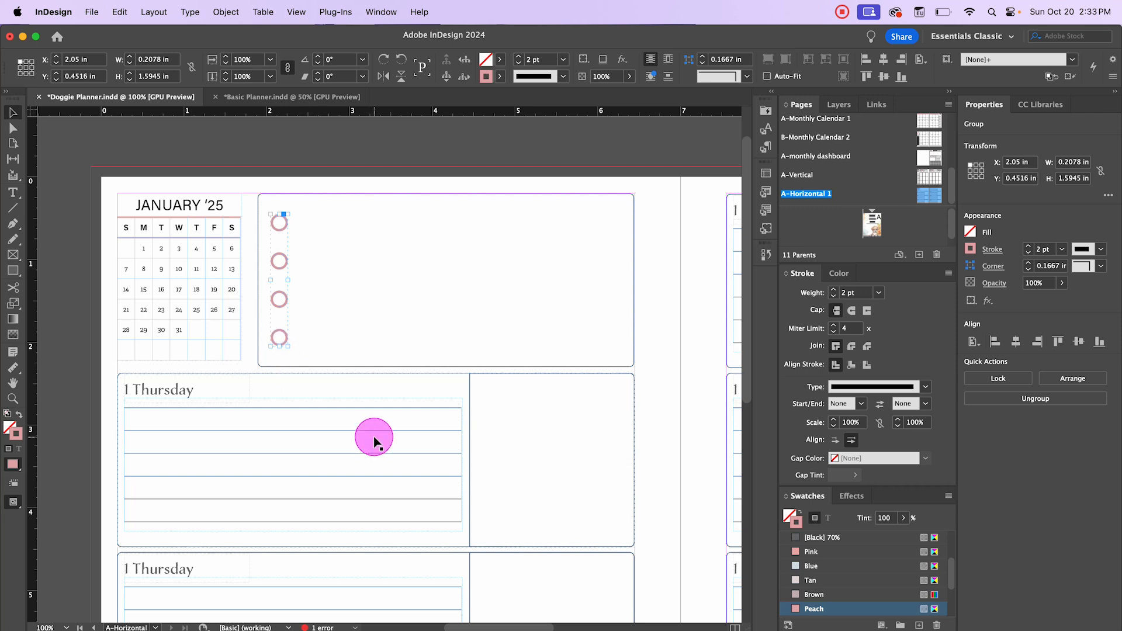
pyautogui.click(500, 78)
pyautogui.click(365, 174)
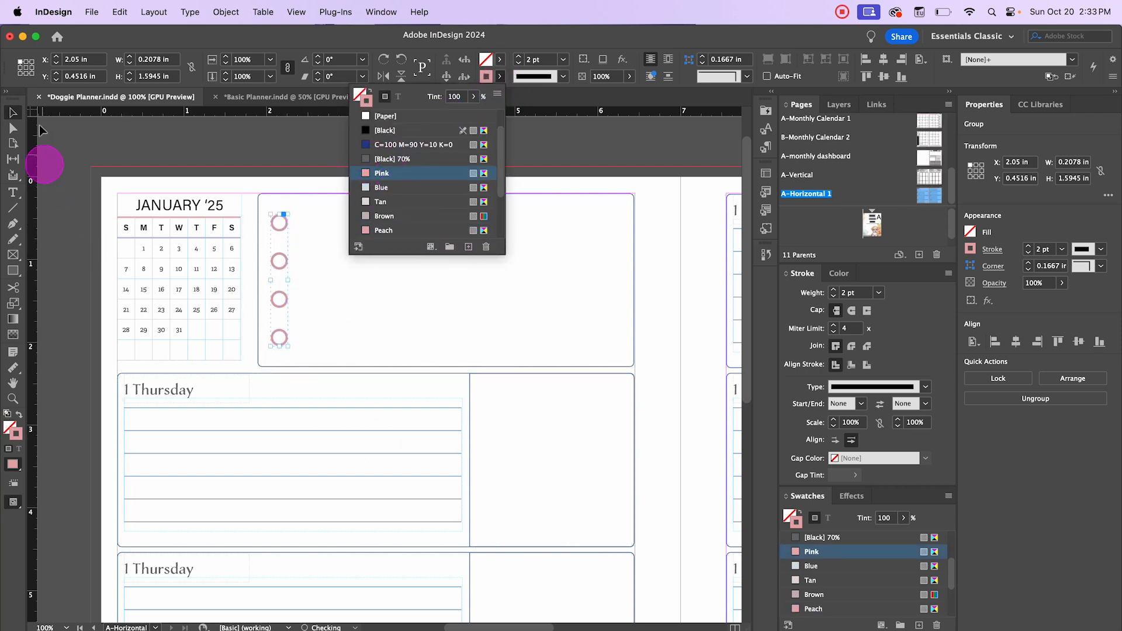
pyautogui.click(13, 113)
pyautogui.click(301, 175)
pyautogui.press('w')
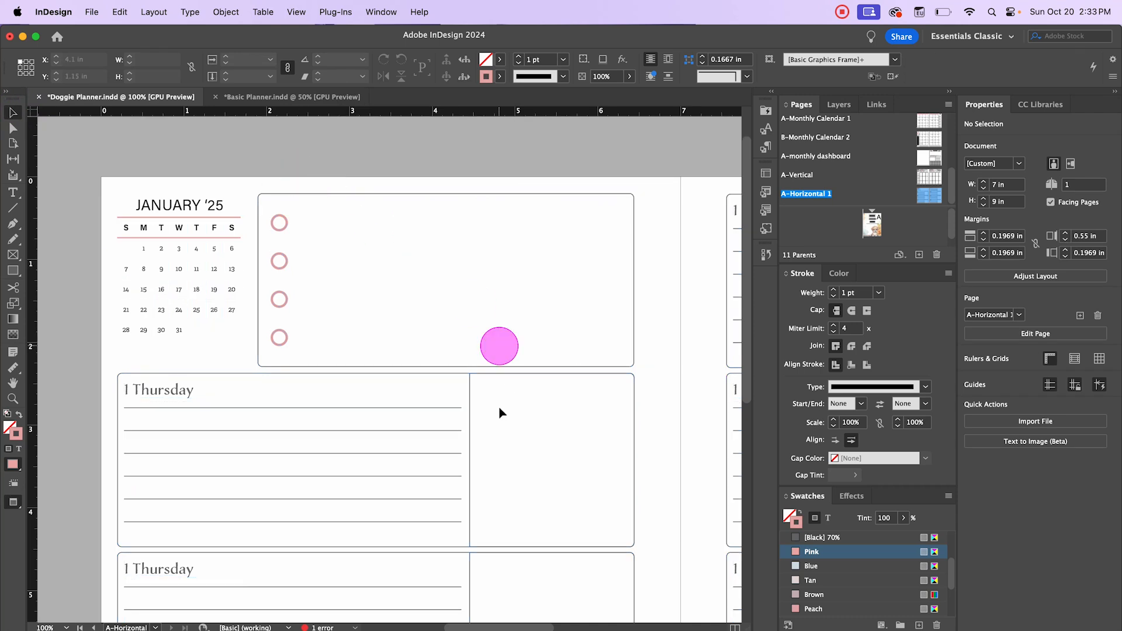
pyautogui.press('w')
# - Place the heart-eyed dog image, about 1.99 by 2.01 in, over the right end of the checklist box
pyautogui.scroll(-5, 485, 369)
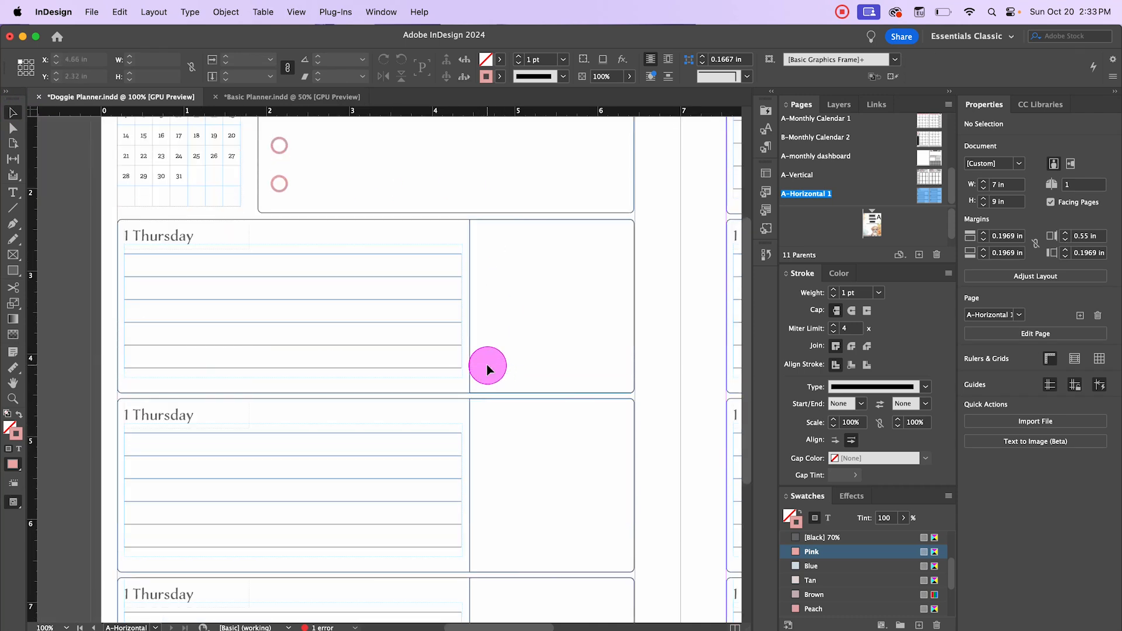
pyautogui.scroll(2, 487, 369)
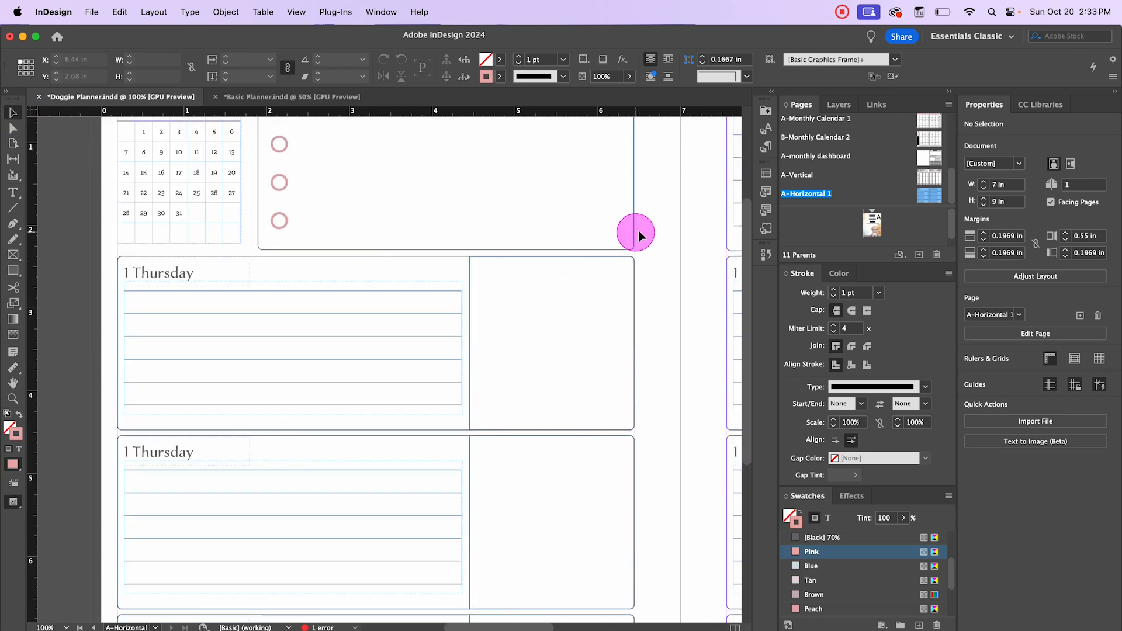
pyautogui.hscroll(1, 638, 233)
pyautogui.scroll(2, 610, 295)
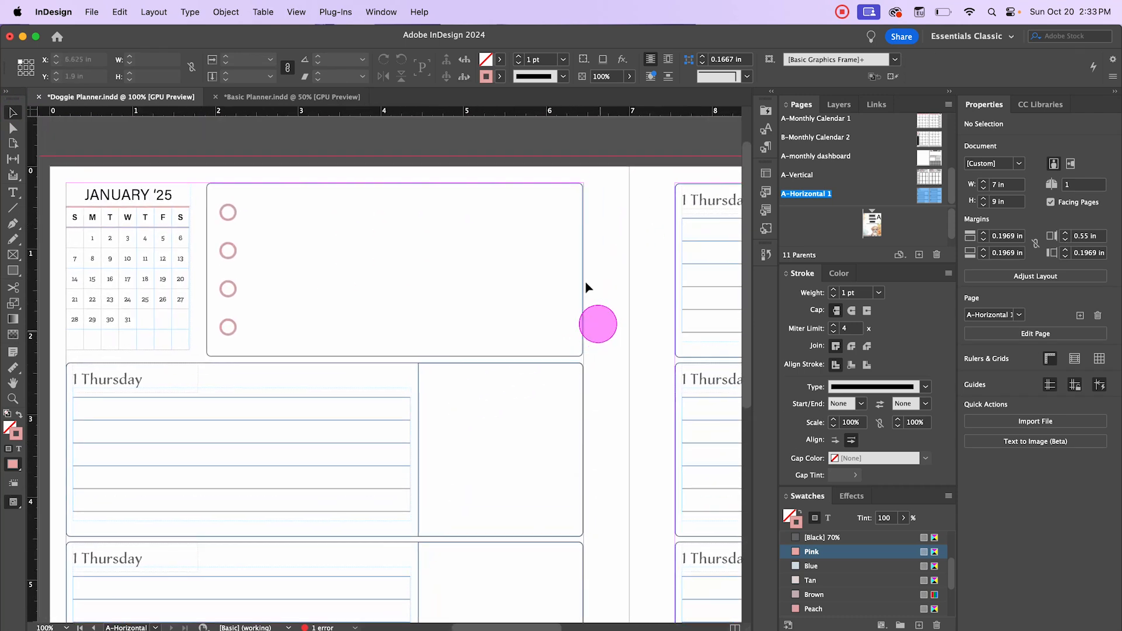
pyautogui.click(92, 11)
pyautogui.click(99, 206)
pyautogui.moveTo(446, 188); pyautogui.dragTo(584, 351)
# - Nudge the dog image left and up to X 4.51 in, Y 0.1094 in
pyautogui.press('Left')
pyautogui.press('Left')
pyautogui.press('Left')
pyautogui.press('Left')
pyautogui.press('Left')
pyautogui.press('Left')
pyautogui.press('Left')
pyautogui.press('Left')
pyautogui.press('Left')
pyautogui.press('Left')
pyautogui.press('Left')
pyautogui.press('Left')
pyautogui.press('Left')
pyautogui.press('Left')
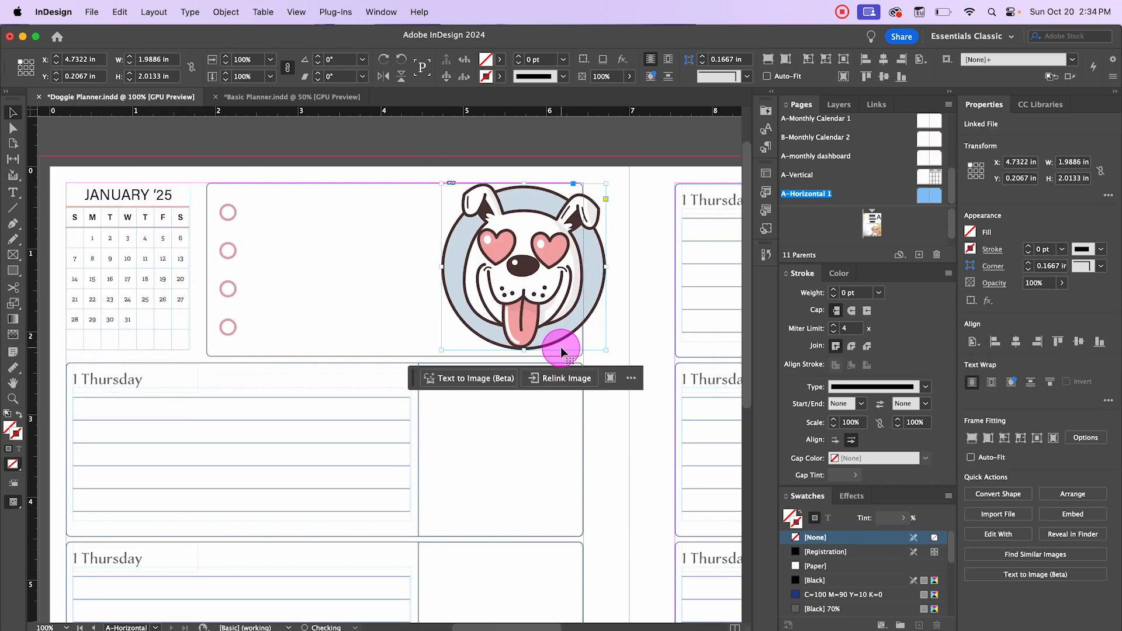
pyautogui.press('Left')
pyautogui.press('Left')
pyautogui.press('Left')
pyautogui.press('Left')
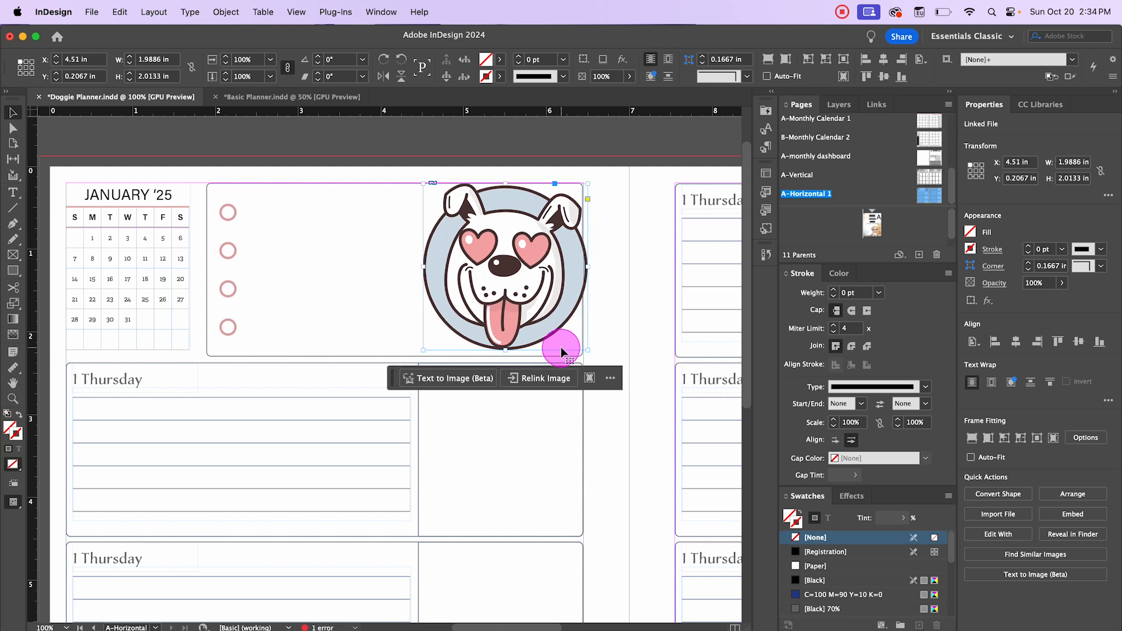
pyautogui.press('Up')
pyautogui.press('Up')
pyautogui.press('Up')
pyautogui.press('Up')
pyautogui.press('Up')
pyautogui.press('Up')
pyautogui.press('Up')
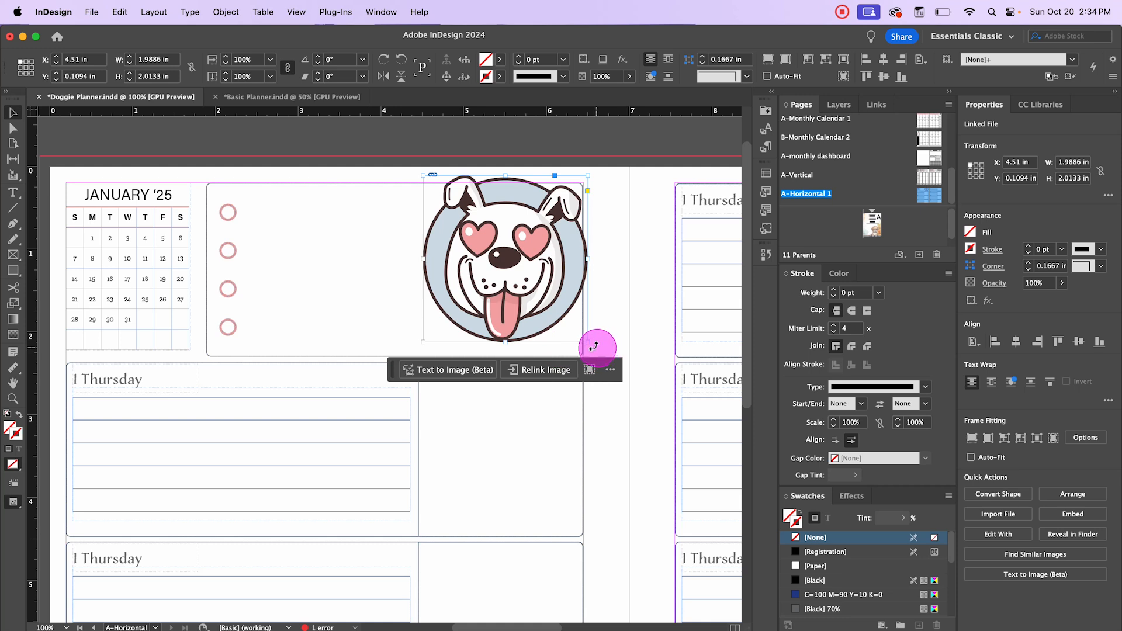
# - Rotate the dog image to about -10.5° and move it slightly down within the checklist box
pyautogui.moveTo(593, 344); pyautogui.dragTo(583, 366)
pyautogui.click(520, 252)
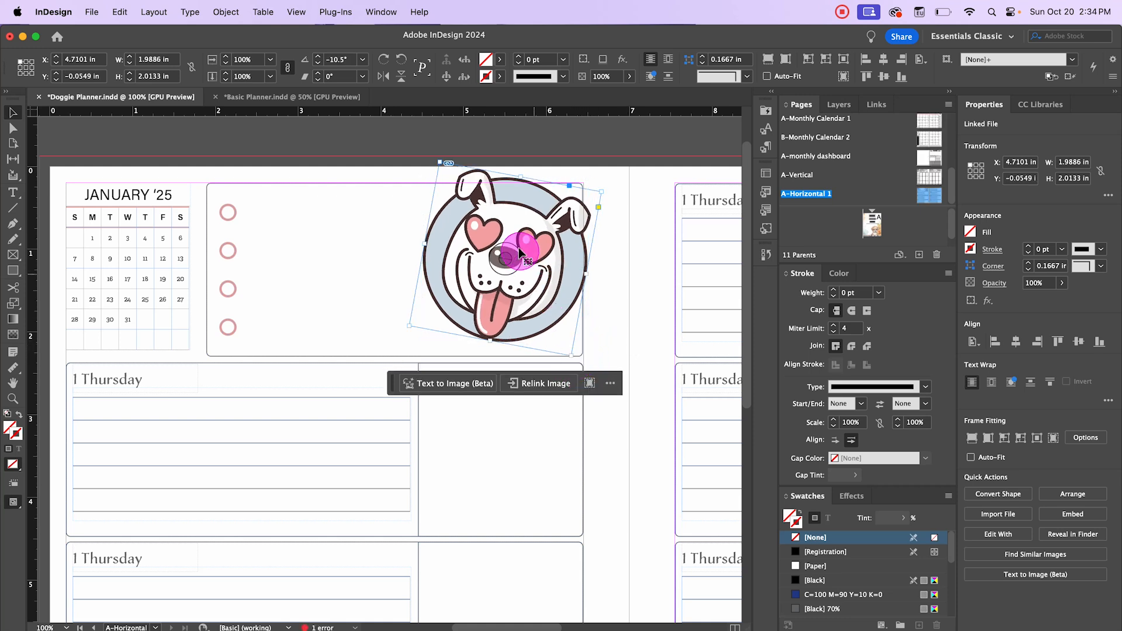
pyautogui.moveTo(520, 252); pyautogui.dragTo(519, 263)
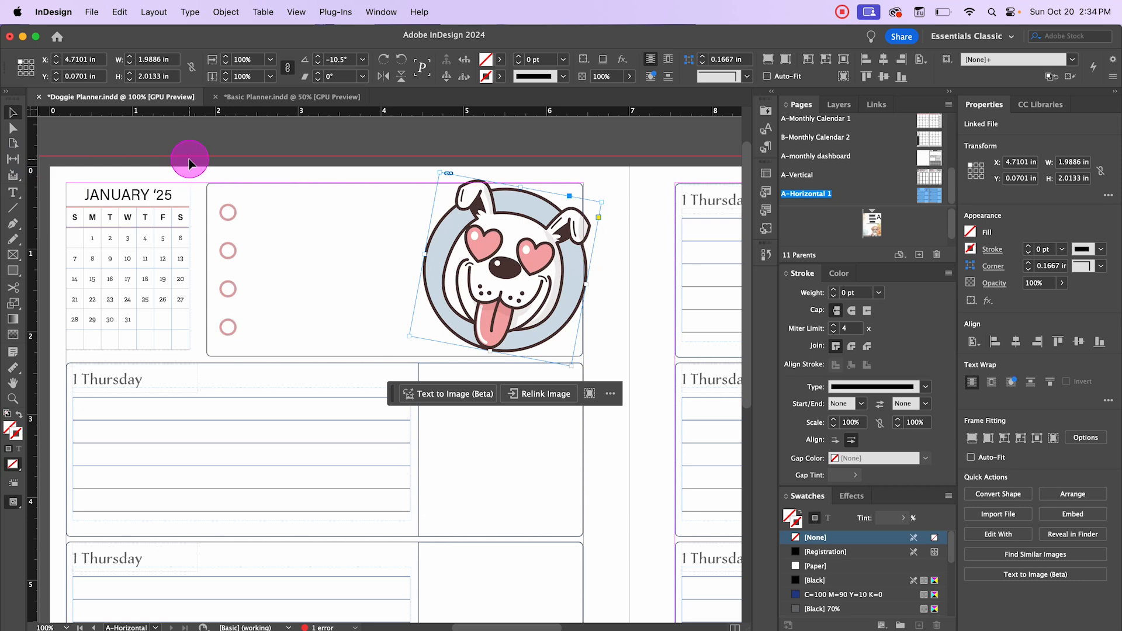
# - Send the dog image to the back, behind the checklist box
pyautogui.rightClick(506, 216)
pyautogui.click(598, 489)
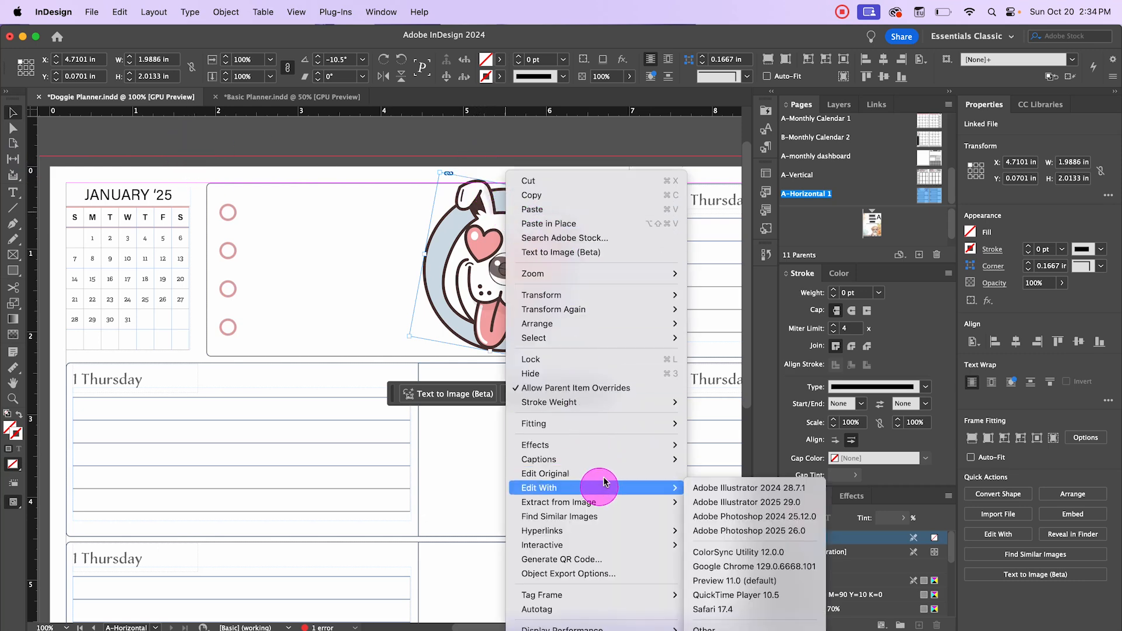
pyautogui.moveTo(605, 323)
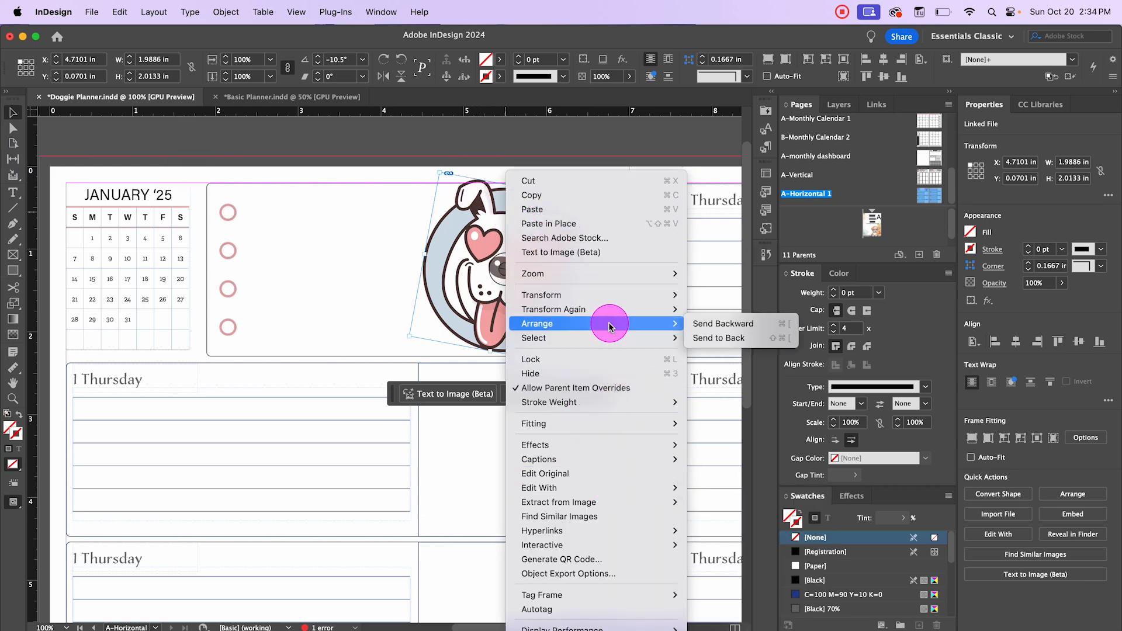
pyautogui.click(722, 337)
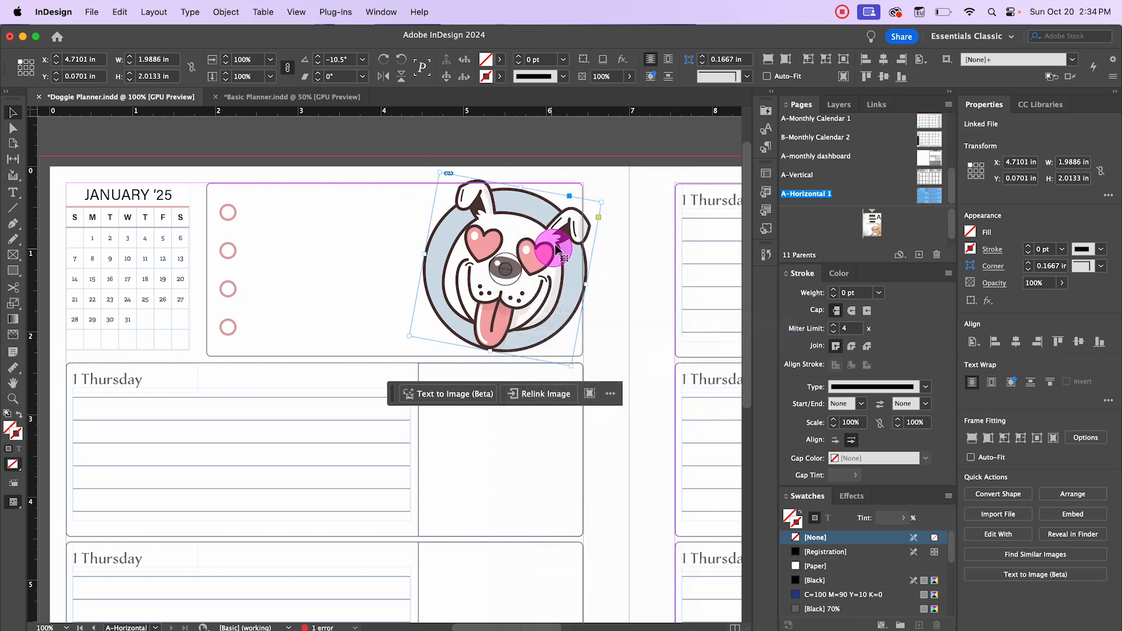
# - Lower the dog image's opacity to about 31% and deselect it
pyautogui.click(631, 77)
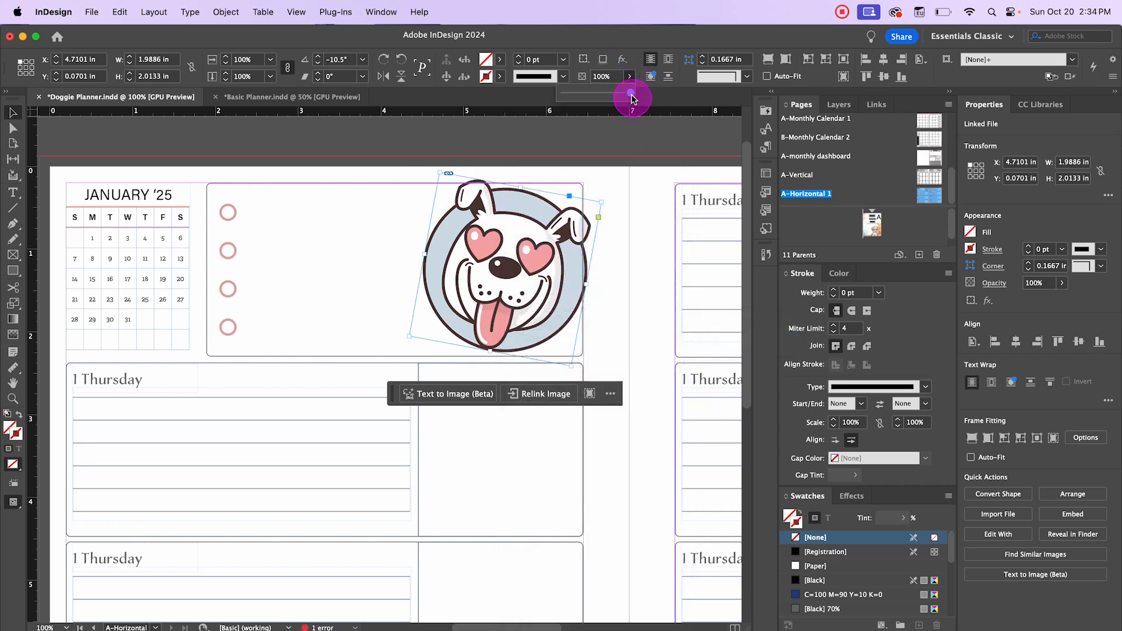
pyautogui.moveTo(632, 98); pyautogui.dragTo(584, 97)
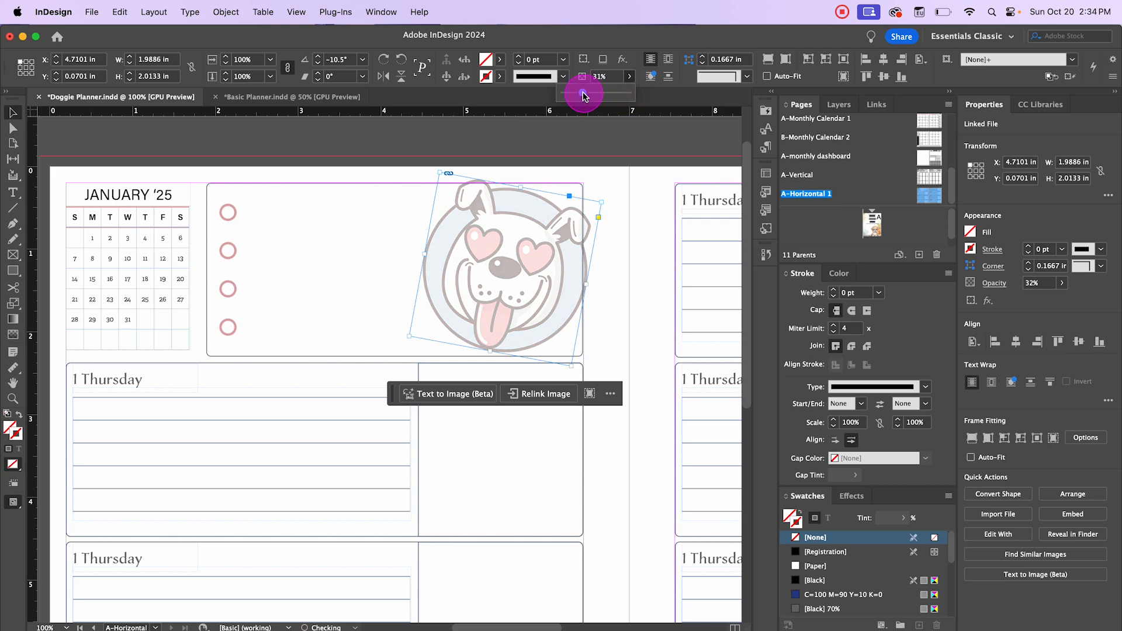
pyautogui.click(609, 159)
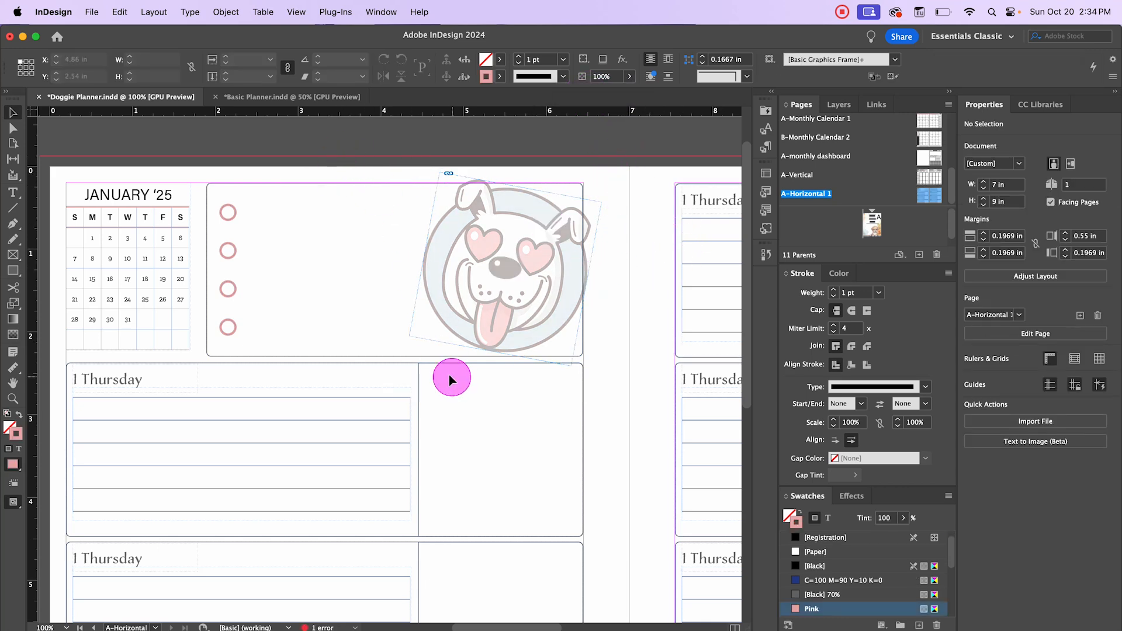
pyautogui.scroll(-5, 365, 364)
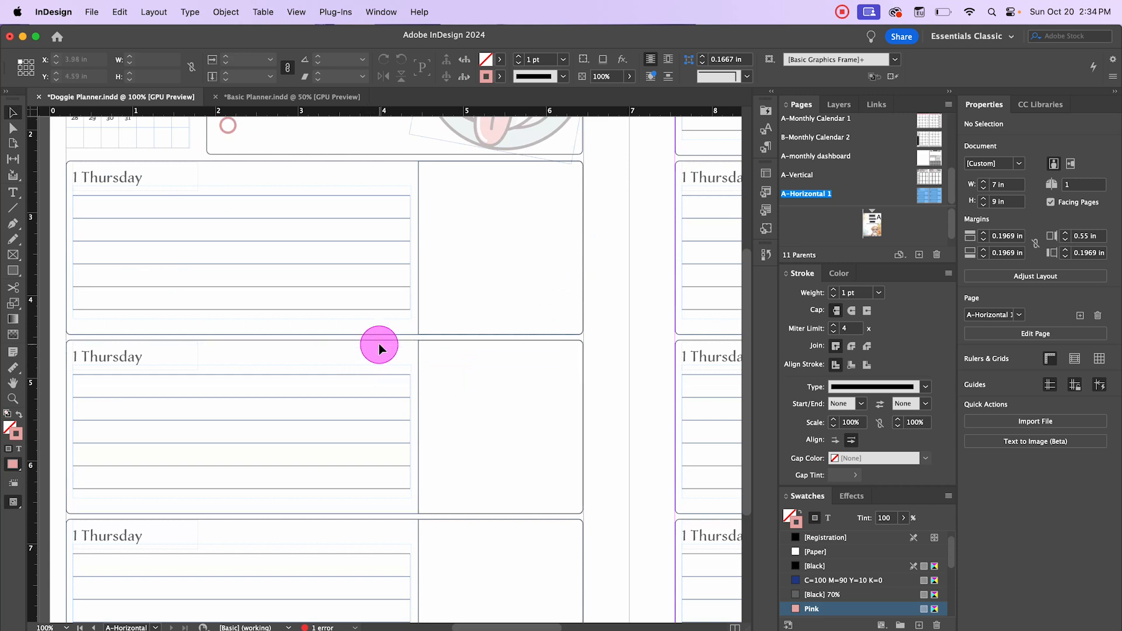
# - Fill the side box of the left page's first day block with the Blue swatch at 63% tint
pyautogui.scroll(1, 379, 348)
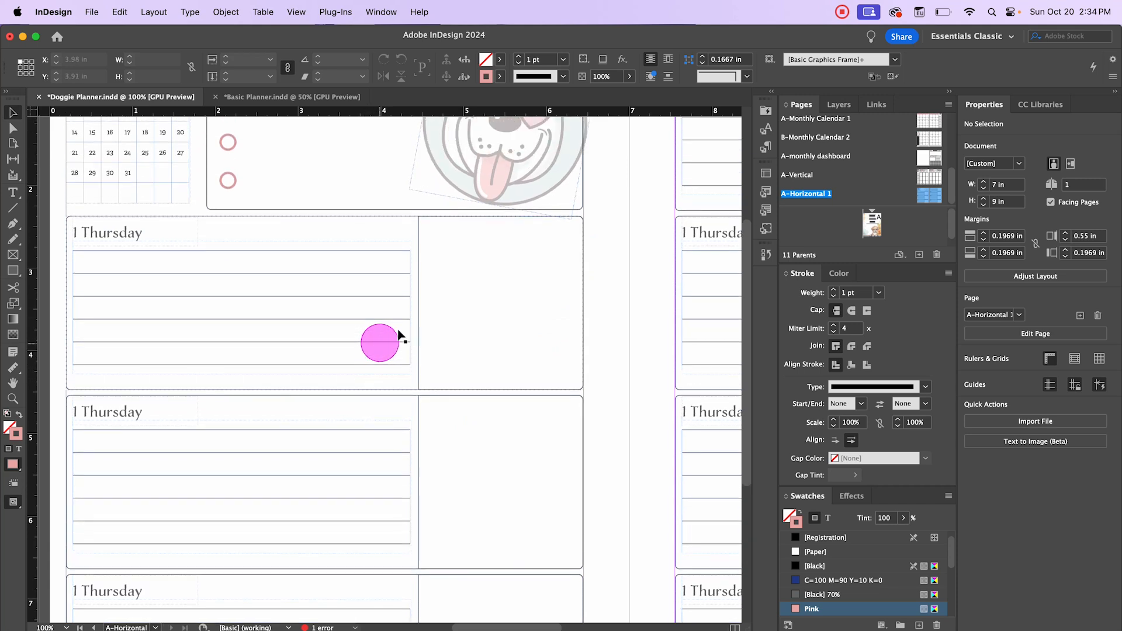
pyautogui.click(420, 231)
pyautogui.click(538, 295)
pyautogui.click(421, 259)
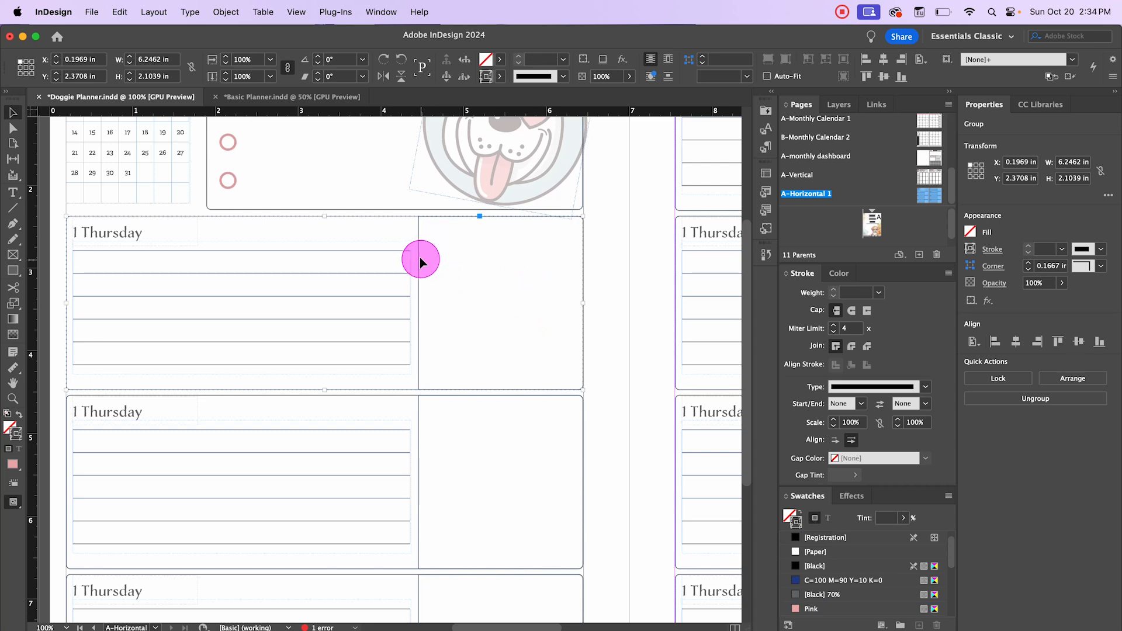
pyautogui.doubleClick(420, 258)
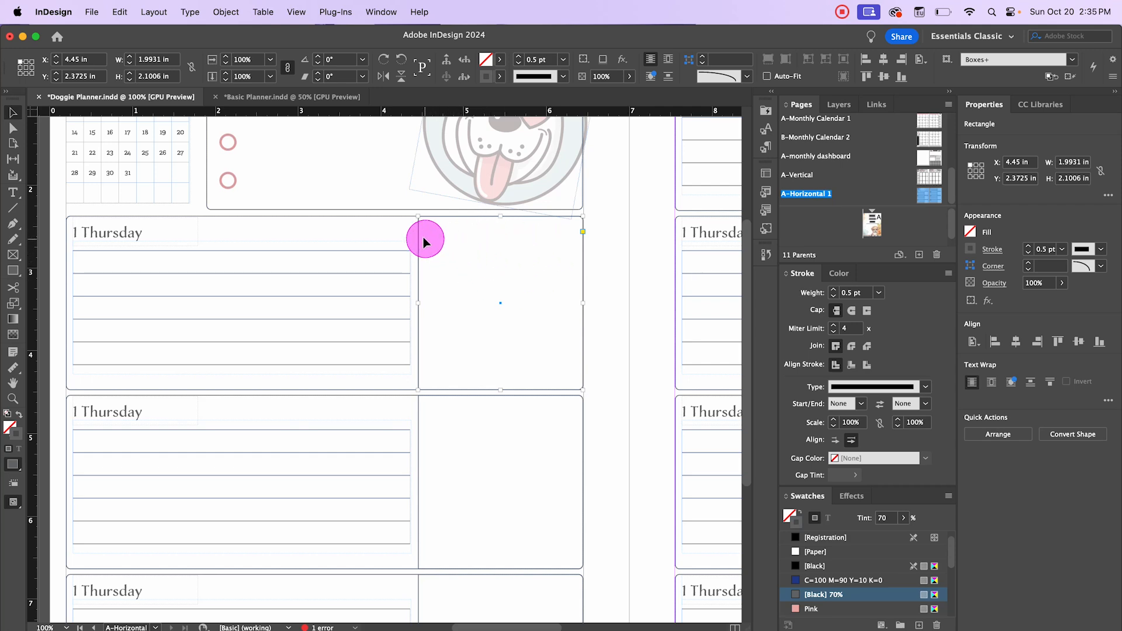
pyautogui.click(593, 213)
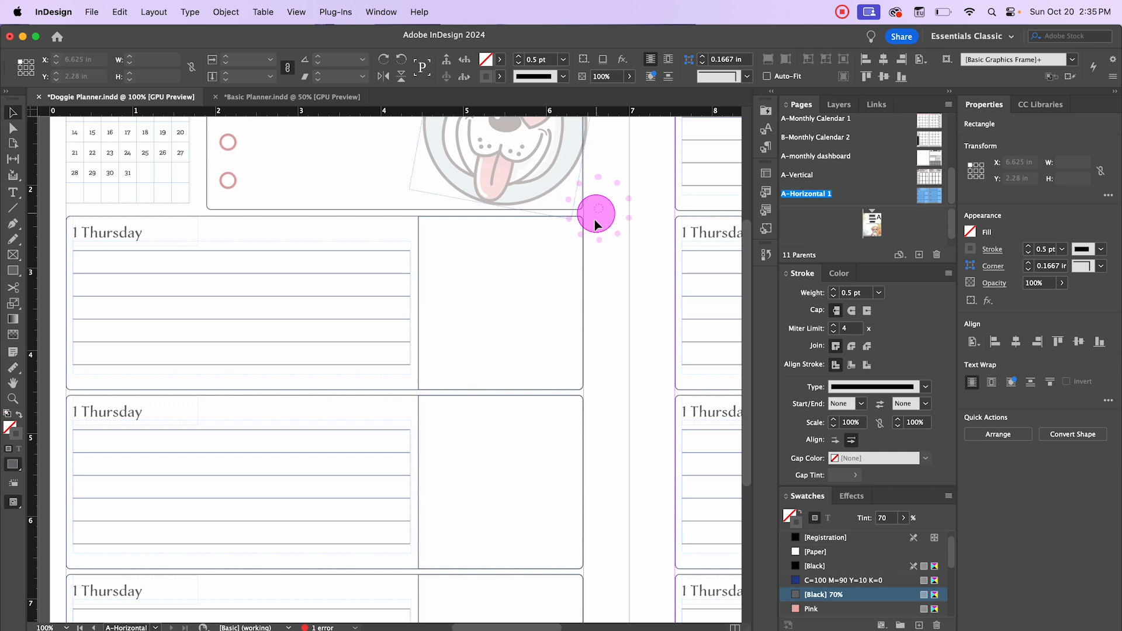
pyautogui.click(419, 226)
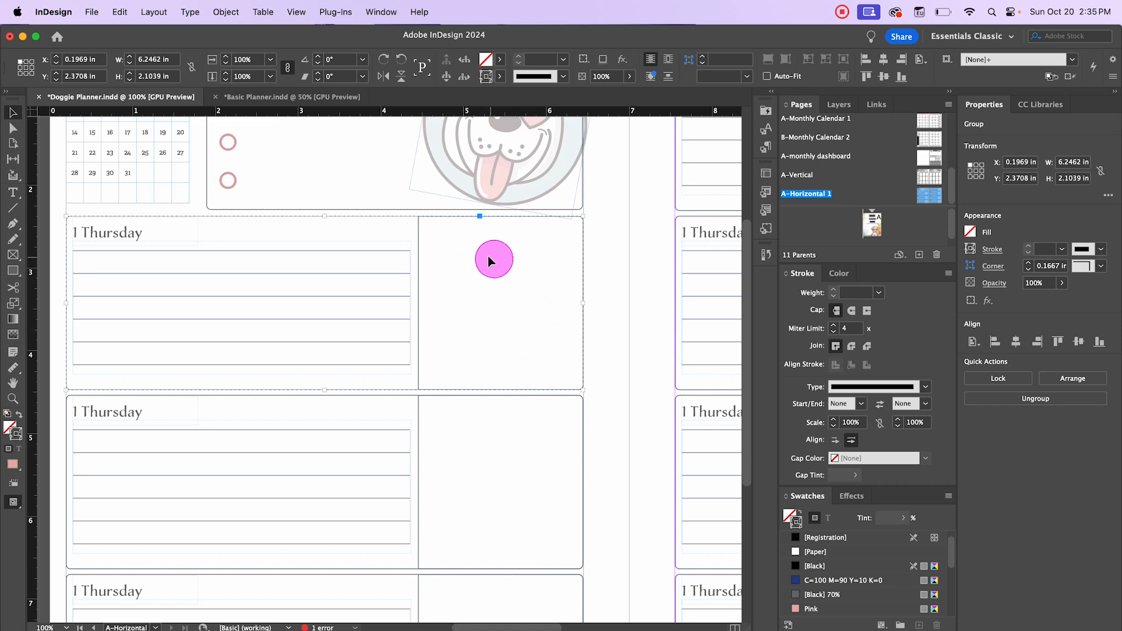
pyautogui.doubleClick(418, 229)
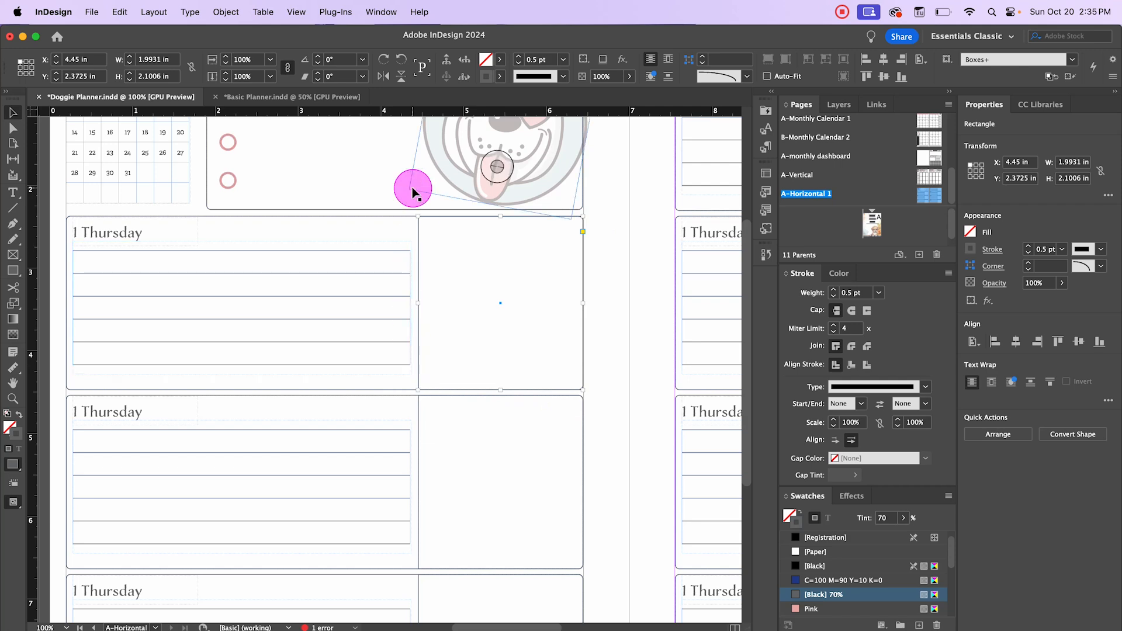
pyautogui.click(501, 60)
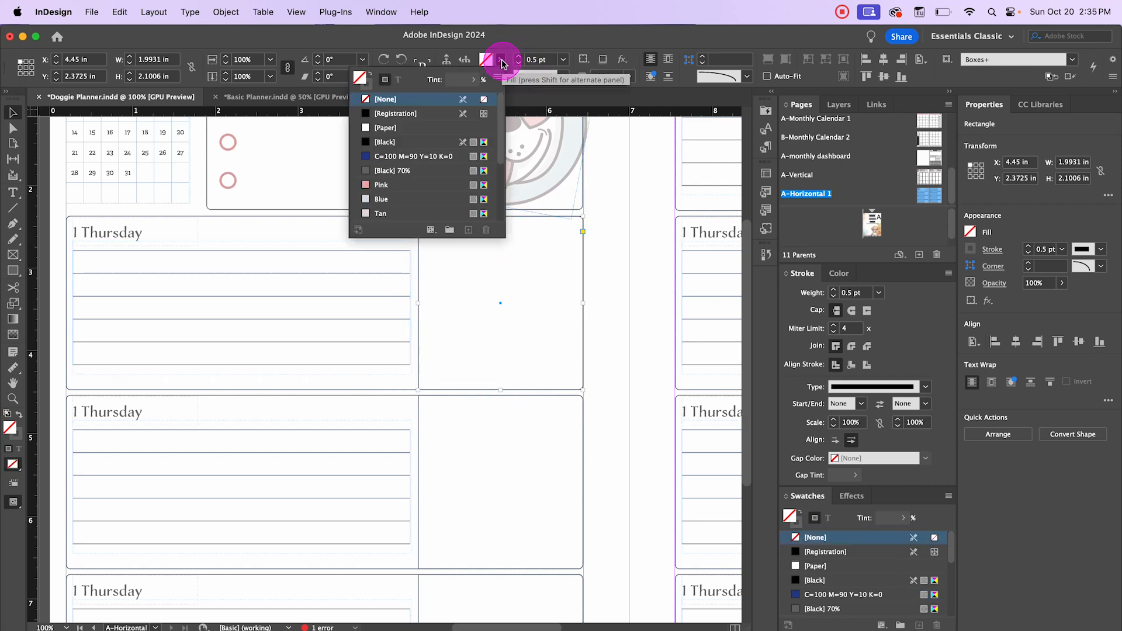
pyautogui.click(381, 201)
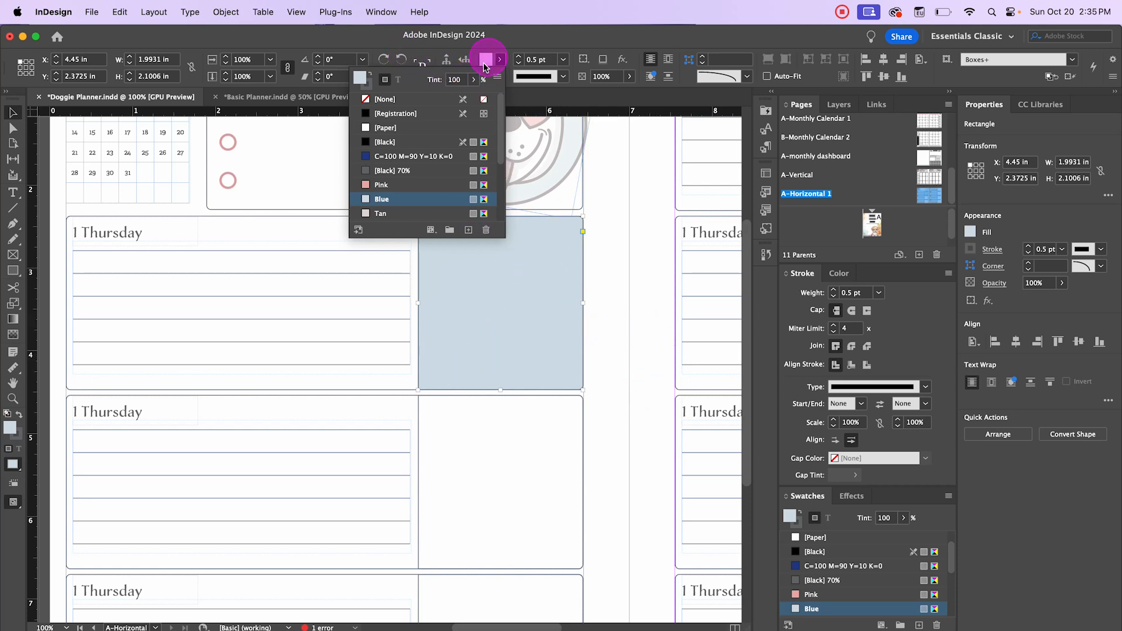
pyautogui.click(475, 81)
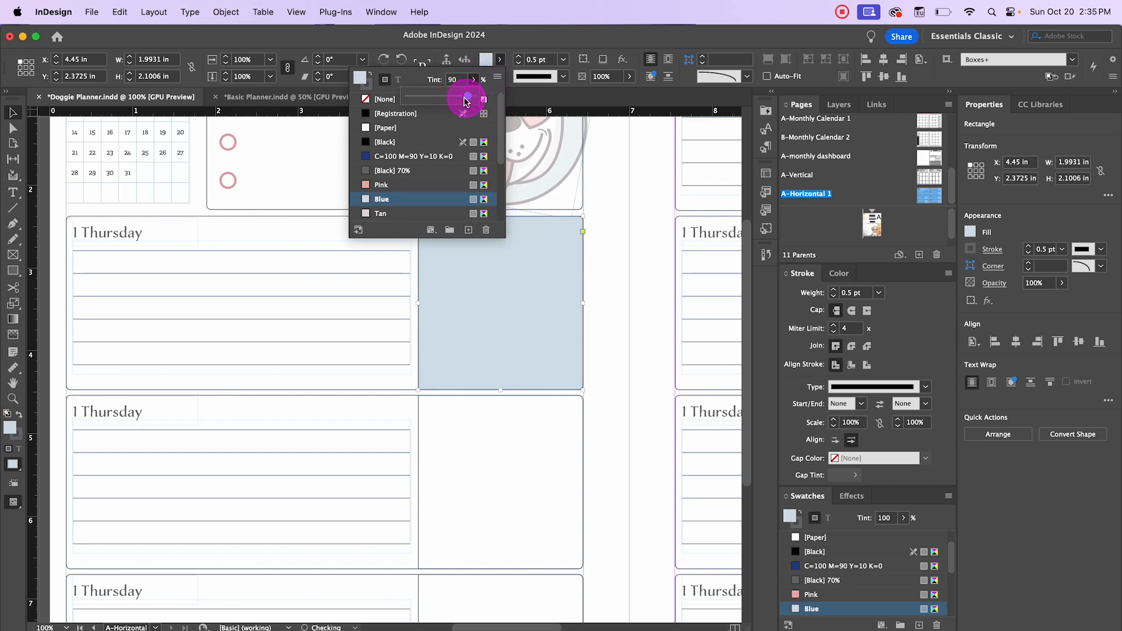
pyautogui.moveTo(458, 100); pyautogui.dragTo(448, 97)
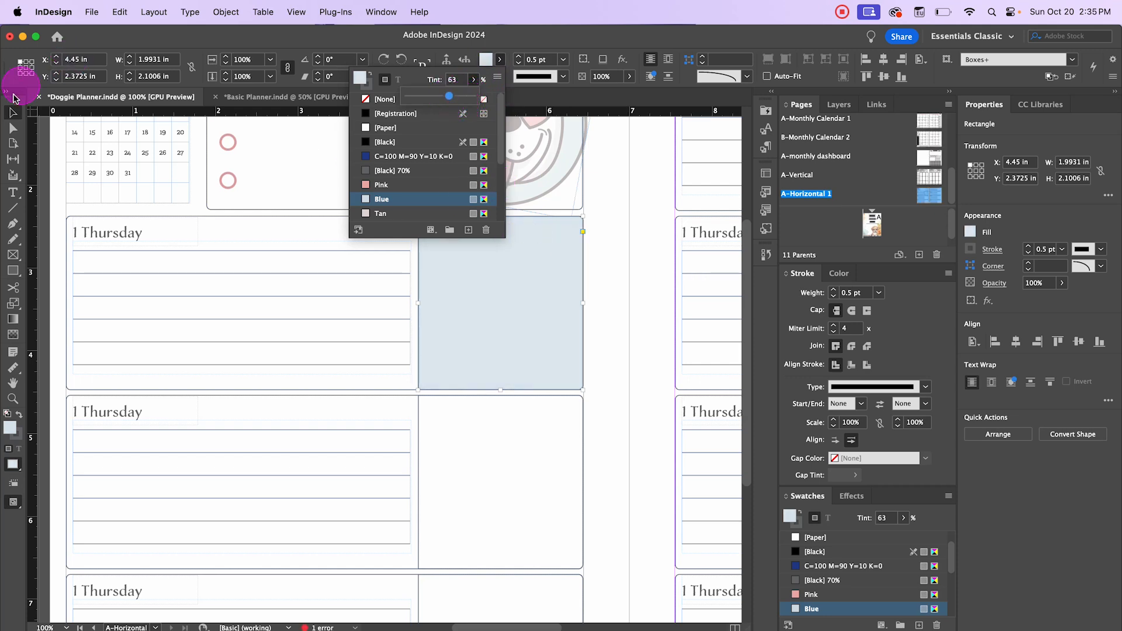
pyautogui.click(646, 307)
# - Fill the side box of the left page's second day block with the Pink swatch at 32% tint
pyautogui.scroll(-3, 666, 354)
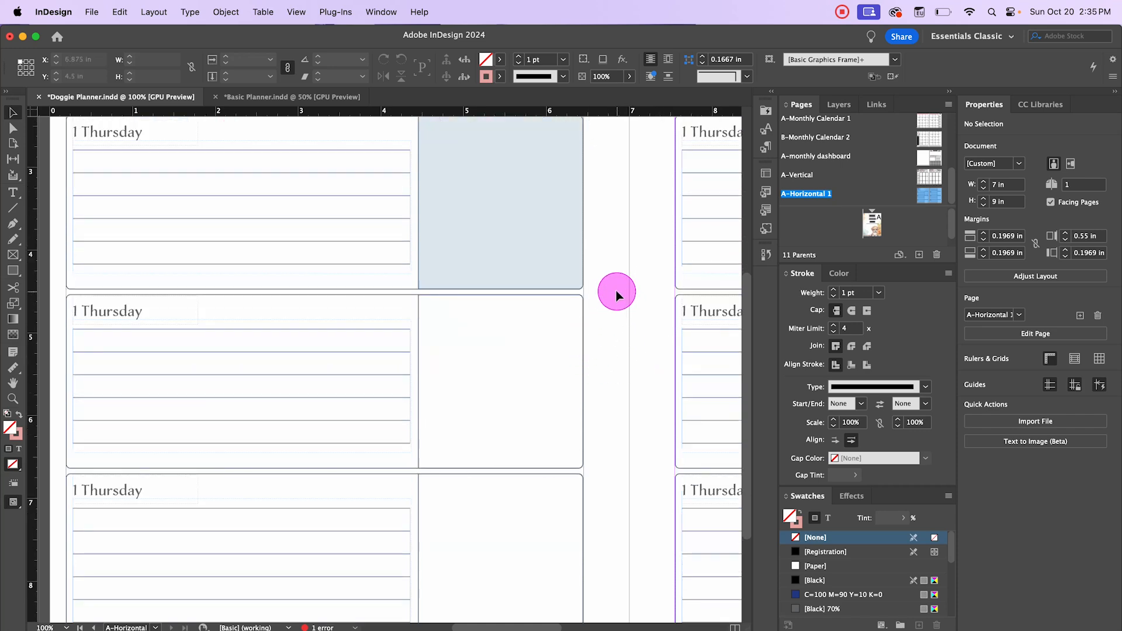
pyautogui.click(579, 296)
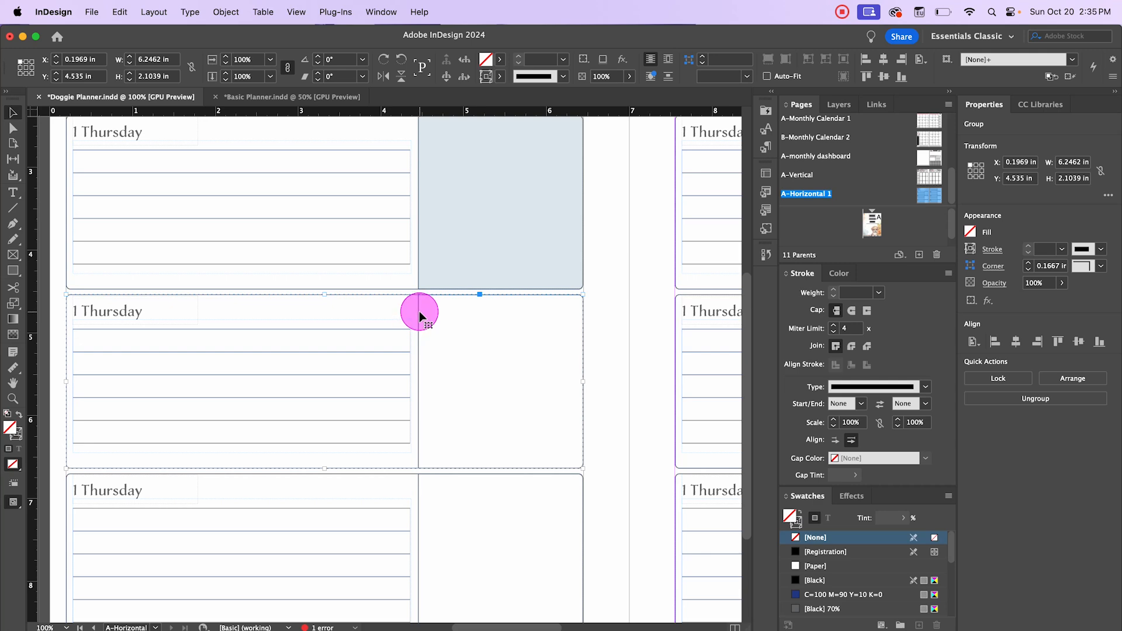
pyautogui.doubleClick(524, 350)
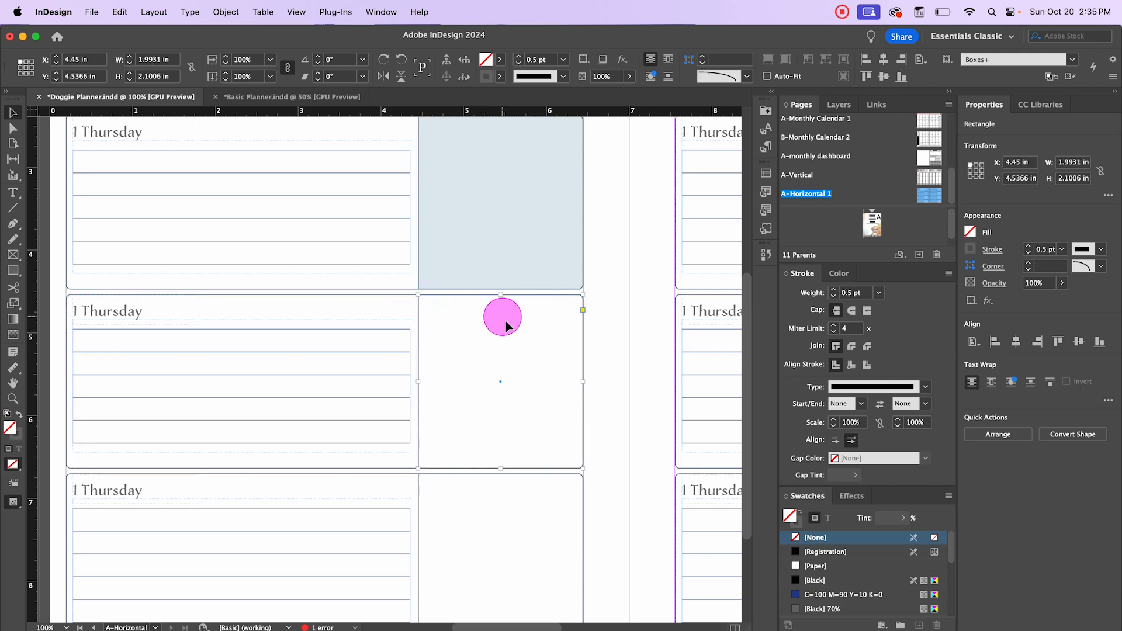
pyautogui.click(549, 61)
pyautogui.click(499, 59)
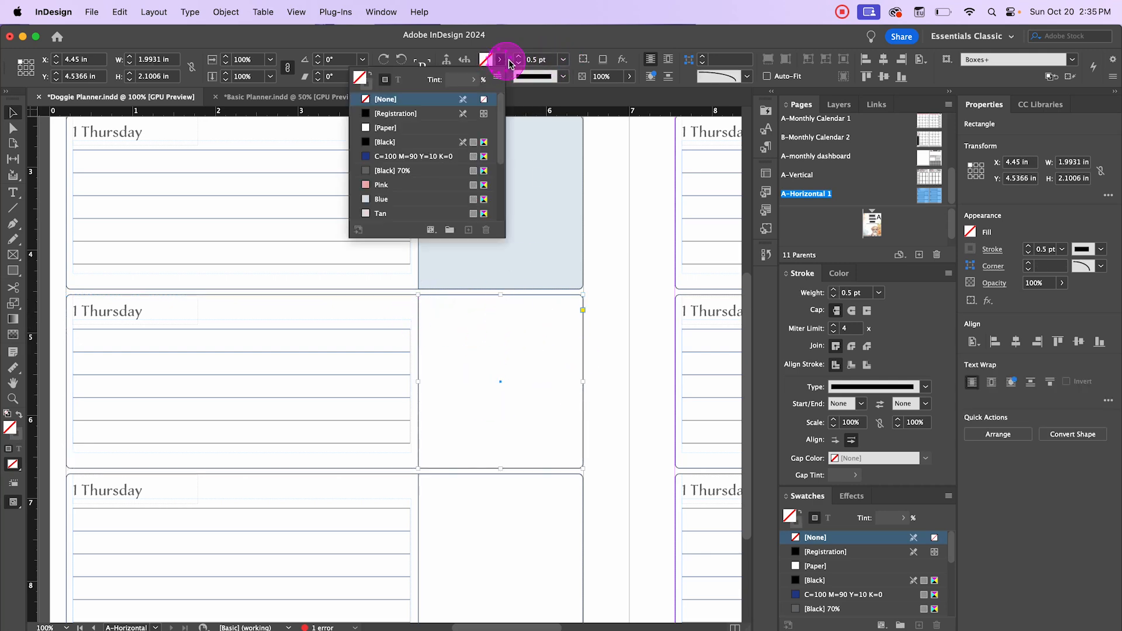
pyautogui.click(383, 185)
pyautogui.click(473, 80)
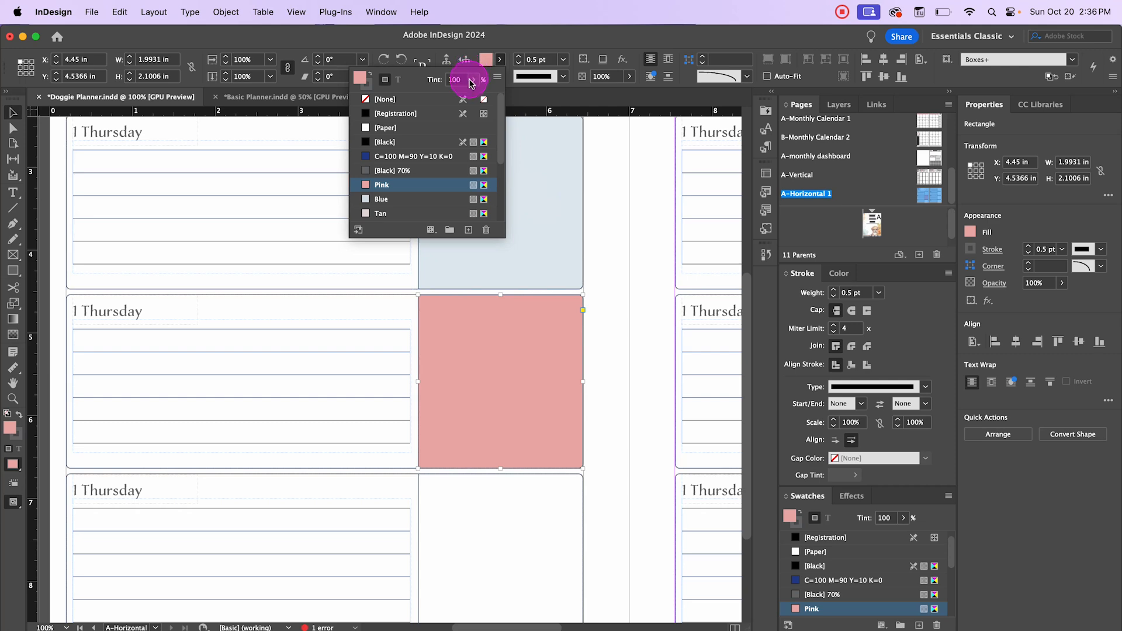
pyautogui.moveTo(477, 97); pyautogui.dragTo(428, 97)
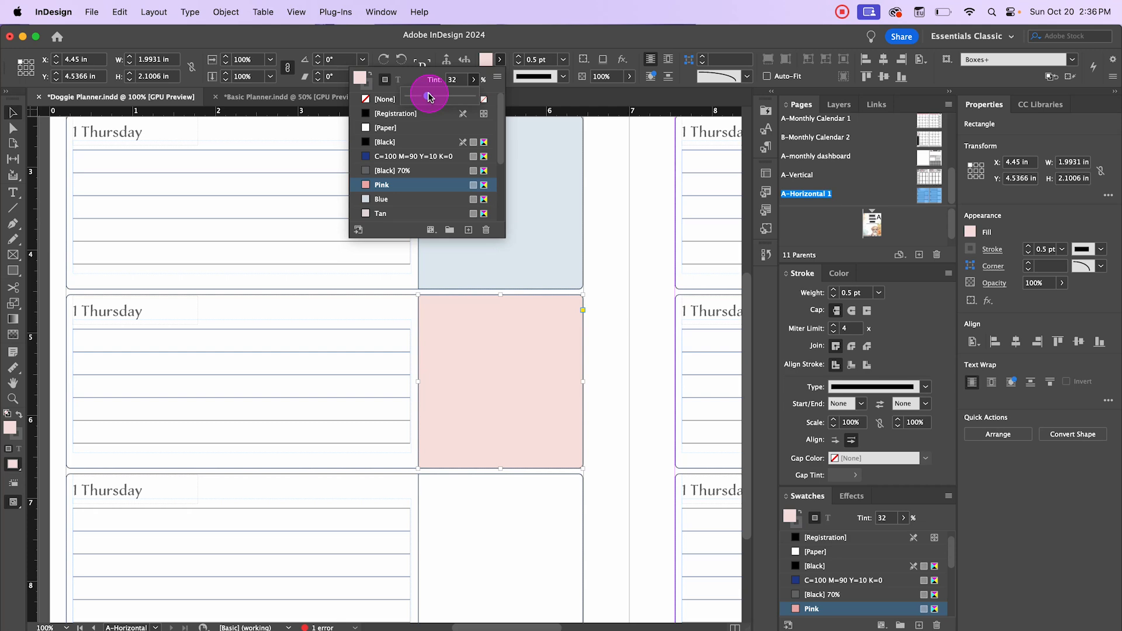
pyautogui.click(622, 247)
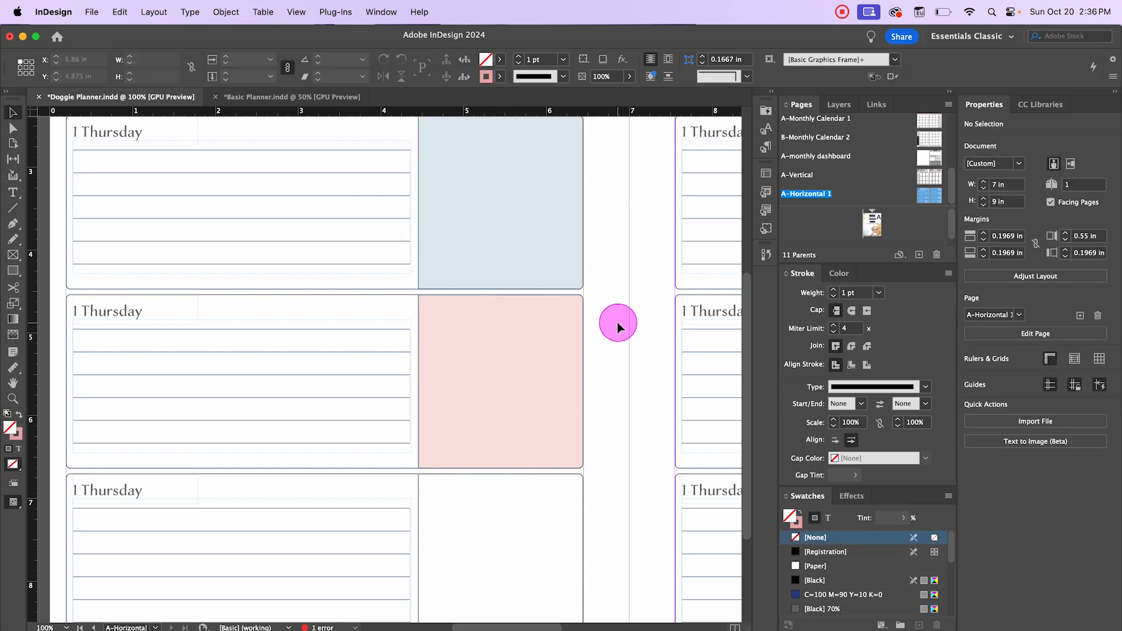
# - Fill the side box of the left page's last day block with light blue e3eaf0 sampled from the first block's side box
pyautogui.press('super+minus')
pyautogui.press('super+minus')
pyautogui.moveTo(544, 358); pyautogui.dragTo(389, 313)
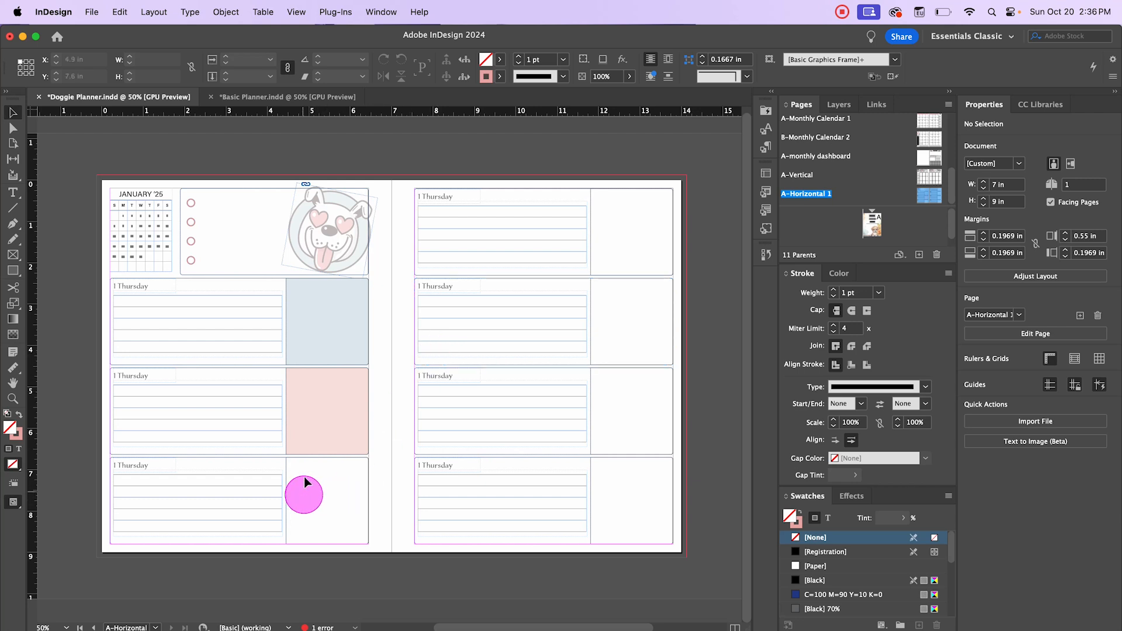
pyautogui.click(286, 468)
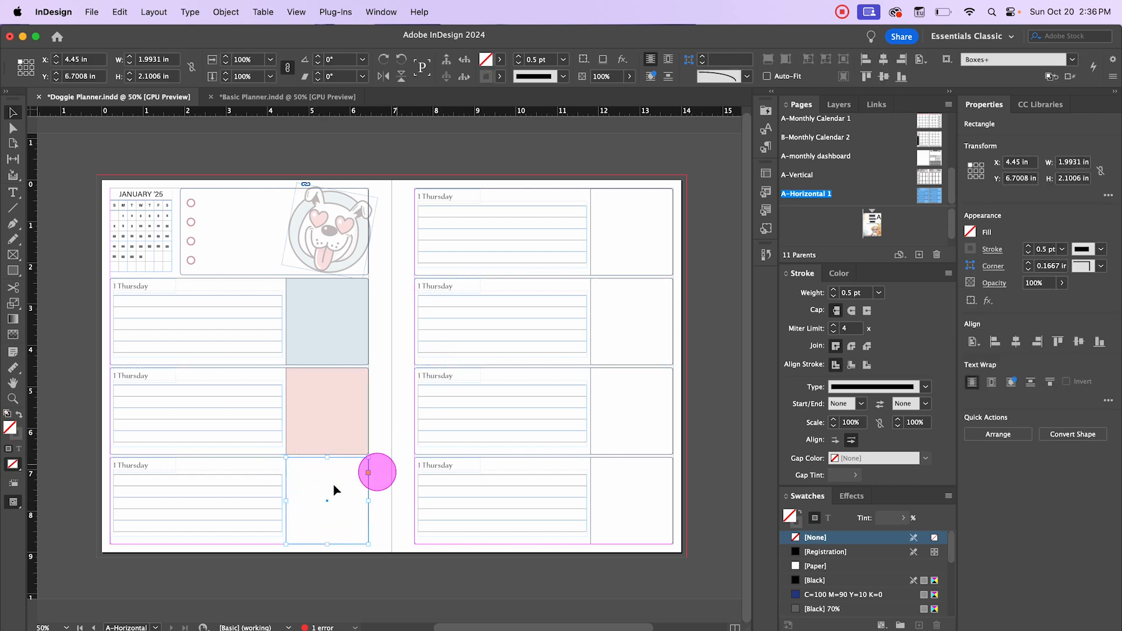
pyautogui.doubleClick(9, 429)
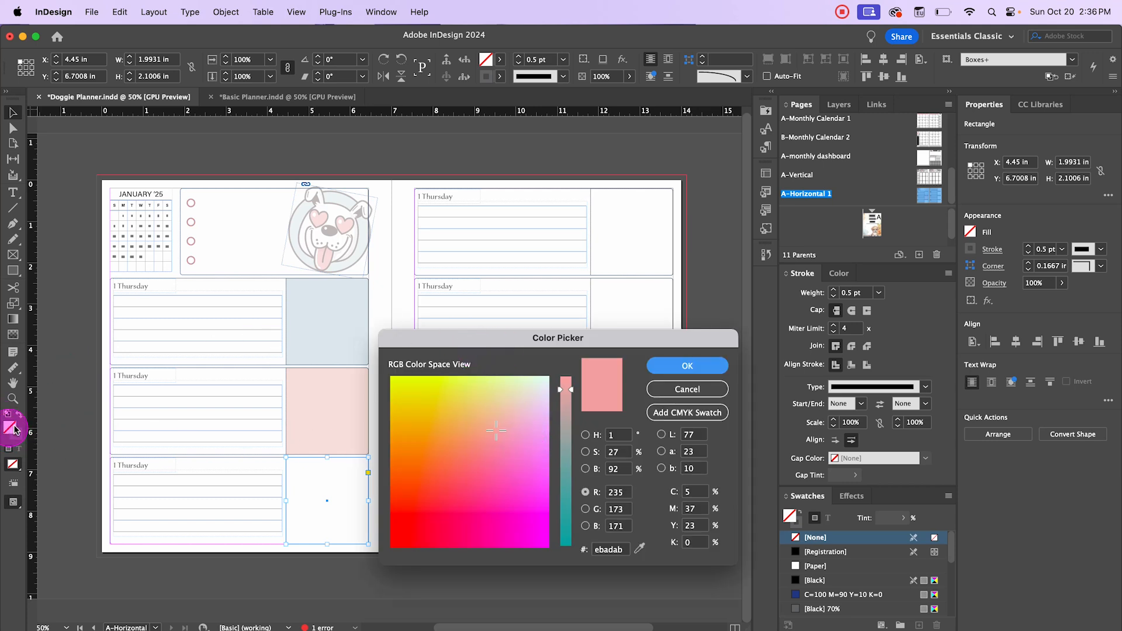
pyautogui.click(641, 549)
pyautogui.click(349, 329)
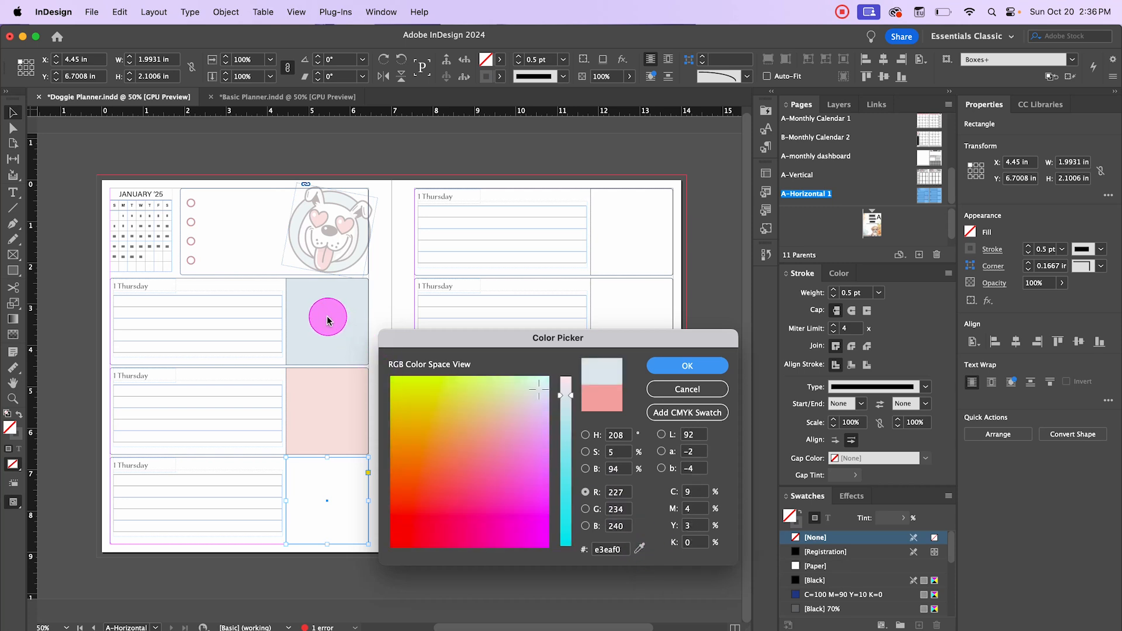
pyautogui.click(680, 370)
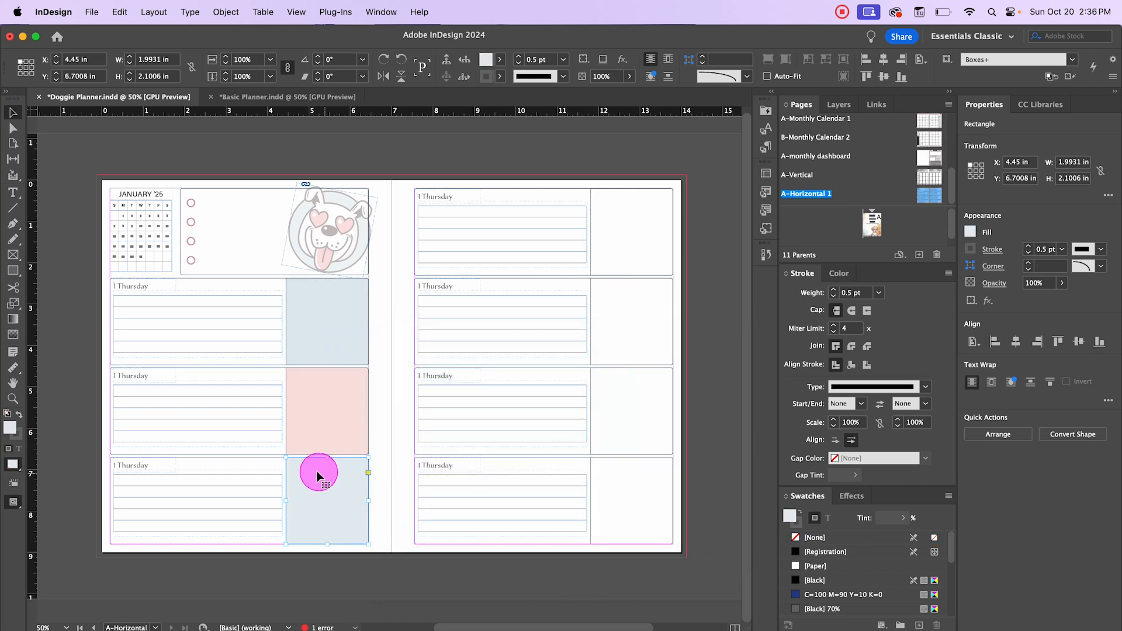
pyautogui.press('super+1')
pyautogui.click(459, 561)
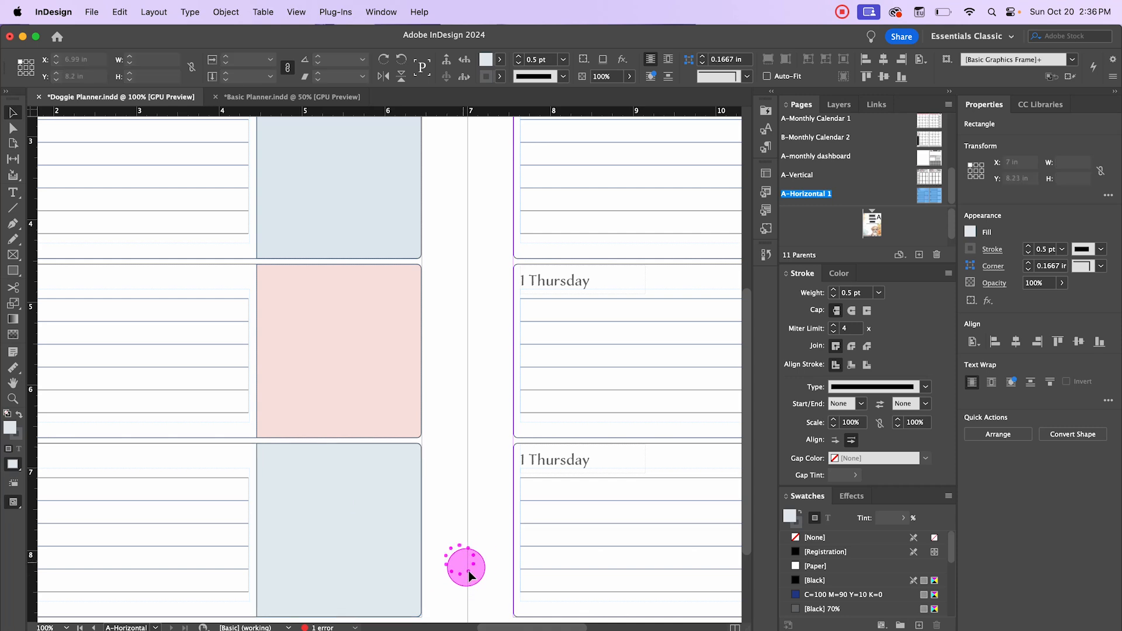
# - Fill the side boxes of the right page's second and fourth day blocks with the light blue sampled from the left page
pyautogui.press('super+minus')
pyautogui.press('super+minus')
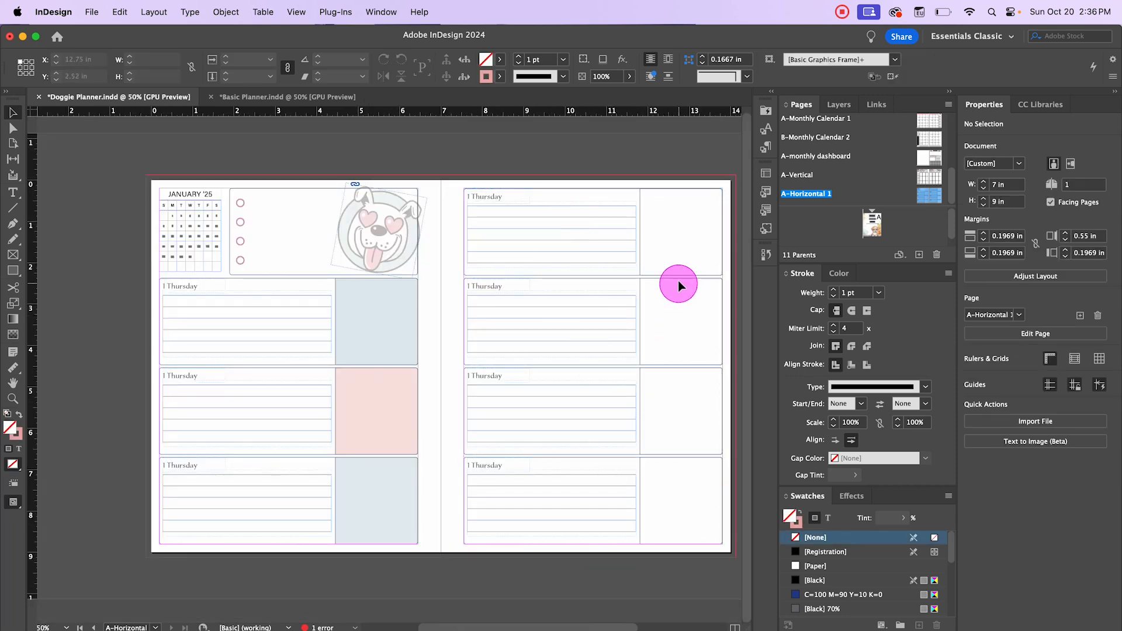
pyautogui.click(641, 287)
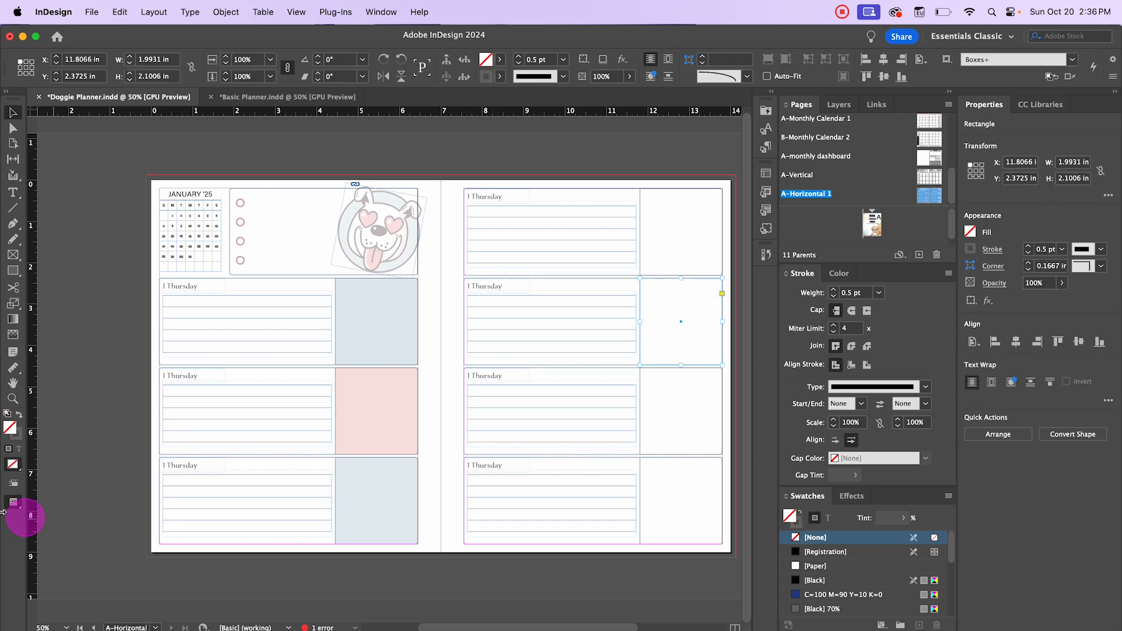
pyautogui.doubleClick(10, 427)
pyautogui.click(687, 365)
pyautogui.click(635, 470)
pyautogui.click(640, 464)
pyautogui.doubleClick(10, 428)
pyautogui.click(640, 548)
pyautogui.click(371, 286)
pyautogui.click(686, 365)
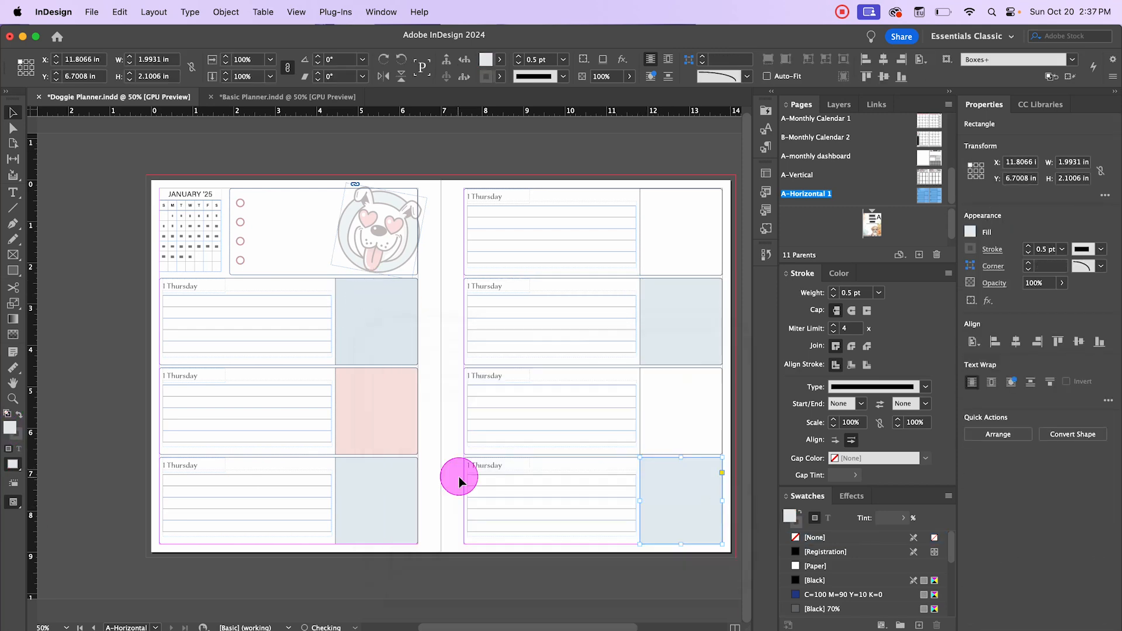
# - Fill the side boxes of the right page's third and first day blocks with the light pink sampled from the left page
pyautogui.click(640, 375)
pyautogui.doubleClick(10, 428)
pyautogui.click(368, 409)
pyautogui.click(687, 365)
pyautogui.click(640, 226)
pyautogui.doubleClick(10, 429)
pyautogui.press('Return')
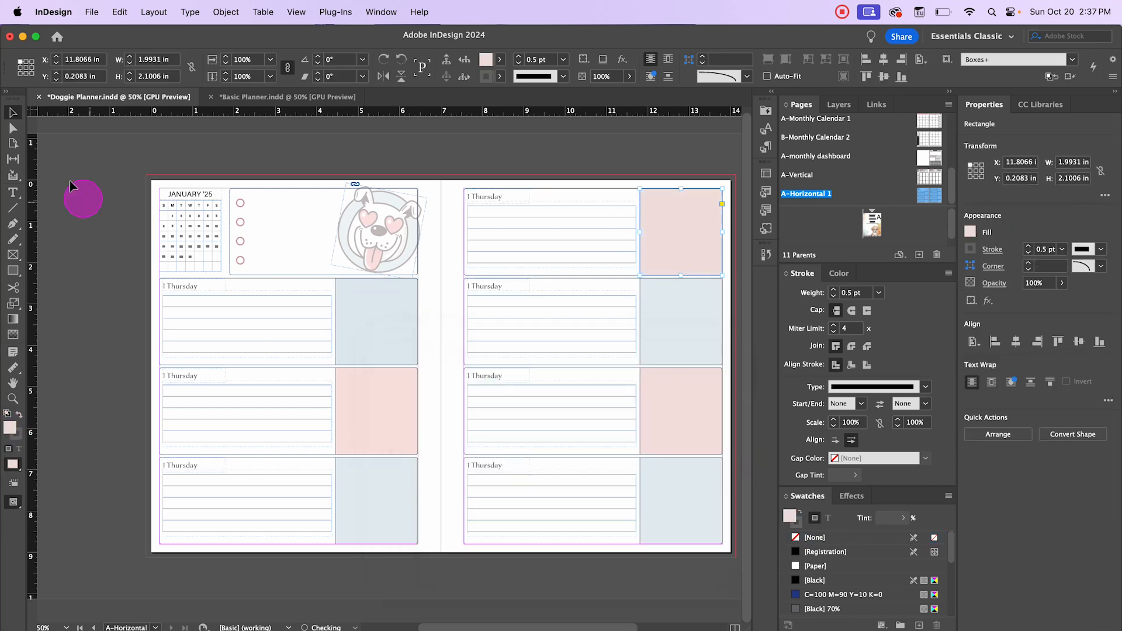
pyautogui.click(91, 132)
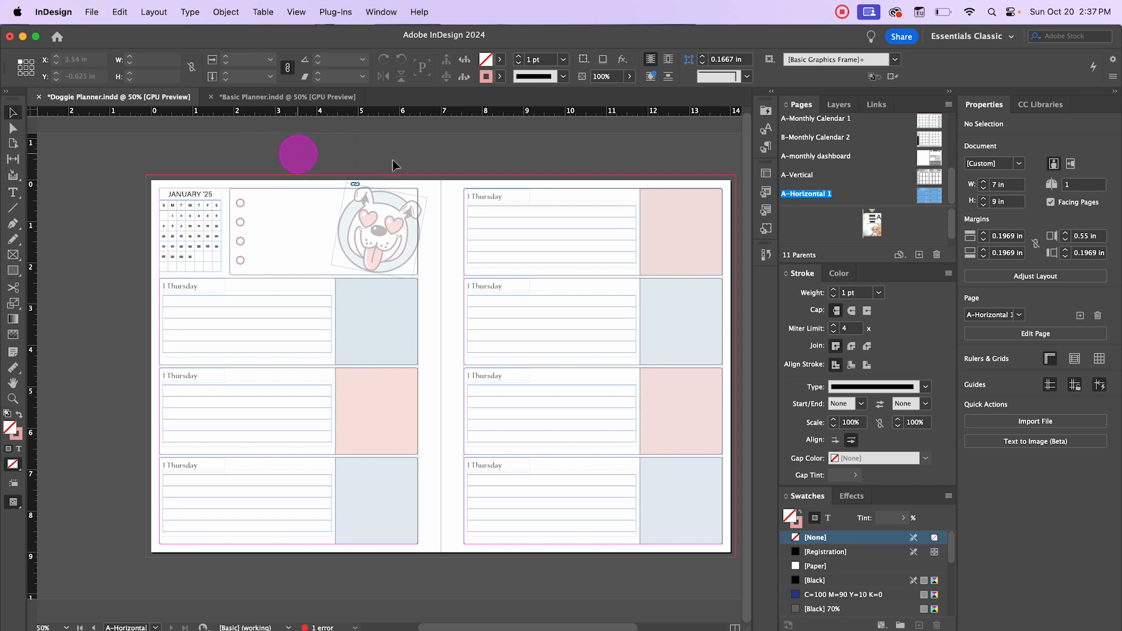
# - Add a new two-page parent spread with prefix A and name it Horzontal 2
pyautogui.click(919, 255)
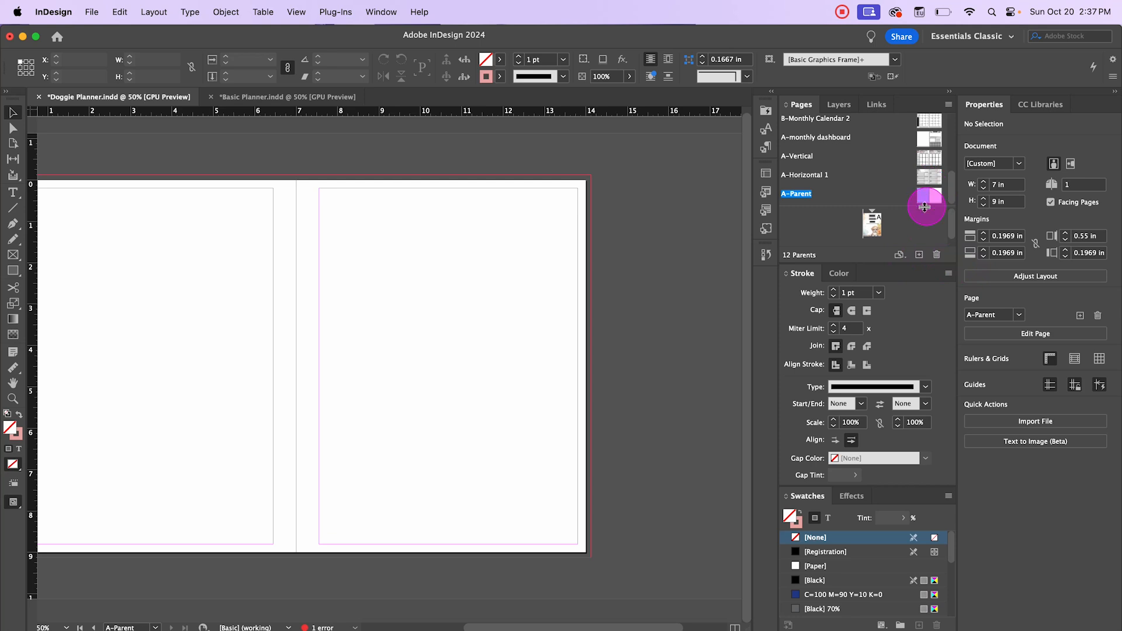
pyautogui.rightClick(800, 193)
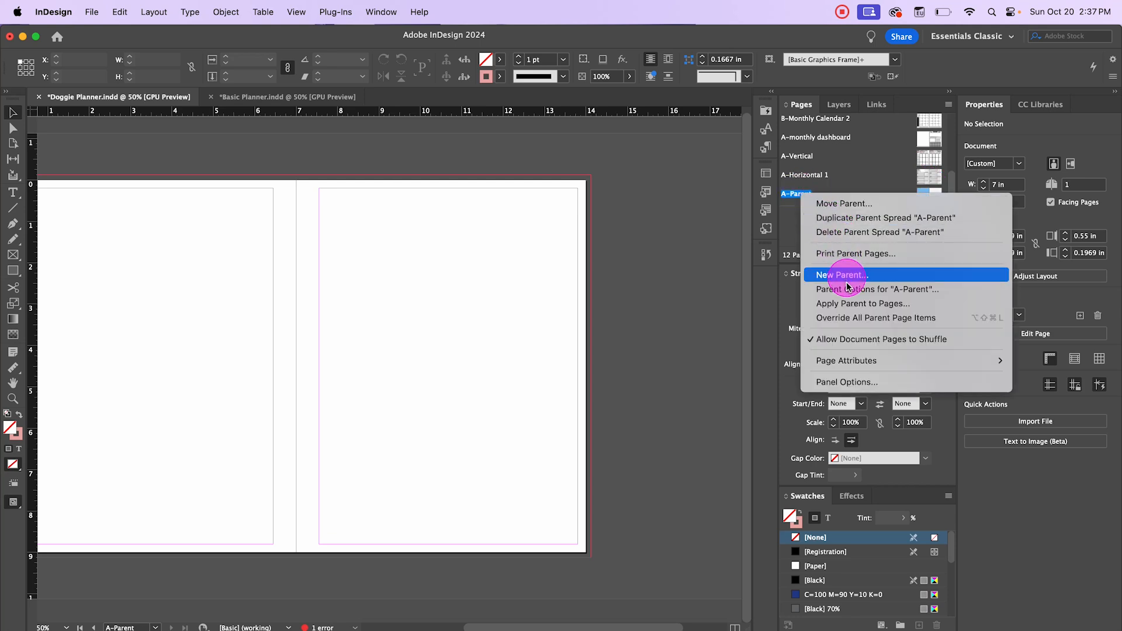
pyautogui.click(806, 290)
pyautogui.press('Tab')
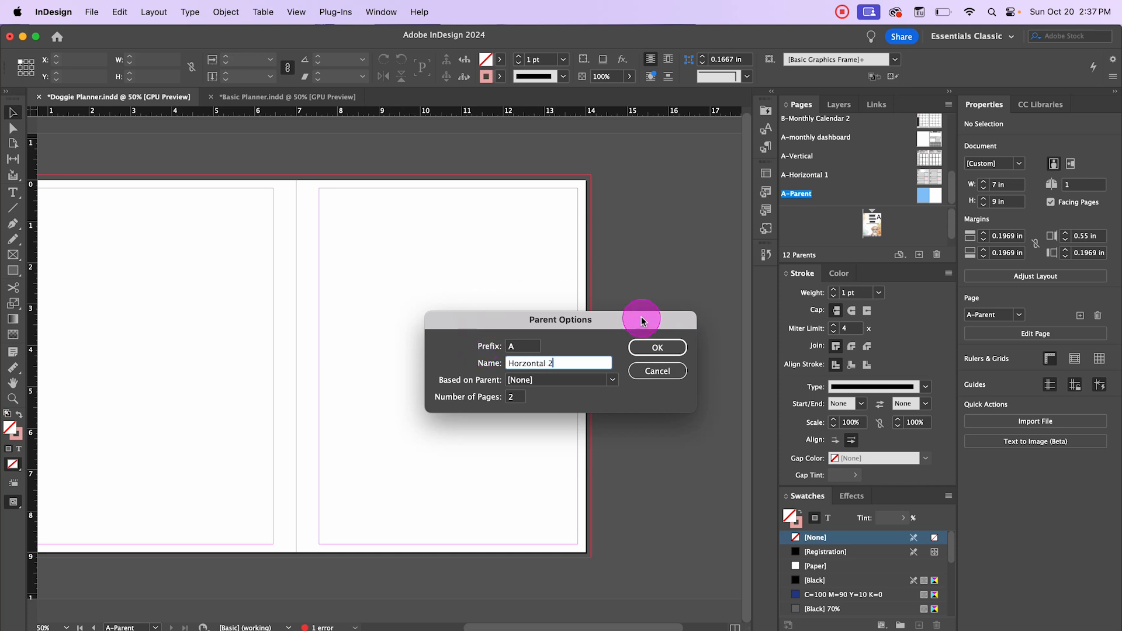
pyautogui.click(656, 347)
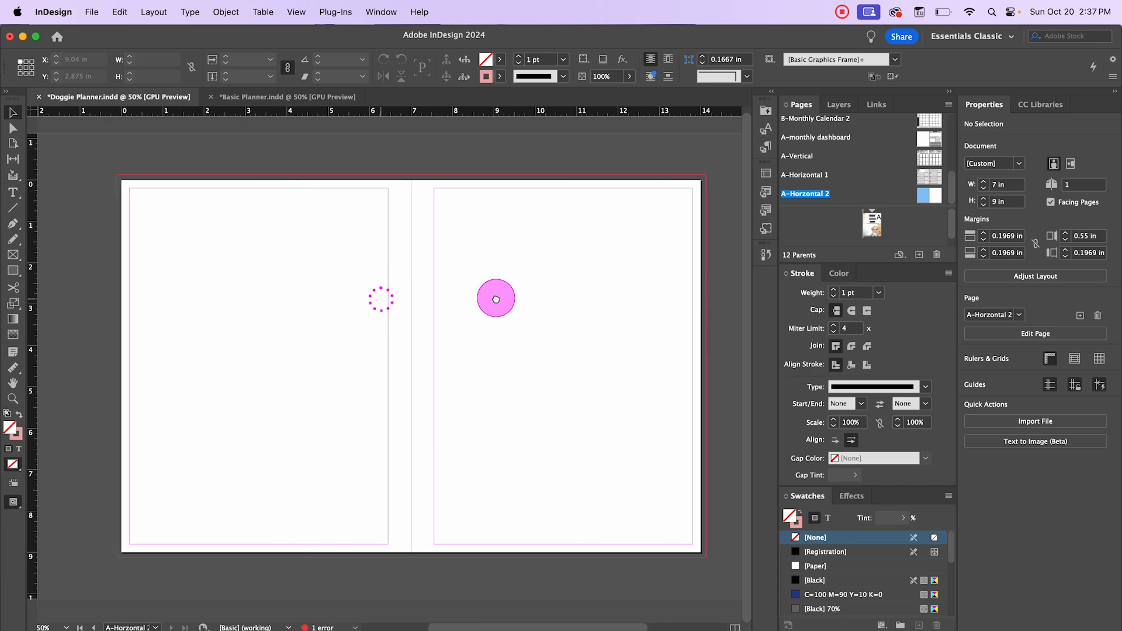
# - Copy everything on the Basic Planner's A-HORIZONTAL 2 spread and paste it in place on the Doggie Planner's A-Horzontal 2 spread
pyautogui.click(266, 97)
pyautogui.click(932, 204)
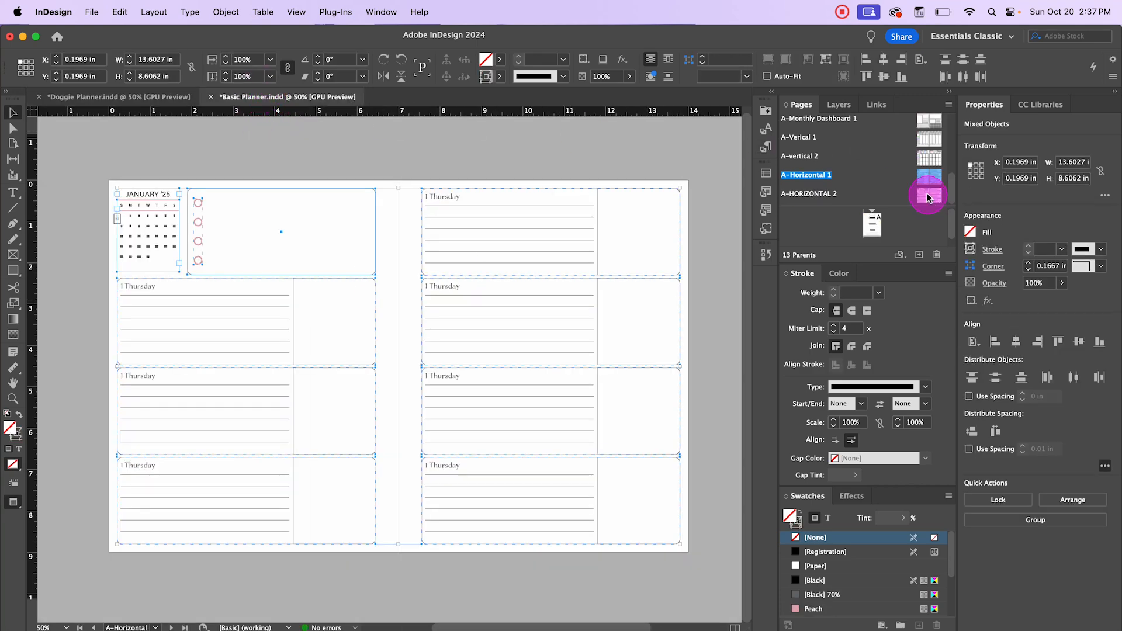
pyautogui.doubleClick(929, 197)
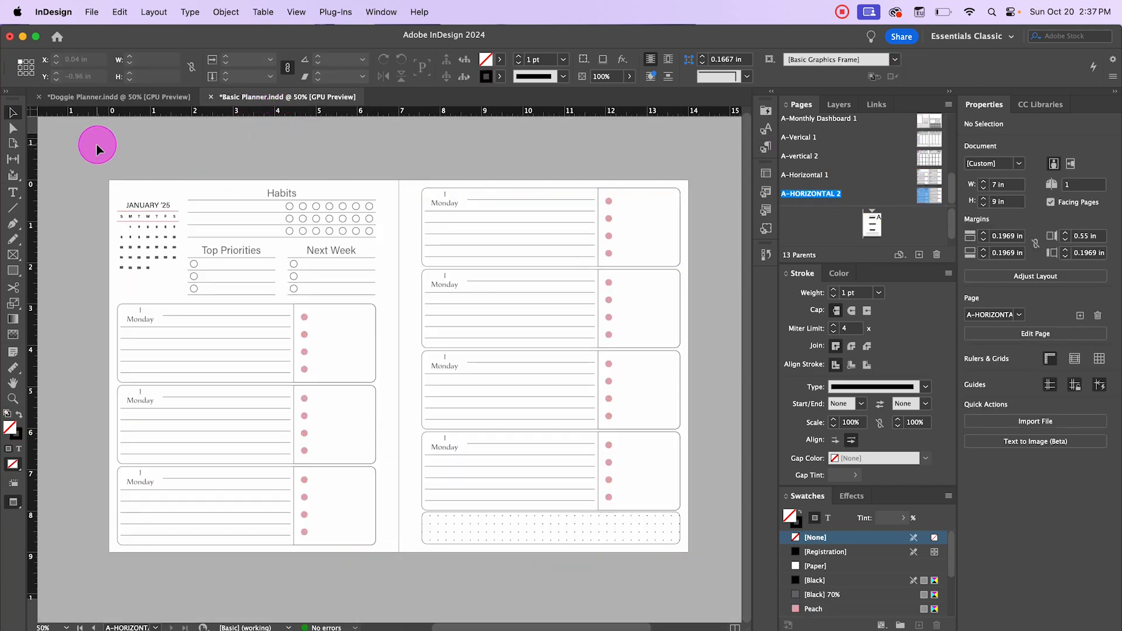
pyautogui.moveTo(96, 150); pyautogui.dragTo(729, 571)
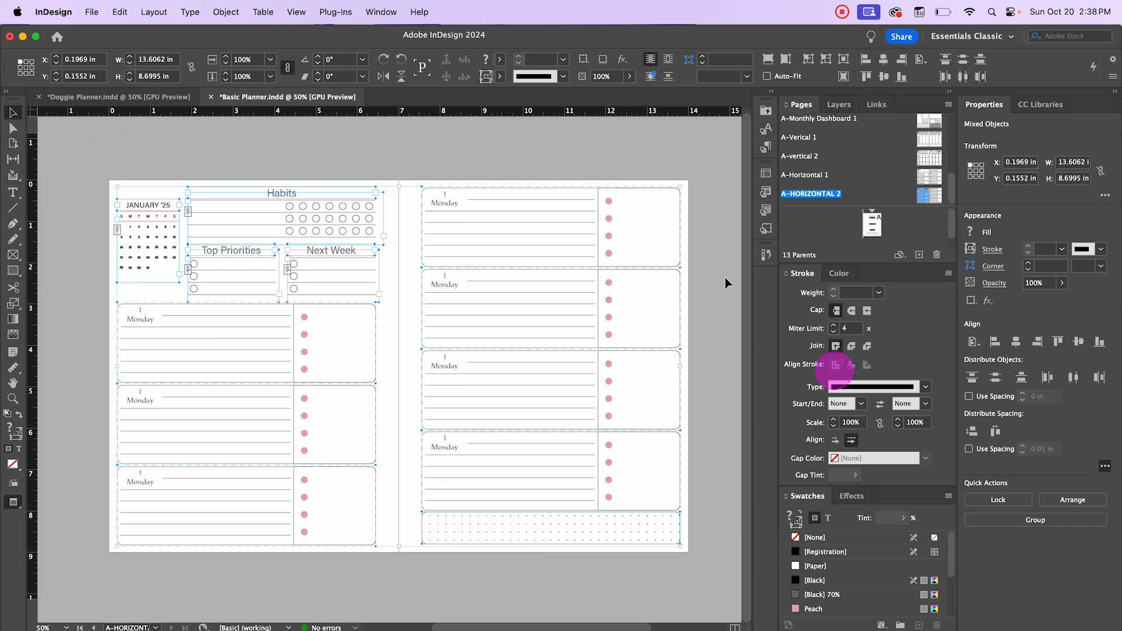
pyautogui.click(143, 97)
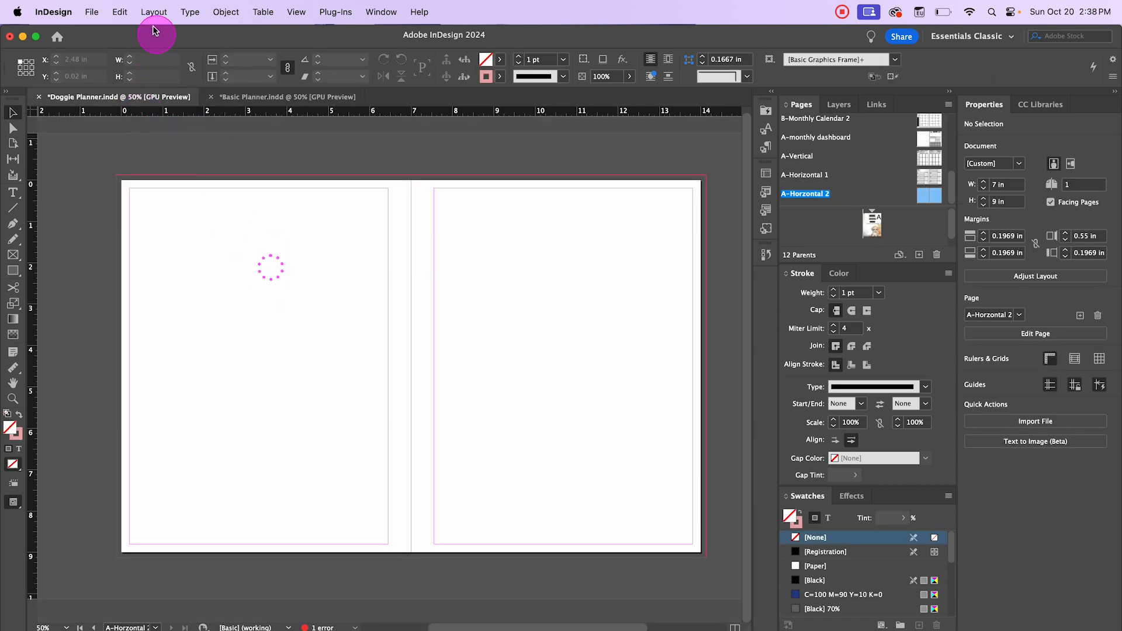
pyautogui.click(118, 12)
pyautogui.click(151, 151)
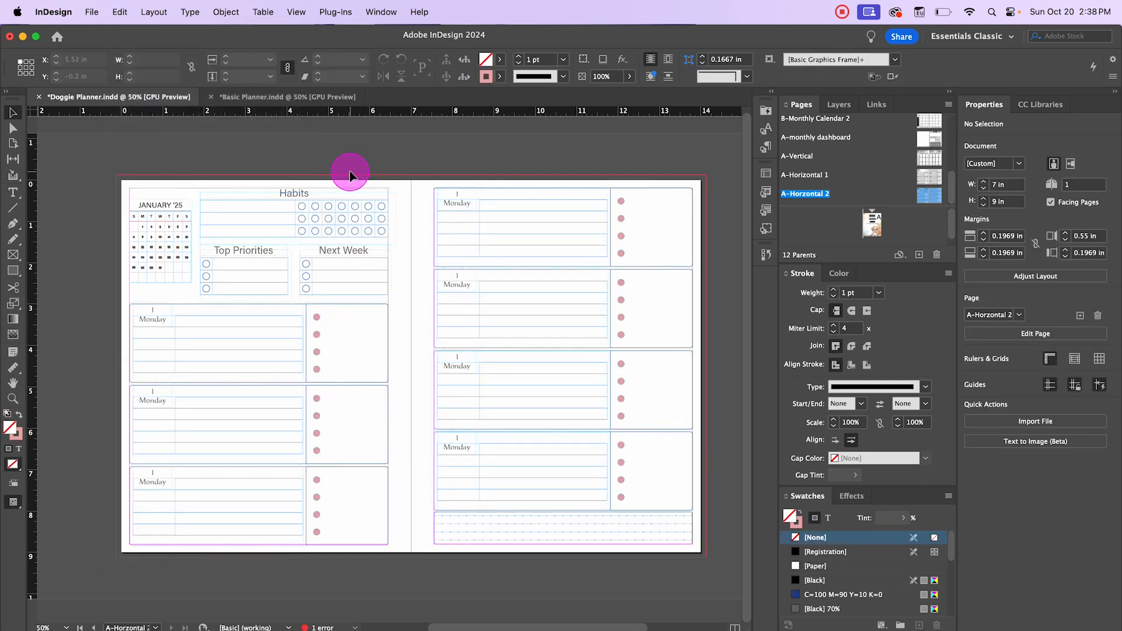
# - Set the stroke of the weekday header row in the January '25 mini calendar to the Pink swatch
pyautogui.scroll(2, 156, 198)
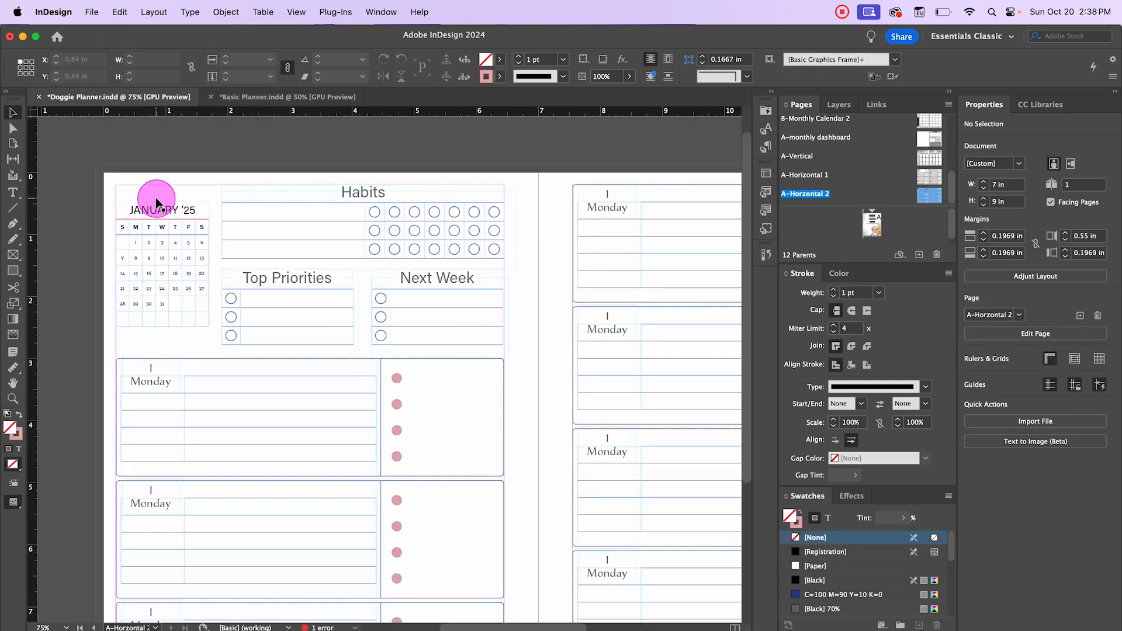
pyautogui.doubleClick(110, 233)
pyautogui.click(109, 230)
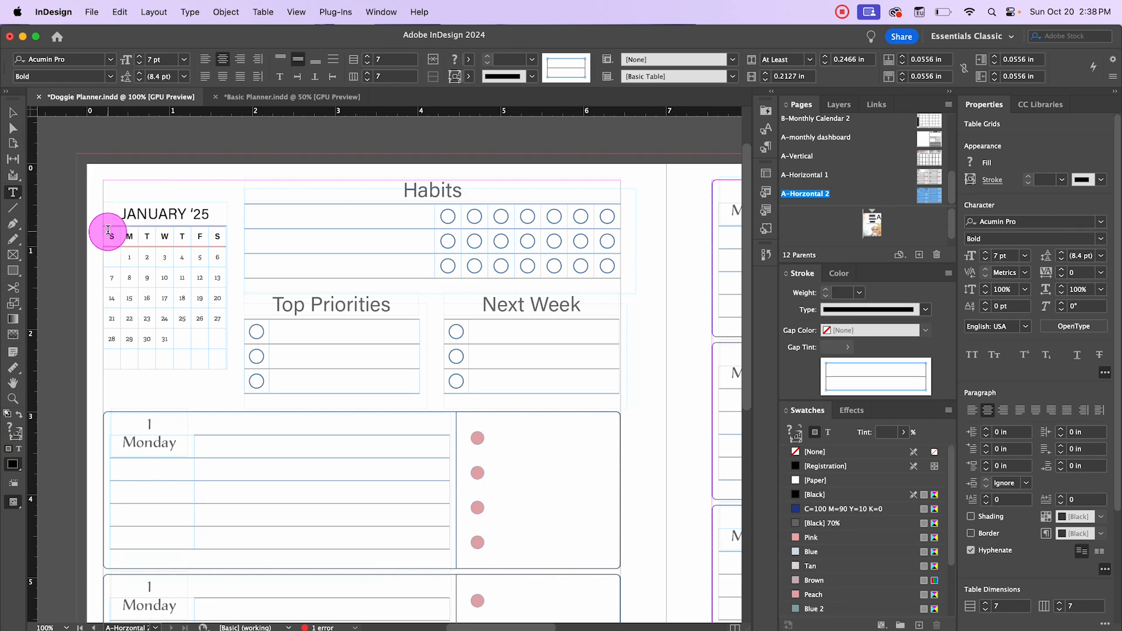
pyautogui.moveTo(108, 230); pyautogui.dragTo(225, 233)
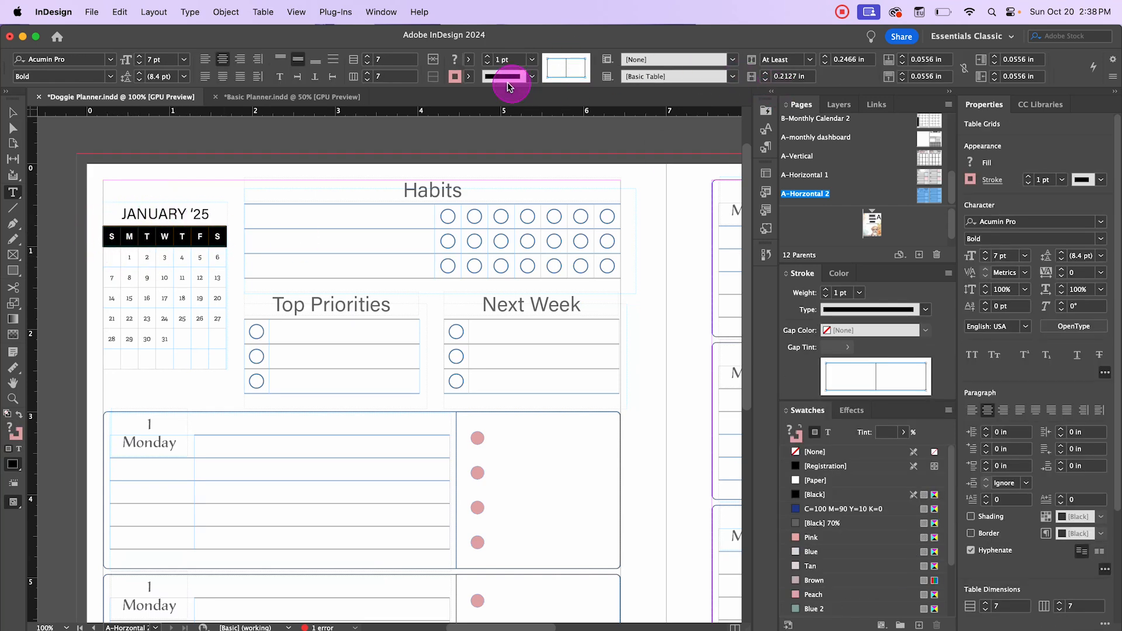
pyautogui.click(471, 79)
pyautogui.click(351, 171)
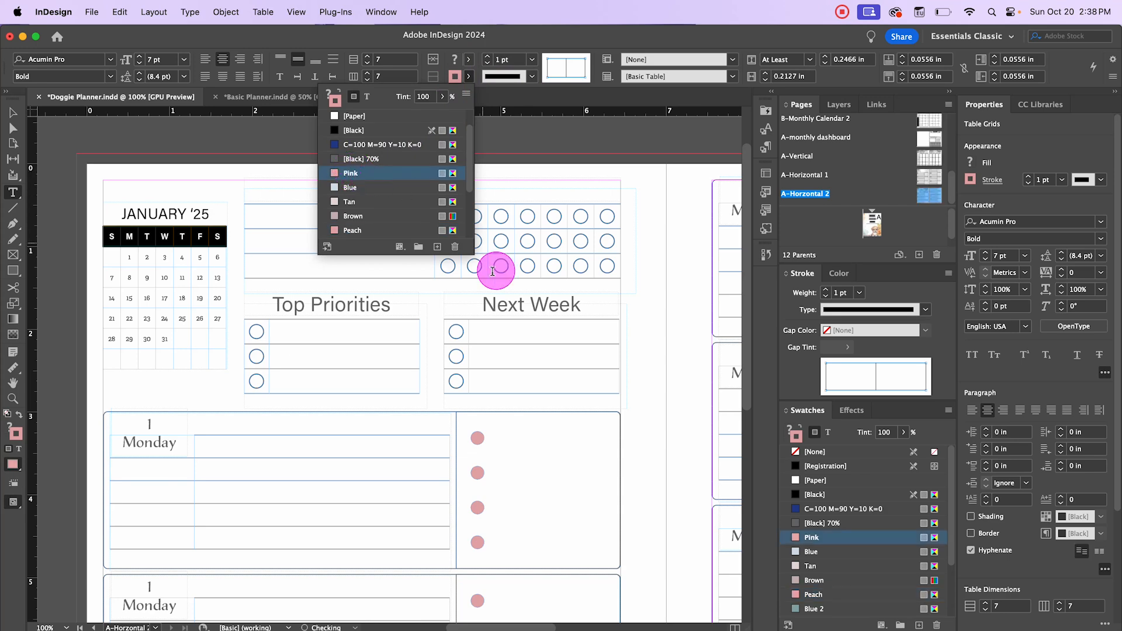
pyautogui.click(12, 112)
pyautogui.click(248, 134)
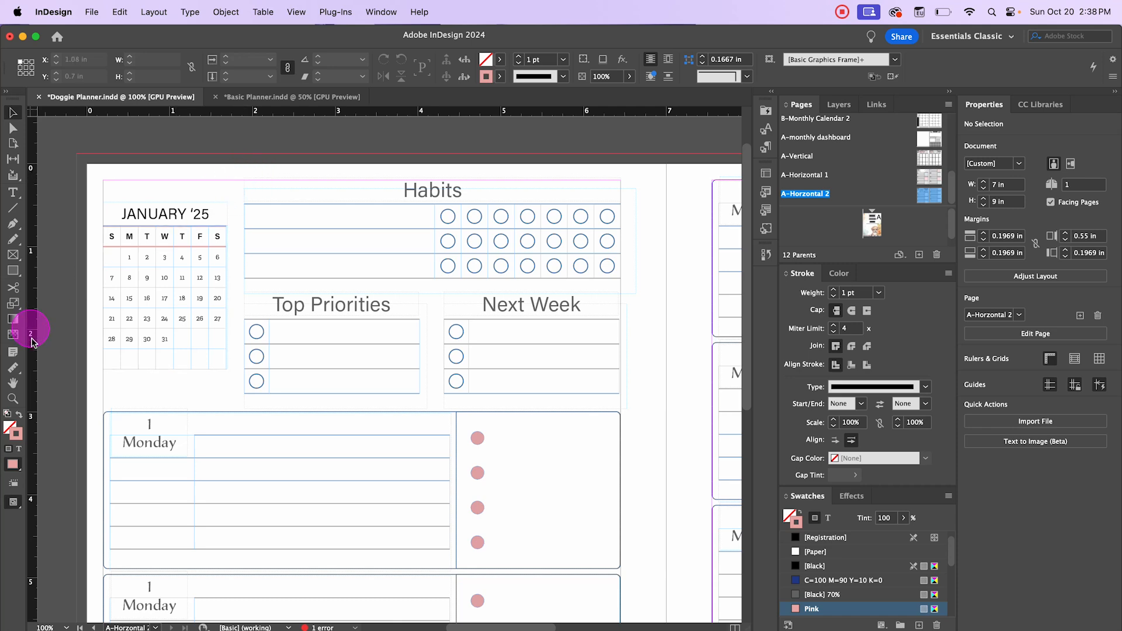
# - Draw a rectangle about 4.73 by 1.37 in around the Habits section and shift both down to the page's top margin
pyautogui.click(13, 271)
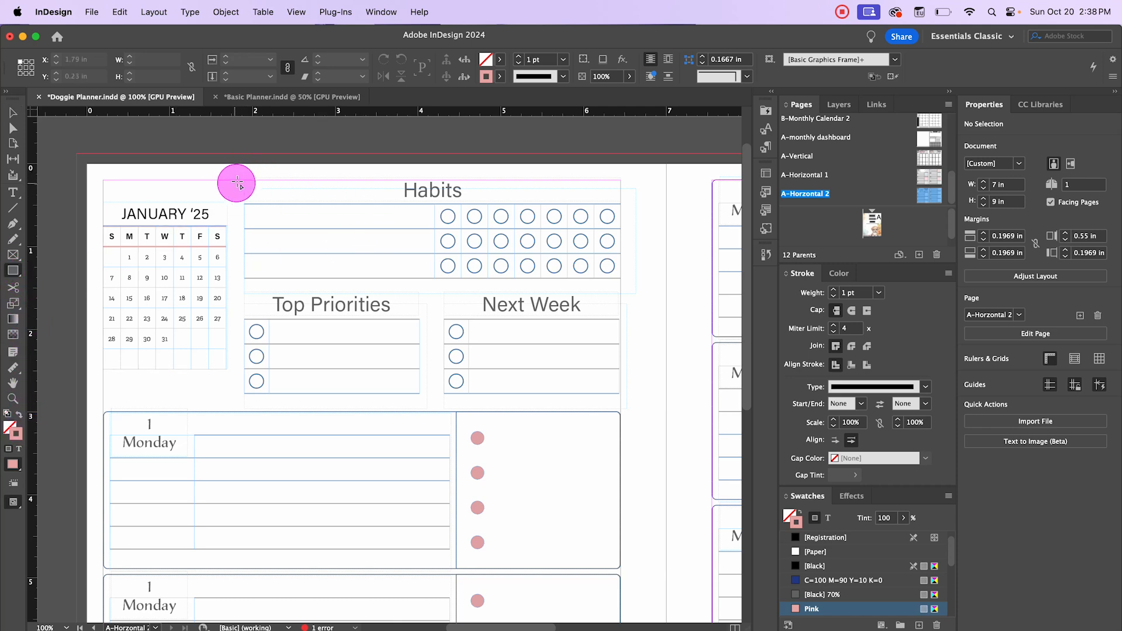
pyautogui.moveTo(239, 179); pyautogui.dragTo(625, 284)
pyautogui.press('v')
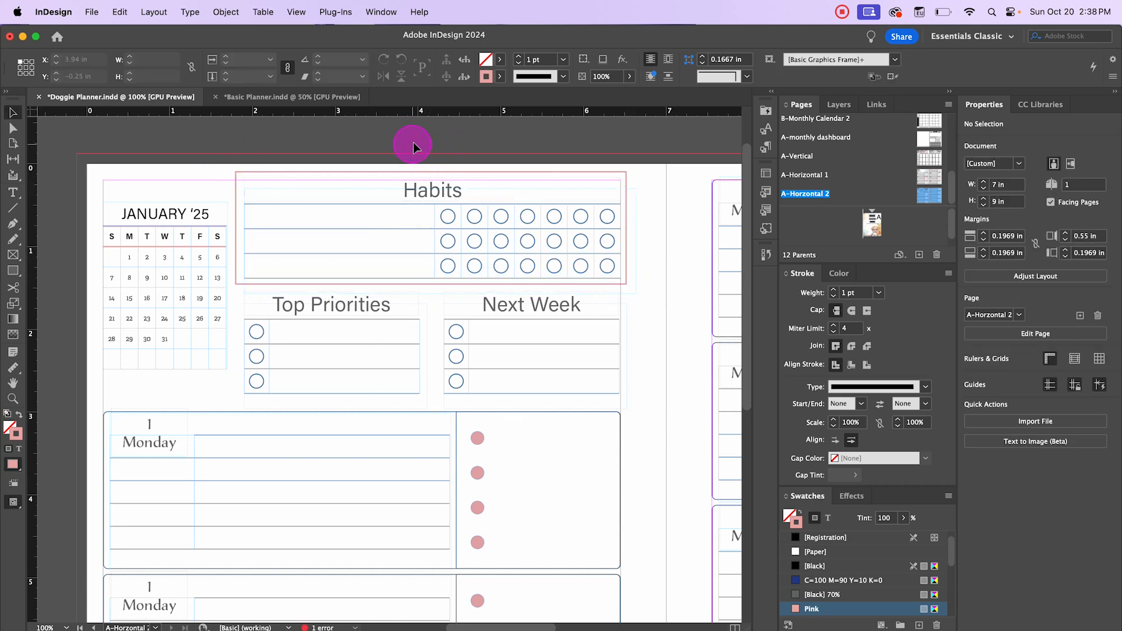
pyautogui.moveTo(413, 142); pyautogui.dragTo(439, 223)
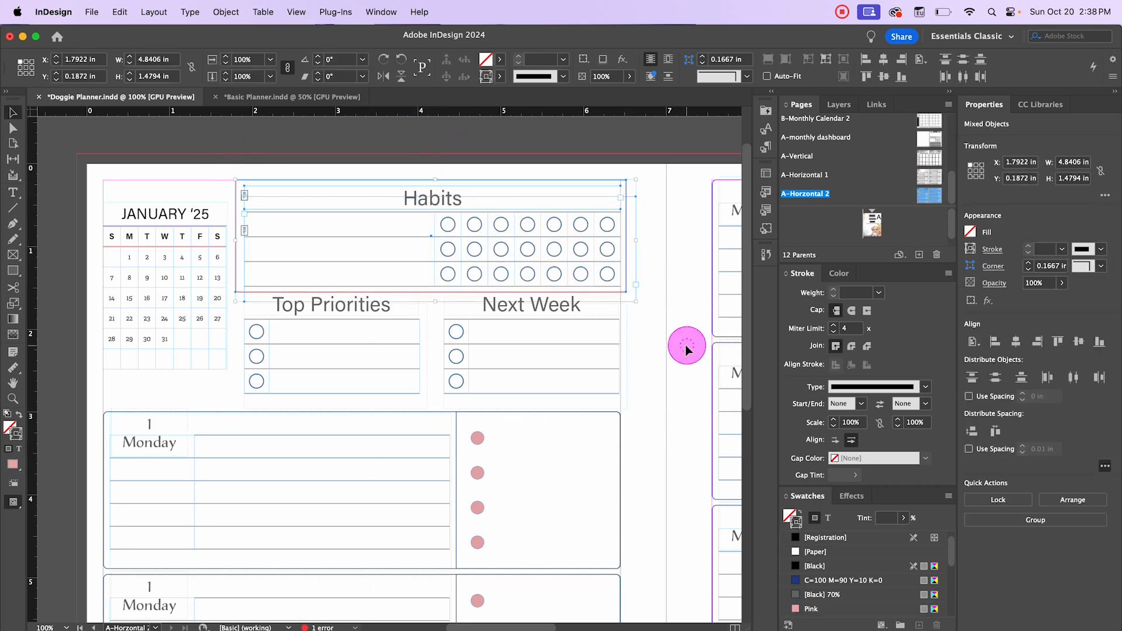
# - Nudge the Top Priorities and Next Week headings and tables down to leave a gap below the Habits rectangle
pyautogui.click(659, 331)
pyautogui.moveTo(657, 331); pyautogui.dragTo(520, 342)
pyautogui.moveTo(652, 309); pyautogui.dragTo(299, 380)
pyautogui.press('Down')
pyautogui.press('Down')
pyautogui.press('Down')
pyautogui.press('Down')
pyautogui.press('Down')
pyautogui.press('Down')
pyautogui.press('Down')
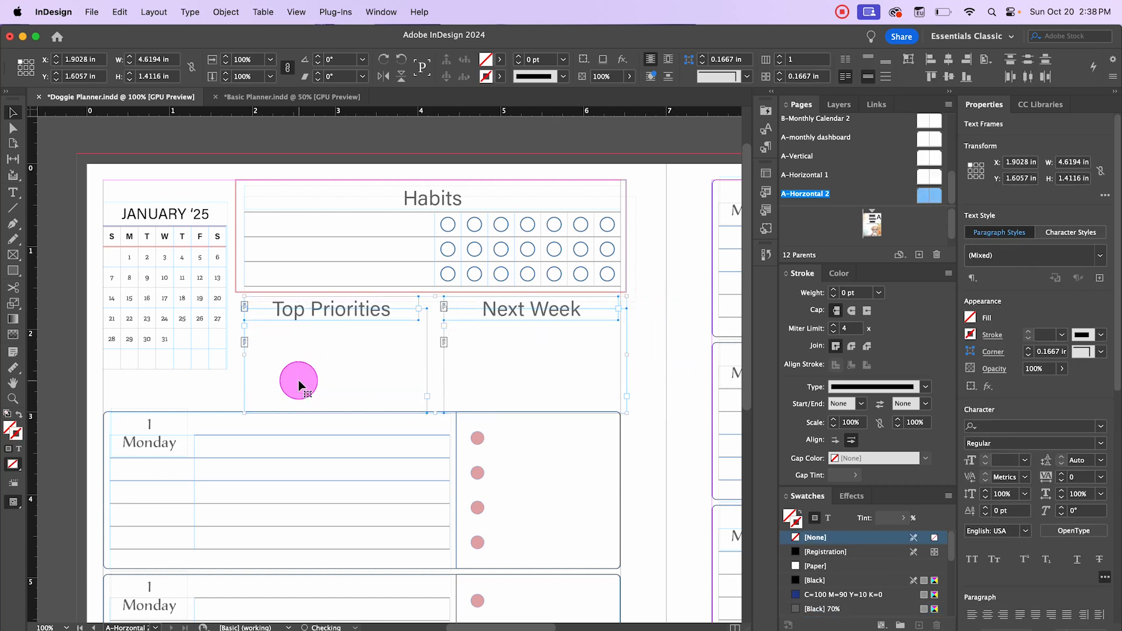
pyautogui.press('Down')
pyautogui.press('Down')
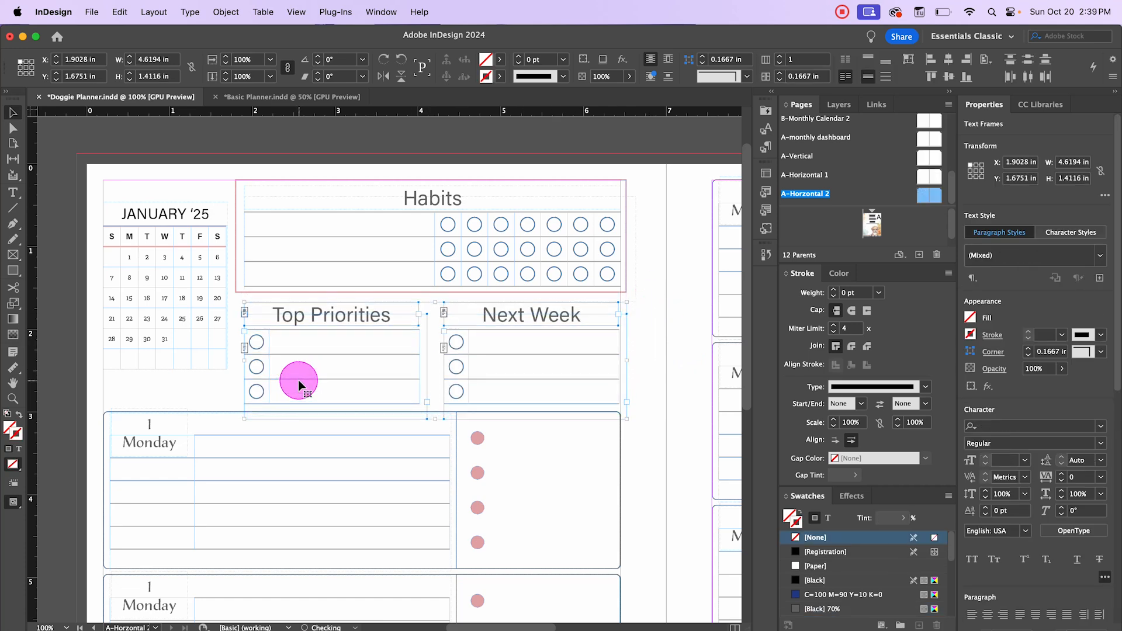
pyautogui.click(372, 141)
# - Give the Habits rectangle rounded corners with a 0.0625 in radius
pyautogui.click(293, 180)
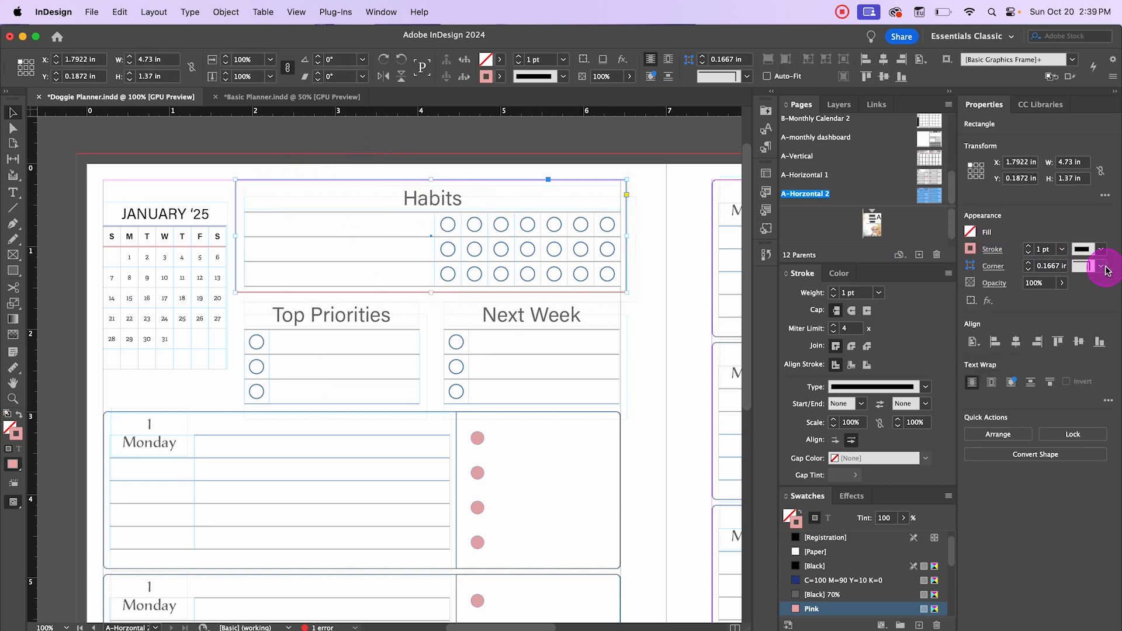
pyautogui.click(1101, 266)
pyautogui.click(970, 328)
pyautogui.click(670, 194)
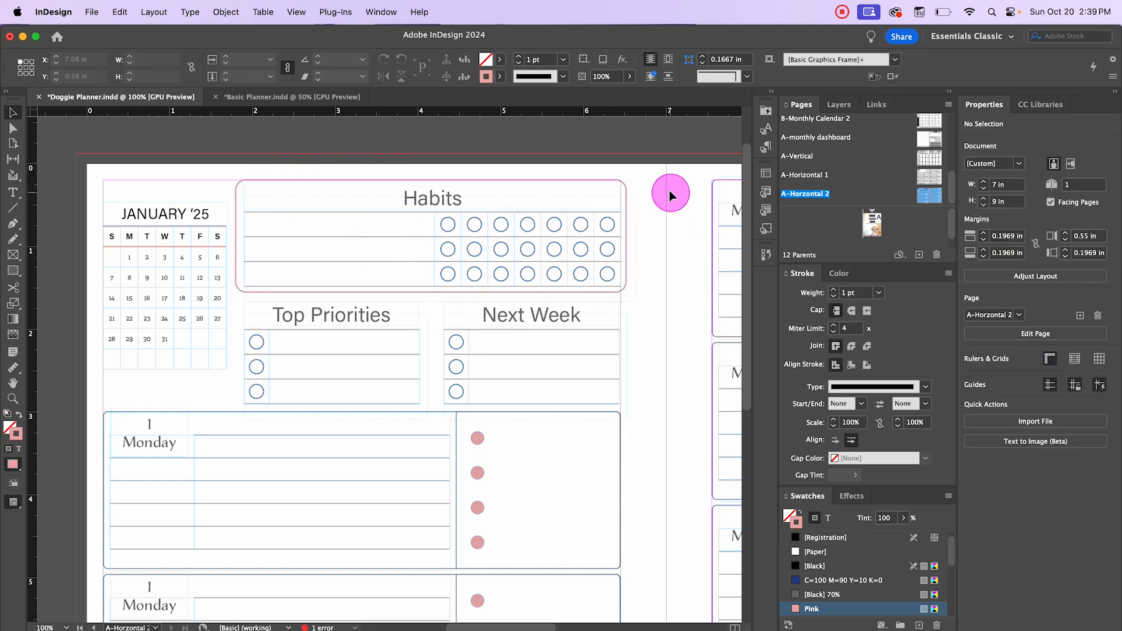
pyautogui.click(625, 192)
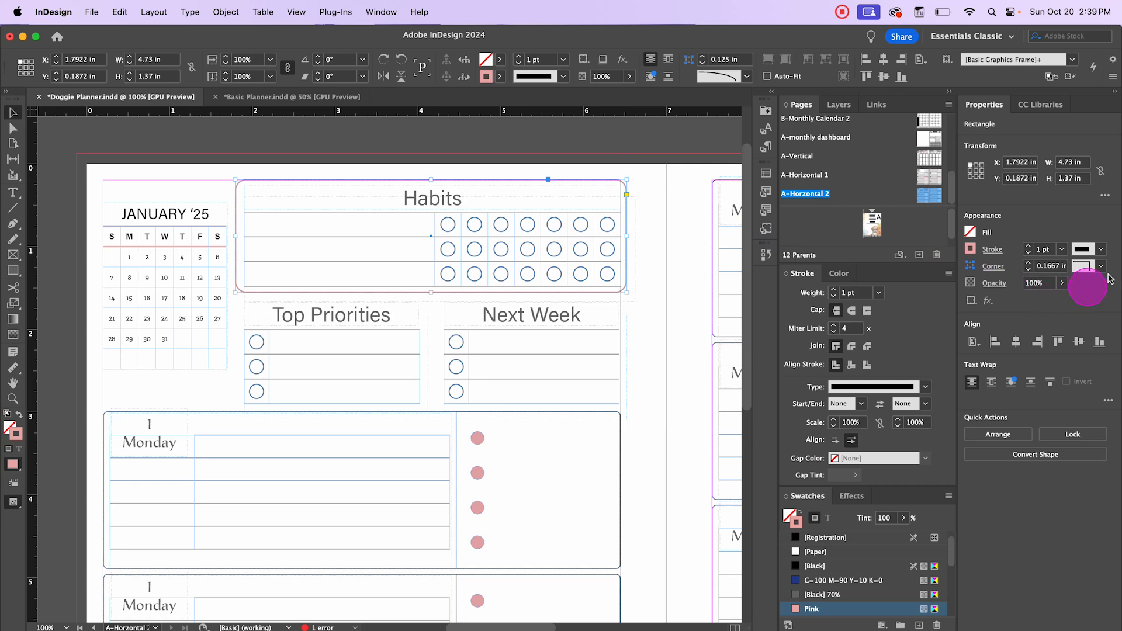
pyautogui.click(1101, 268)
pyautogui.click(1046, 336)
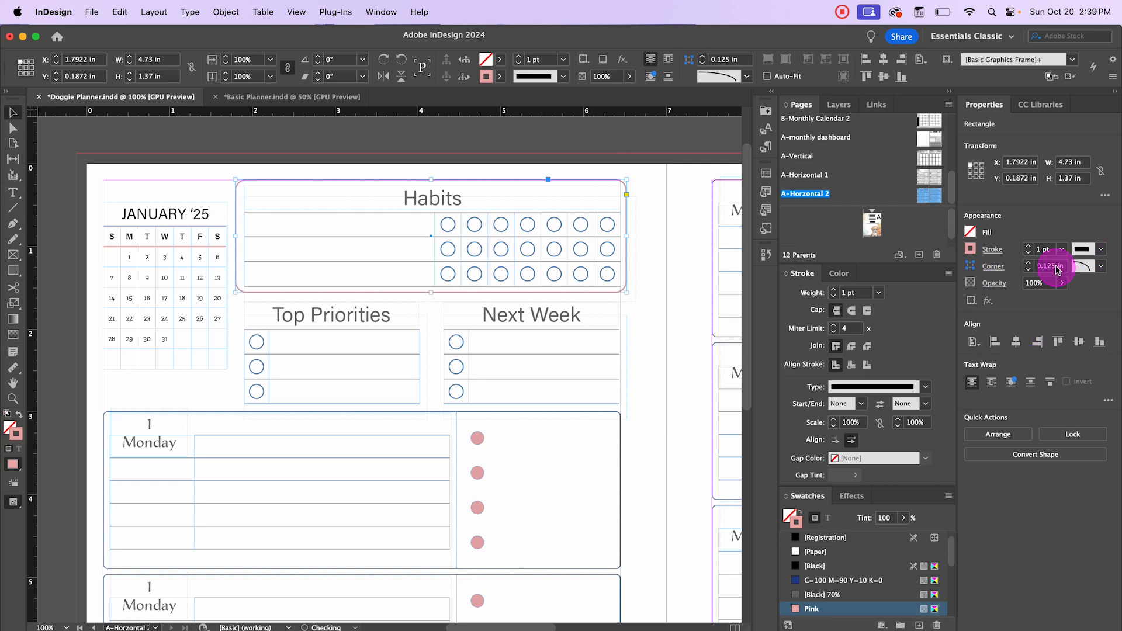
pyautogui.write('0.0625')
pyautogui.press('Return')
pyautogui.click(70, 229)
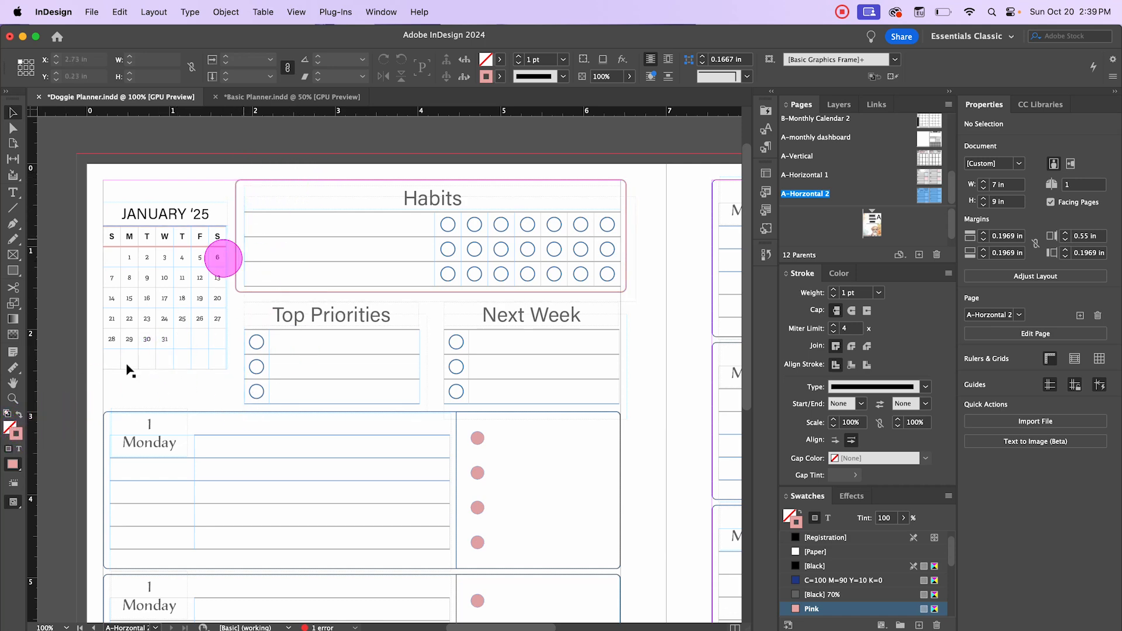
# - Swap the Habits rectangle's fill and stroke to make it solid pink without an outline
pyautogui.click(20, 416)
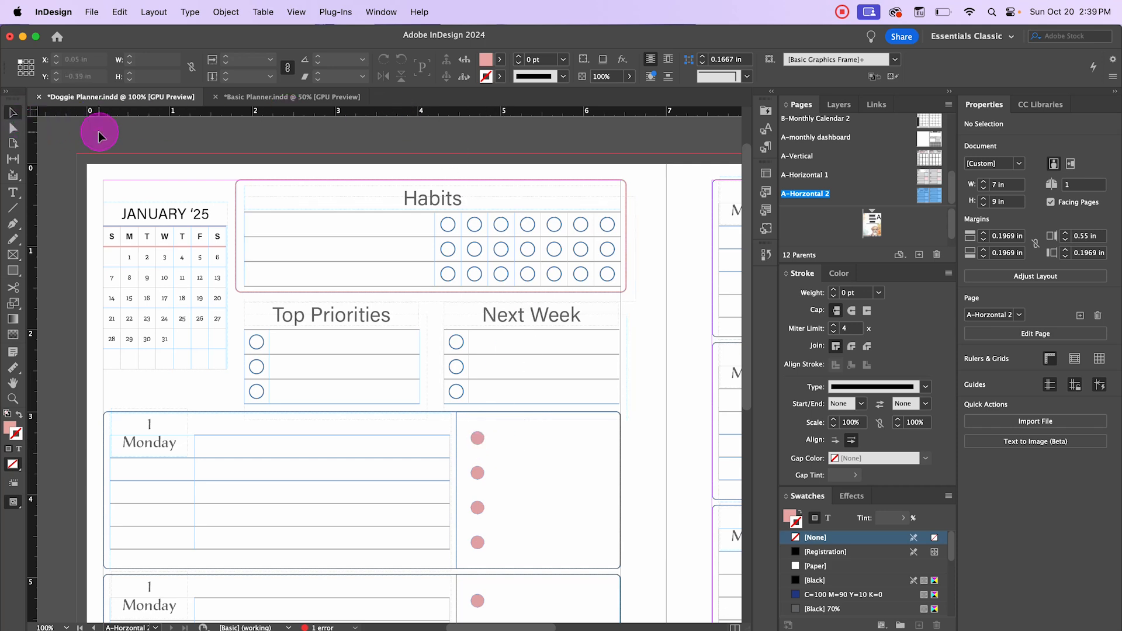
pyautogui.click(287, 184)
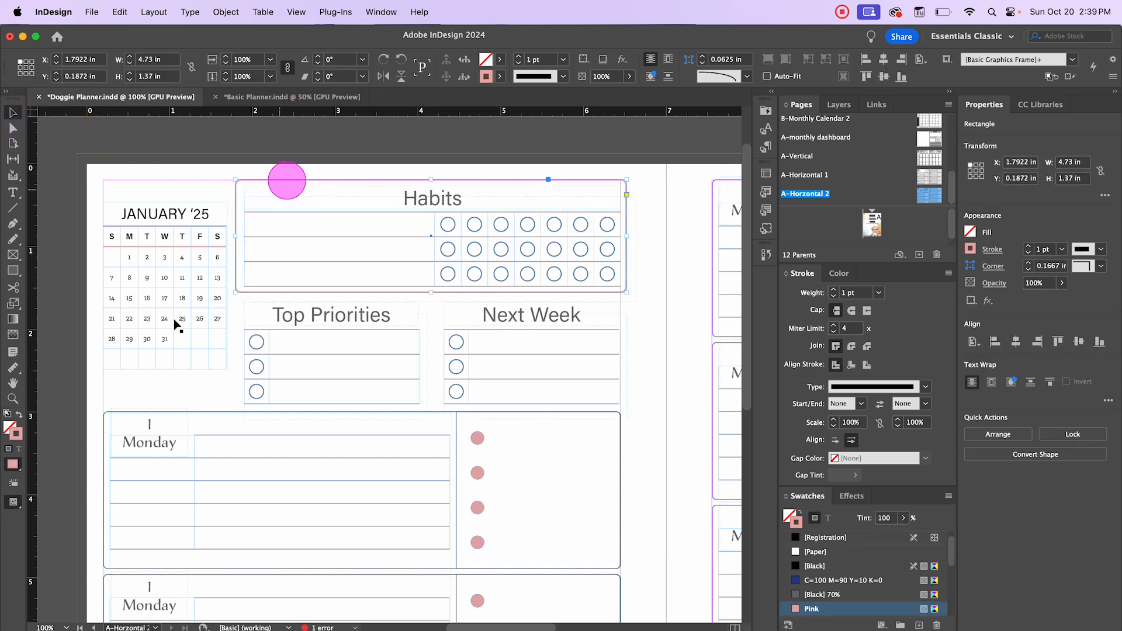
pyautogui.click(19, 414)
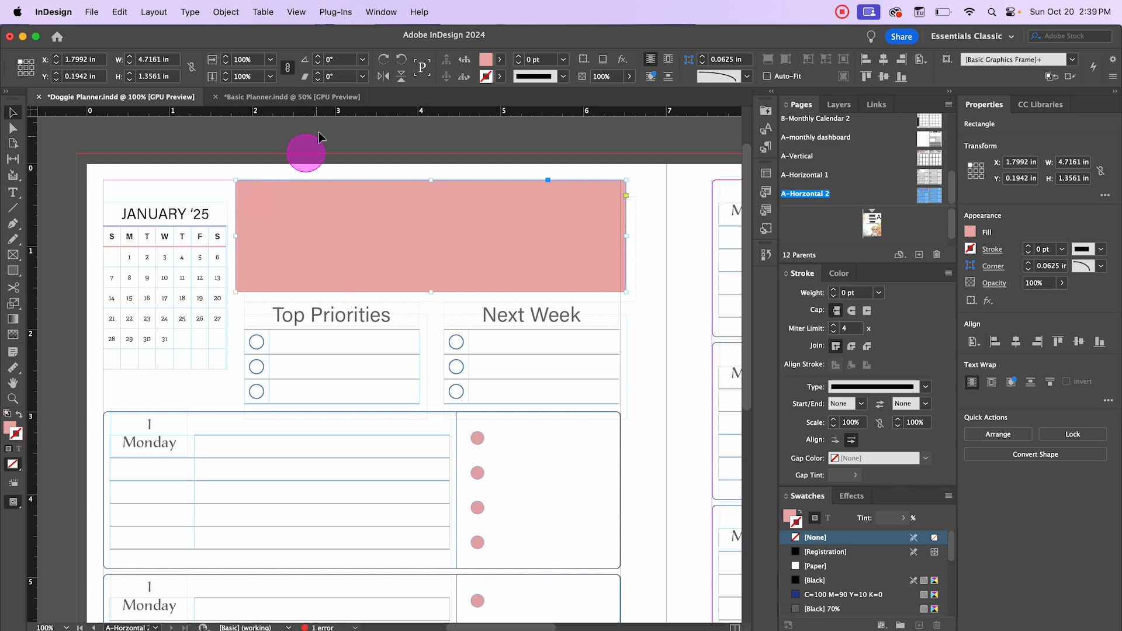
pyautogui.click(297, 138)
# - Nudge the pink rectangle together with the Habits heading and table left until it lines up with the right margin
pyautogui.click(513, 225)
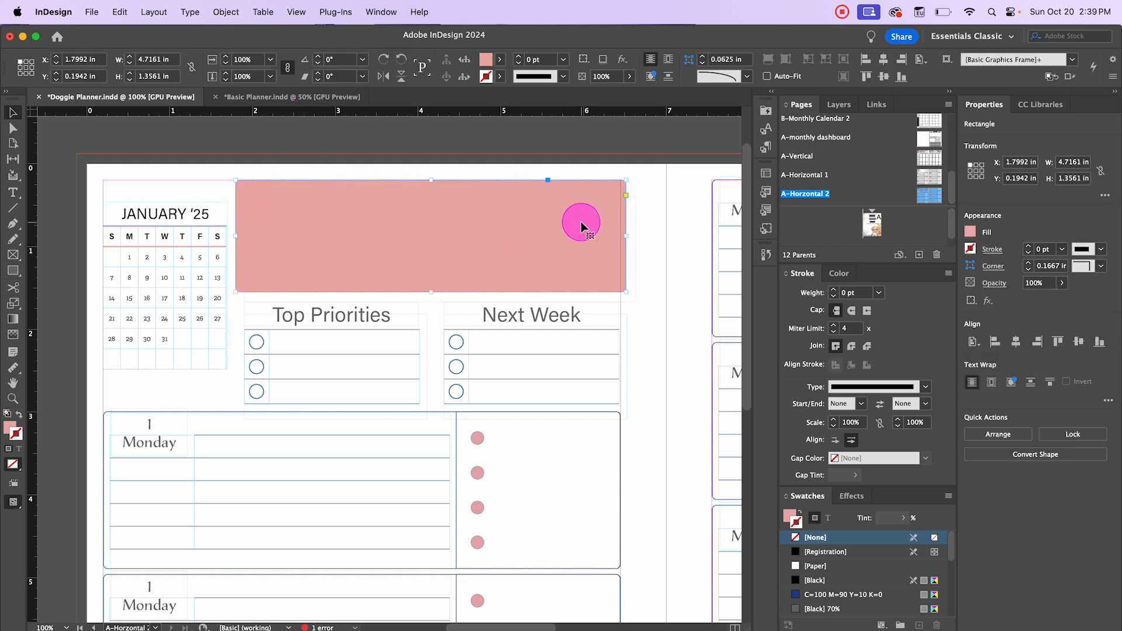
pyautogui.moveTo(362, 150); pyautogui.dragTo(500, 253)
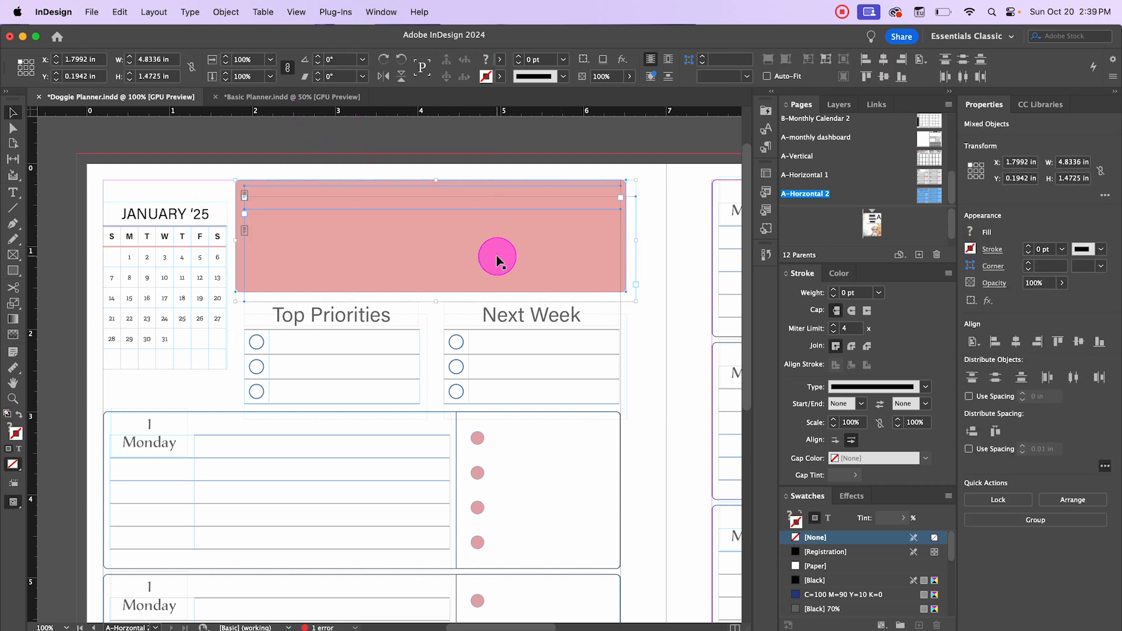
pyautogui.press('Left')
pyautogui.press('Left')
pyautogui.press('Left')
pyautogui.press('Left')
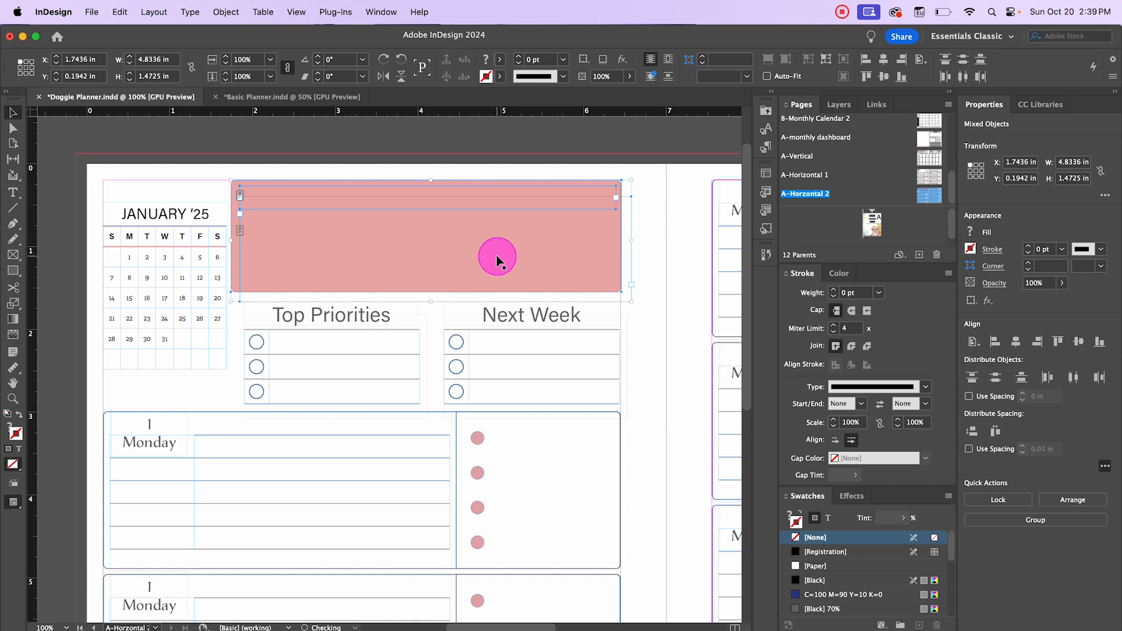
pyautogui.click(534, 144)
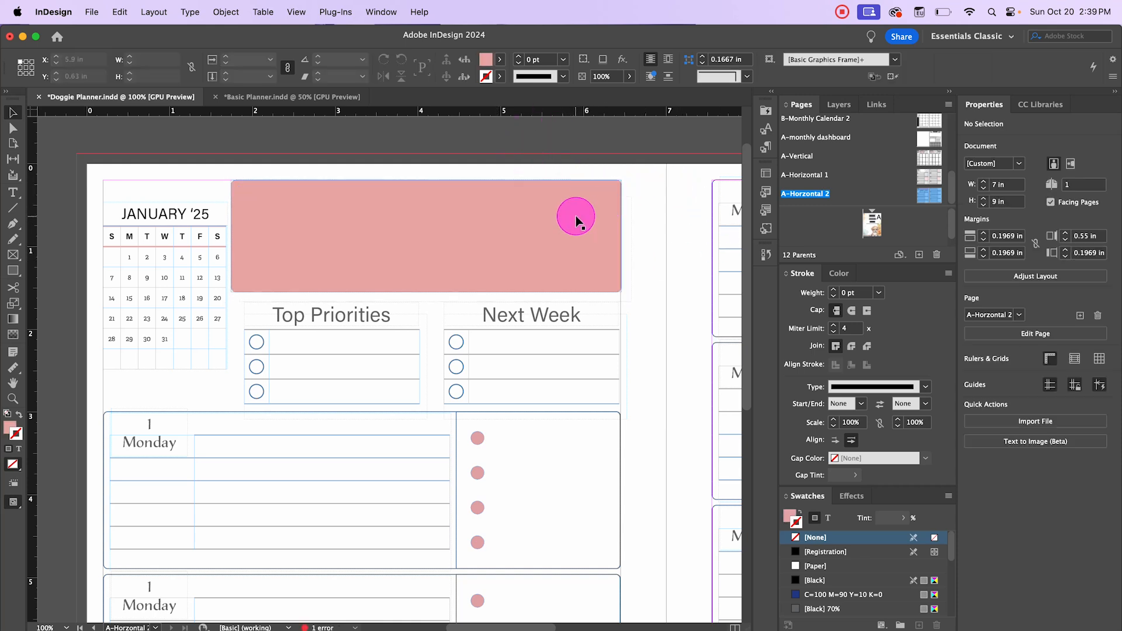
# - Arrange the pink rectangle behind the Habits heading and table
pyautogui.click(584, 215)
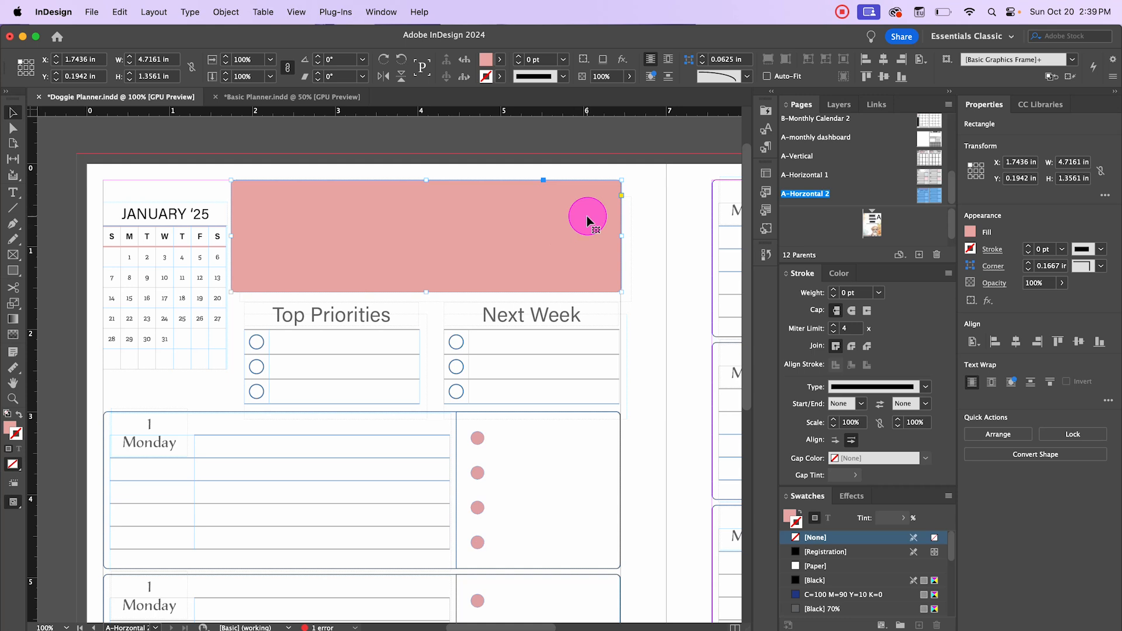
pyautogui.rightClick(587, 220)
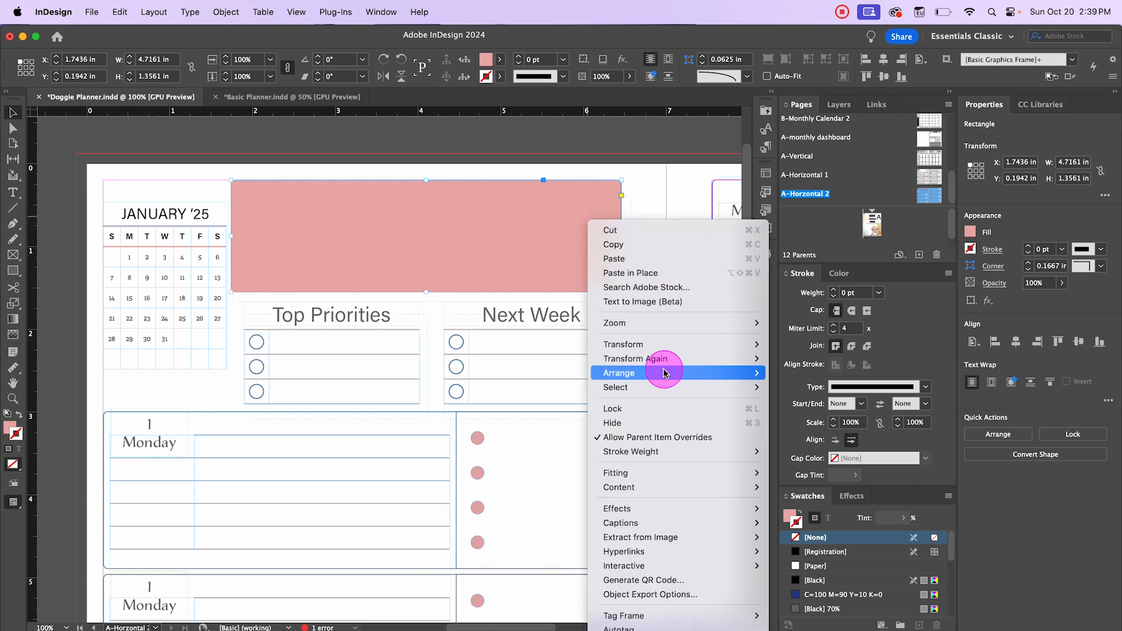
pyautogui.moveTo(663, 372)
pyautogui.click(800, 385)
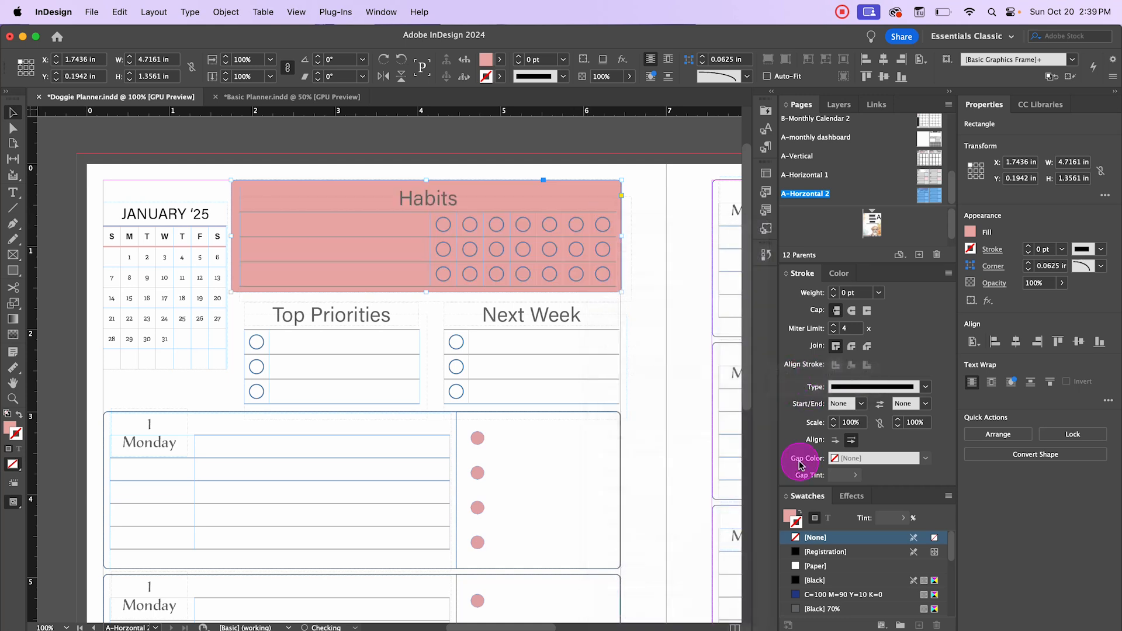
pyautogui.click(457, 153)
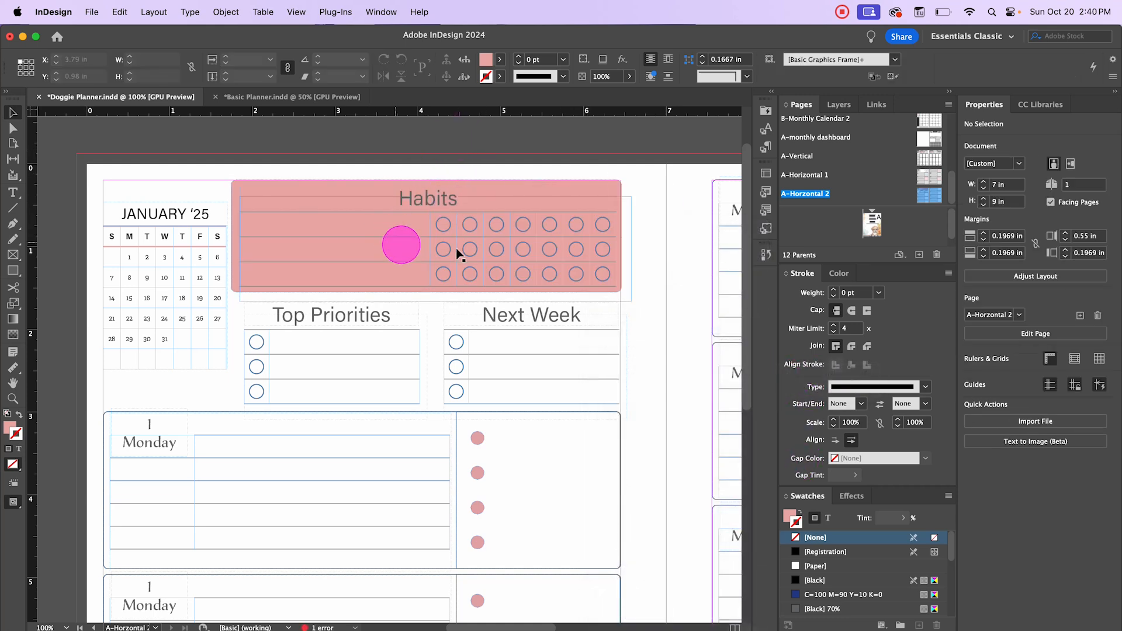
# - Lighten the pink fill of the rectangle behind the Habits section to a tint of about 46%
pyautogui.click(618, 183)
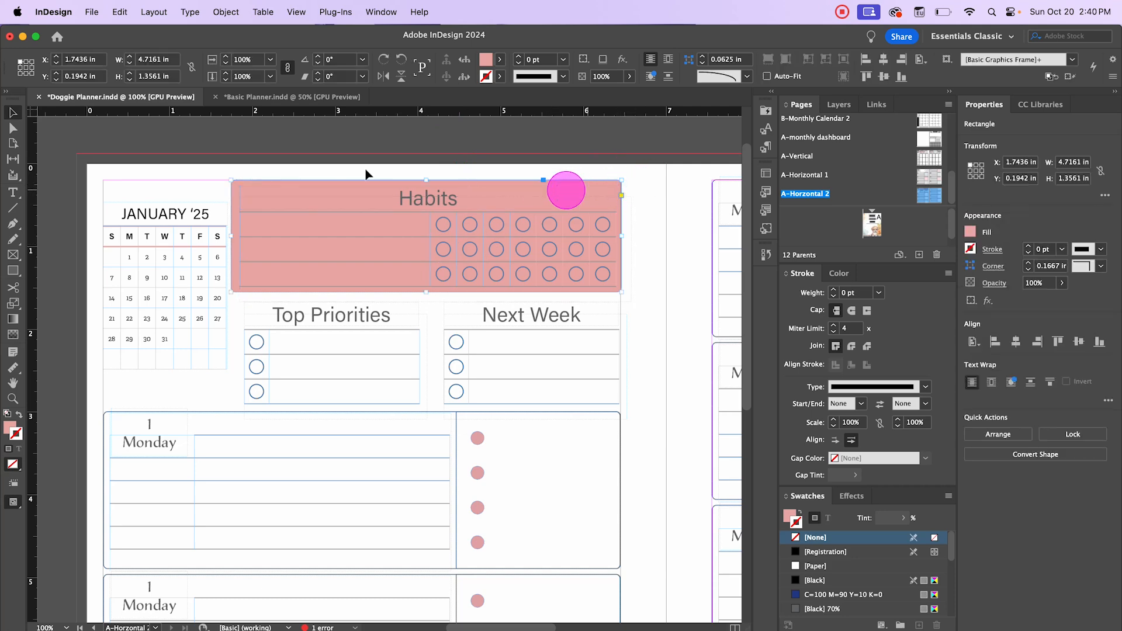
pyautogui.click(499, 59)
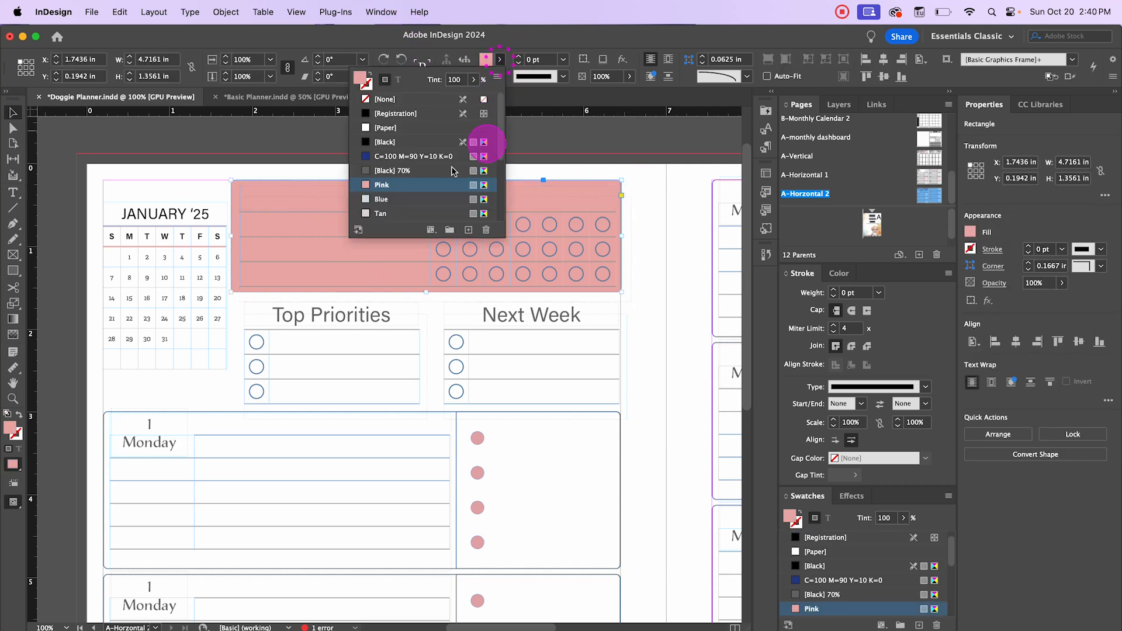
pyautogui.click(473, 80)
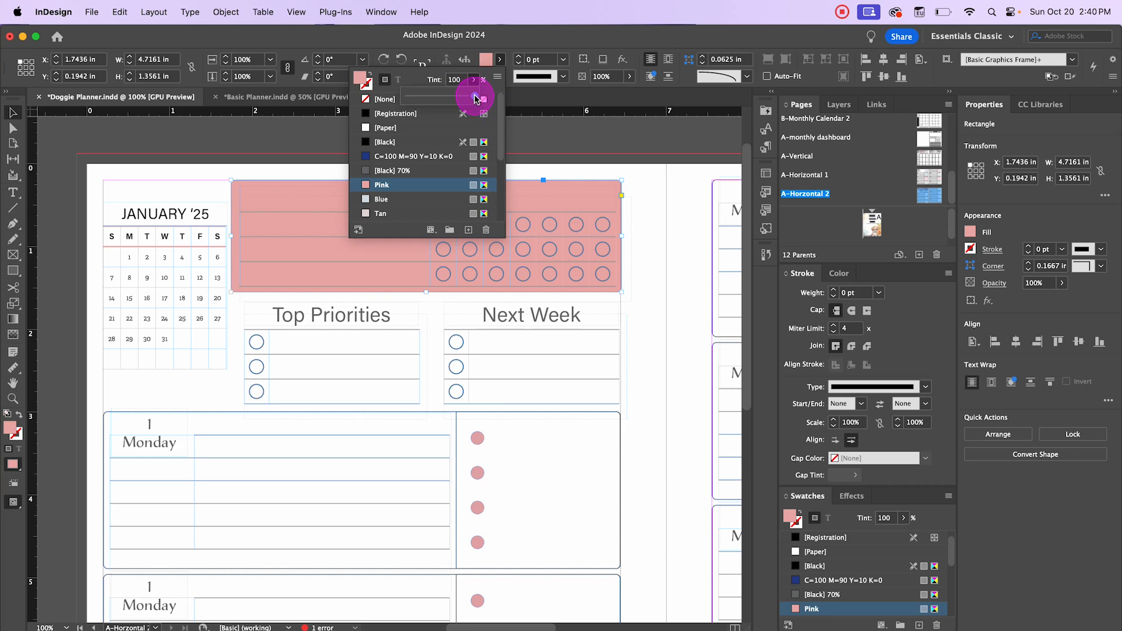
pyautogui.moveTo(476, 98); pyautogui.dragTo(439, 100)
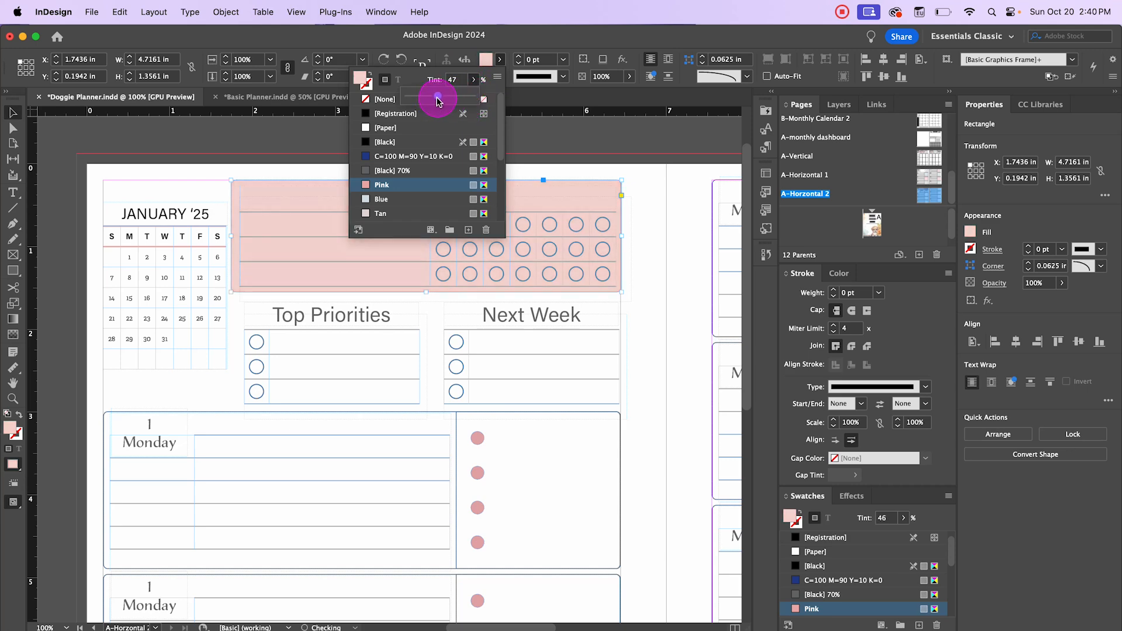
pyautogui.click(103, 137)
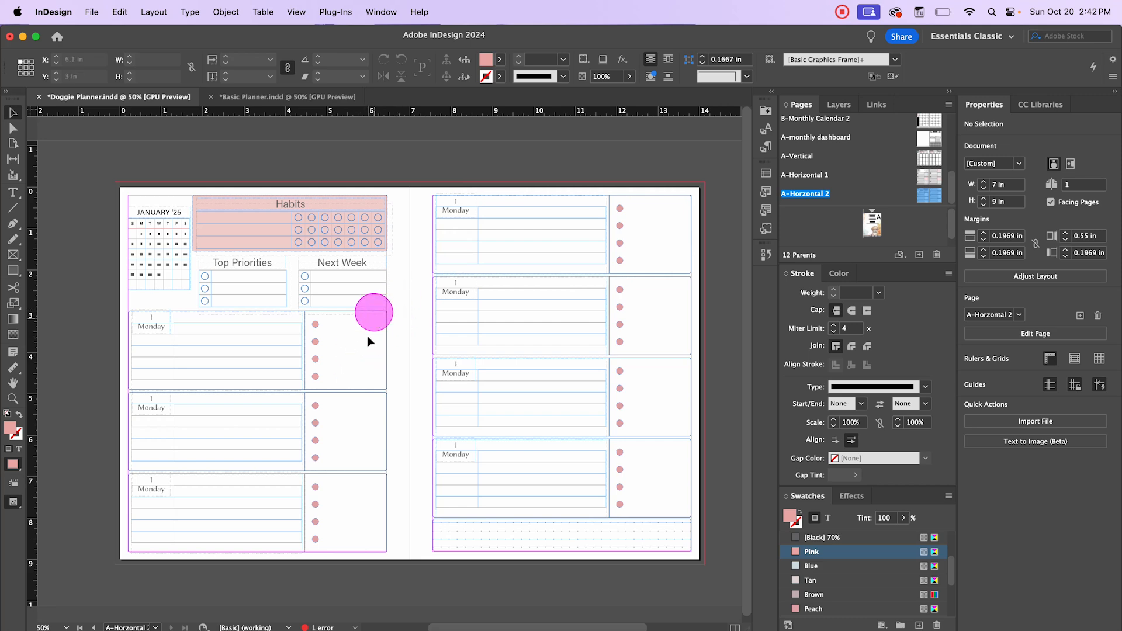
# - Place Recurso 3401 copy.png about 1.39 by 1.25 in beside the pink bullets in the left page's first day box
pyautogui.scroll(1, 370, 347)
pyautogui.scroll(-5, 393, 327)
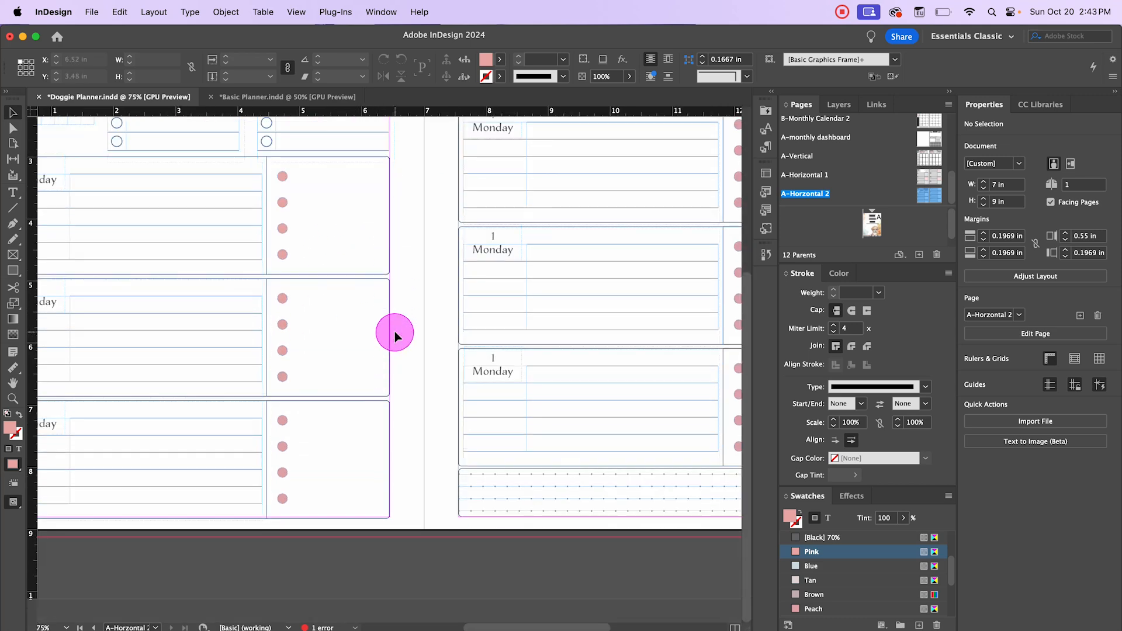
pyautogui.scroll(2, 394, 328)
pyautogui.click(92, 12)
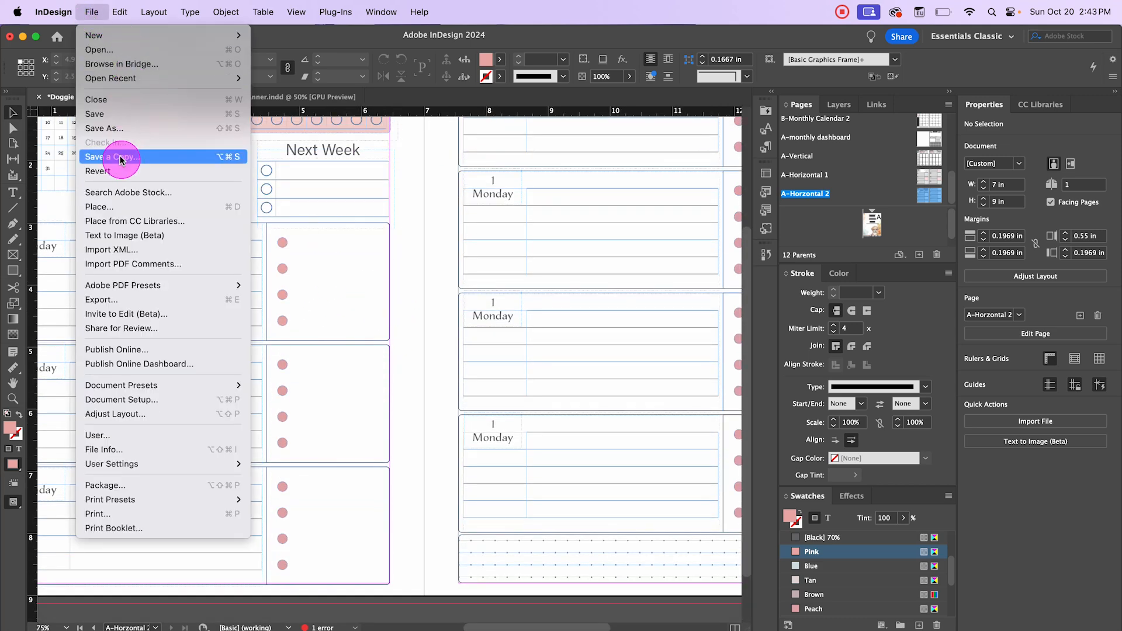
pyautogui.click(128, 205)
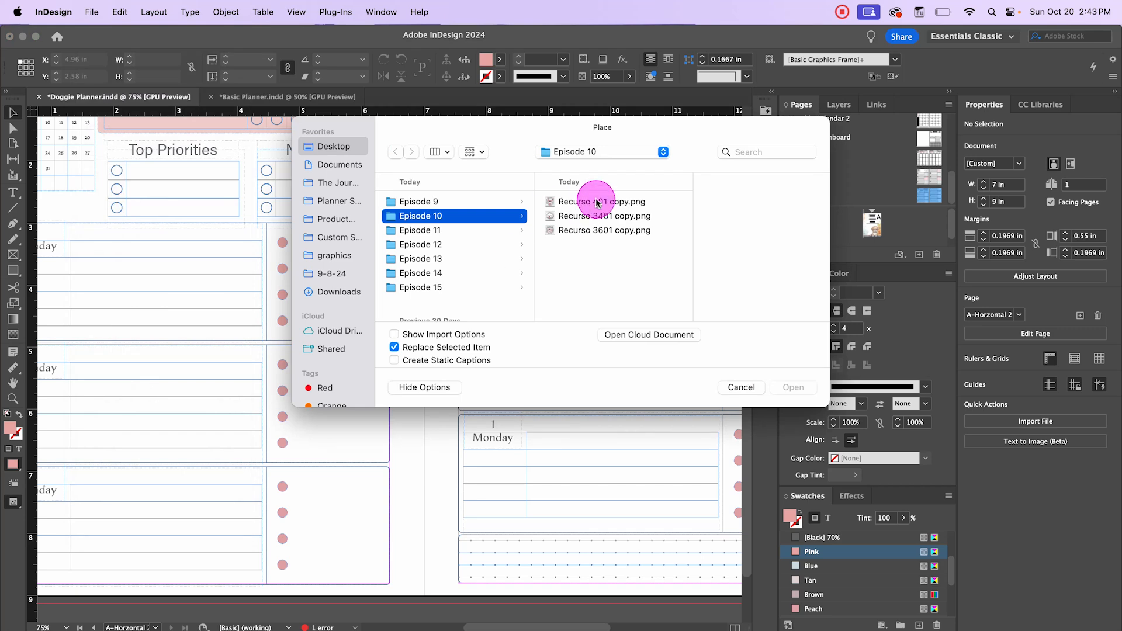
pyautogui.click(613, 215)
pyautogui.click(792, 387)
pyautogui.moveTo(303, 239); pyautogui.dragTo(389, 316)
pyautogui.moveTo(362, 270); pyautogui.dragTo(357, 275)
pyautogui.click(426, 289)
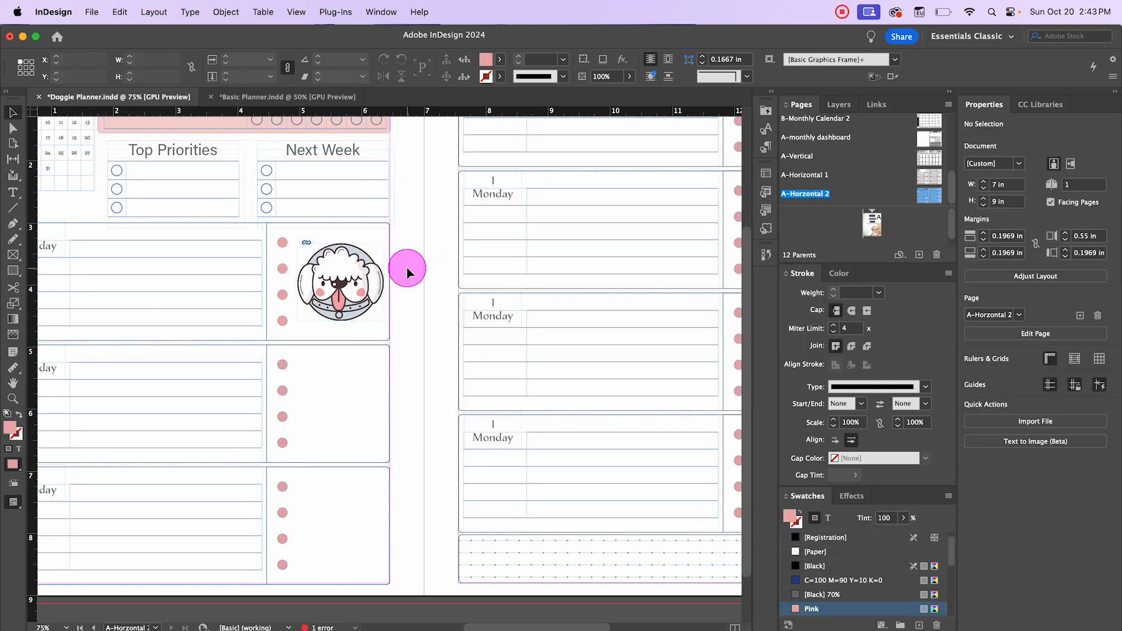
# - Place the Recurso 3601 copy.png dog image beside the pink bullets in the left page's second day box
pyautogui.click(91, 11)
pyautogui.click(128, 205)
pyautogui.click(613, 230)
pyautogui.click(792, 387)
pyautogui.moveTo(297, 357); pyautogui.dragTo(356, 449)
# - Place the Recurso 401 copy.png dog image beside the pink bullets in the left page's third day box
pyautogui.scroll(-3, 425, 432)
pyautogui.press('super+d')
pyautogui.click(601, 202)
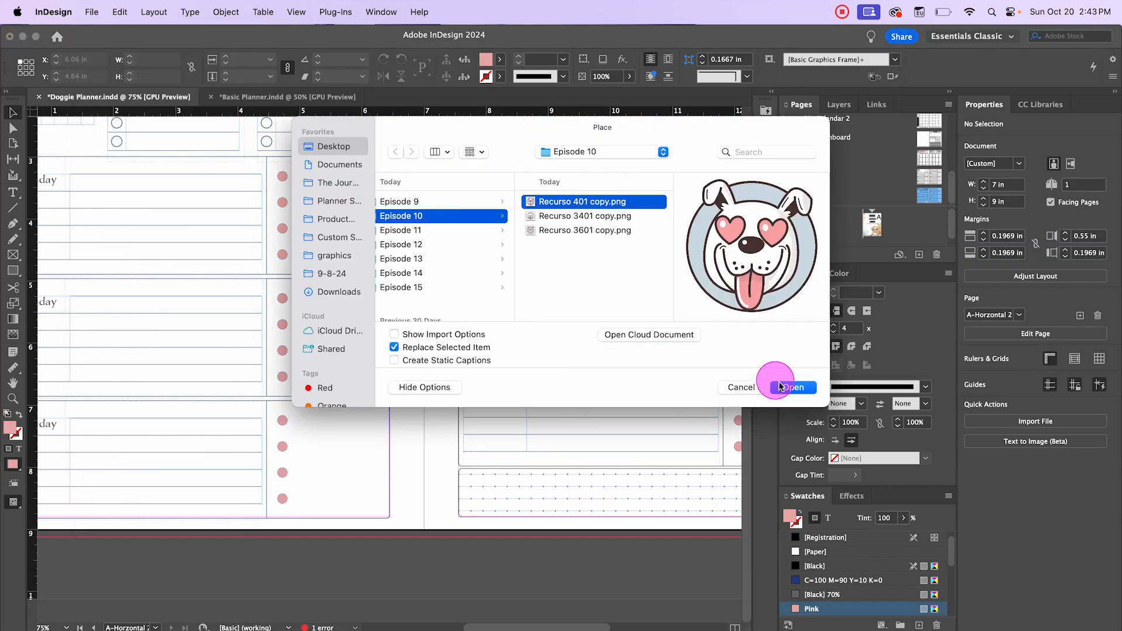
pyautogui.click(792, 387)
pyautogui.moveTo(298, 413); pyautogui.dragTo(681, 384)
# - Duplicate the three dog images into the right page's day boxes, repeating the fluffy white dog in the fourth box
pyautogui.press('super+minus')
pyautogui.click(362, 345)
pyautogui.keyDown('shift'); pyautogui.click(380, 422); pyautogui.keyUp('shift')
pyautogui.keyDown('shift'); pyautogui.click(378, 499); pyautogui.keyUp('shift')
pyautogui.moveTo(375, 346); pyautogui.dragTo(678, 474)
pyautogui.click(725, 467)
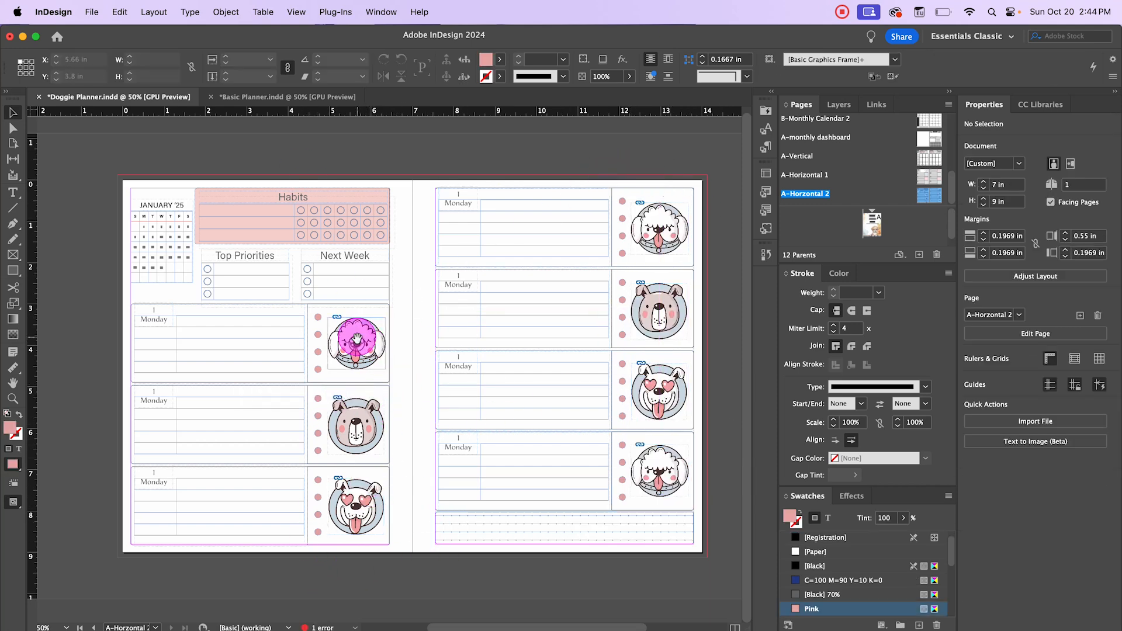
# - Reduce the opacity of all seven dog images across both pages to 20%
pyautogui.click(380, 342)
pyautogui.keyDown('shift'); pyautogui.click(376, 426); pyautogui.keyUp('shift')
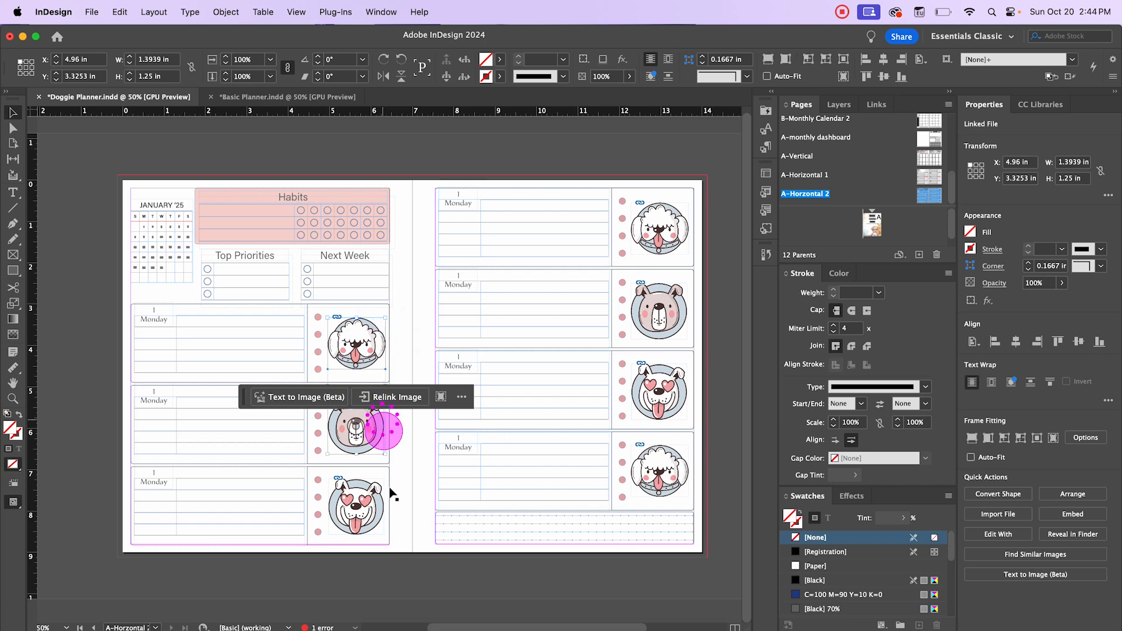
pyautogui.keyDown('shift'); pyautogui.click(375, 513); pyautogui.keyUp('shift')
pyautogui.keyDown('shift'); pyautogui.click(672, 225); pyautogui.keyUp('shift')
pyautogui.keyDown('shift'); pyautogui.click(677, 301); pyautogui.keyUp('shift')
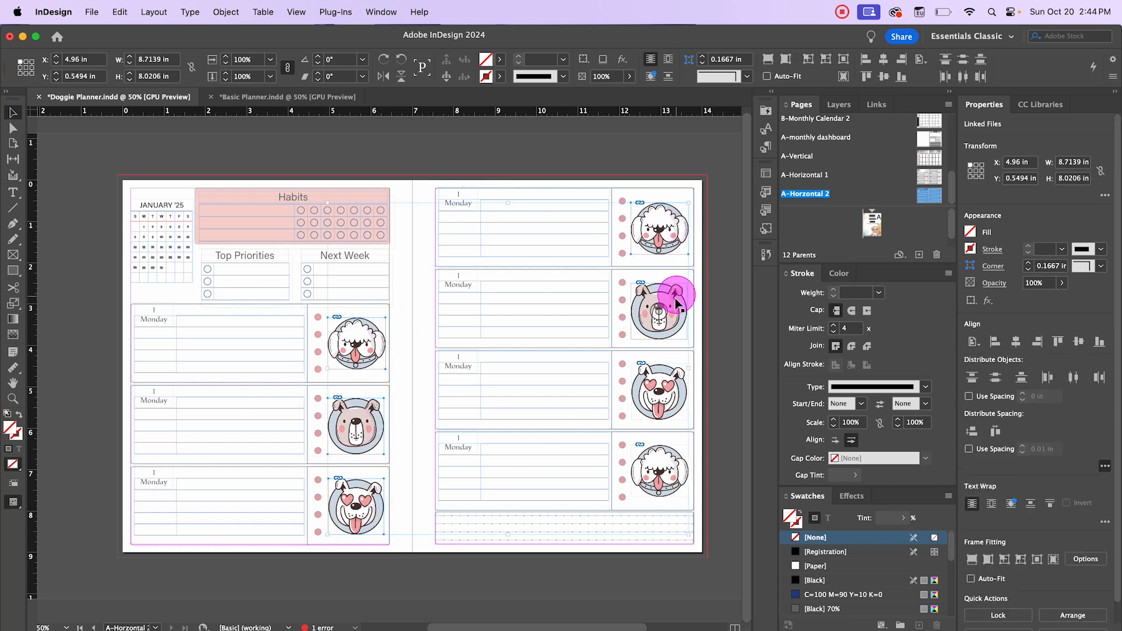
pyautogui.keyDown('shift'); pyautogui.click(677, 389); pyautogui.keyUp('shift')
pyautogui.keyDown('shift'); pyautogui.click(663, 461); pyautogui.keyUp('shift')
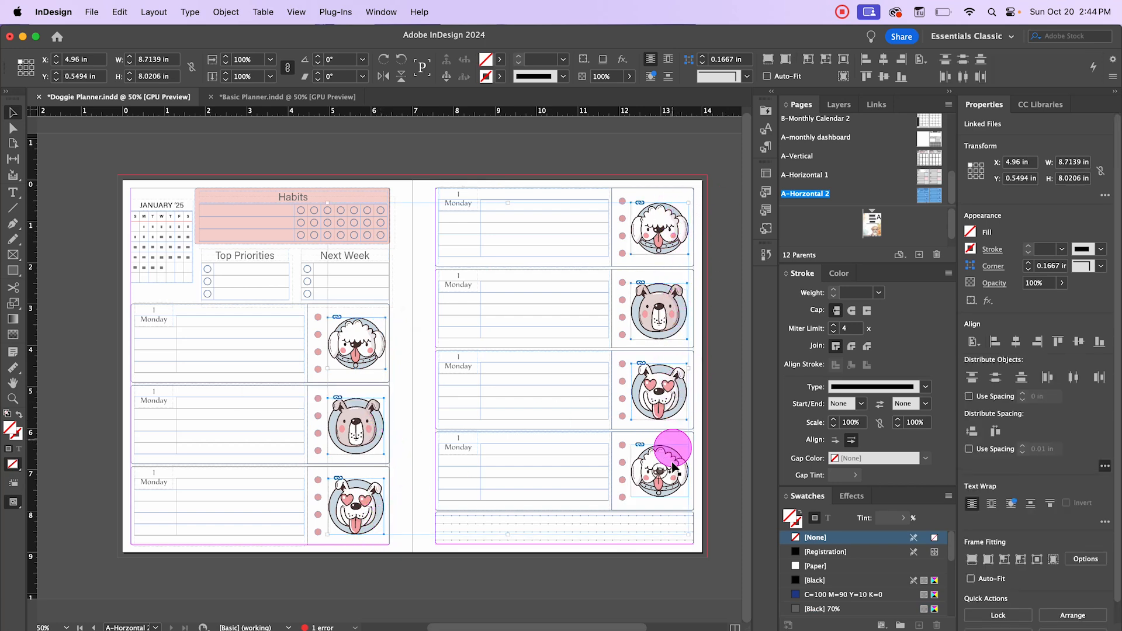
pyautogui.click(629, 76)
pyautogui.moveTo(630, 95); pyautogui.dragTo(573, 94)
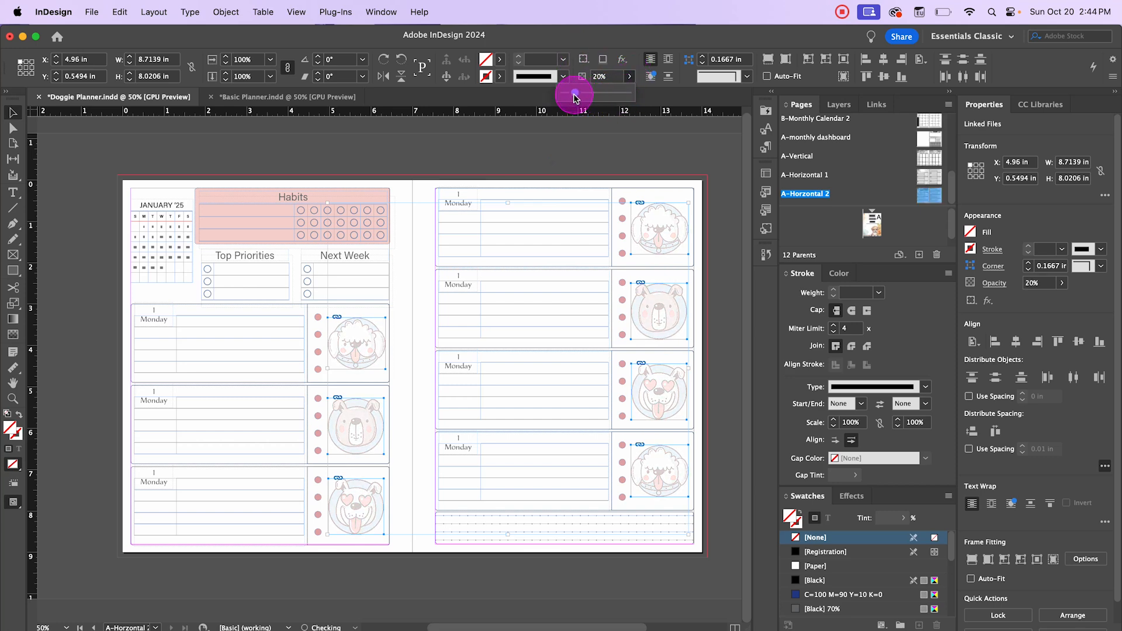
pyautogui.click(519, 237)
pyautogui.click(241, 156)
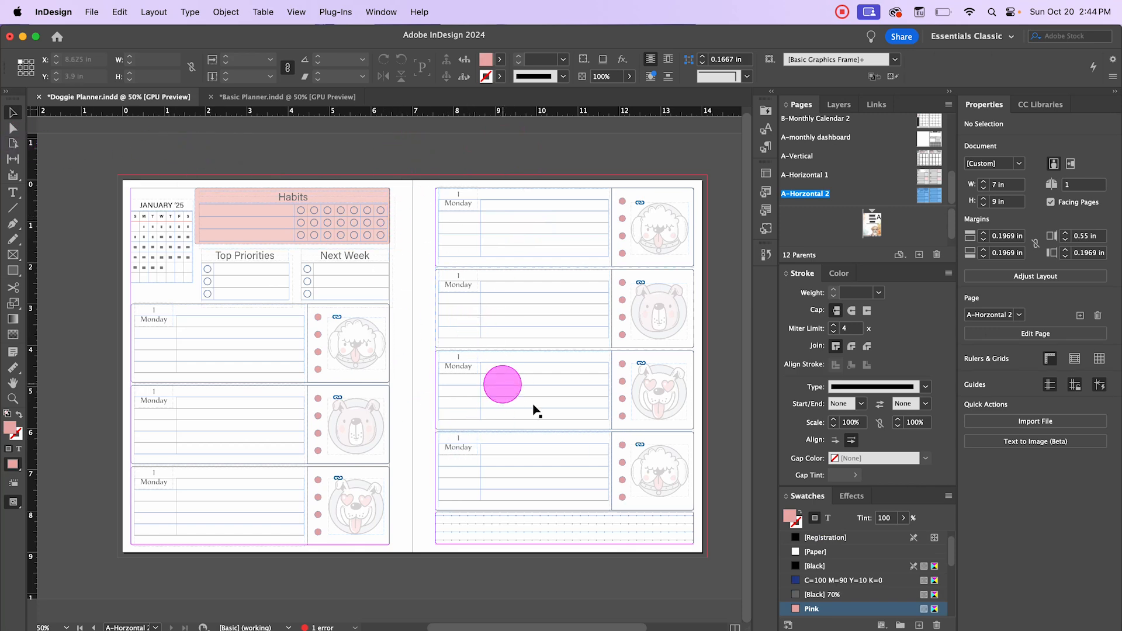
pyautogui.scroll(1, 418, 288)
pyautogui.scroll(-1, 417, 287)
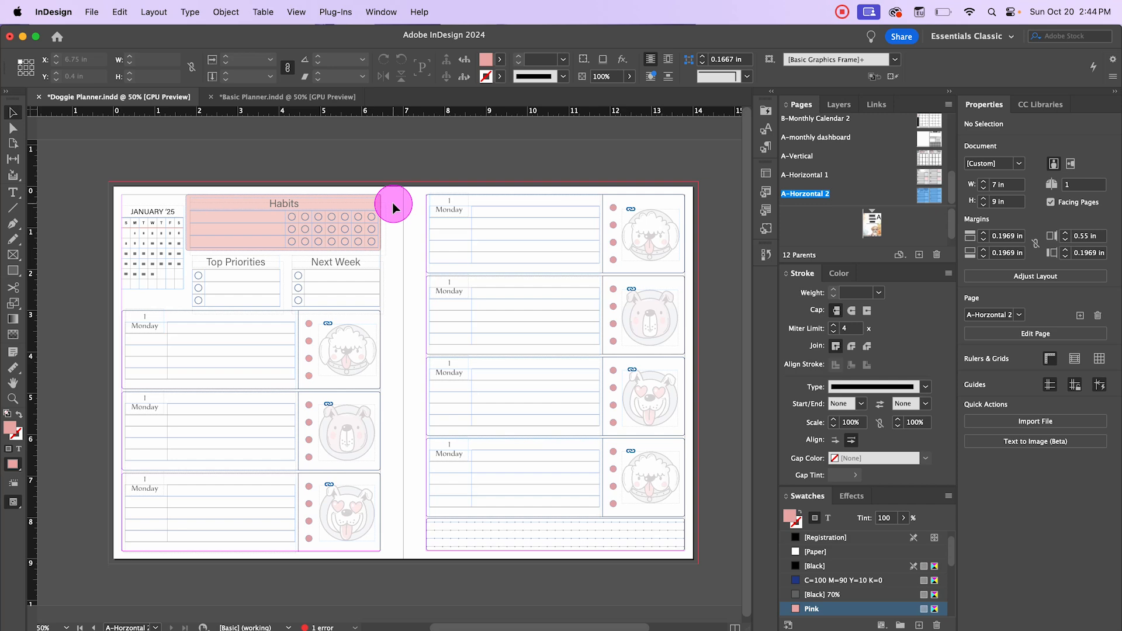
pyautogui.click(402, 171)
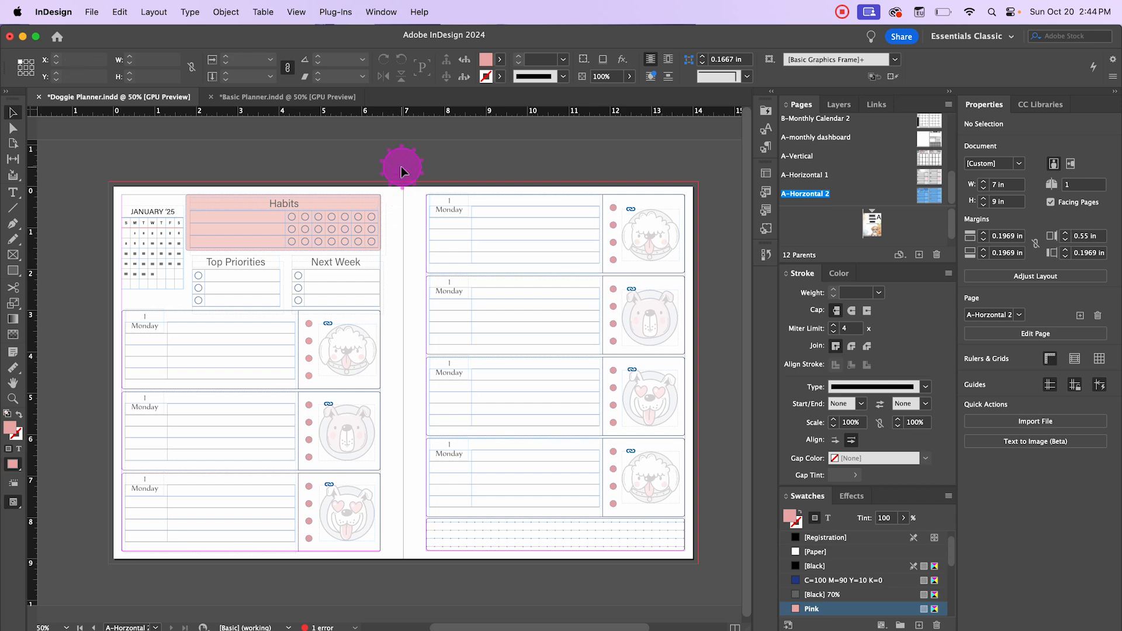